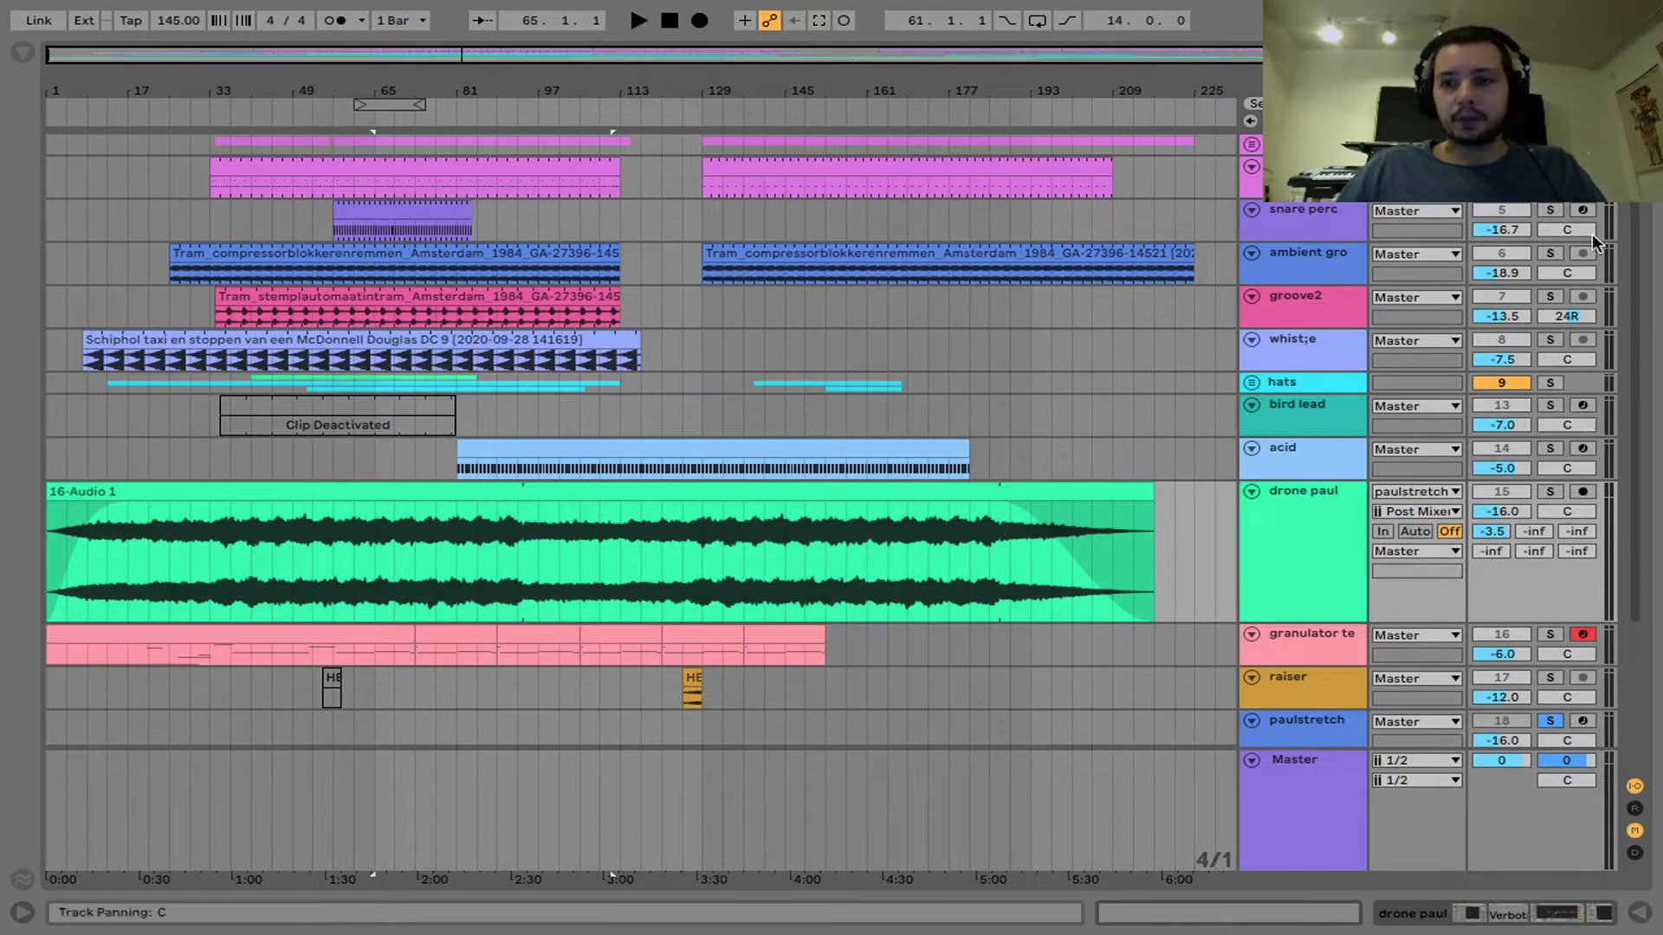
Step: Turn off solo on the paulstretch track and play the full arrangement from several points along the timeline
{"action": "left_click", "coordinate": [1551, 721]}
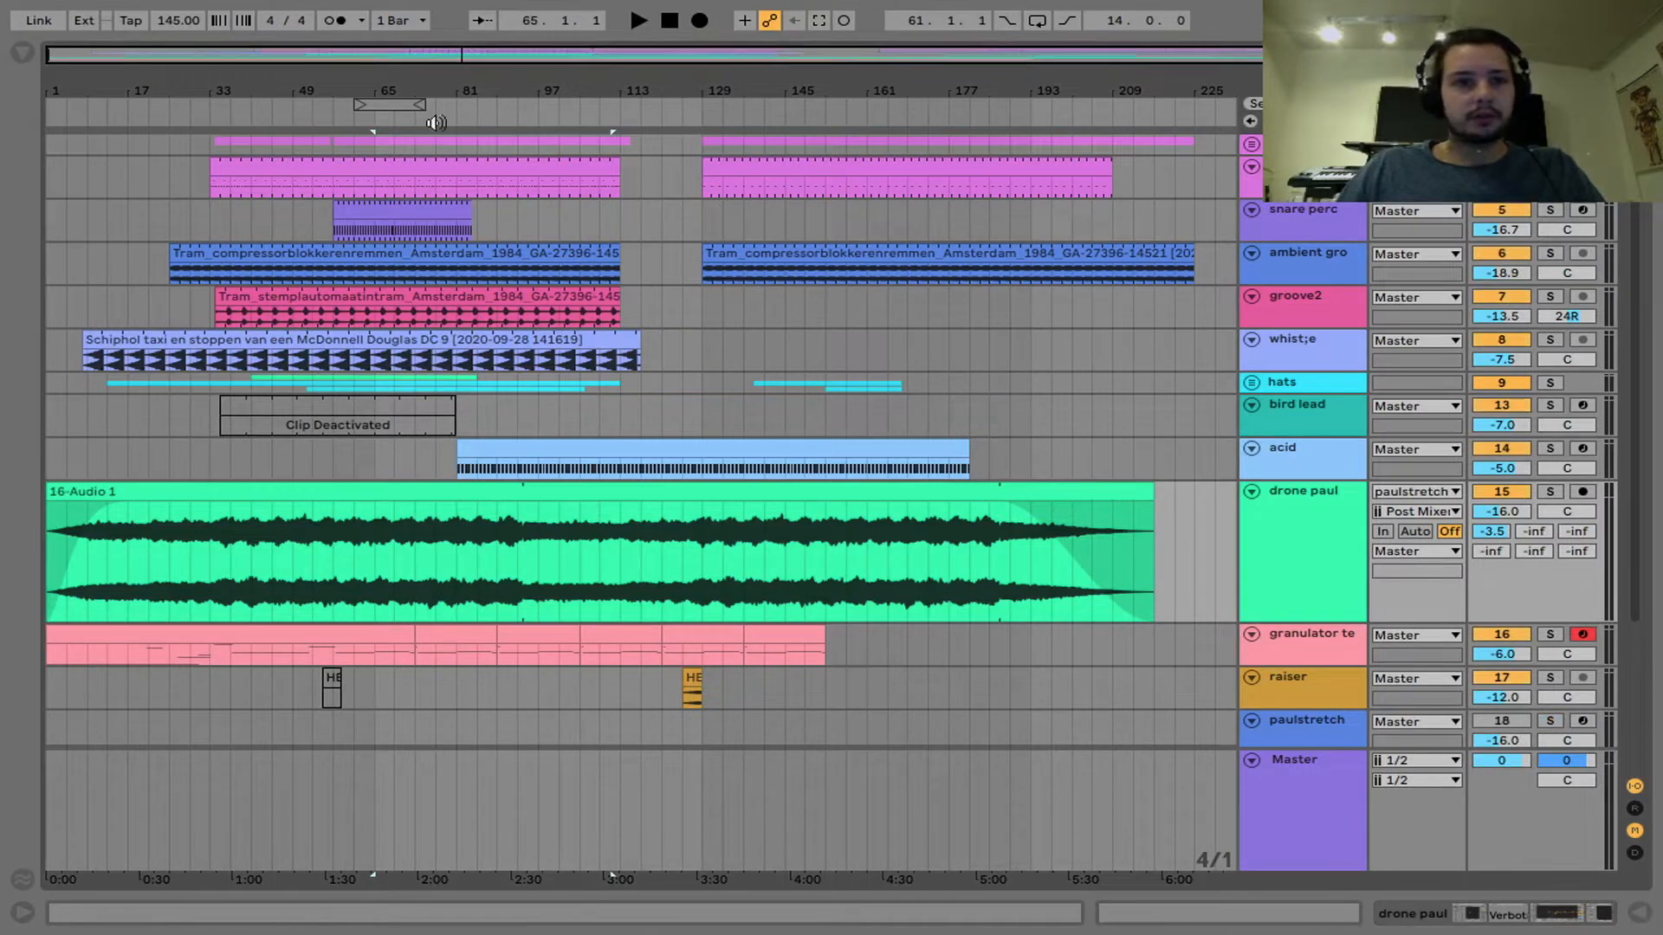
{"action": "left_click", "coordinate": [92, 119]}
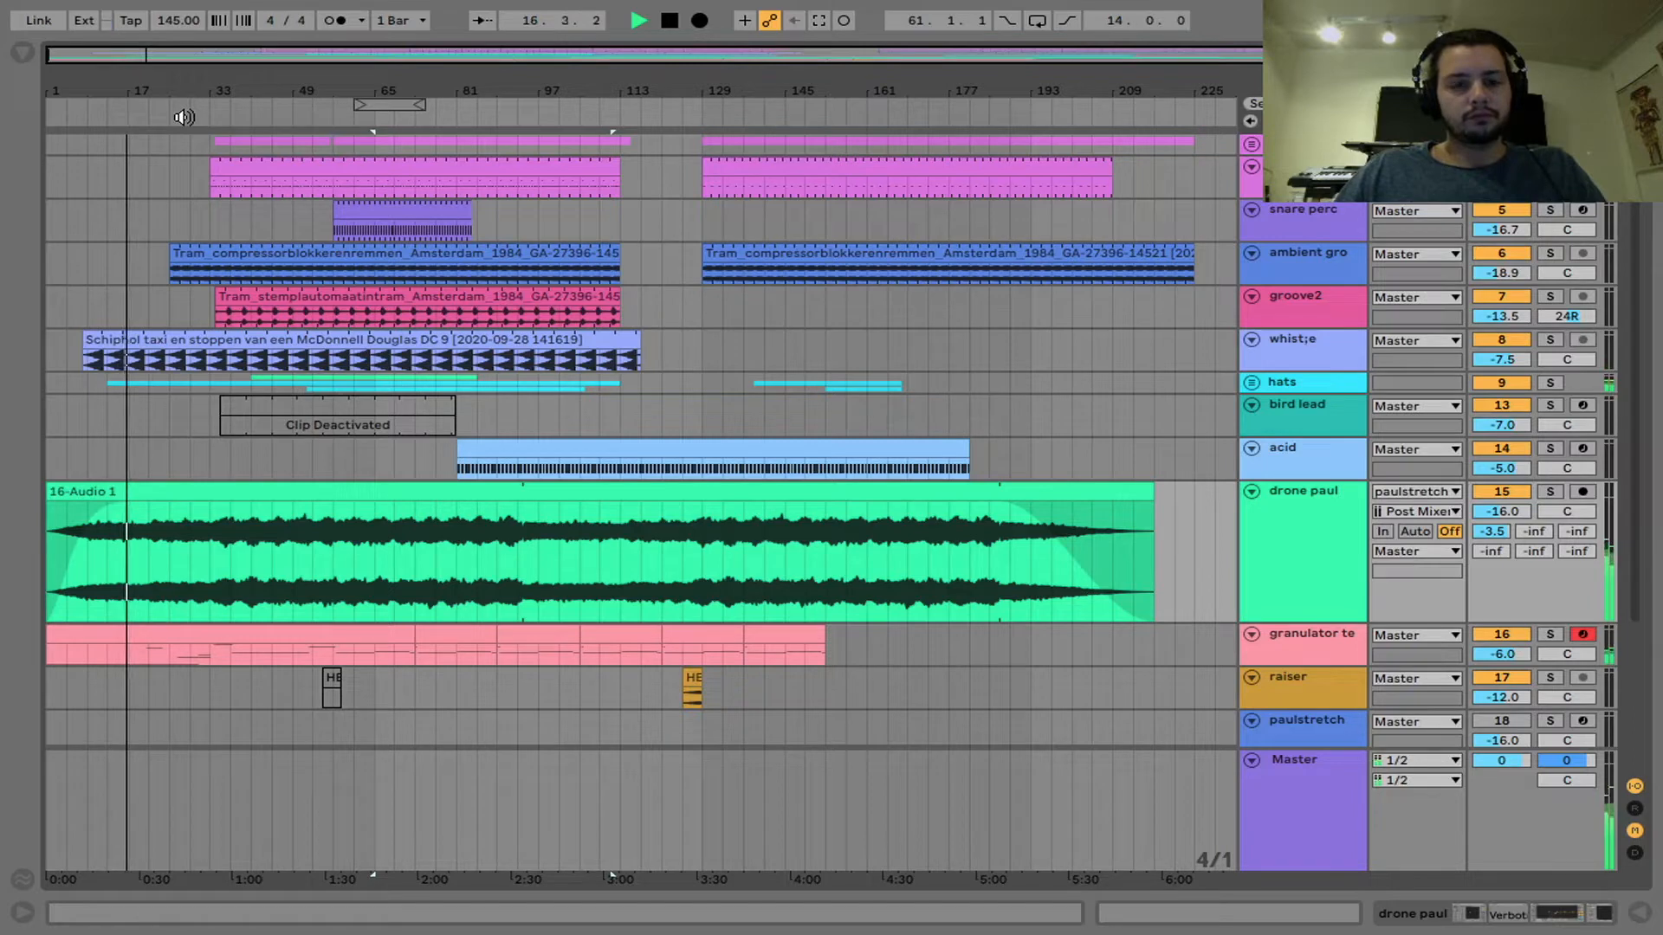
{"action": "left_click", "coordinate": [263, 121]}
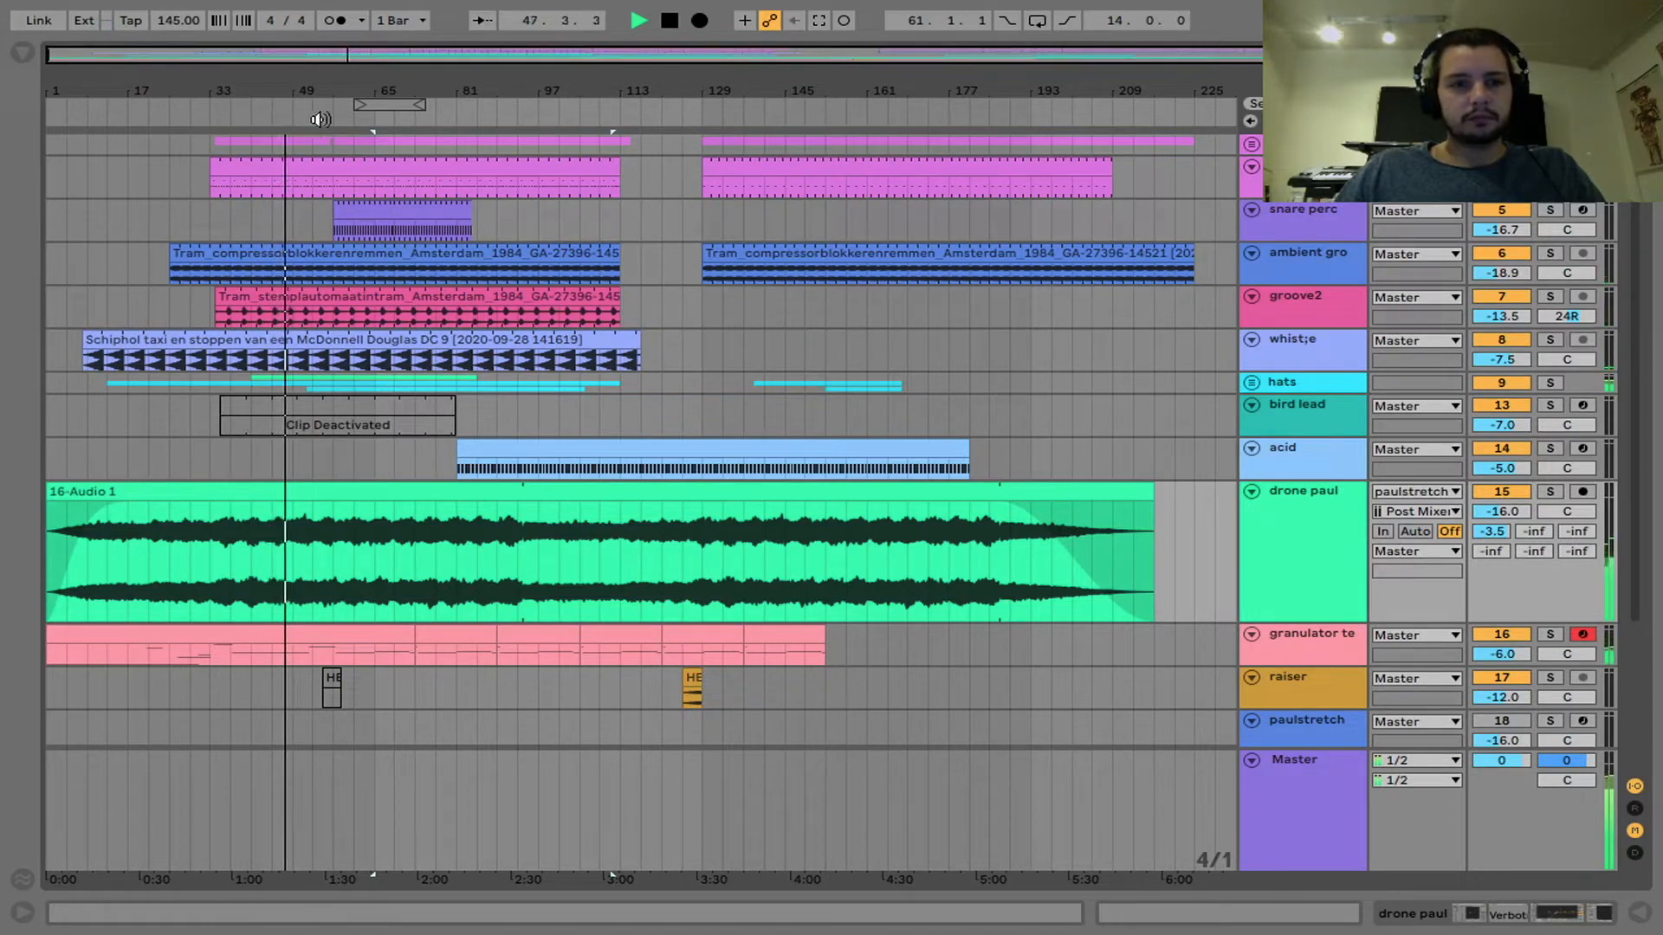
{"action": "left_click", "coordinate": [399, 117]}
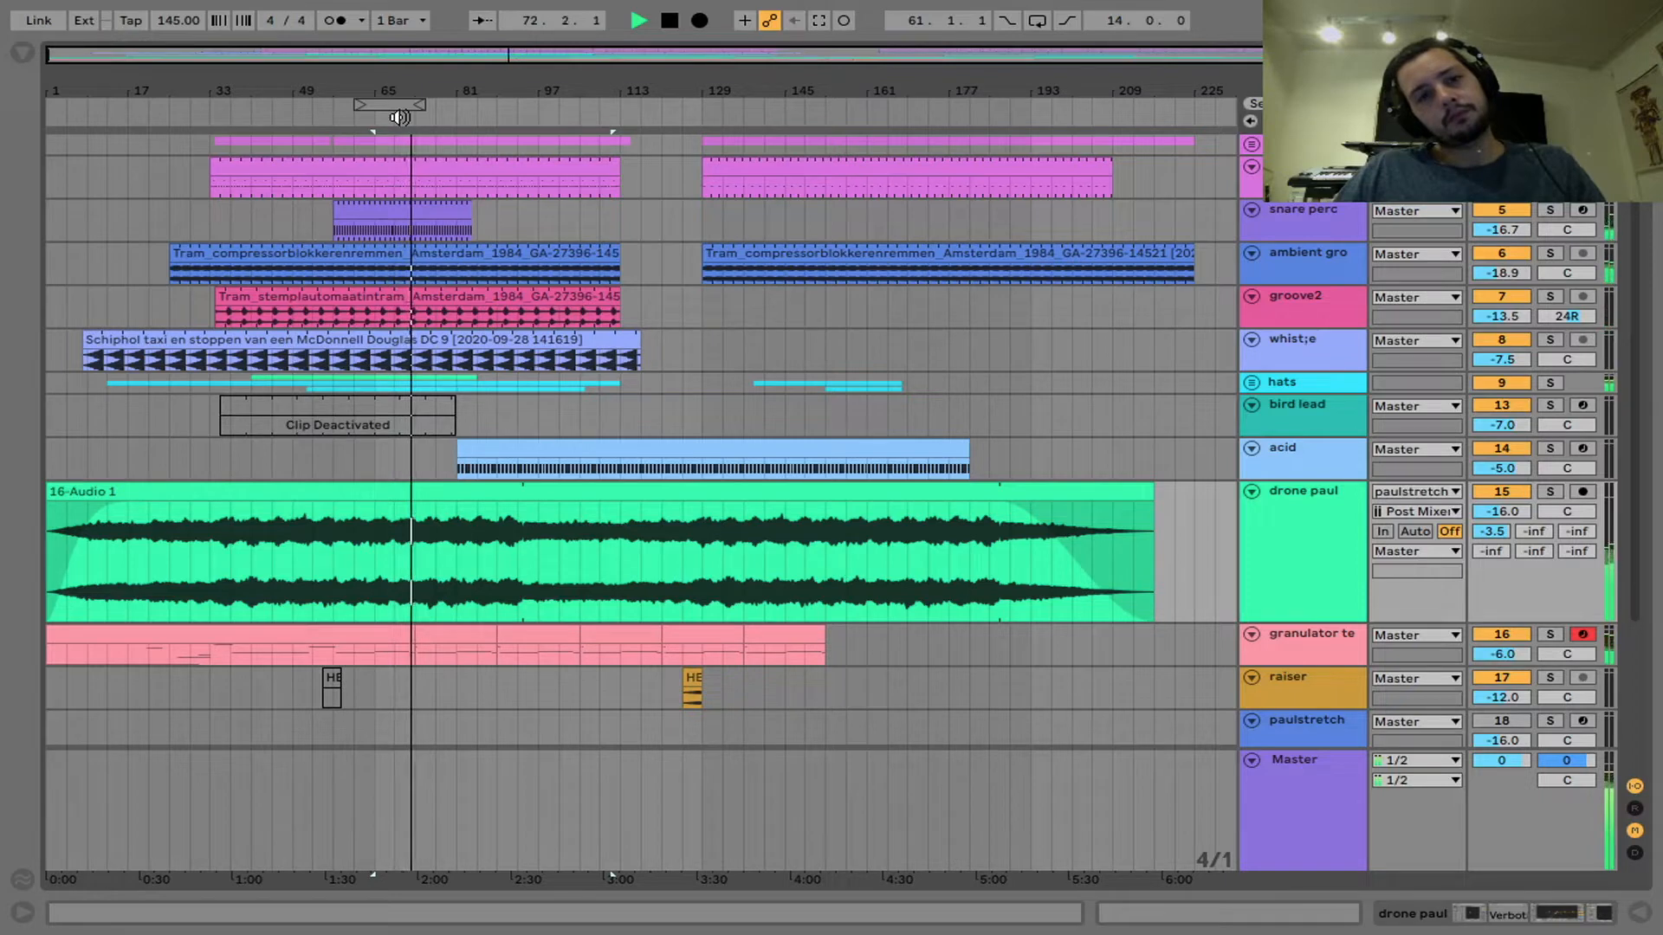
{"action": "left_click", "coordinate": [657, 112]}
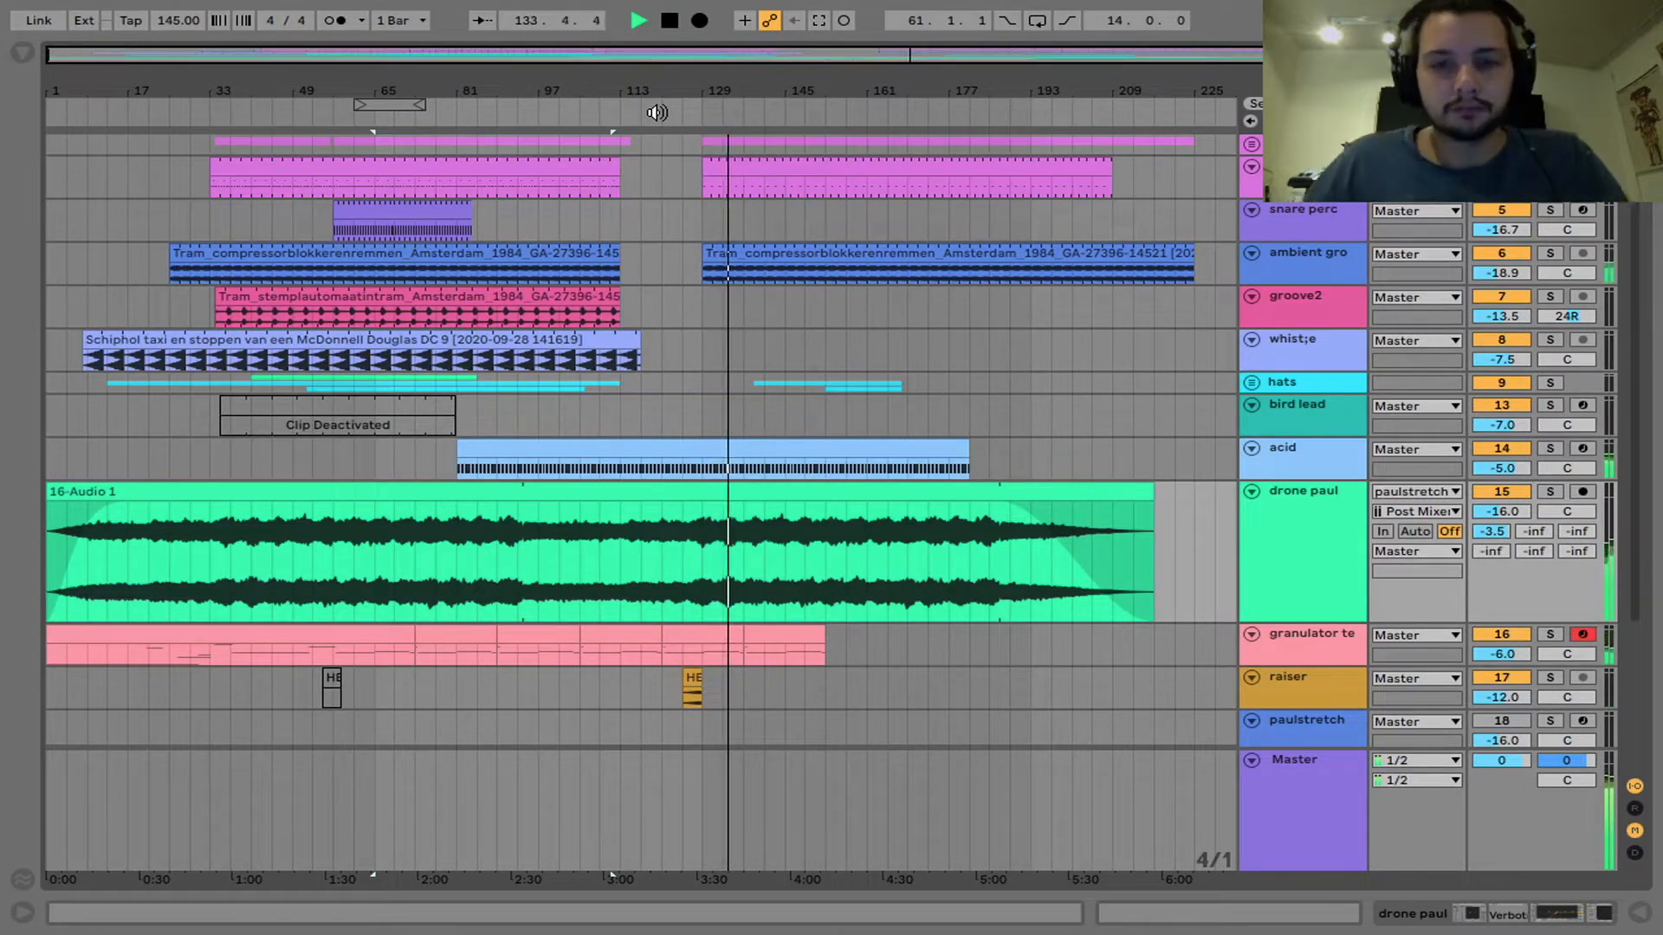
{"action": "key", "text": "space"}
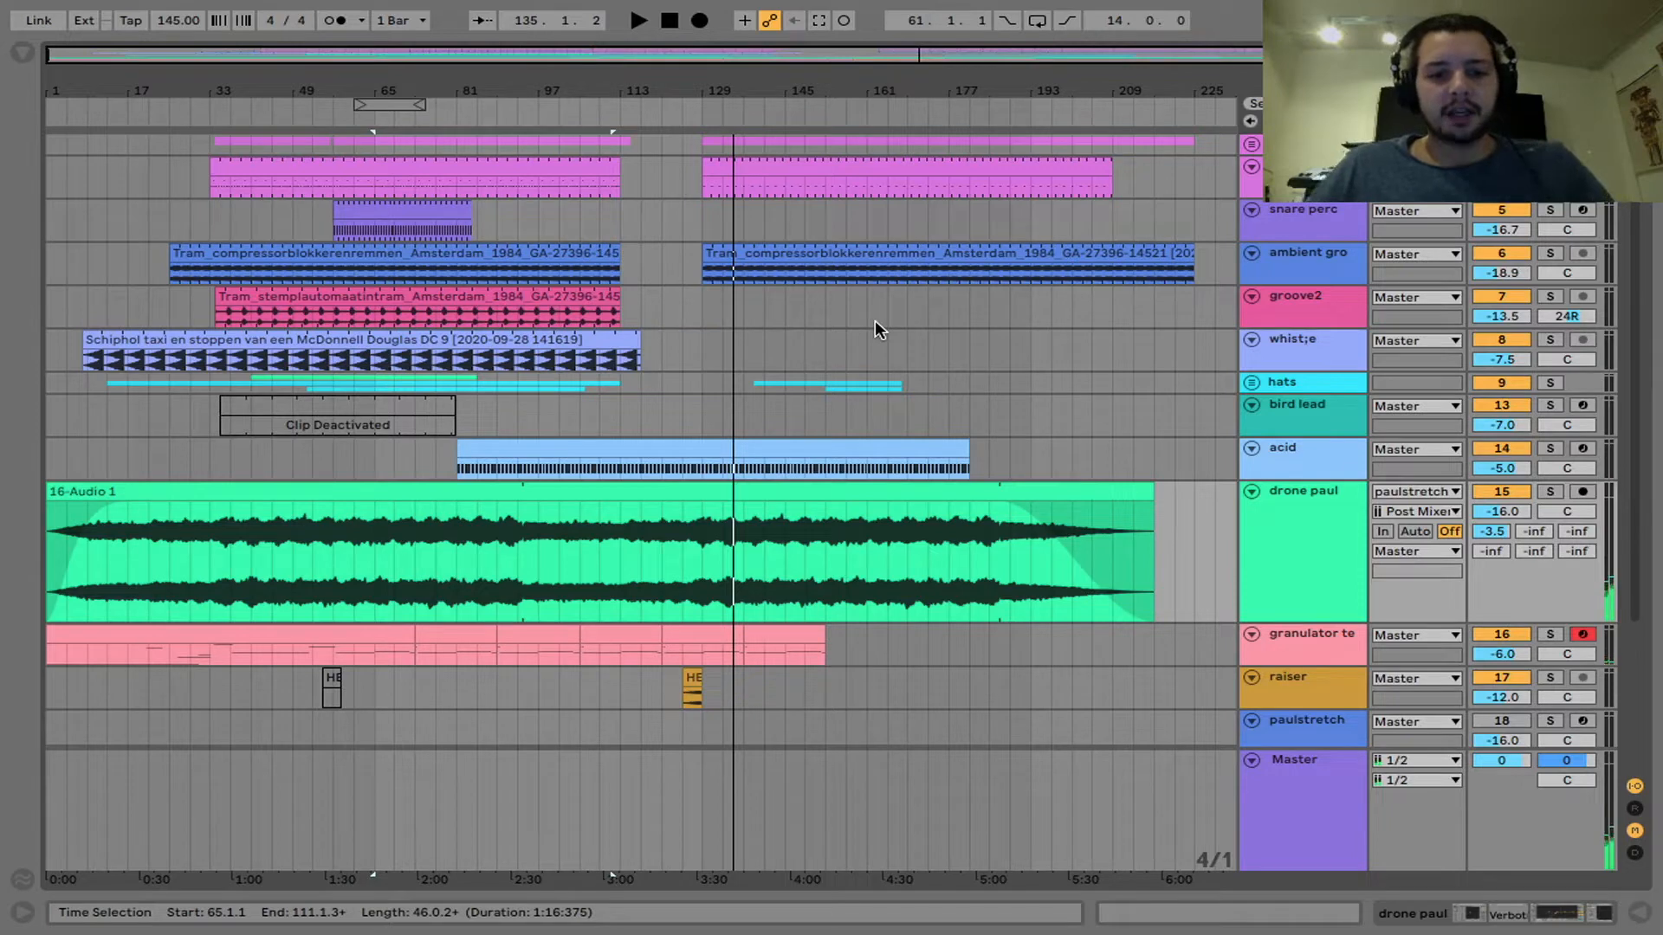
Step: Audition several archive recordings in the REVIVE SAMPLES audio folder, including the Amsterdam Centraal, Eetcafe and GROOTSCHEEPSE DEMON files
{"action": "mouse_move", "coordinate": [814, 3]}
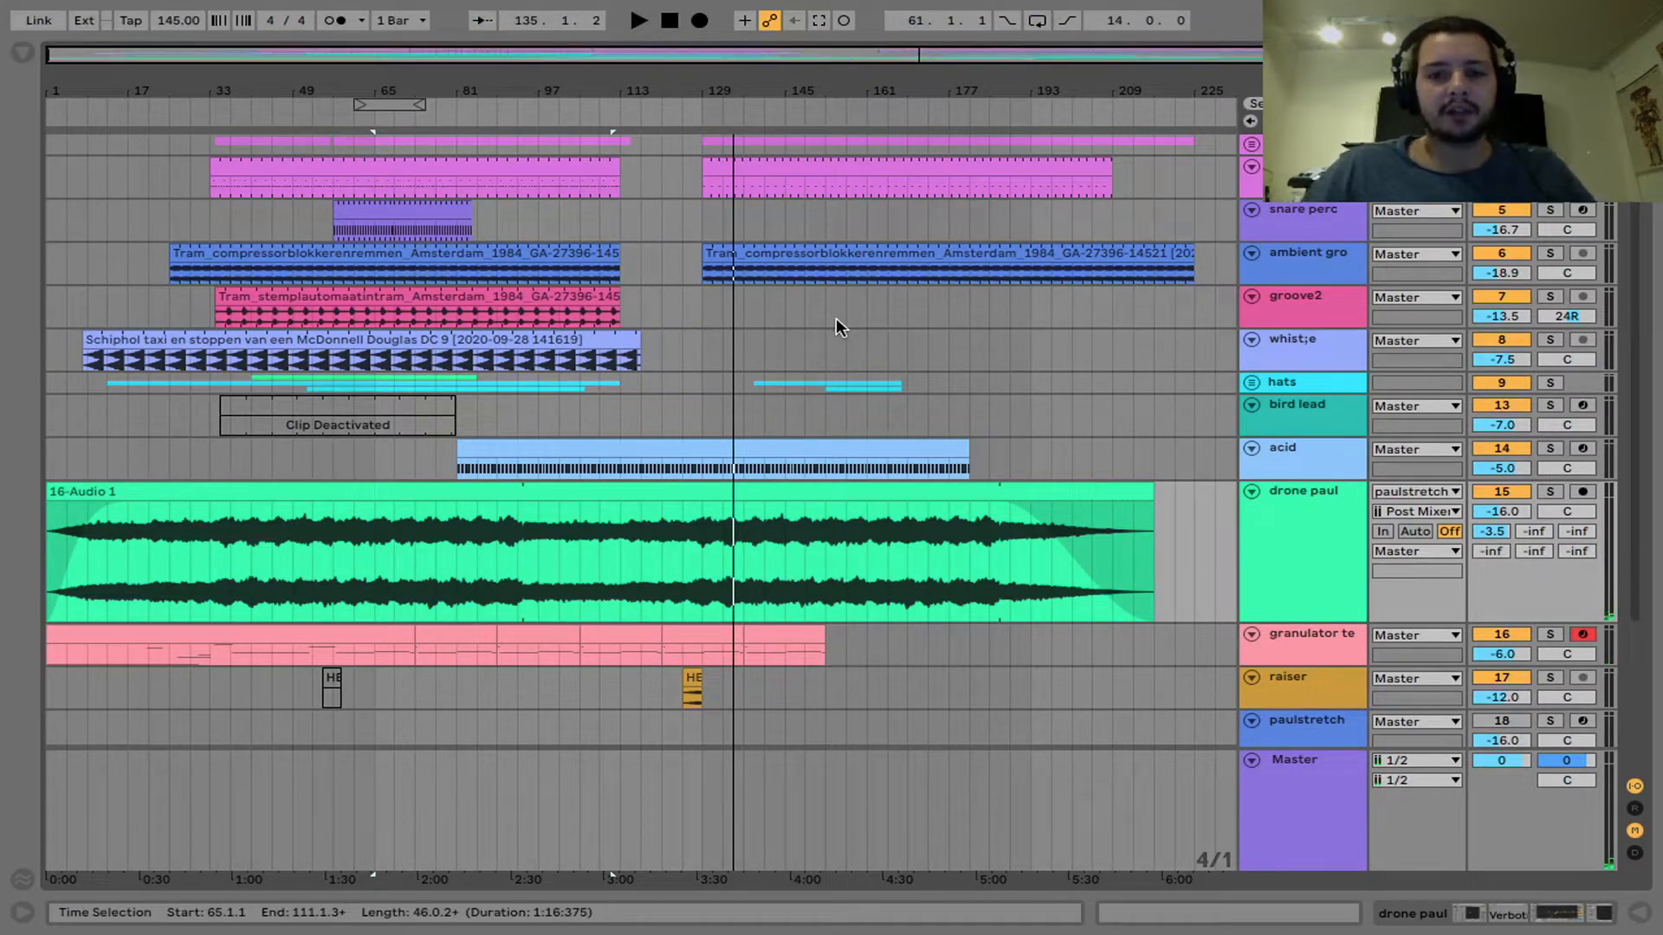
{"action": "left_click", "coordinate": [23, 54]}
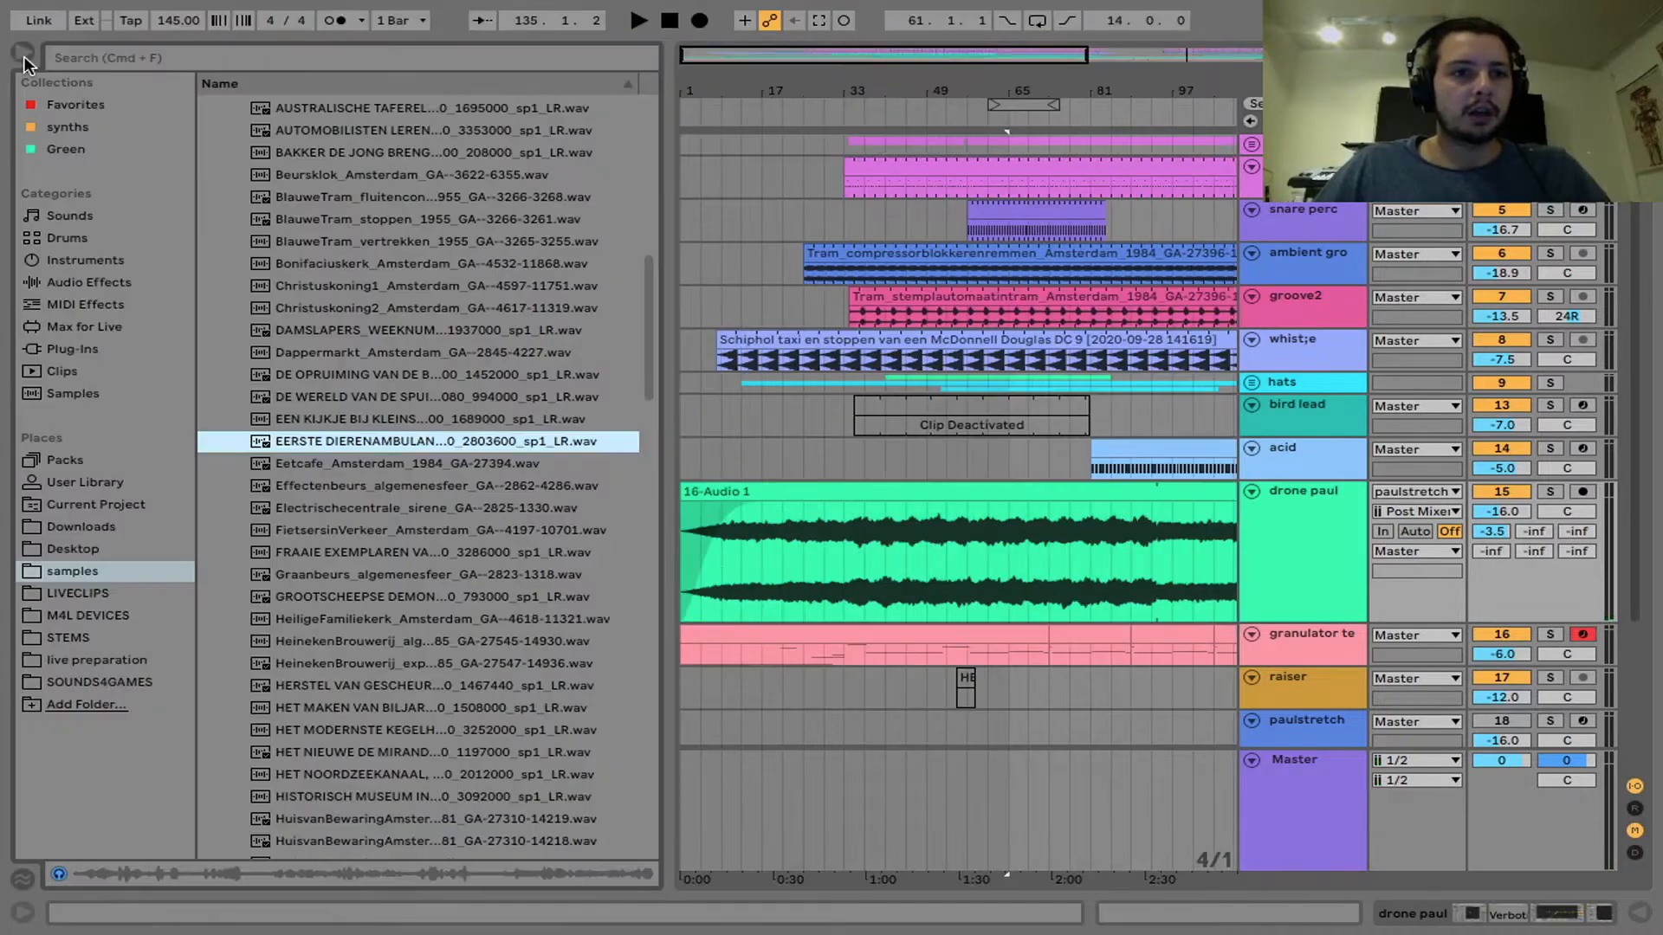
{"action": "scroll", "coordinate": [476, 511], "scroll_direction": "up", "scroll_amount": 5}
{"action": "scroll", "coordinate": [476, 511], "scroll_direction": "up", "scroll_amount": 3}
{"action": "left_click", "coordinate": [397, 431]}
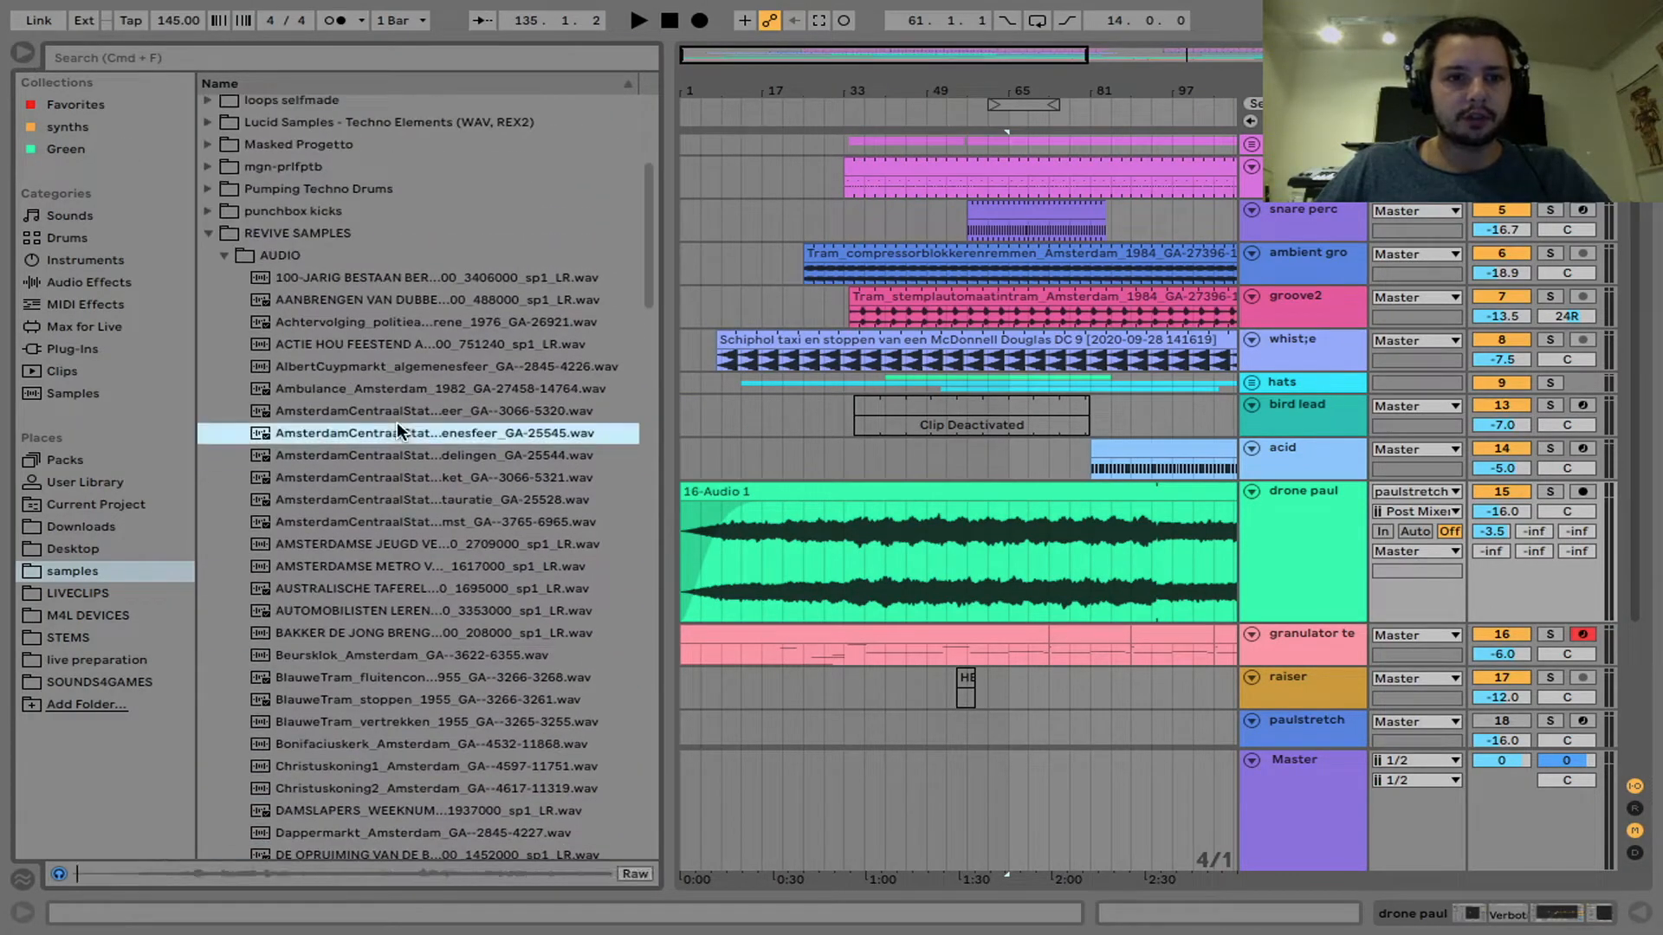
{"action": "left_click", "coordinate": [392, 522]}
{"action": "scroll", "coordinate": [393, 519], "scroll_direction": "down", "scroll_amount": 10}
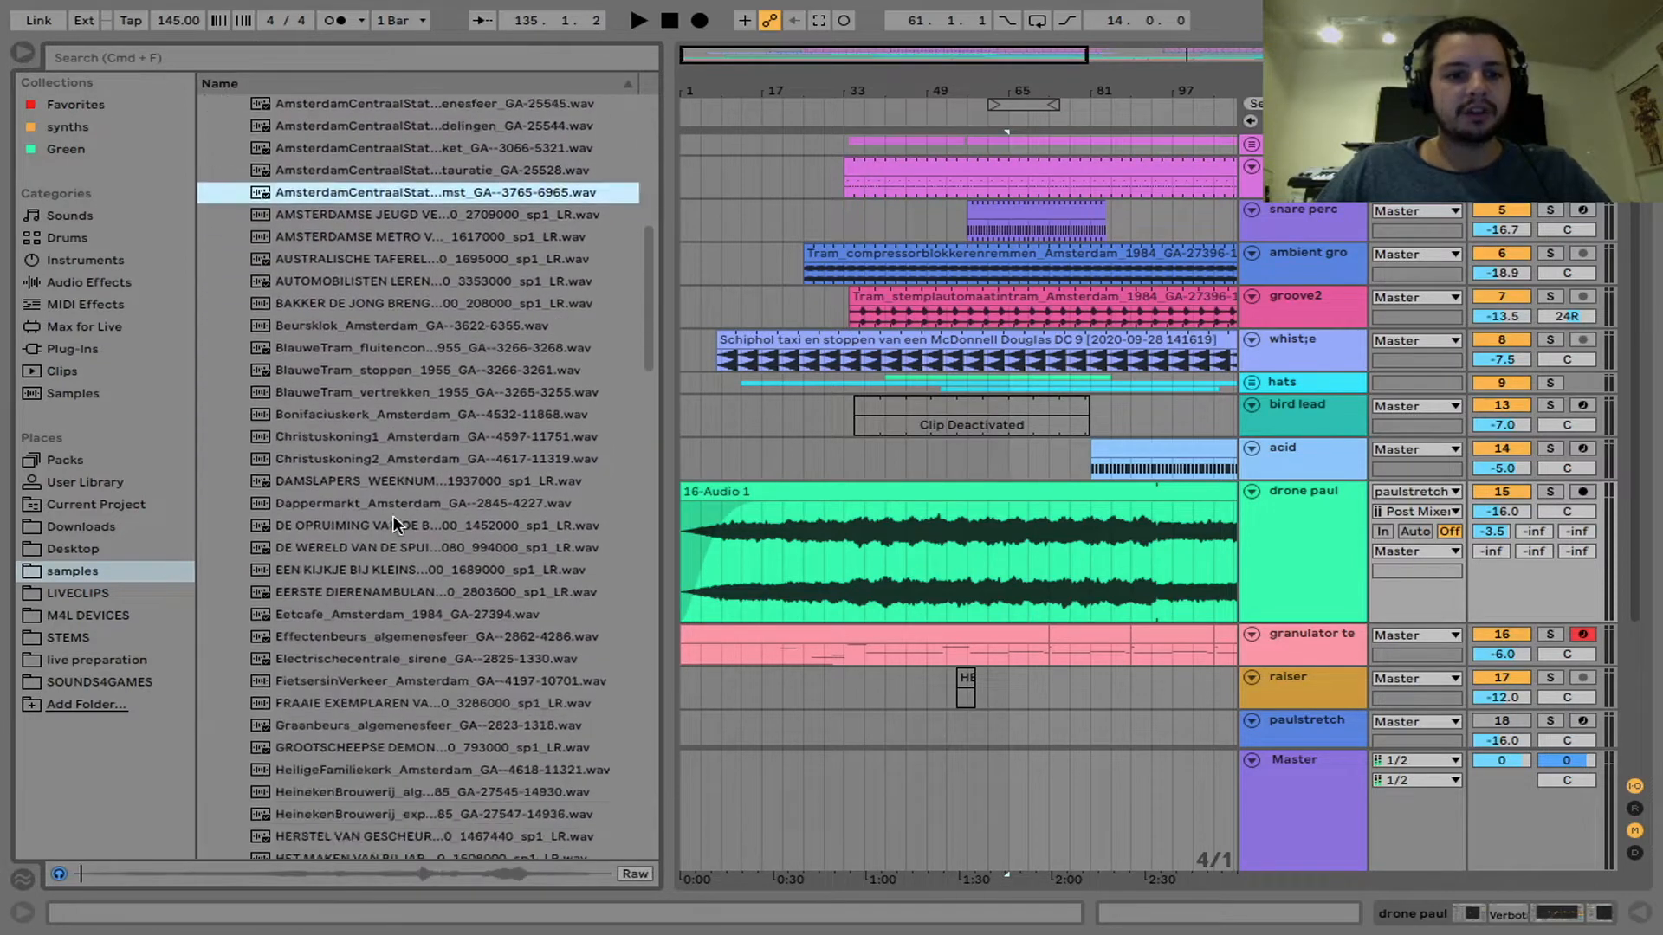
{"action": "scroll", "coordinate": [387, 502], "scroll_direction": "down", "scroll_amount": 1}
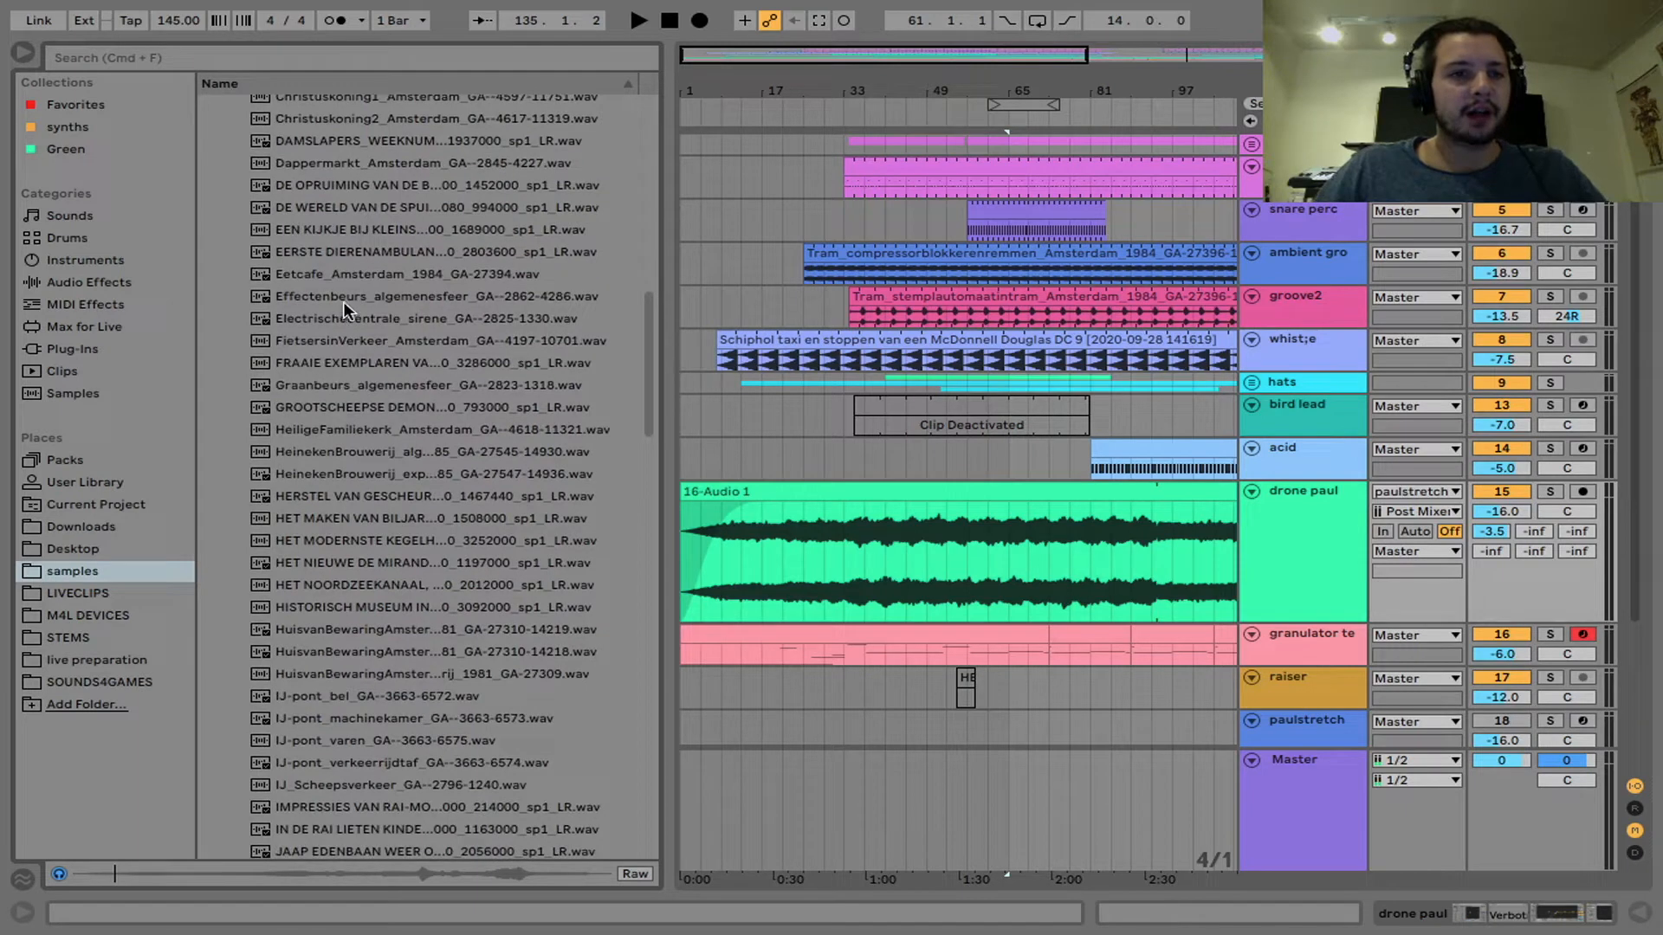
{"action": "left_click", "coordinate": [359, 282]}
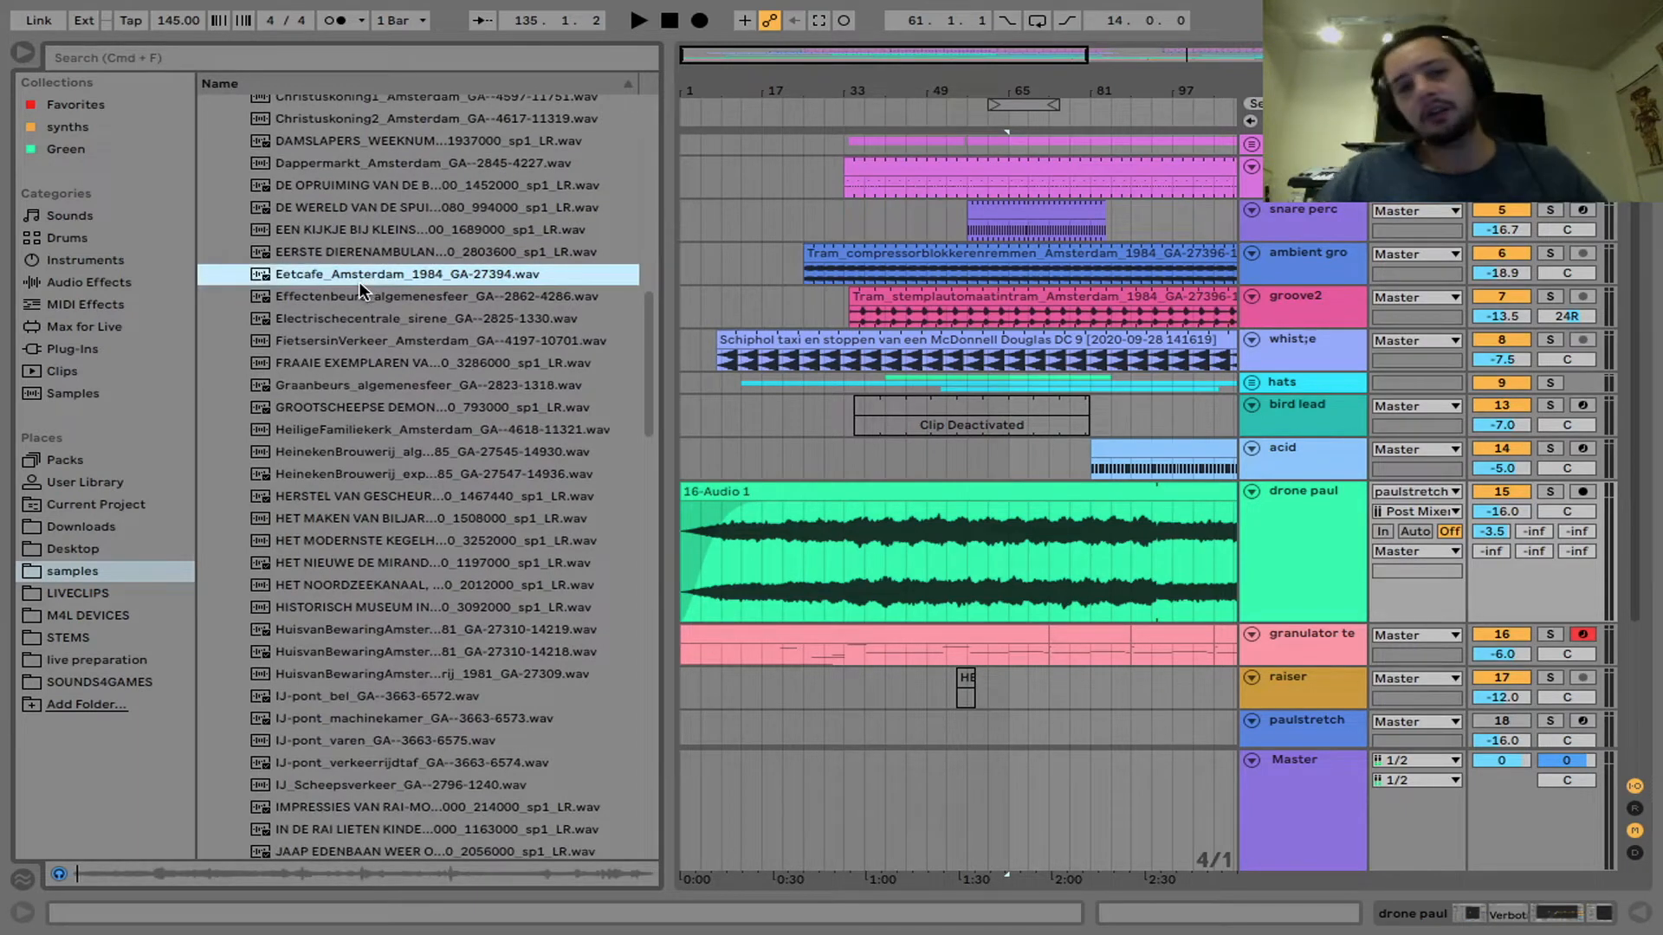
{"action": "left_click", "coordinate": [365, 409]}
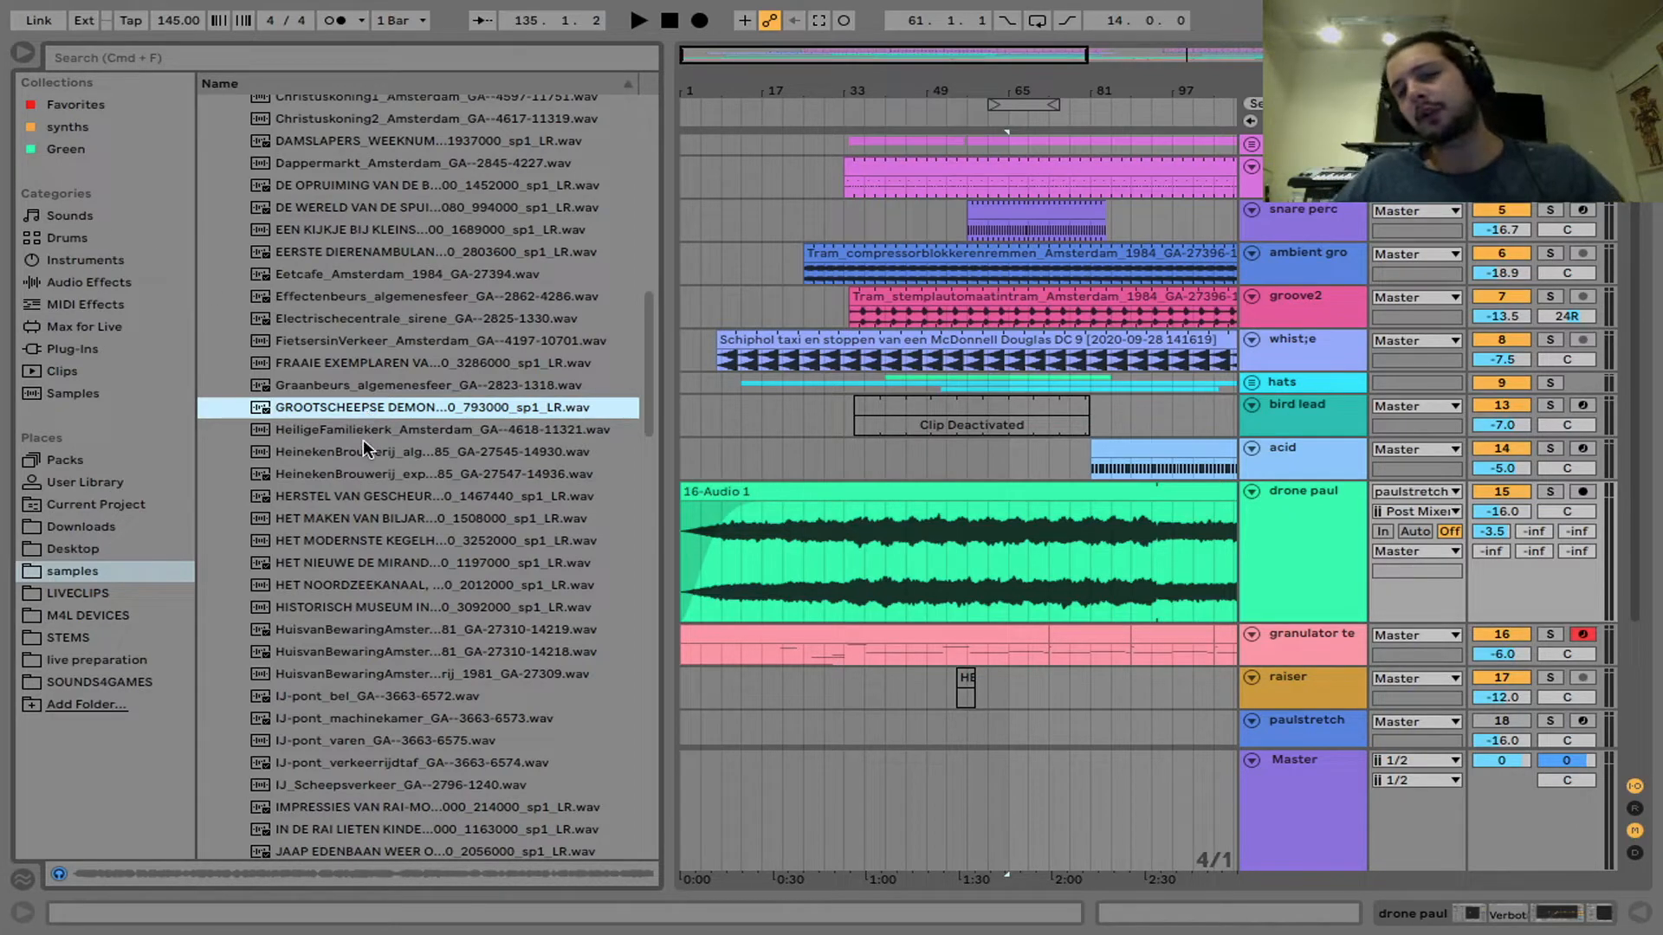
{"action": "left_click", "coordinate": [22, 53]}
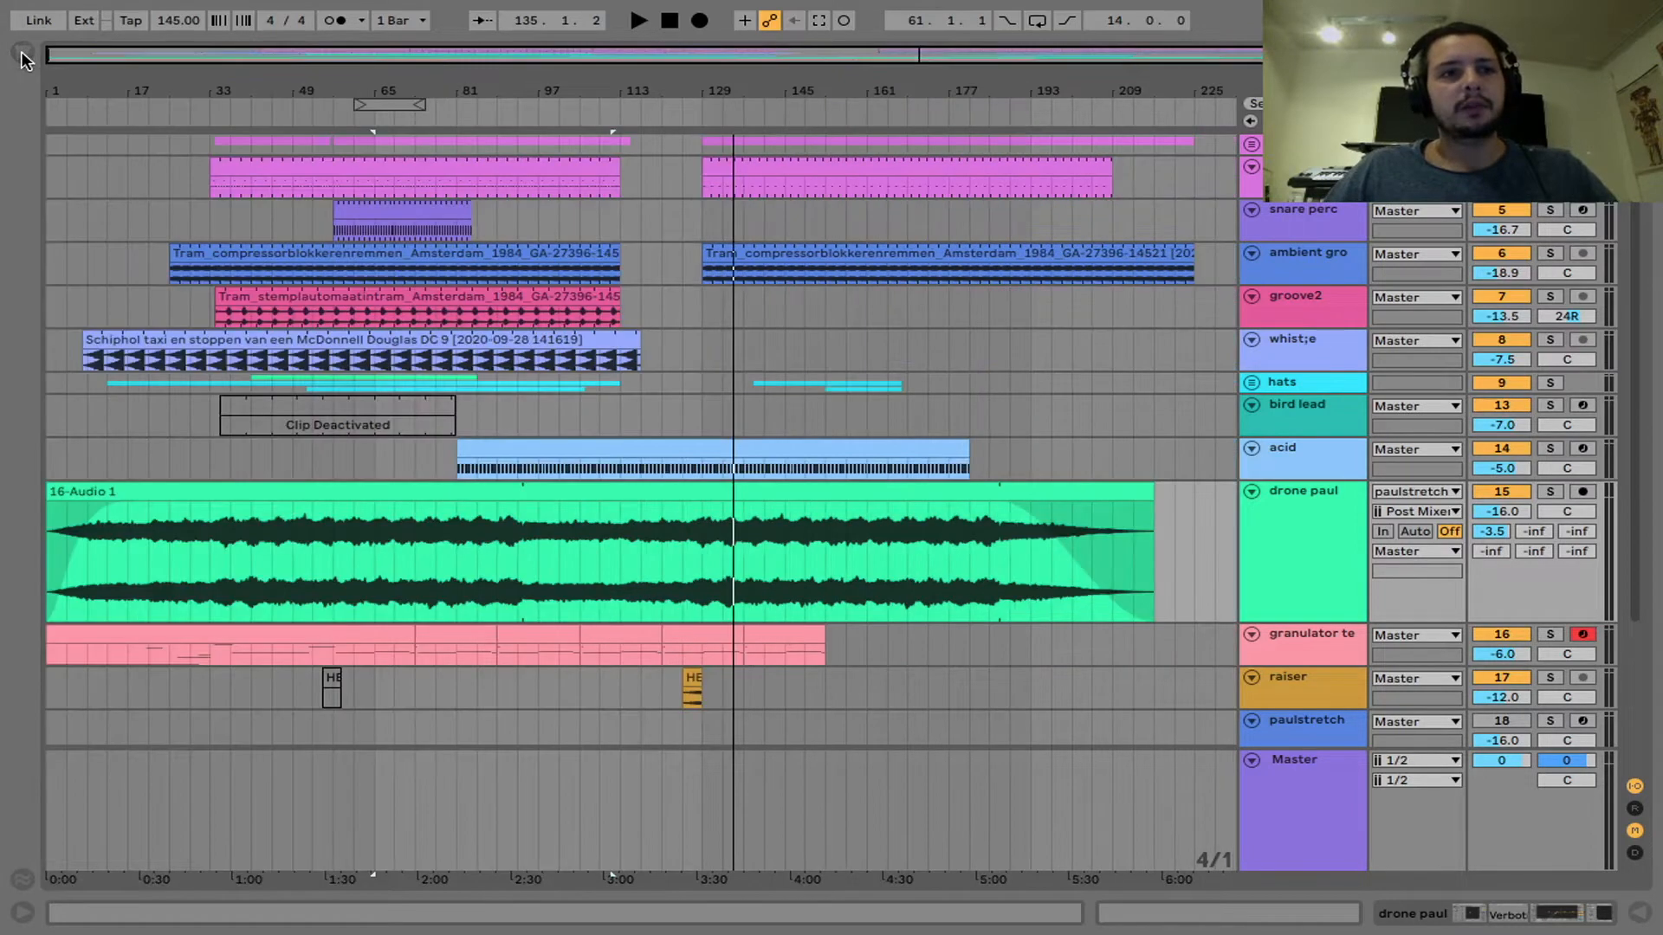
Step: Unfold the kick and bass group, arm the kick track and play a test note on it
{"action": "left_click", "coordinate": [901, 331]}
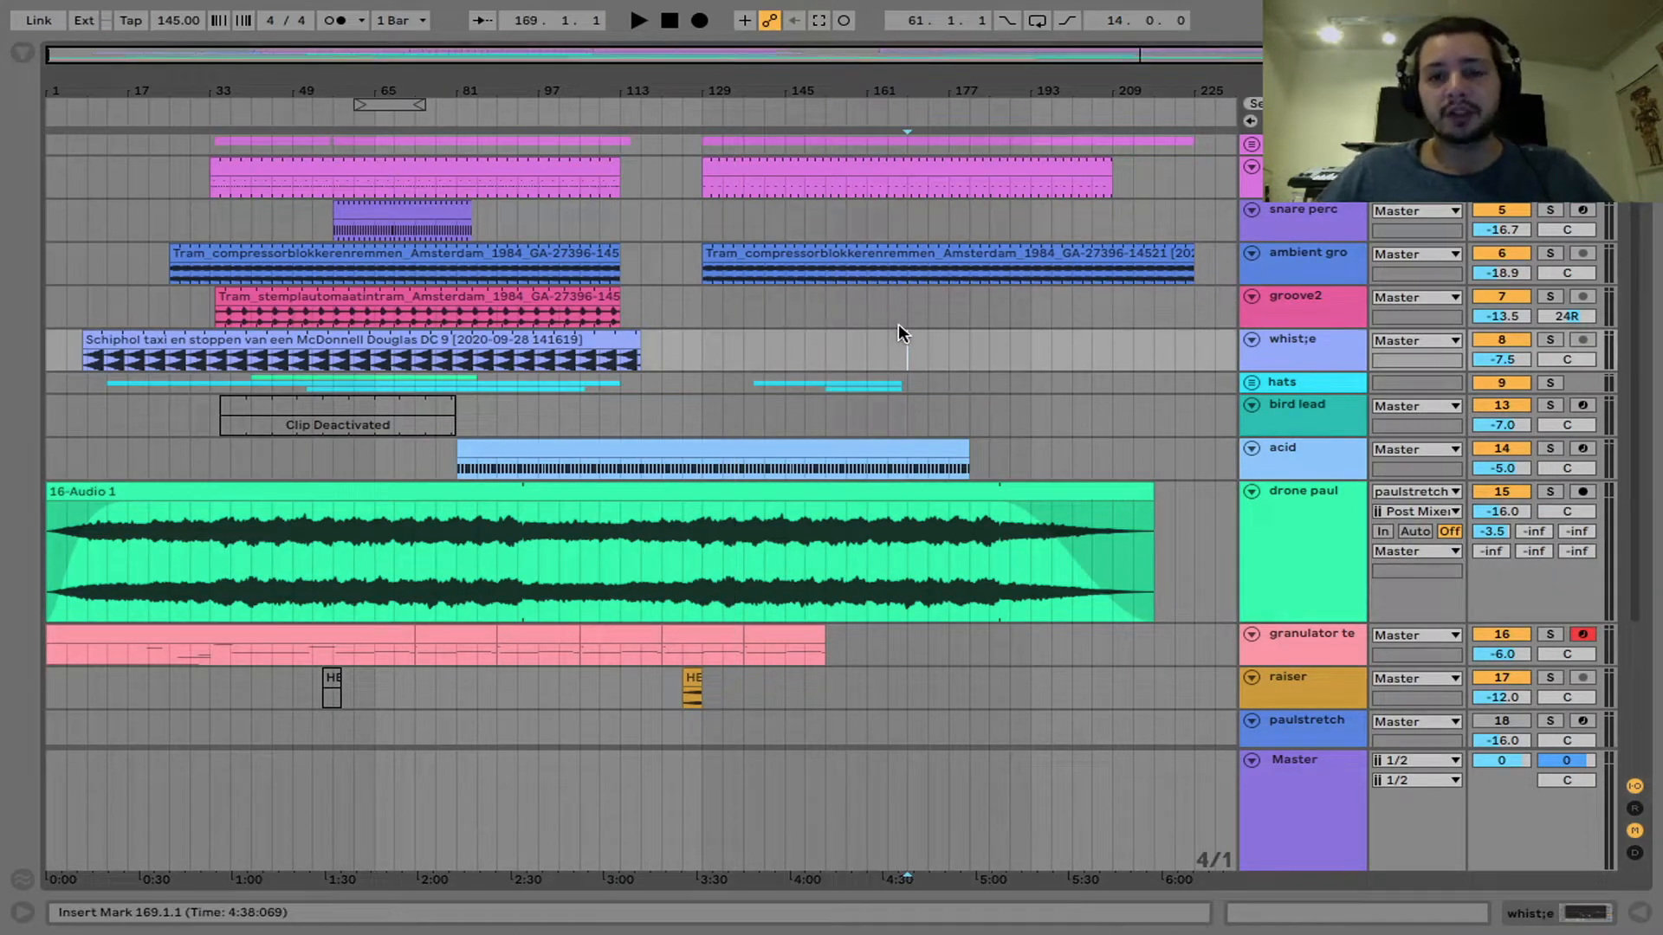
{"action": "left_click", "coordinate": [1252, 144]}
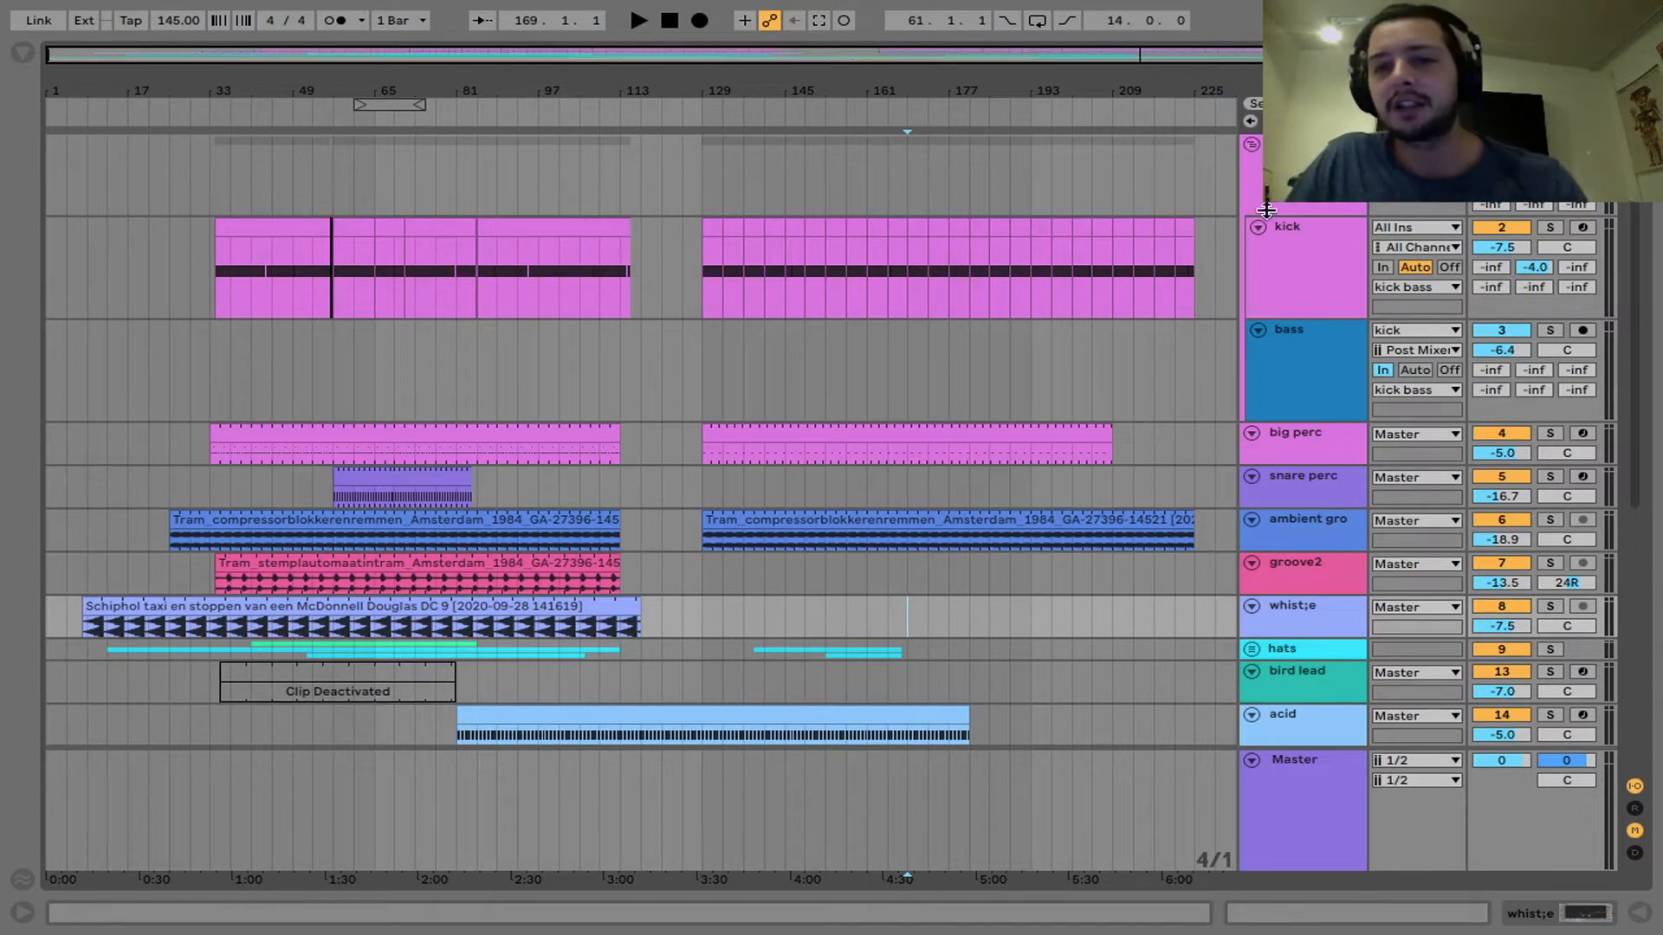
{"action": "left_click", "coordinate": [1282, 258]}
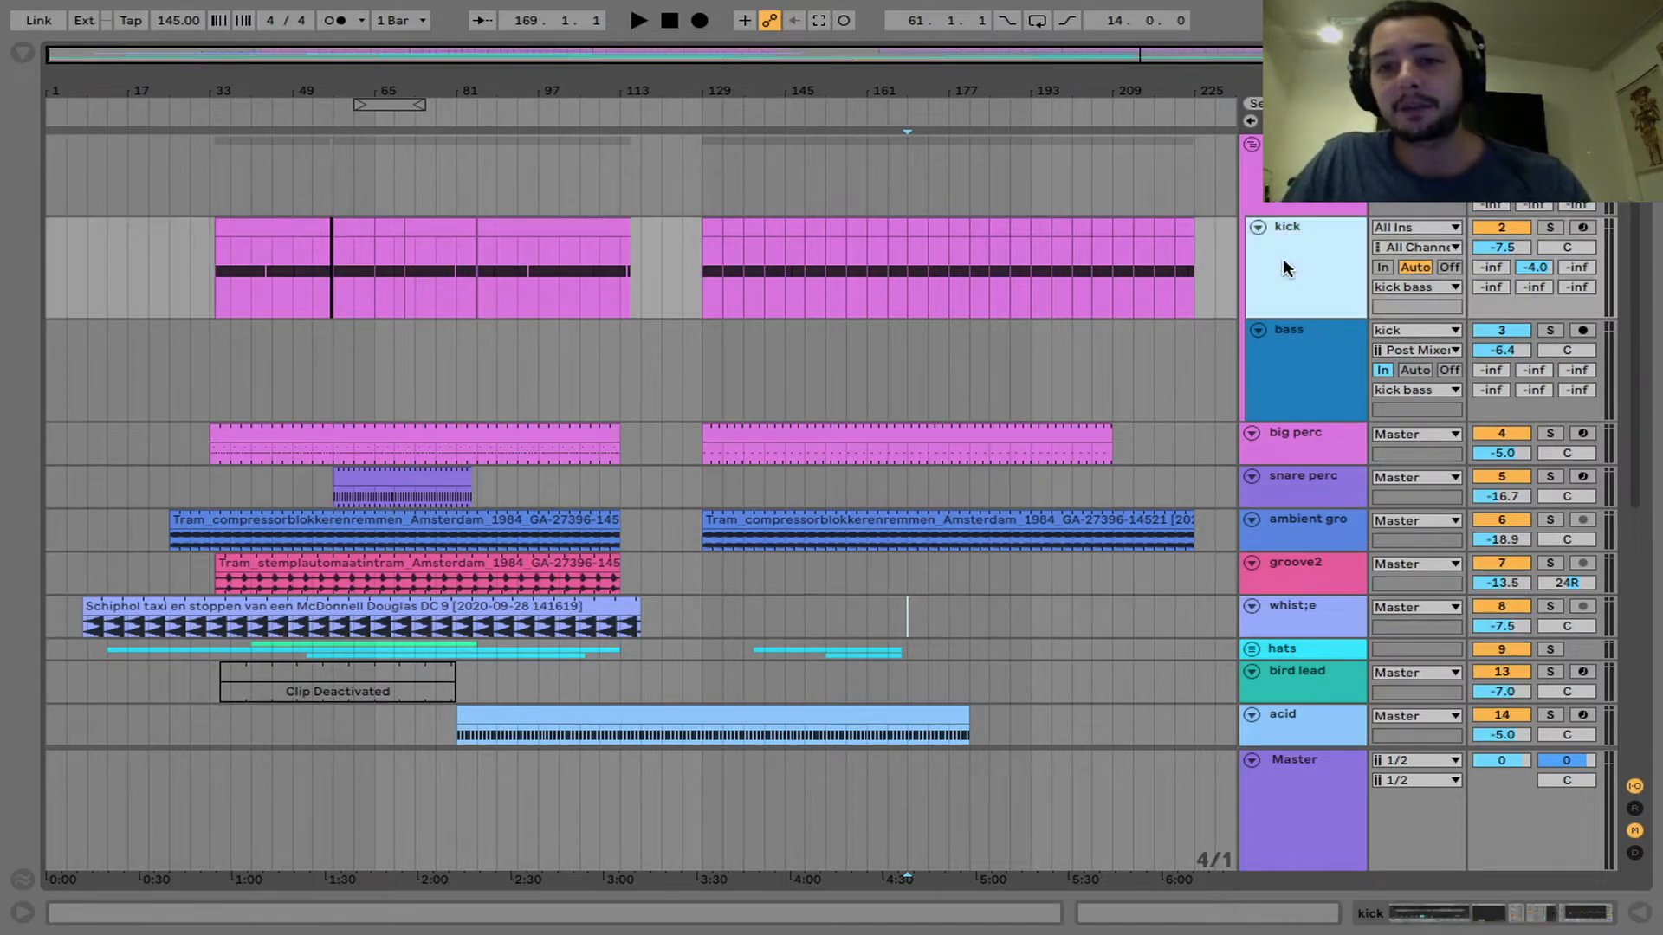
{"action": "left_click", "coordinate": [1584, 227]}
{"action": "key", "text": "z"}
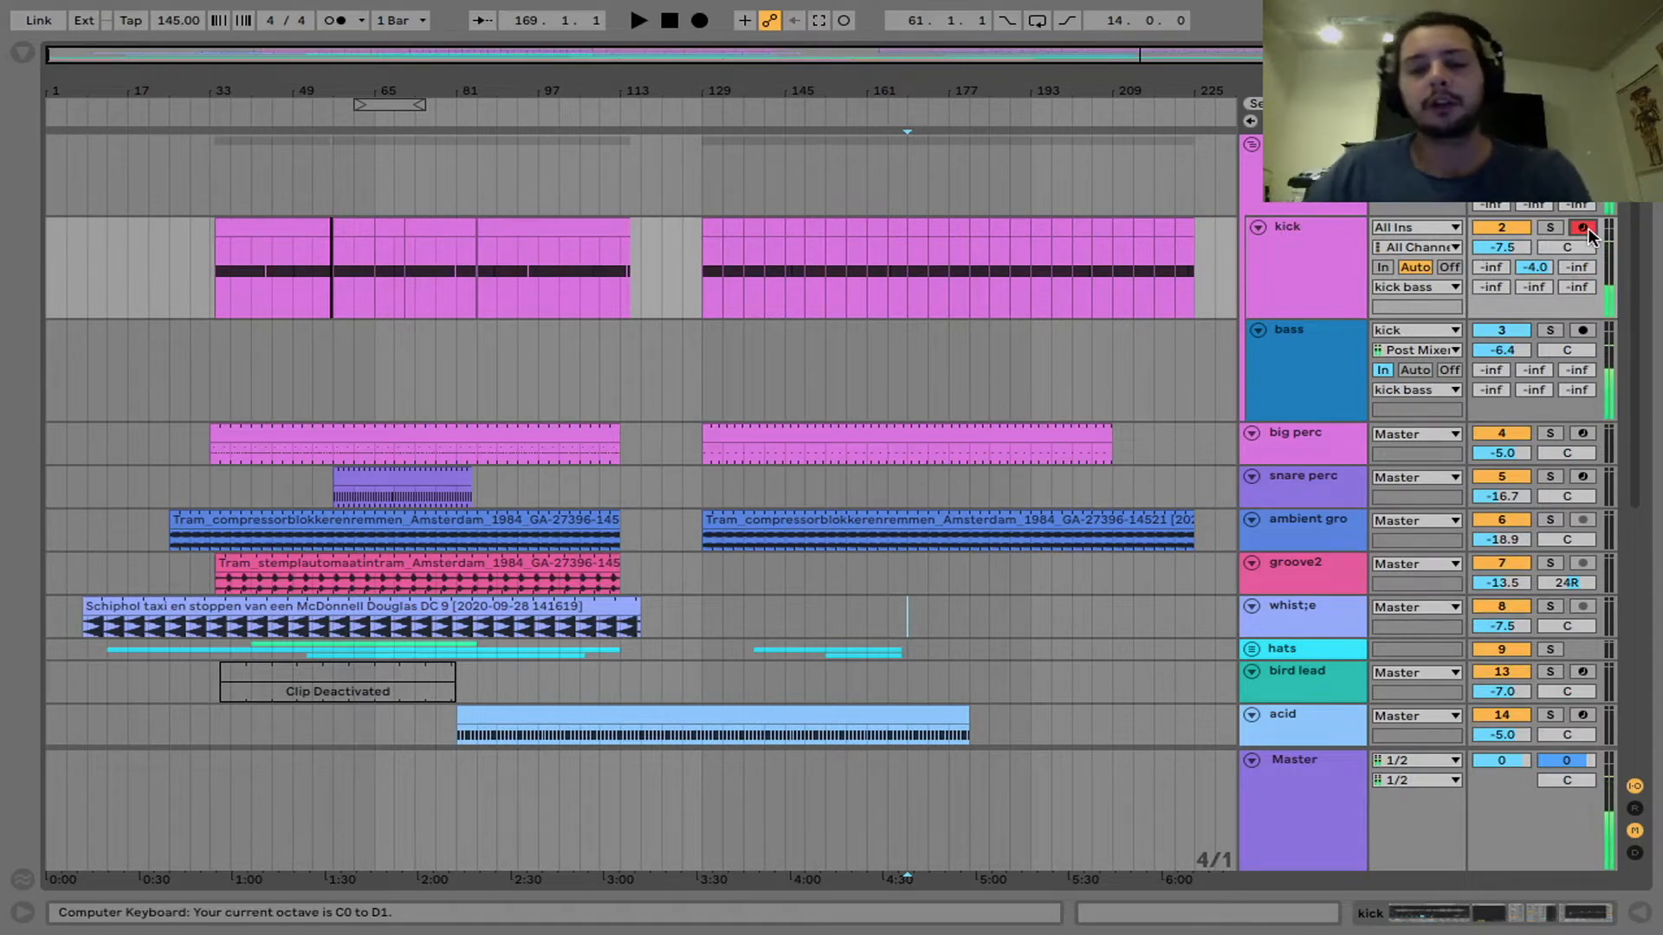
Step: Show the kick track's device chain and examine the looped section of the sample in its sampler
{"action": "double_click", "coordinate": [1316, 232]}
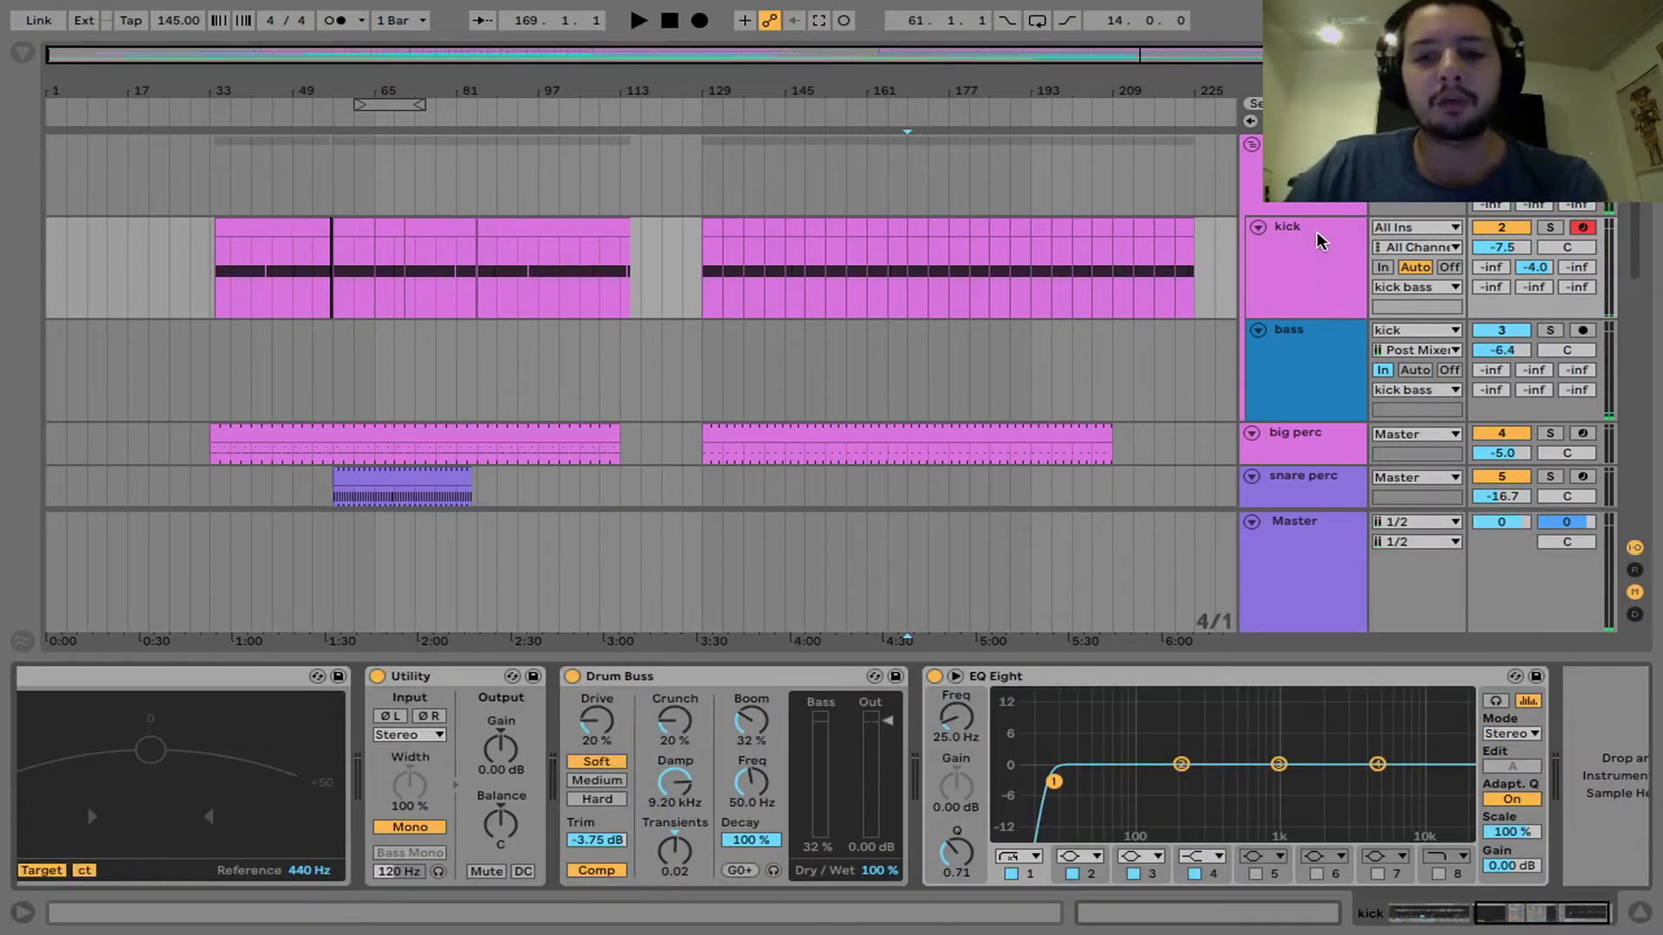
{"action": "scroll", "coordinate": [922, 735], "scroll_direction": "up", "scroll_amount": 5}
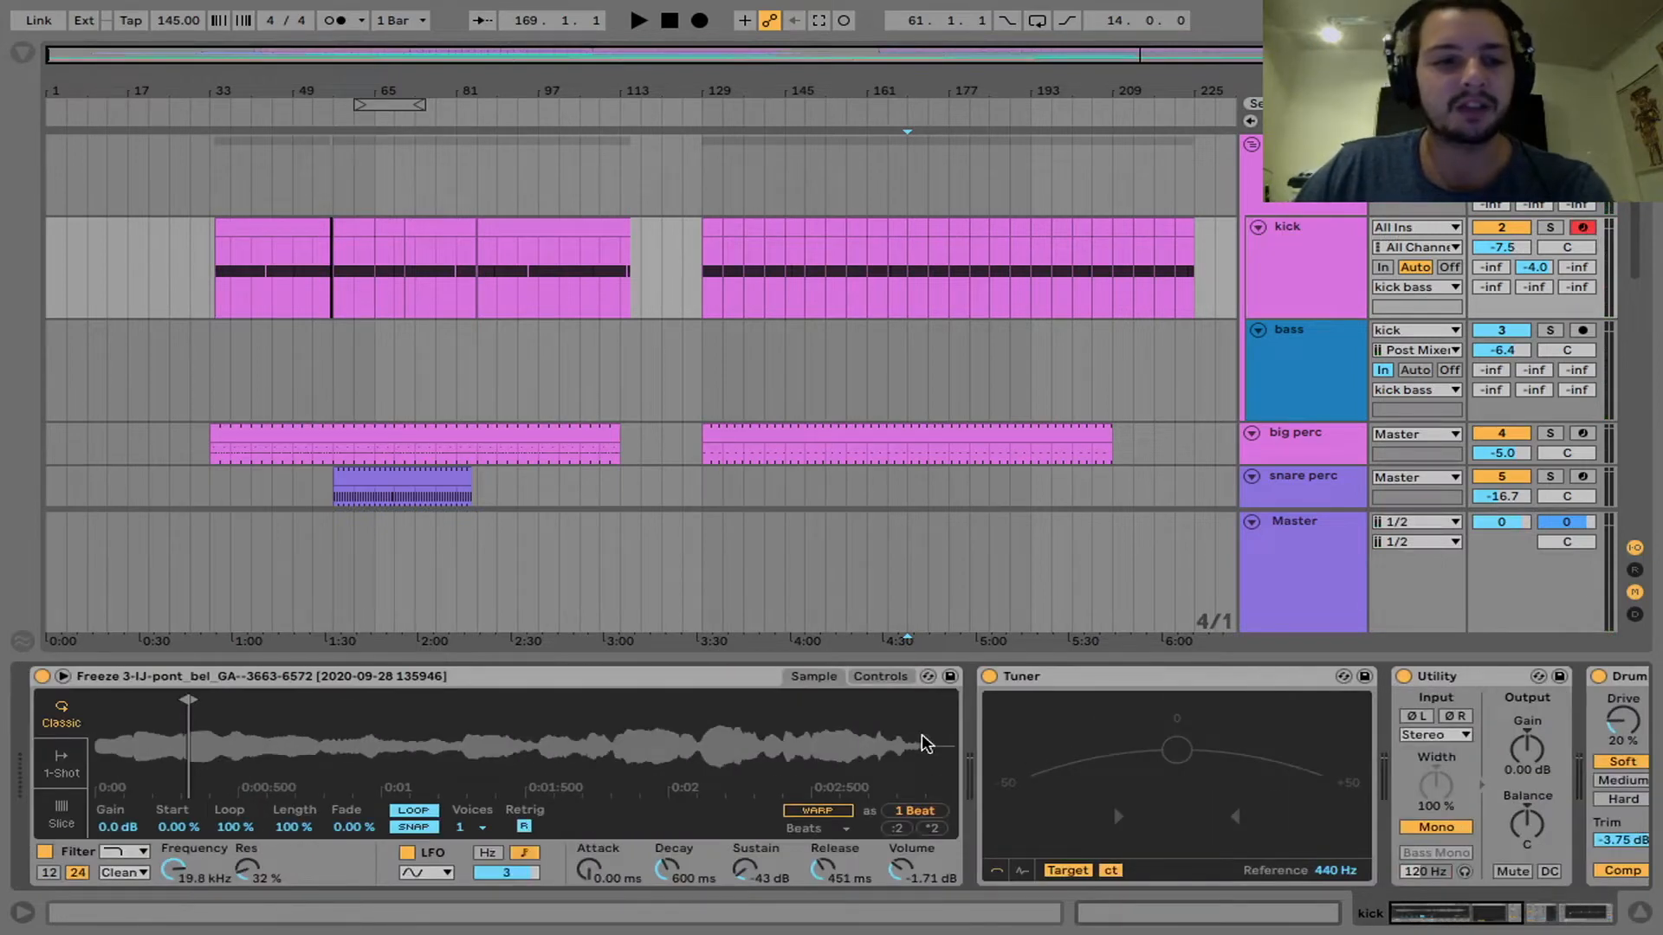
{"action": "scroll", "coordinate": [195, 744], "scroll_direction": "up", "scroll_amount": 15}
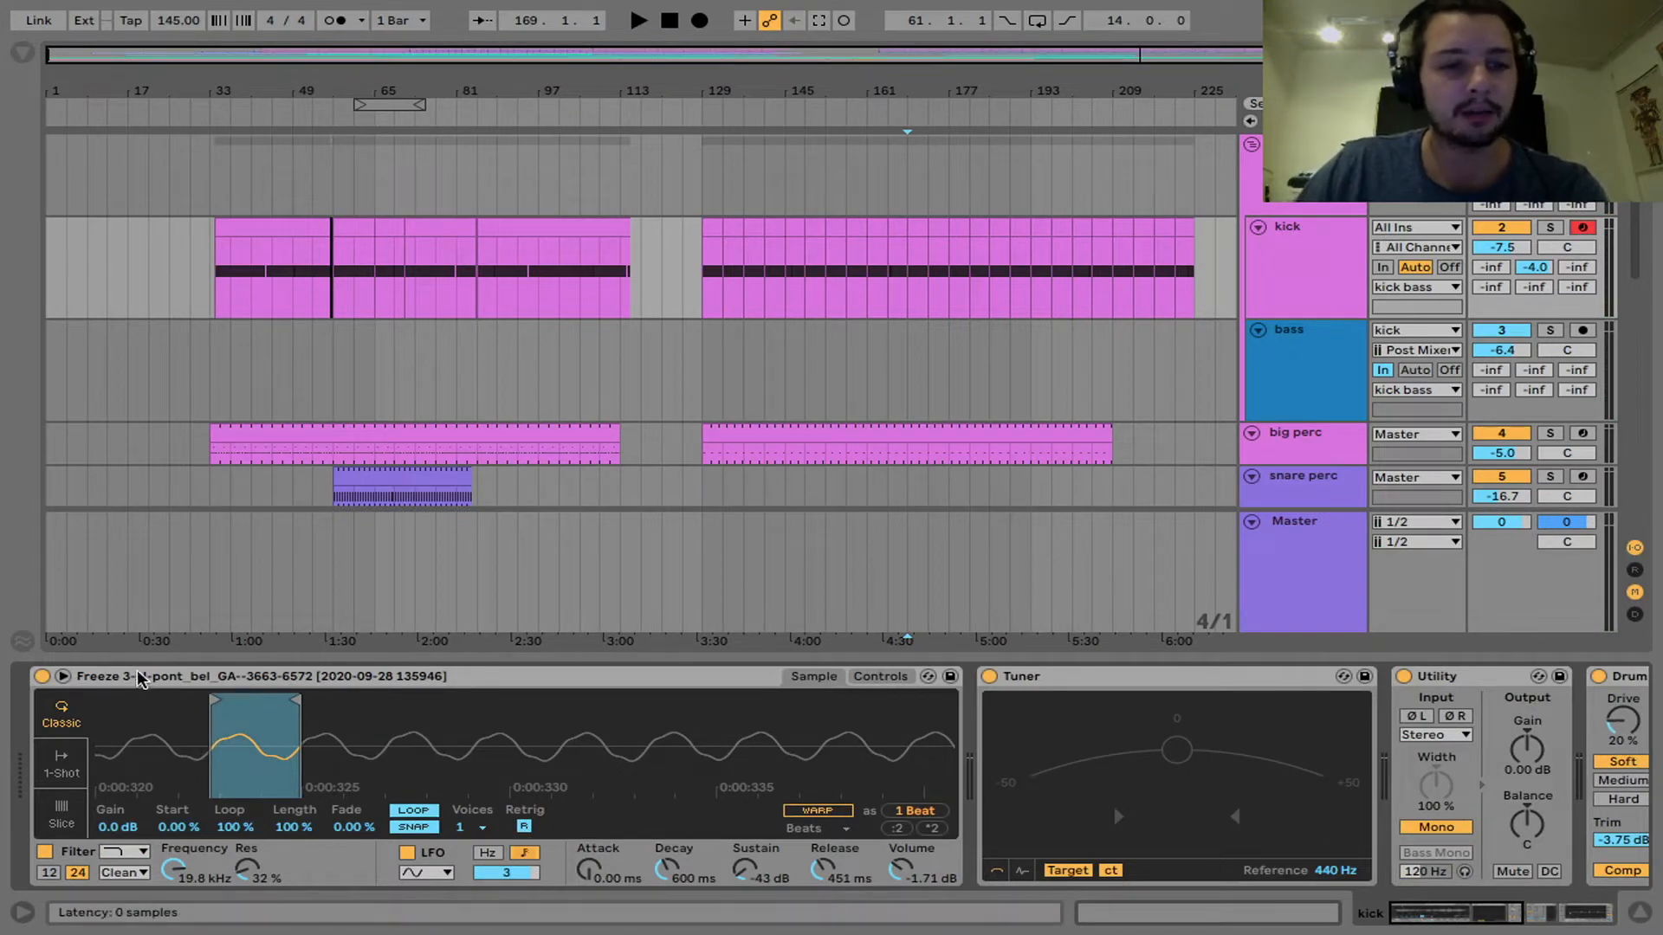
Step: Find and audition the original IJ-pont_bel_GA--3663-6572.wav recording in the samples folder
{"action": "left_click", "coordinate": [22, 55]}
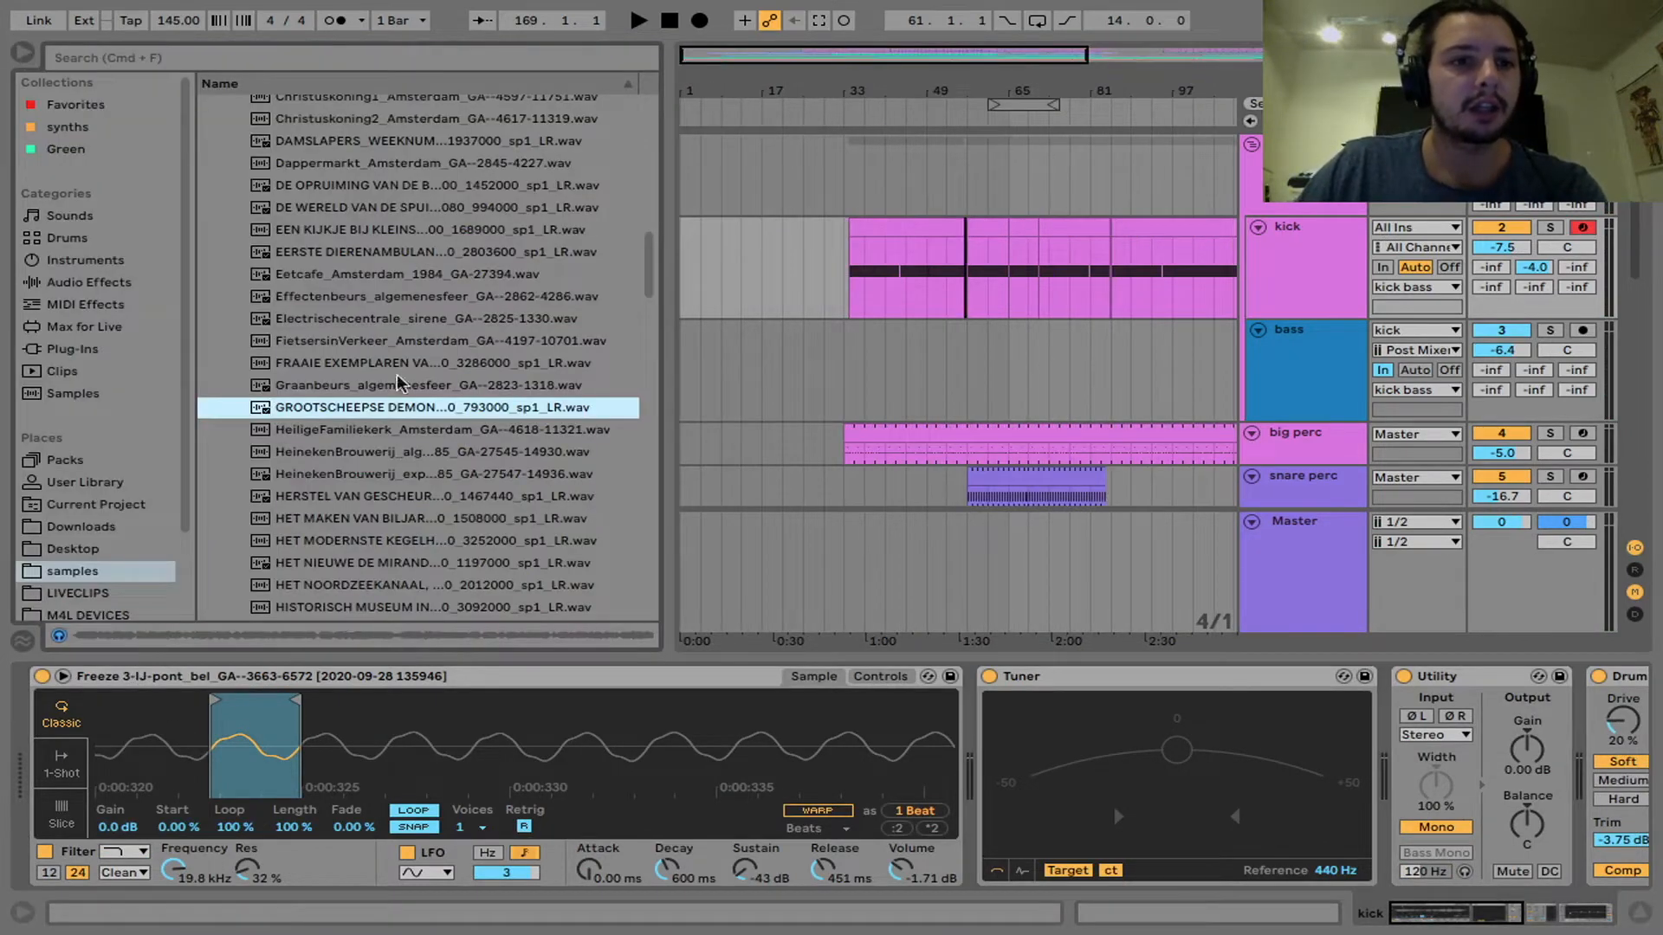
{"action": "scroll", "coordinate": [399, 400], "scroll_direction": "down", "scroll_amount": 5}
{"action": "left_click", "coordinate": [364, 422]}
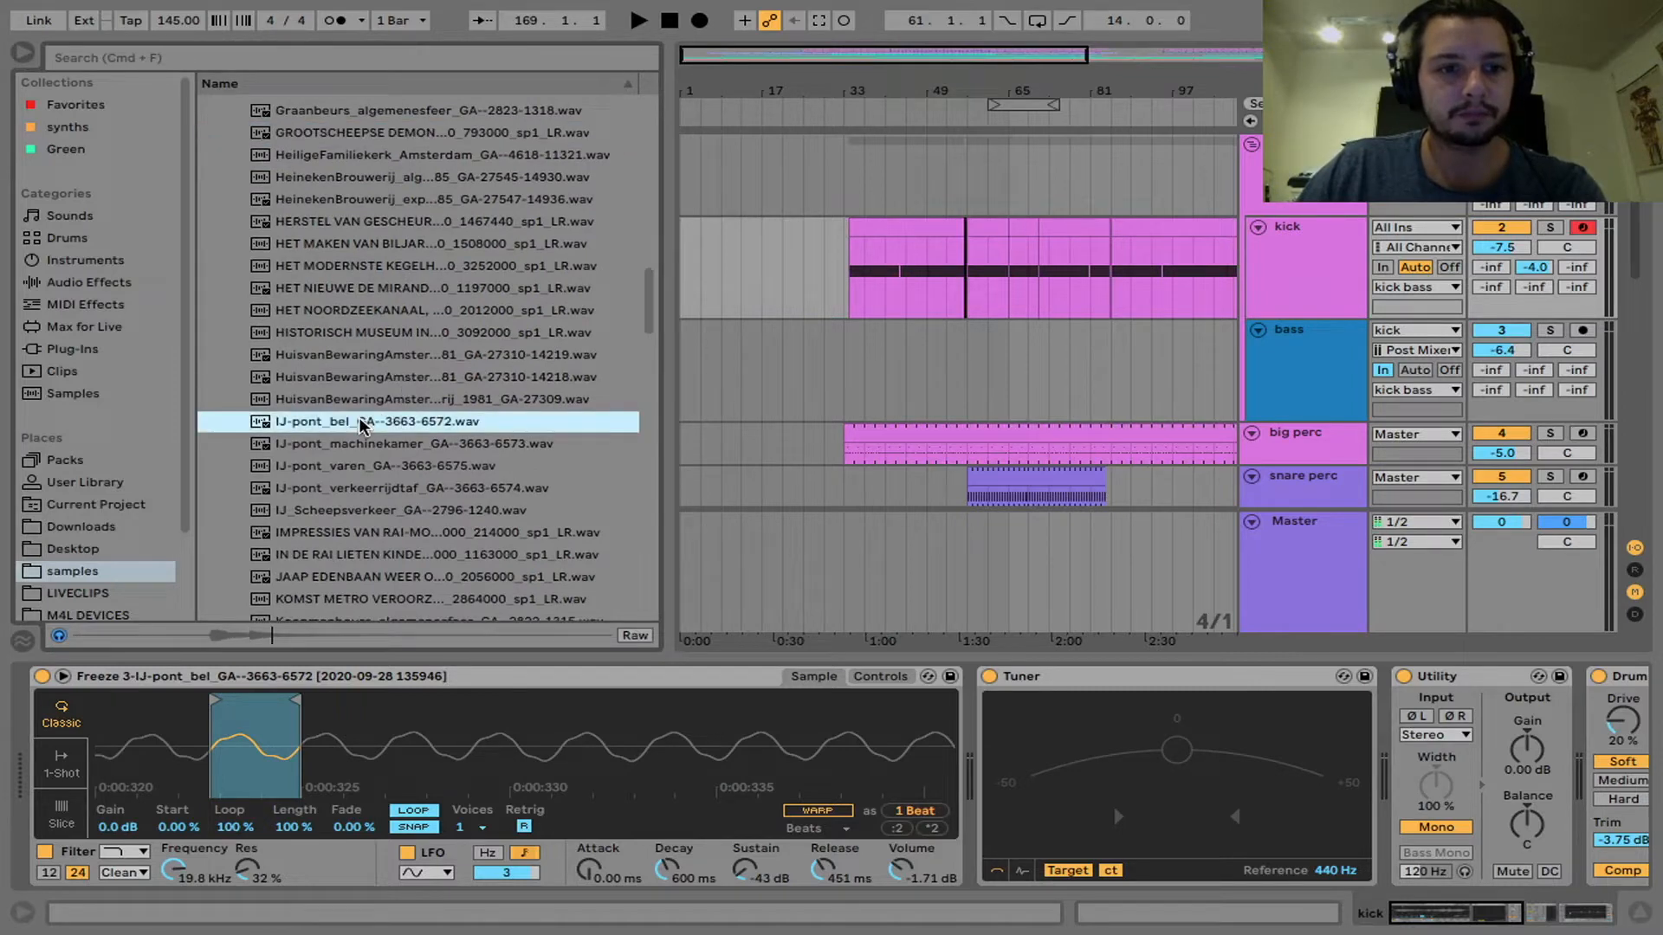
{"action": "left_click", "coordinate": [23, 54]}
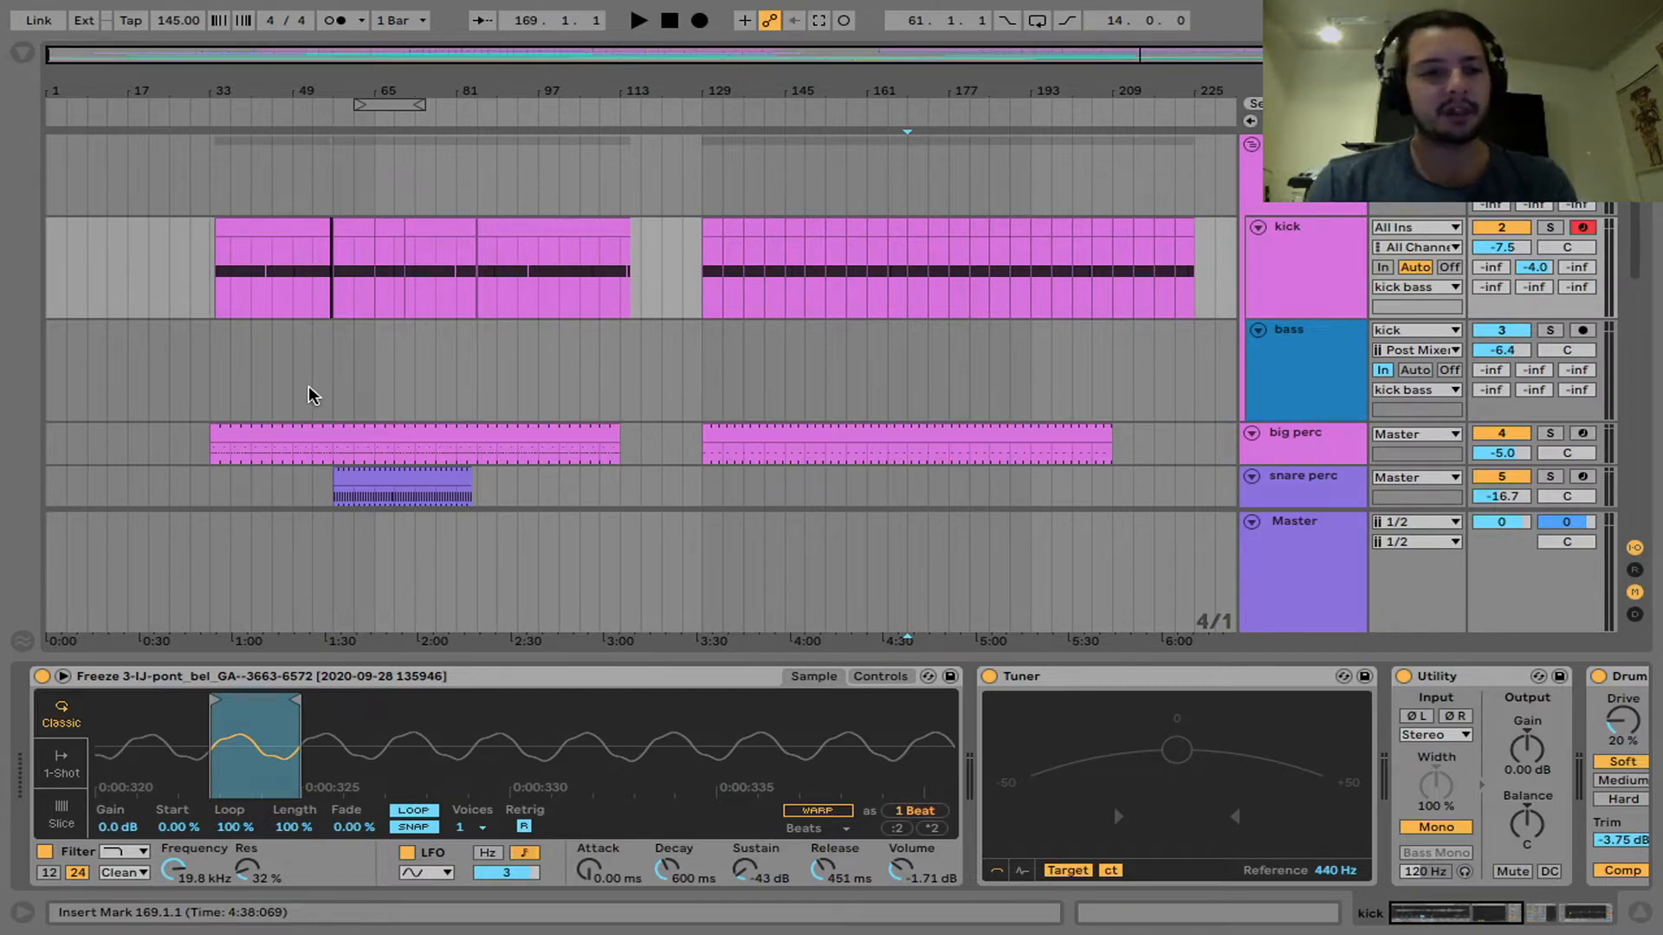
Step: Examine the single looped wave cycle of the kick sample up close
{"action": "left_click_drag", "start_coordinate": [258, 736], "coordinate": [259, 782]}
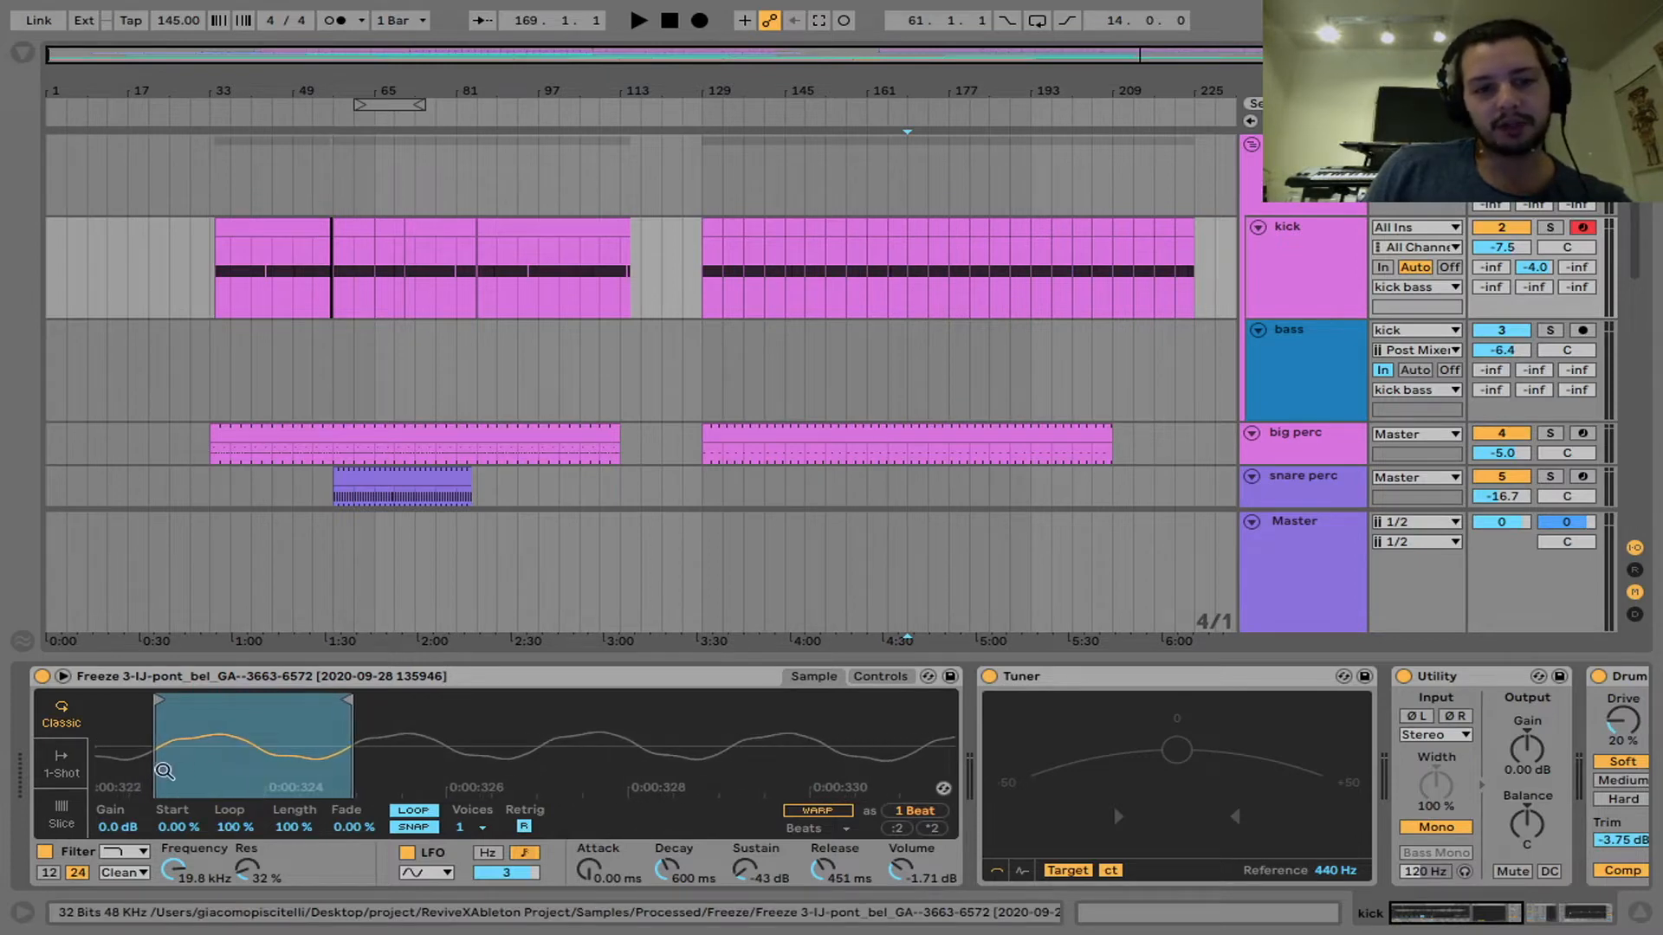
{"action": "left_click_drag", "start_coordinate": [297, 748], "coordinate": [293, 639]}
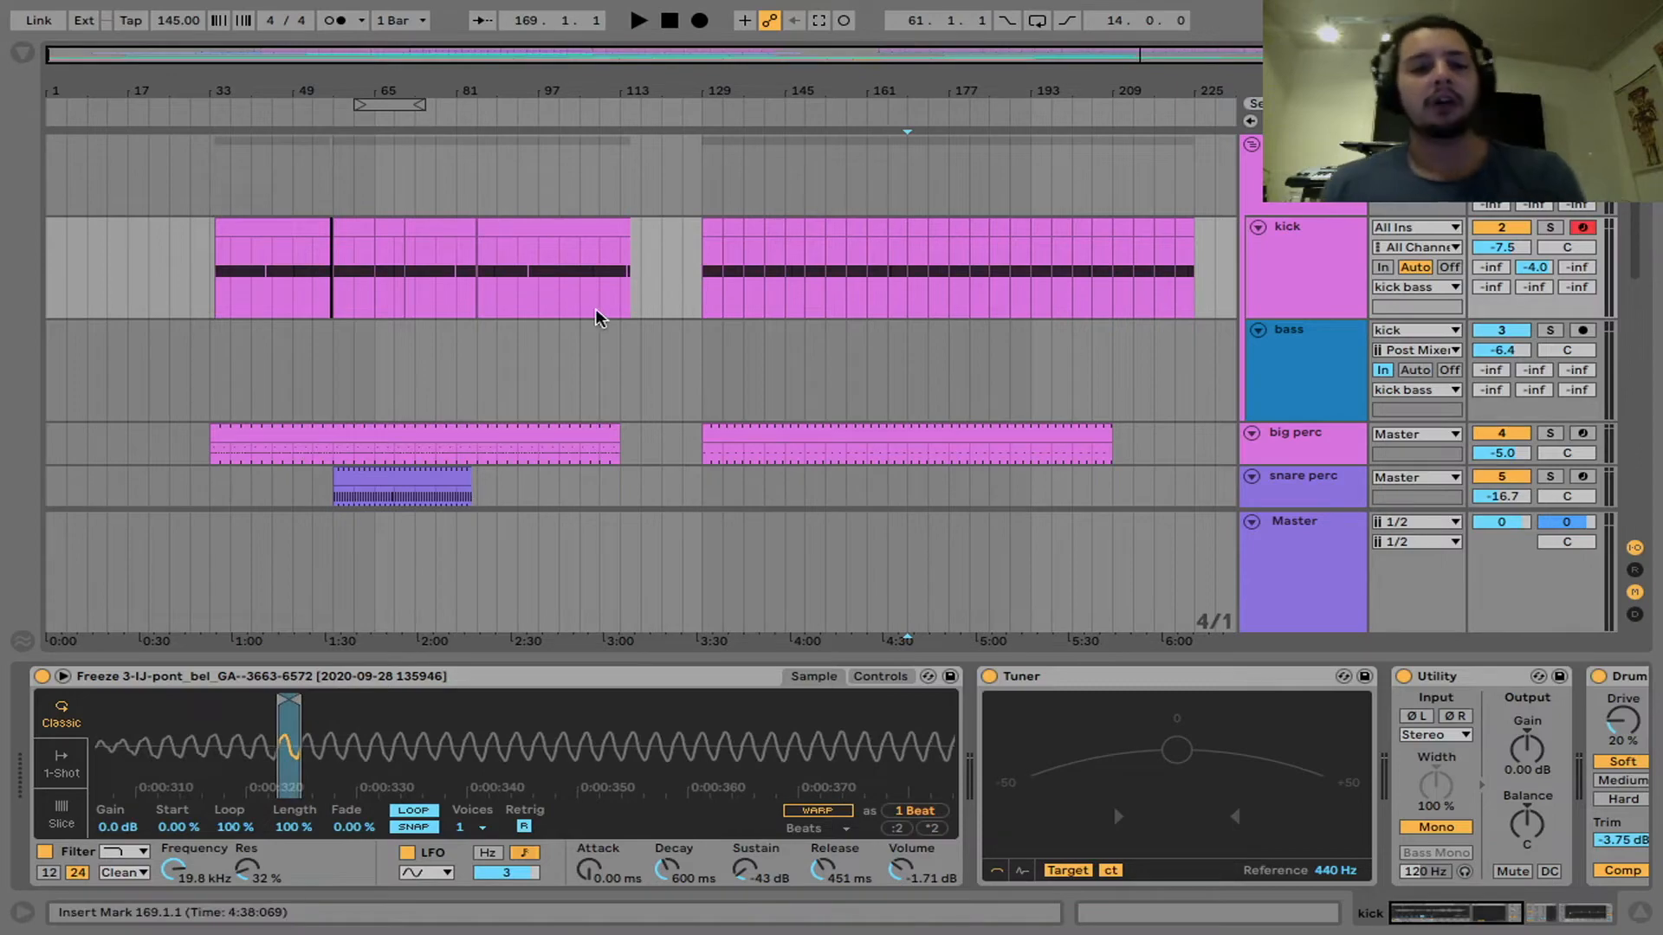
Step: Place the IJ-pont_bel_GA--3663-6572.wav sample on empty audio track 20, near bar 21
{"action": "scroll", "coordinate": [596, 318], "scroll_direction": "down", "scroll_amount": 10}
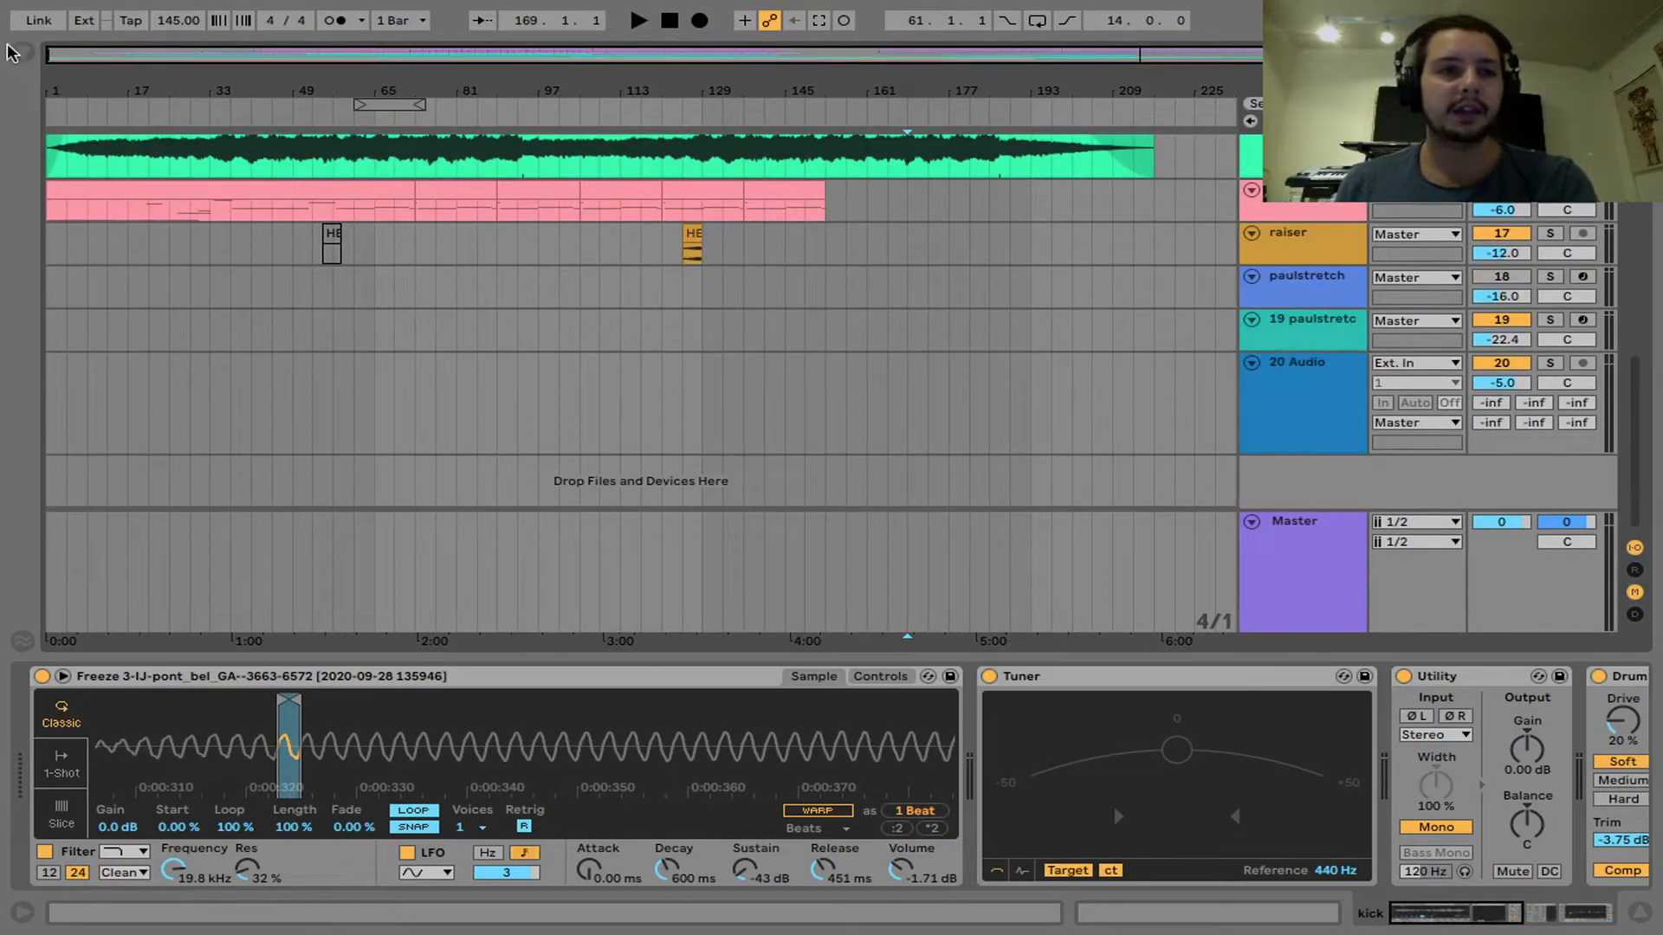
{"action": "left_click", "coordinate": [19, 54]}
{"action": "left_click_drag", "start_coordinate": [329, 431], "coordinate": [788, 432]}
{"action": "left_click_drag", "start_coordinate": [790, 56], "coordinate": [790, 117]}
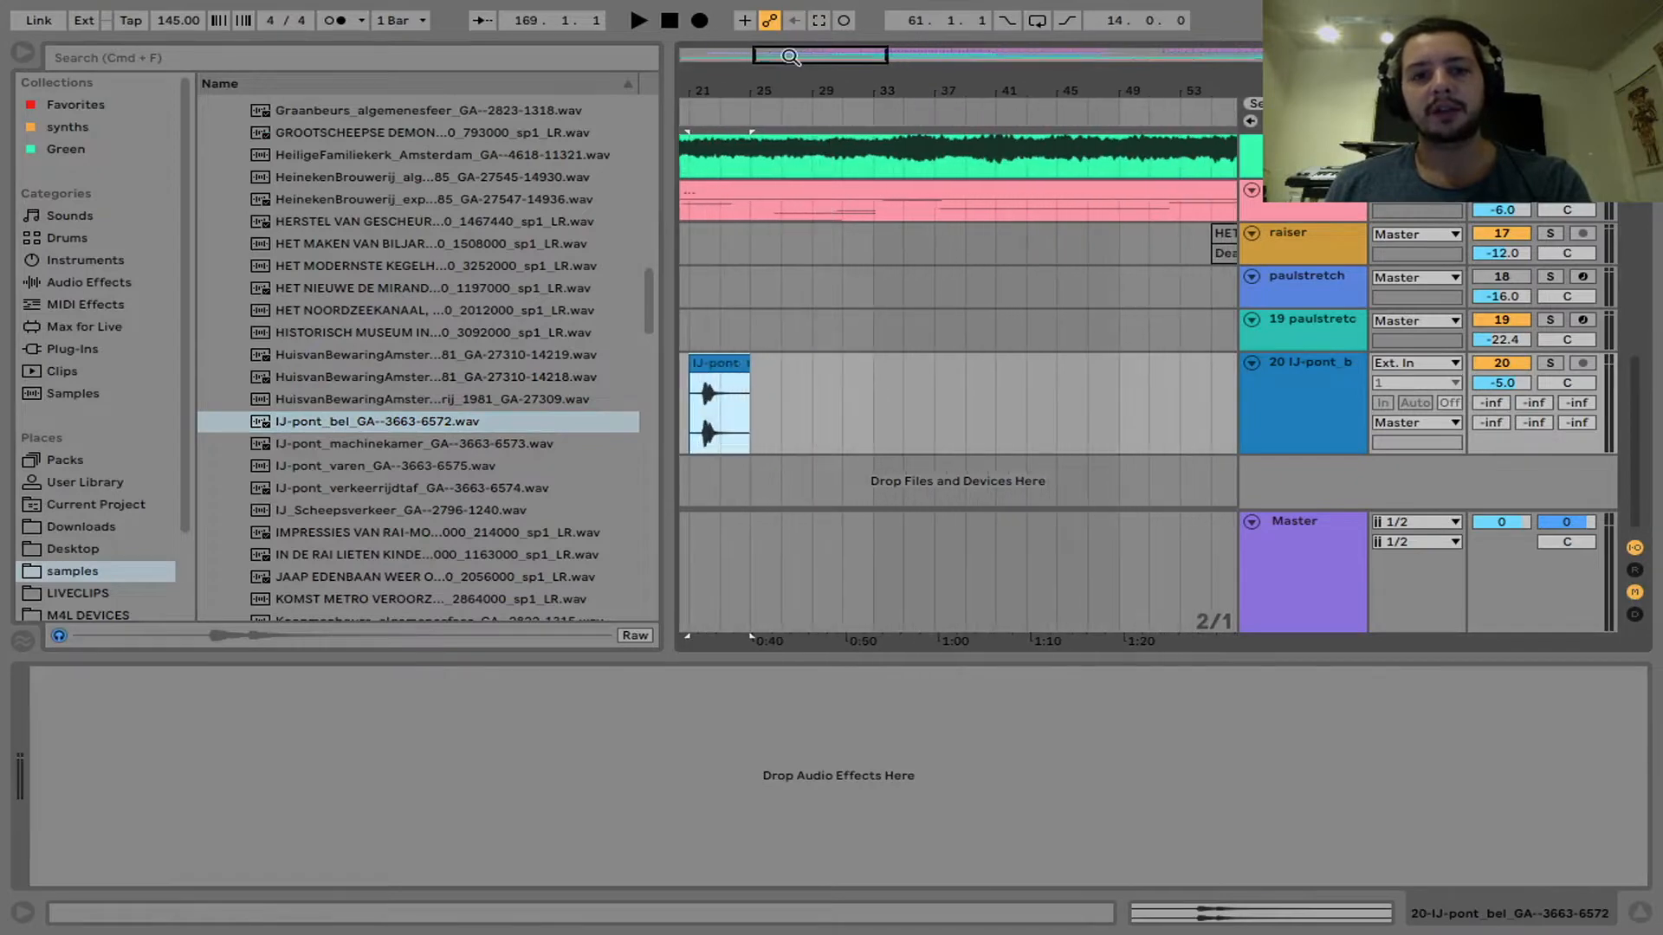
Step: Add a Utility audio effect to the IJ-pont_bel track
{"action": "left_click", "coordinate": [88, 282]}
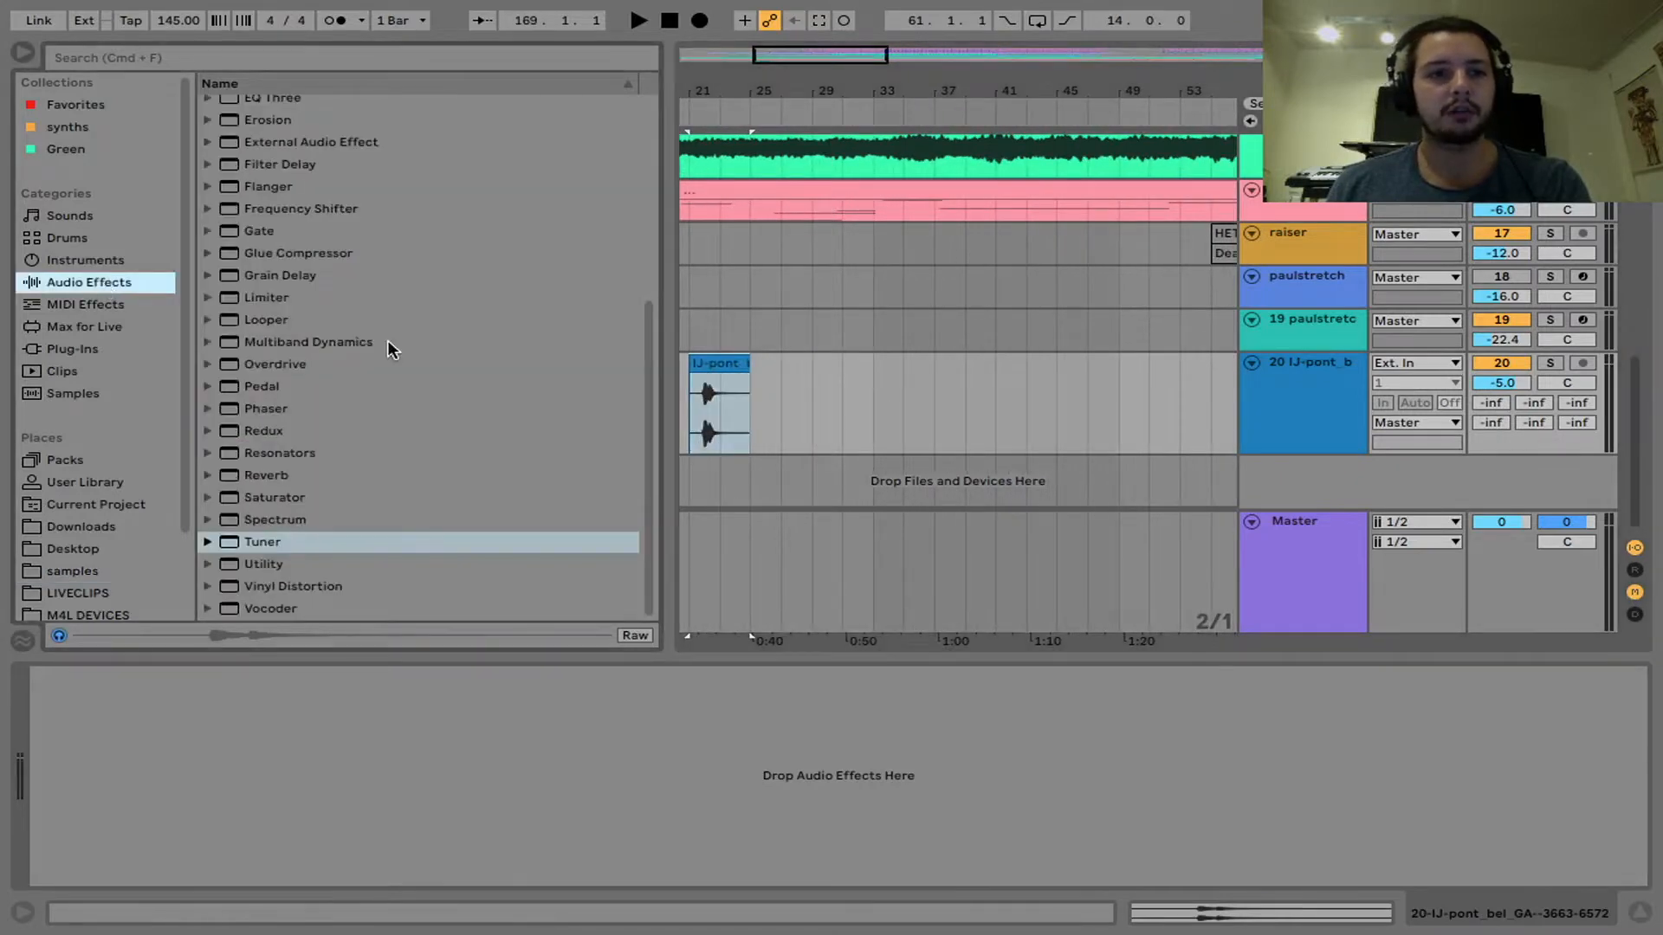
{"action": "left_click", "coordinate": [263, 565]}
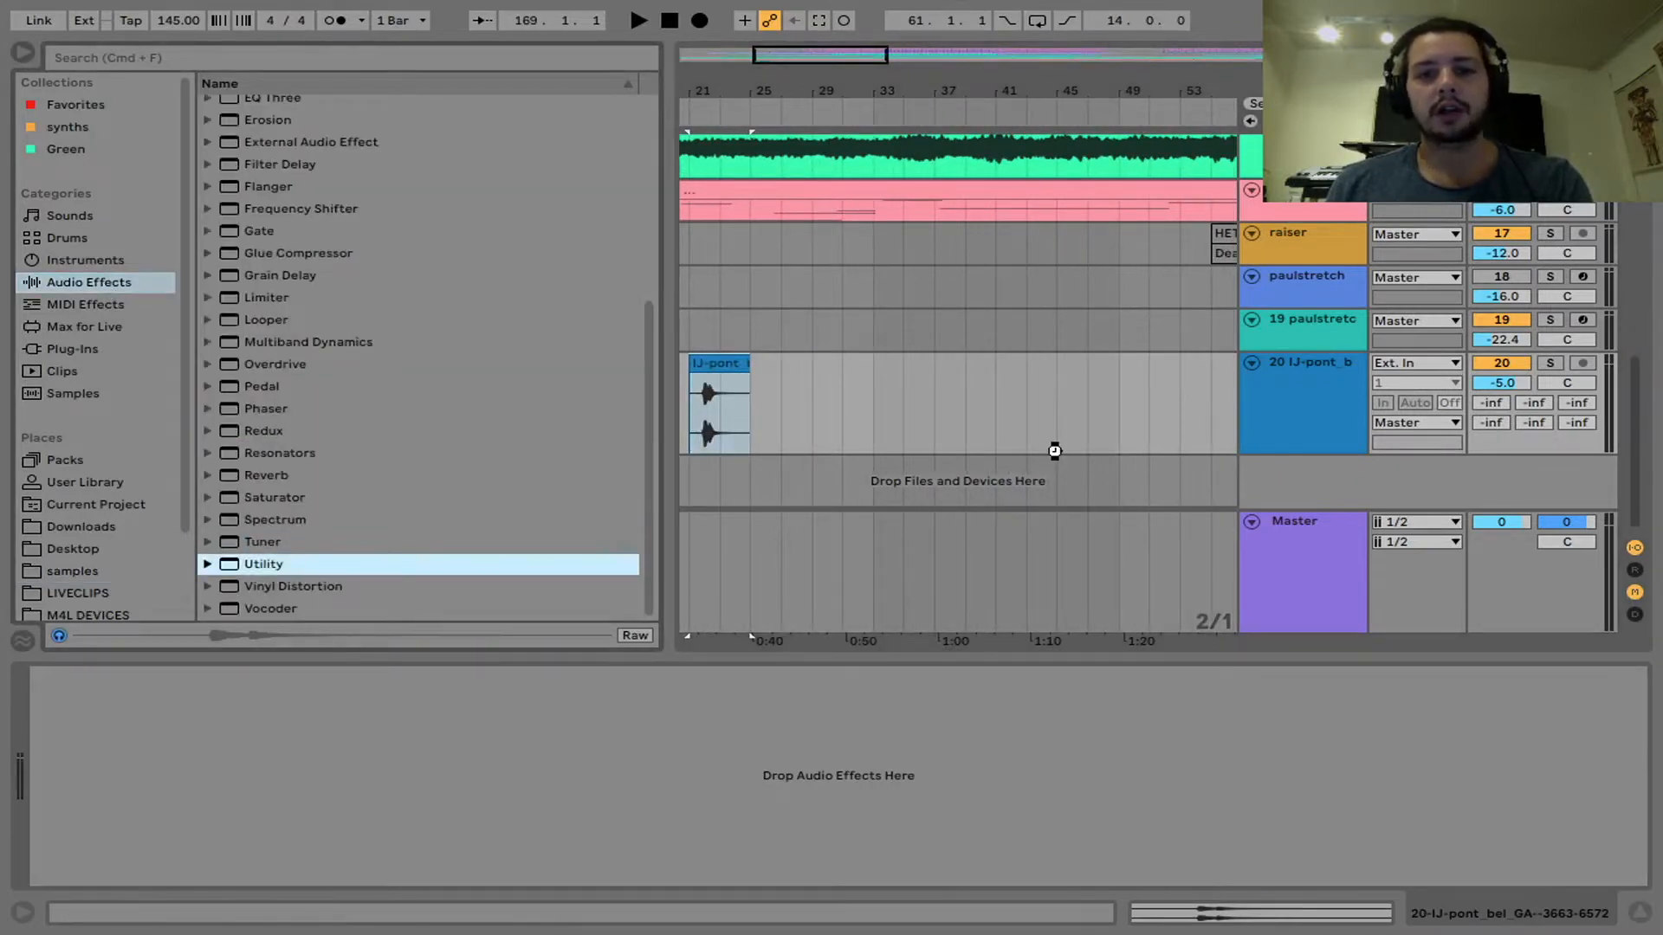
{"action": "left_click_drag", "start_coordinate": [1055, 451], "coordinate": [1057, 460]}
Step: Freeze the IJ-pont_bel track and flatten it to audio
{"action": "right_click", "coordinate": [1299, 412]}
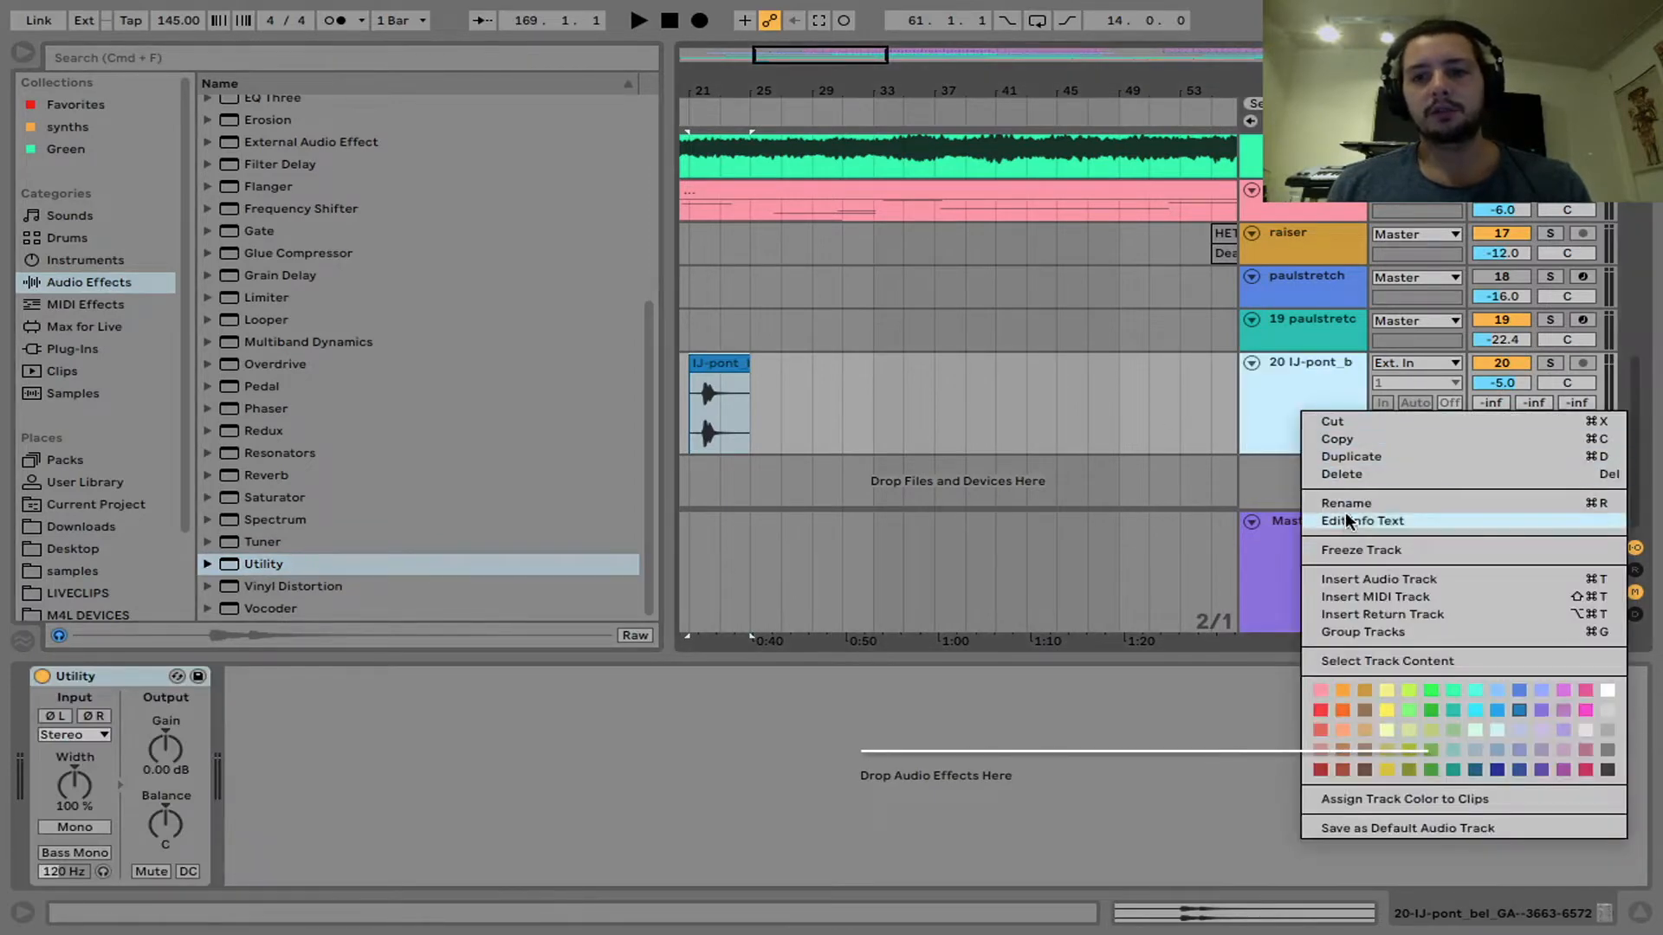
{"action": "left_click", "coordinate": [1343, 550]}
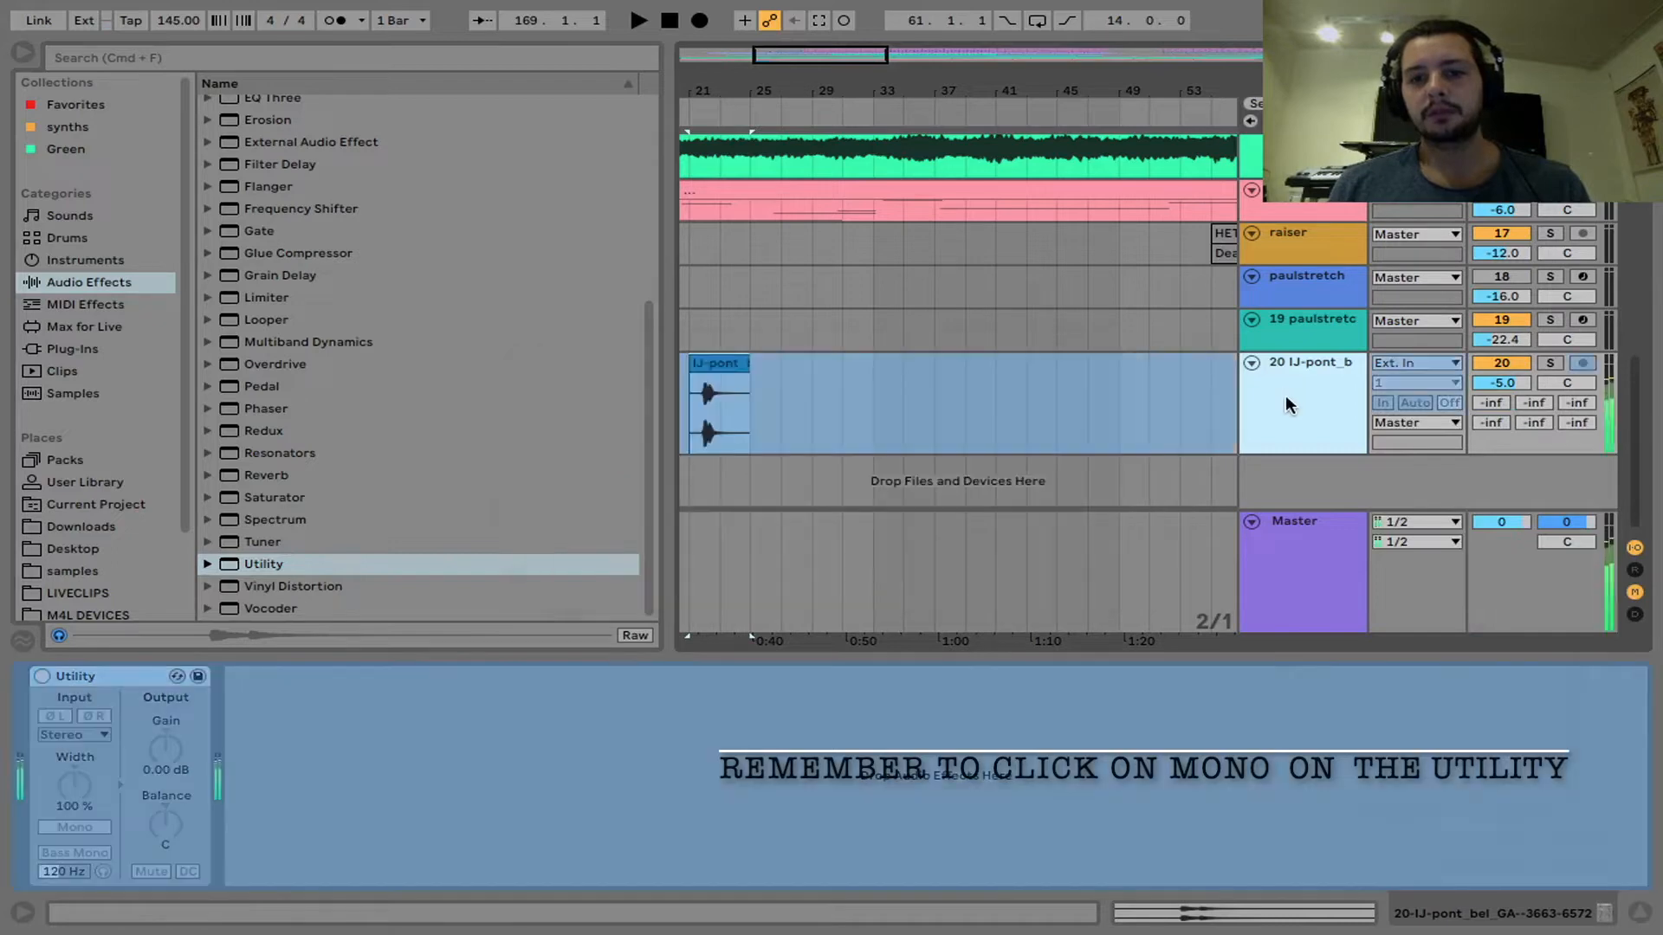
{"action": "right_click", "coordinate": [1287, 404]}
{"action": "left_click", "coordinate": [1322, 559]}
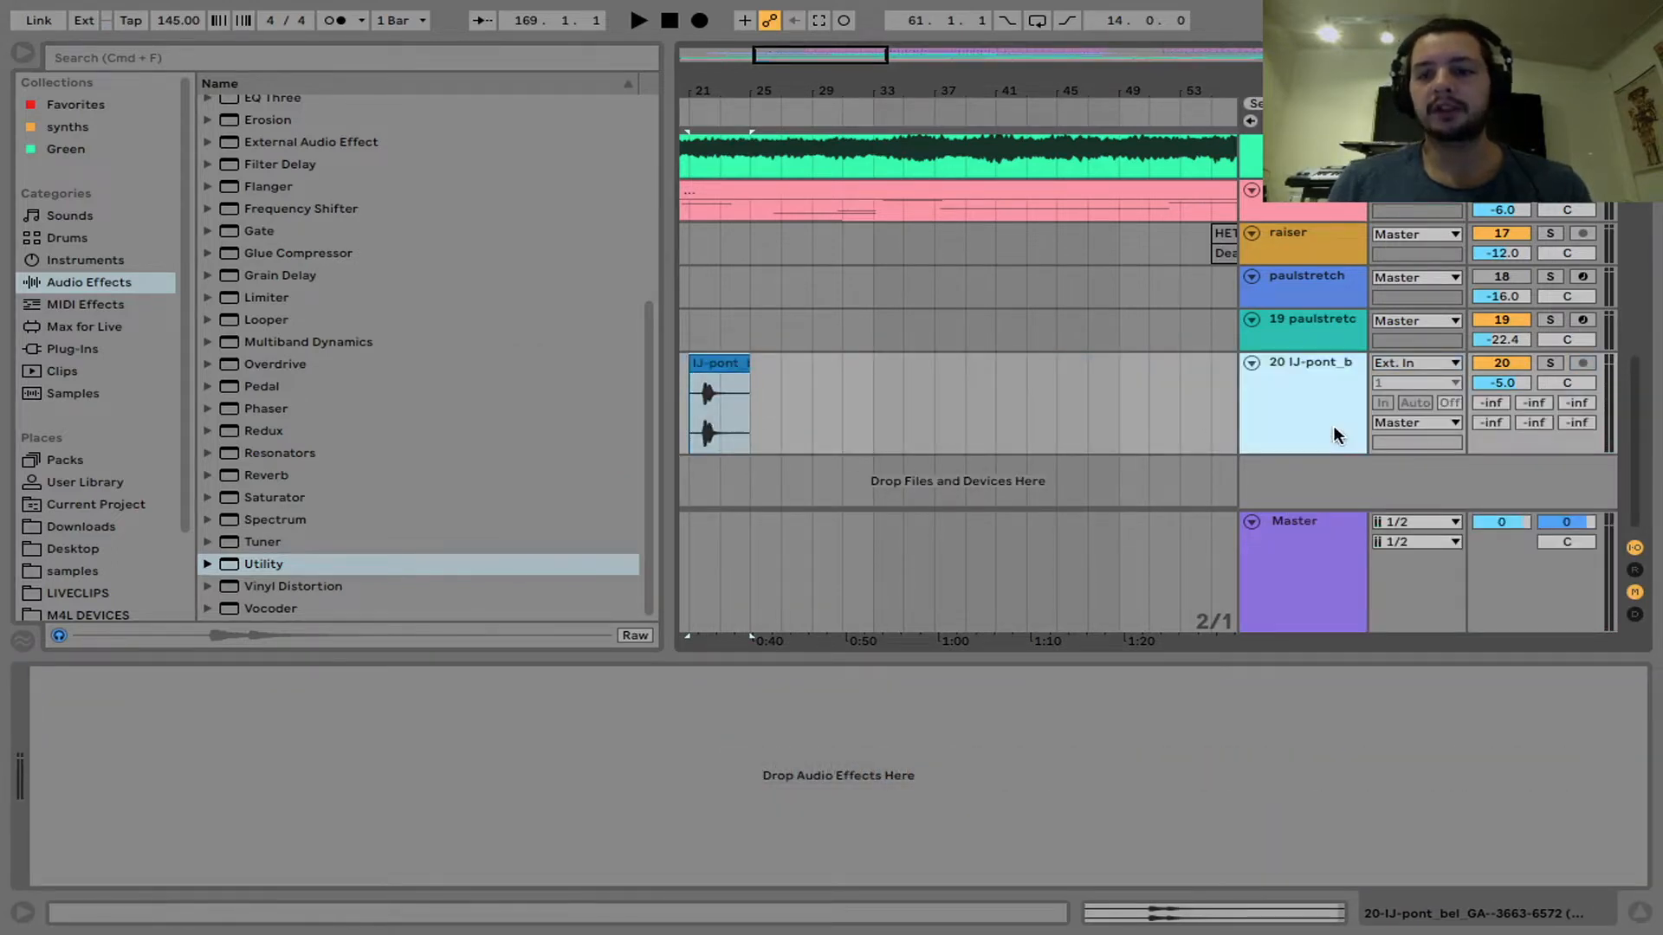
Step: Delete the IJ-pont_bel demonstration track and return to the kick track's device chain
{"action": "key", "text": "Delete"}
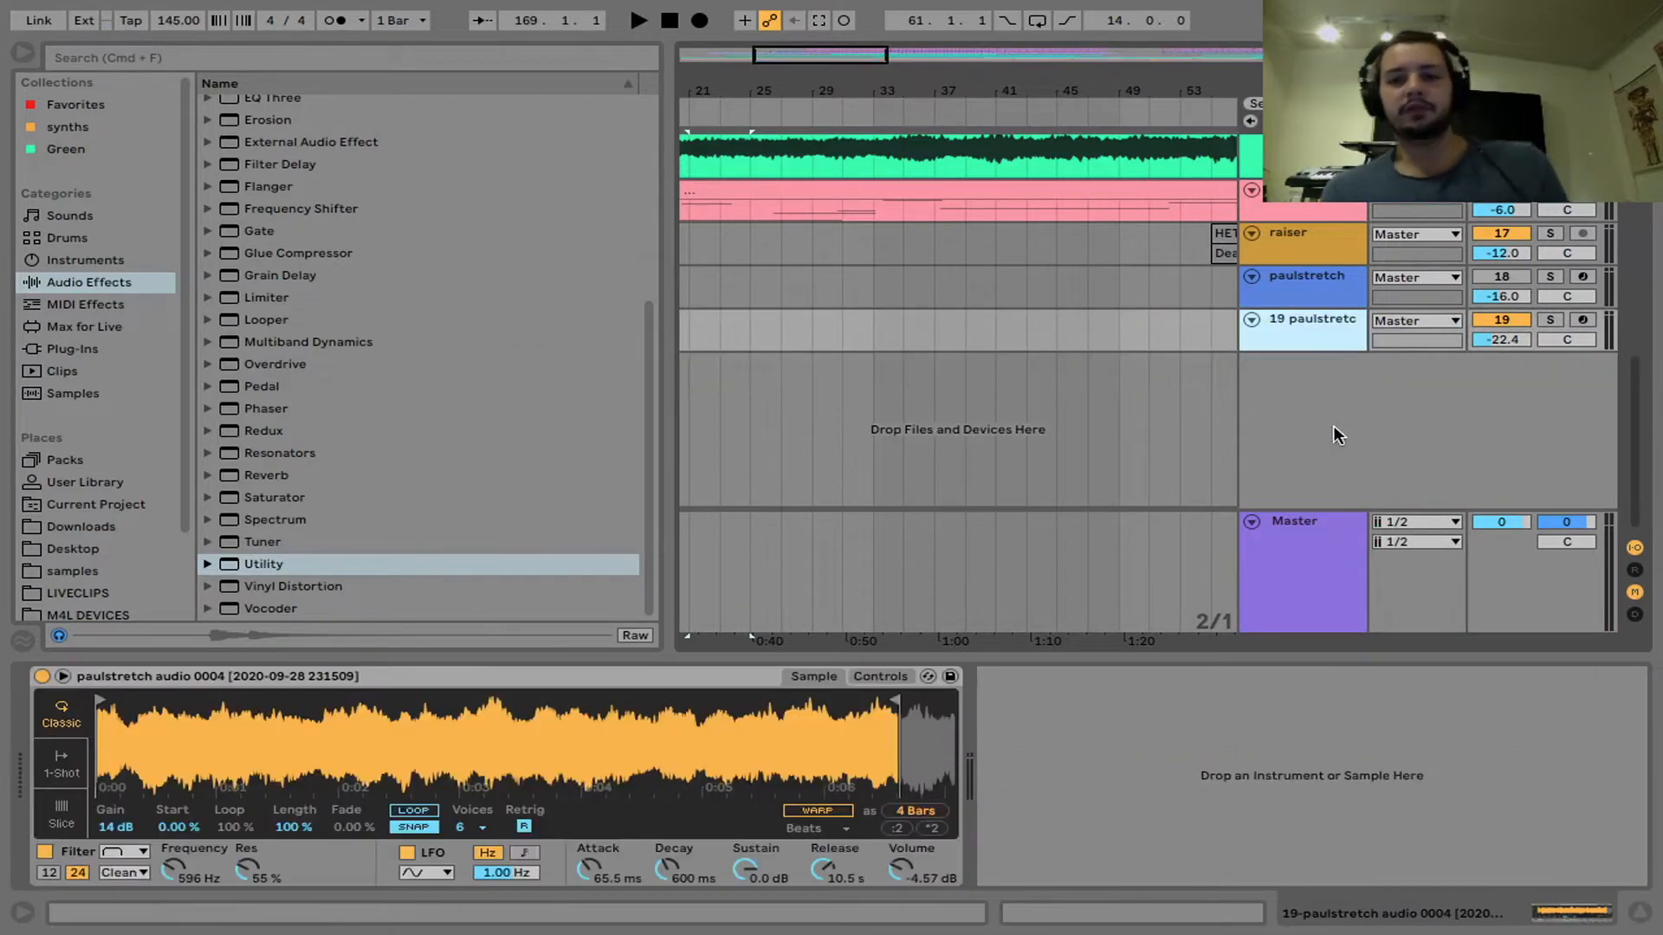
{"action": "left_click", "coordinate": [17, 52]}
{"action": "scroll", "coordinate": [259, 200], "scroll_direction": "up", "scroll_amount": 10}
{"action": "left_click", "coordinate": [1285, 266]}
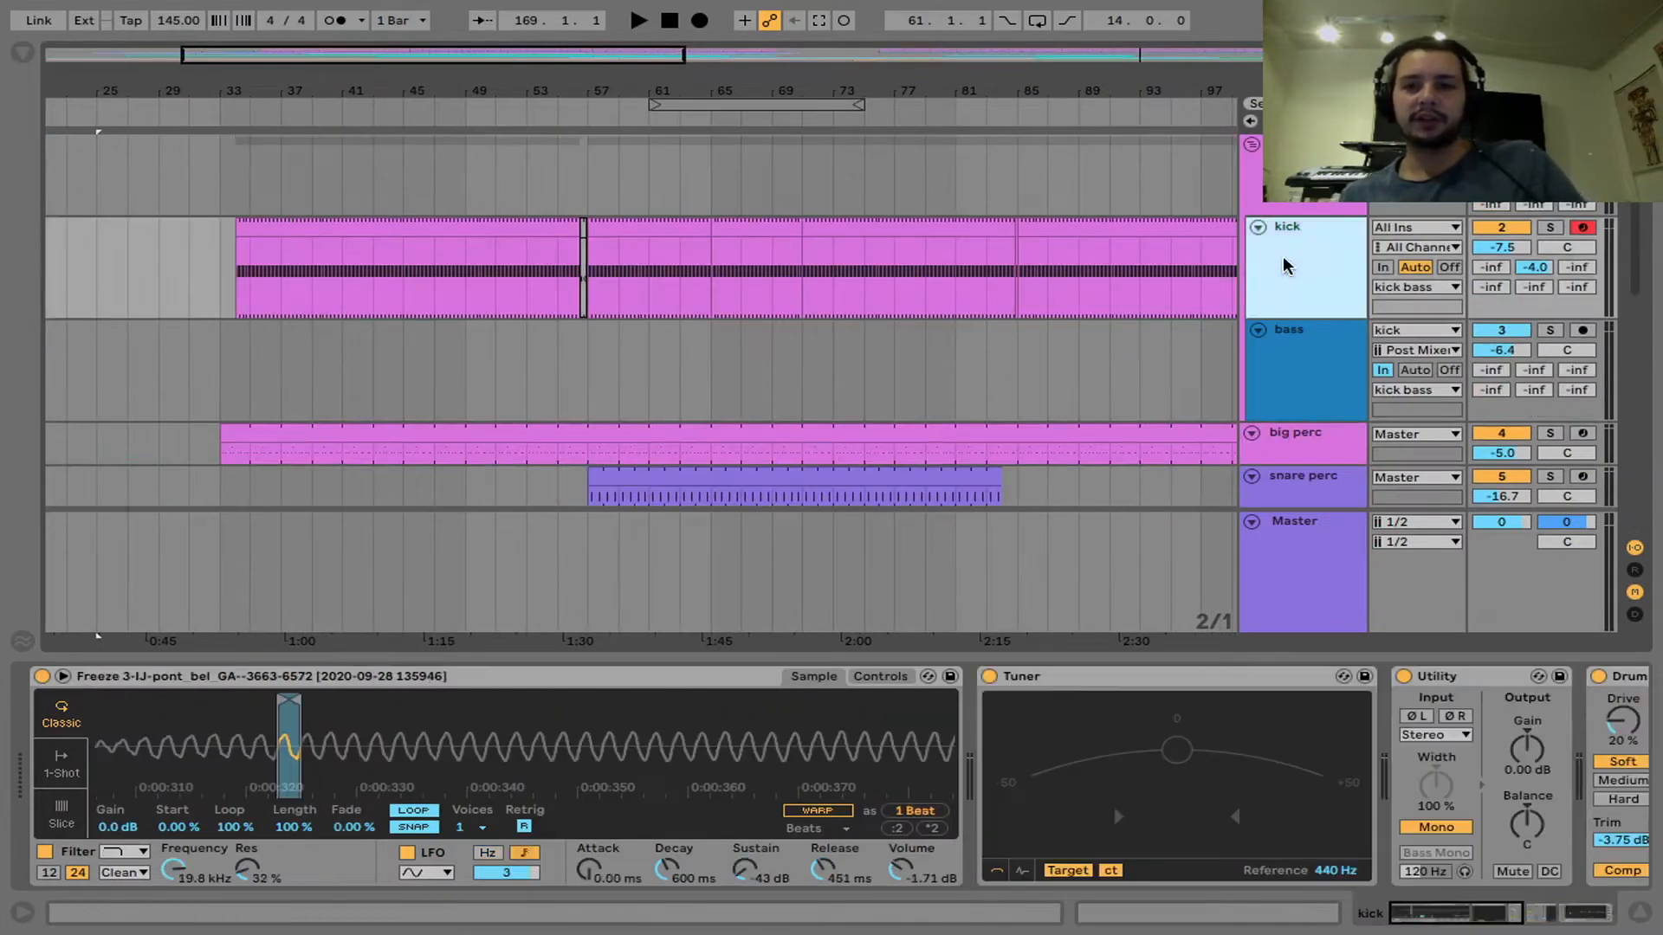
Step: Set the bell sample's start and end markers around one single waveform cycle so that only this cycle loops
{"action": "mouse_move", "coordinate": [290, 723]}
{"action": "left_mouse_down"}
{"action": "mouse_move", "coordinate": [309, 792]}
{"action": "mouse_move", "coordinate": [714, 792]}
{"action": "left_mouse_up"}
{"action": "left_click_drag", "start_coordinate": [510, 766], "coordinate": [513, 811]}
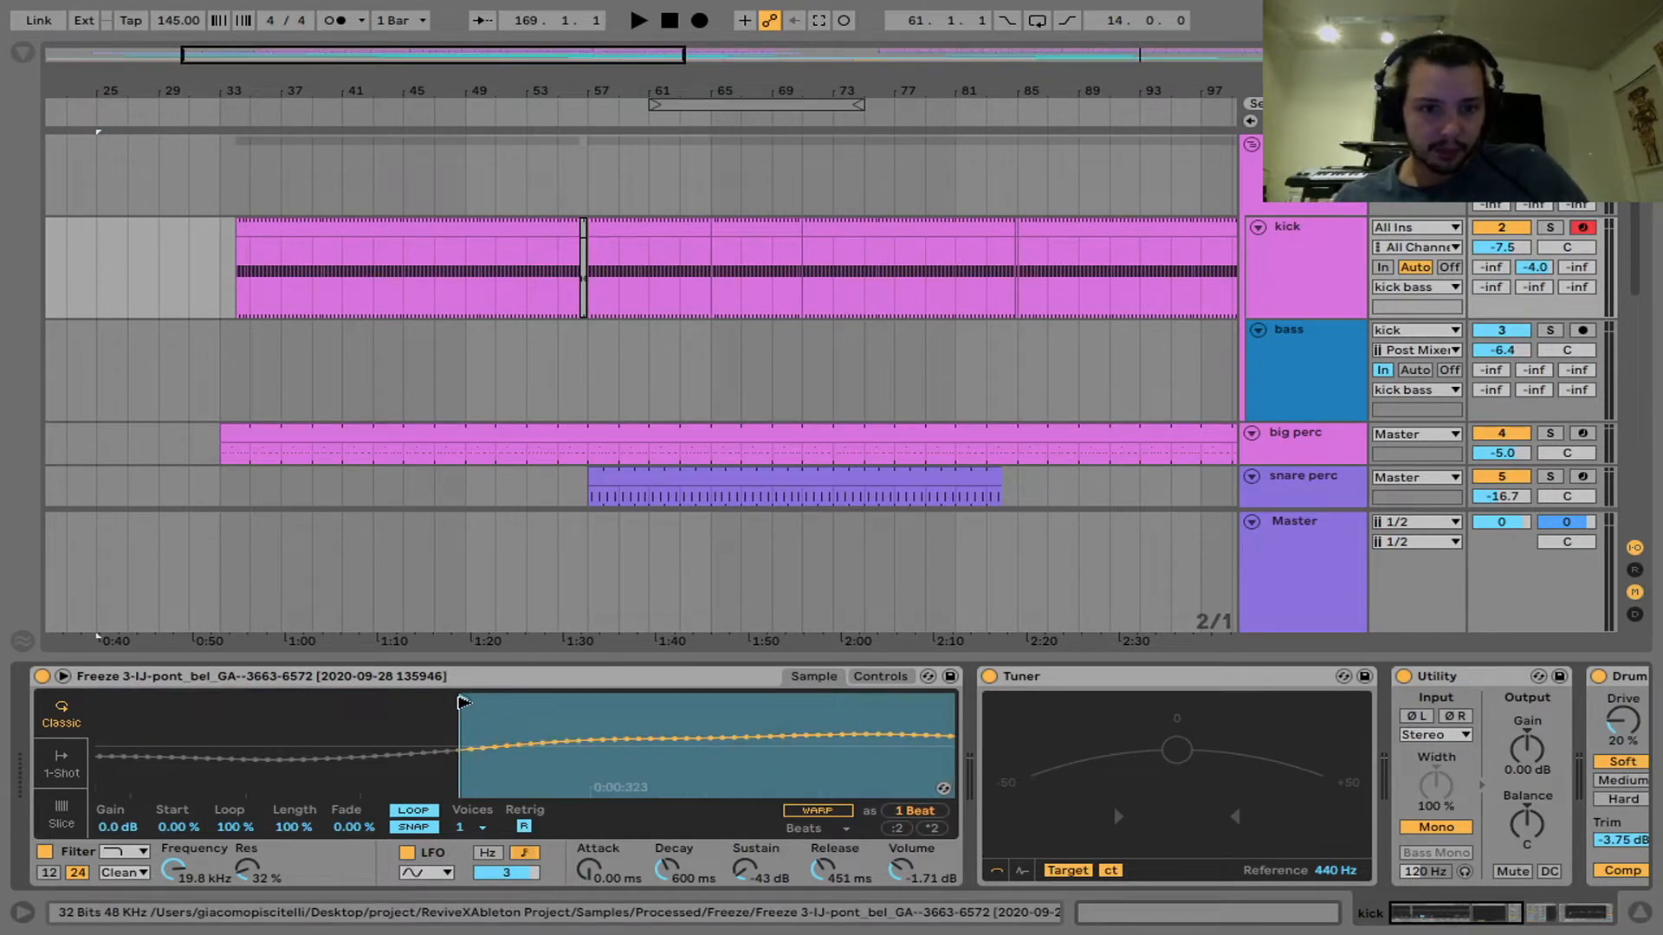
{"action": "left_click_drag", "start_coordinate": [463, 700], "coordinate": [504, 699]}
{"action": "left_click_drag", "start_coordinate": [577, 771], "coordinate": [576, 700]}
{"action": "left_click_drag", "start_coordinate": [725, 734], "coordinate": [709, 793]}
{"action": "left_click_drag", "start_coordinate": [560, 746], "coordinate": [548, 799]}
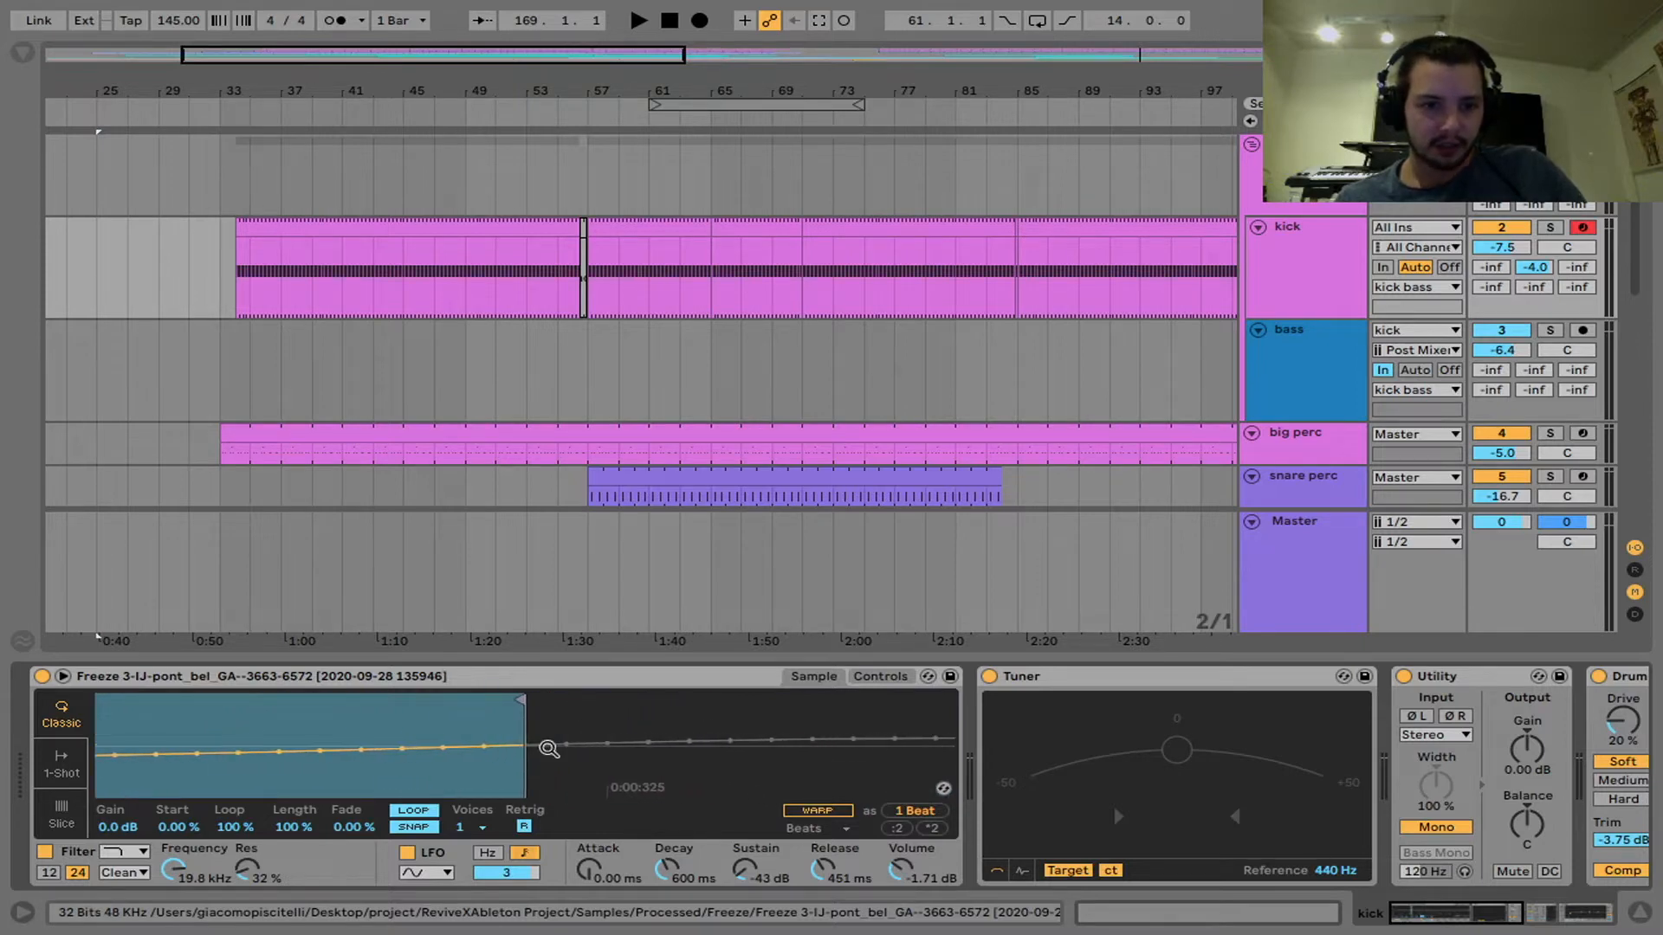
{"action": "mouse_move", "coordinate": [521, 699]}
{"action": "left_mouse_down"}
{"action": "mouse_move", "coordinate": [436, 704]}
{"action": "mouse_move", "coordinate": [417, 686]}
{"action": "left_mouse_up"}
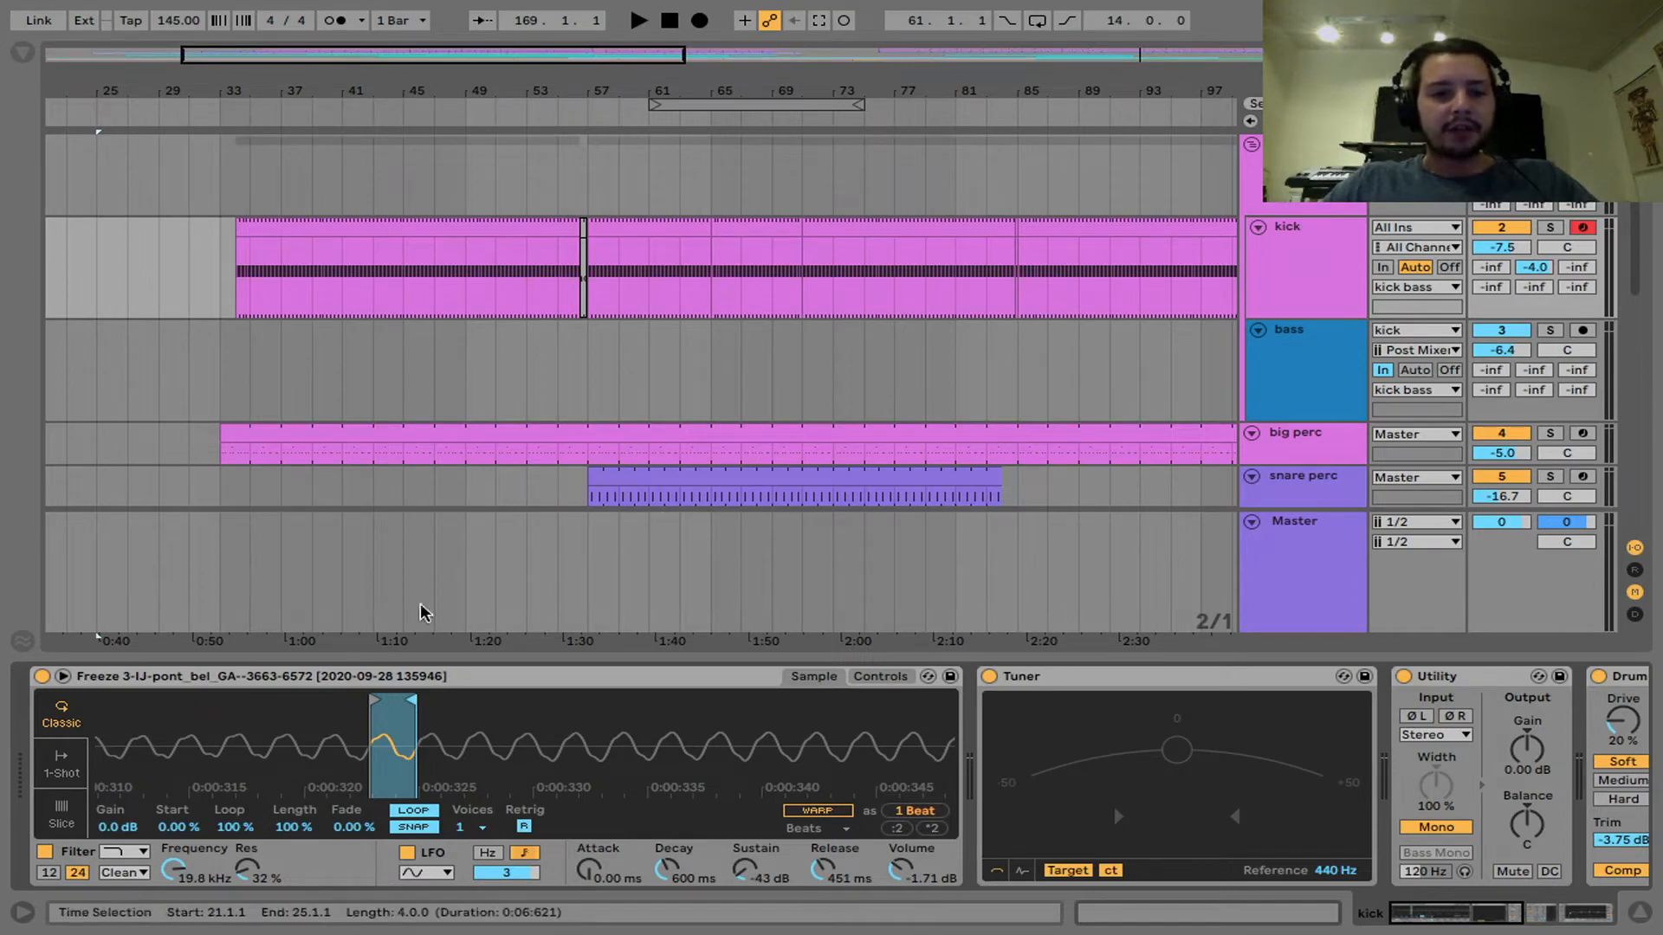
Step: Display the sampler's pitch envelope, raise Sustain to 0.0 dB and audition the looped cycle in different octaves
{"action": "left_click", "coordinate": [897, 678]}
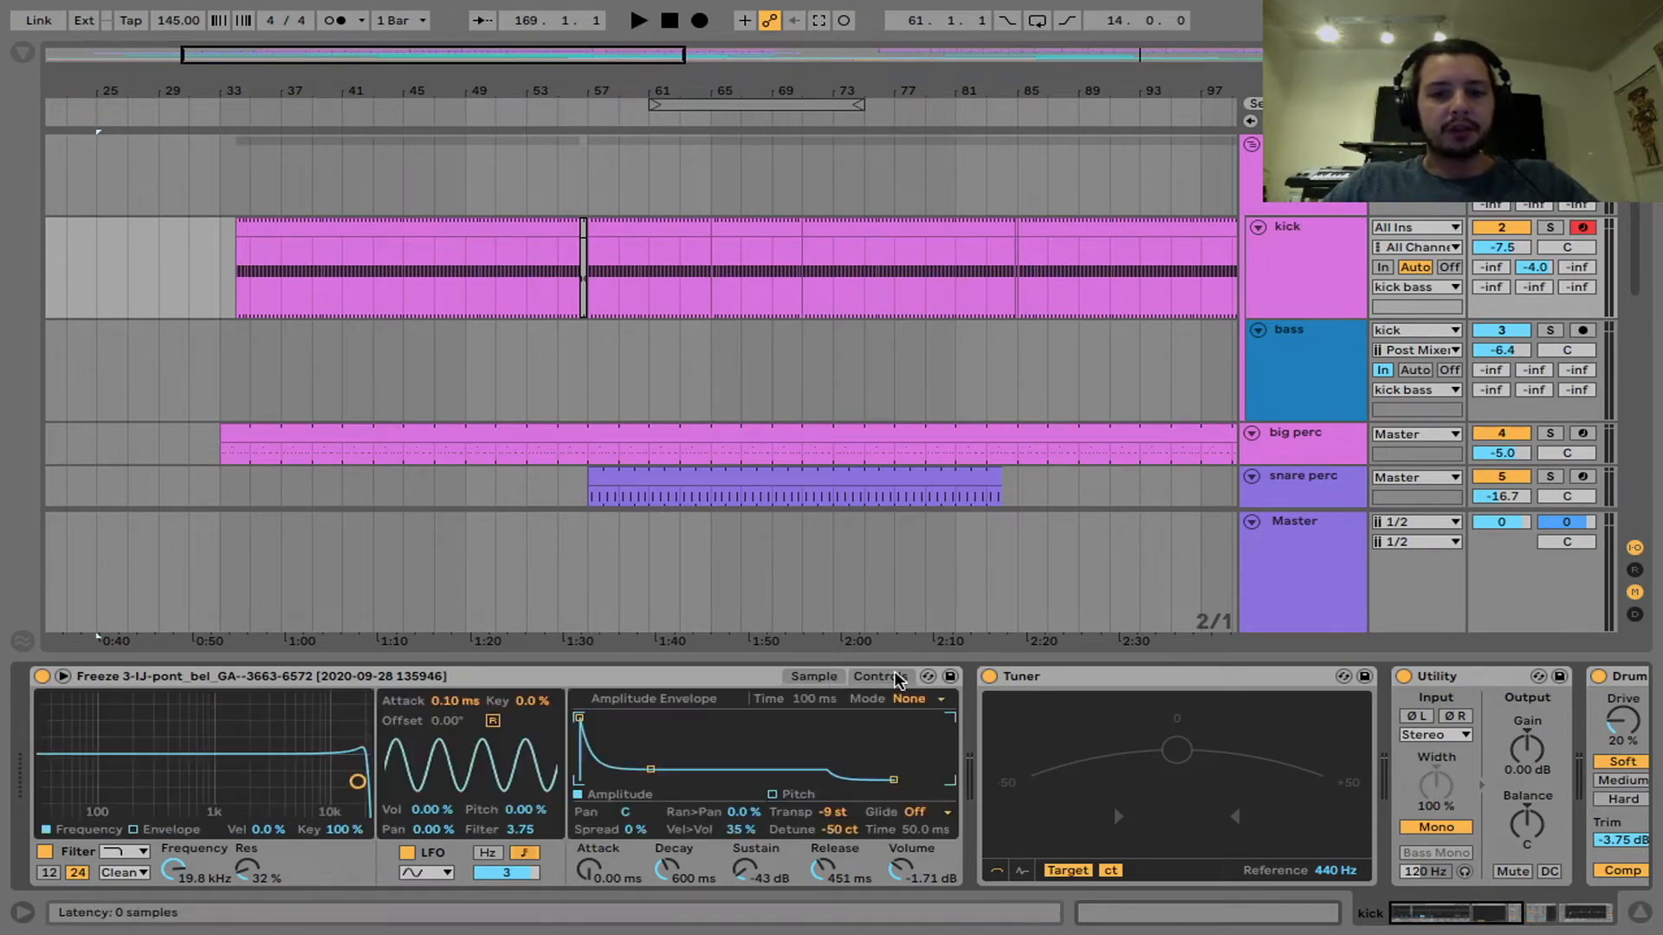
{"action": "left_click", "coordinate": [775, 795]}
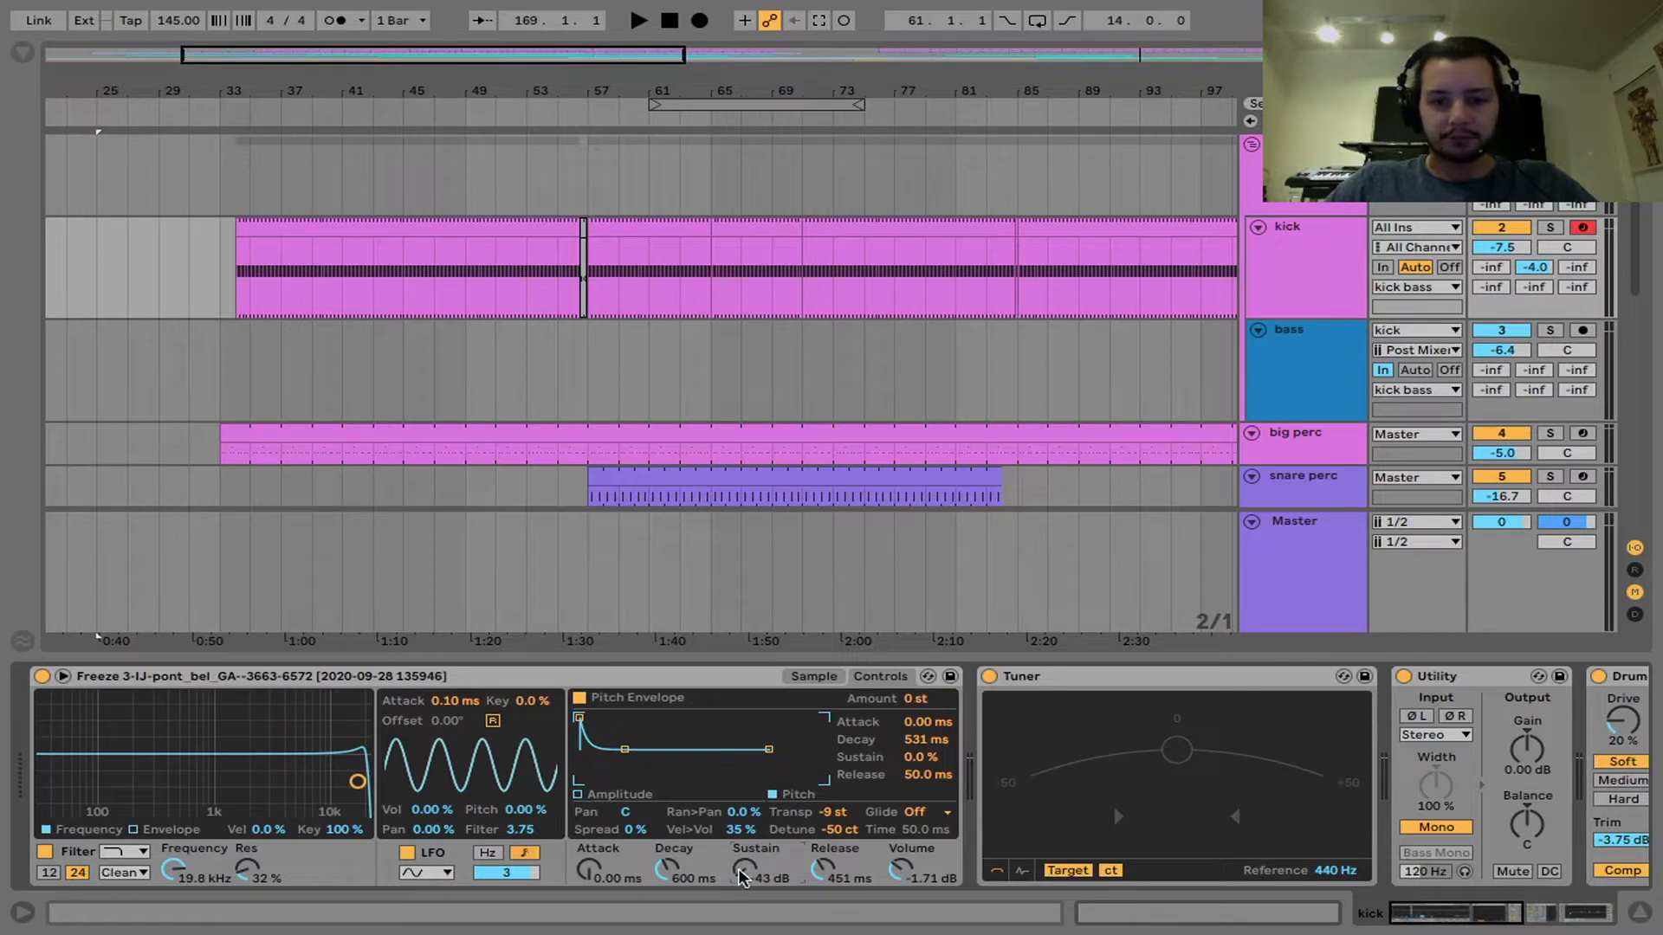
{"action": "left_click_drag", "start_coordinate": [740, 871], "coordinate": [740, 836]}
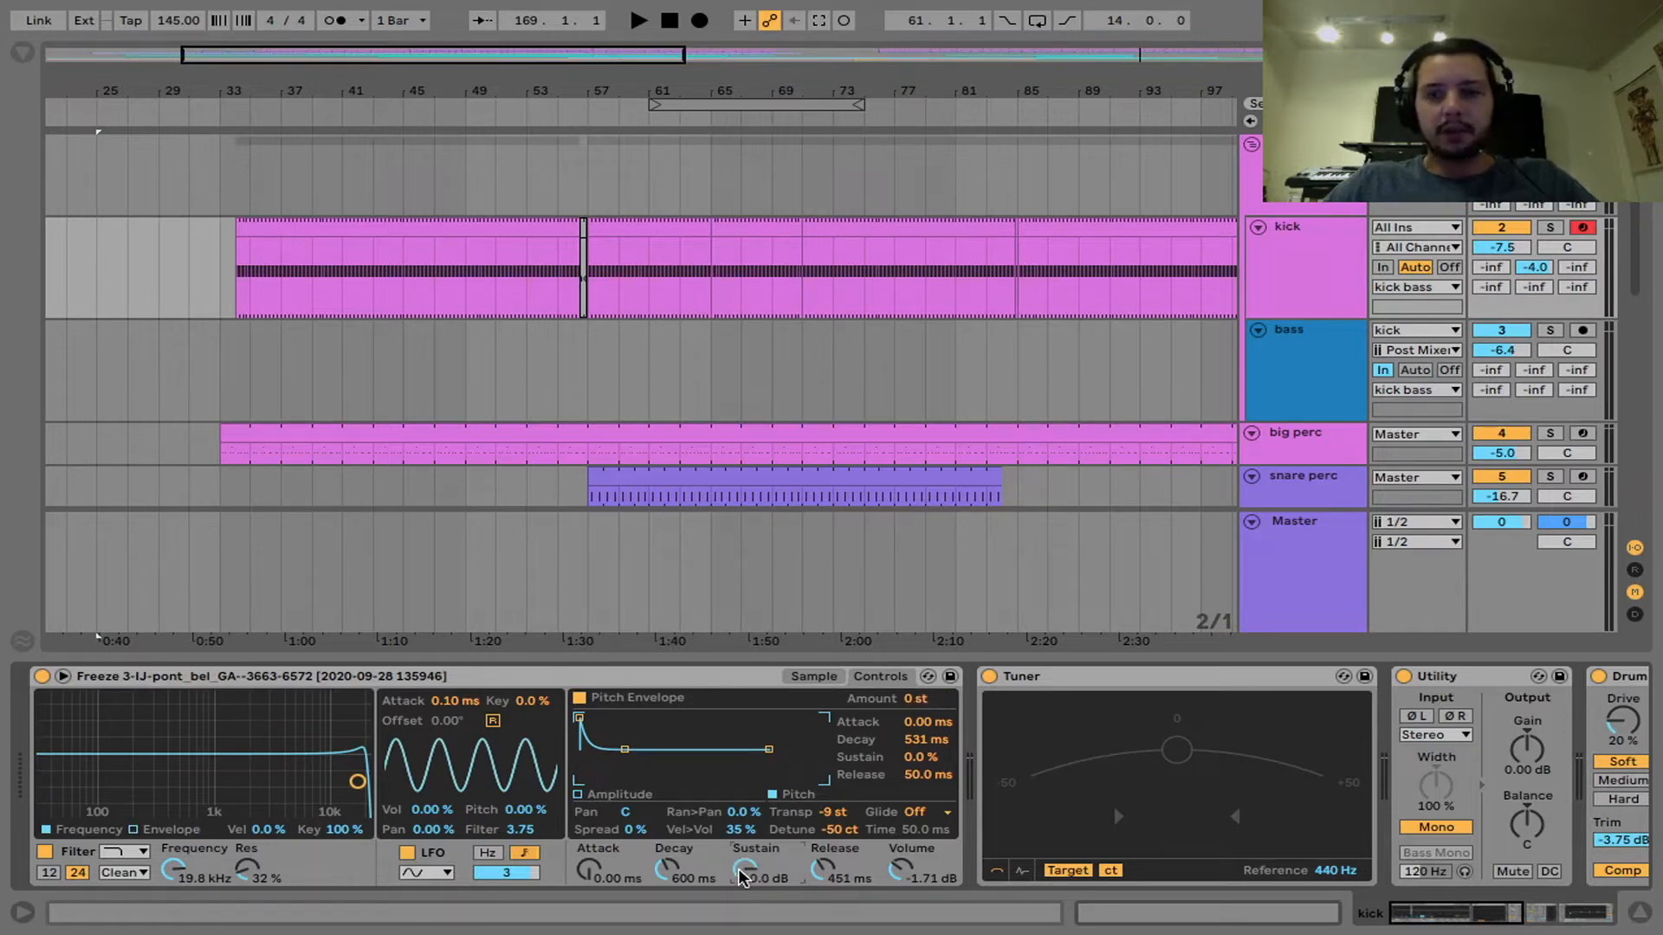
{"action": "key", "text": "z"}
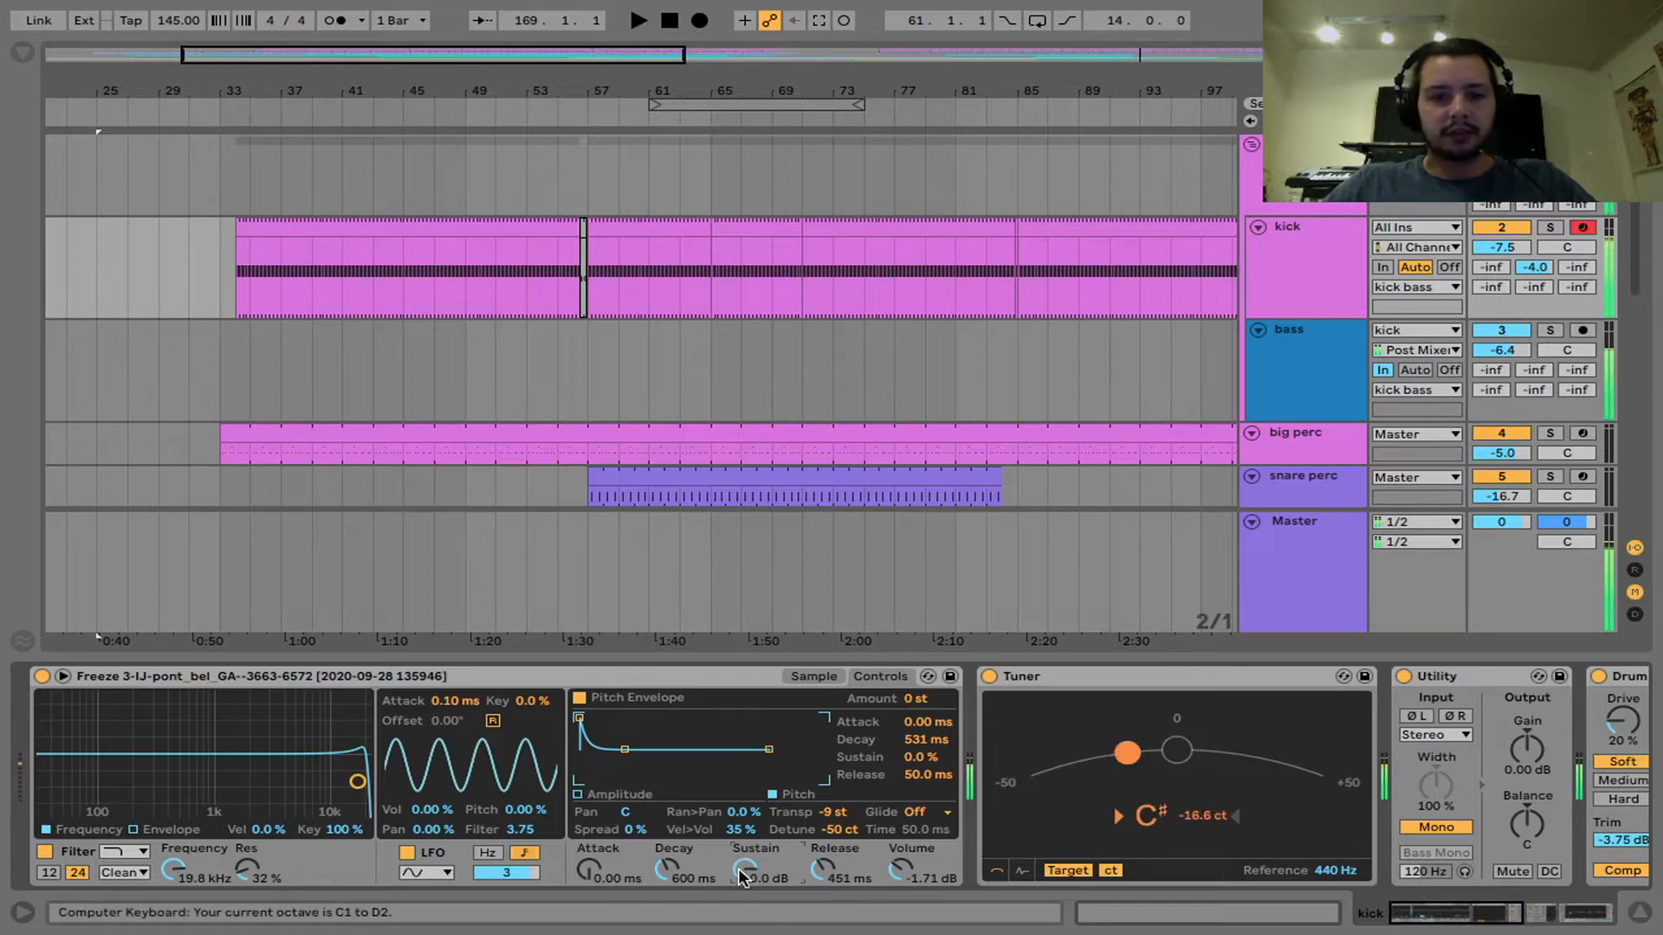
{"action": "key", "text": "h"}
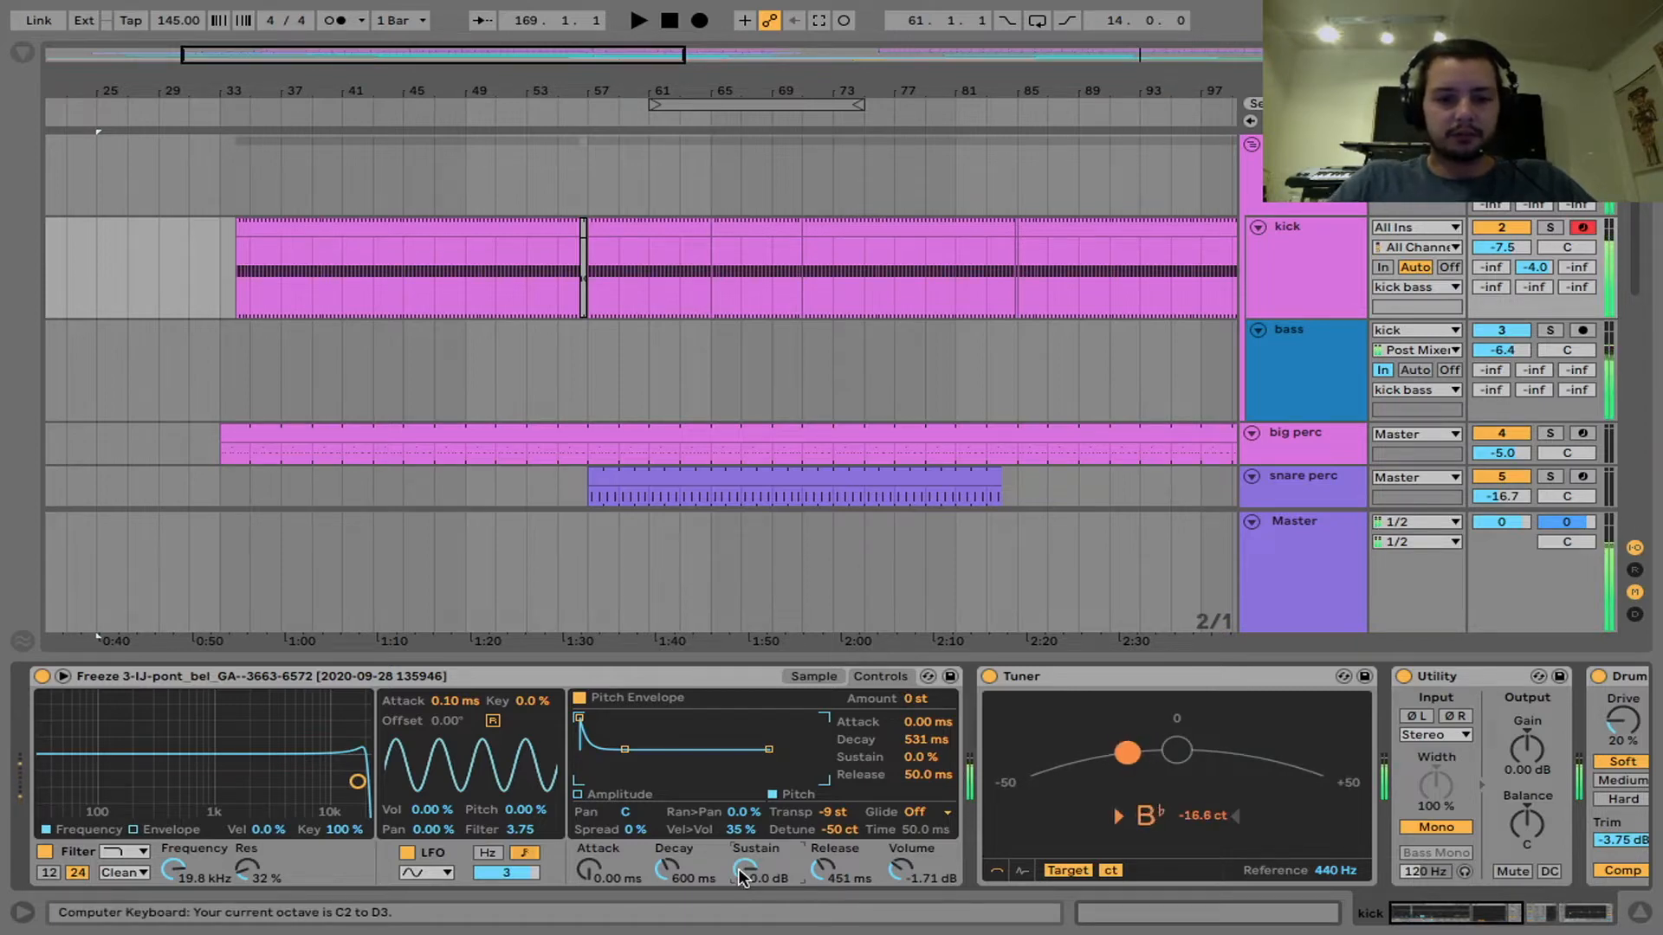
{"action": "key", "text": "a"}
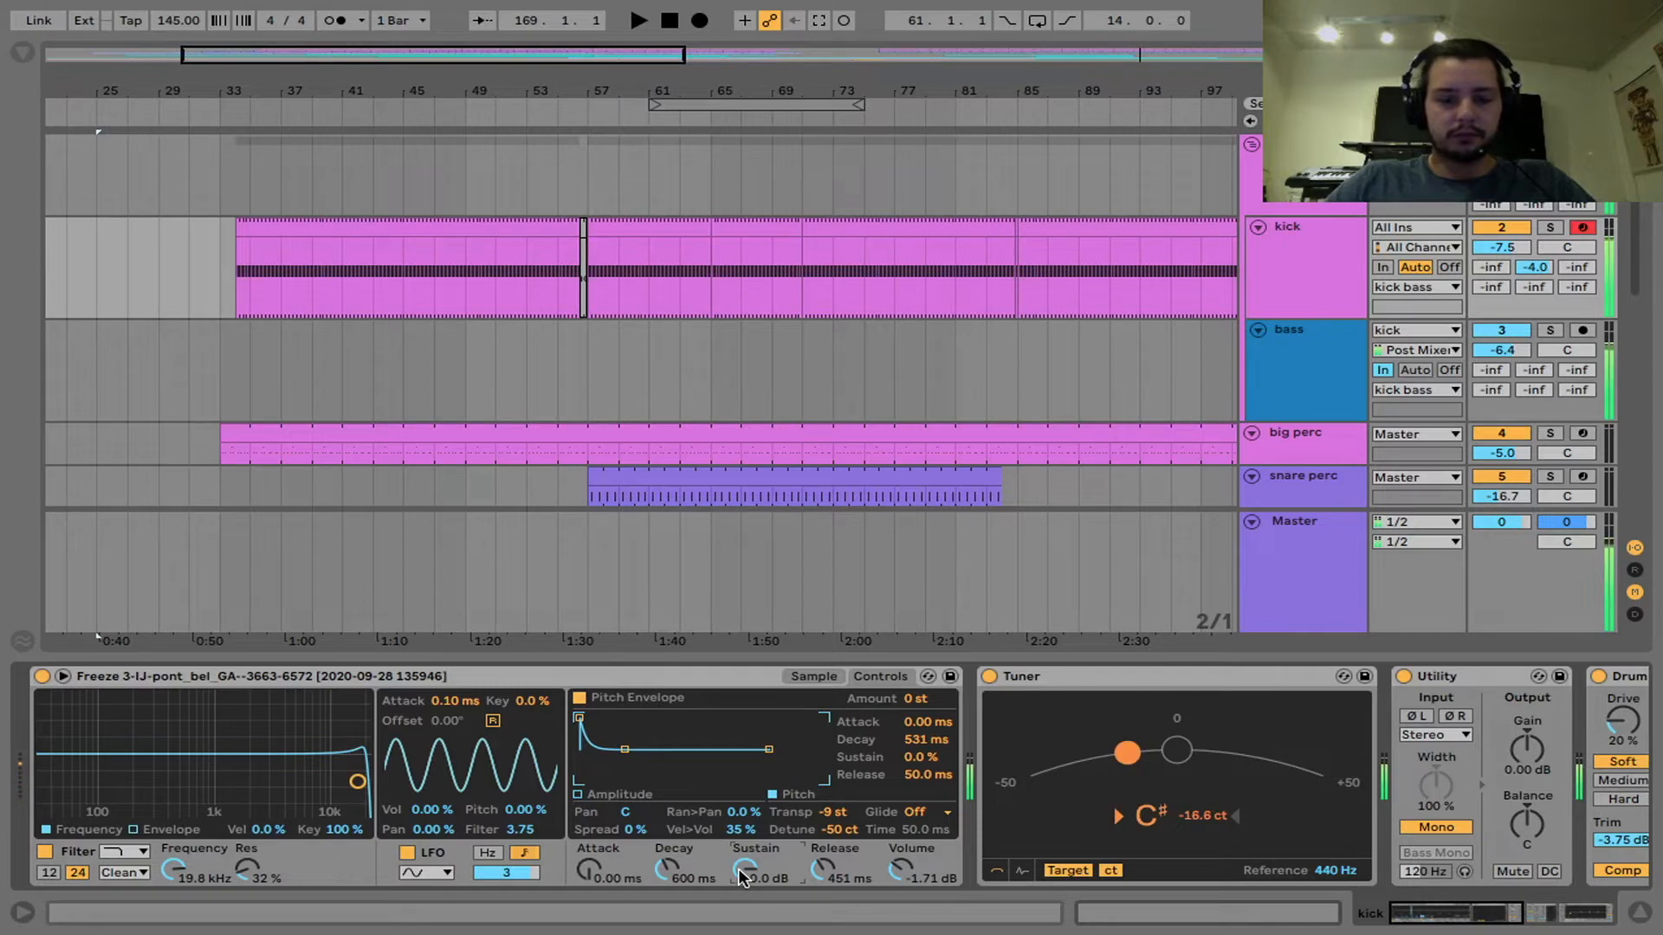
Step: Set the pitch envelope amount to +48 st and audition the kick on several notes and octaves
{"action": "left_click_drag", "start_coordinate": [912, 706], "coordinate": [912, 698]}
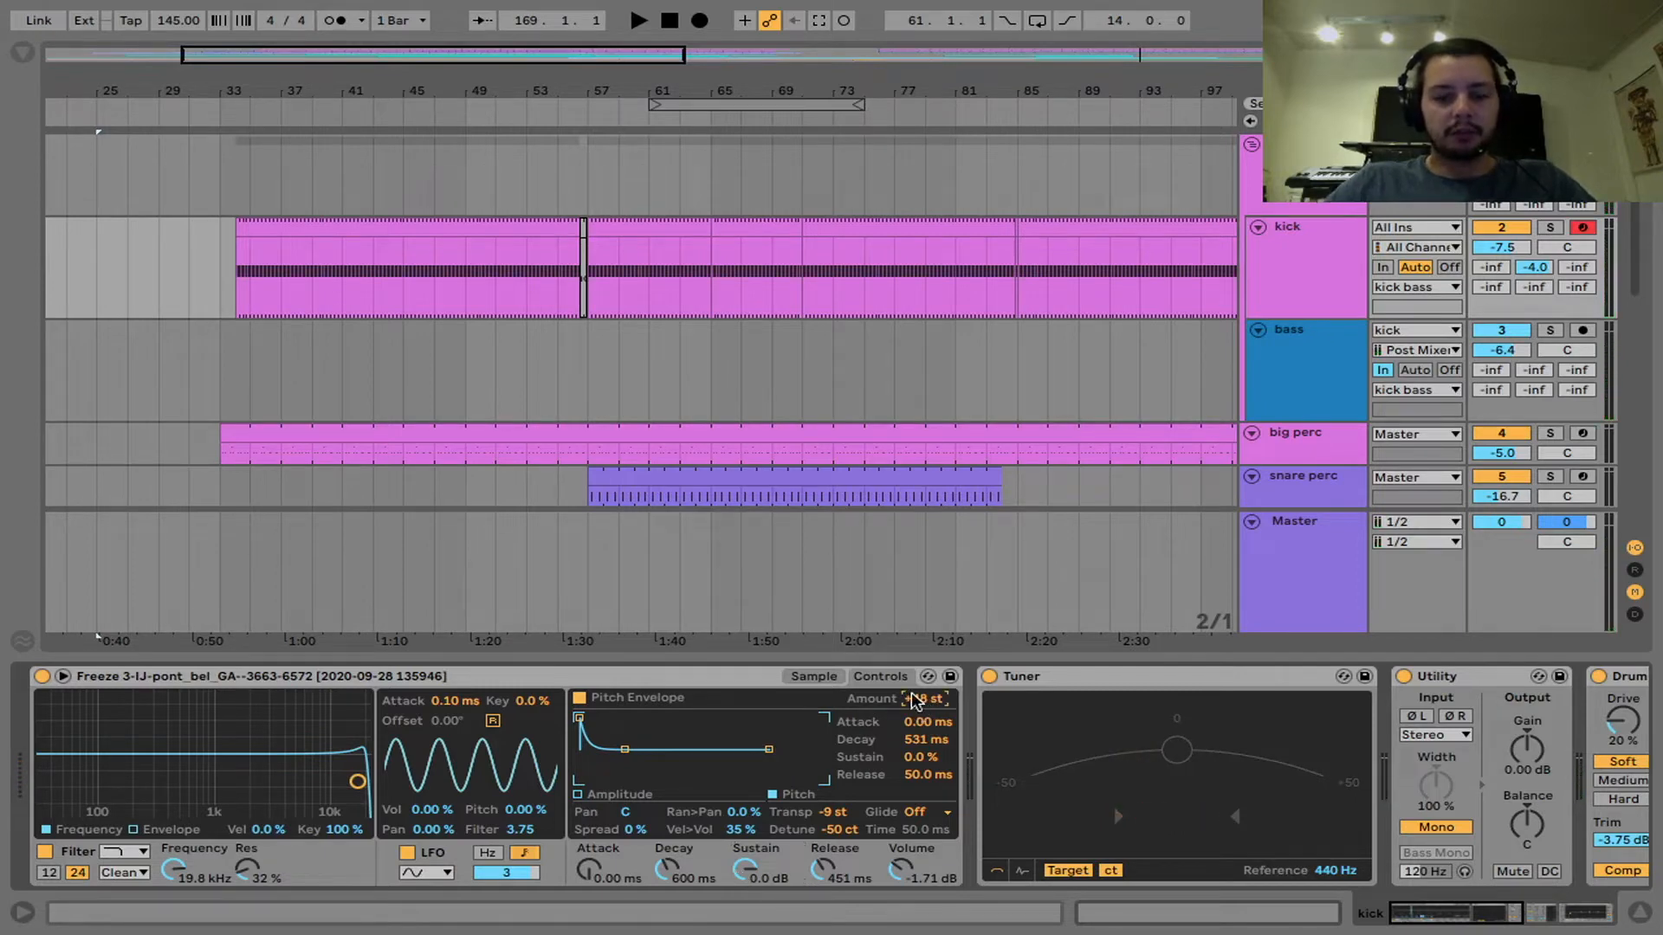
{"action": "key", "text": "a"}
{"action": "key", "text": "z"}
{"action": "key", "text": "z"}
{"action": "key", "text": "a"}
{"action": "key", "text": "a"}
{"action": "key", "text": "f"}
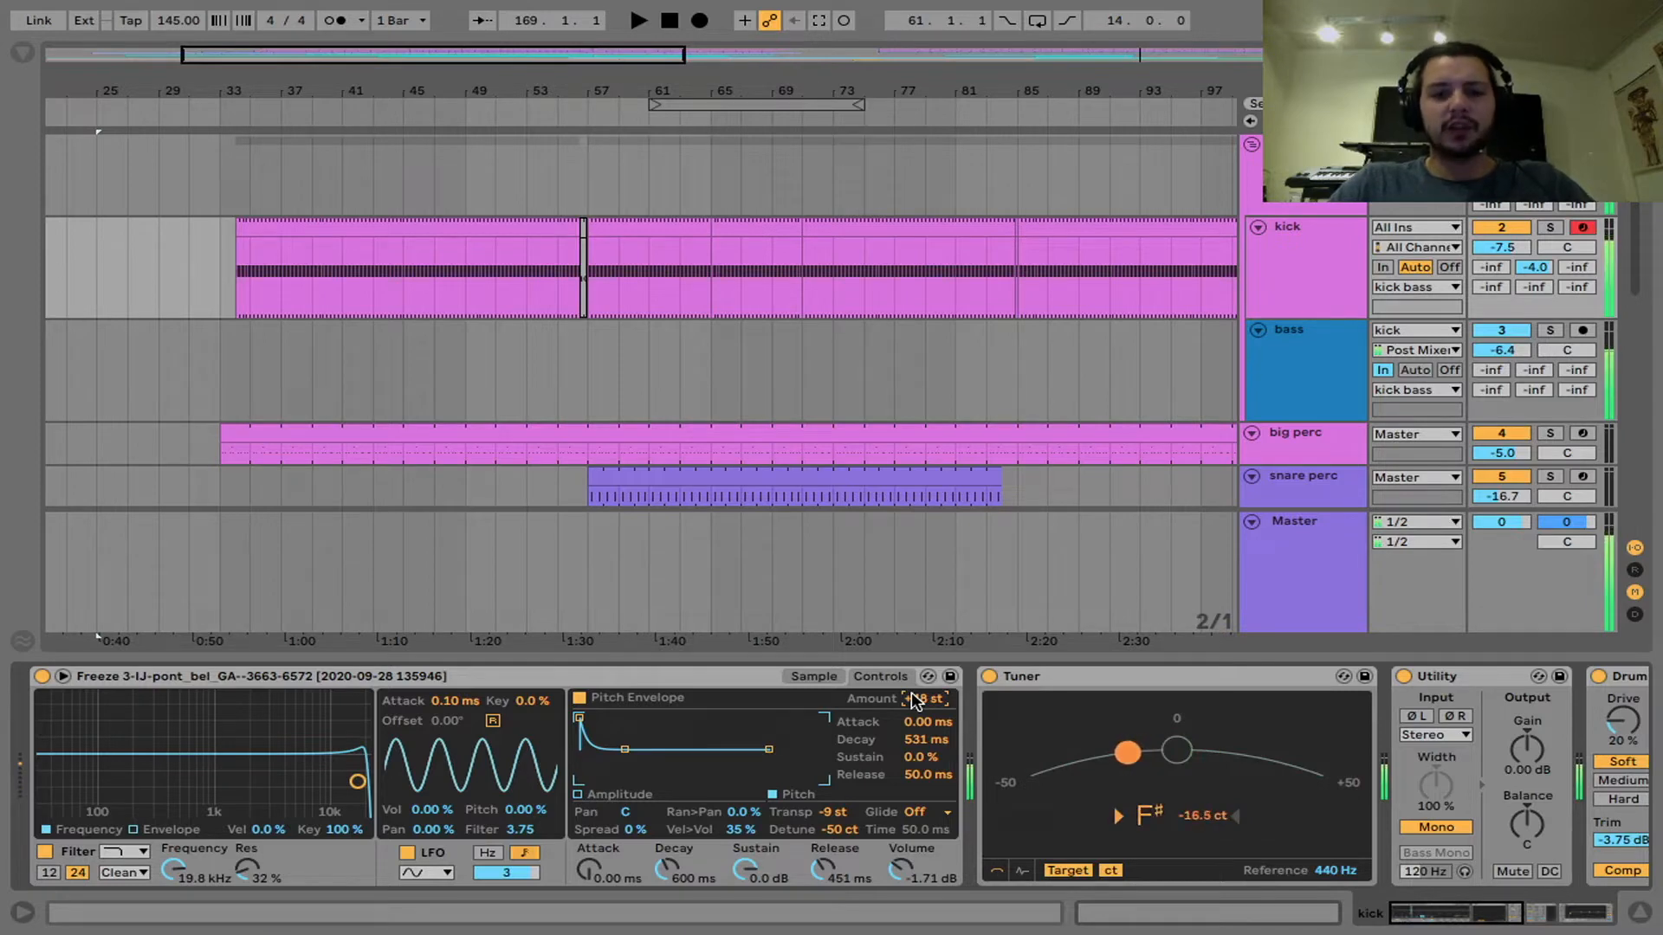
{"action": "key", "text": "a"}
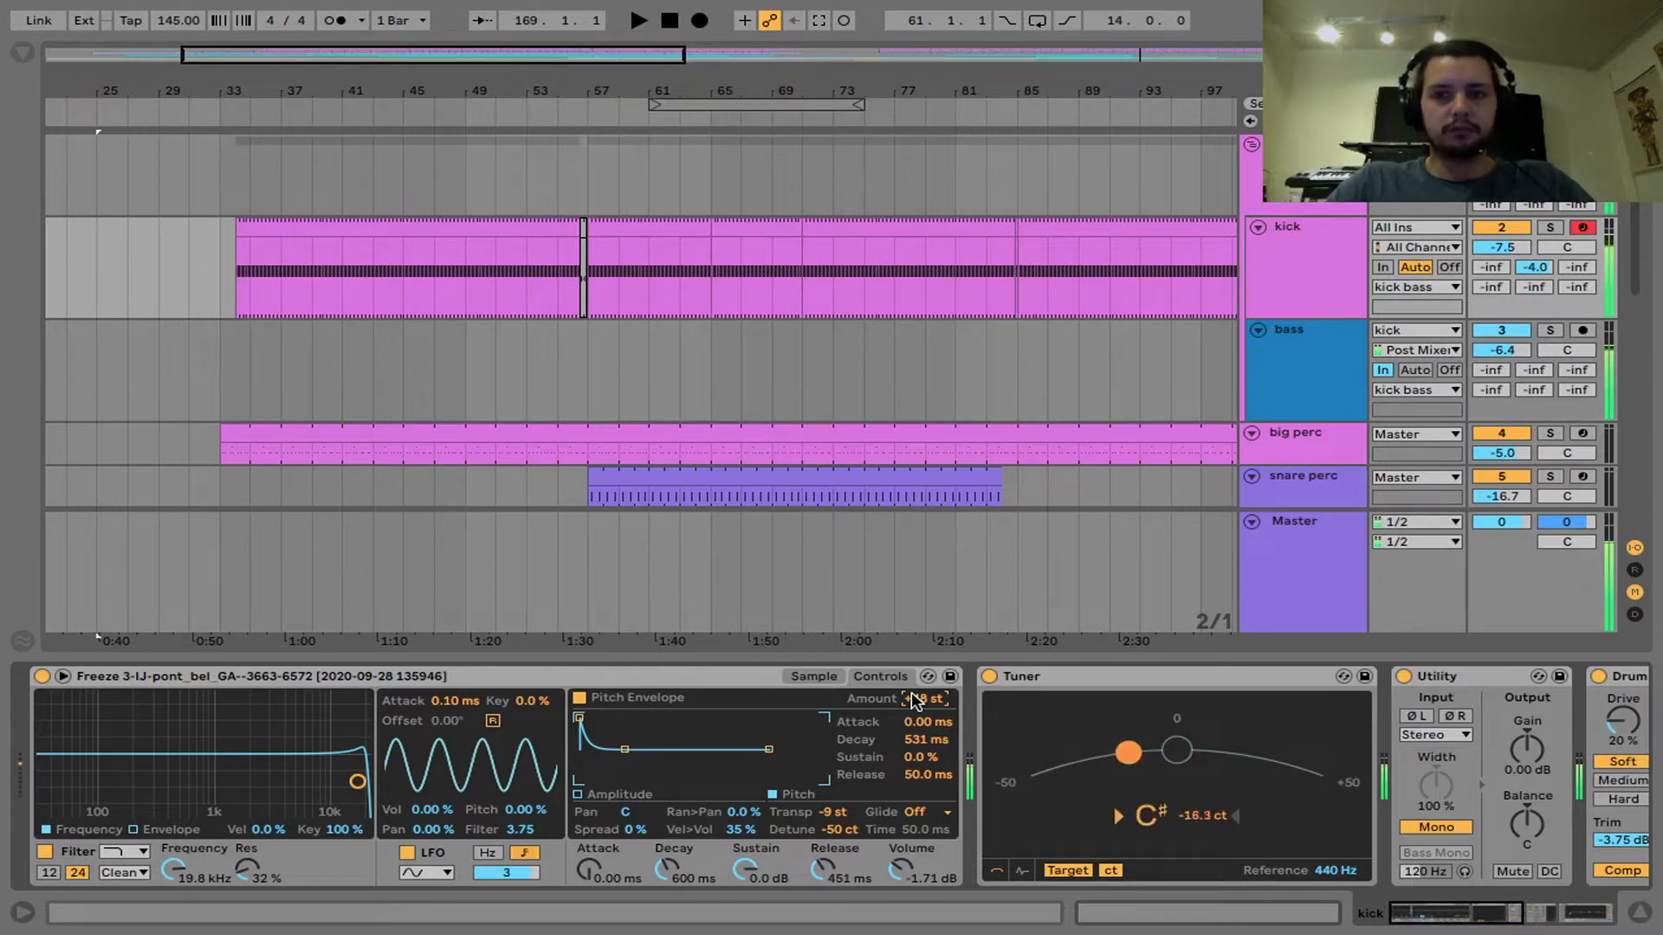
{"action": "key", "text": "g"}
{"action": "key", "text": "a"}
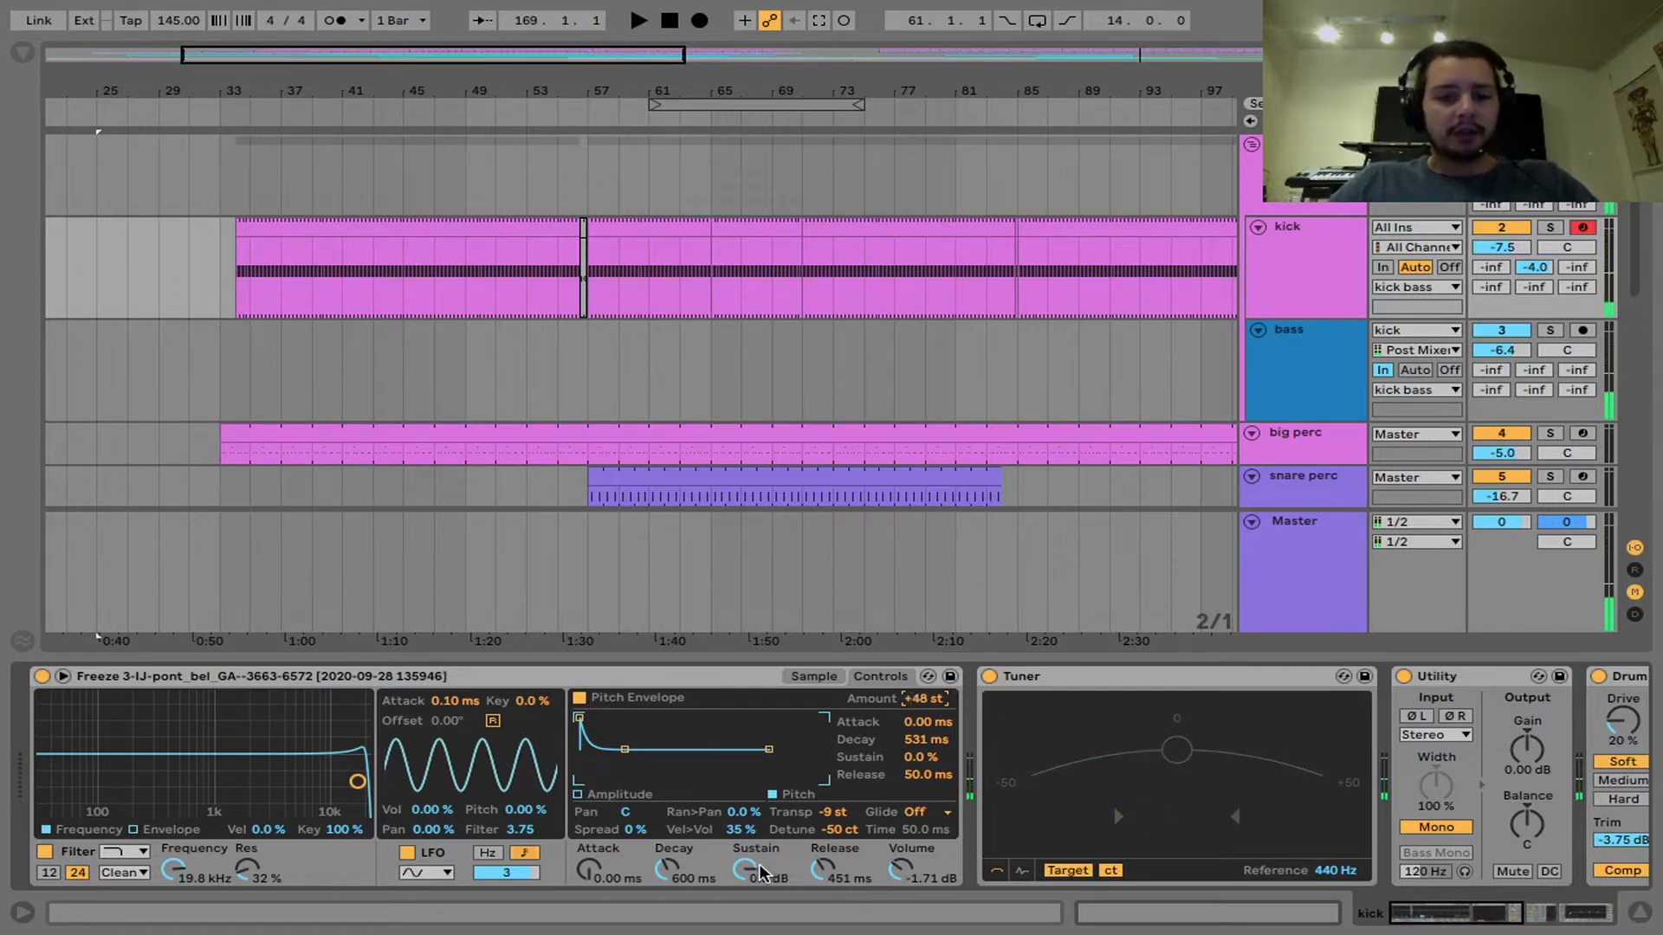
Step: Set the sampler's Sustain to -inf dB, audition the kick and view its Drum Buss and EQ Eight
{"action": "left_click_drag", "start_coordinate": [745, 868], "coordinate": [745, 869]}
{"action": "key", "text": "a"}
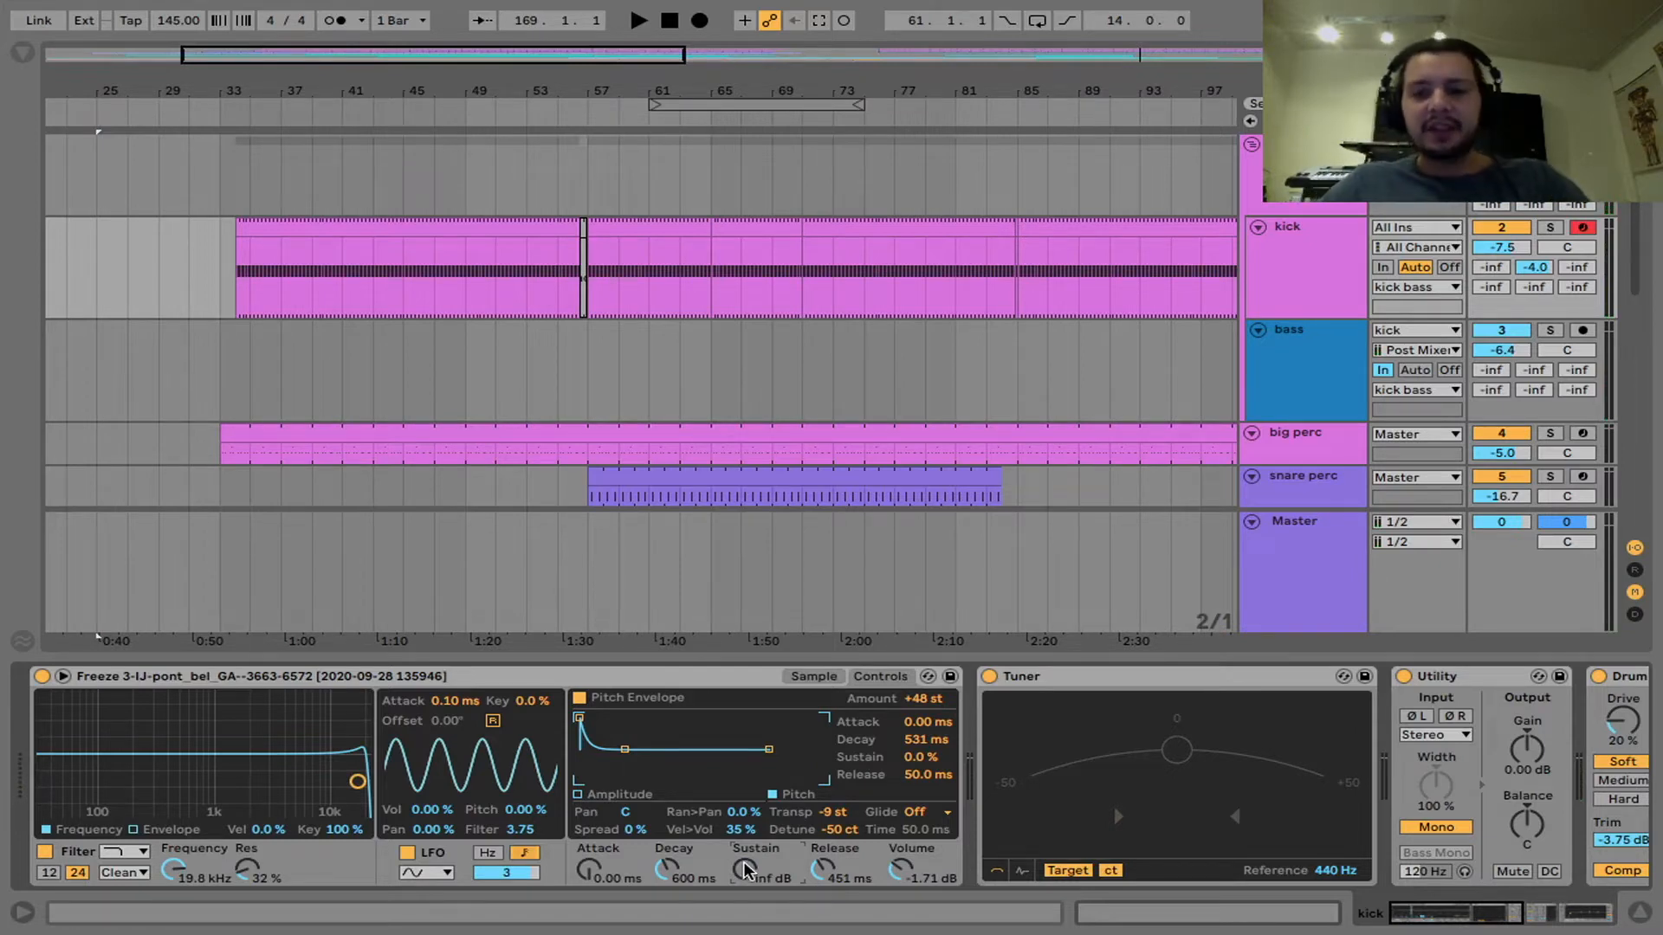
{"action": "scroll", "coordinate": [862, 819], "scroll_direction": "right", "scroll_amount": 5}
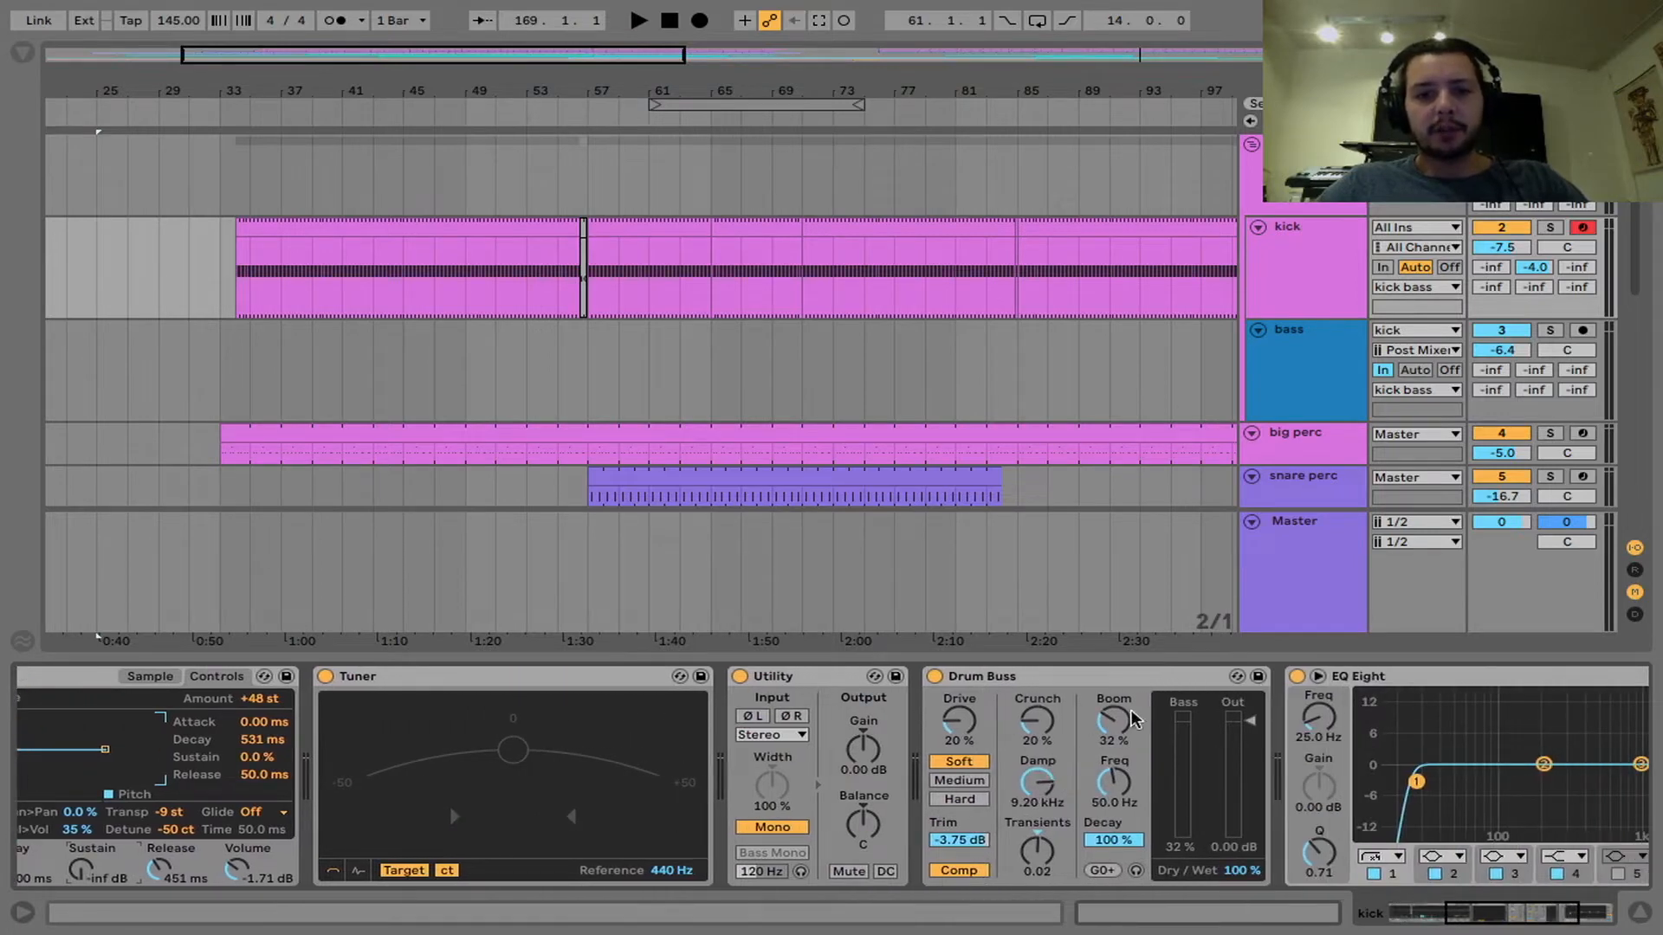
{"action": "scroll", "coordinate": [1074, 756], "scroll_direction": "right", "scroll_amount": 4}
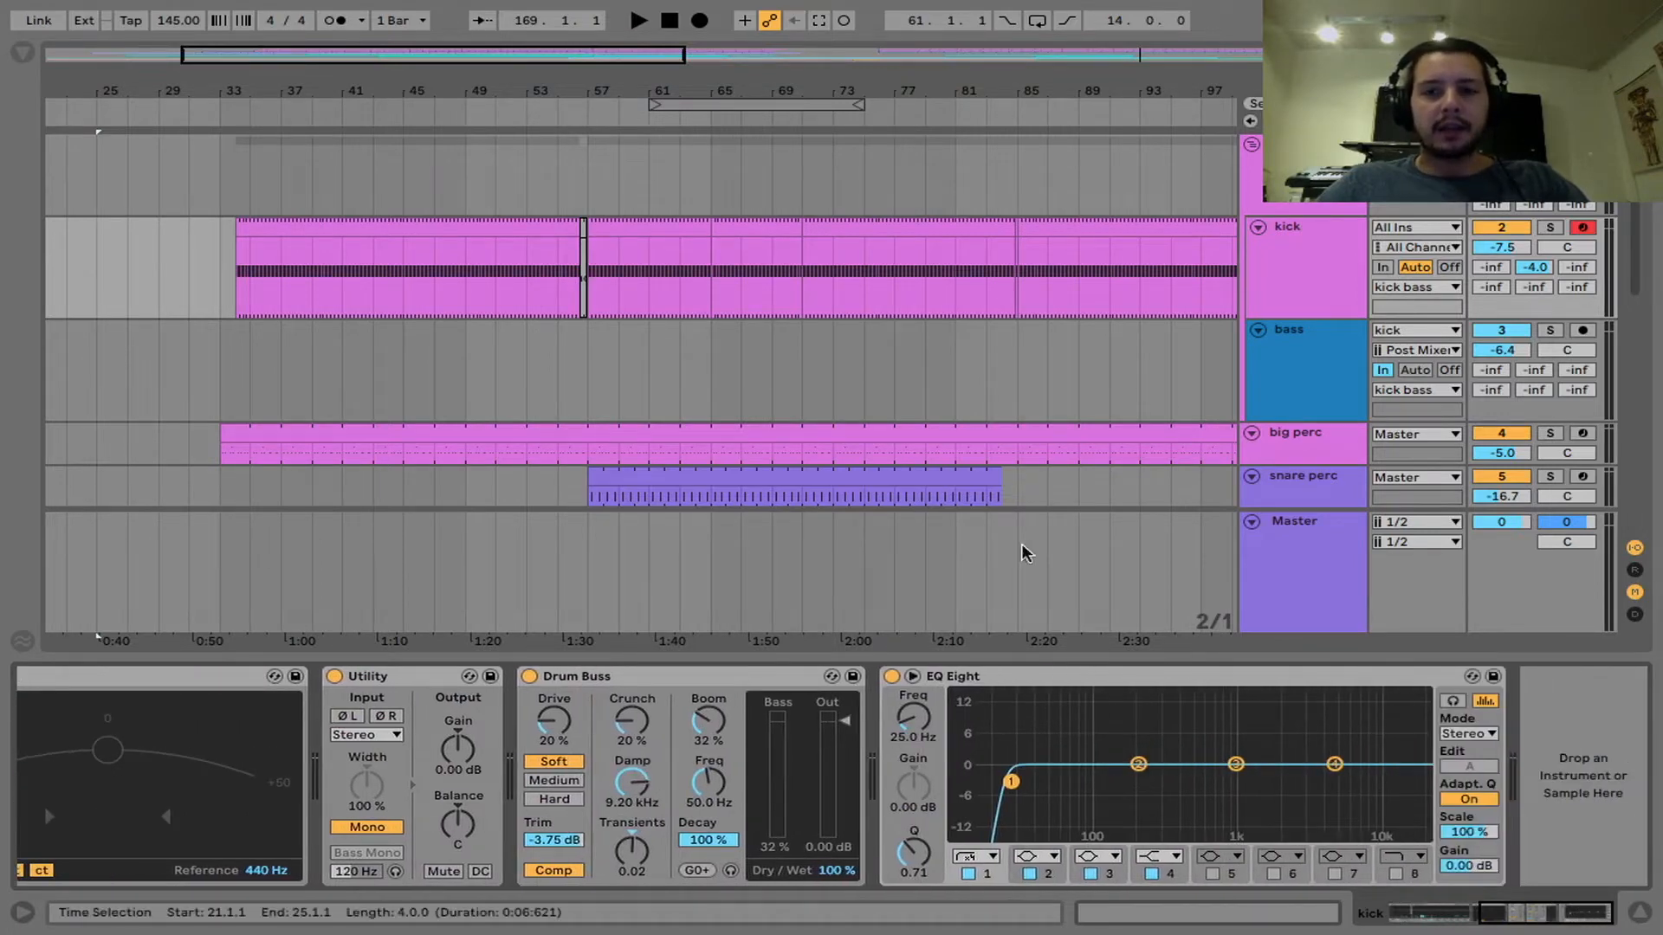
Step: Display the B attack kick return's effects in Session View and audition the kick feeding it
{"action": "key", "text": "Tab"}
{"action": "left_click", "coordinate": [941, 63]}
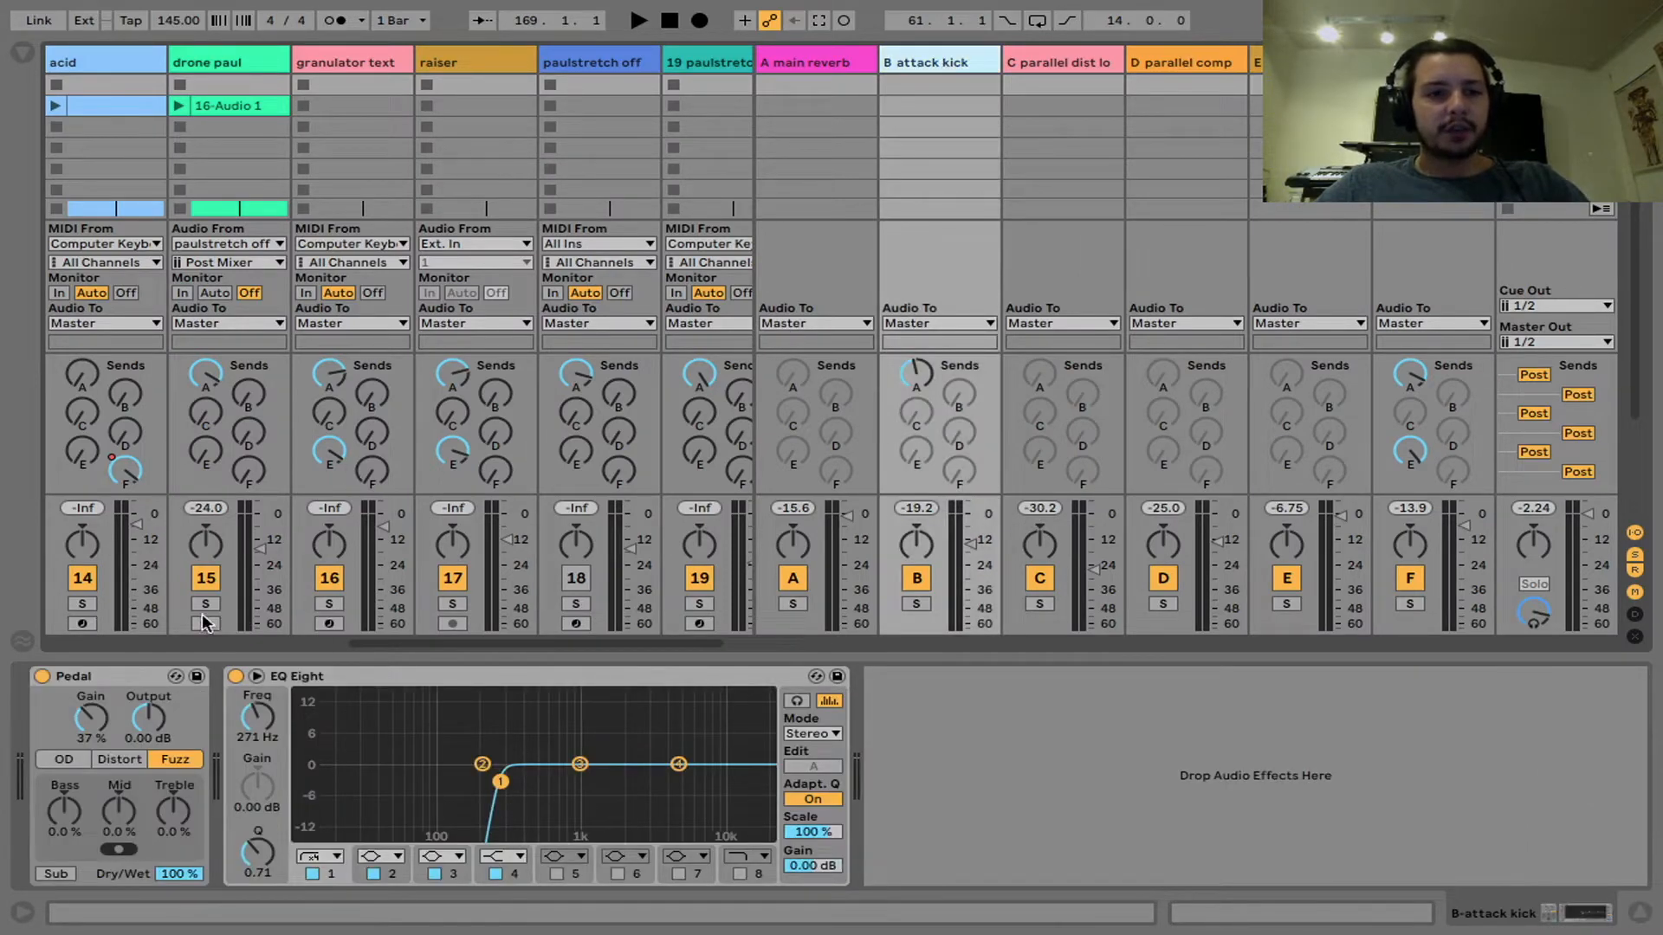
{"action": "scroll", "coordinate": [208, 243], "scroll_direction": "left", "scroll_amount": 13}
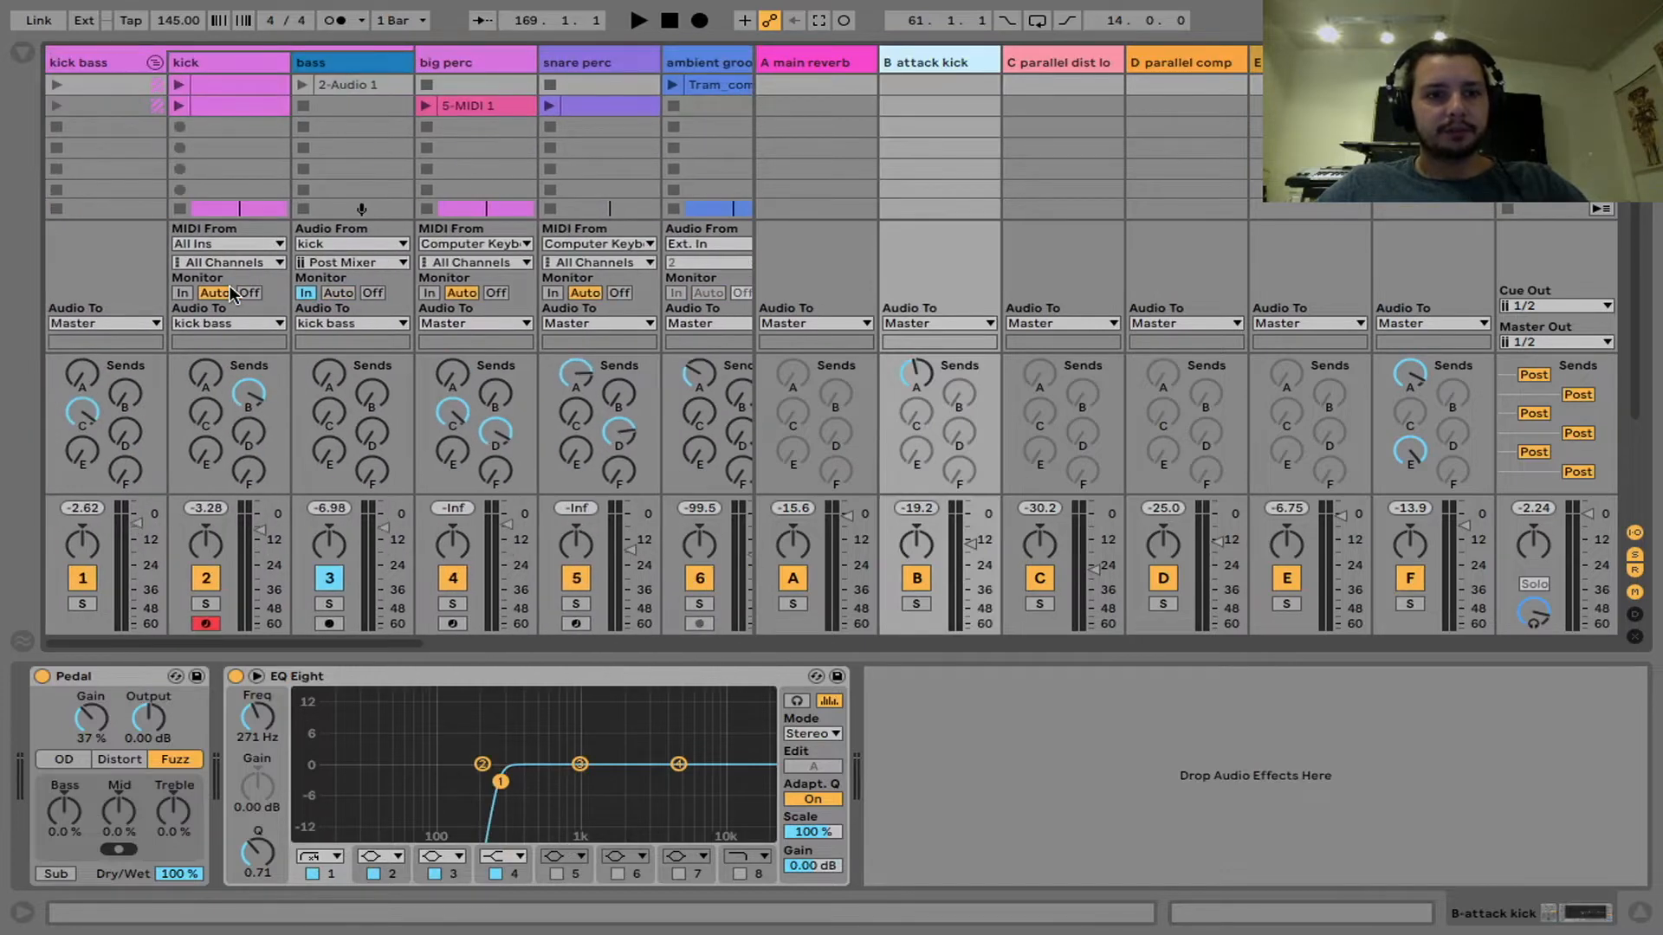
{"action": "key", "text": "a"}
{"action": "key", "text": "a"}
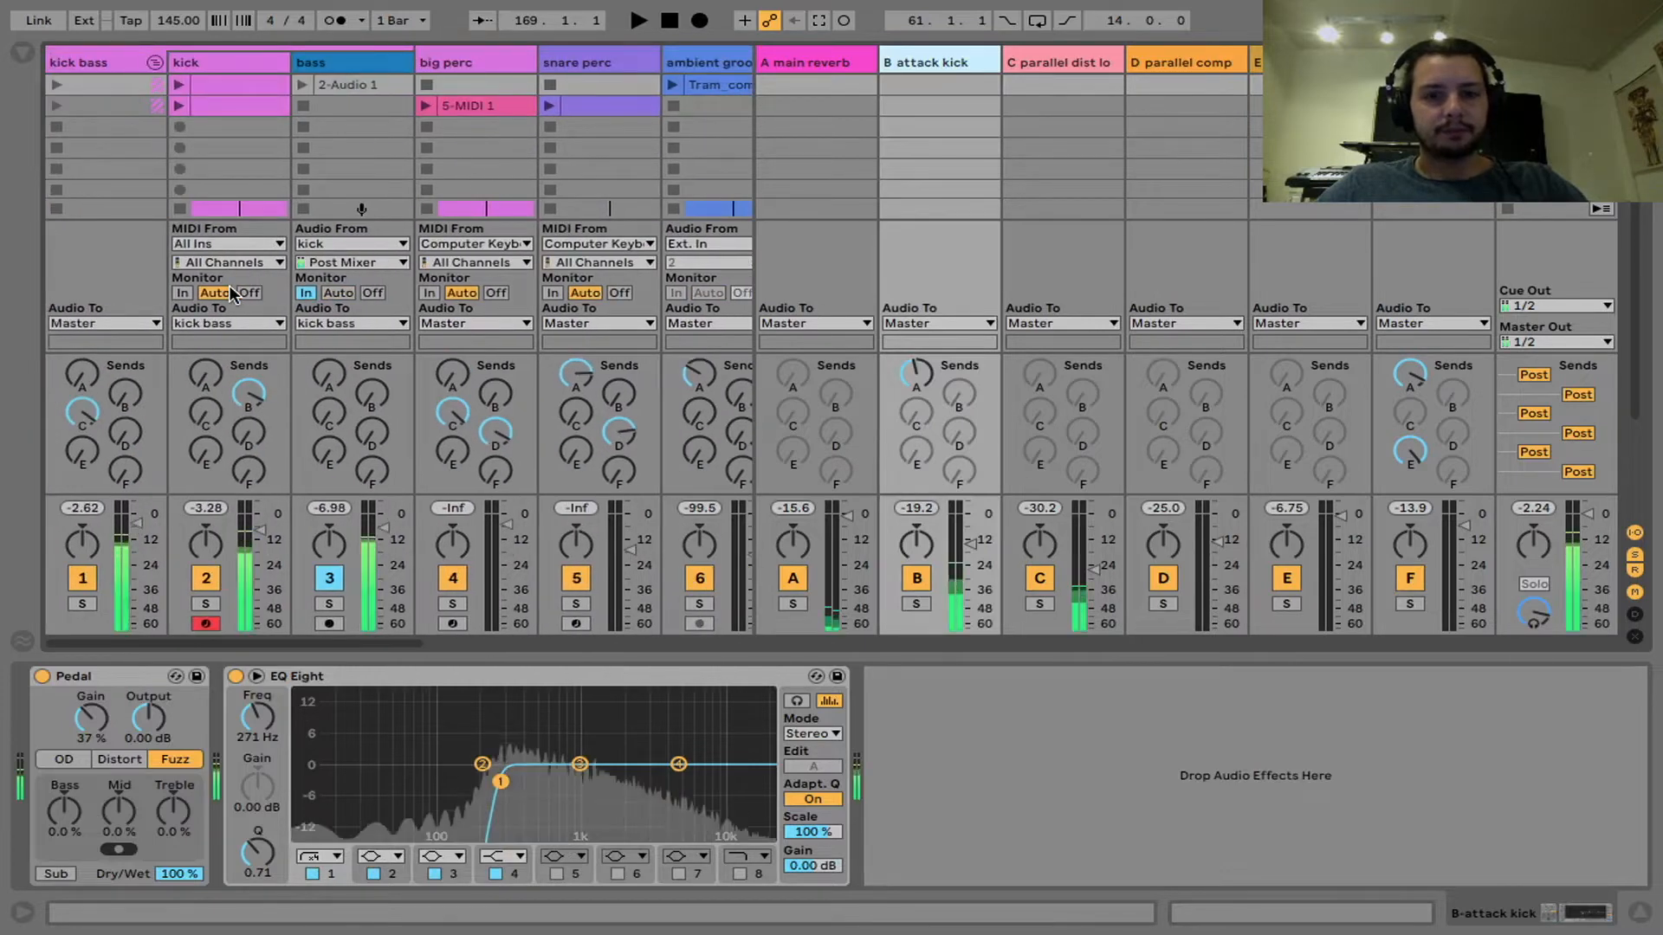
Step: Audition the B attack kick and A main reverb returns soloed one after the other
{"action": "left_click", "coordinate": [916, 605]}
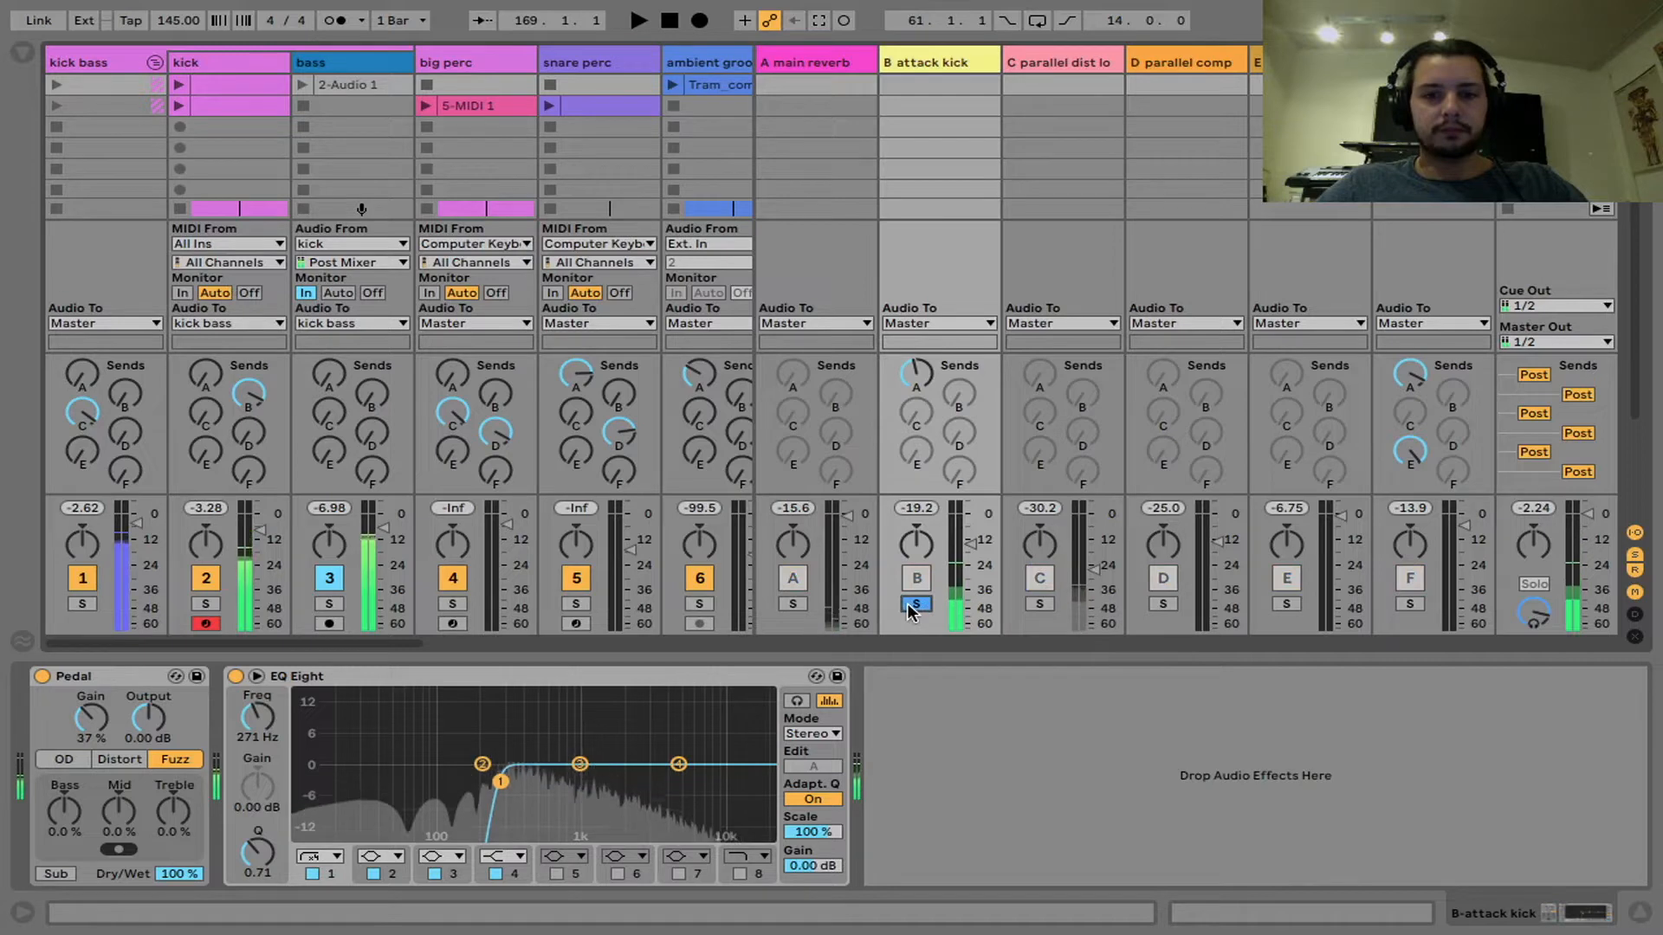
{"action": "left_click", "coordinate": [915, 604]}
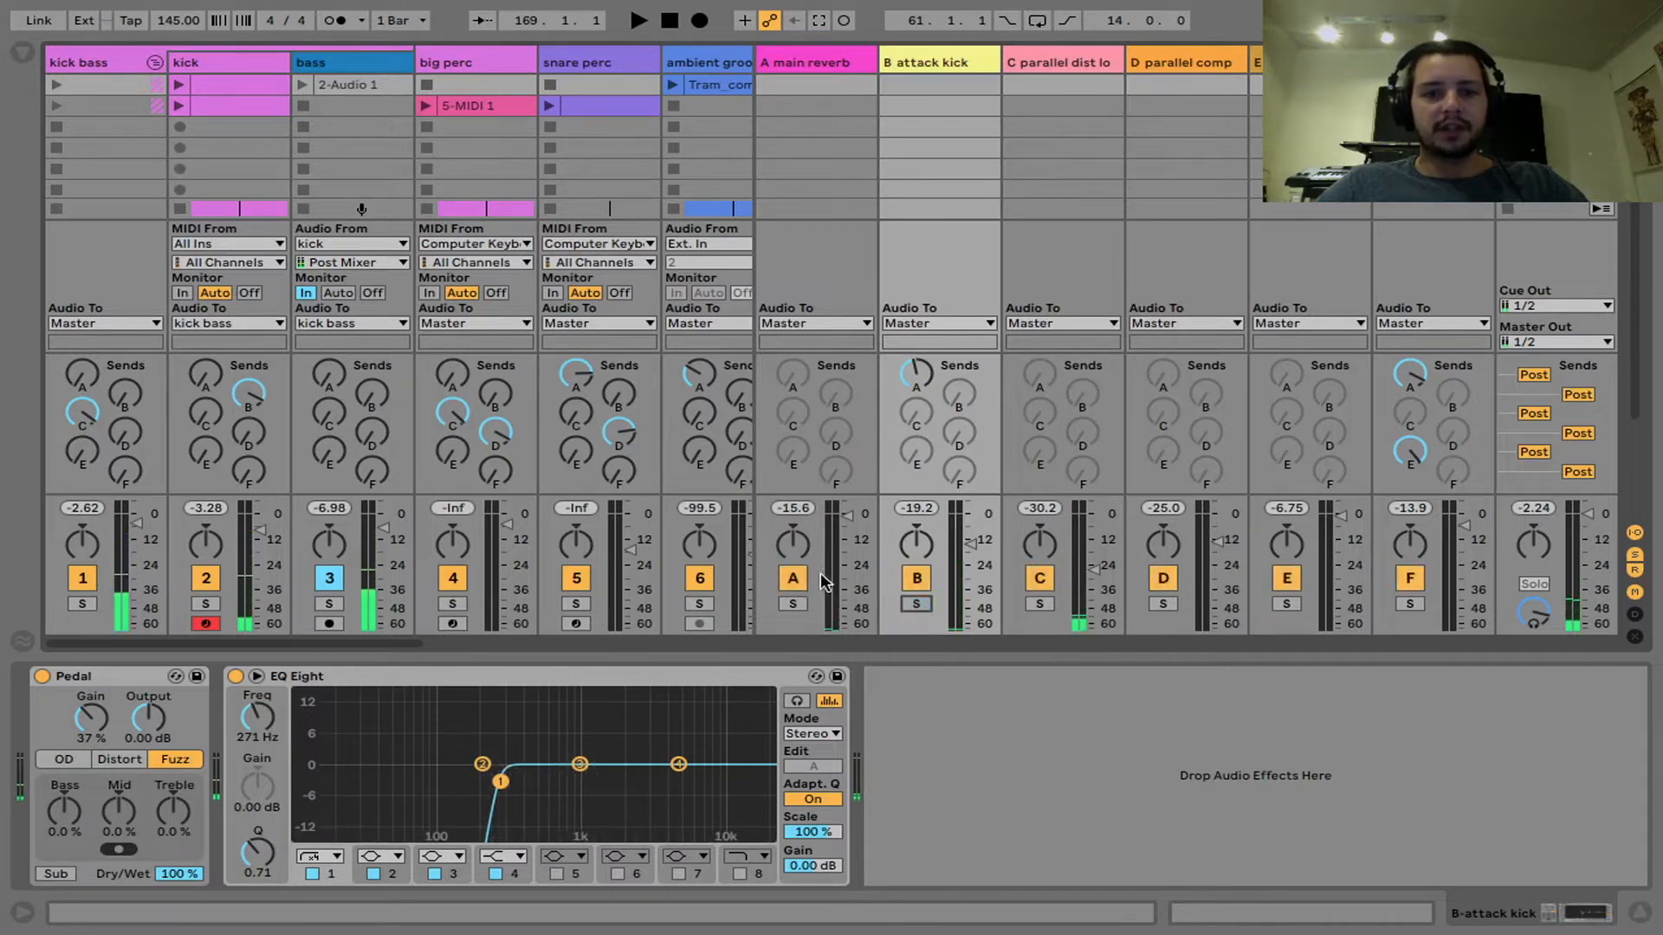
{"action": "left_click", "coordinate": [793, 603]}
{"action": "key", "text": "a"}
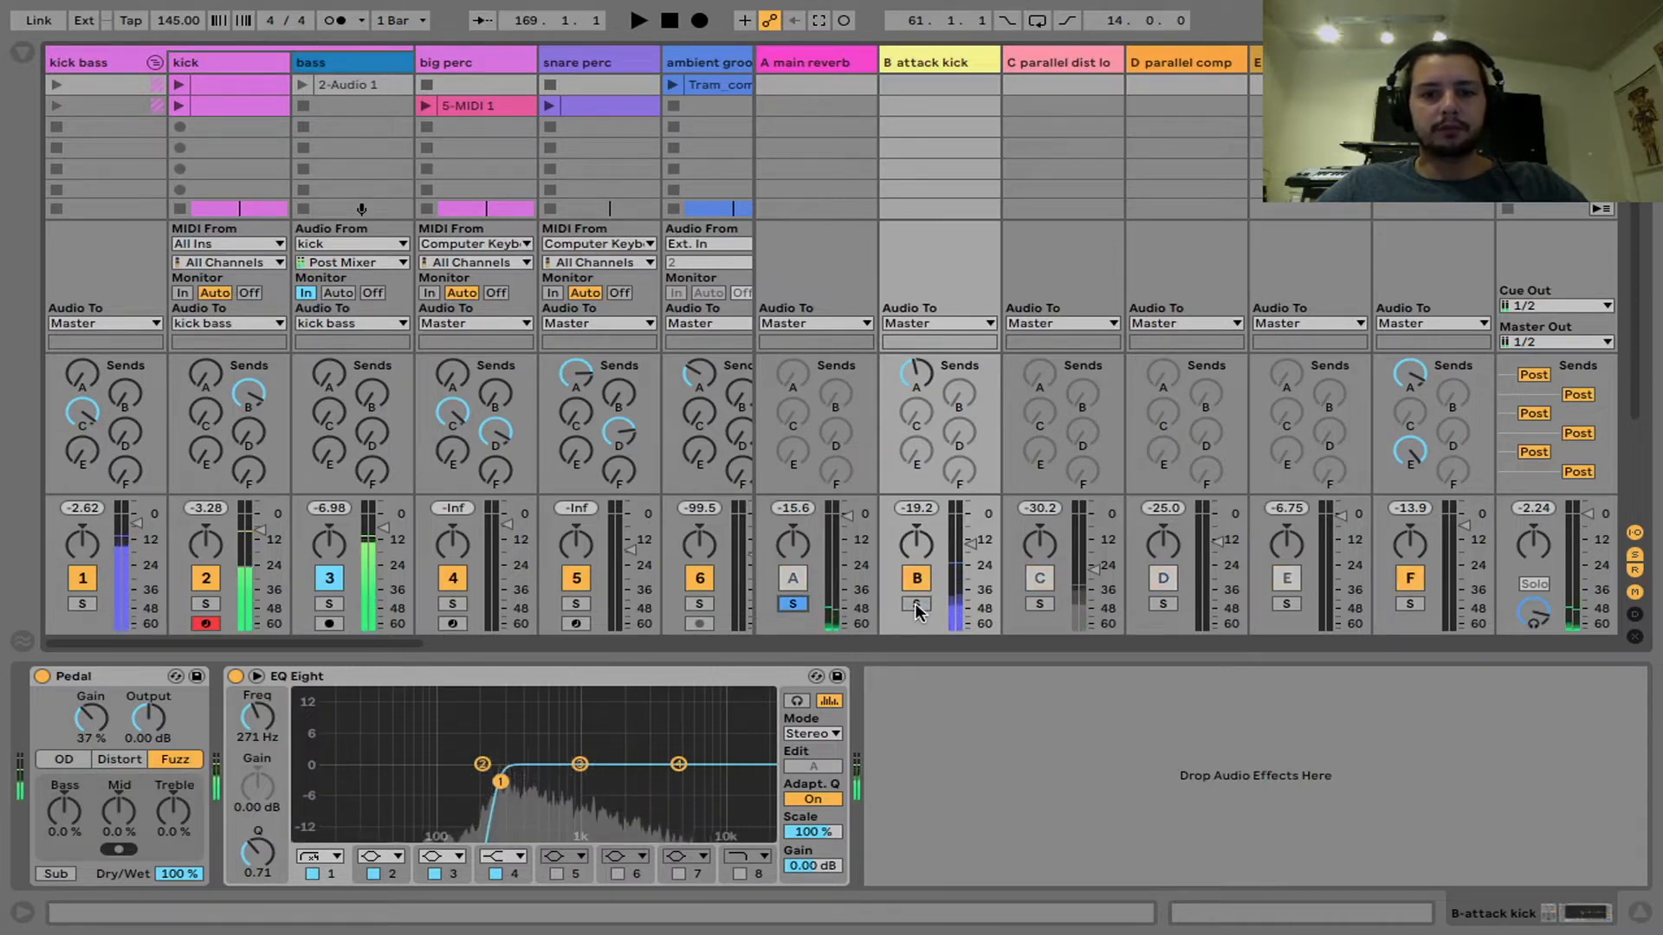
{"action": "left_click", "coordinate": [797, 602]}
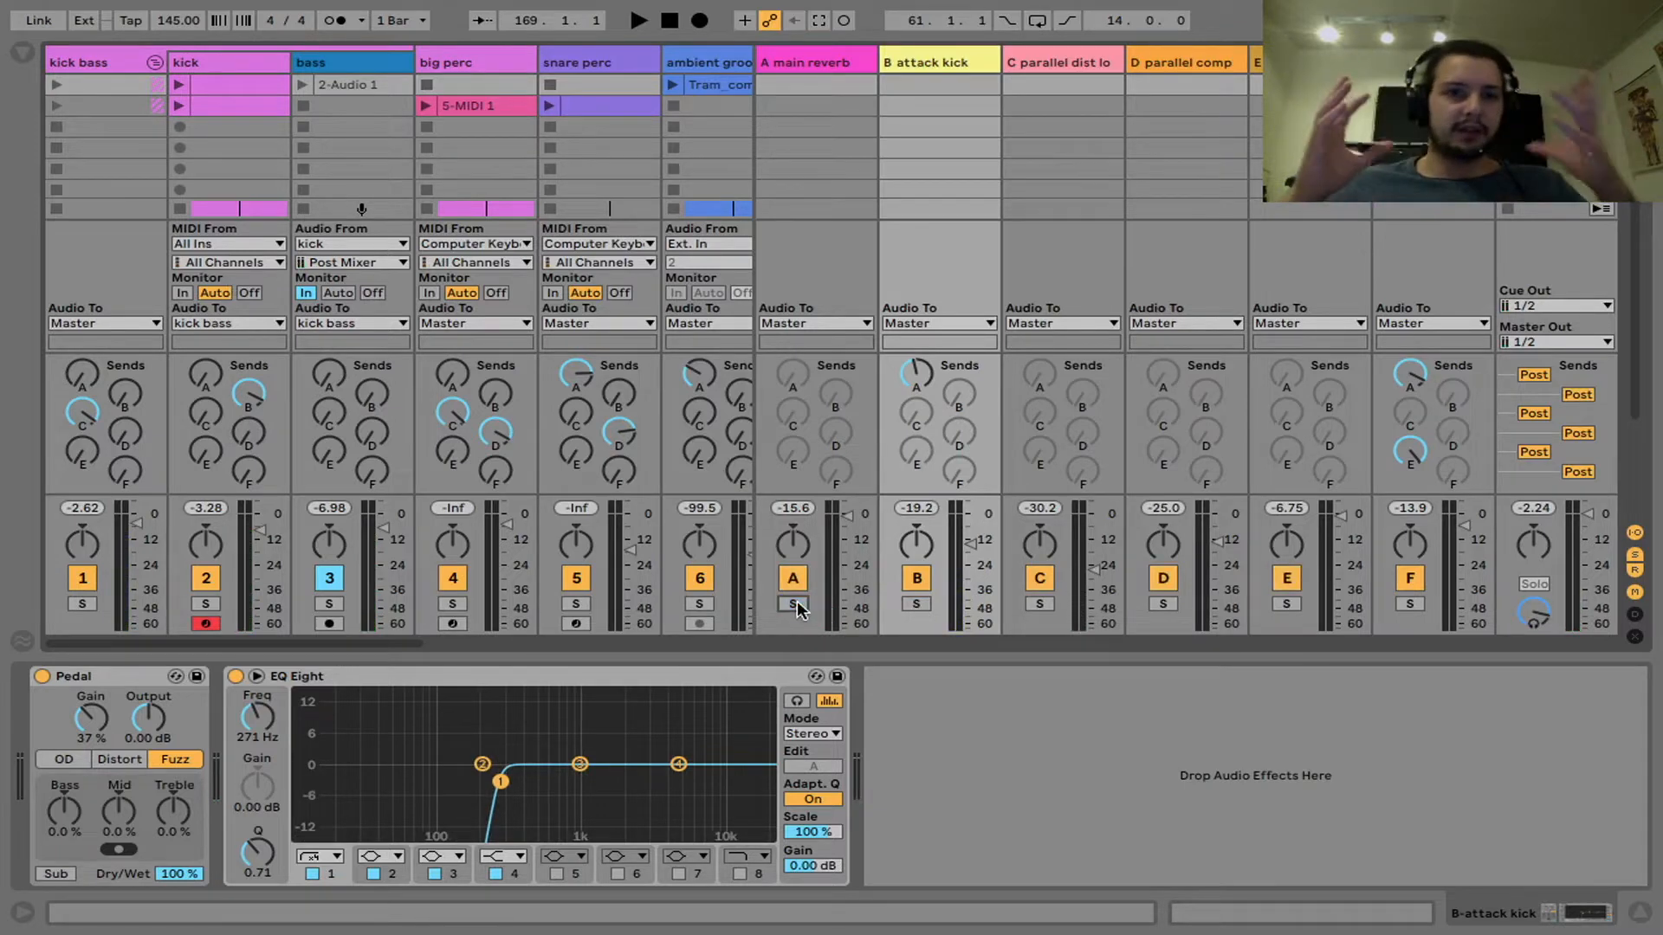
Step: Solo the kick bass group and display the bass track's device chain in Session View
{"action": "left_click", "coordinate": [79, 602]}
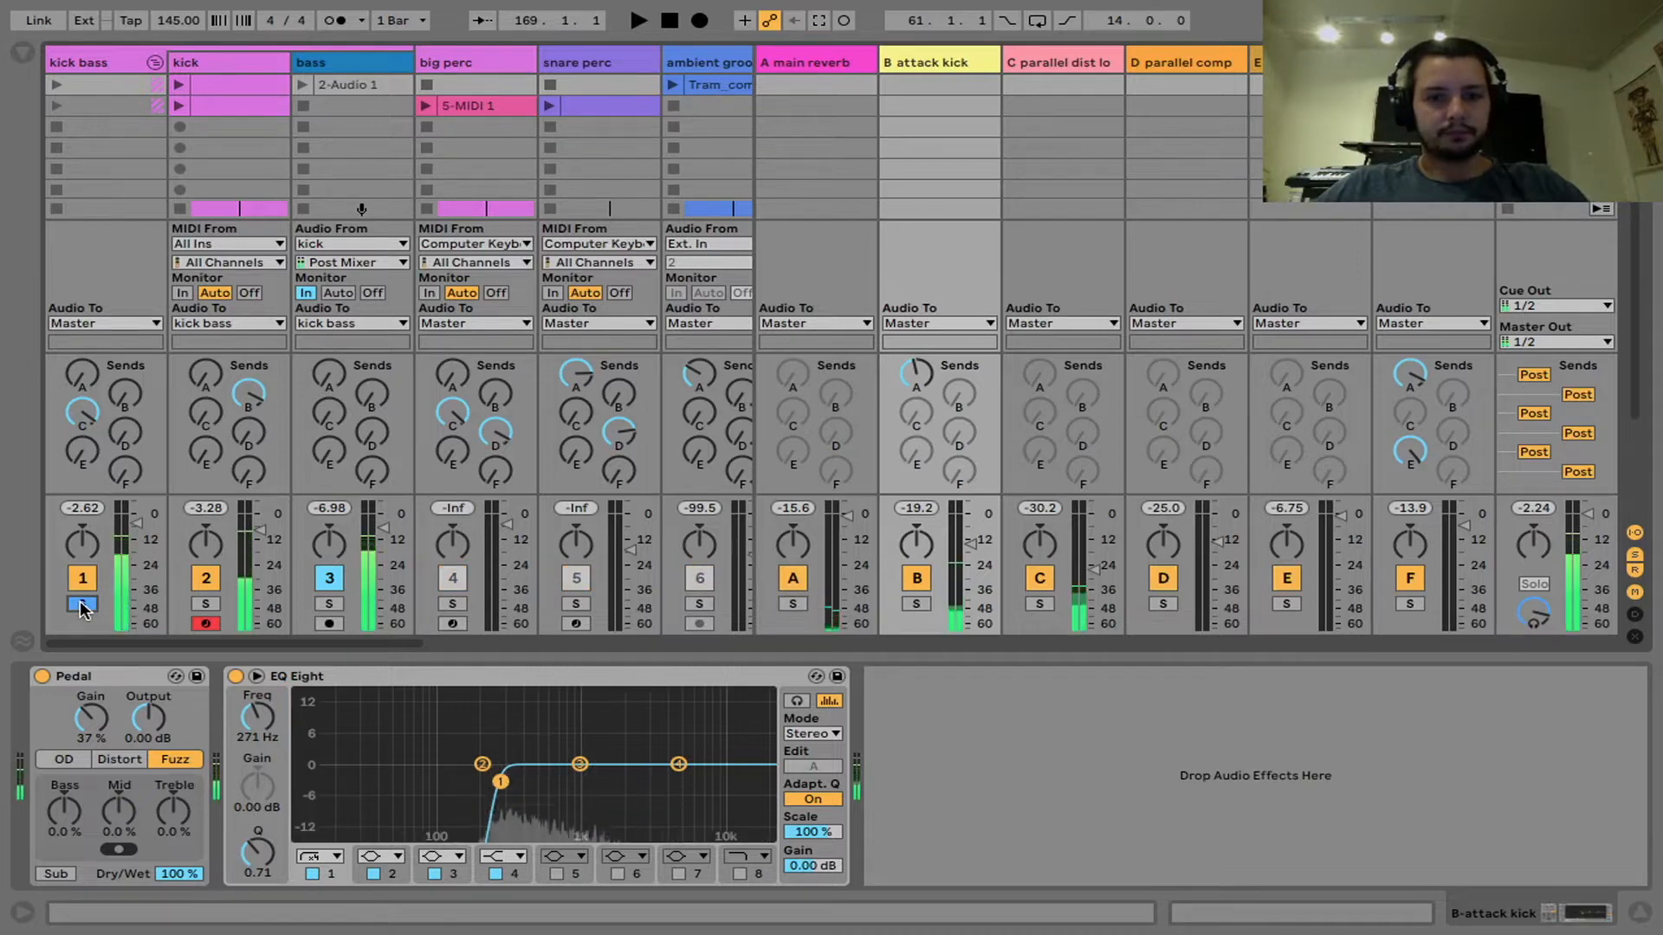
{"action": "left_click", "coordinate": [376, 64]}
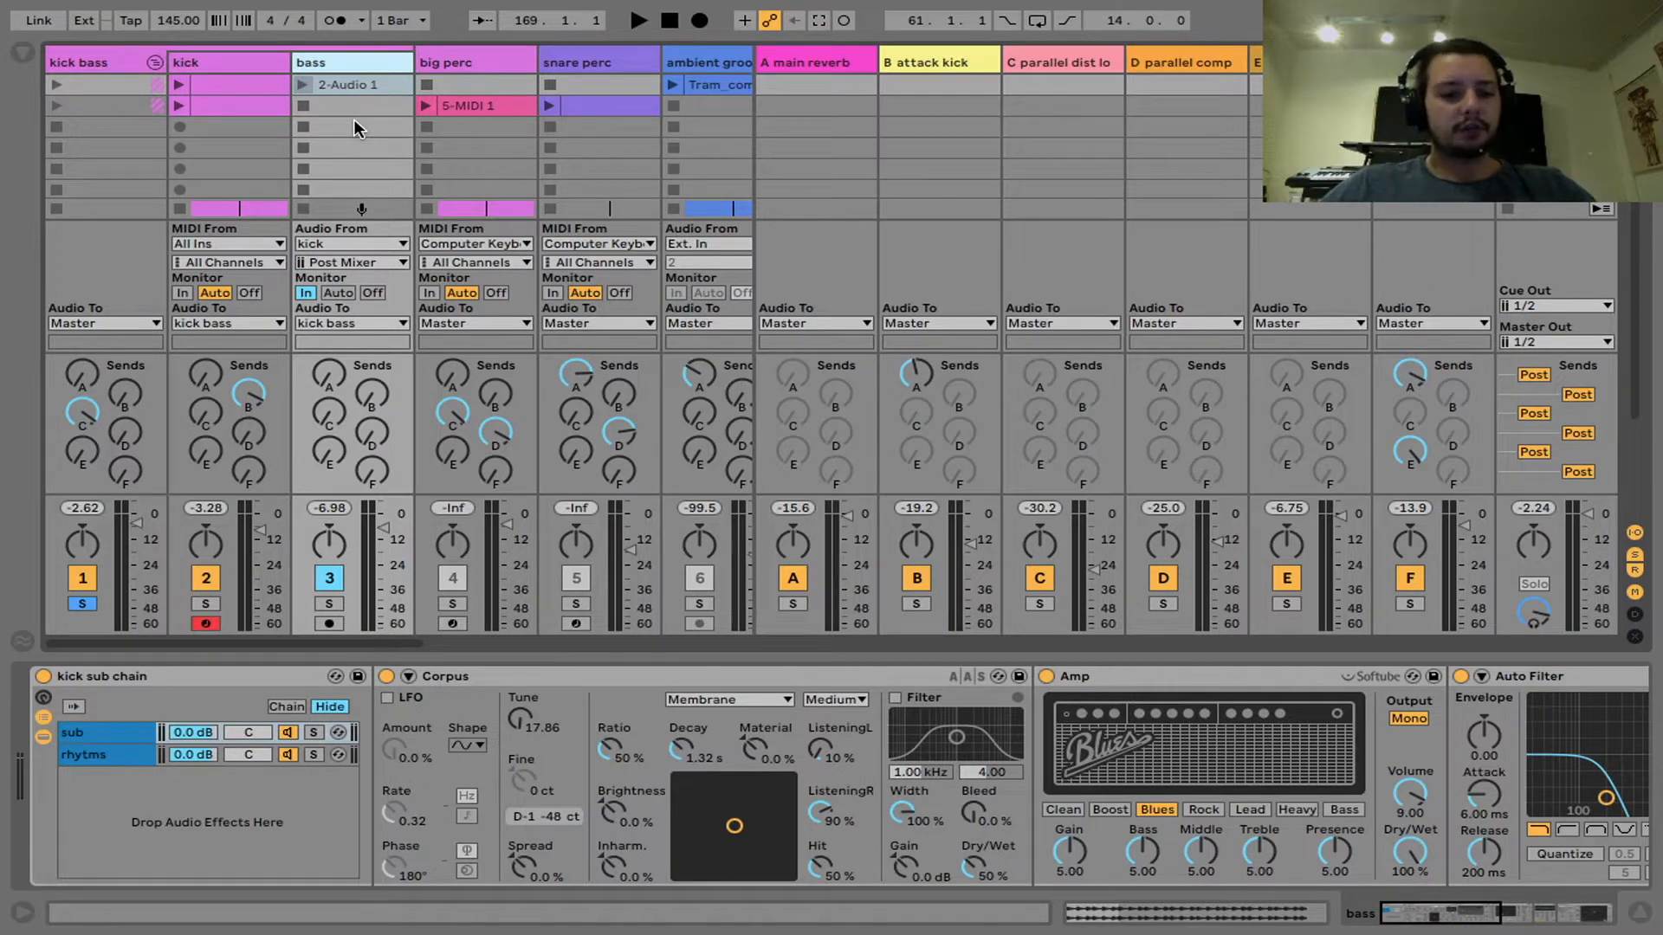
{"action": "key", "text": "Tab"}
{"action": "key", "text": "Tab"}
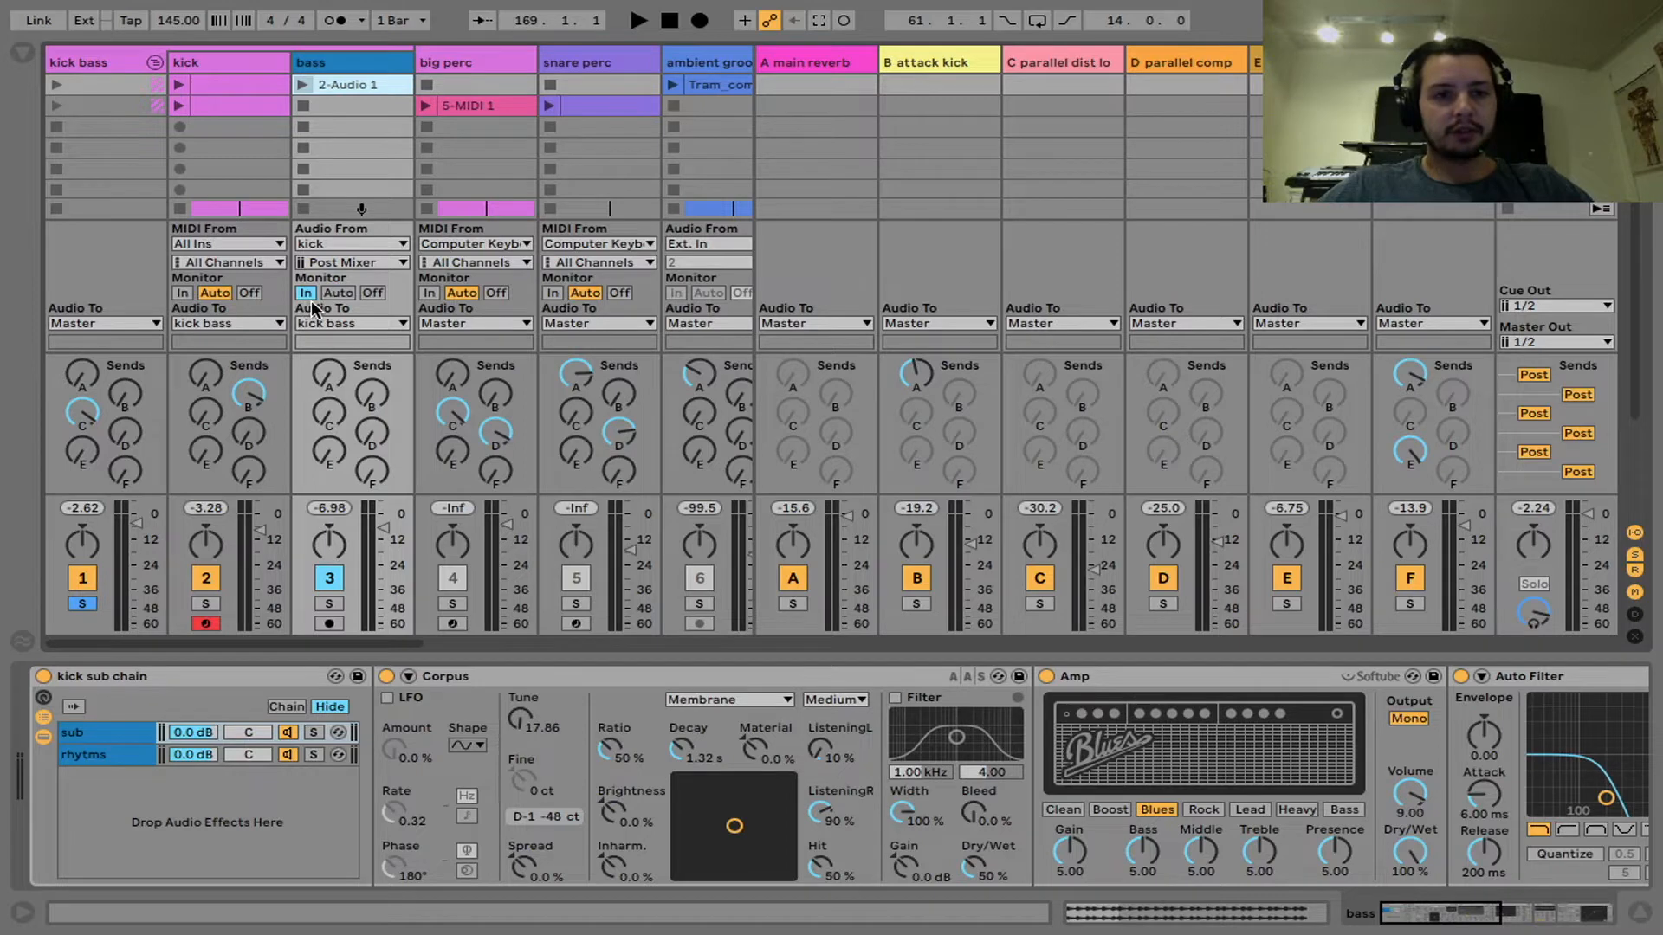
Step: Compare the sub and rhytms chains in the bass track's kick sub chain rack
{"action": "left_click", "coordinate": [110, 735]}
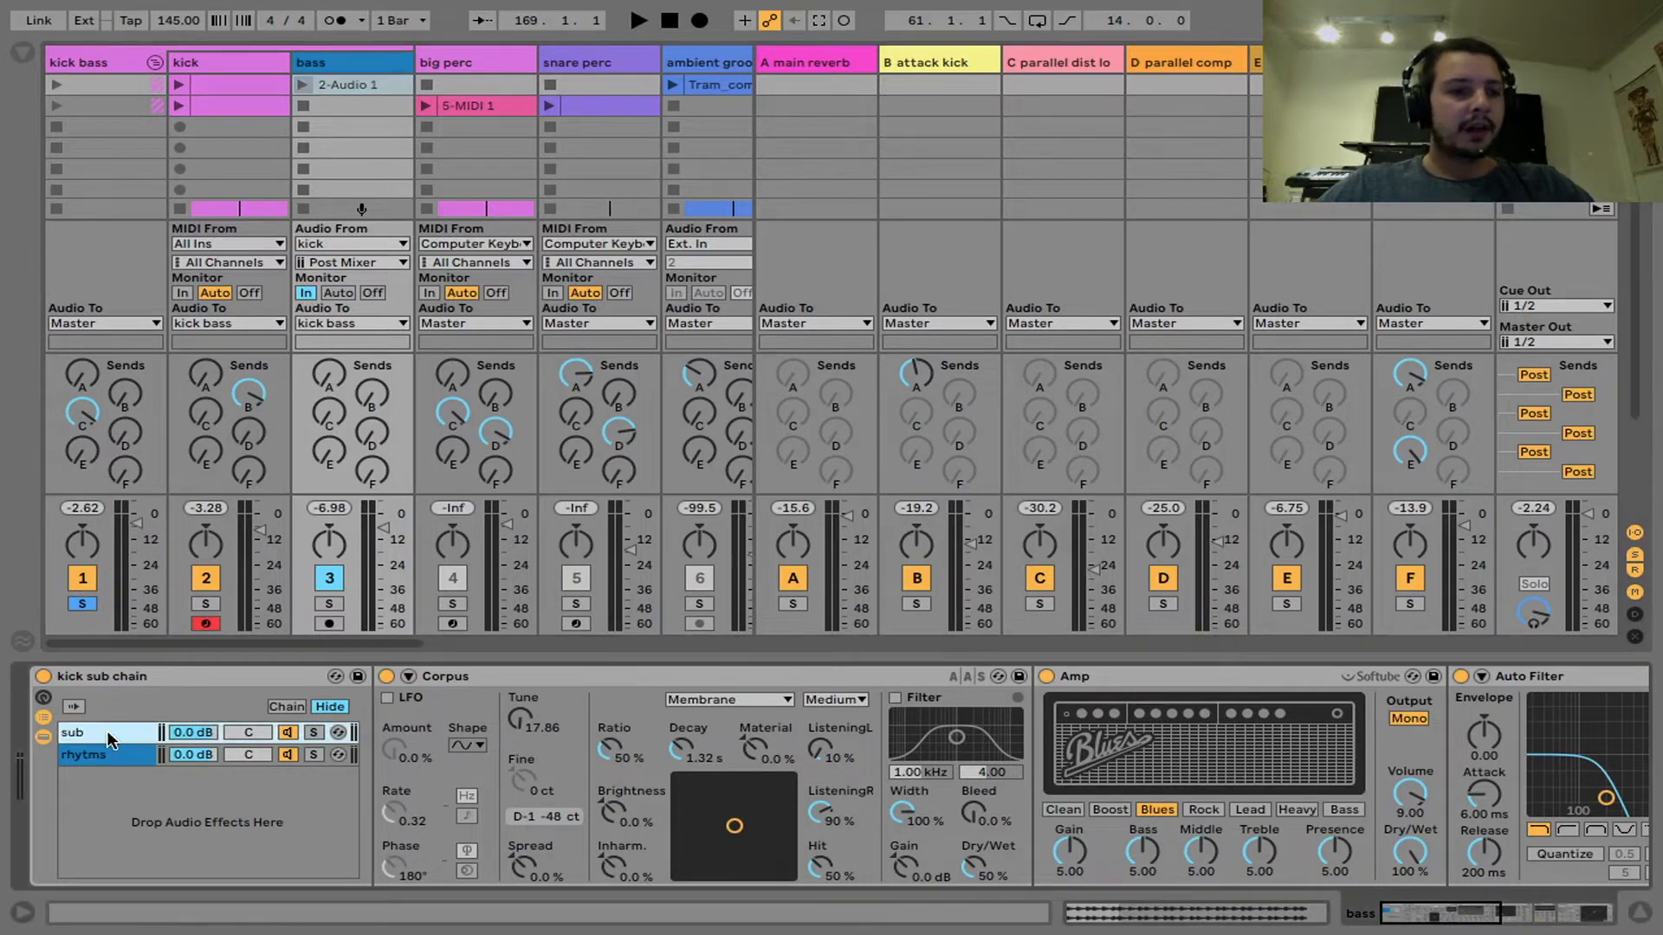
{"action": "left_click", "coordinate": [143, 673]}
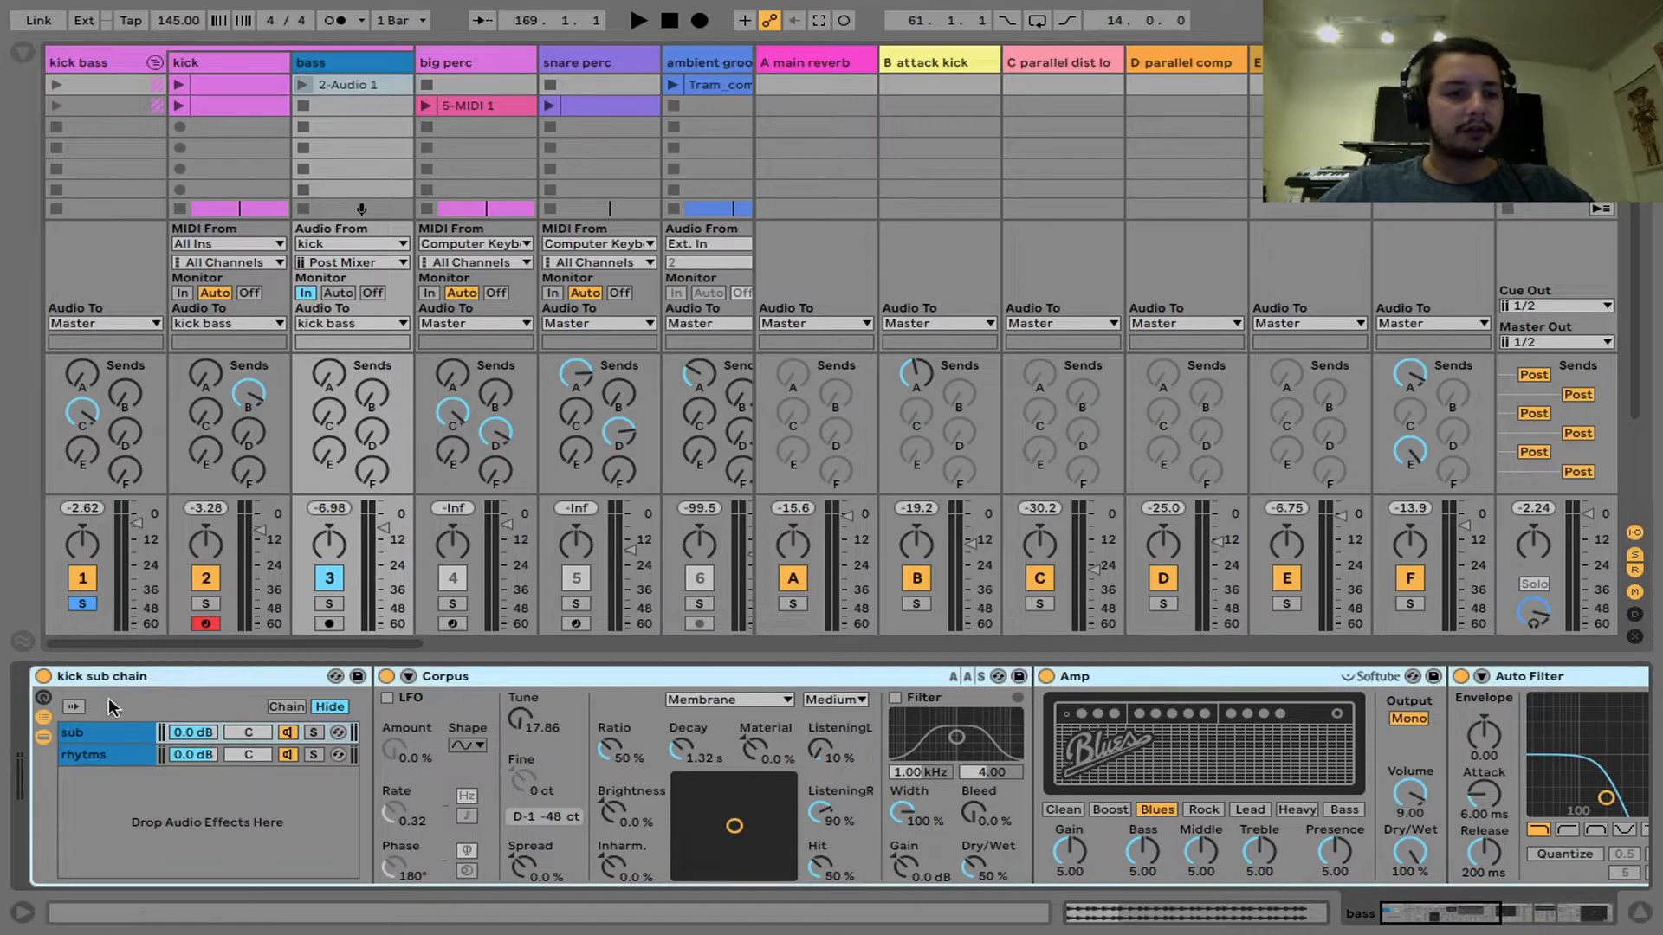
{"action": "left_click", "coordinate": [102, 756]}
{"action": "left_click", "coordinate": [101, 732]}
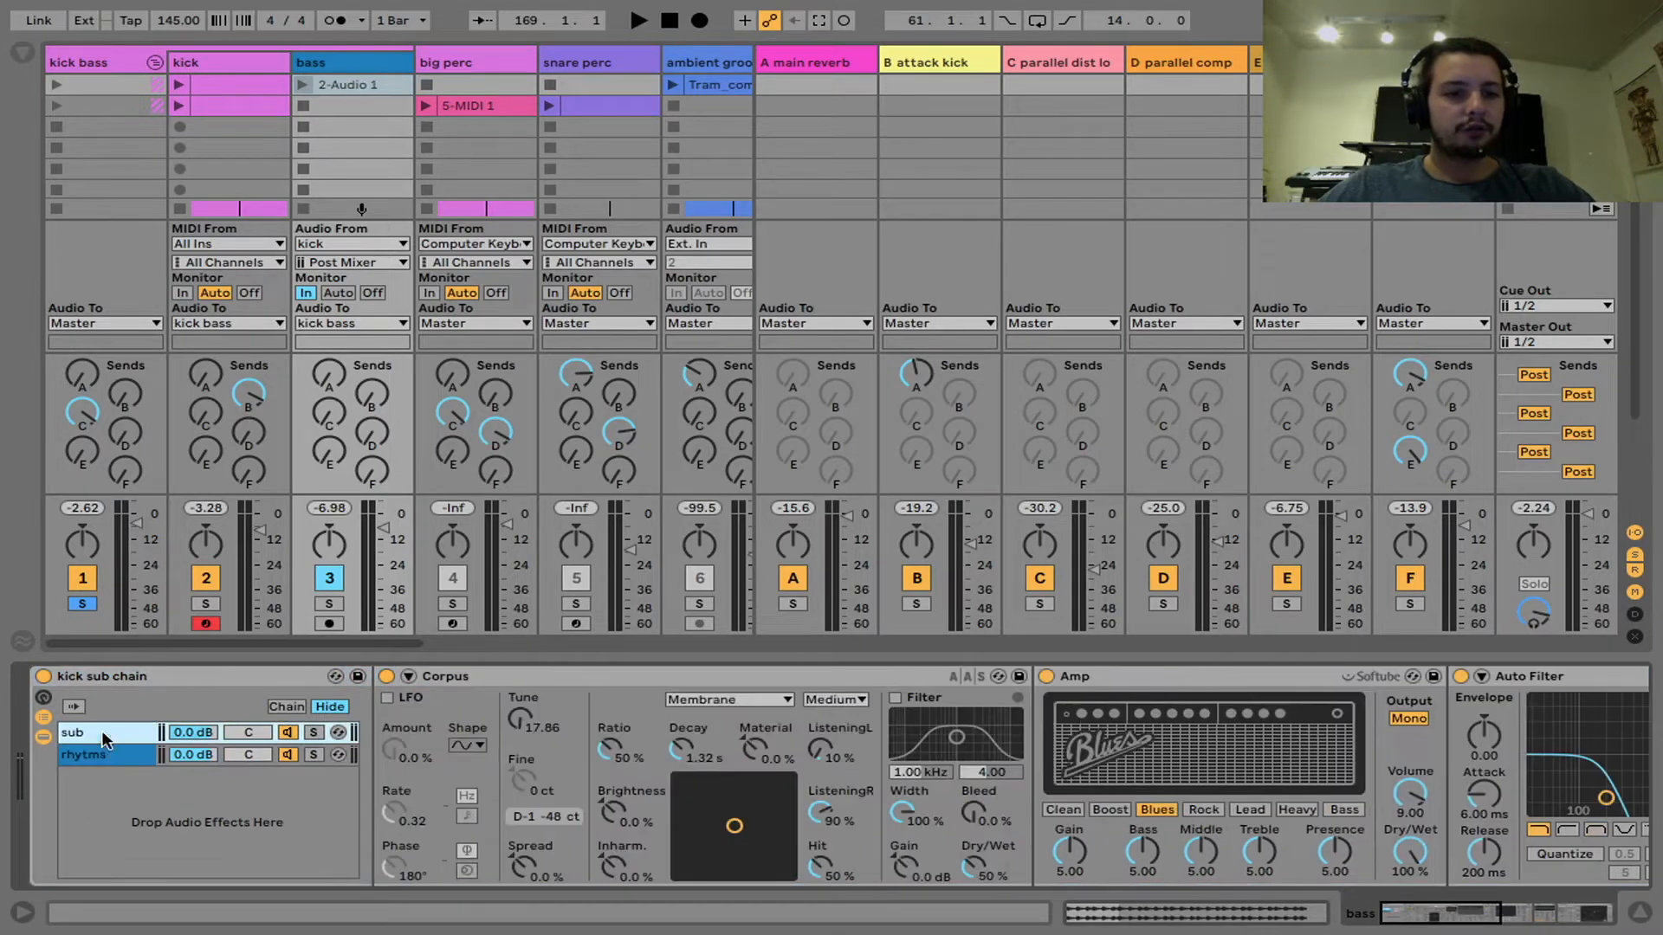
{"action": "left_click", "coordinate": [102, 748]}
{"action": "left_click", "coordinate": [97, 736]}
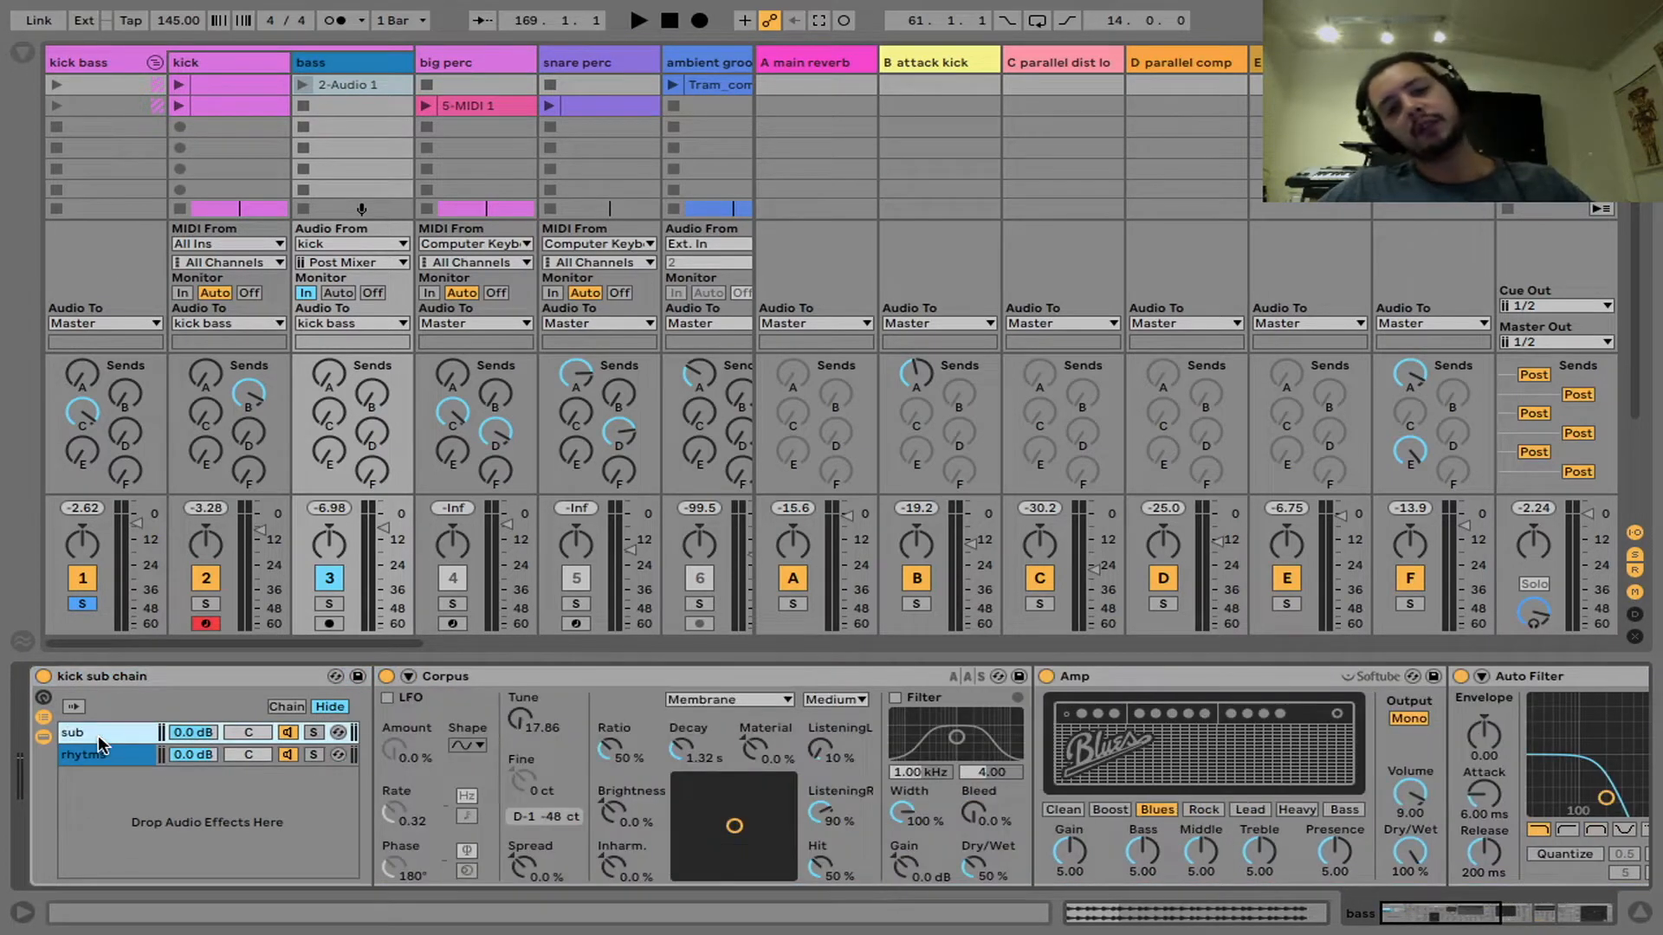
Step: Deactivate the rhytms chain and audition the sub chain alone with kick notes
{"action": "left_click", "coordinate": [287, 756]}
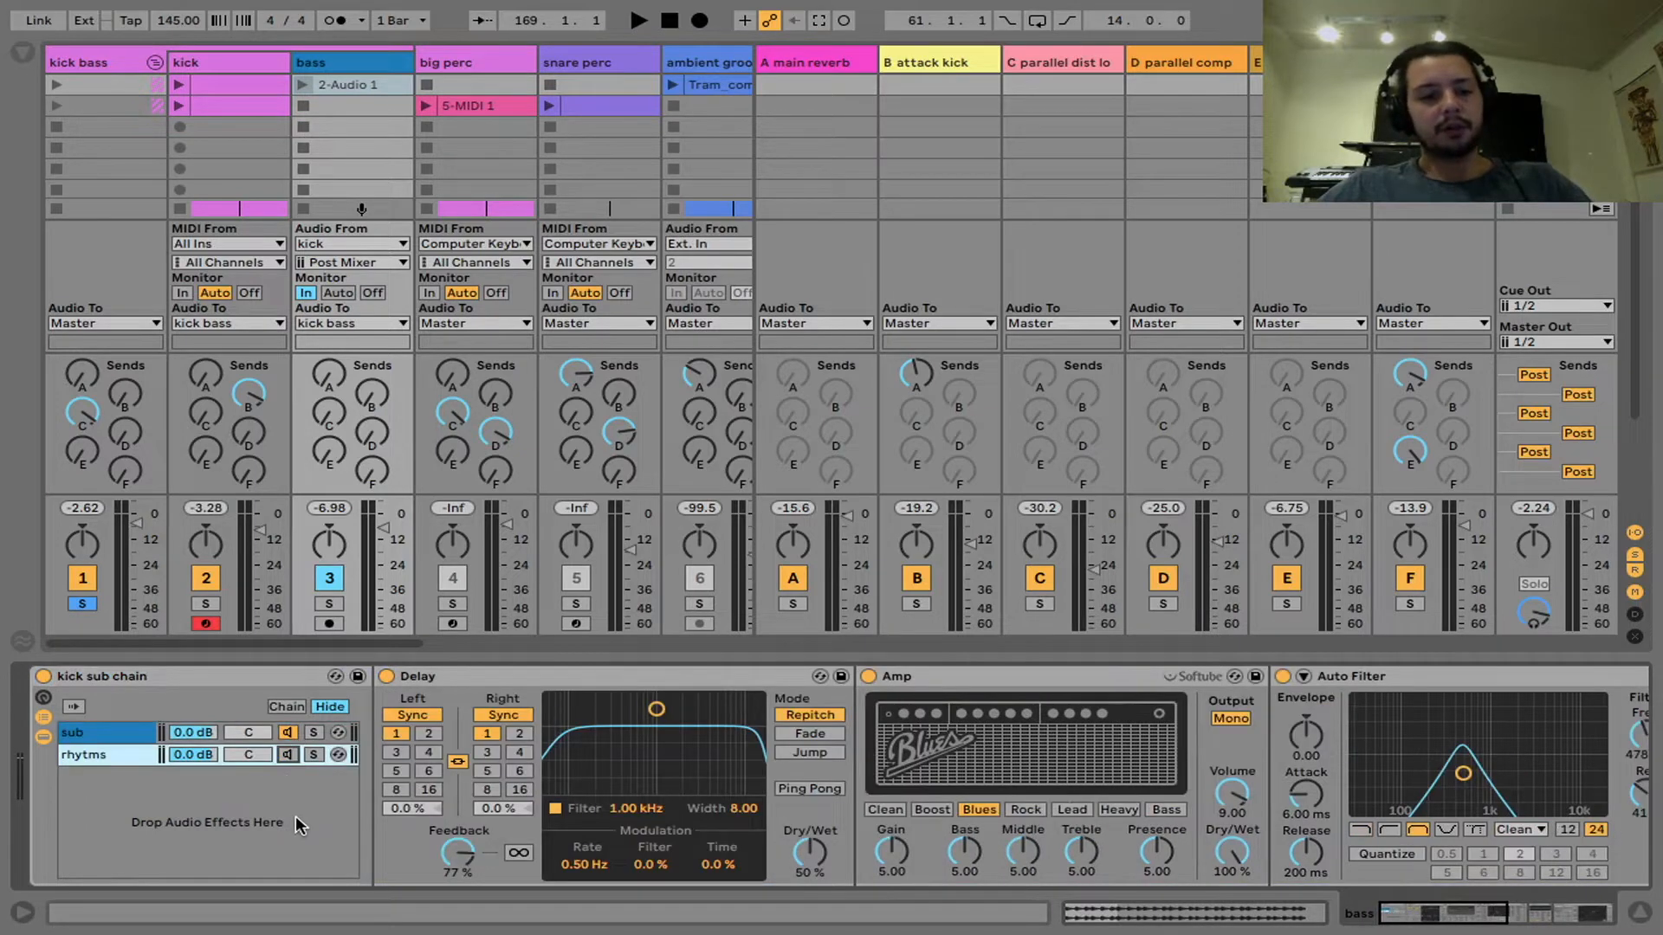
{"action": "key", "text": "a"}
{"action": "key", "text": "a"}
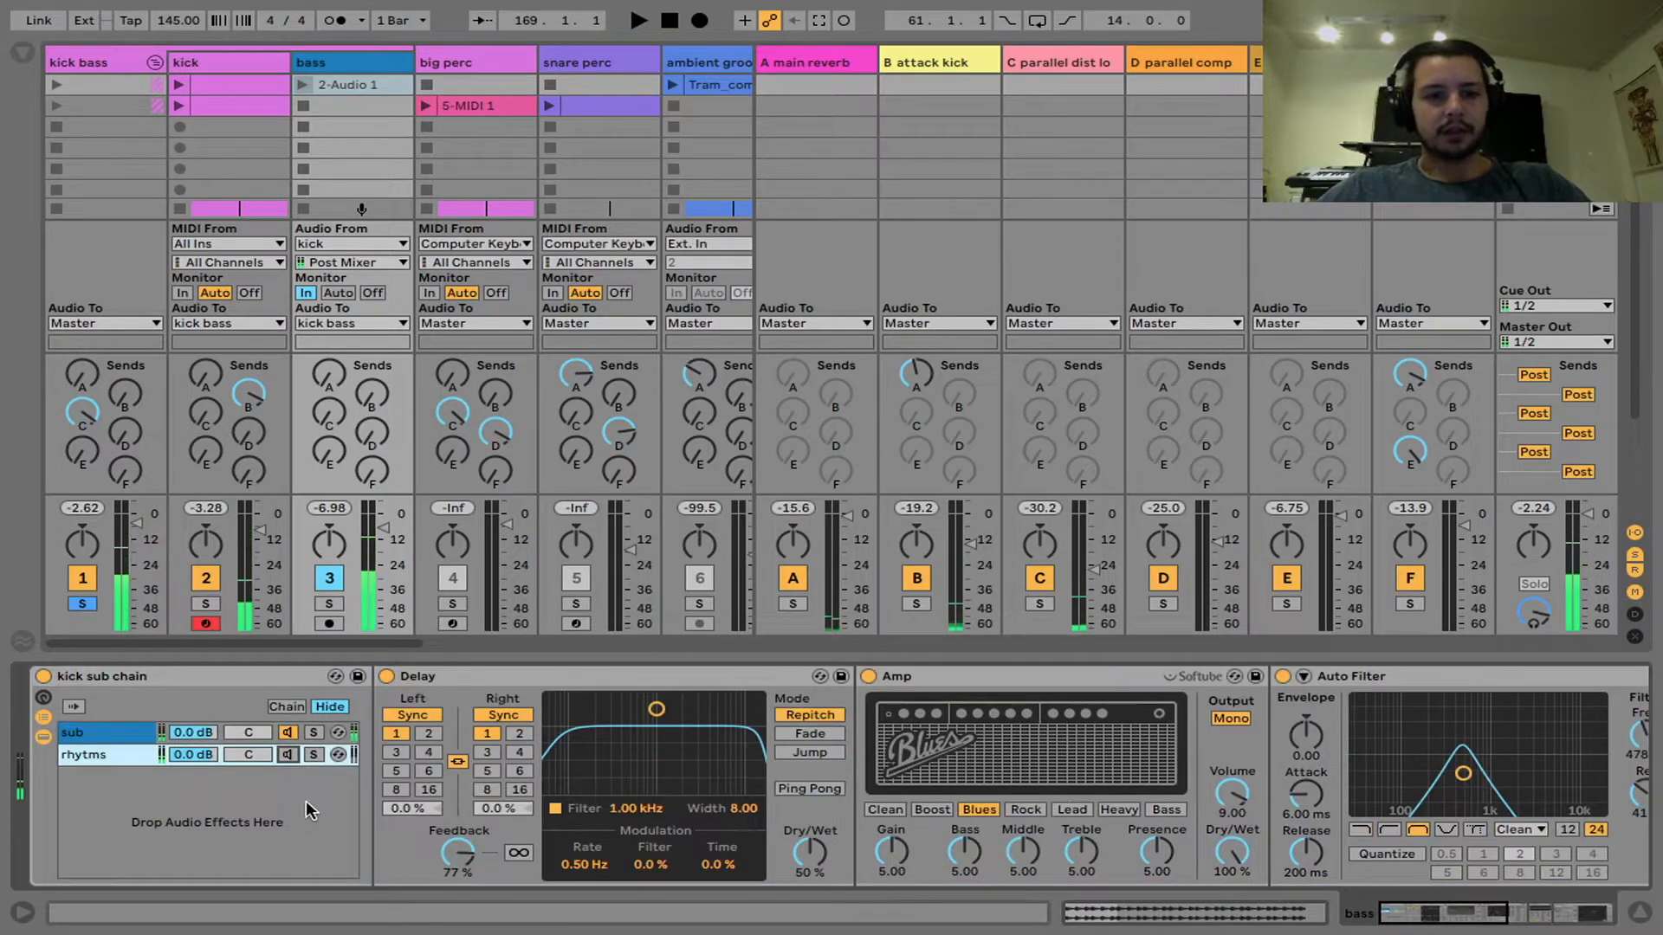
Step: Examine the sub chain's Corpus, Amp and Auto Filter settings and the sidechain device after the rack
{"action": "left_click", "coordinate": [99, 755]}
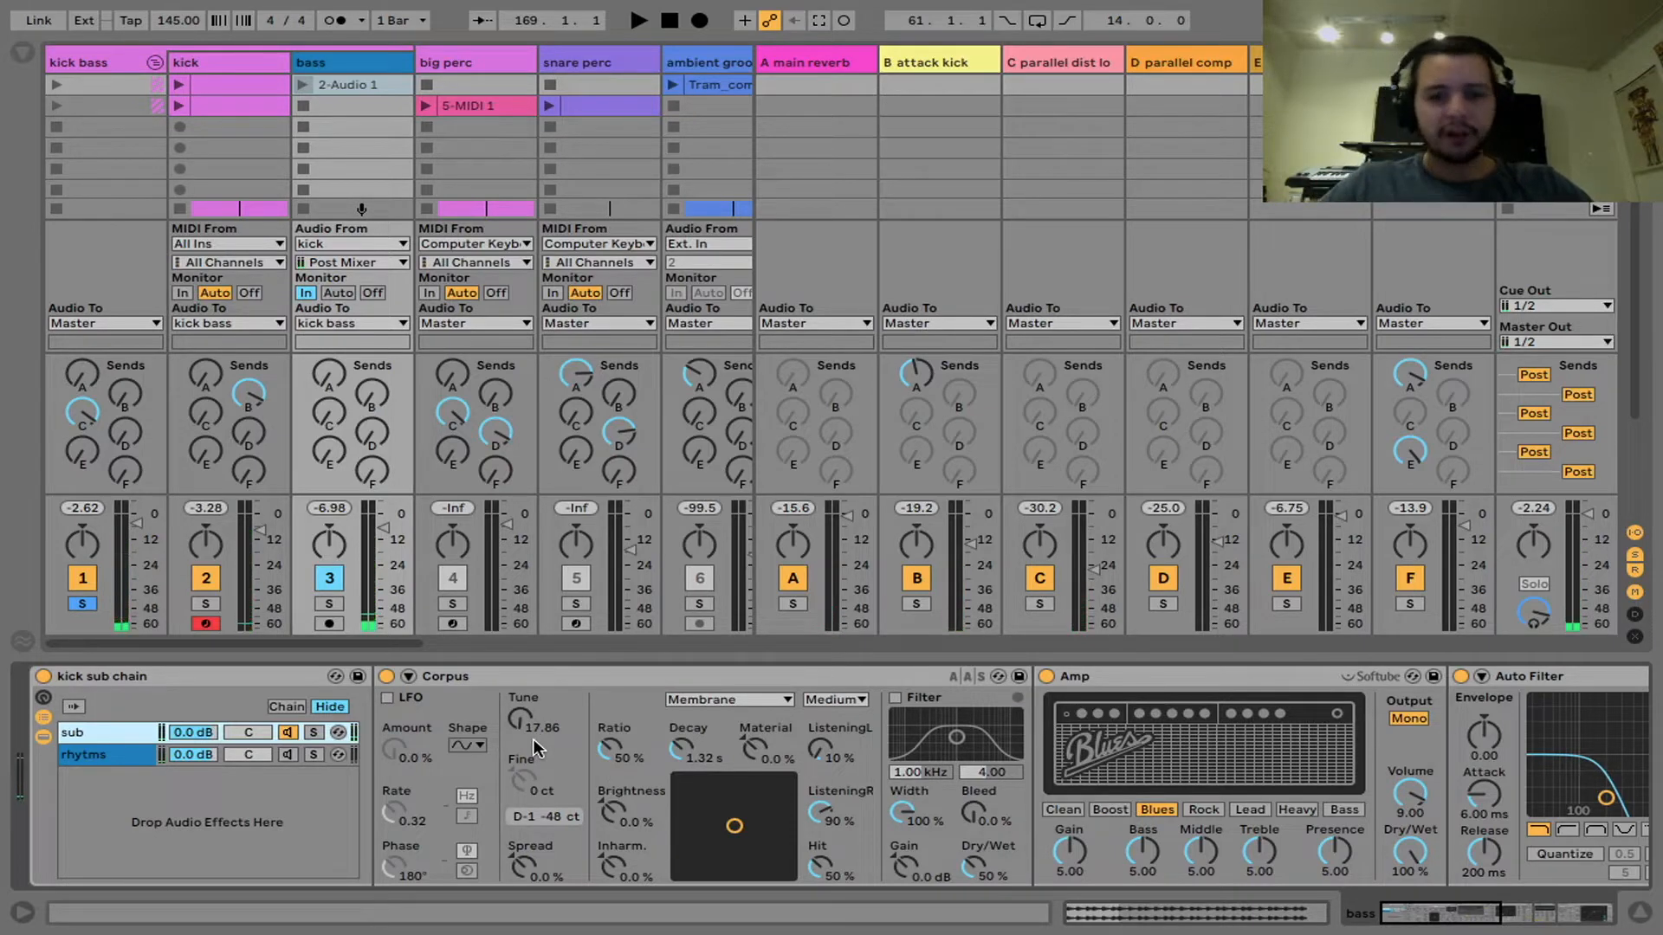
{"action": "scroll", "coordinate": [533, 740], "scroll_direction": "right", "scroll_amount": 5}
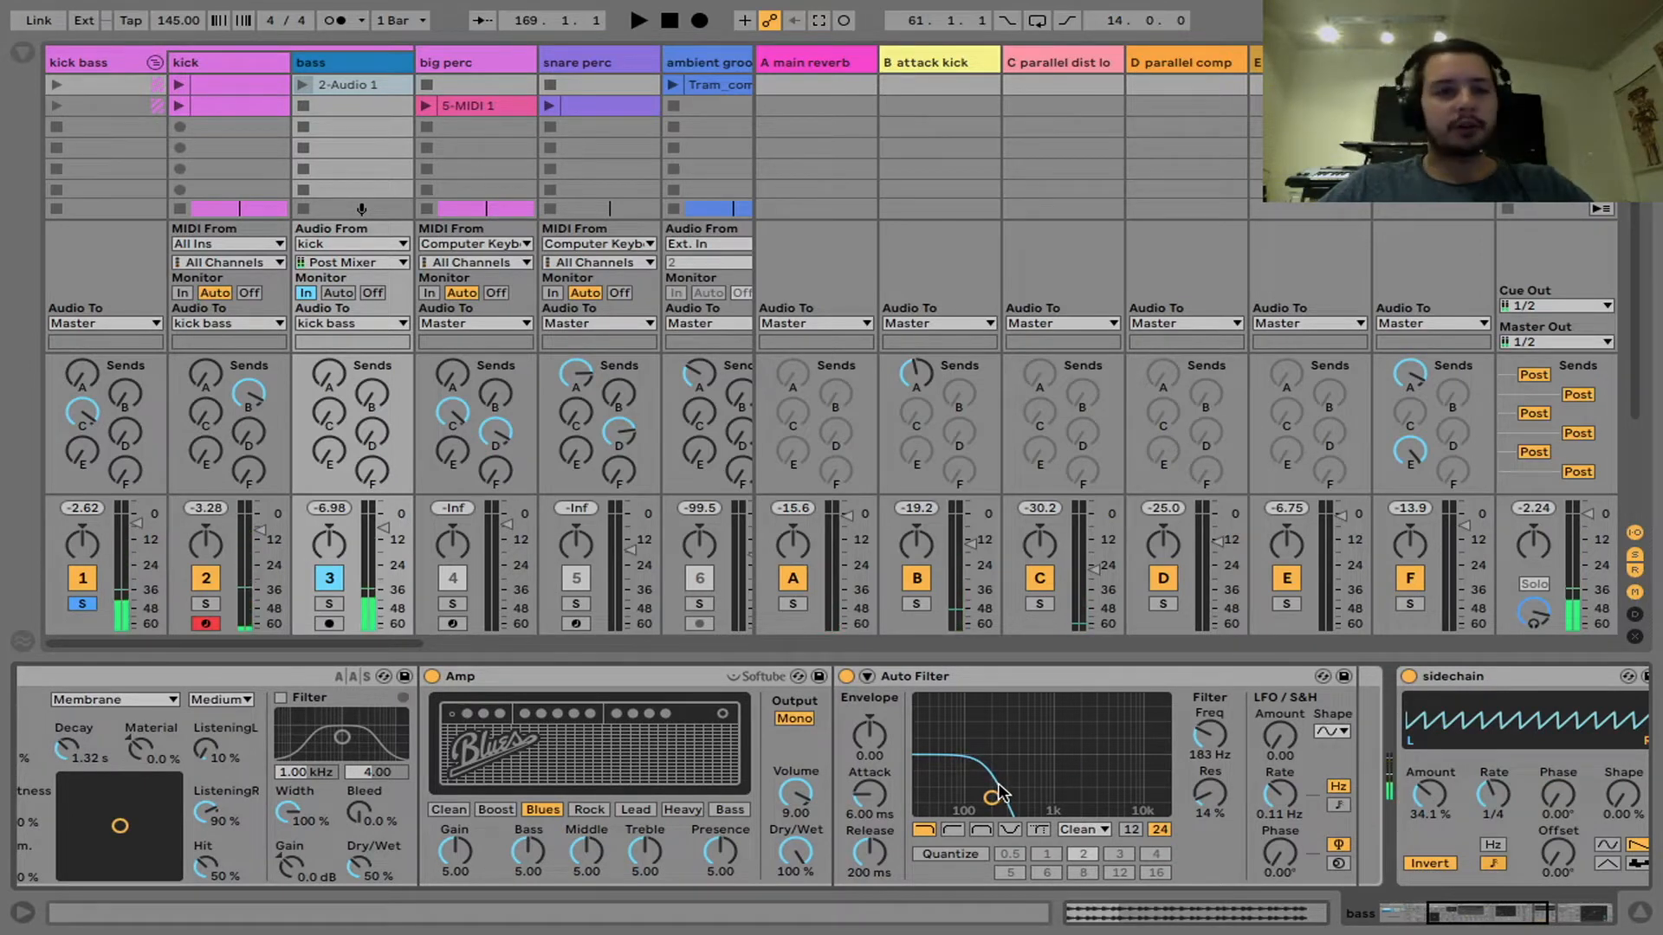
{"action": "scroll", "coordinate": [699, 795], "scroll_direction": "left", "scroll_amount": 5}
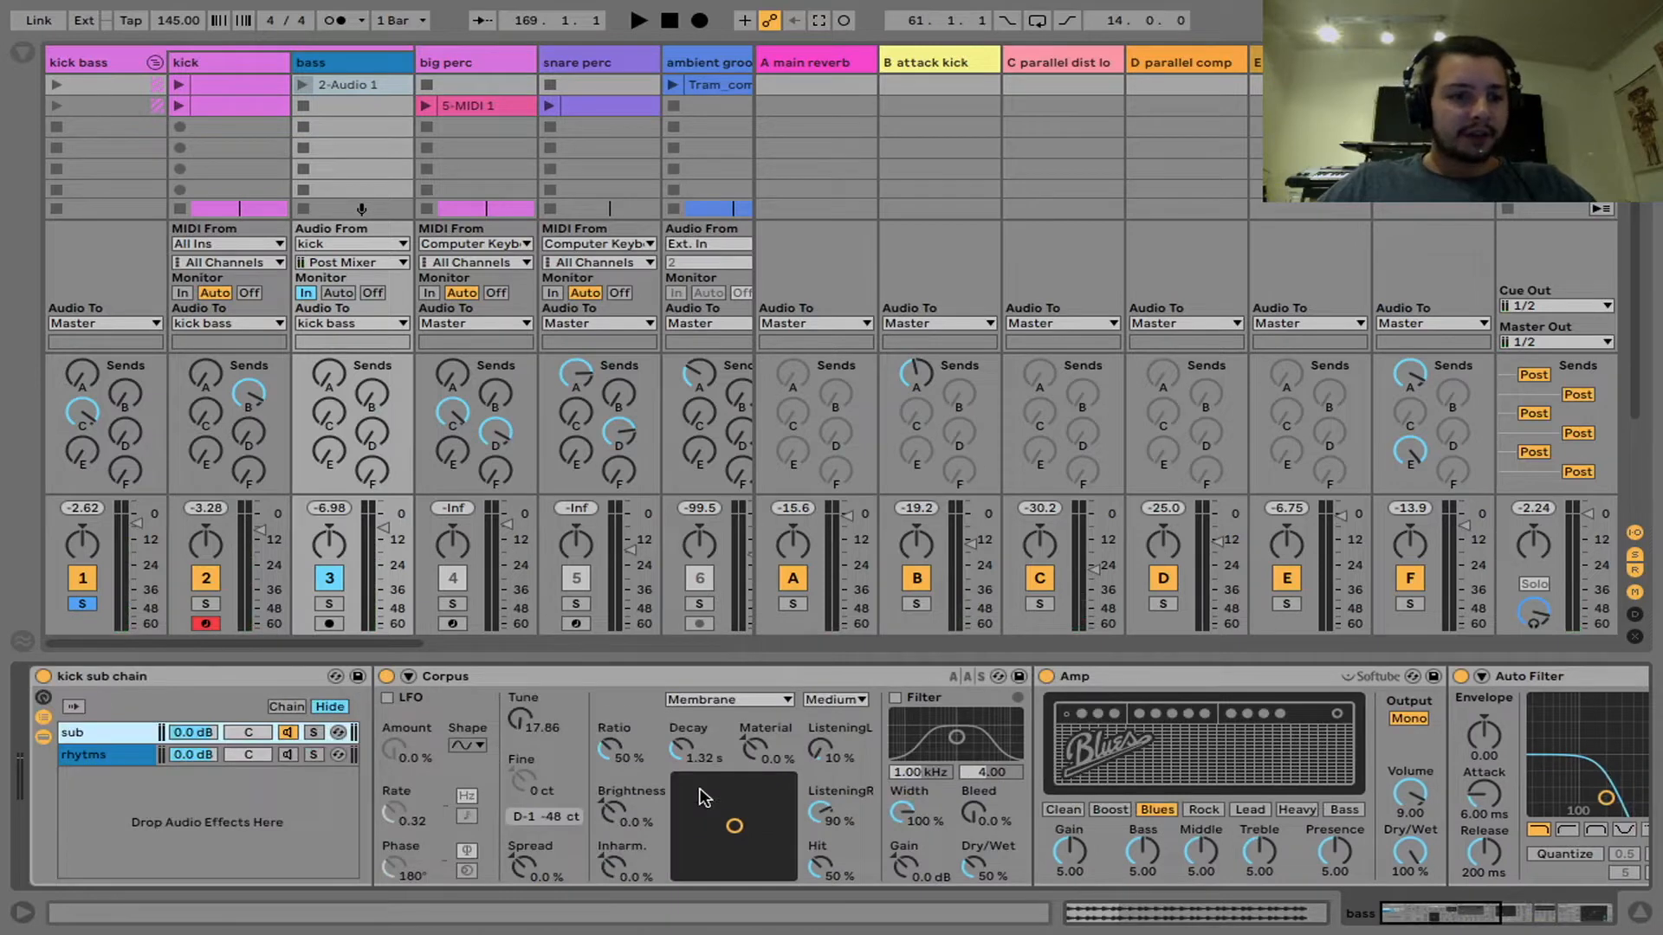
Step: Solo the rhytms chain and examine its Delay, Amp and Auto Filter settings while playing the kick
{"action": "left_click", "coordinate": [313, 754]}
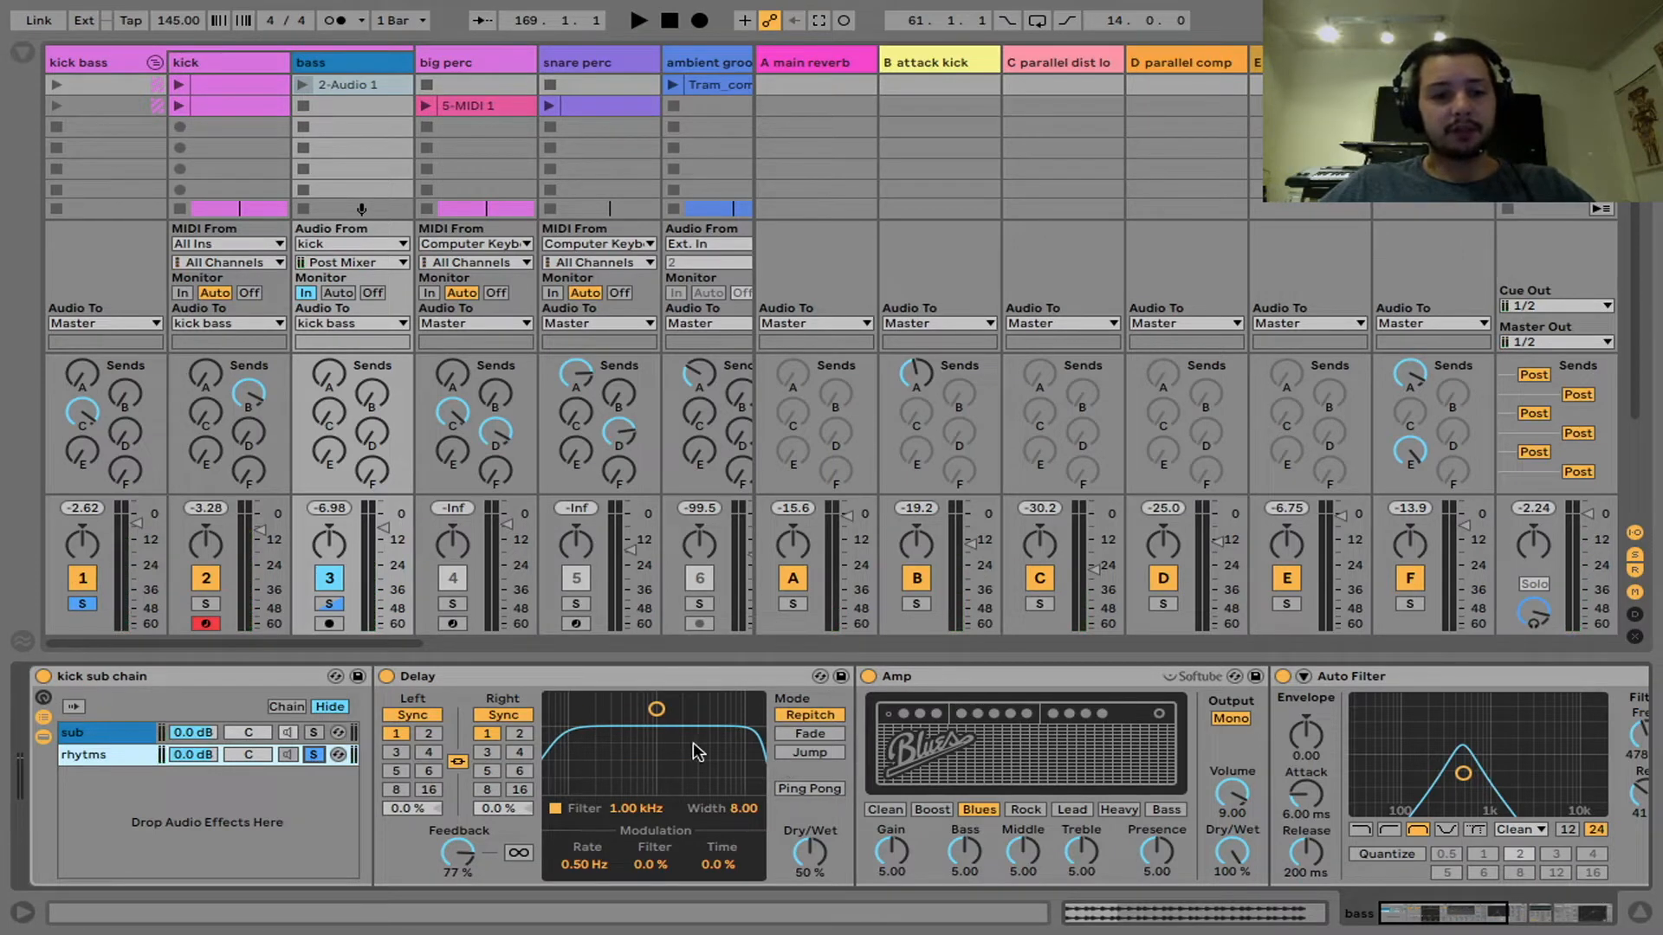
{"action": "scroll", "coordinate": [656, 760], "scroll_direction": "right", "scroll_amount": 6}
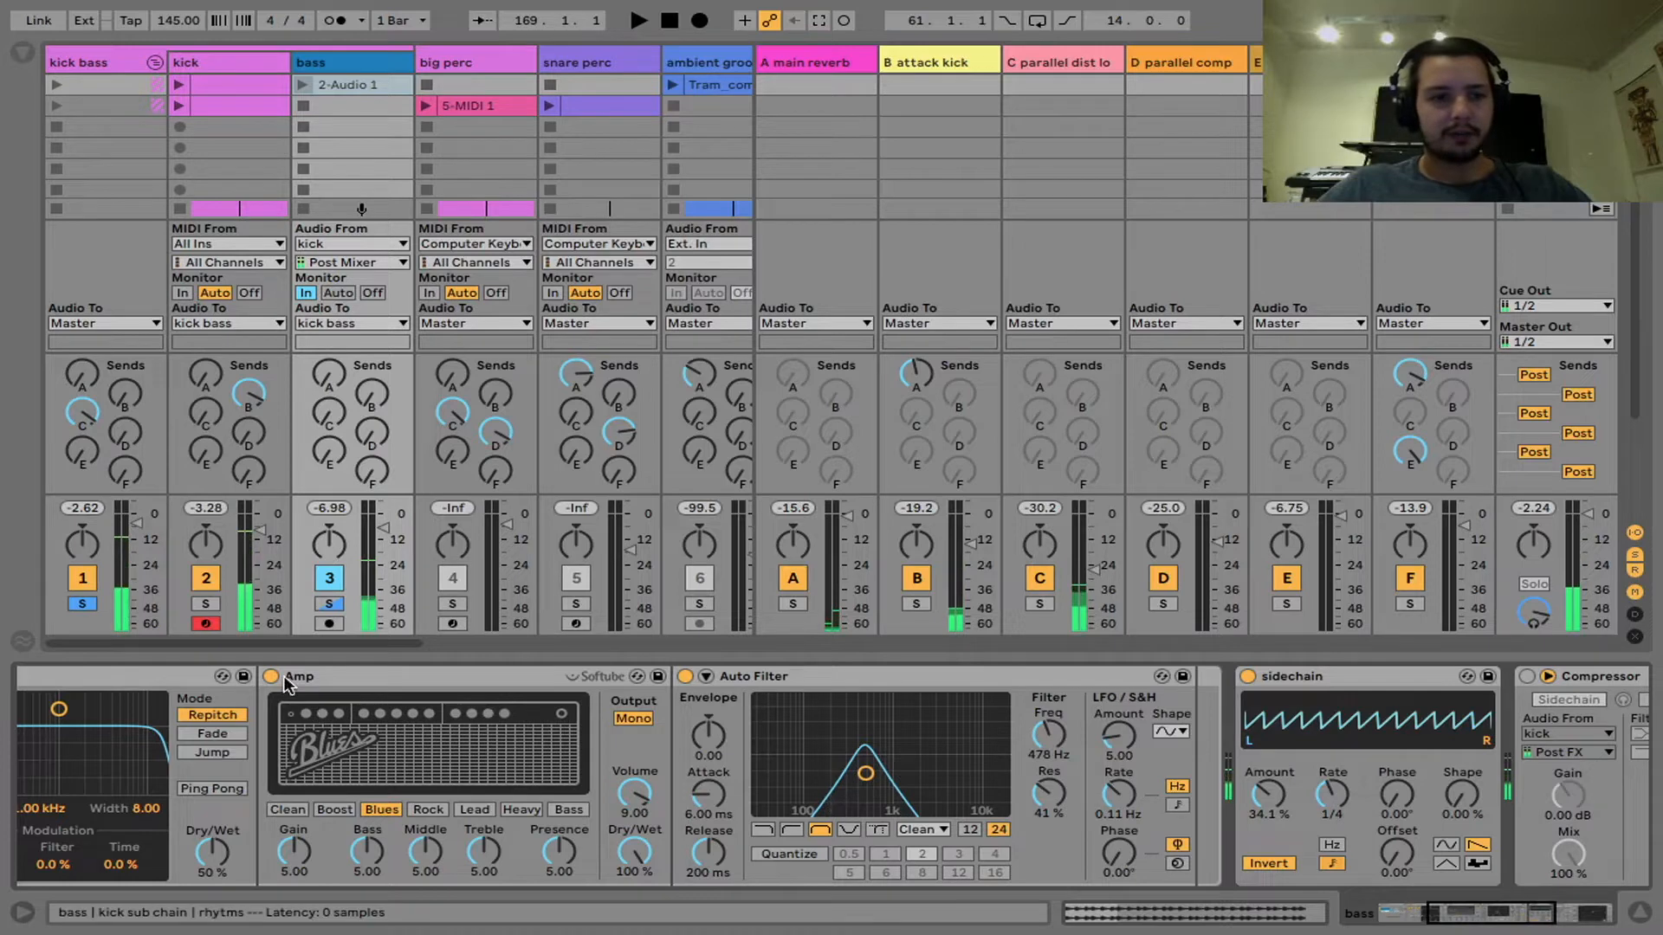
{"action": "key", "text": "space"}
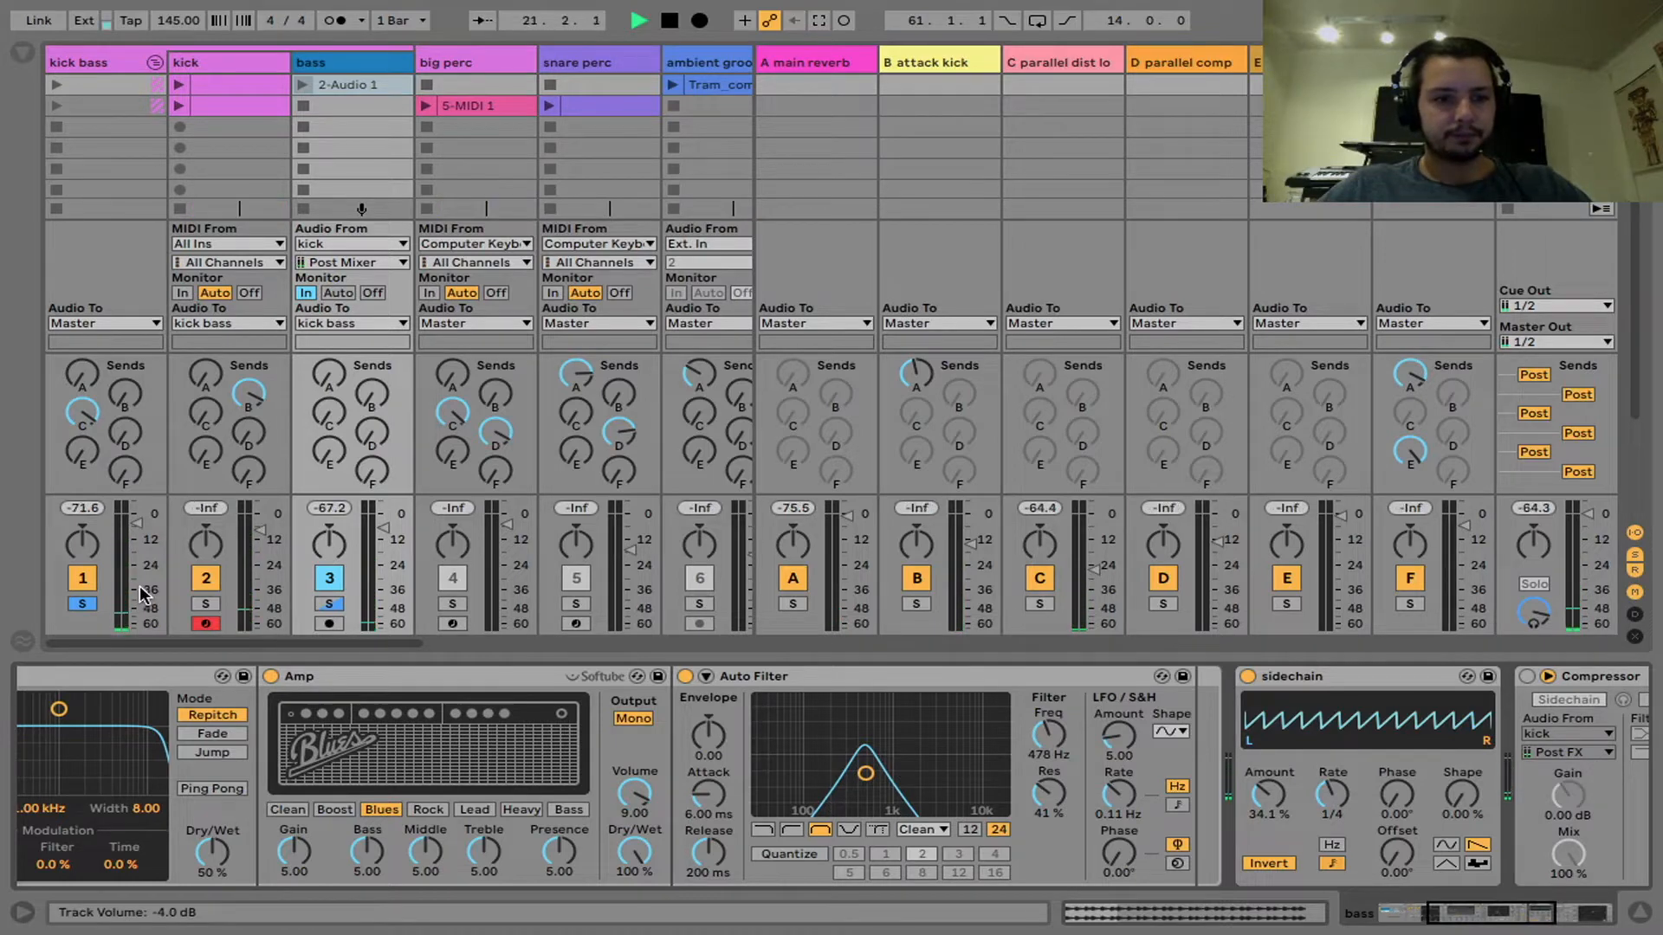
Step: Loop bars 49 to 53 on the bass track in the Arrangement View
{"action": "left_click", "coordinate": [88, 606]}
{"action": "key", "text": "Tab"}
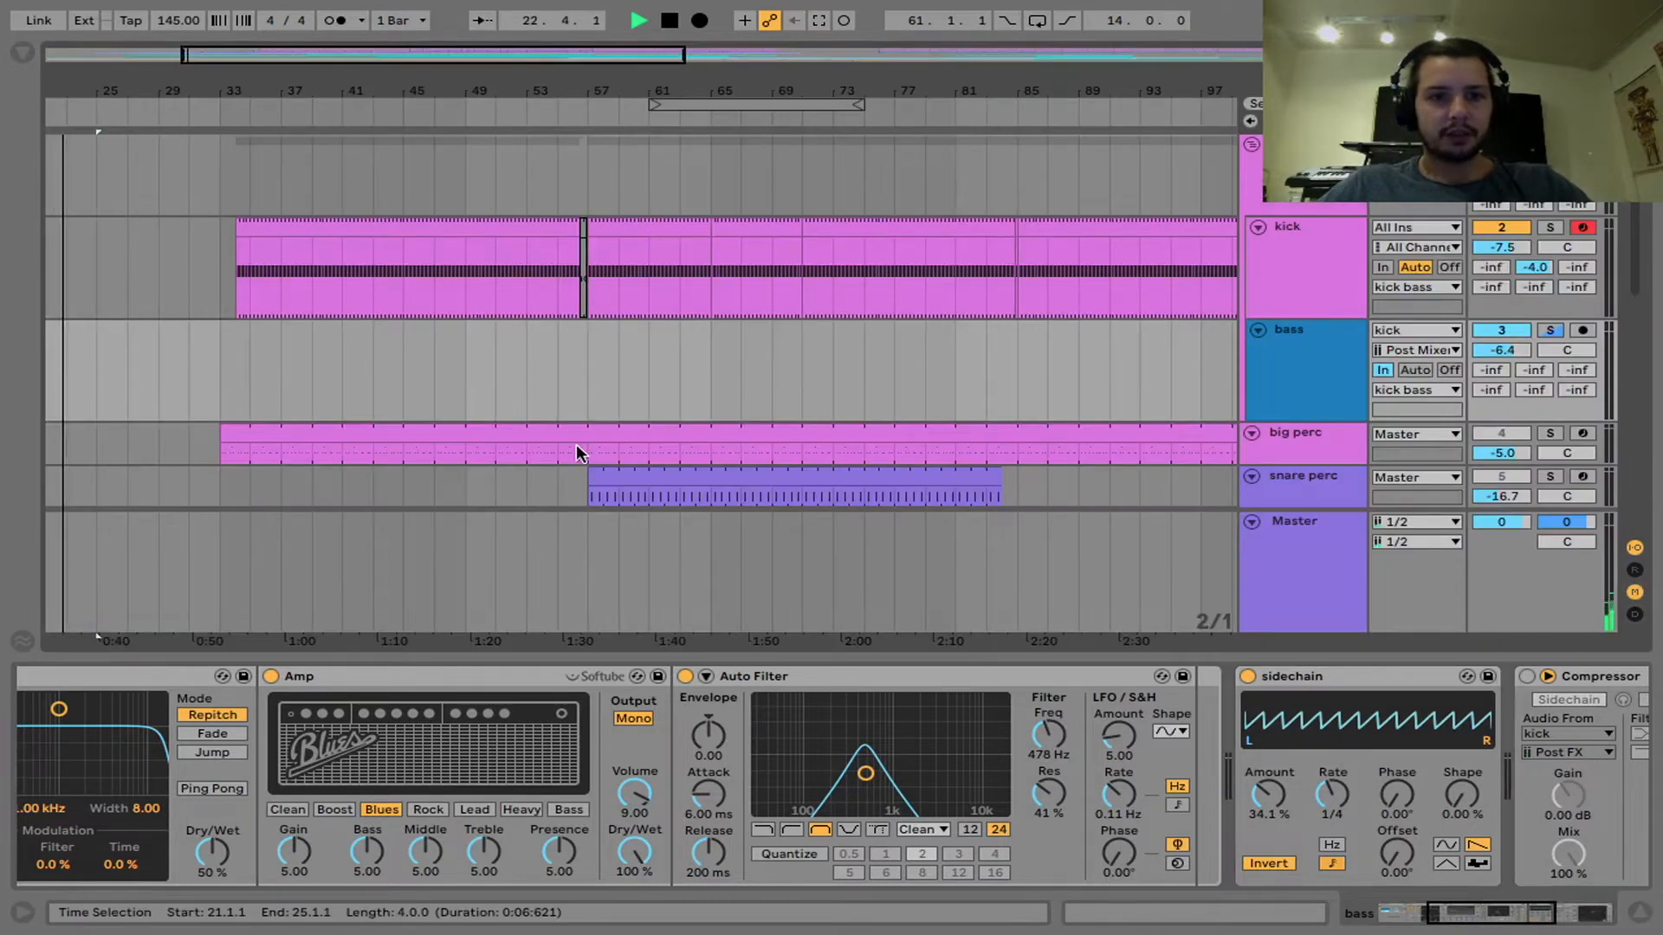
{"action": "left_click_drag", "start_coordinate": [462, 366], "coordinate": [528, 366]}
{"action": "key", "text": "ctrl+l"}
{"action": "key", "text": "space"}
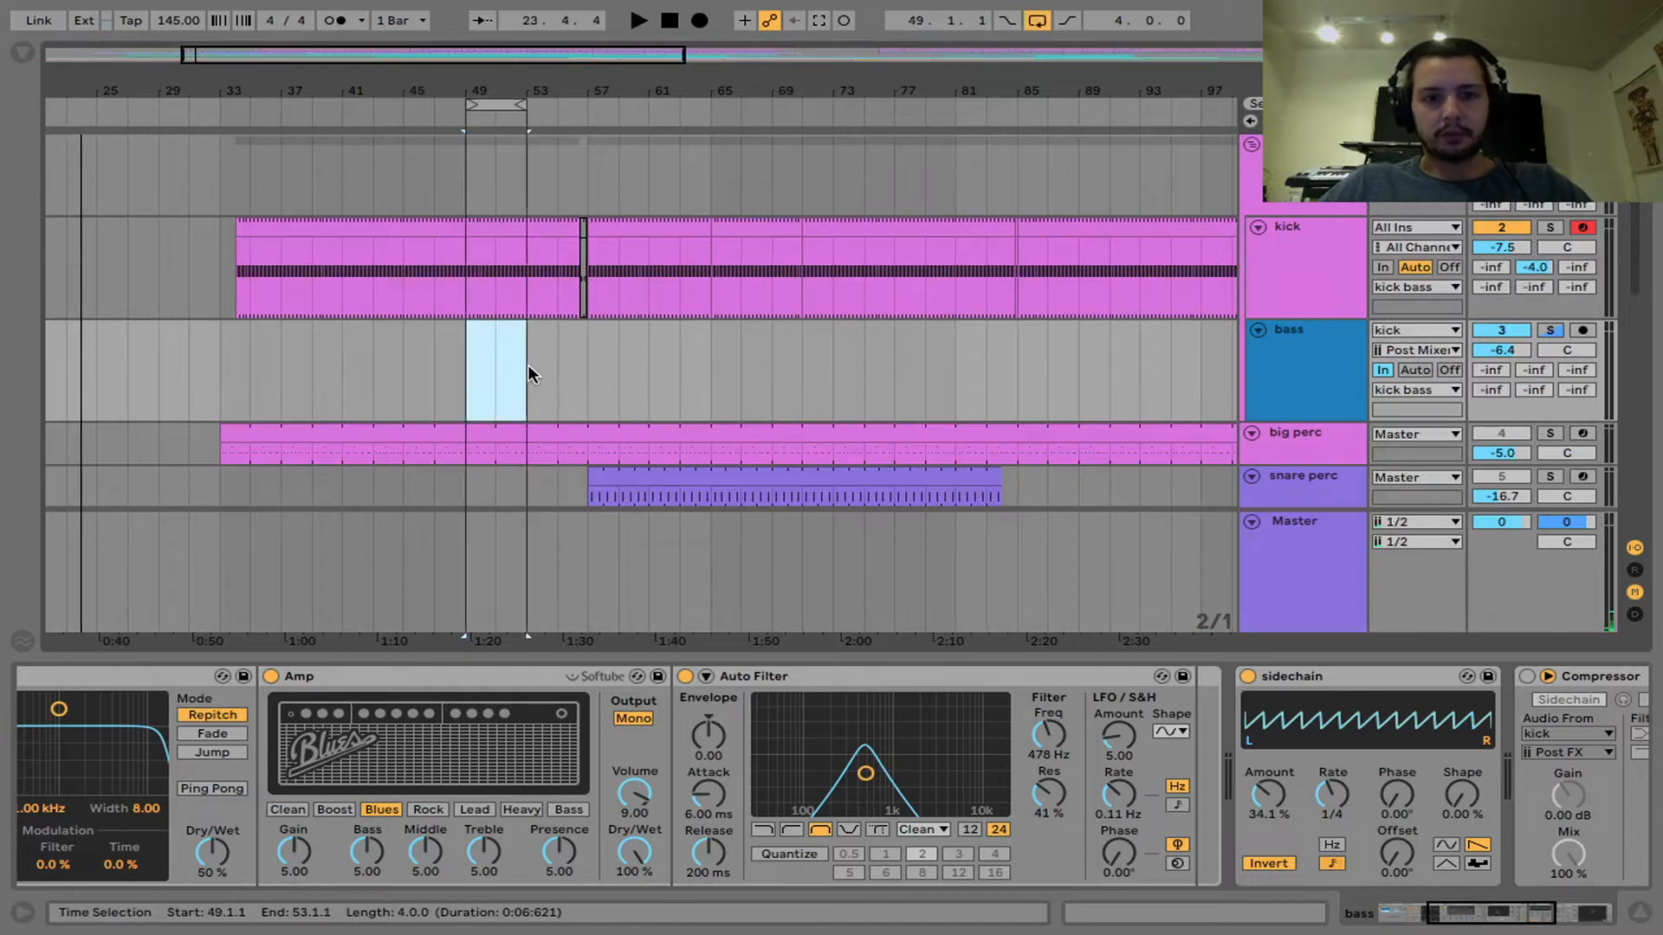
Step: Audition the looped section with only the rhytms chain sounding, watching the mixer in Session View
{"action": "key", "text": "space"}
{"action": "key", "text": "Tab"}
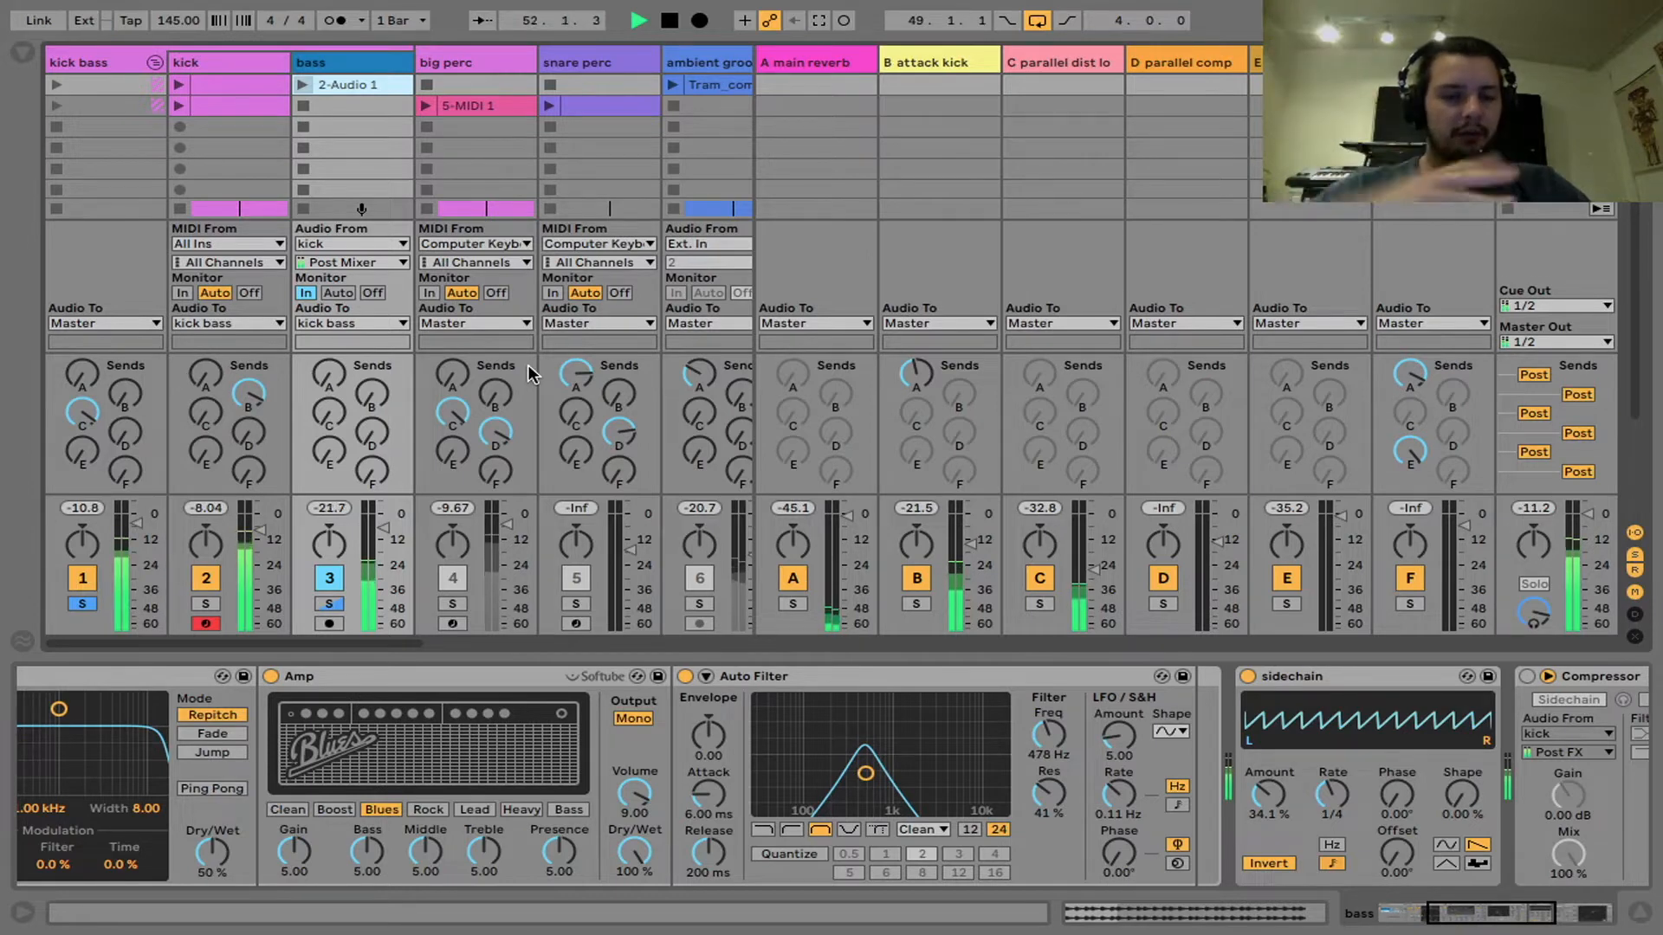
{"action": "key", "text": "space"}
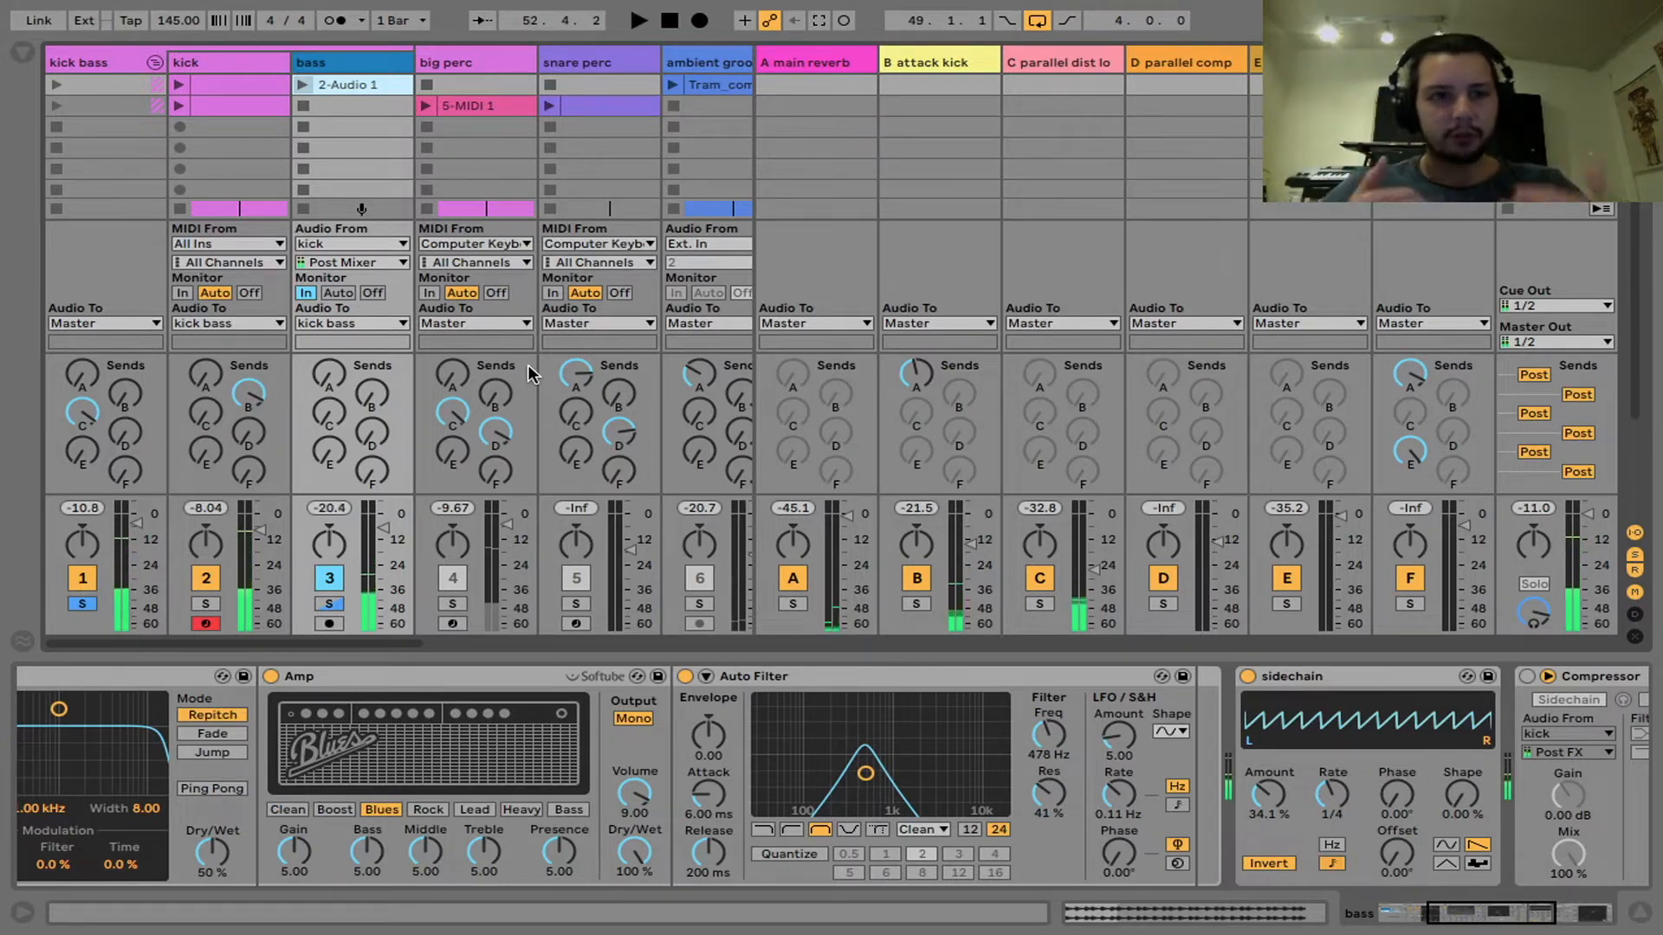
Step: Audition the loop with both the sub and rhytms chains sounding together
{"action": "scroll", "coordinate": [896, 793], "scroll_direction": "left", "scroll_amount": 5}
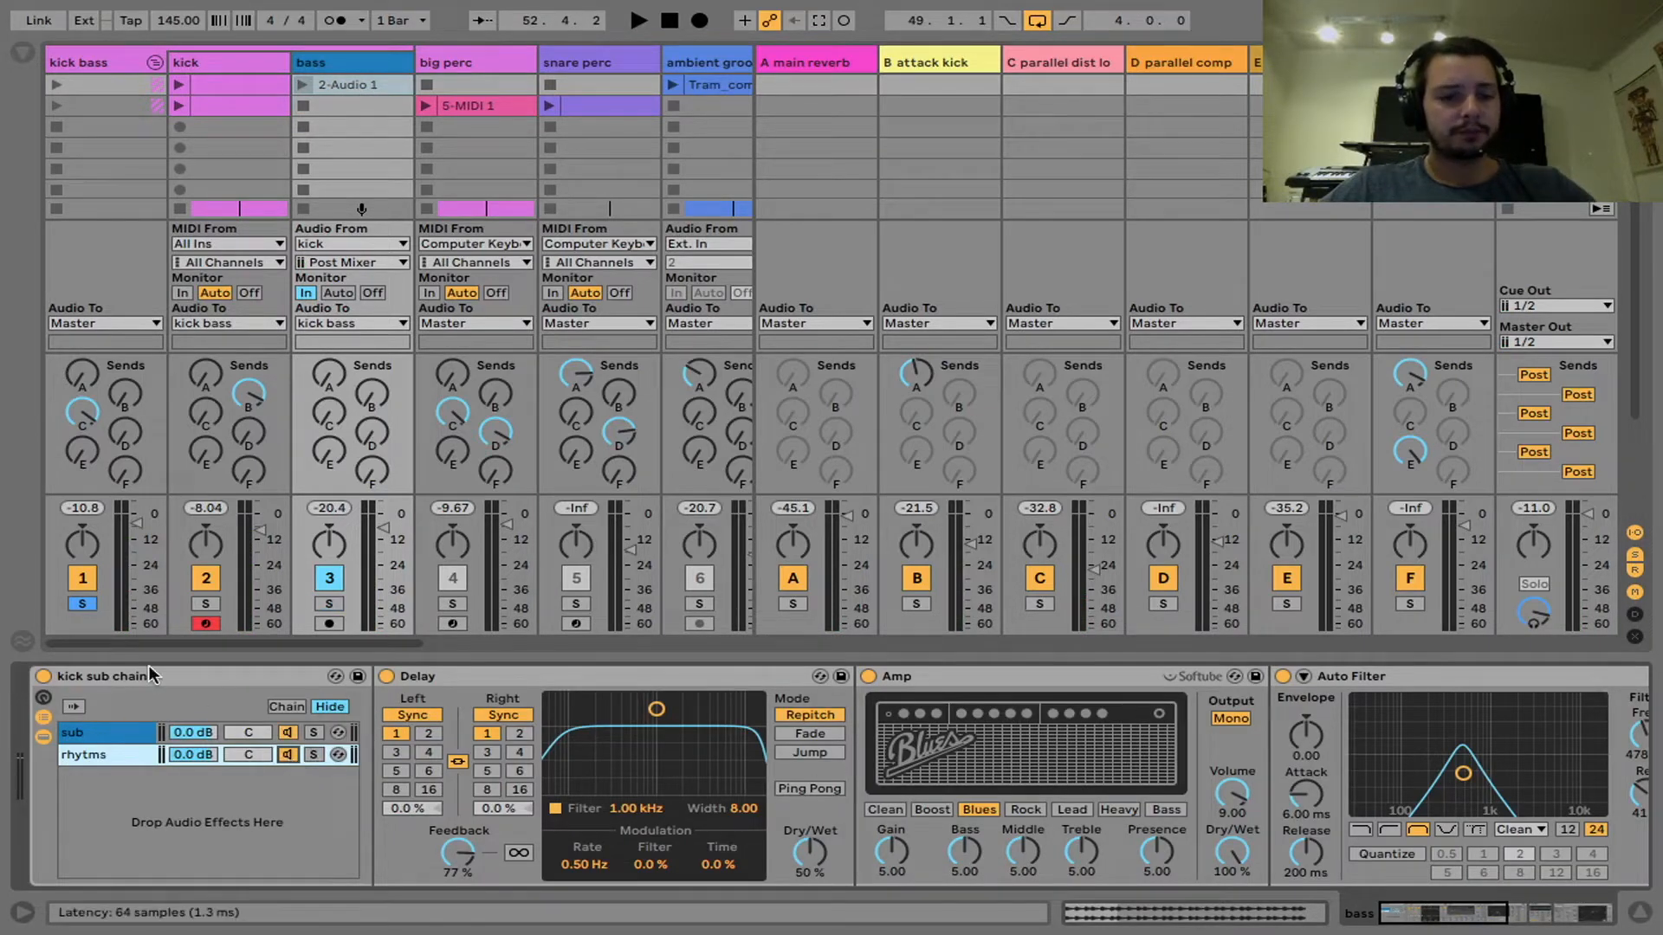
{"action": "key", "text": "space"}
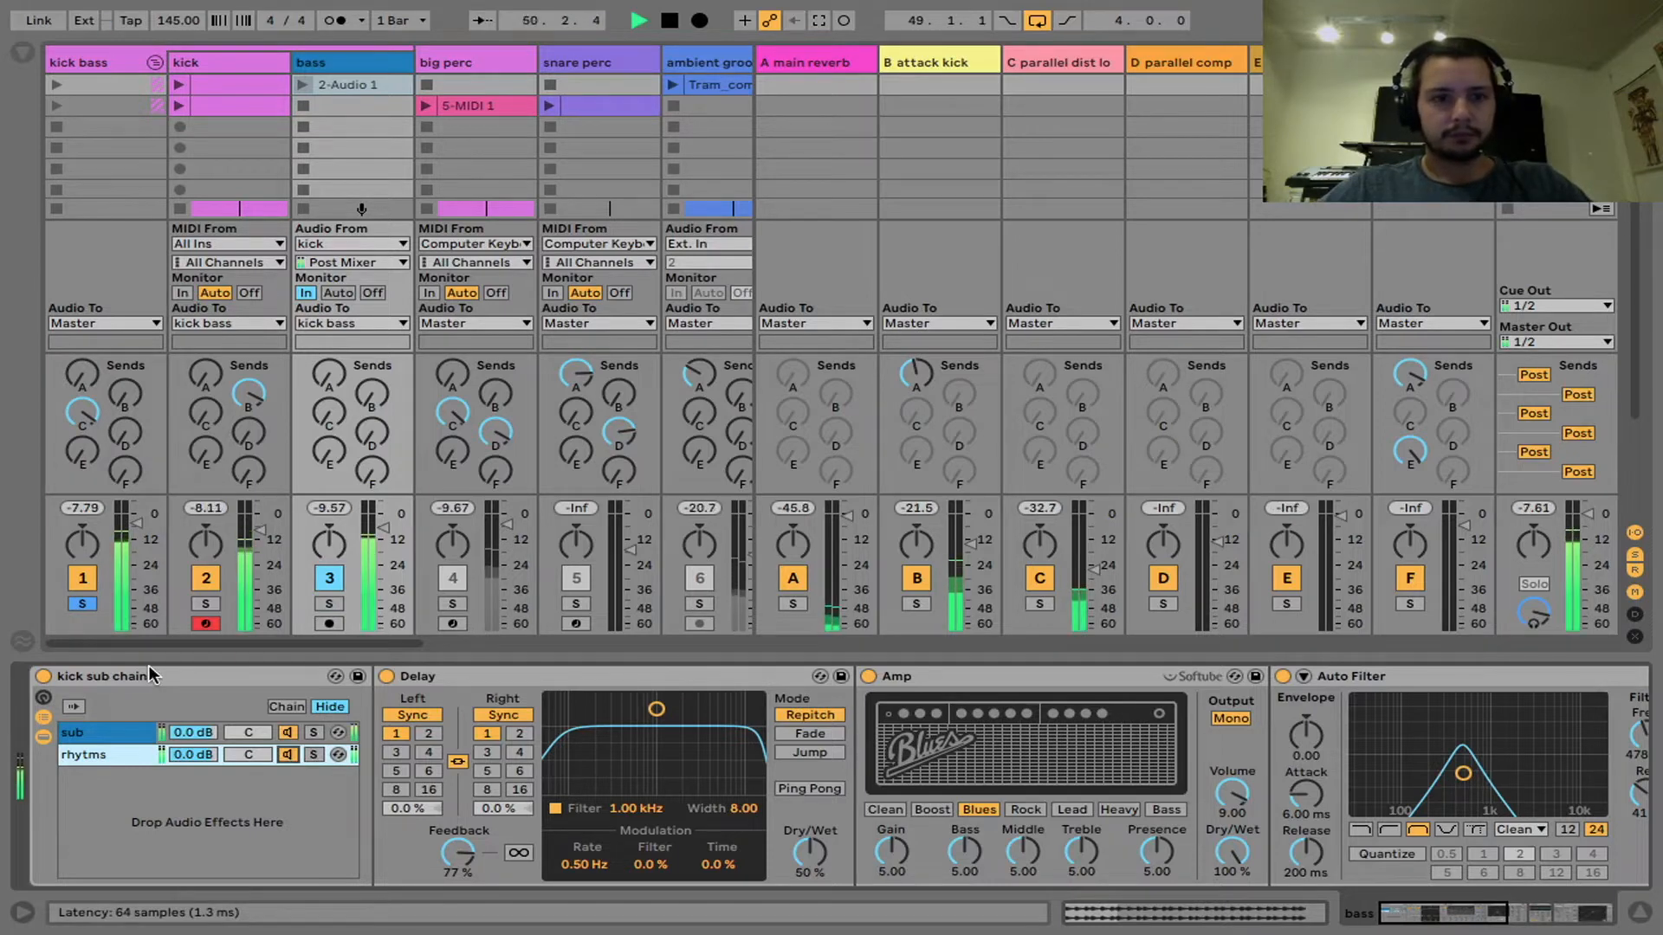
{"action": "key", "text": "space"}
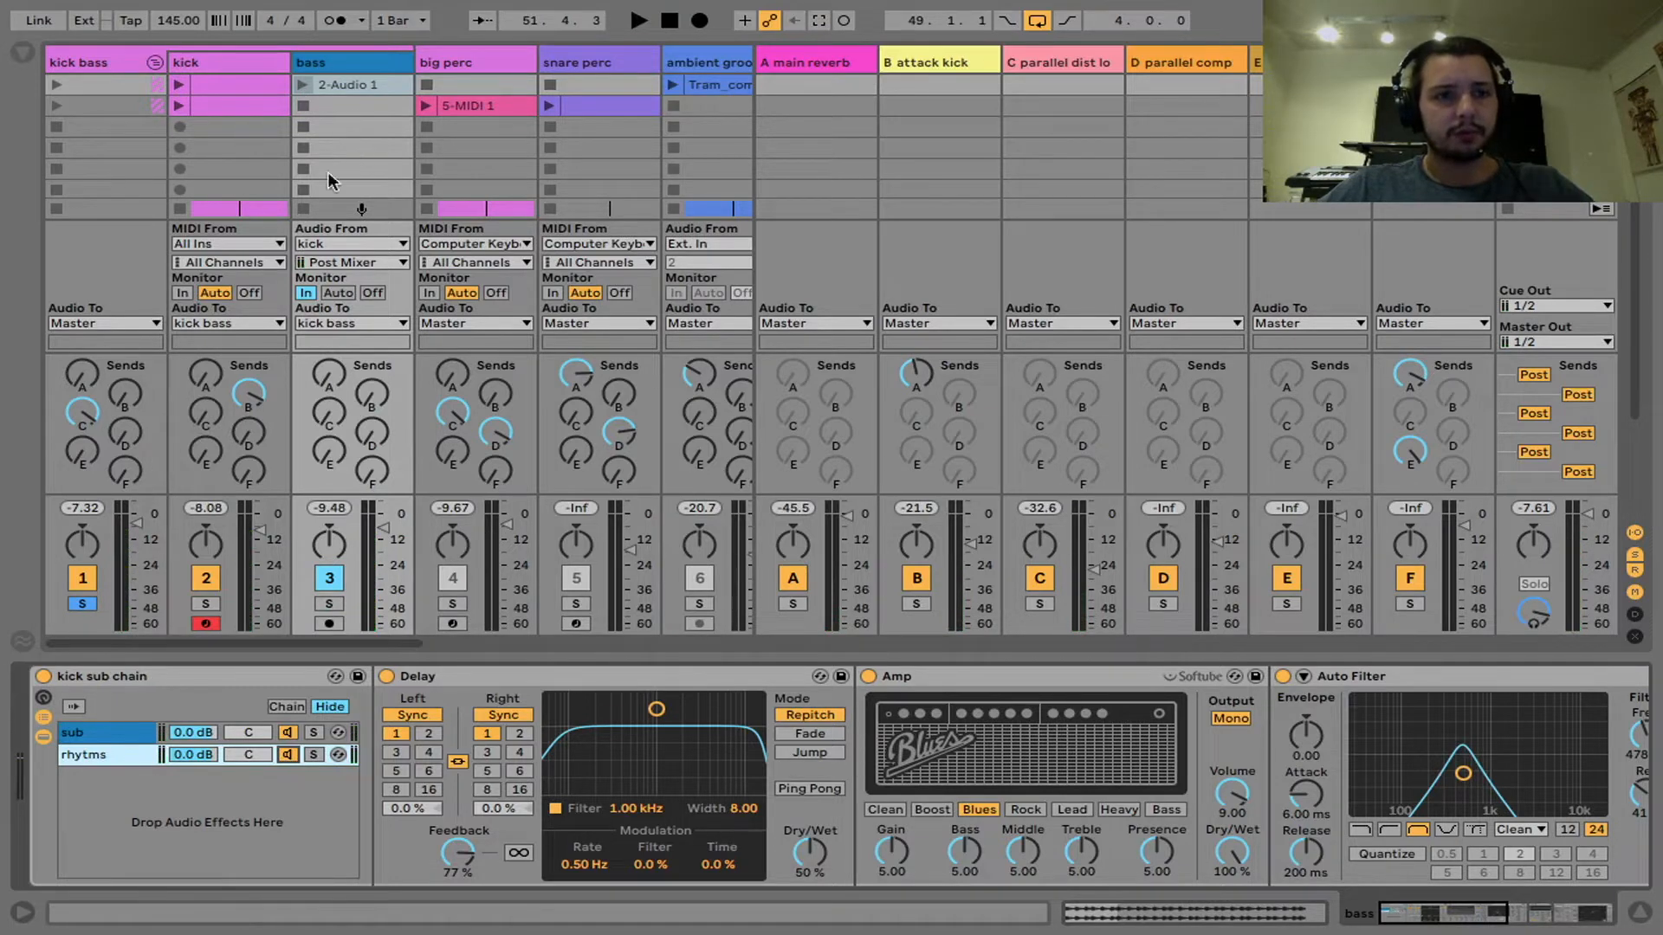
Step: Display the kick bass group's devices and audition the C parallel dist lo return soloed
{"action": "left_click", "coordinate": [108, 73]}
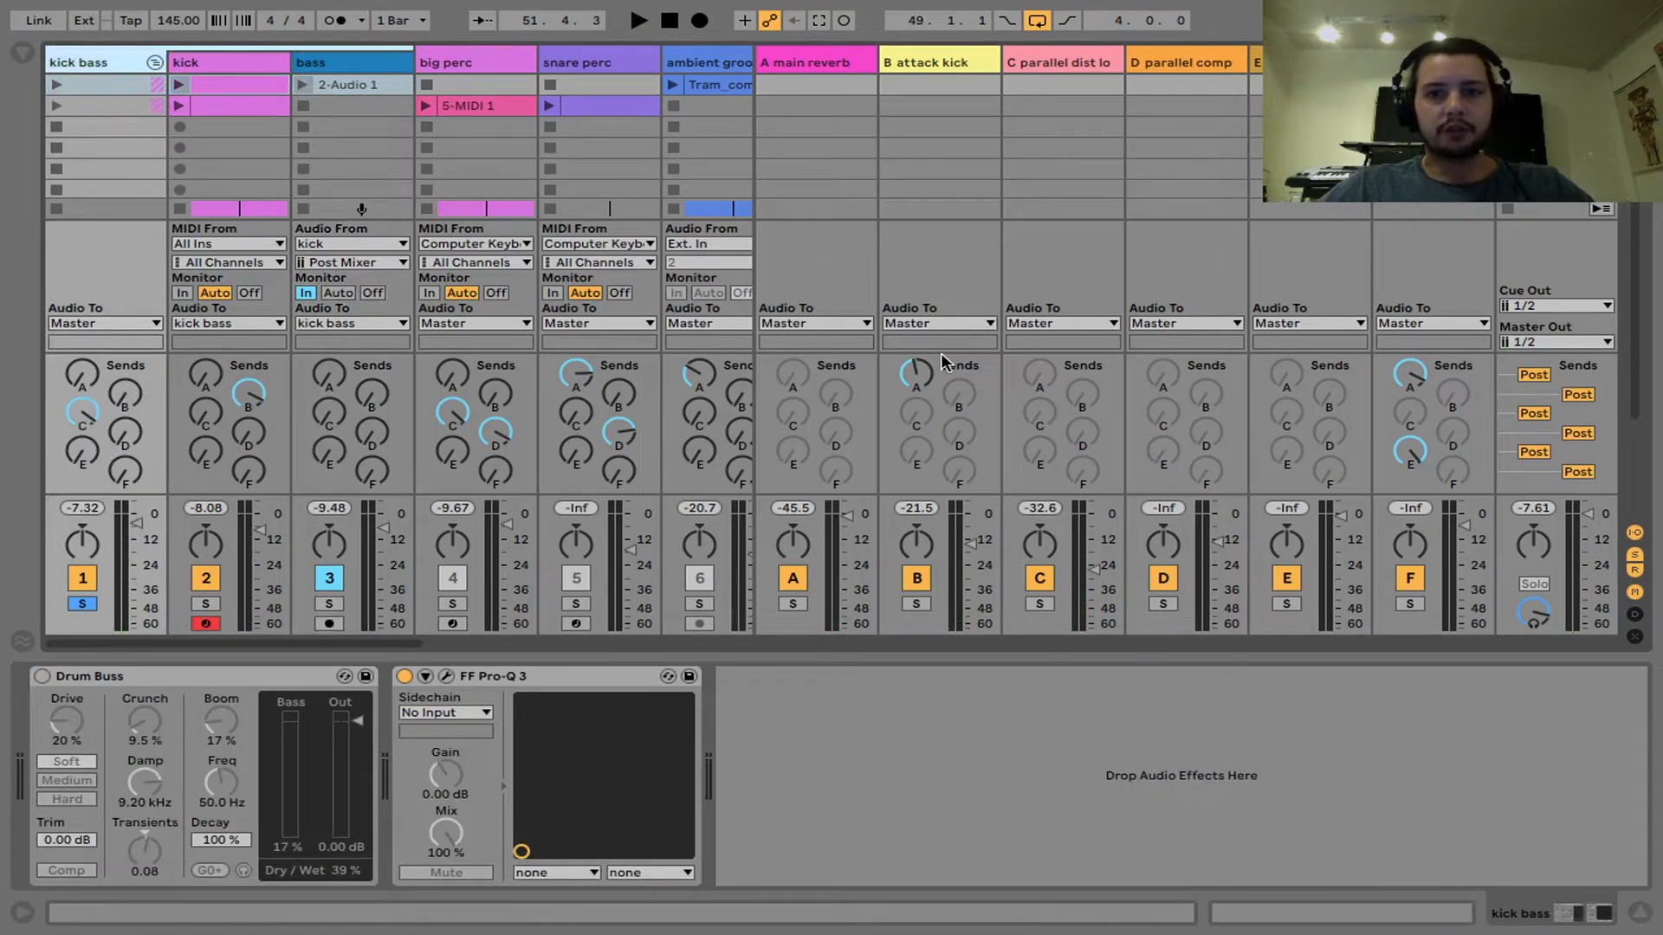
{"action": "left_click", "coordinate": [1039, 604]}
{"action": "key", "text": "space"}
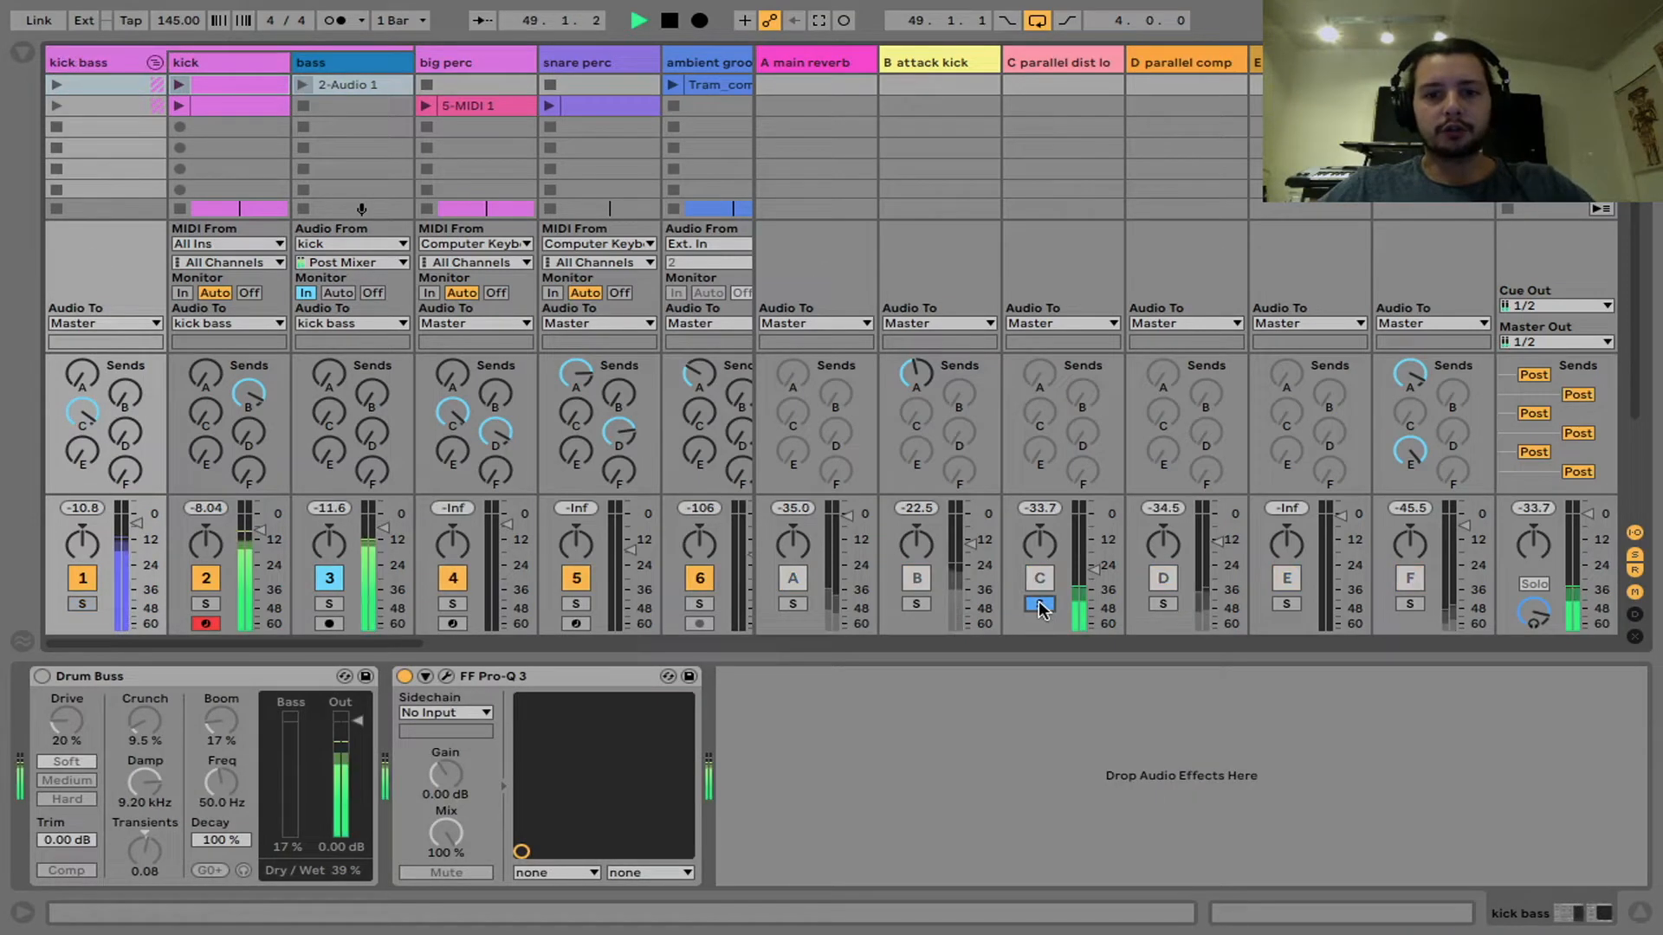
{"action": "key", "text": "space"}
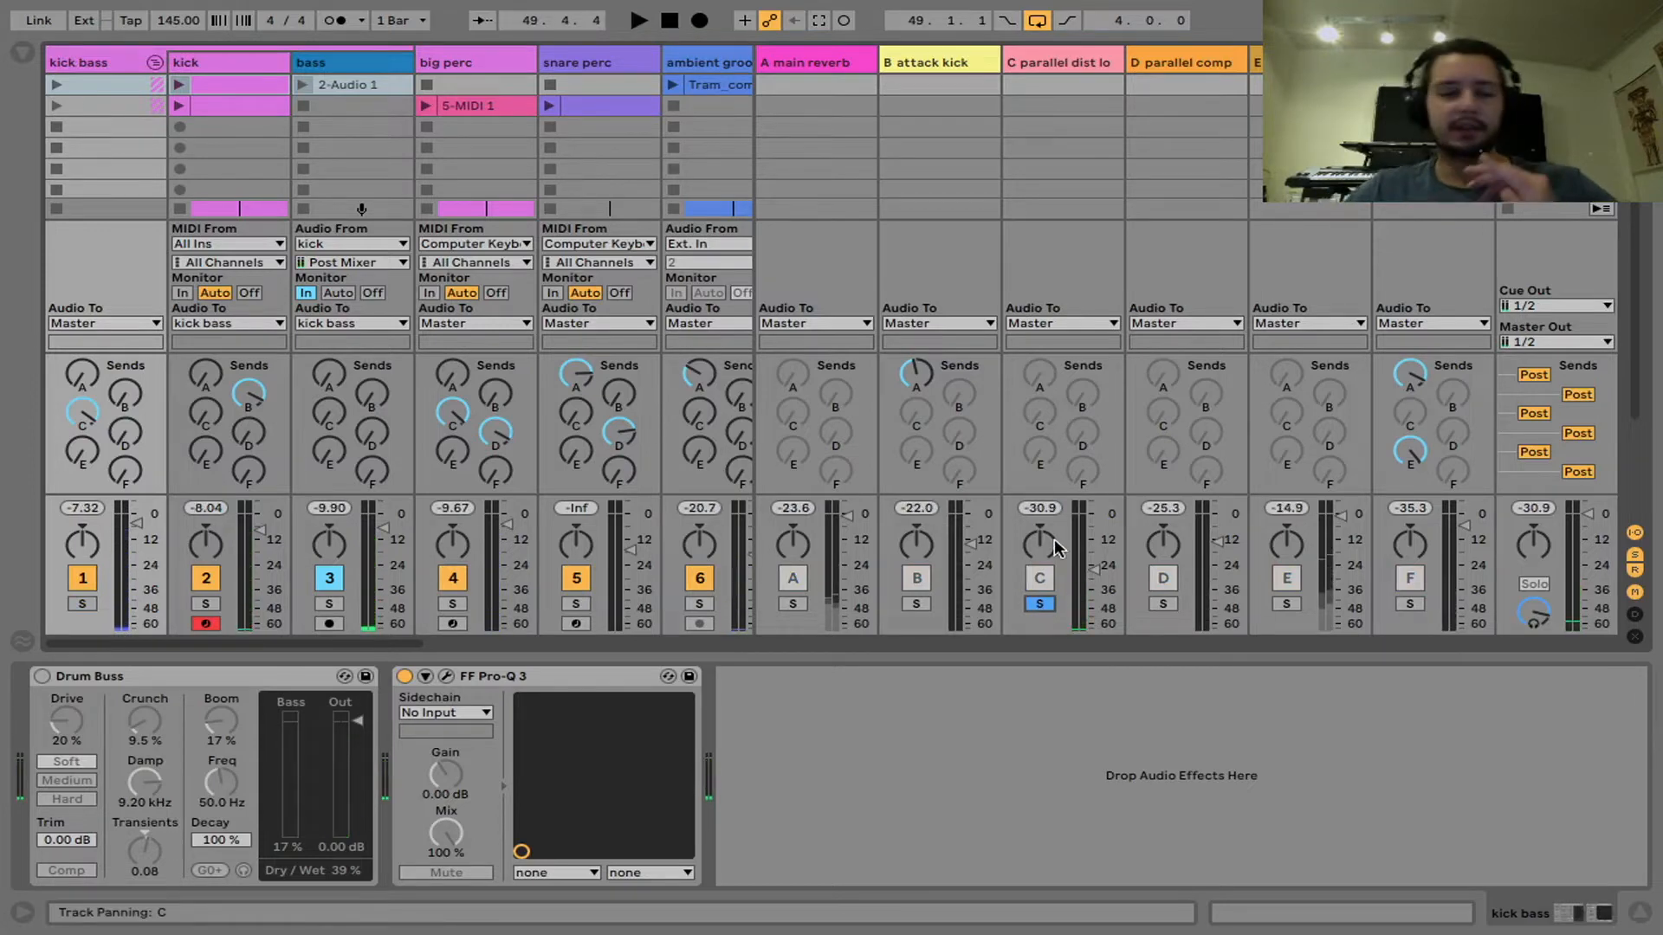
Step: Fold the kick bass group and audition the big perc track soloed over bars 49 to 53 in the Arrangement View
{"action": "left_click", "coordinate": [152, 63]}
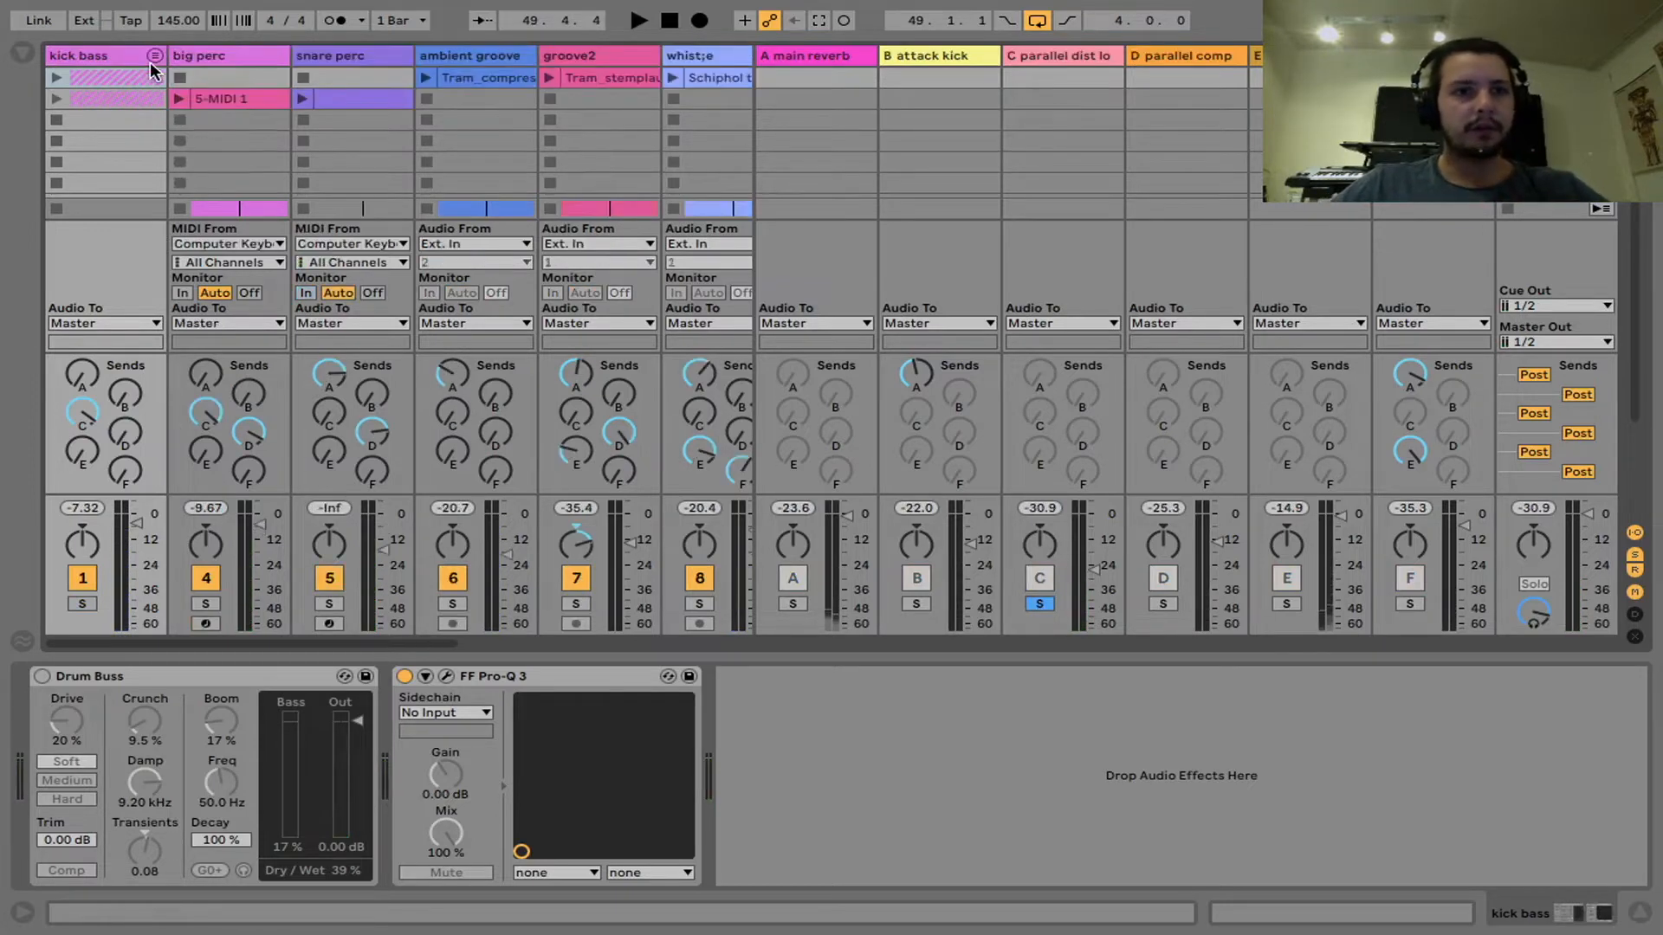
{"action": "key", "text": "Tab"}
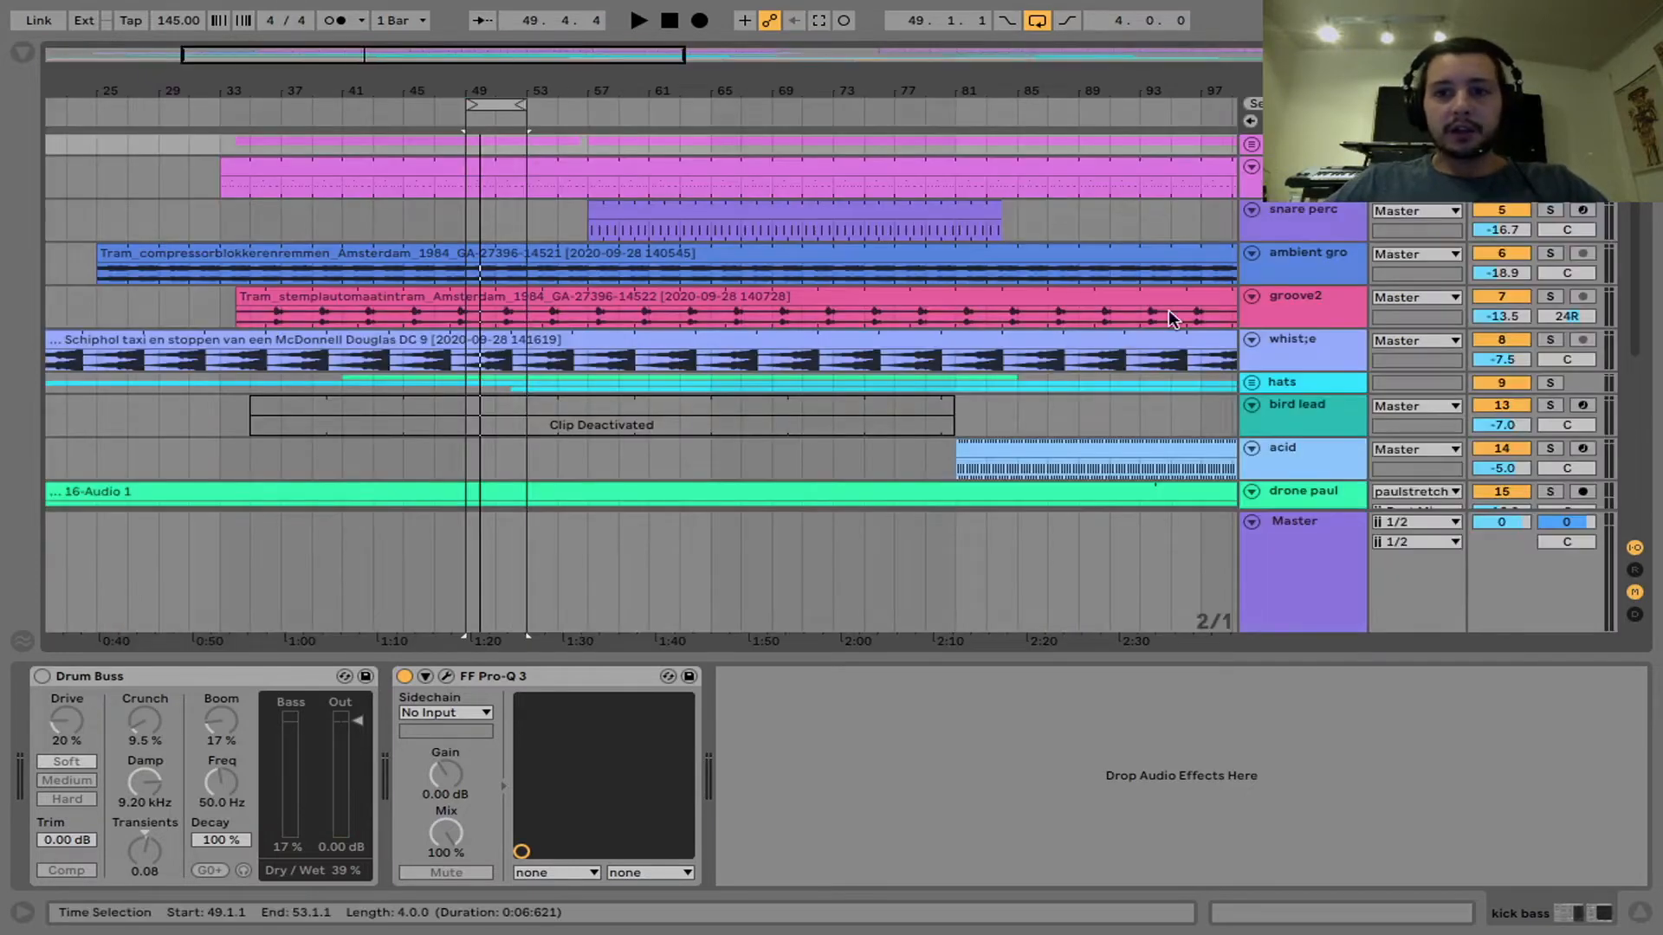
{"action": "left_click_drag", "start_coordinate": [466, 185], "coordinate": [515, 190]}
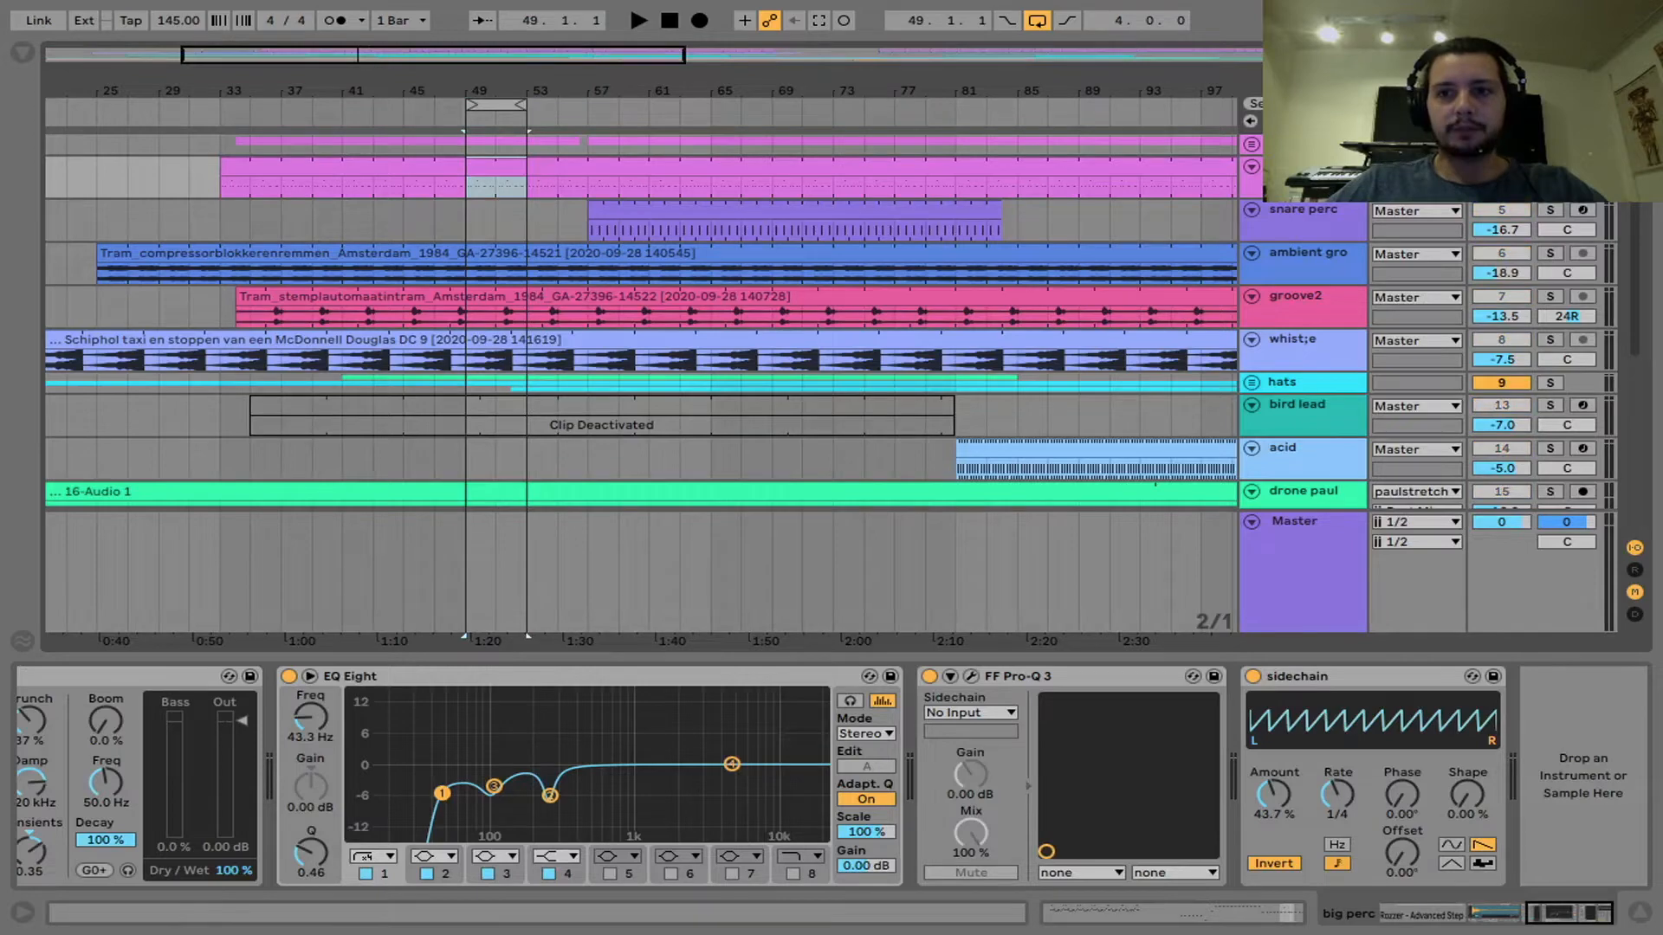
{"action": "key", "text": "space"}
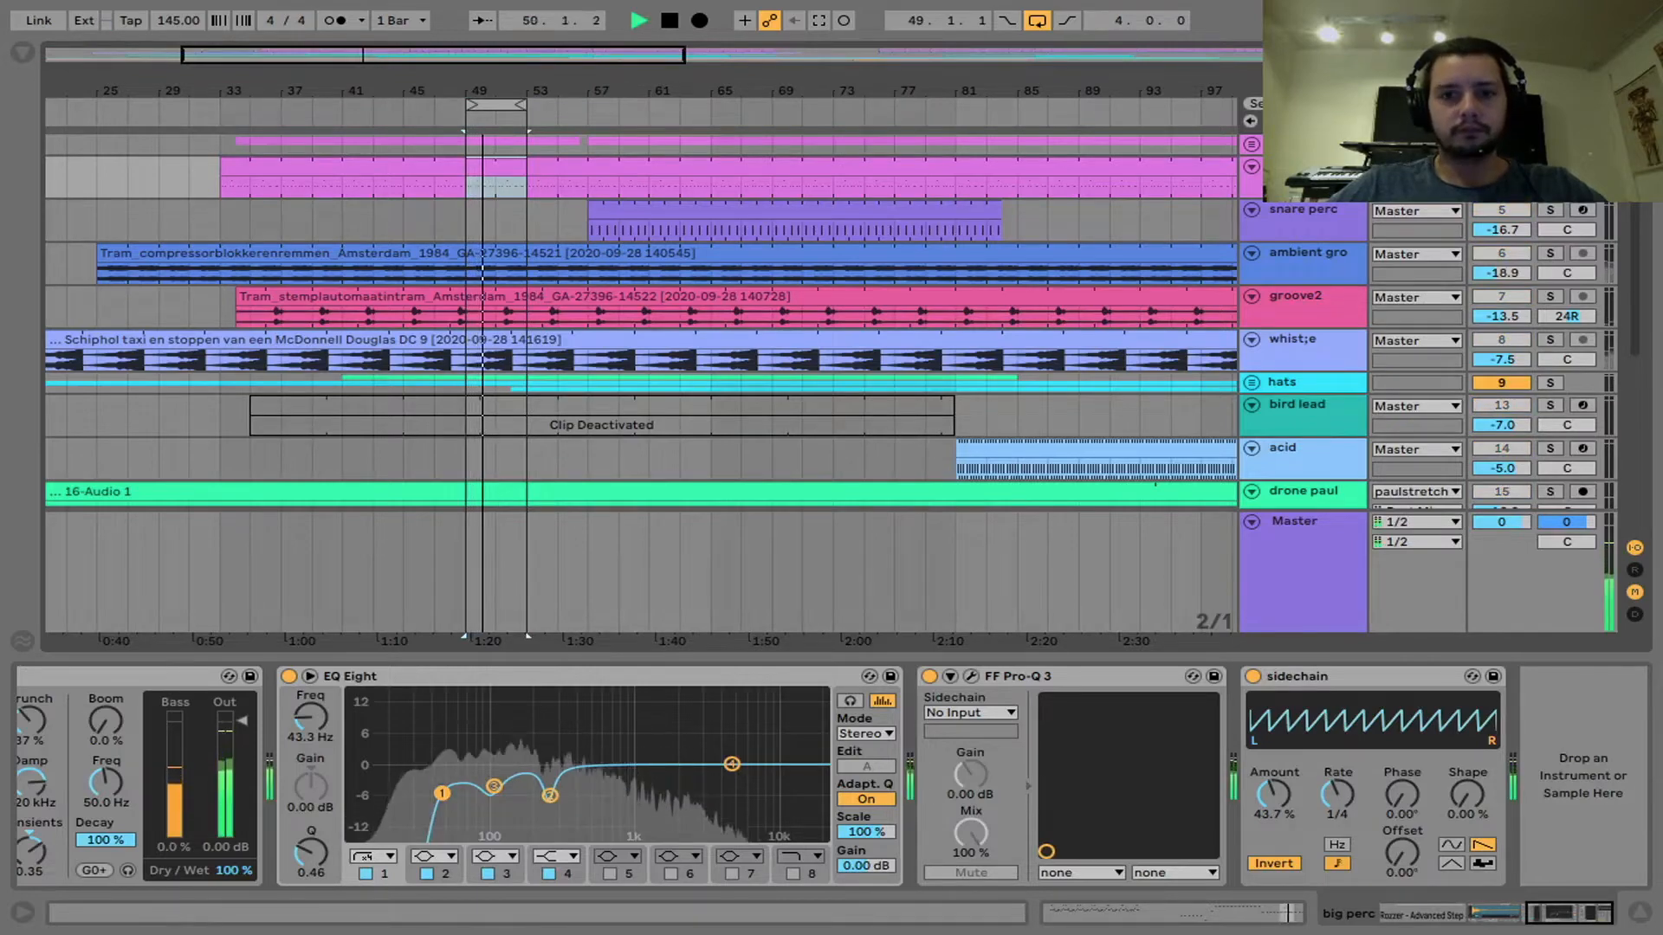
{"action": "key", "text": "space"}
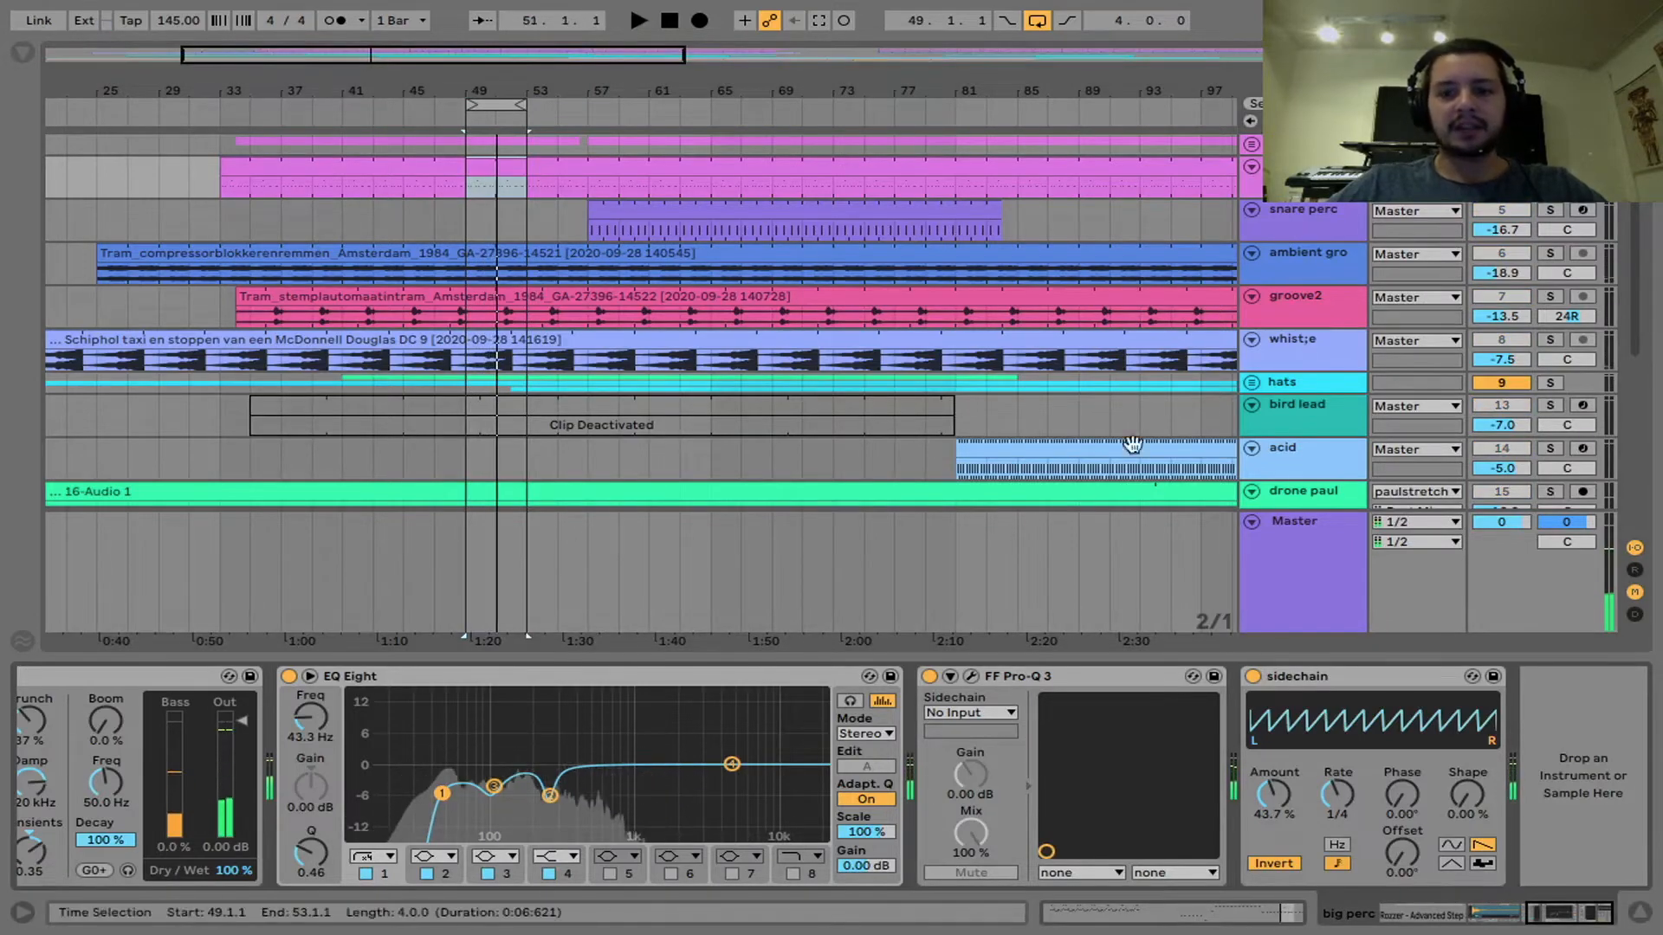
Step: Examine the cell door sample loaded in the big perc track's sampler
{"action": "scroll", "coordinate": [1047, 747], "scroll_direction": "up", "scroll_amount": 10}
{"action": "scroll", "coordinate": [1047, 747], "scroll_direction": "up", "scroll_amount": 1}
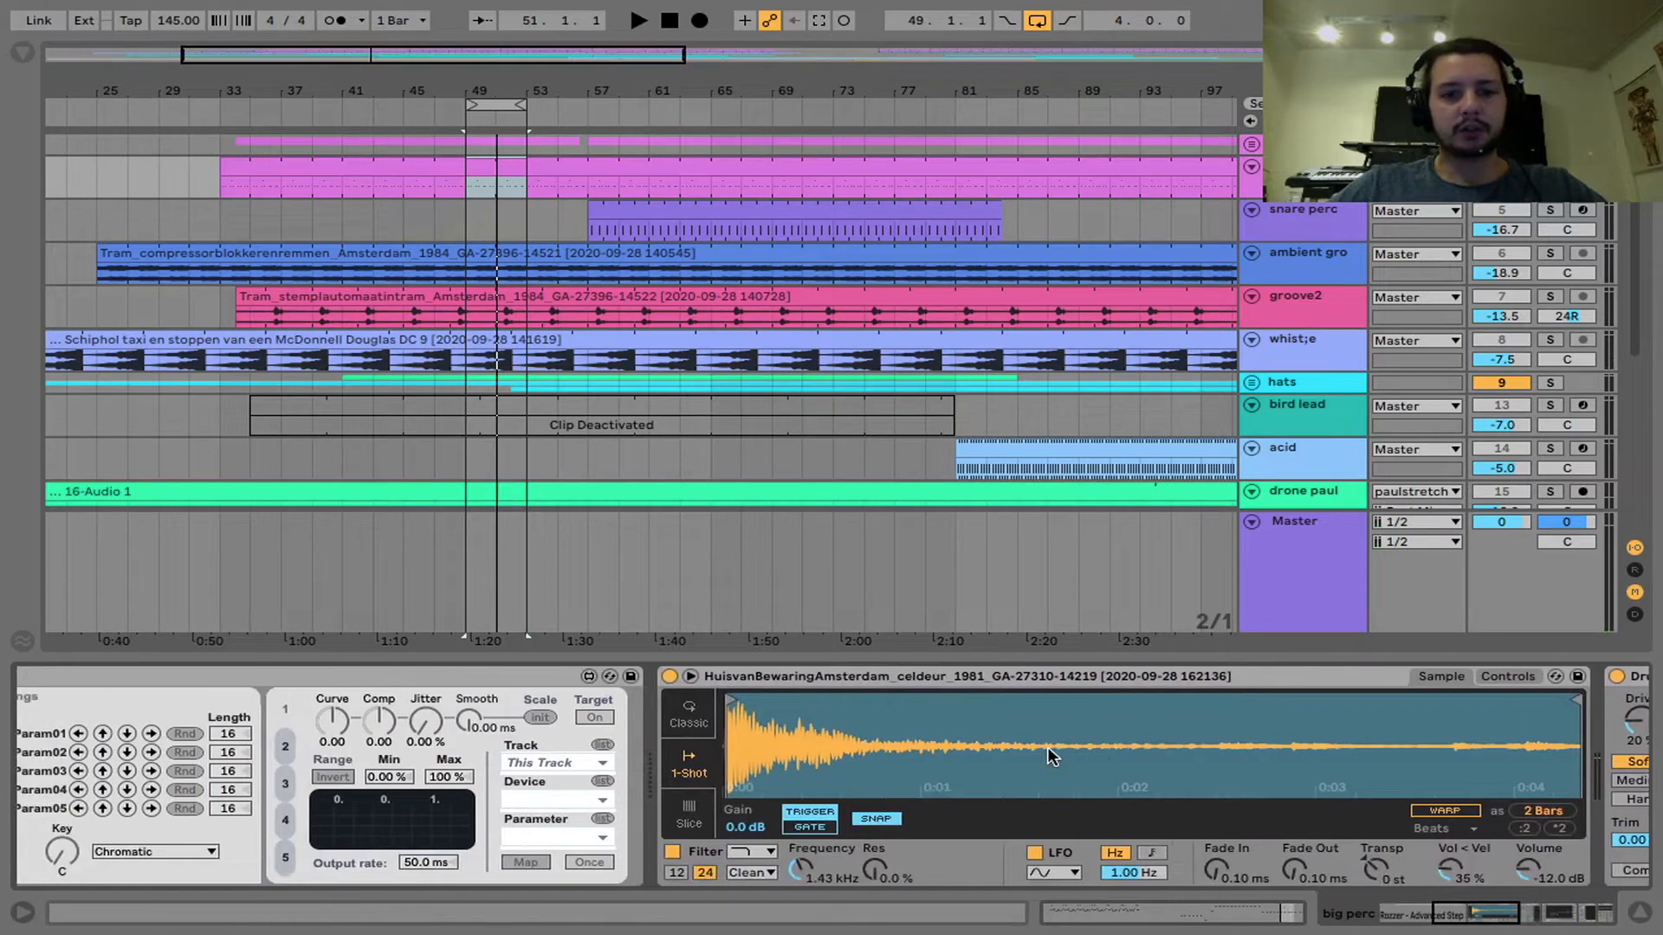
{"action": "scroll", "coordinate": [1094, 348], "scroll_direction": "down", "scroll_amount": 5}
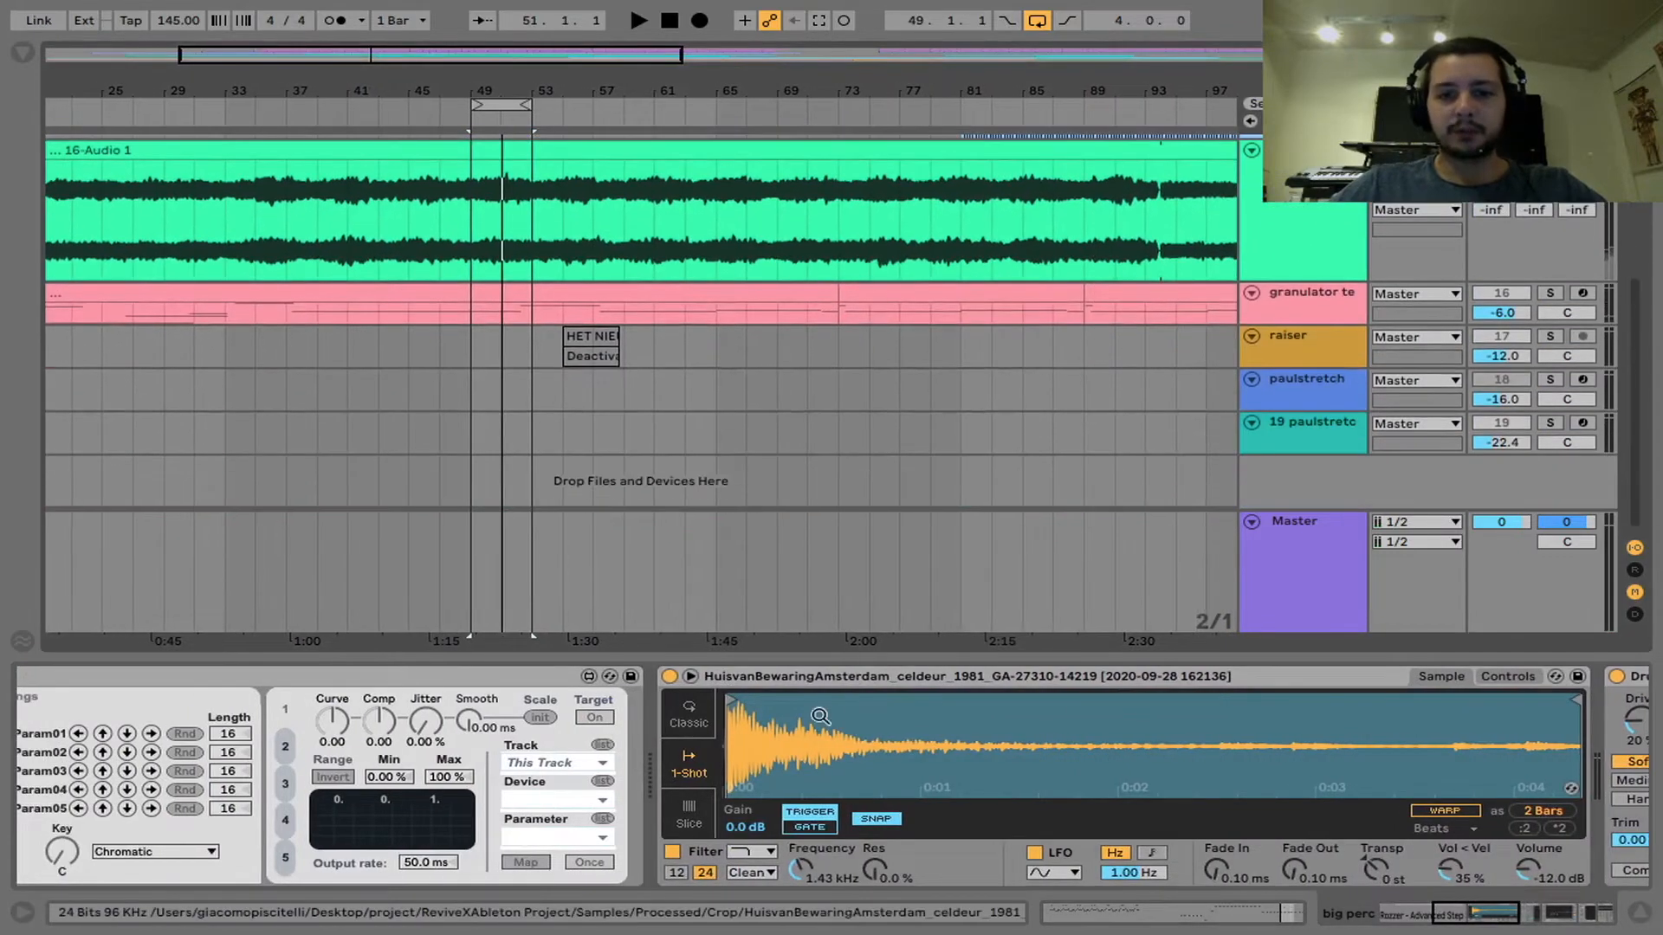
Step: Find the original HuisvanBewaringAmsterdam_celdeur_1981_GA-27310-14219.wav recording in the browser's samples folder, widening the browser to read the file names
{"action": "left_click", "coordinate": [23, 54]}
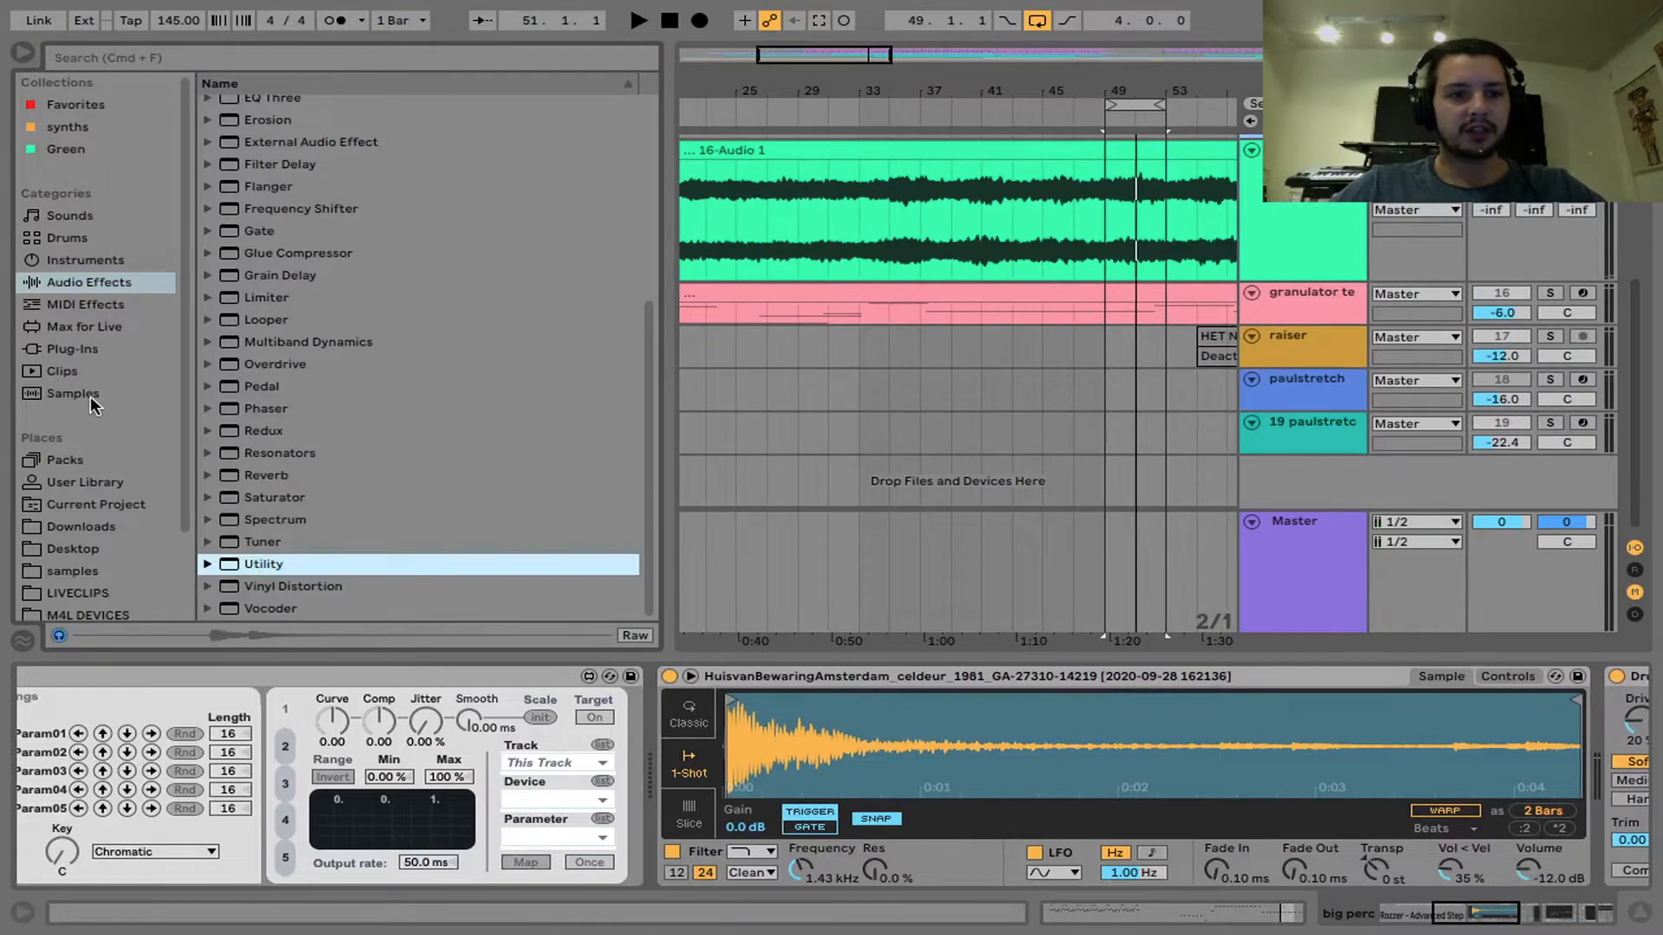
{"action": "scroll", "coordinate": [103, 398], "scroll_direction": "down", "scroll_amount": 3}
{"action": "left_click", "coordinate": [83, 472]}
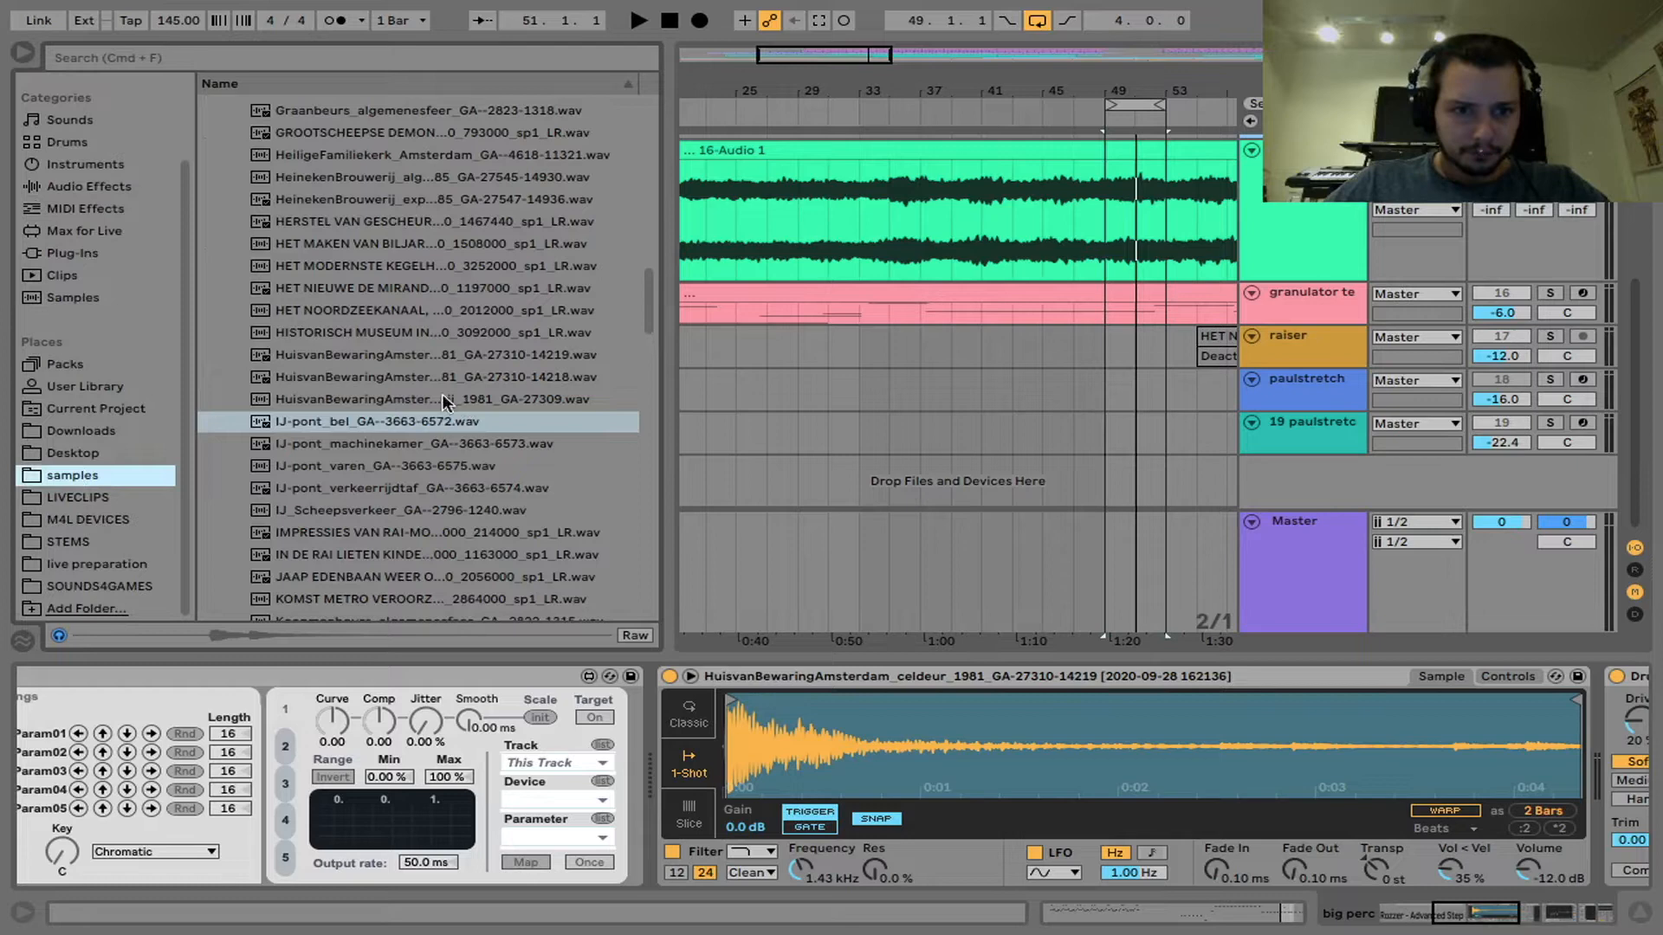
{"action": "left_click_drag", "start_coordinate": [665, 313], "coordinate": [741, 316]}
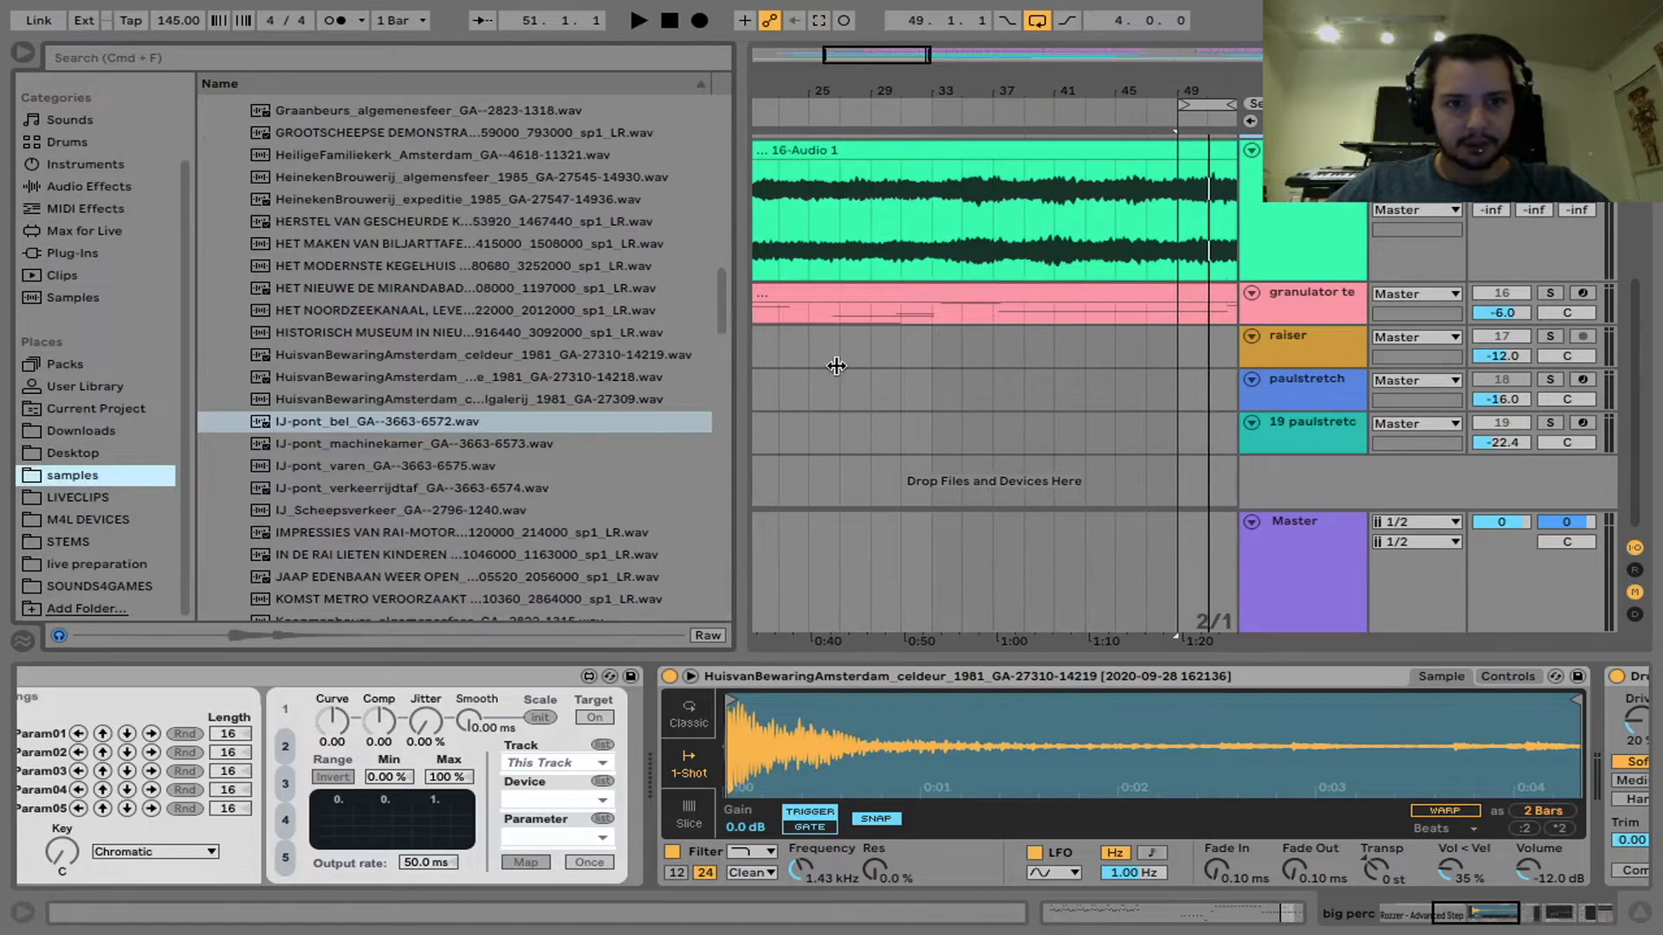
{"action": "left_click", "coordinate": [436, 356]}
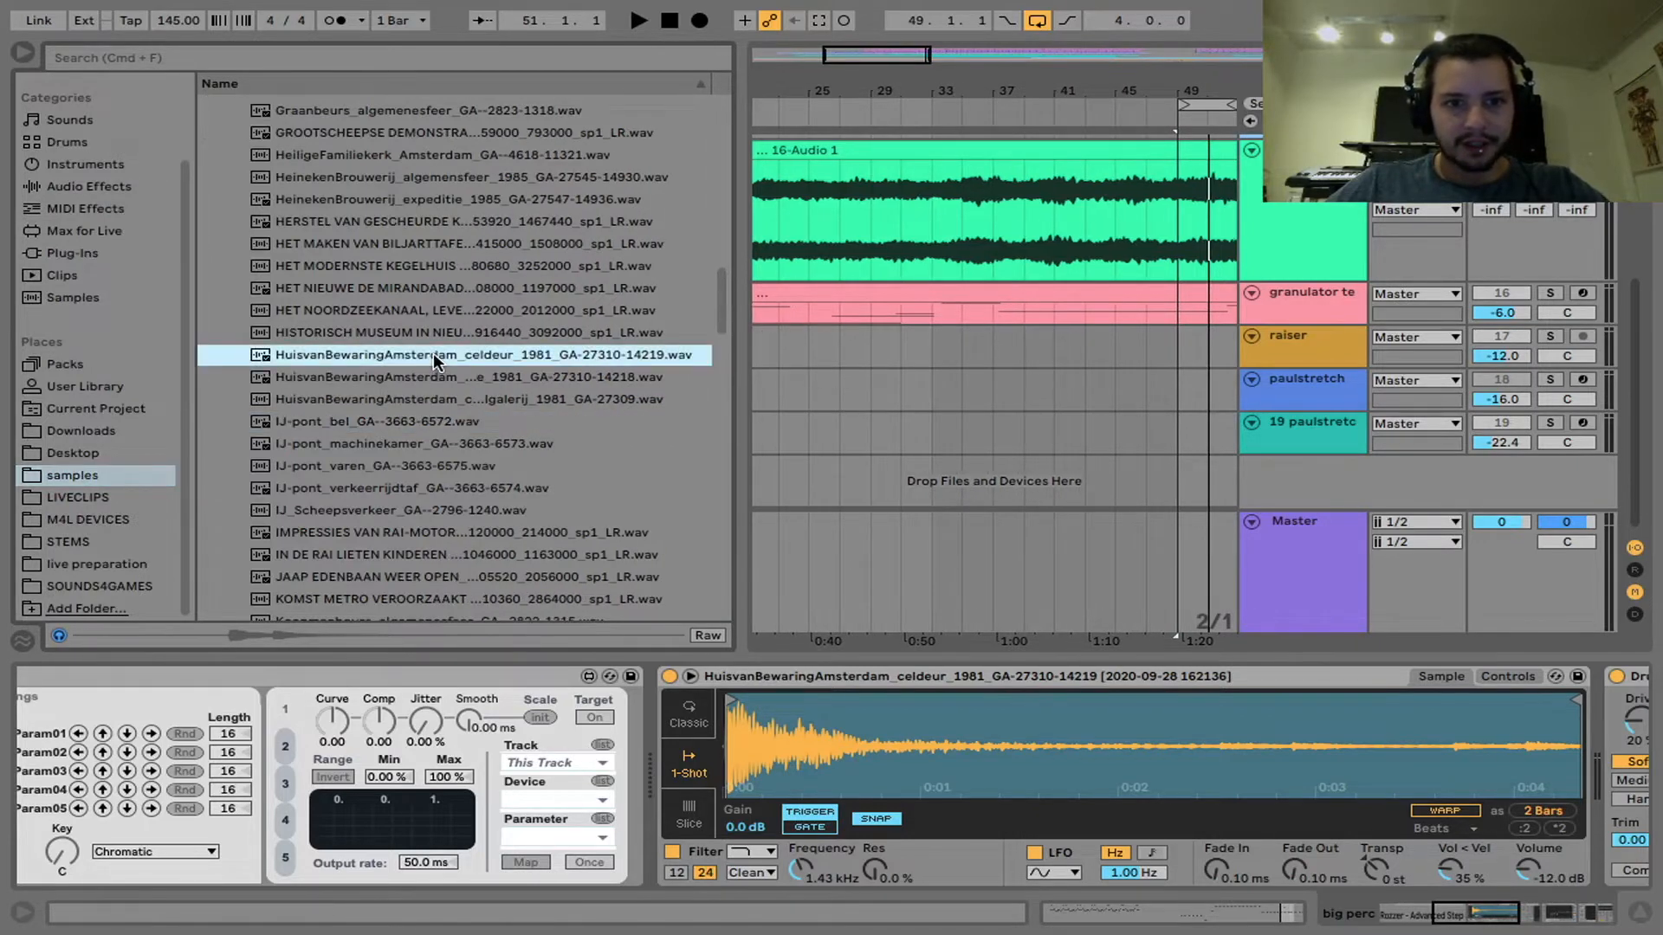
Step: Place the original celdeur recording on a new audio track, solo it and audition it from bar 67
{"action": "left_click_drag", "start_coordinate": [413, 352], "coordinate": [883, 481]}
{"action": "scroll", "coordinate": [974, 419], "scroll_direction": "right", "scroll_amount": 5}
{"action": "left_click", "coordinate": [1555, 365]}
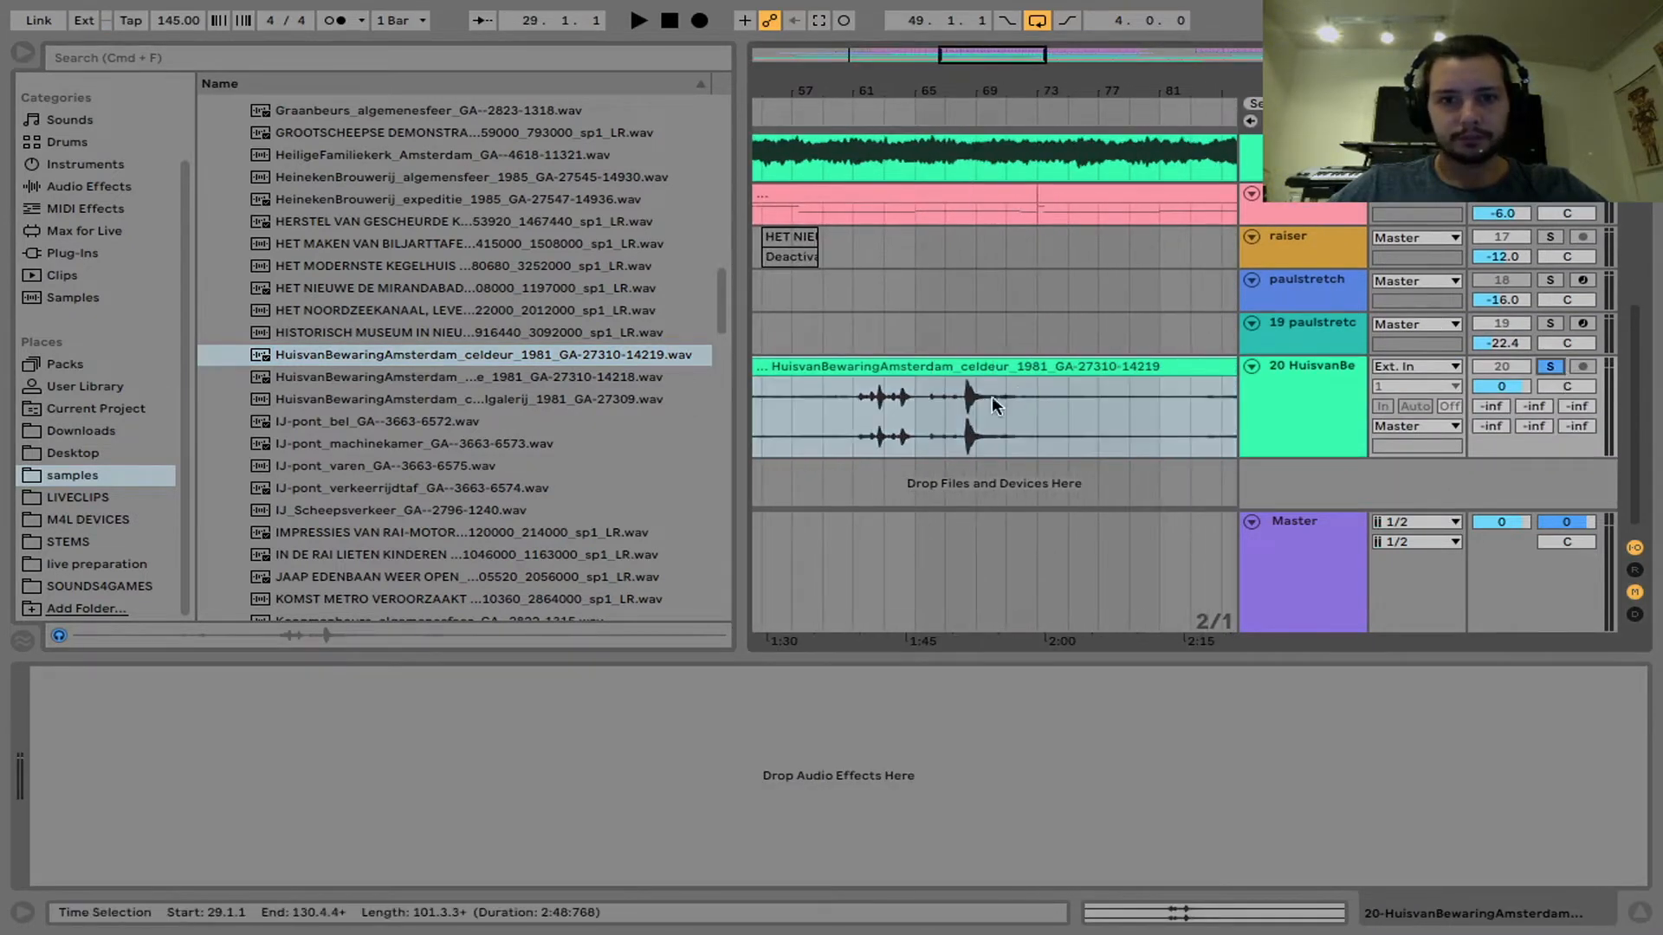
{"action": "left_click", "coordinate": [941, 409]}
{"action": "left_click", "coordinate": [941, 409]}
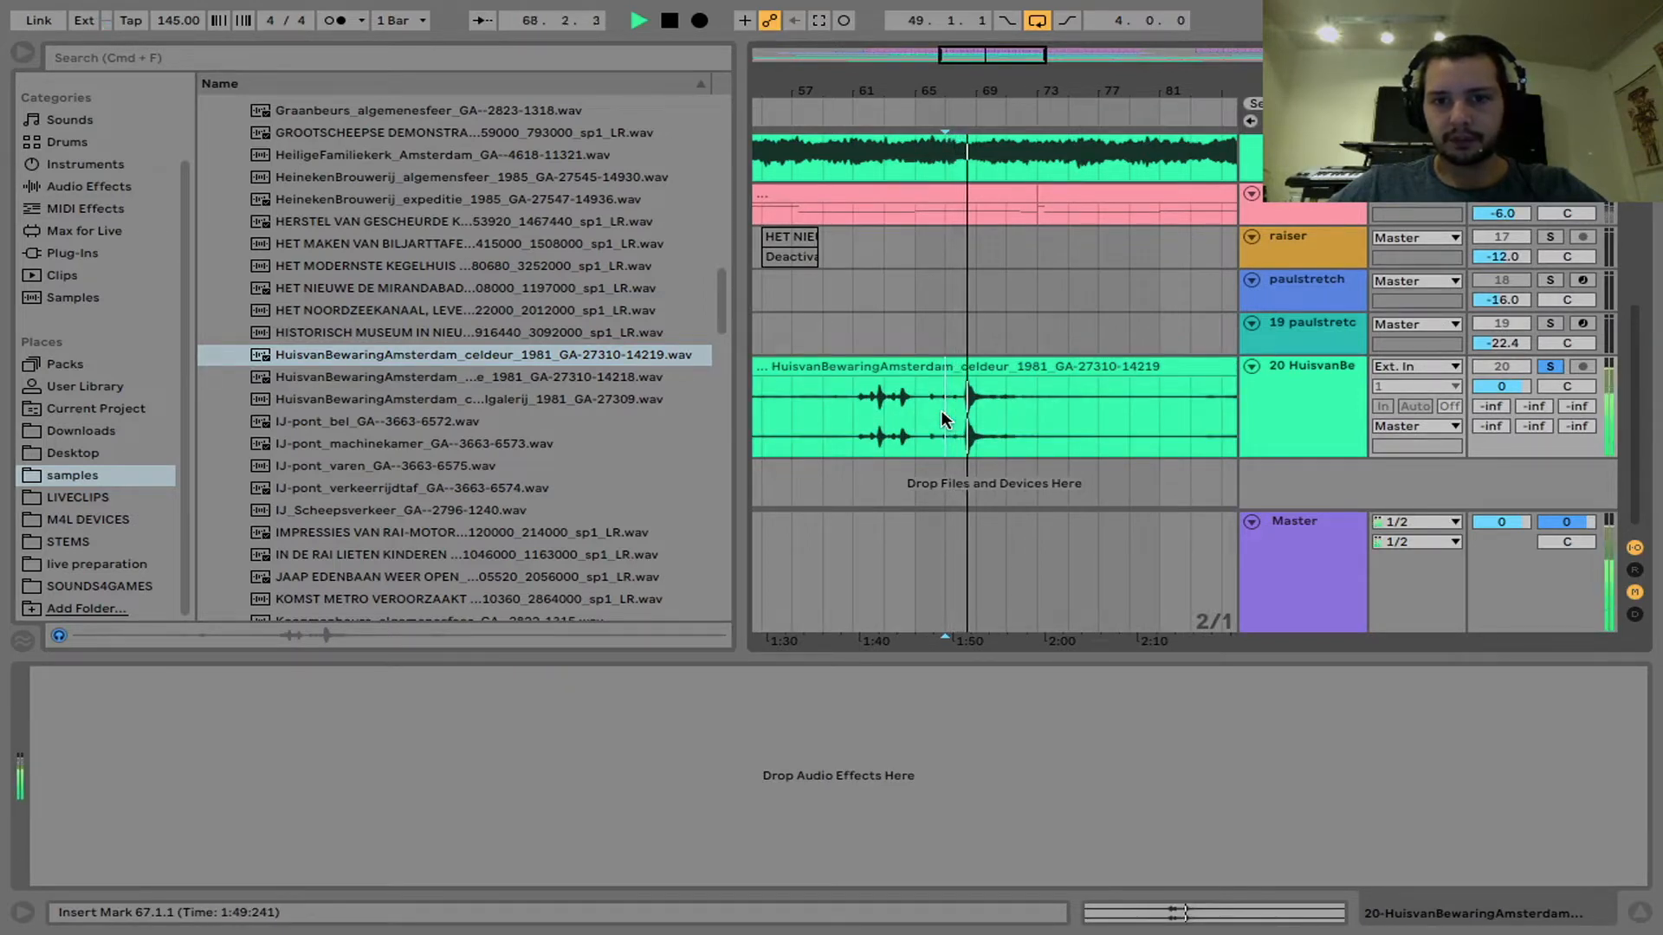
{"action": "key", "text": "space"}
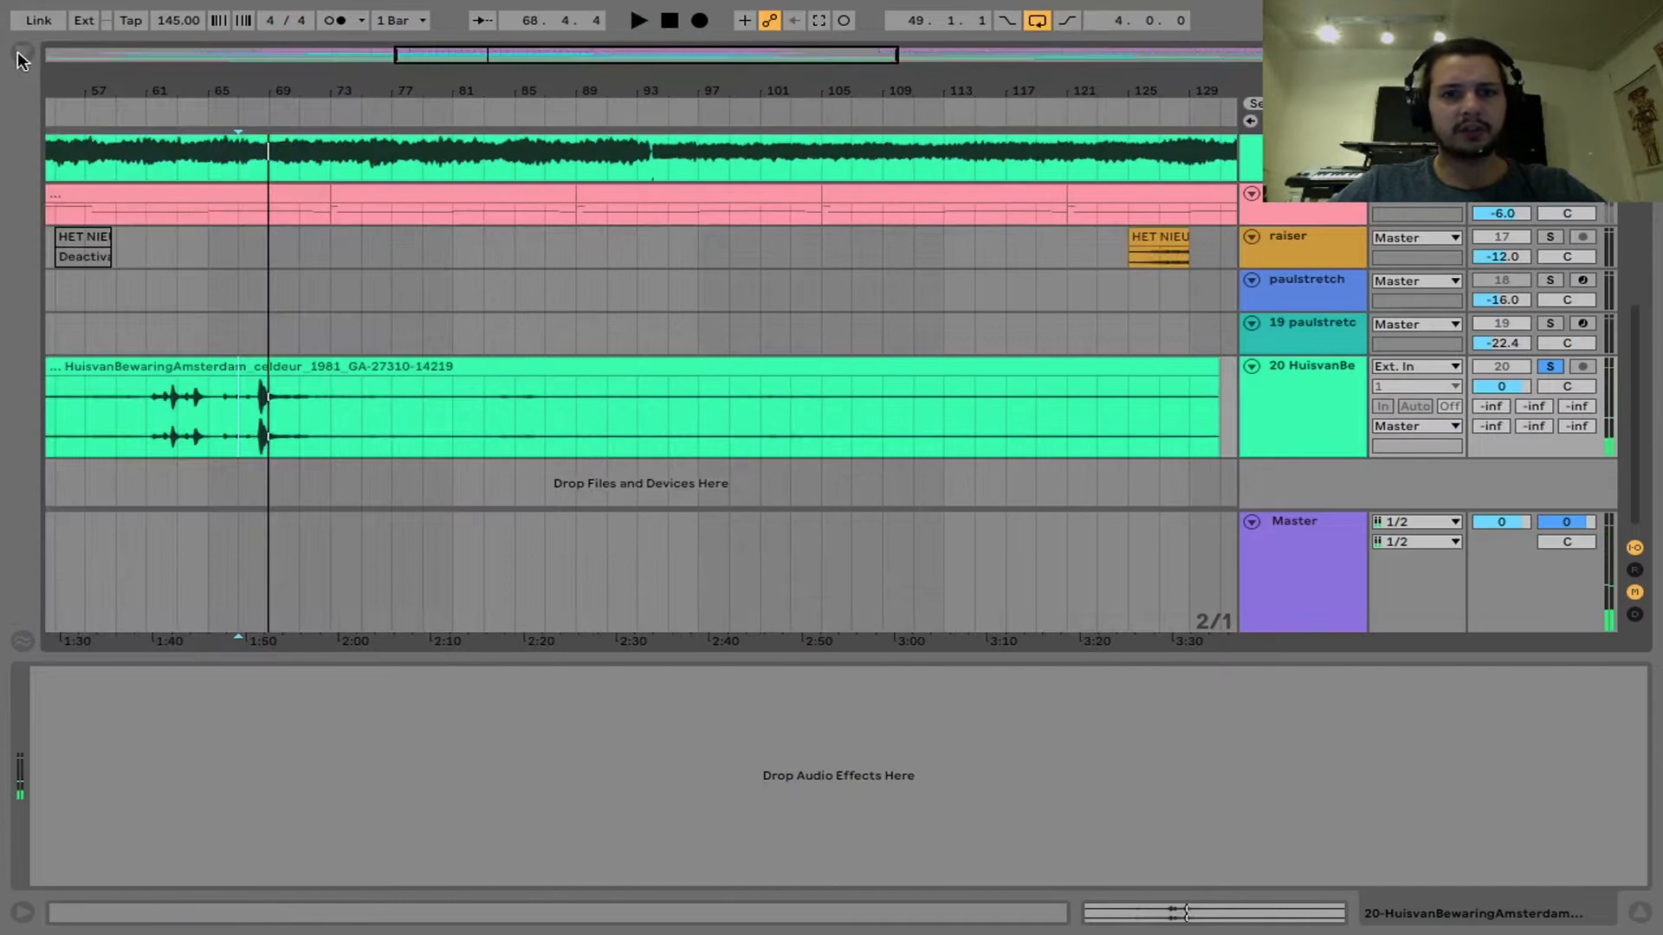
Step: Hide the browser, delete the celdeur clip from its track and turn off that track's solo
{"action": "left_click", "coordinate": [23, 52]}
{"action": "left_click", "coordinate": [429, 370]}
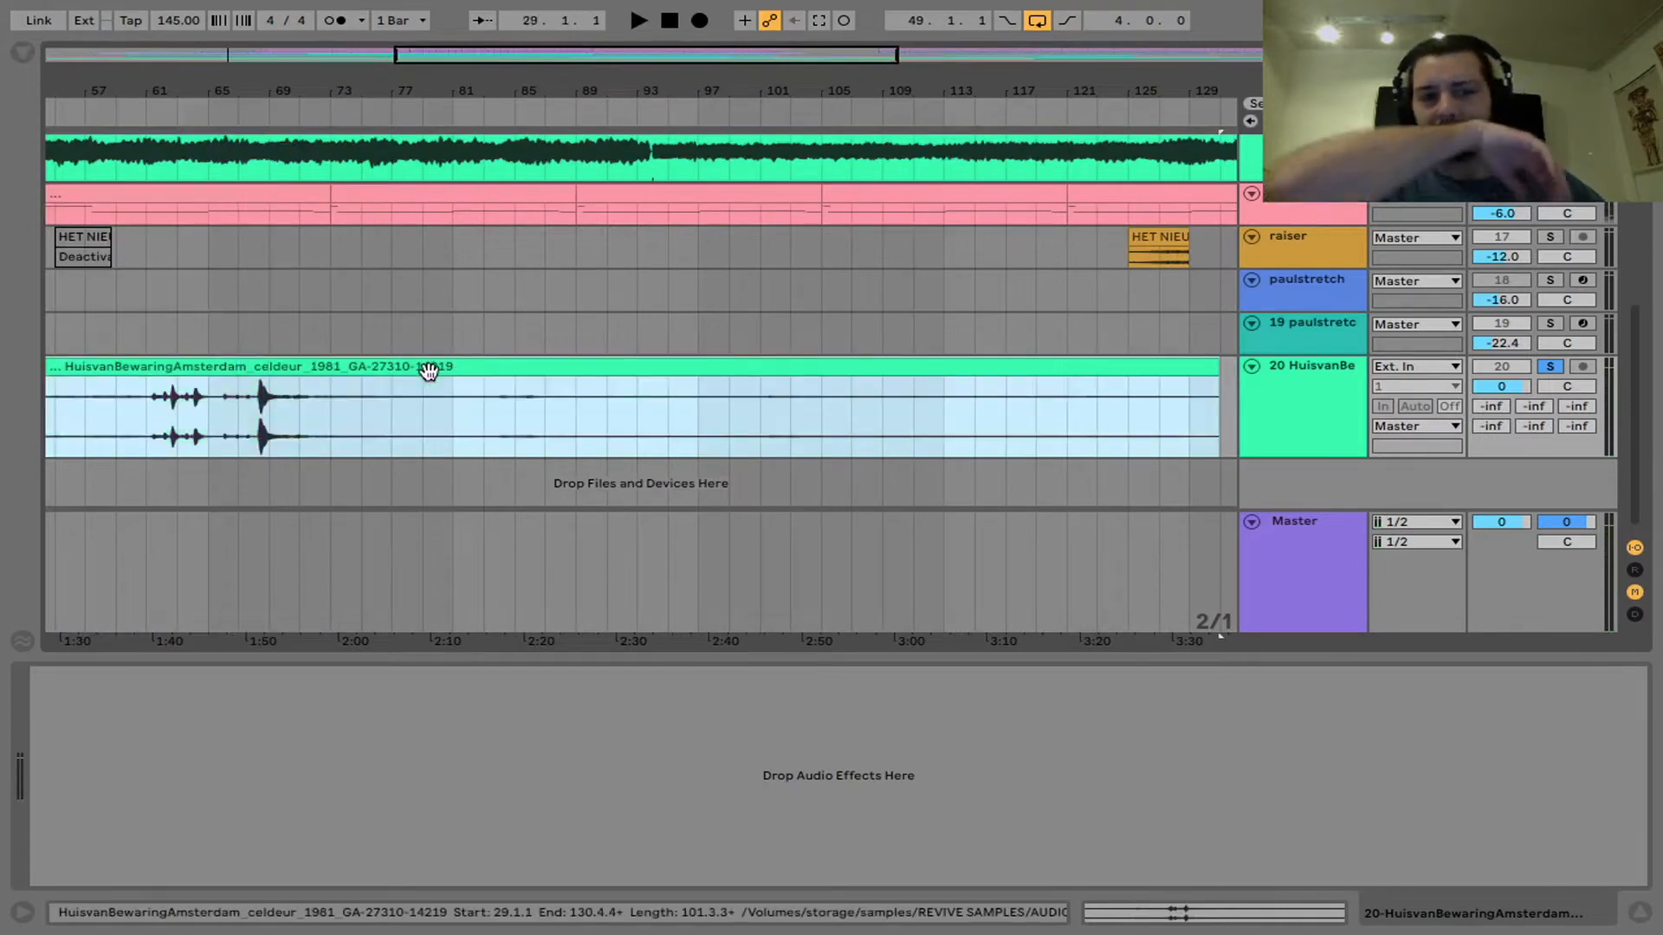
{"action": "scroll", "coordinate": [427, 371], "scroll_direction": "left", "scroll_amount": 5}
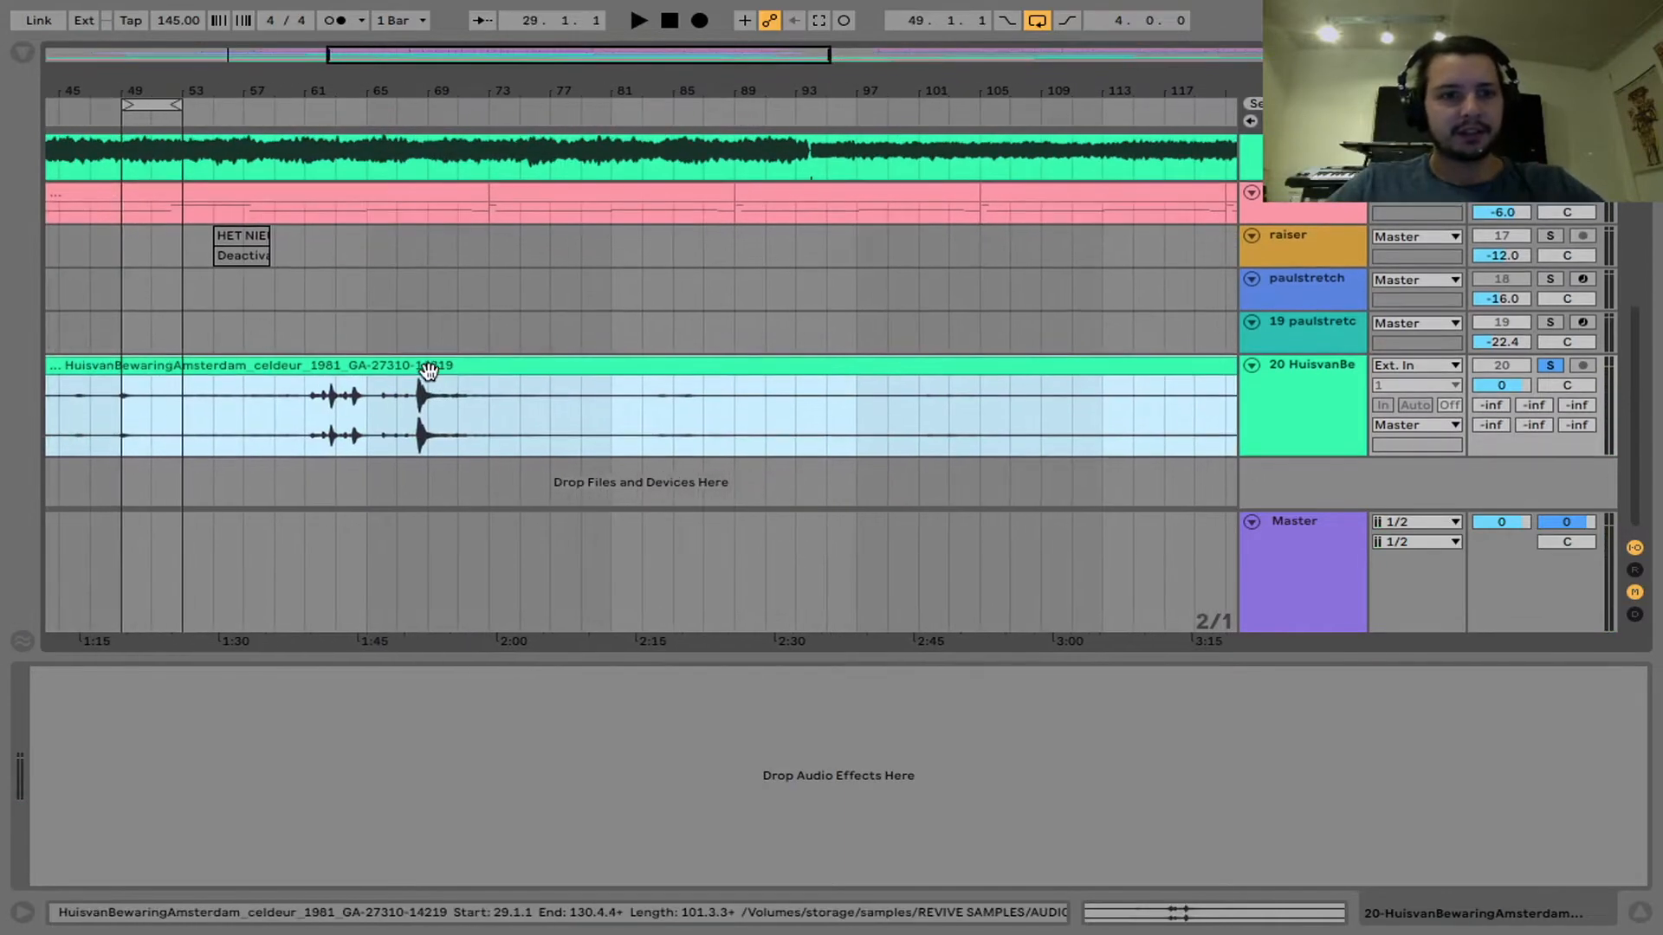
{"action": "scroll", "coordinate": [425, 394], "scroll_direction": "up", "scroll_amount": 1}
{"action": "scroll", "coordinate": [420, 434], "scroll_direction": "left", "scroll_amount": 3}
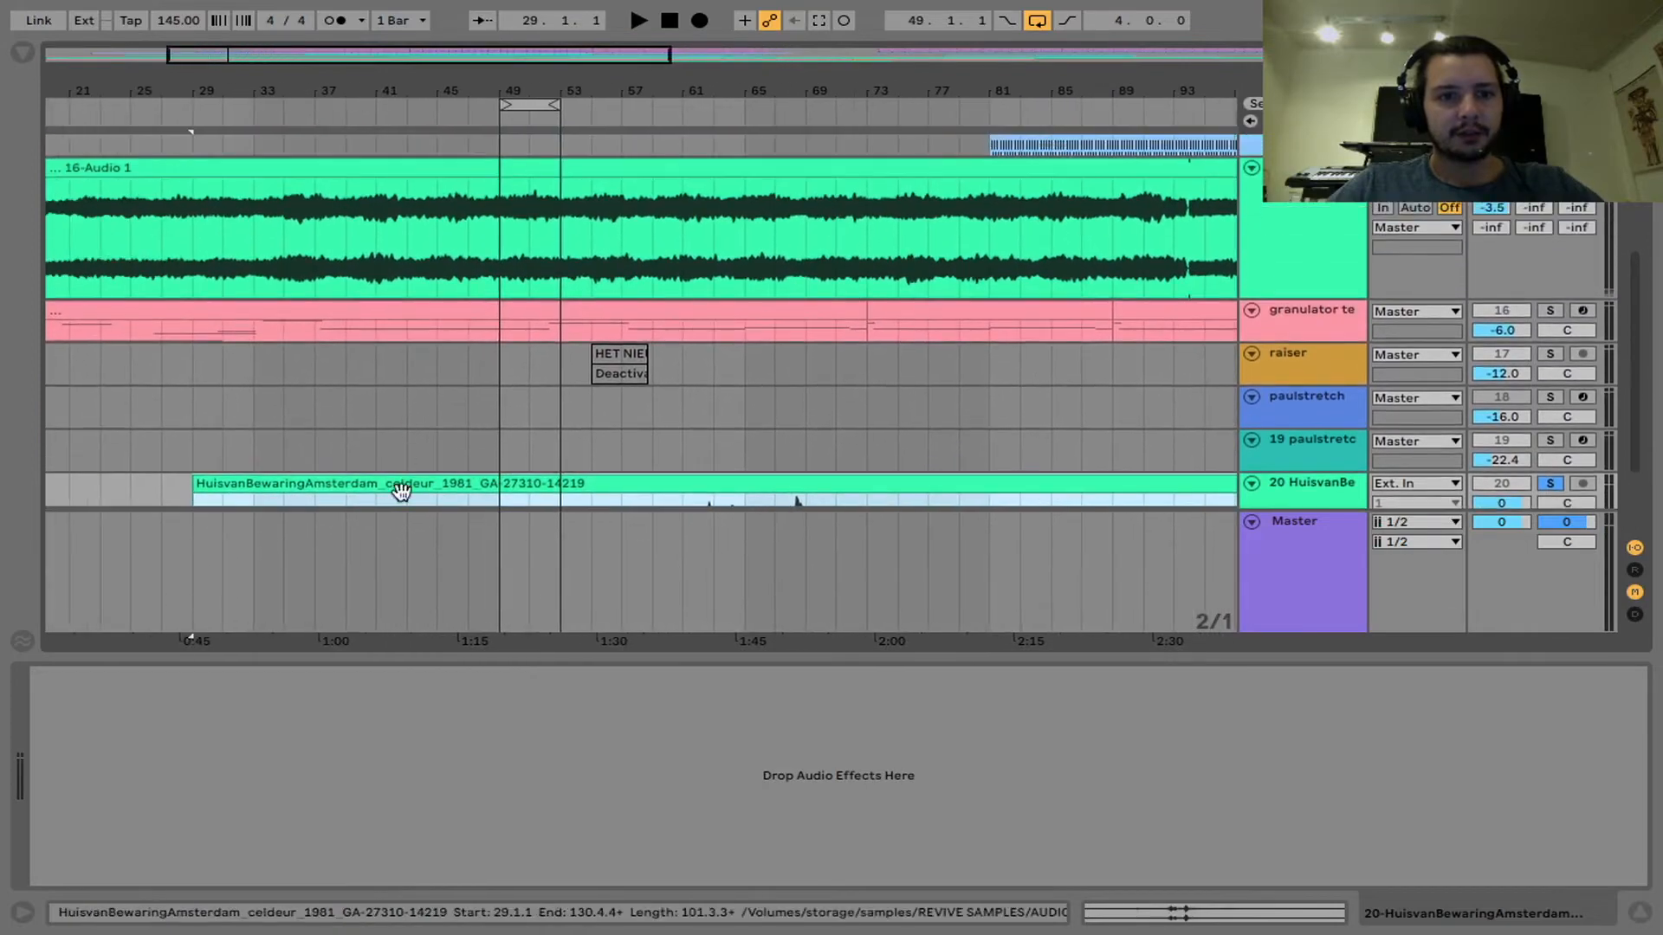
{"action": "scroll", "coordinate": [400, 490], "scroll_direction": "down", "scroll_amount": 1}
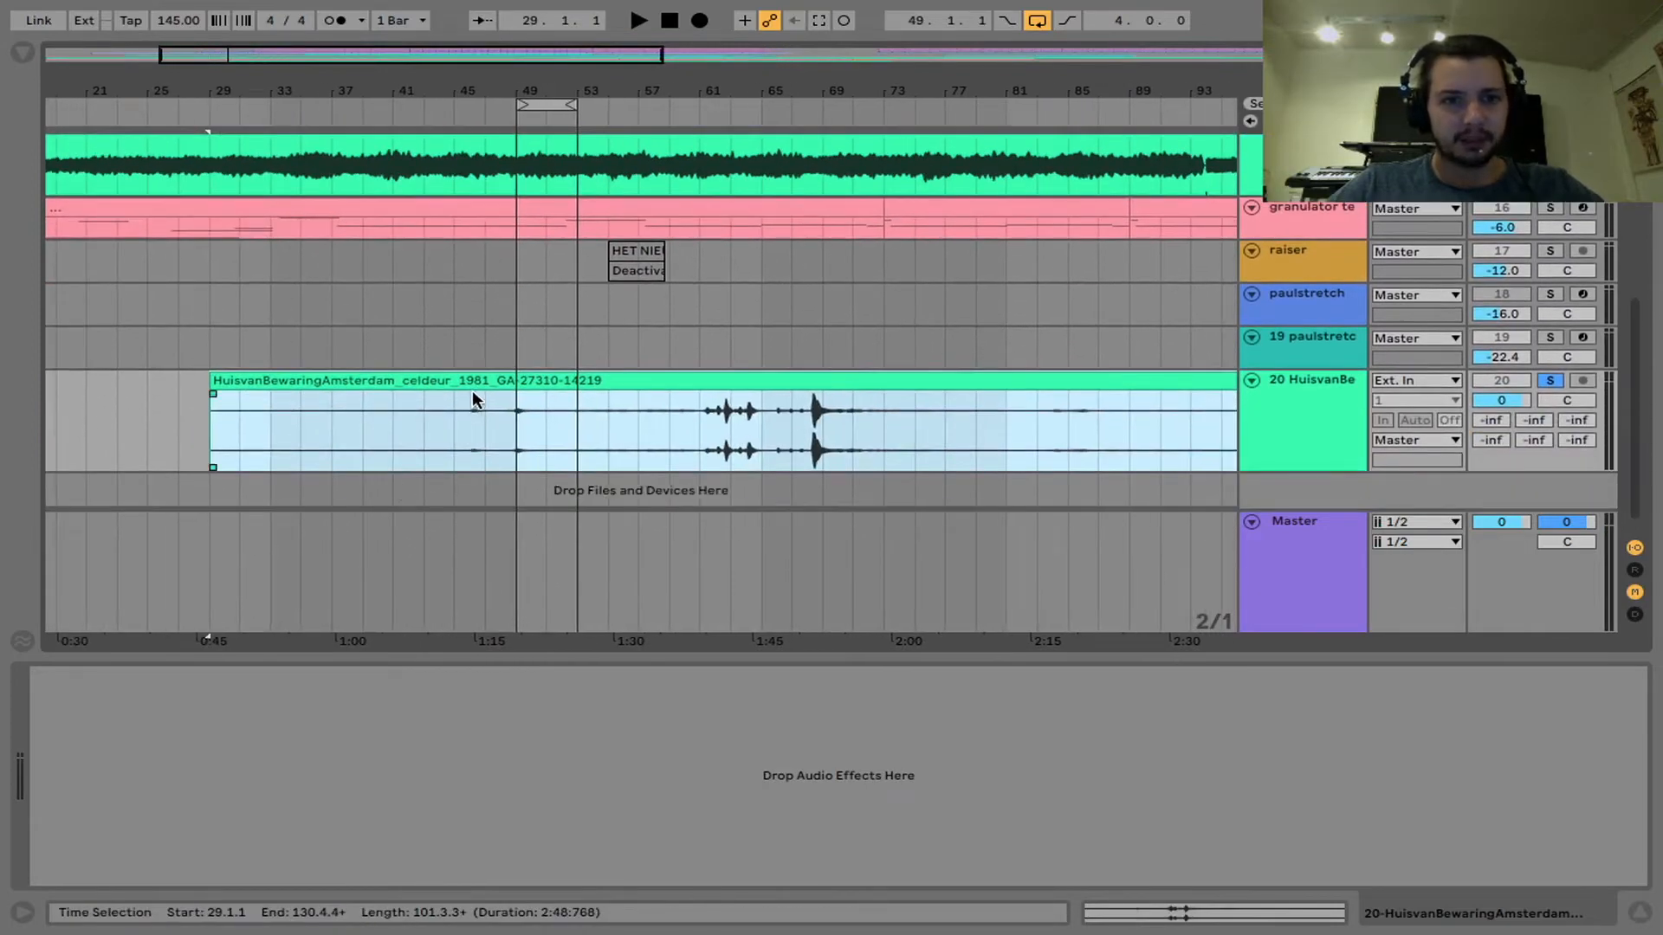
{"action": "key", "text": "Delete"}
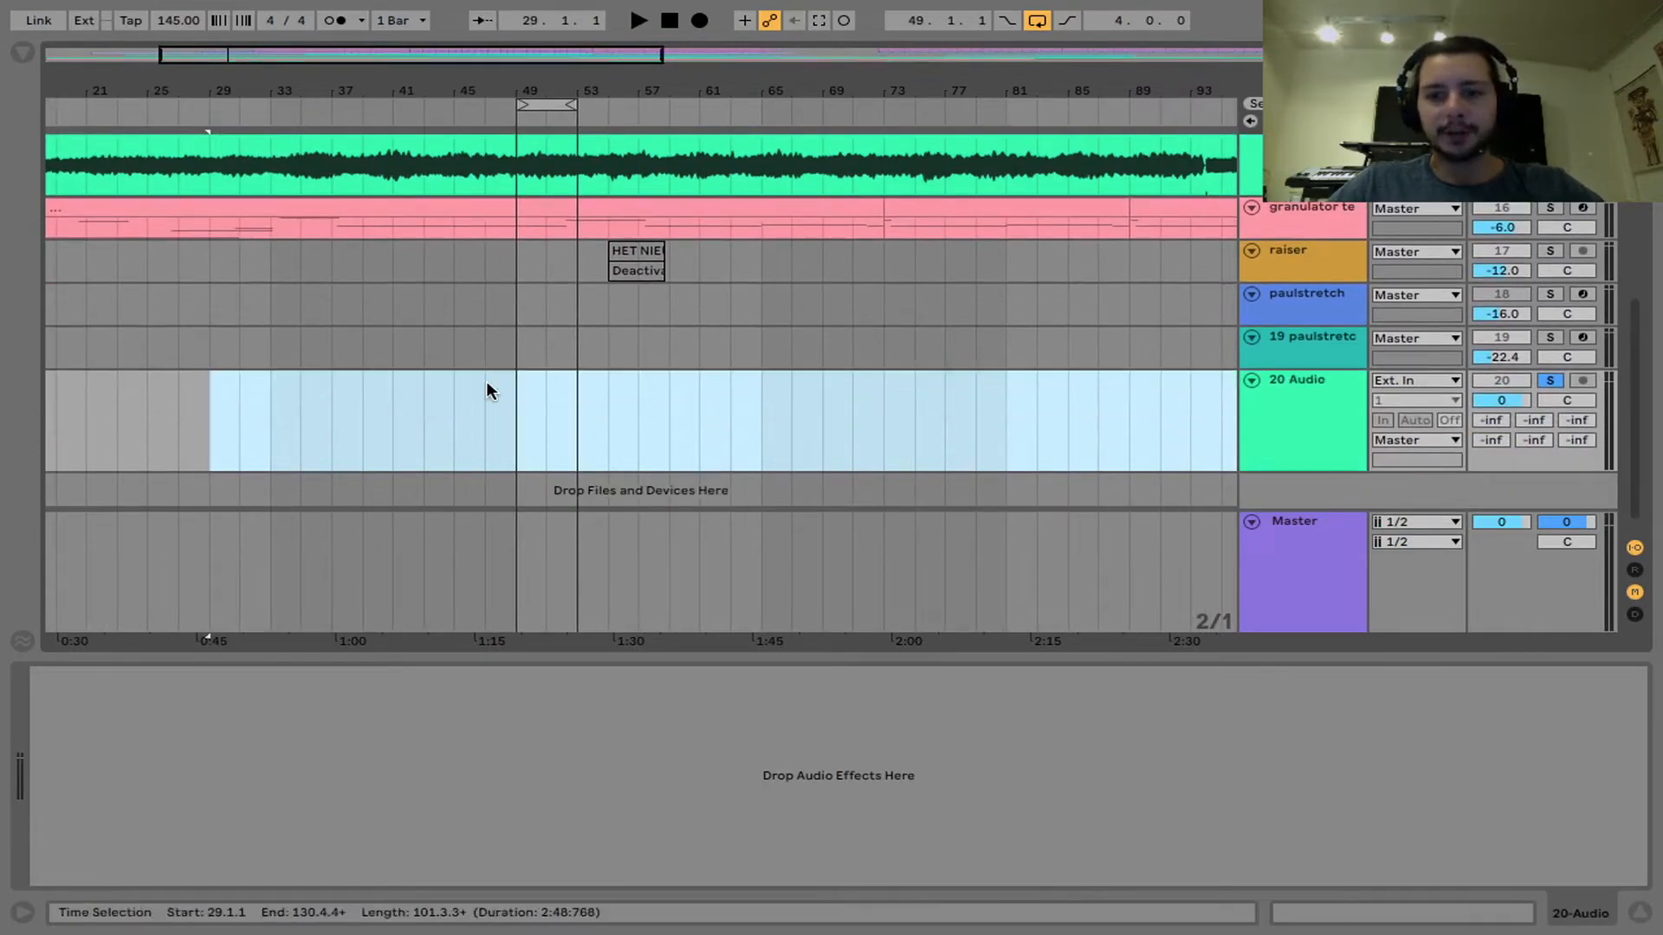
{"action": "left_click", "coordinate": [1539, 376]}
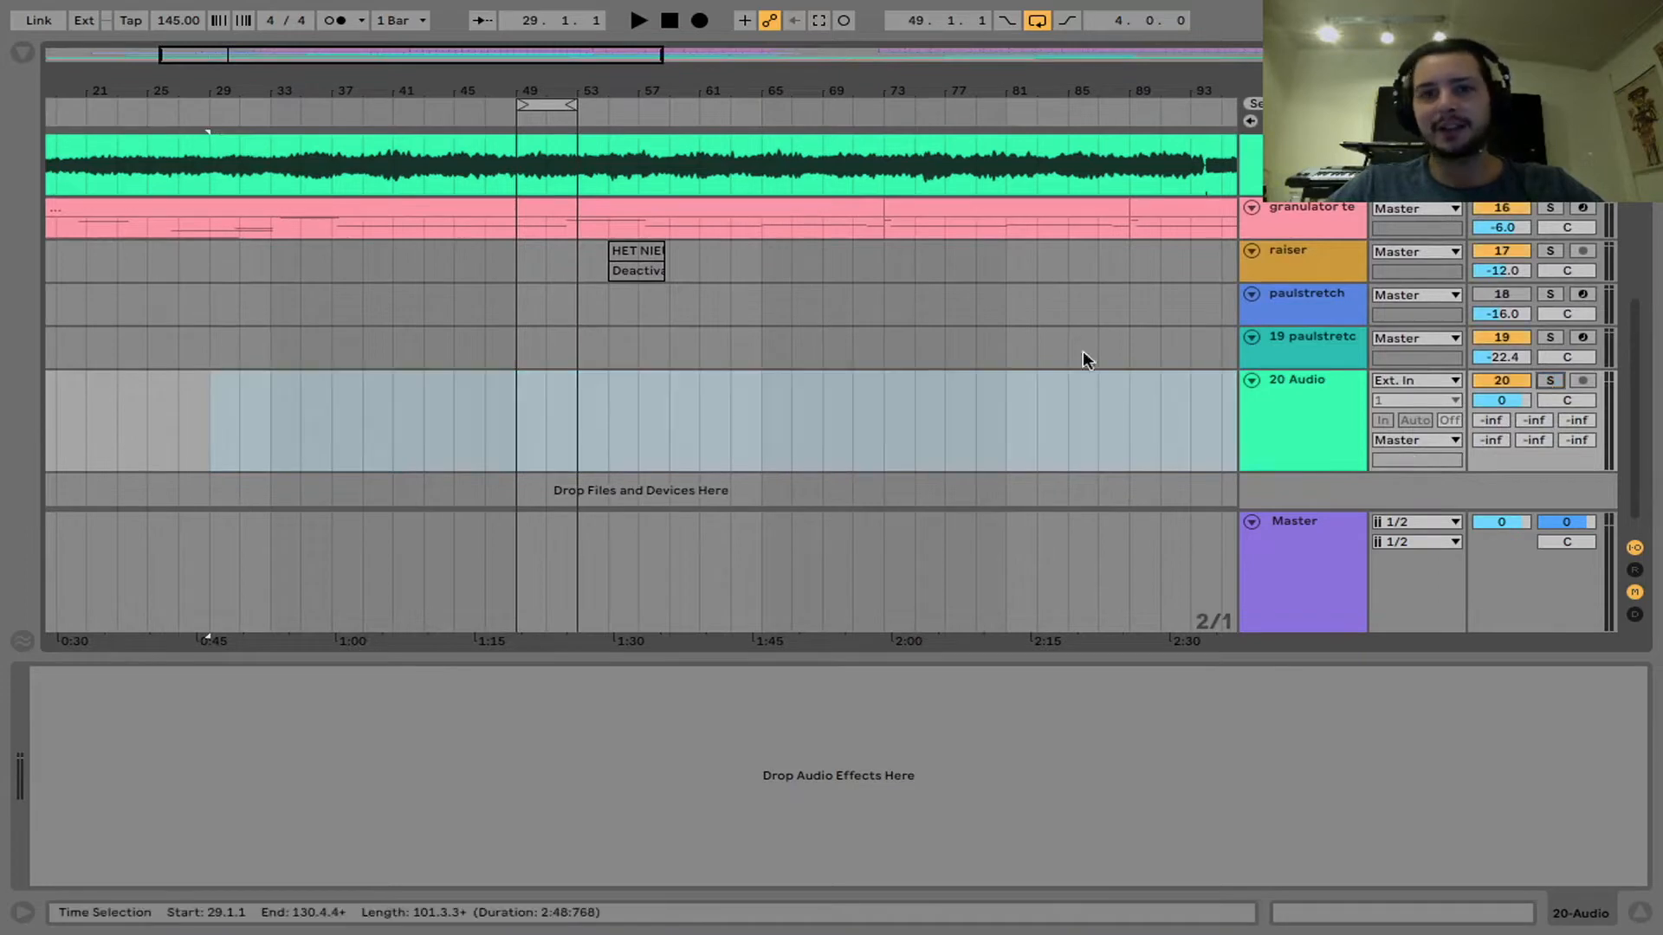
Step: Display the big perc track's device chain with its cell door sample again
{"action": "scroll", "coordinate": [1078, 357], "scroll_direction": "up", "scroll_amount": 5}
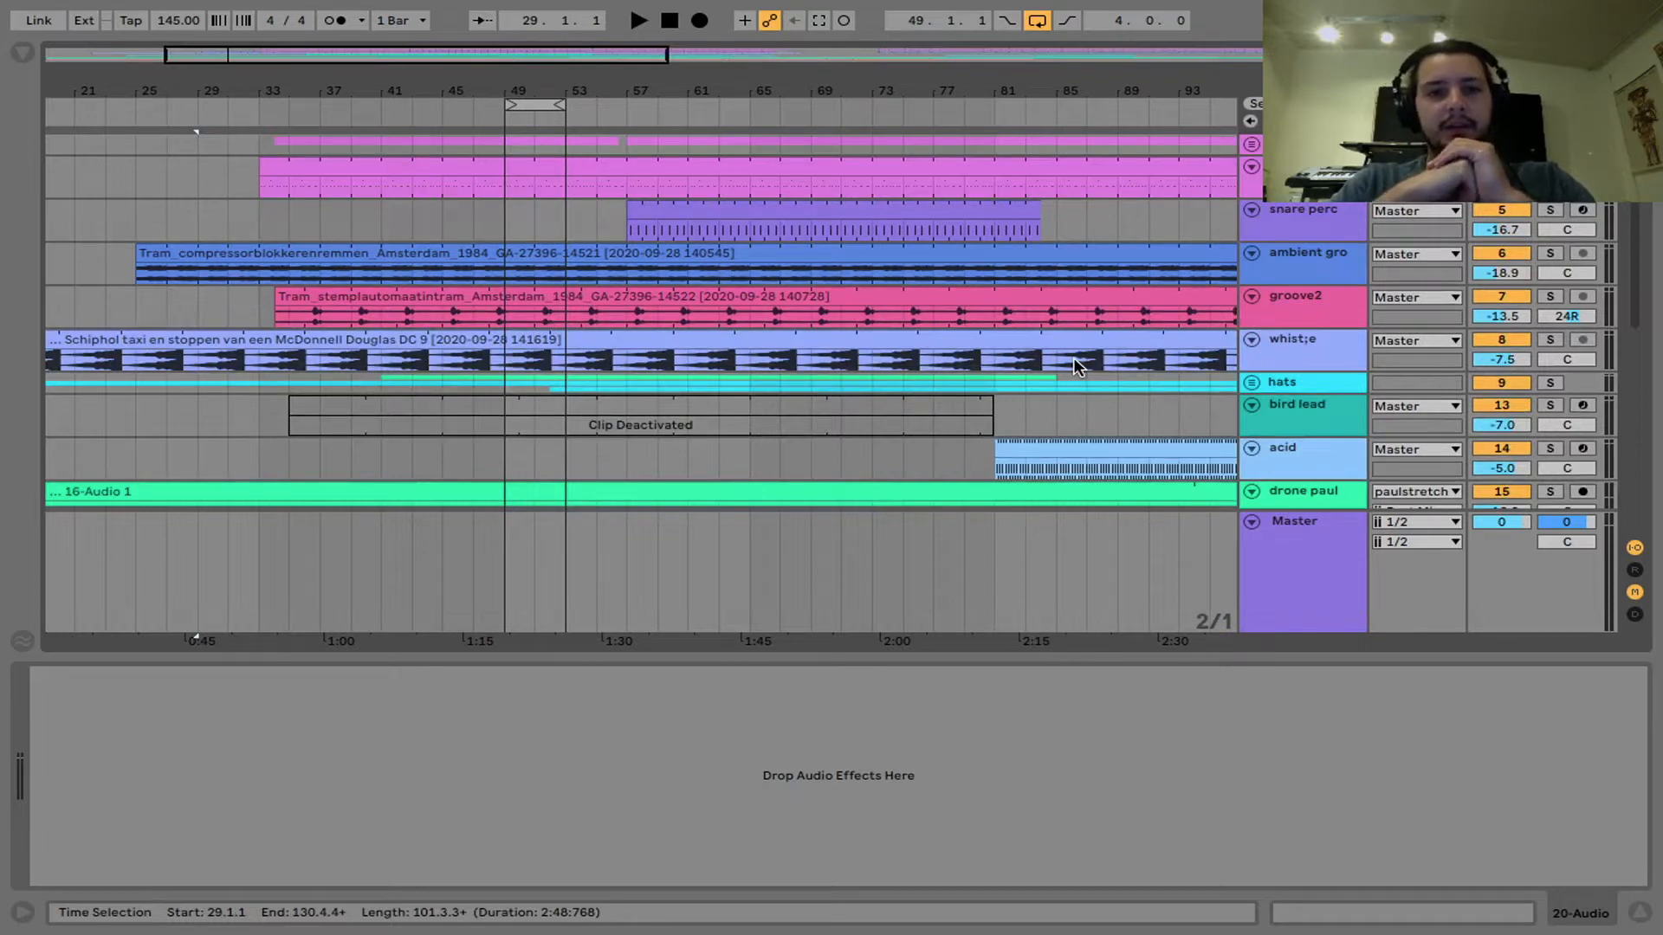
{"action": "left_click", "coordinate": [1294, 175]}
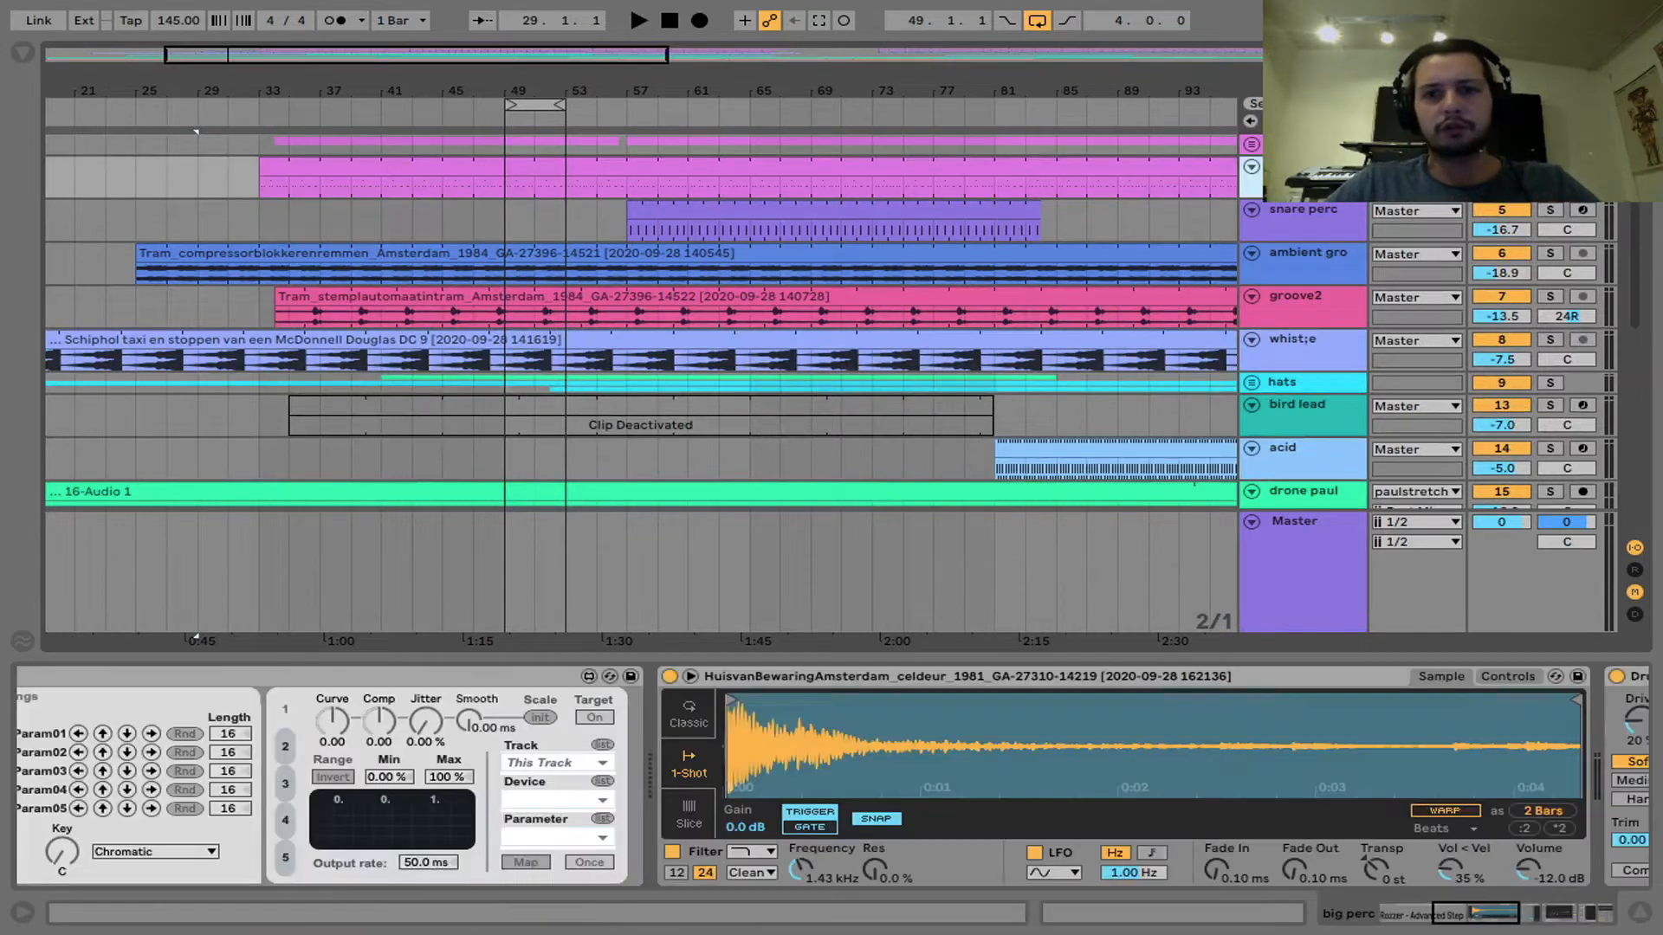
Step: Examine the big perc chain's Drum Buss, EQ Eight, FF Pro-Q 3 and sidechain devices behind the cell door sample
{"action": "scroll", "coordinate": [775, 780], "scroll_direction": "right", "scroll_amount": 10}
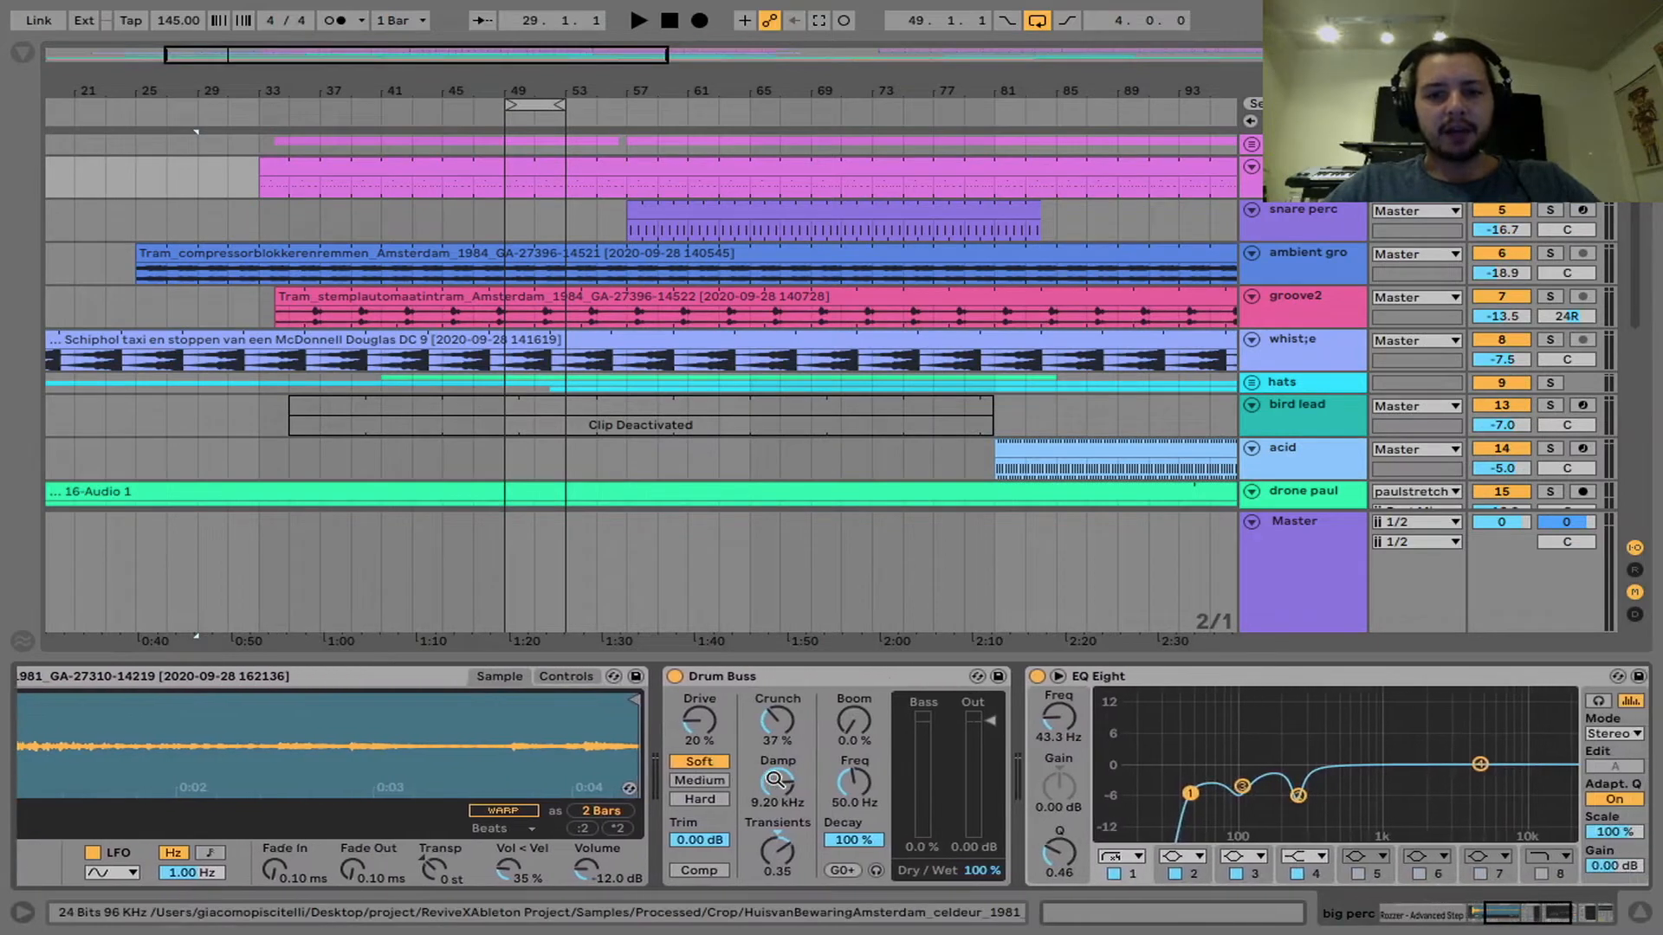
{"action": "scroll", "coordinate": [867, 771], "scroll_direction": "right", "scroll_amount": 5}
{"action": "scroll", "coordinate": [1009, 830], "scroll_direction": "right", "scroll_amount": 8}
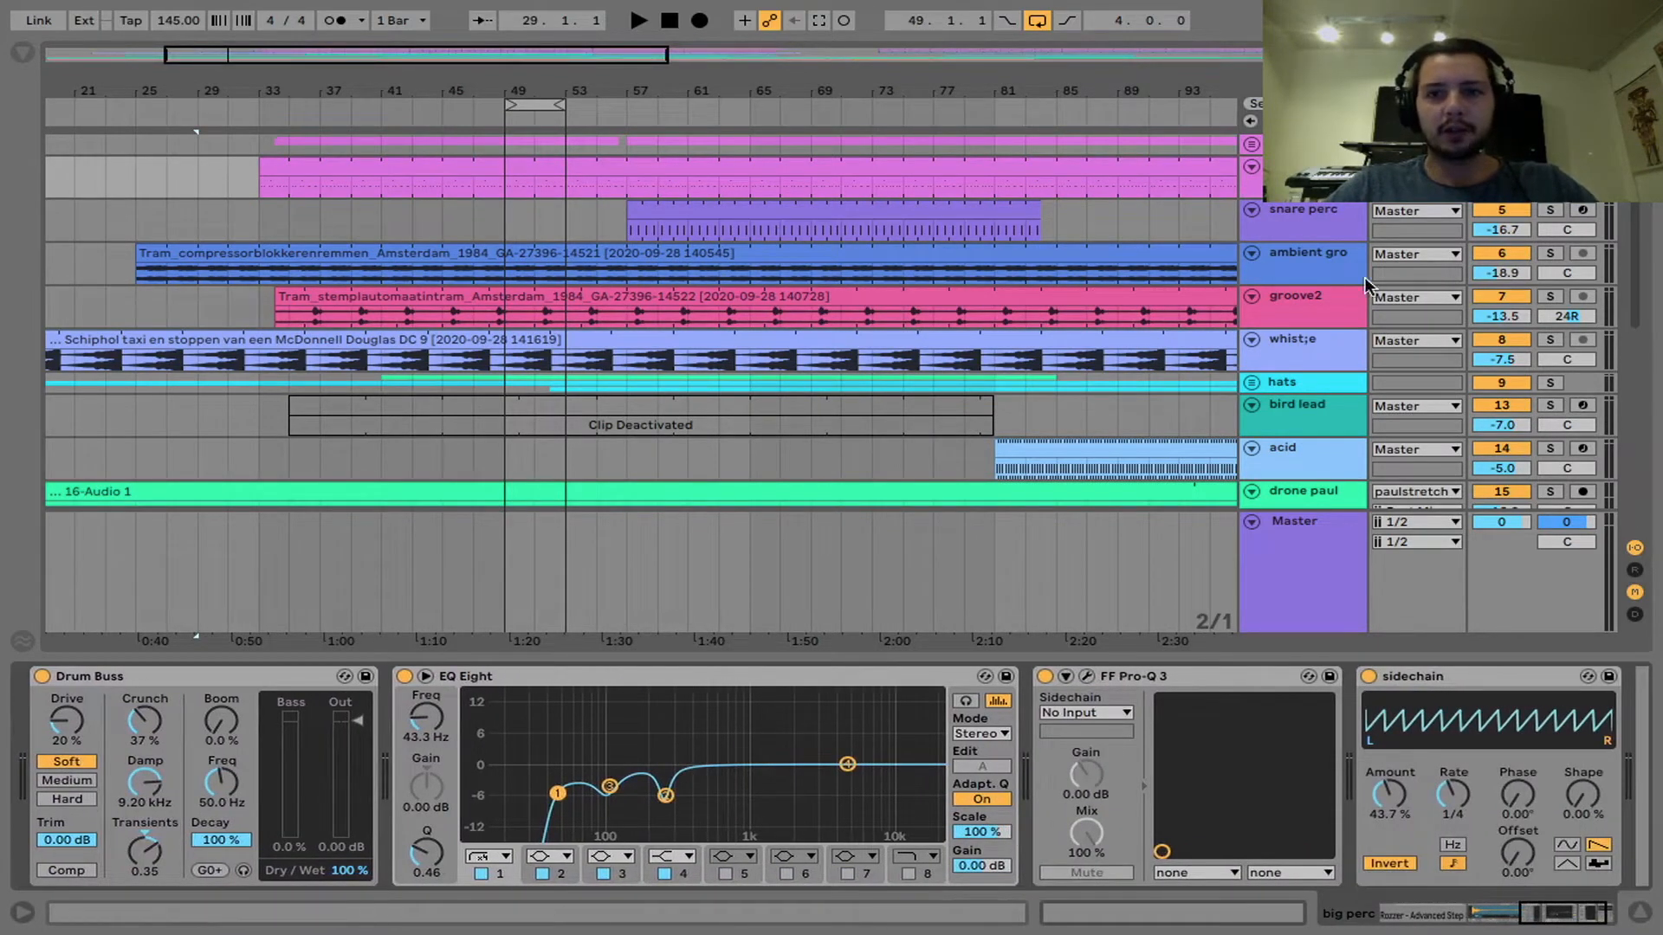
{"action": "scroll", "coordinate": [885, 710], "scroll_direction": "left", "scroll_amount": 8}
{"action": "scroll", "coordinate": [703, 789], "scroll_direction": "right", "scroll_amount": 10}
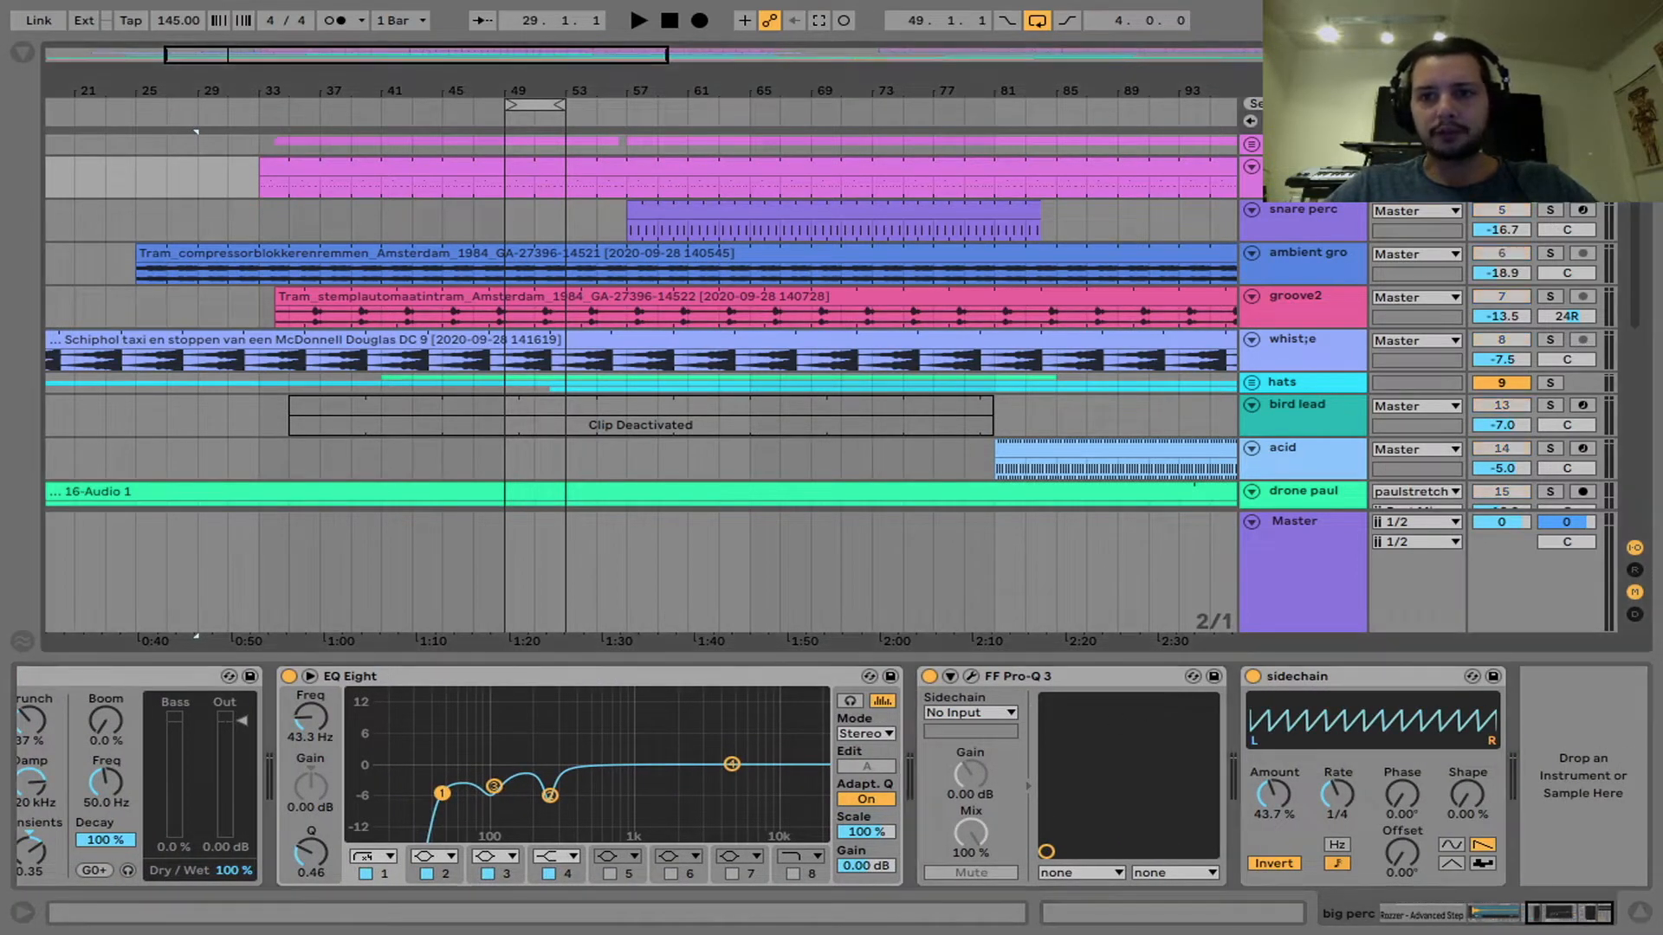
Step: Audition the big perc track from bar 49 and stop playback
{"action": "left_click", "coordinate": [511, 179]}
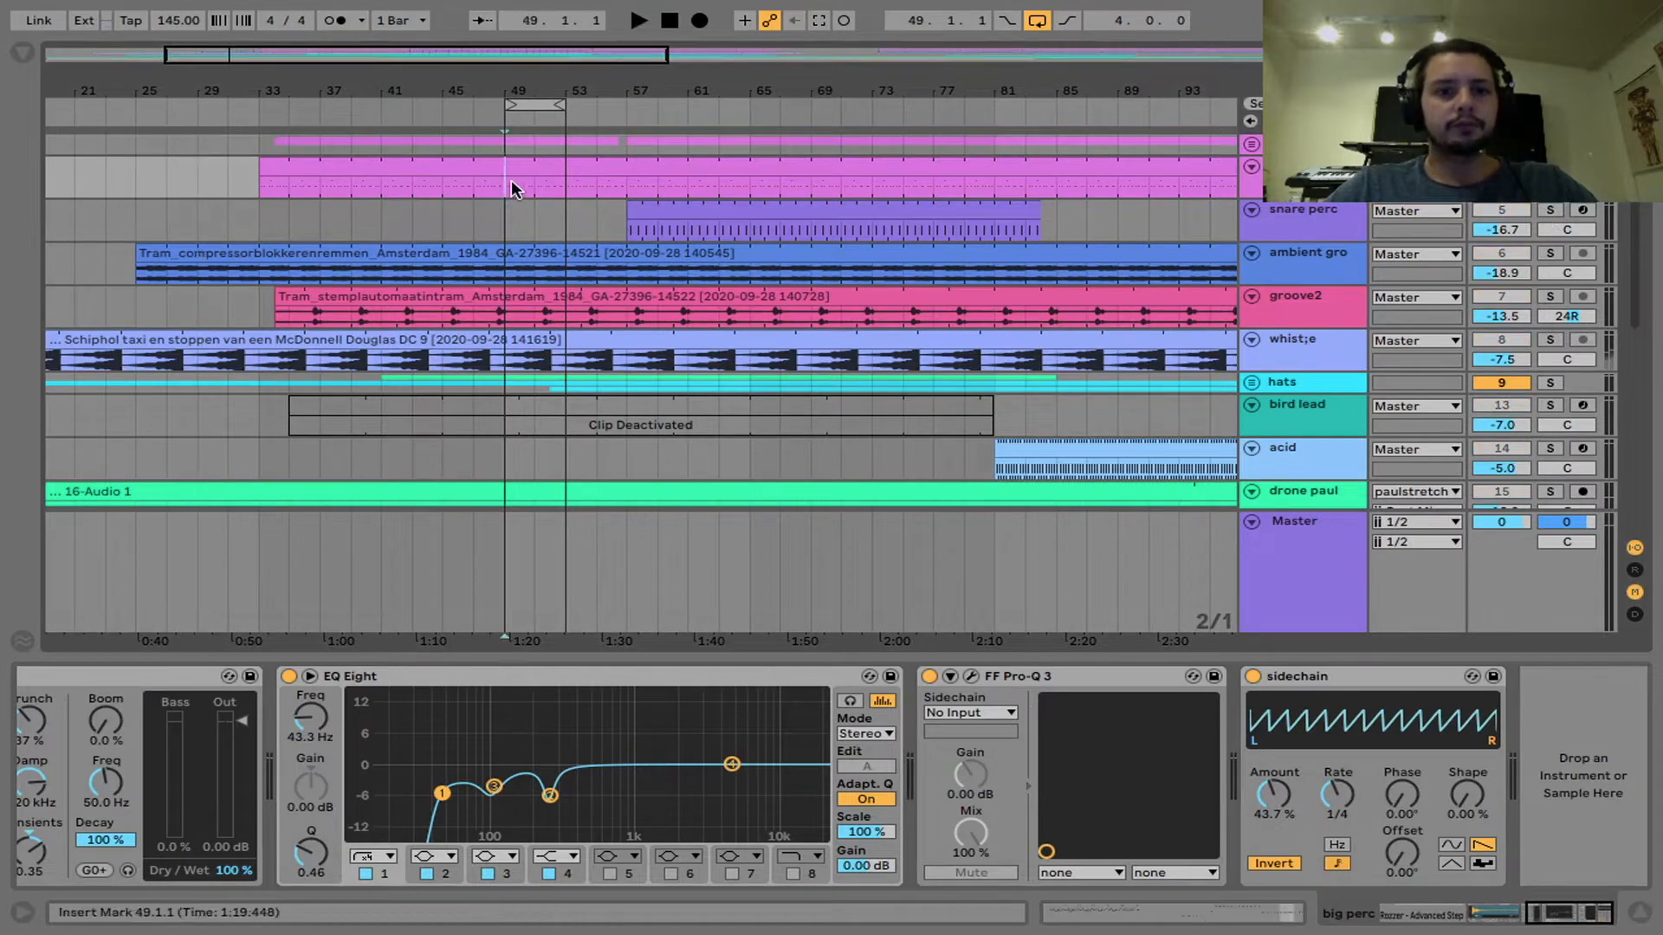
{"action": "key", "text": "space"}
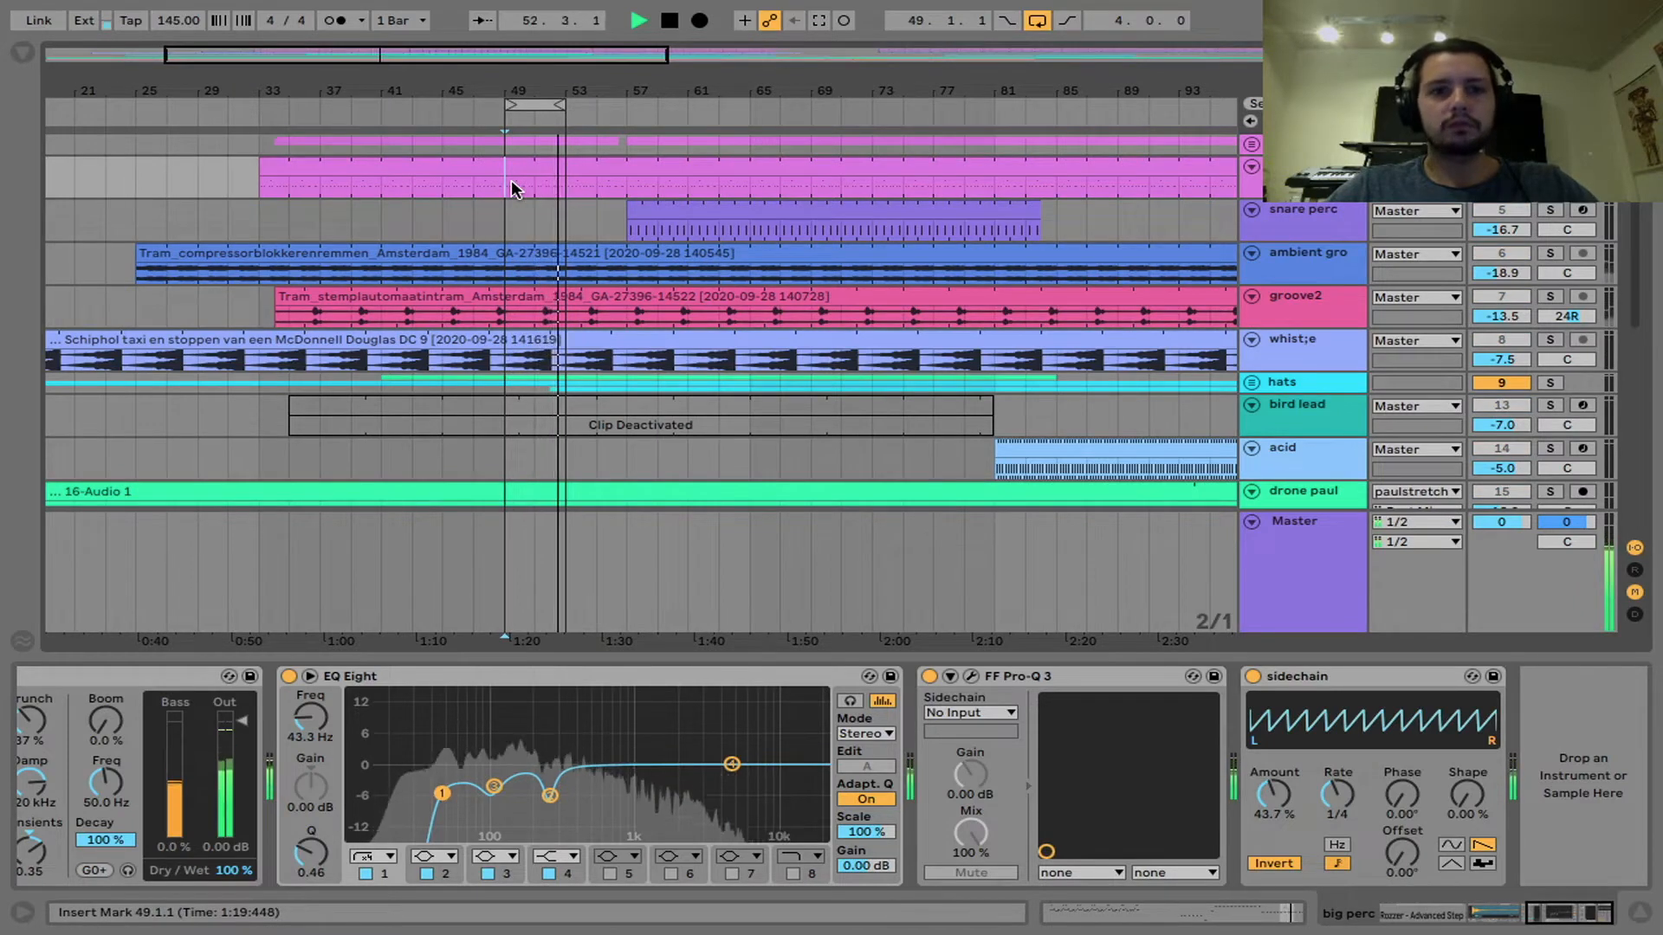
{"action": "key", "text": "space"}
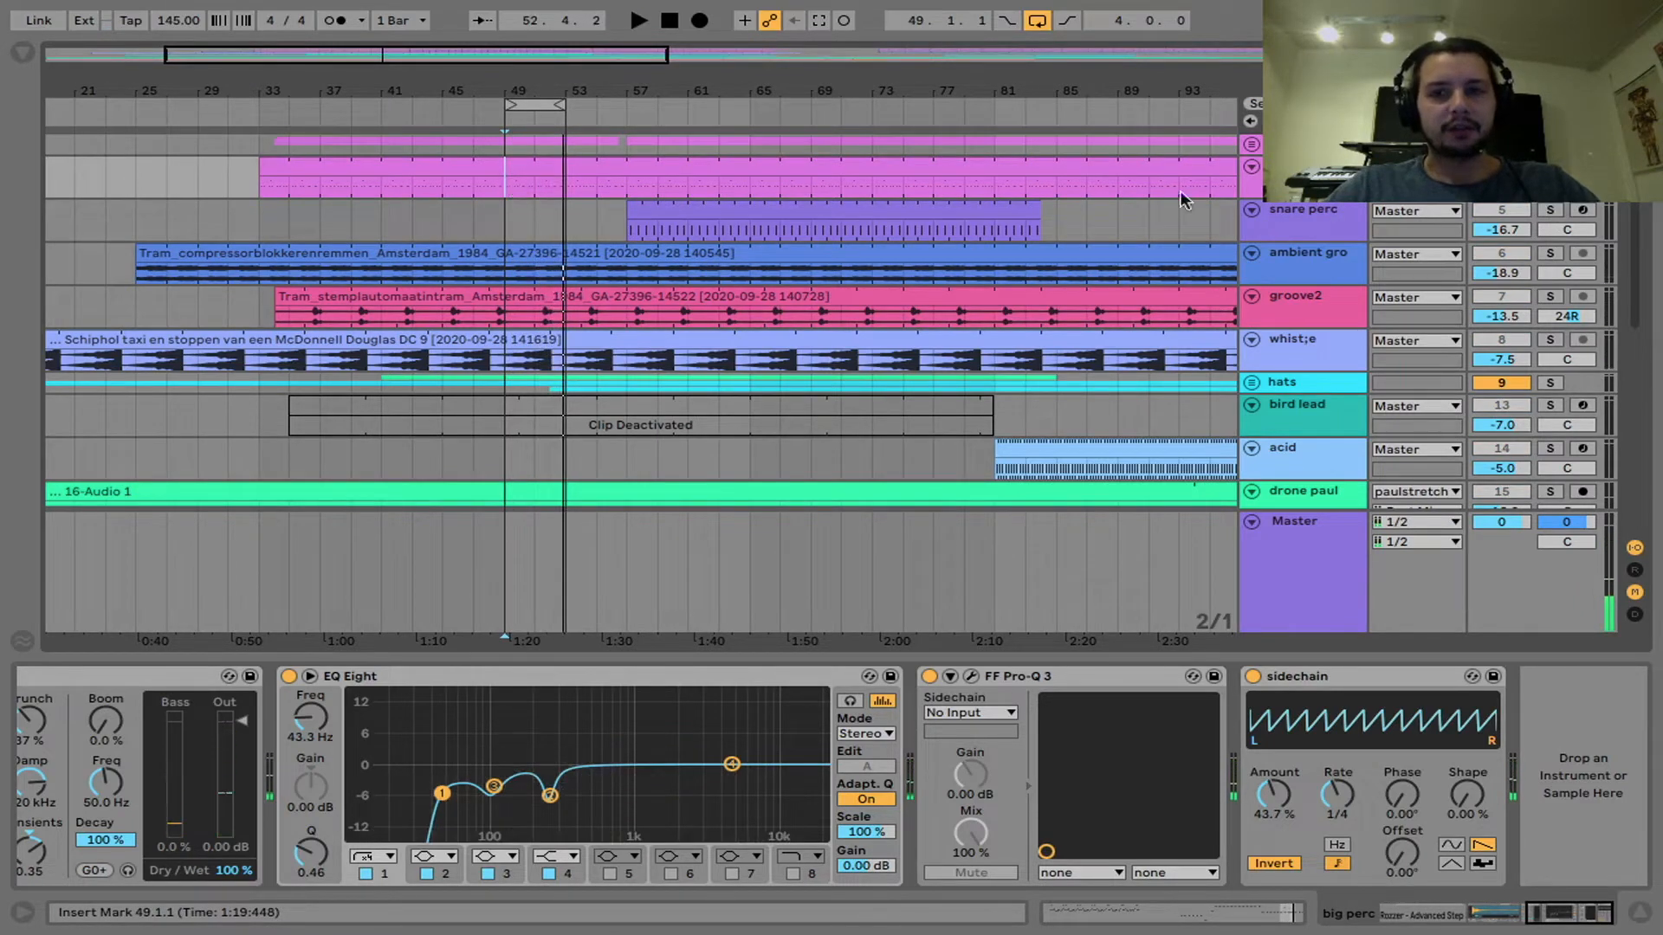
Step: Turn on the Rozzer step sequencer at the start of the big perc chain and play briefly from bar 21
{"action": "scroll", "coordinate": [1087, 728], "scroll_direction": "left", "scroll_amount": 10}
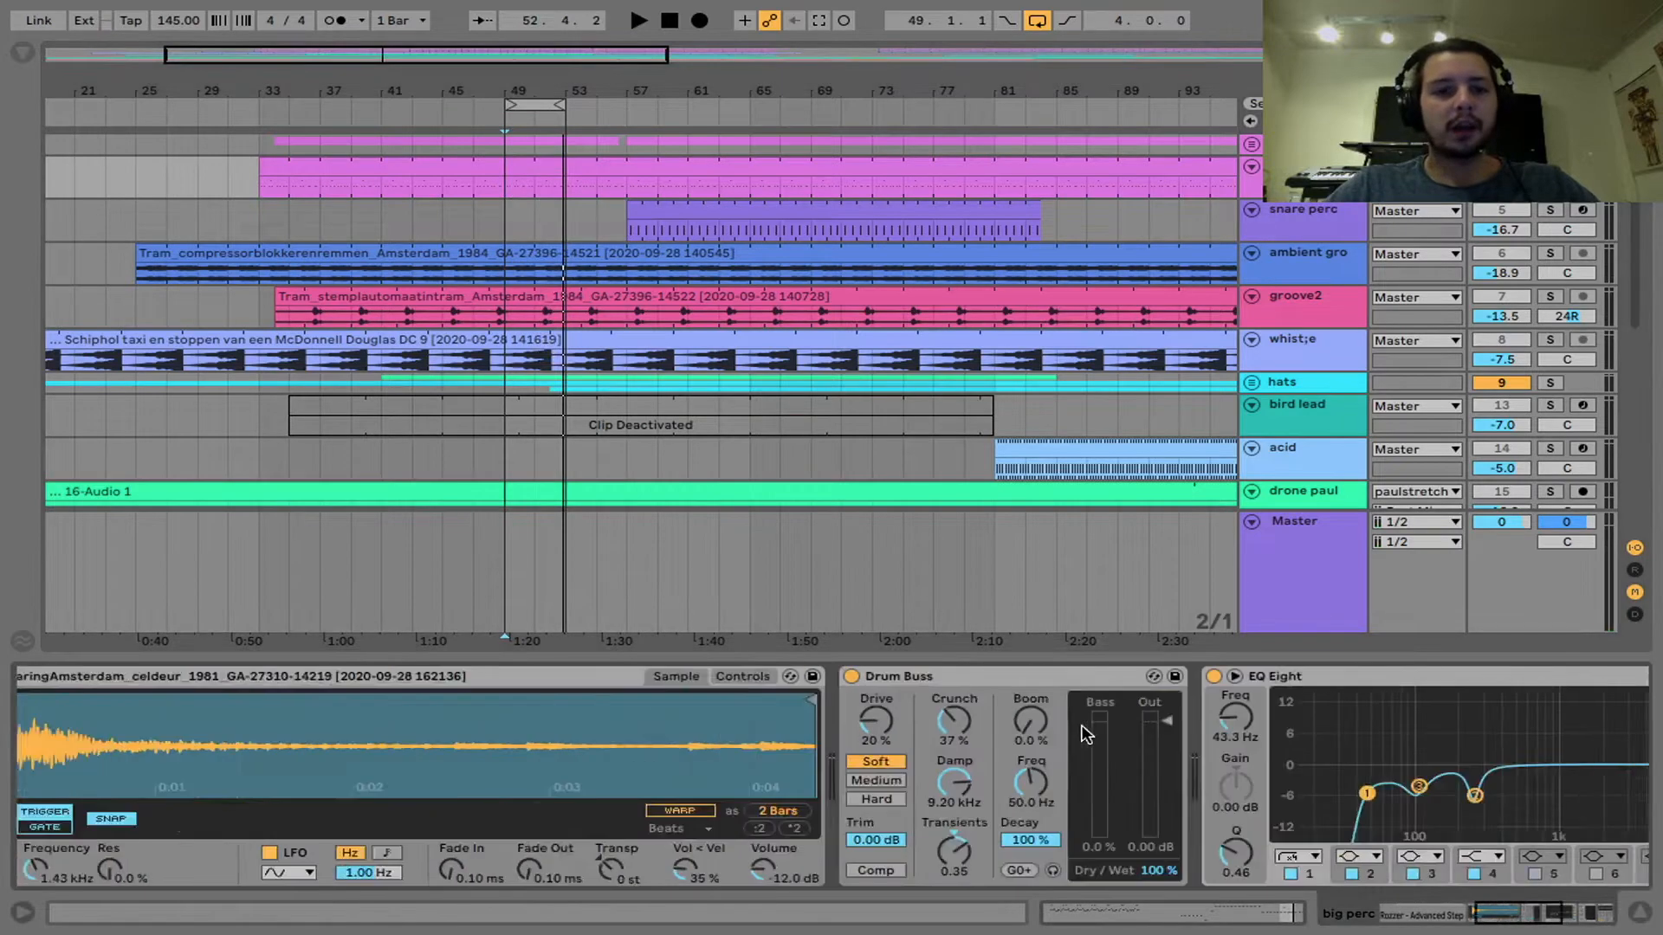
{"action": "scroll", "coordinate": [1083, 730], "scroll_direction": "right", "scroll_amount": 1}
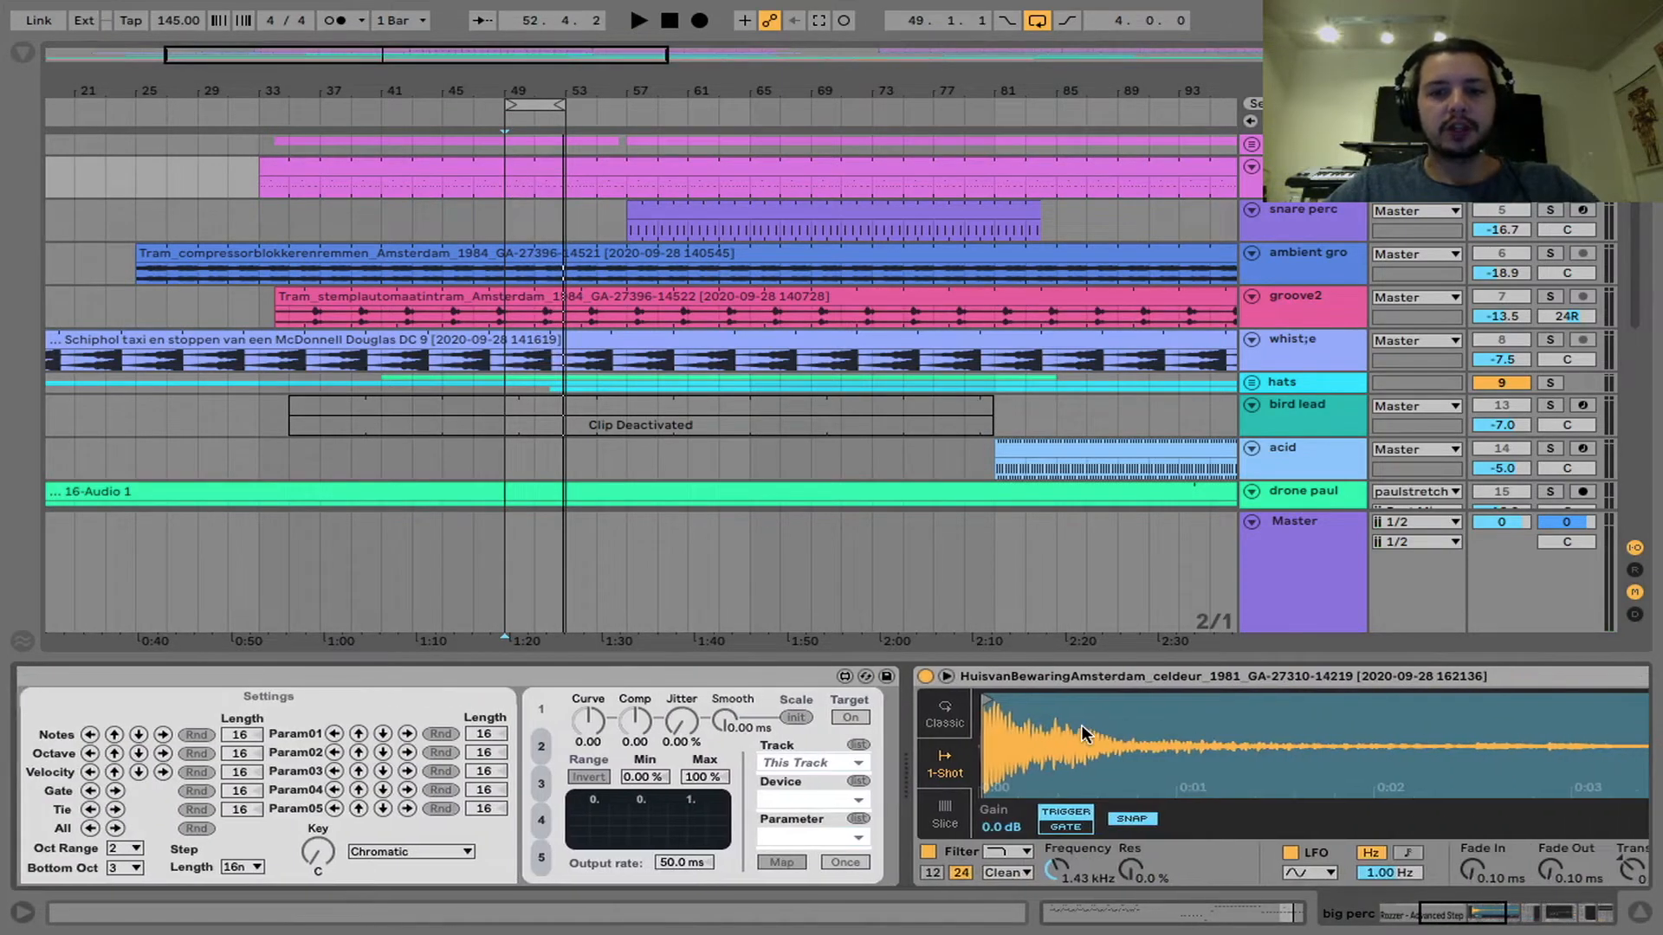
{"action": "scroll", "coordinate": [1081, 724], "scroll_direction": "left", "scroll_amount": 8}
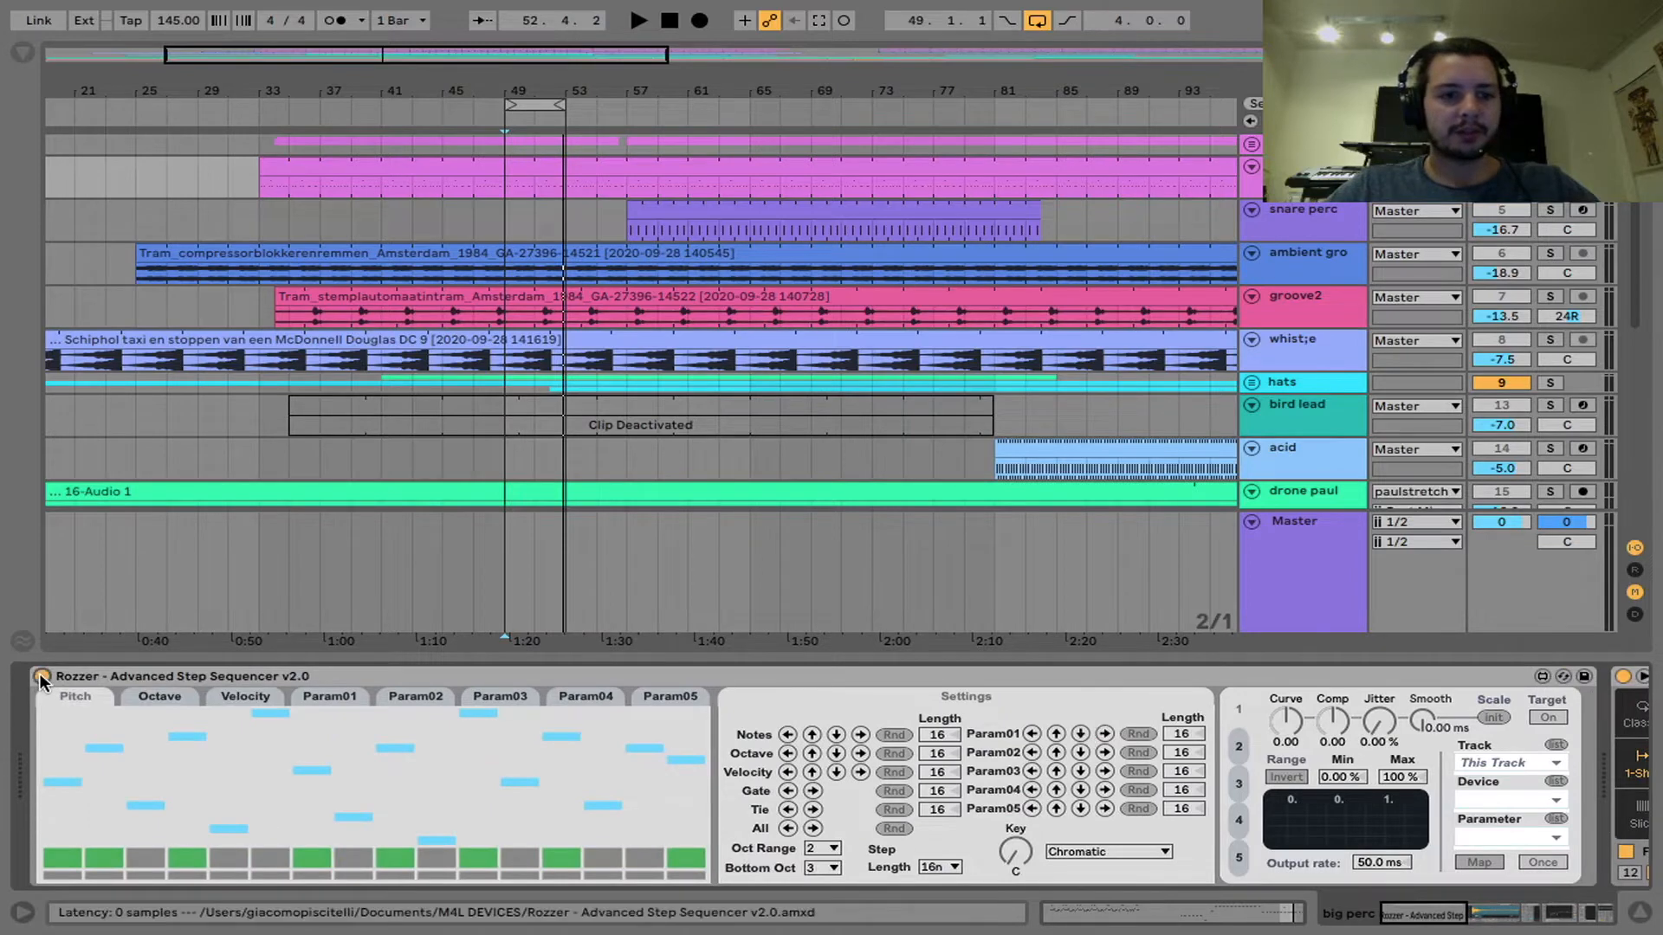
{"action": "left_click", "coordinate": [74, 179]}
{"action": "key", "text": "space"}
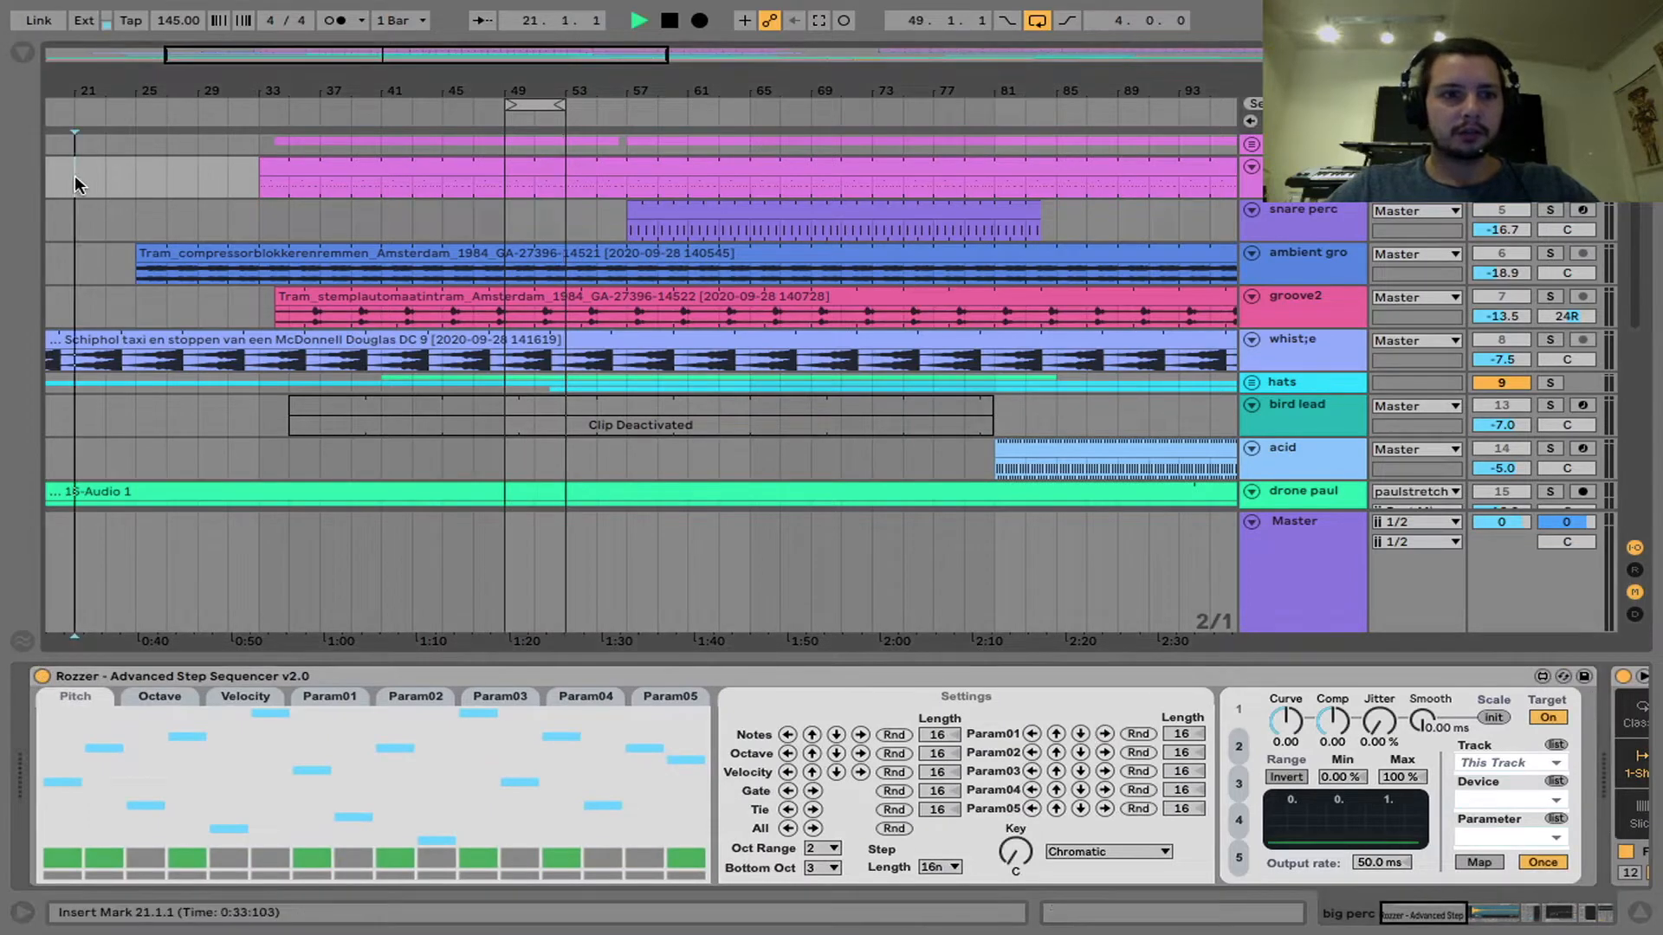
{"action": "key", "text": "space"}
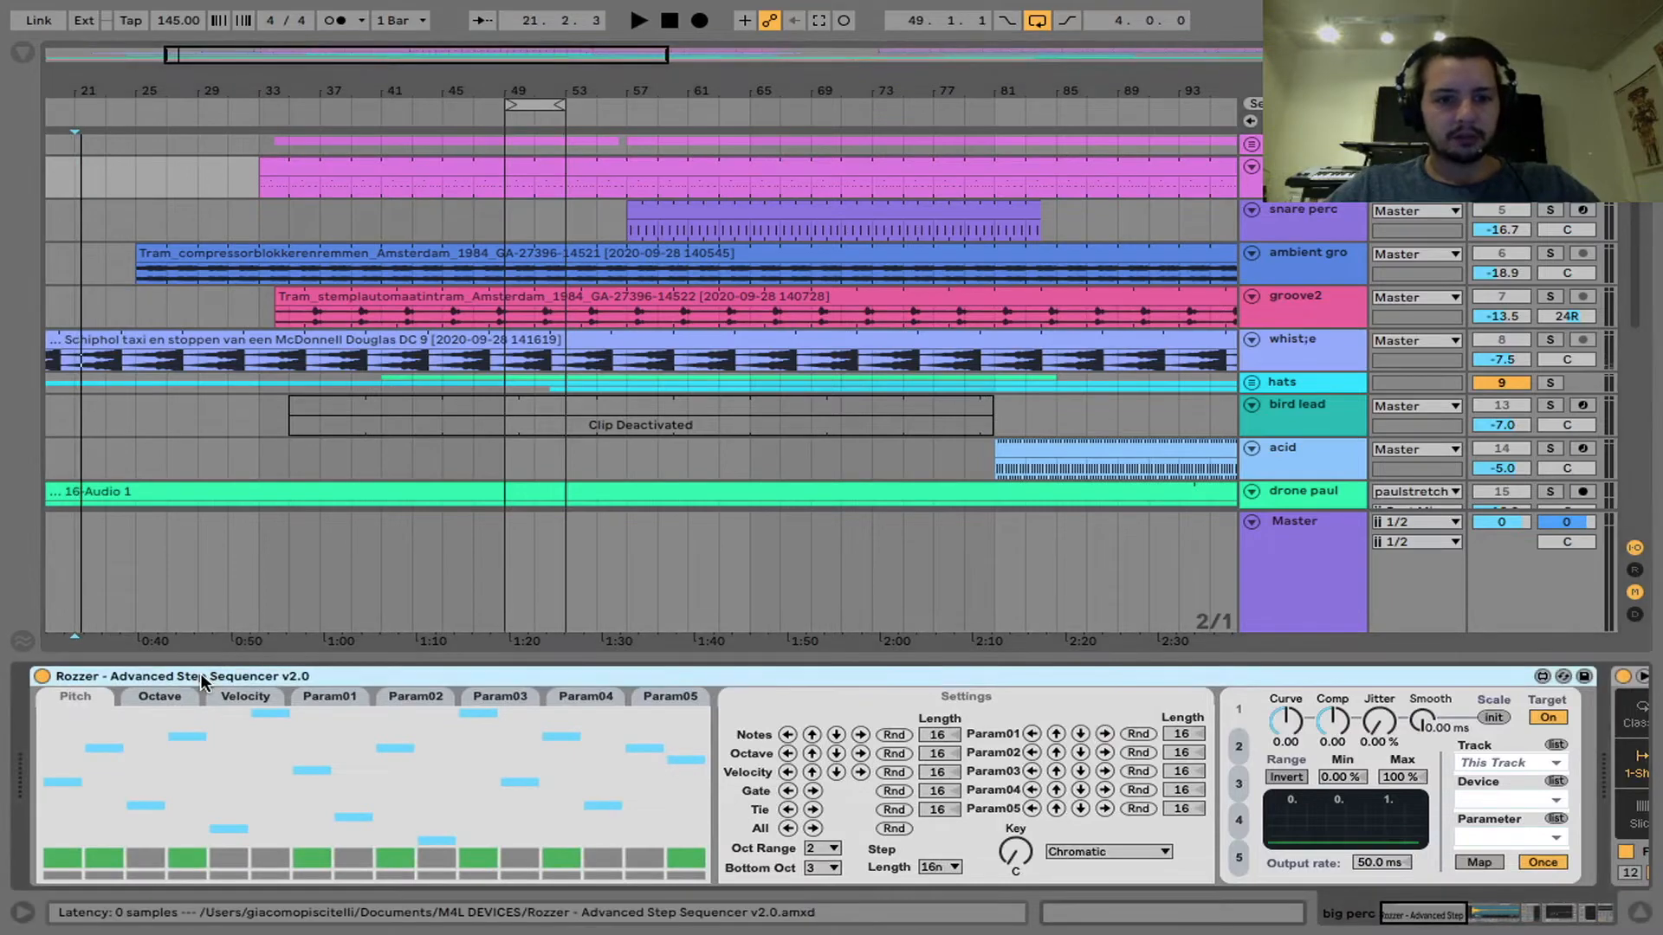
Step: Remove the Rozzer step sequencer from the big perc chain, restore it and play the track again
{"action": "scroll", "coordinate": [200, 673], "scroll_direction": "down", "scroll_amount": 5}
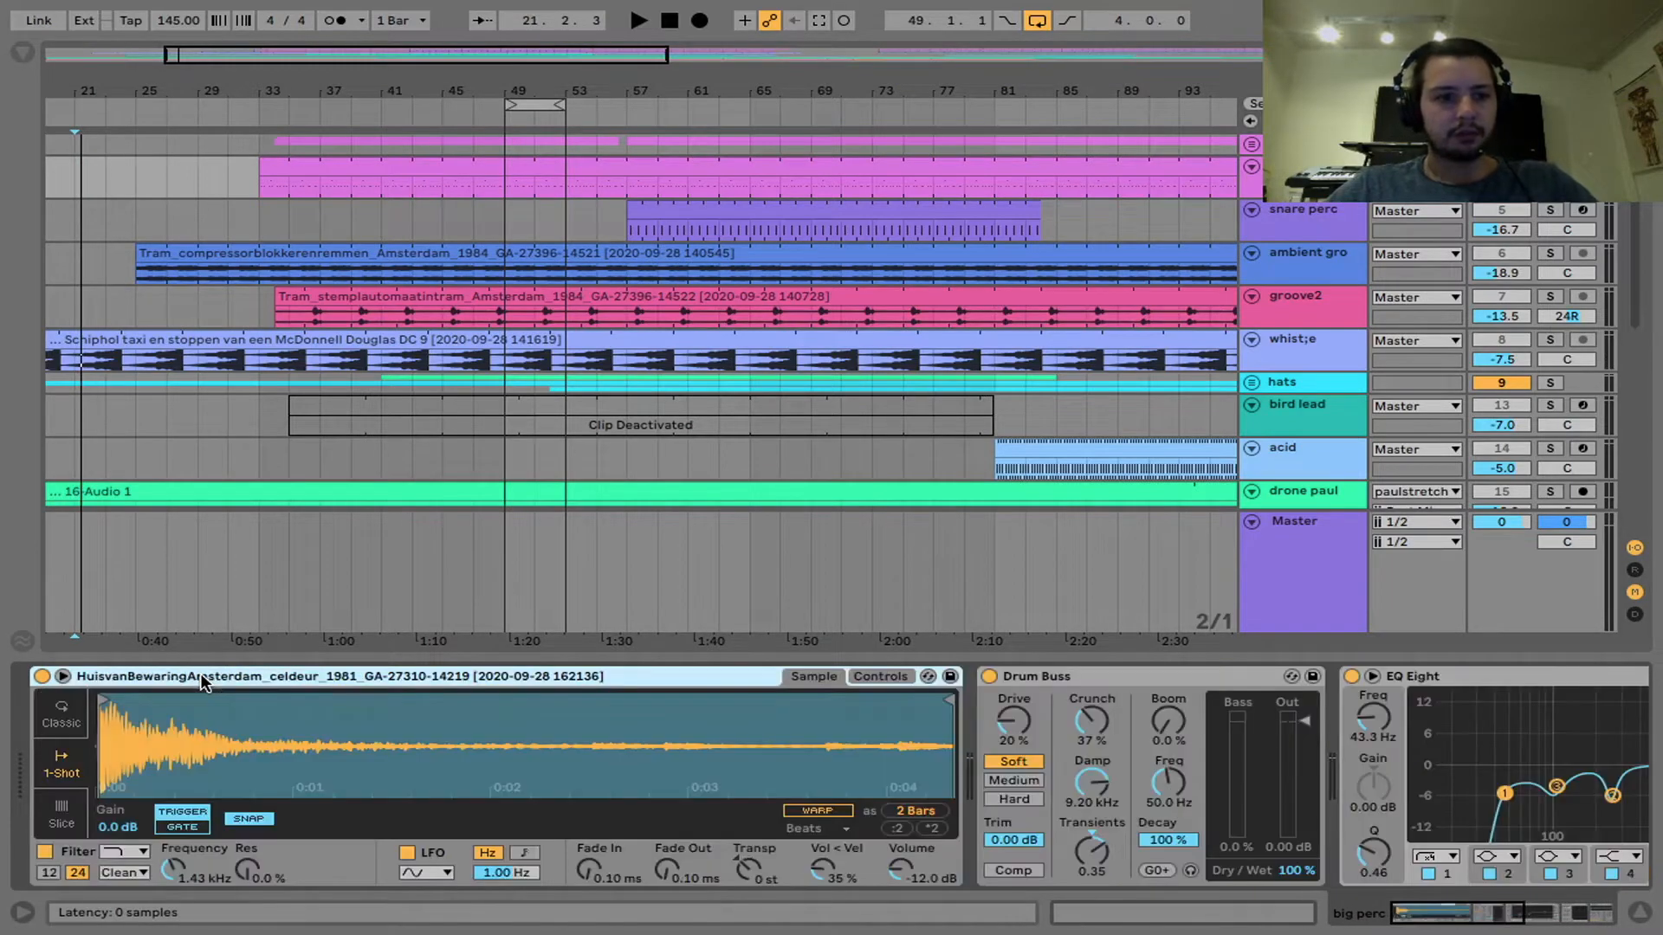
{"action": "scroll", "coordinate": [200, 680], "scroll_direction": "up", "scroll_amount": 5}
{"action": "key", "text": "space"}
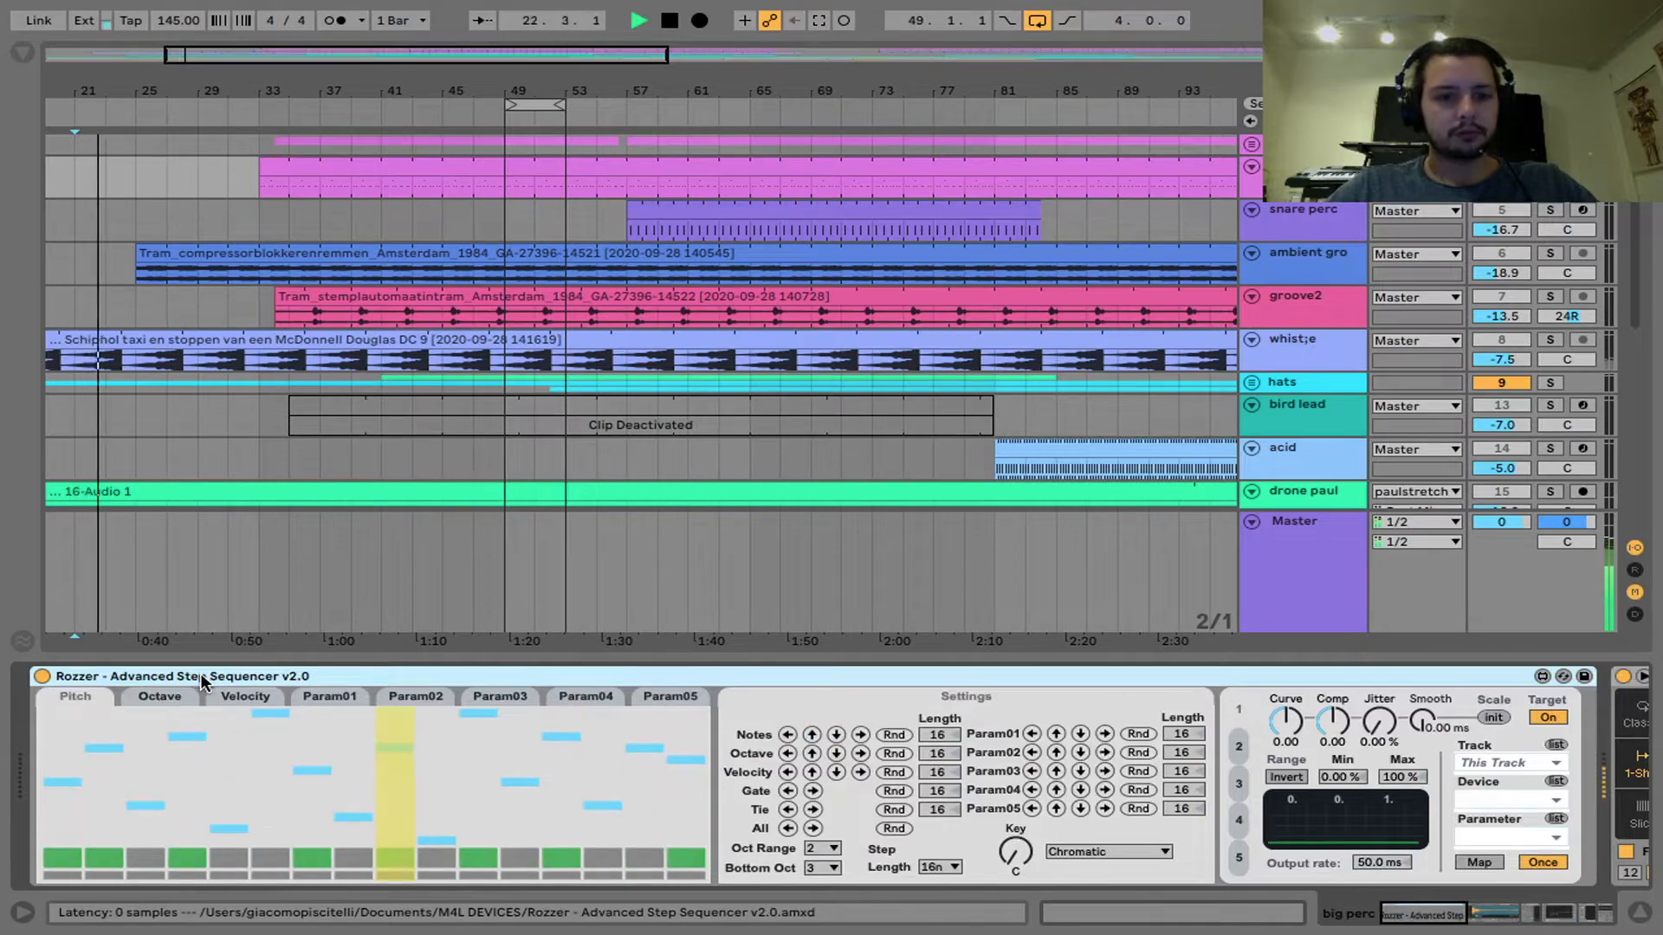
Step: Play the arrangement from bar 89, bring up the snare perc track's Effectenbeurs sample, and stop playback
{"action": "scroll", "coordinate": [1055, 227], "scroll_direction": "right", "scroll_amount": 5}
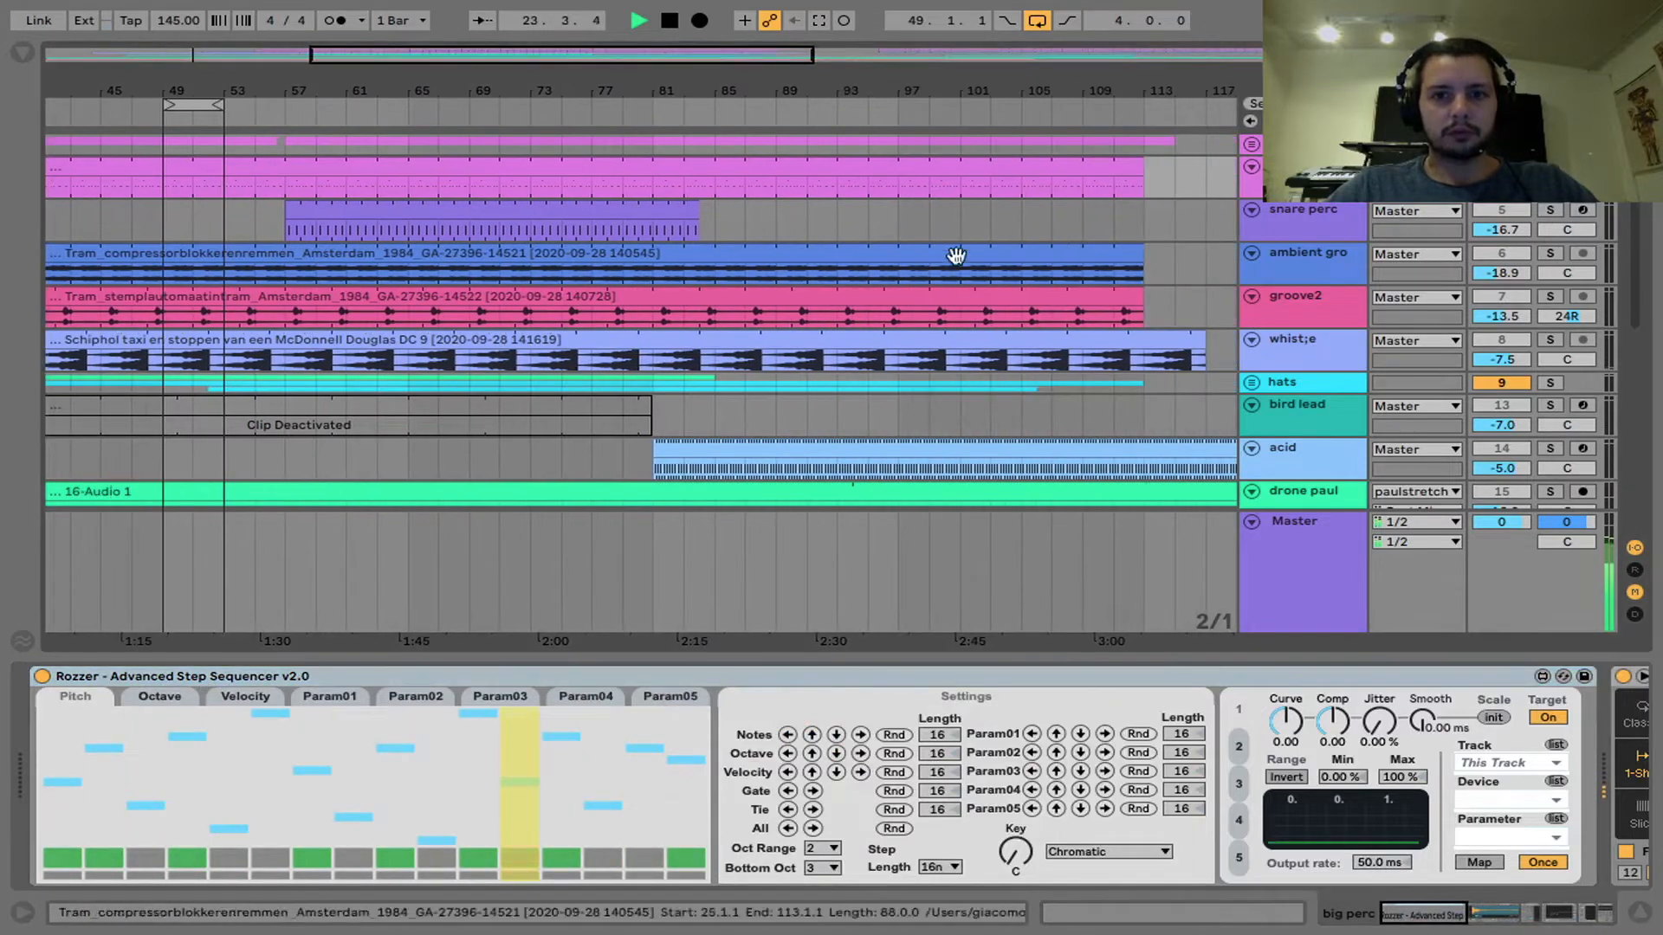
{"action": "left_click", "coordinate": [780, 227]}
{"action": "key", "text": "space"}
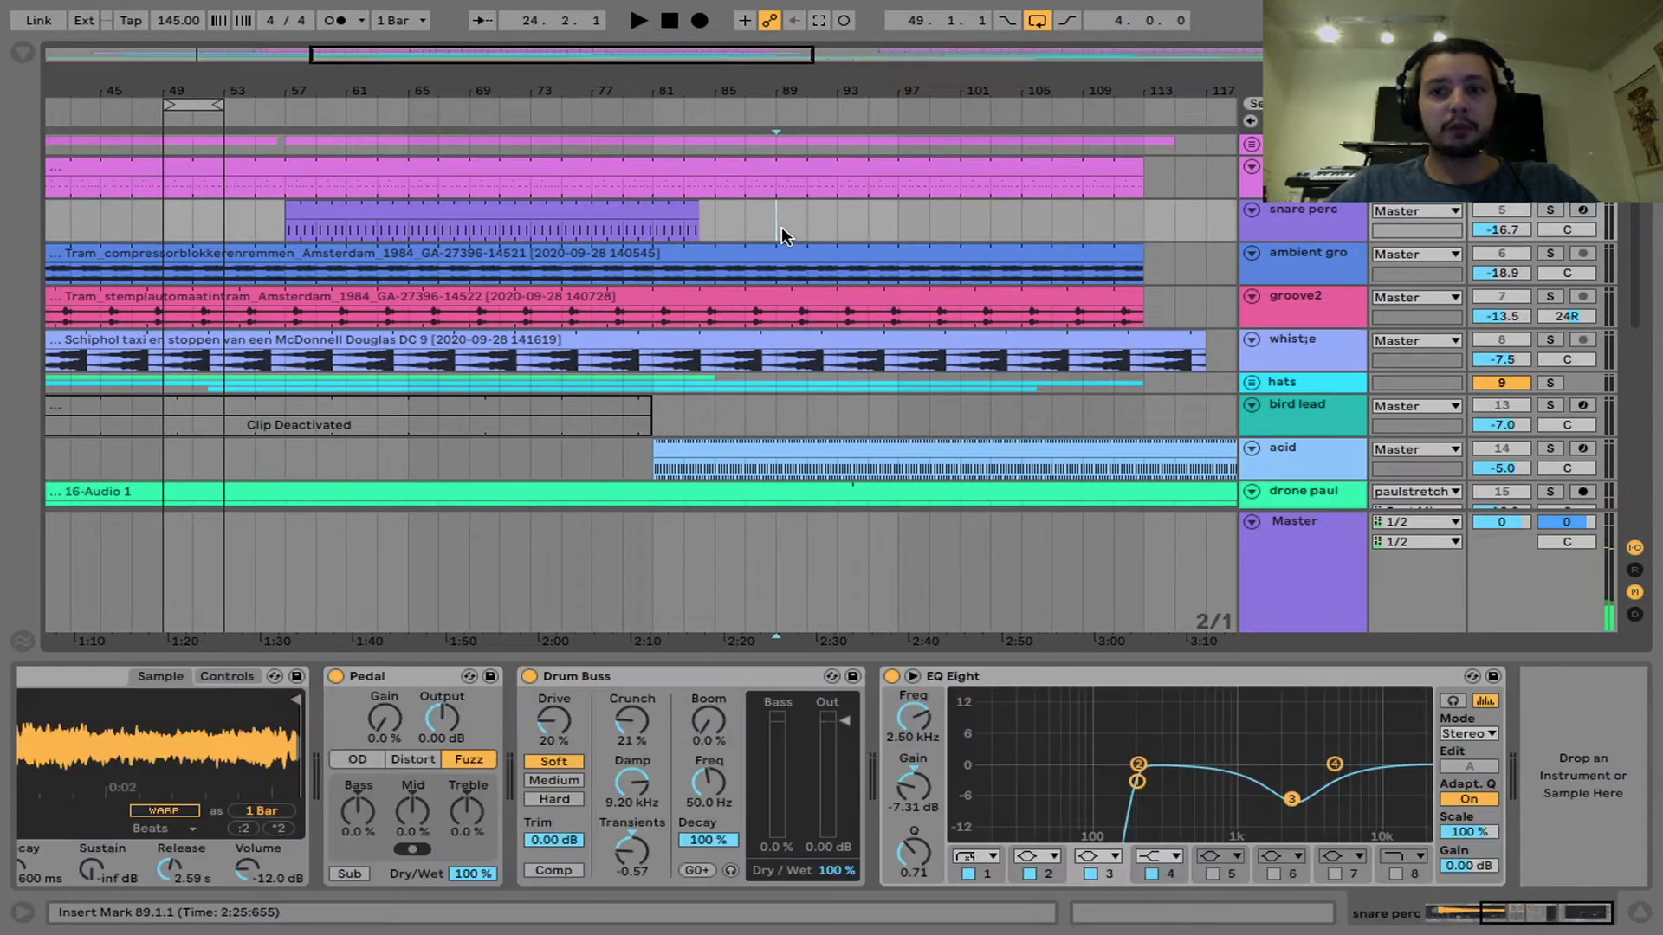
{"action": "key", "text": "space"}
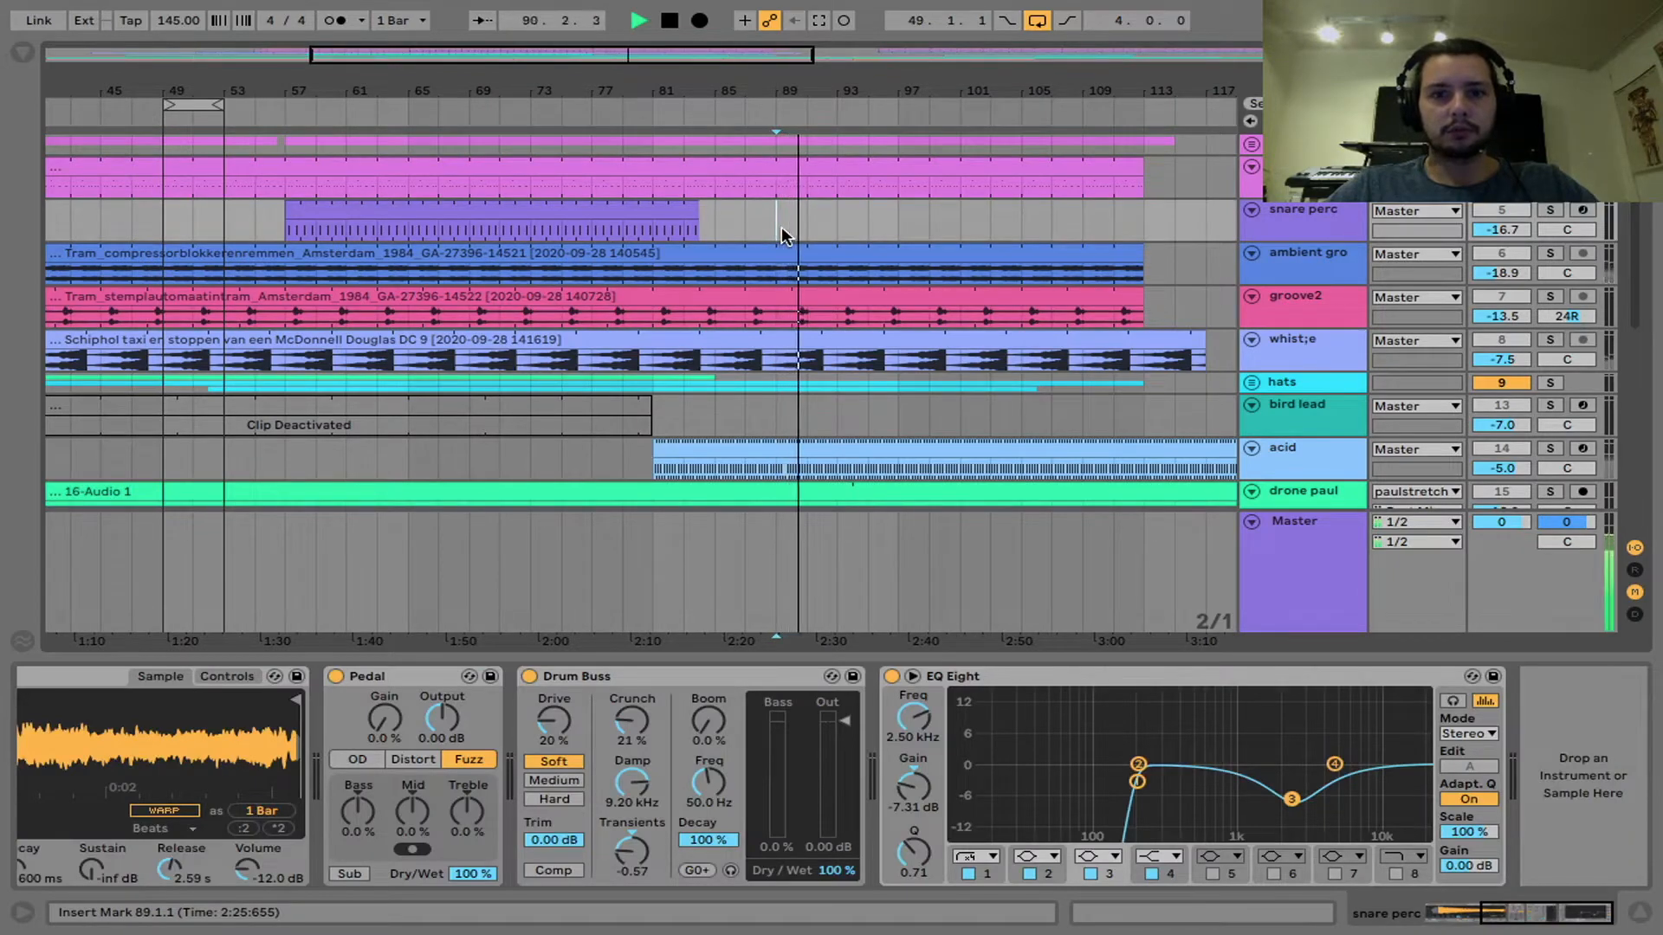
{"action": "scroll", "coordinate": [611, 787], "scroll_direction": "left", "scroll_amount": 8}
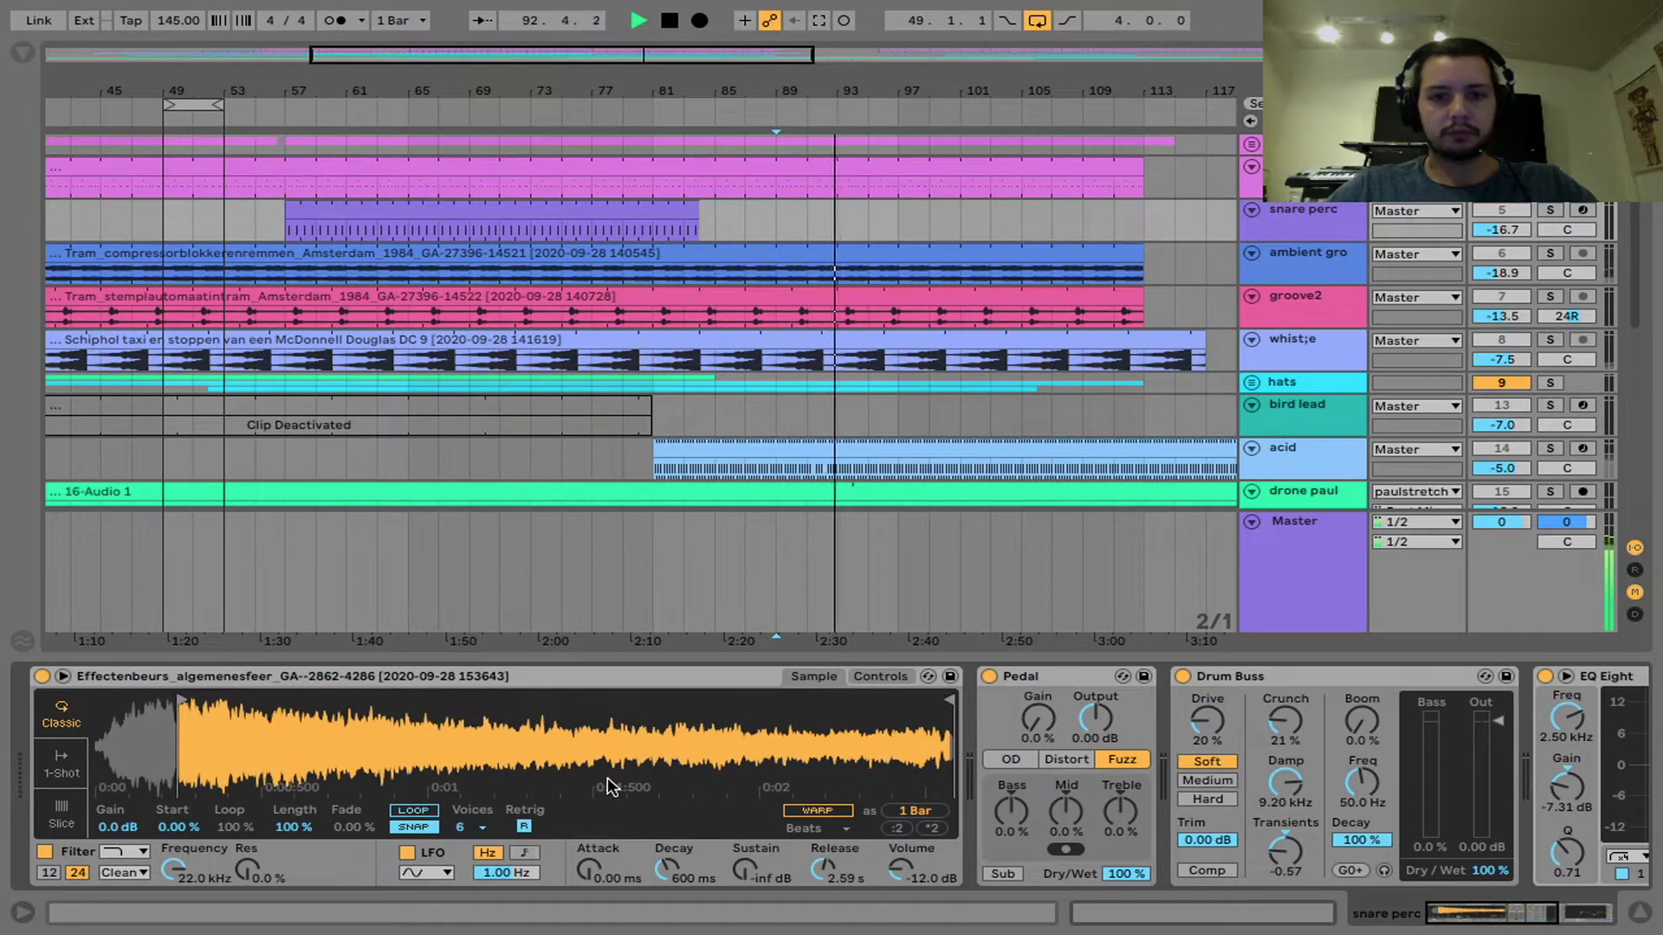
{"action": "key", "text": "space"}
Step: Randomise the notes and gates in the big perc track's Rozzer sequencer and audition the new pattern
{"action": "left_click", "coordinate": [1316, 177]}
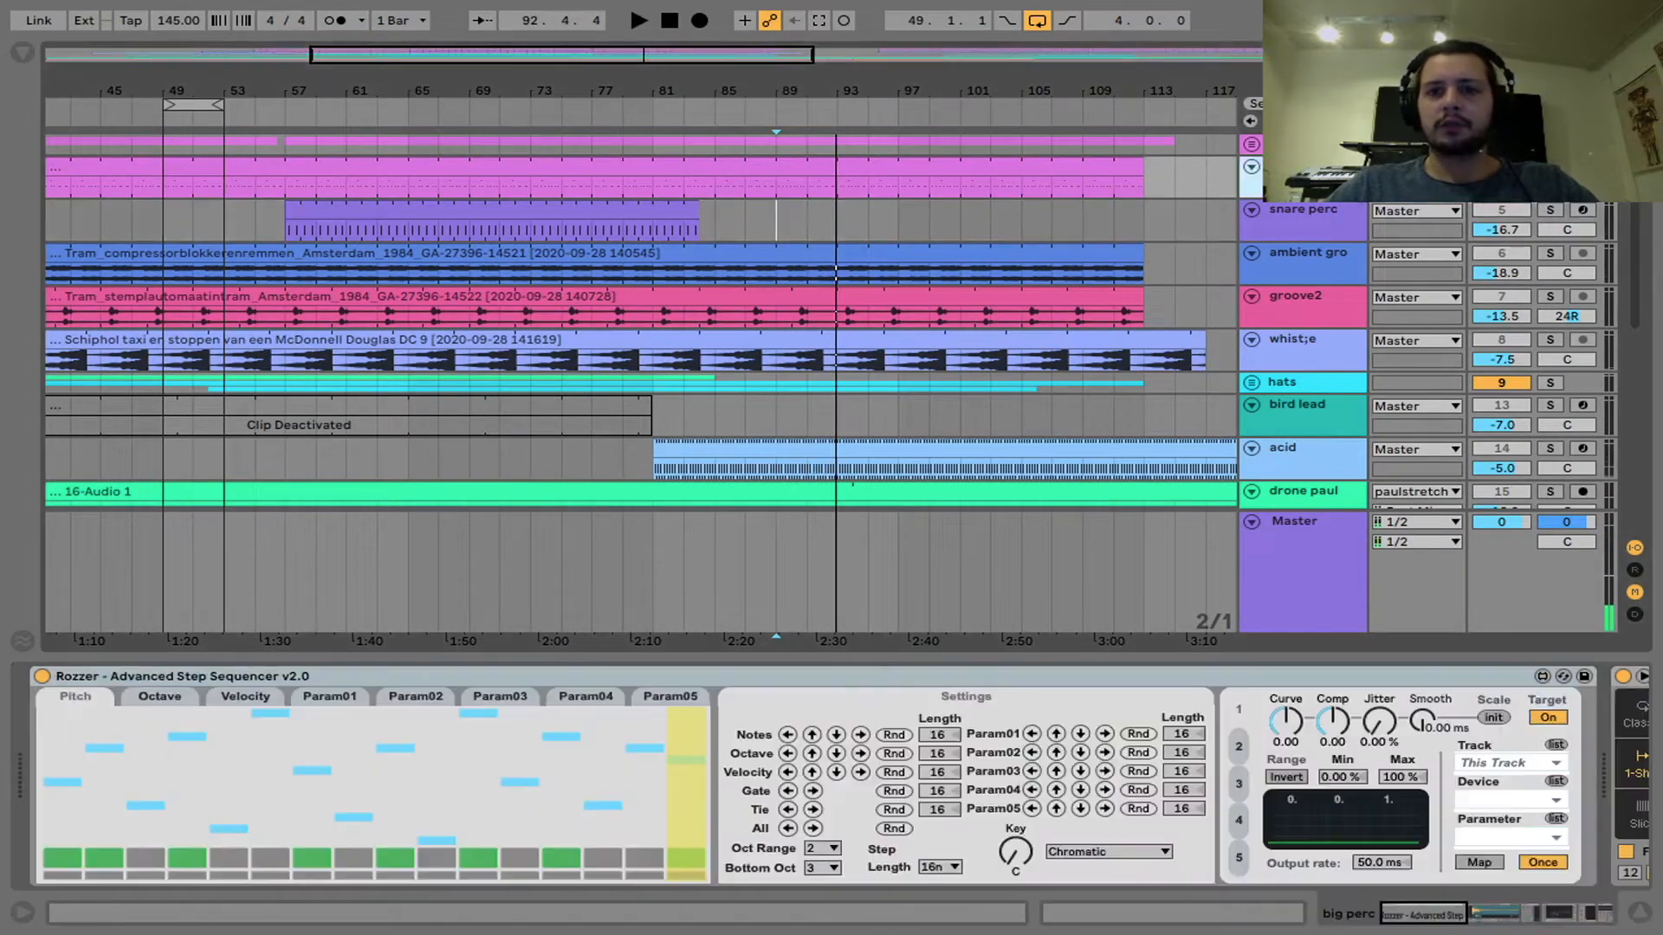
{"action": "left_click", "coordinate": [894, 736]}
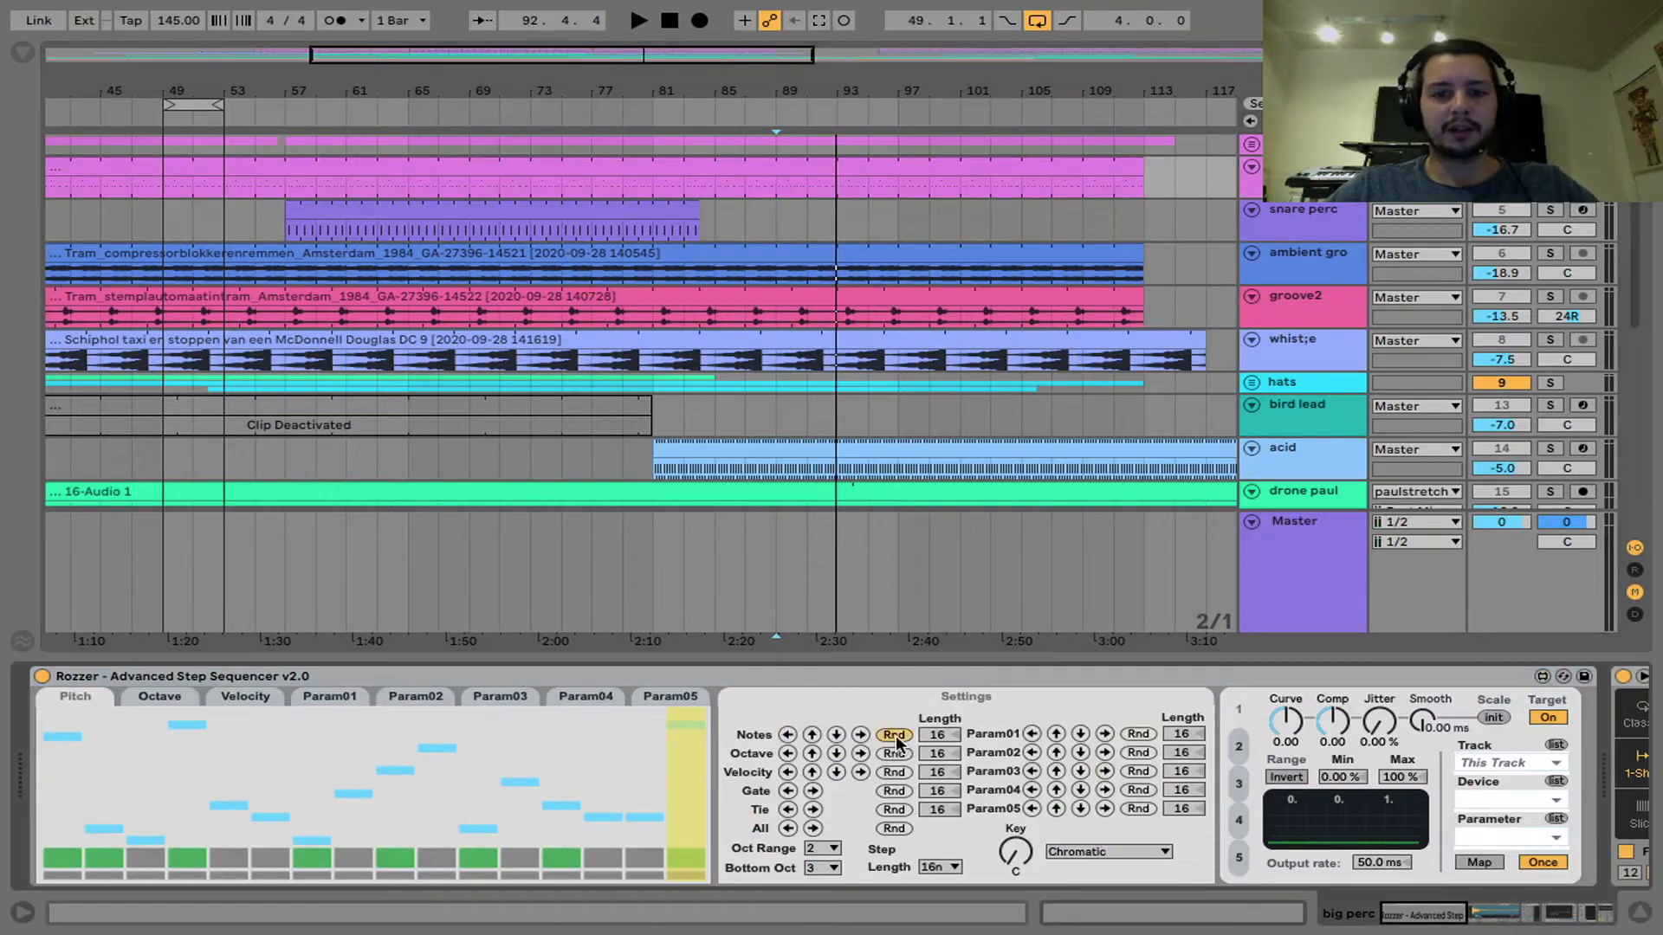
{"action": "left_click", "coordinate": [895, 791]}
{"action": "key", "text": "space"}
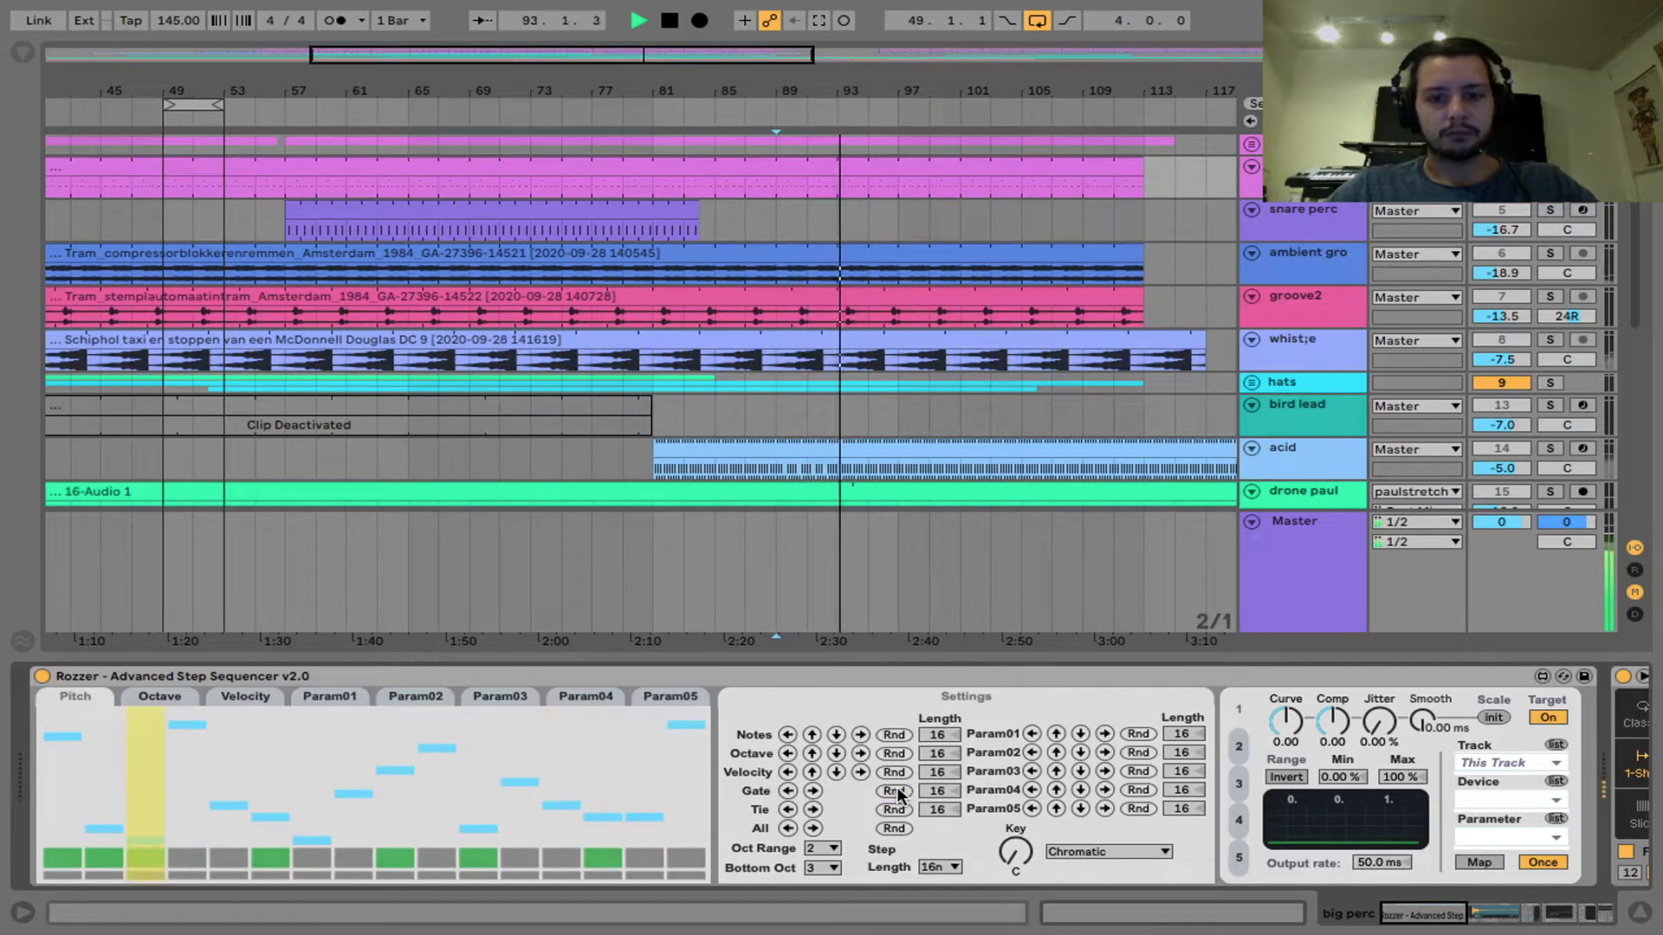
{"action": "key", "text": "space"}
{"action": "key", "text": "space"}
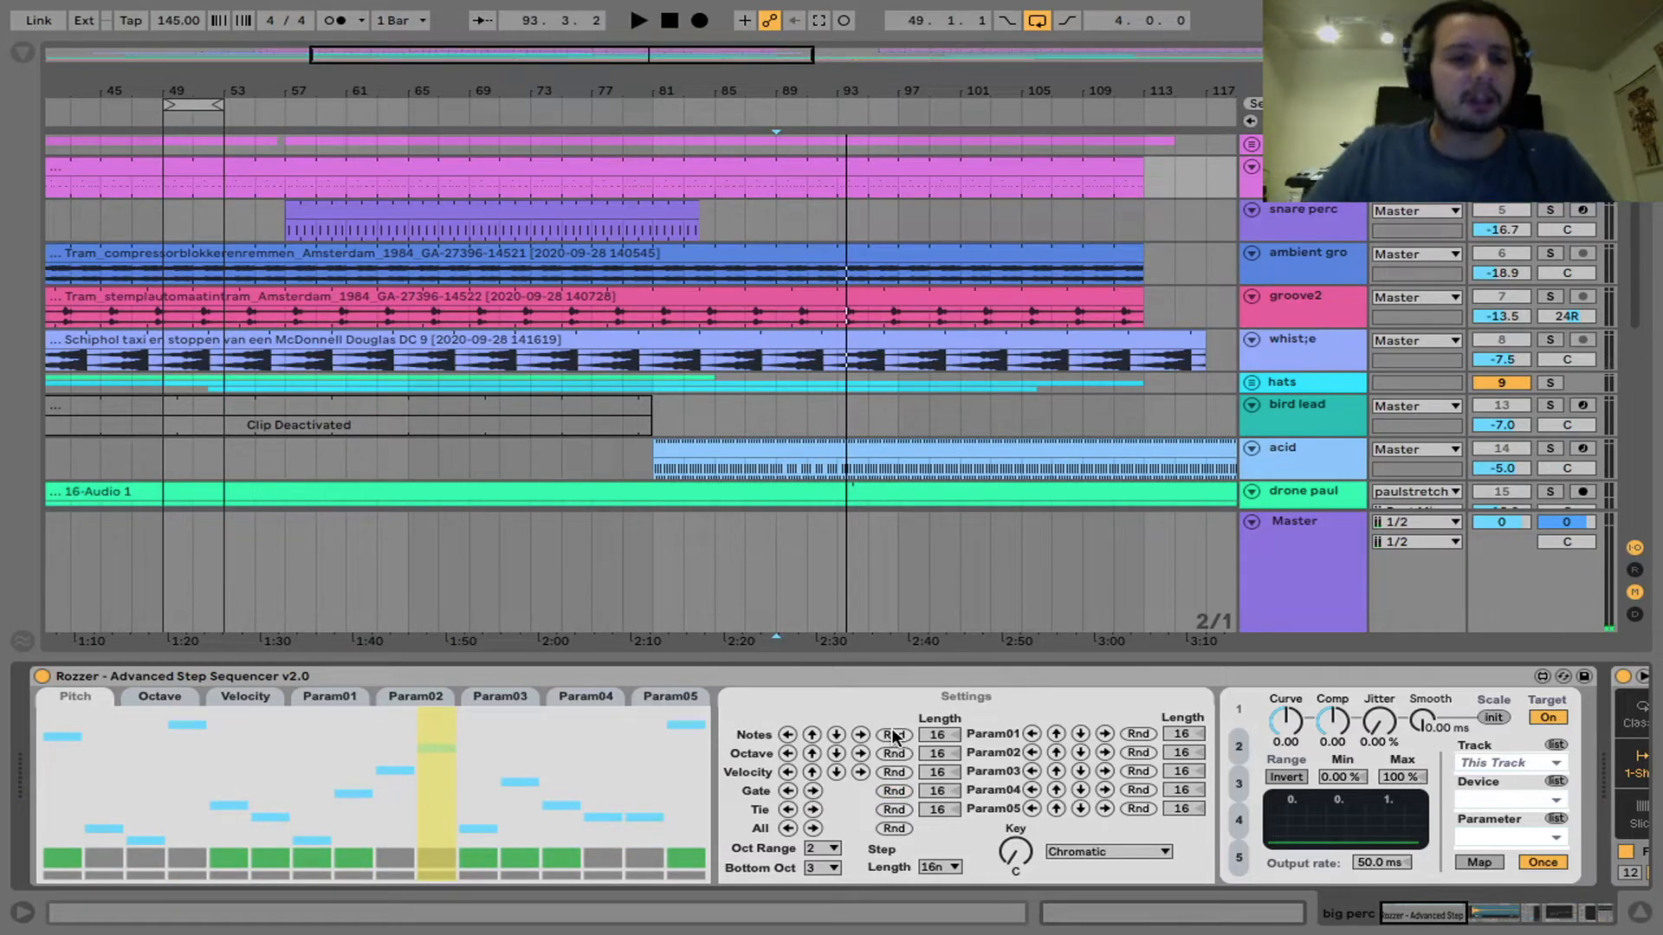
Step: Turn off the Rozzer step sequencer and display the rest of the big perc device chain
{"action": "left_click", "coordinate": [42, 676]}
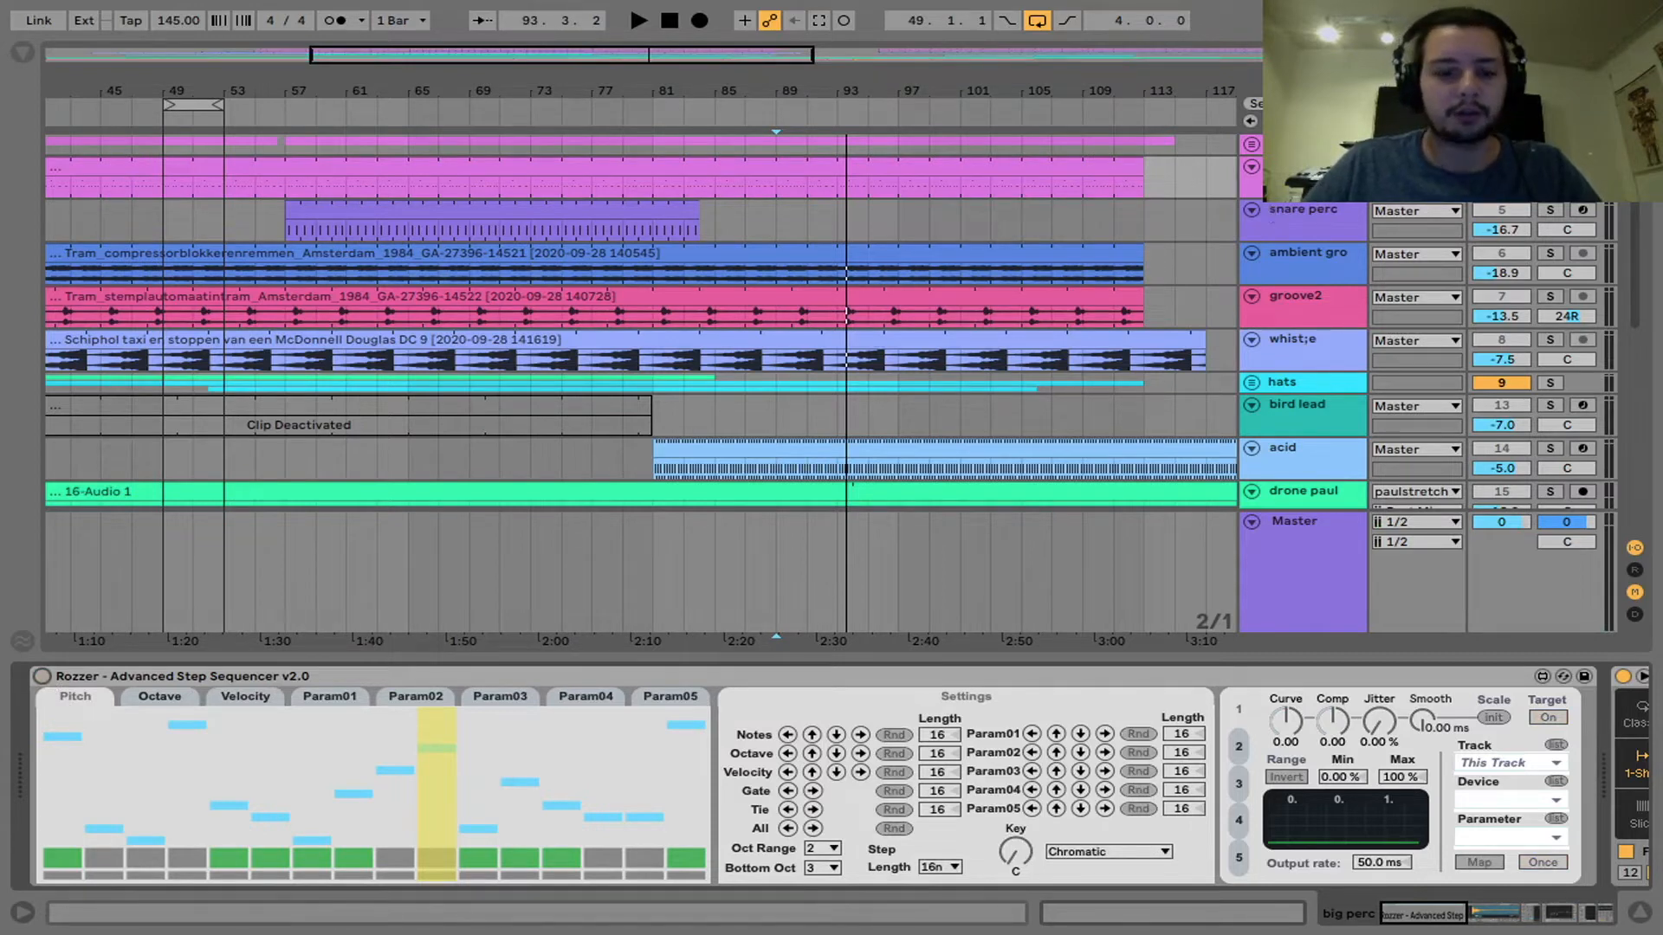
{"action": "left_click", "coordinate": [1303, 171]}
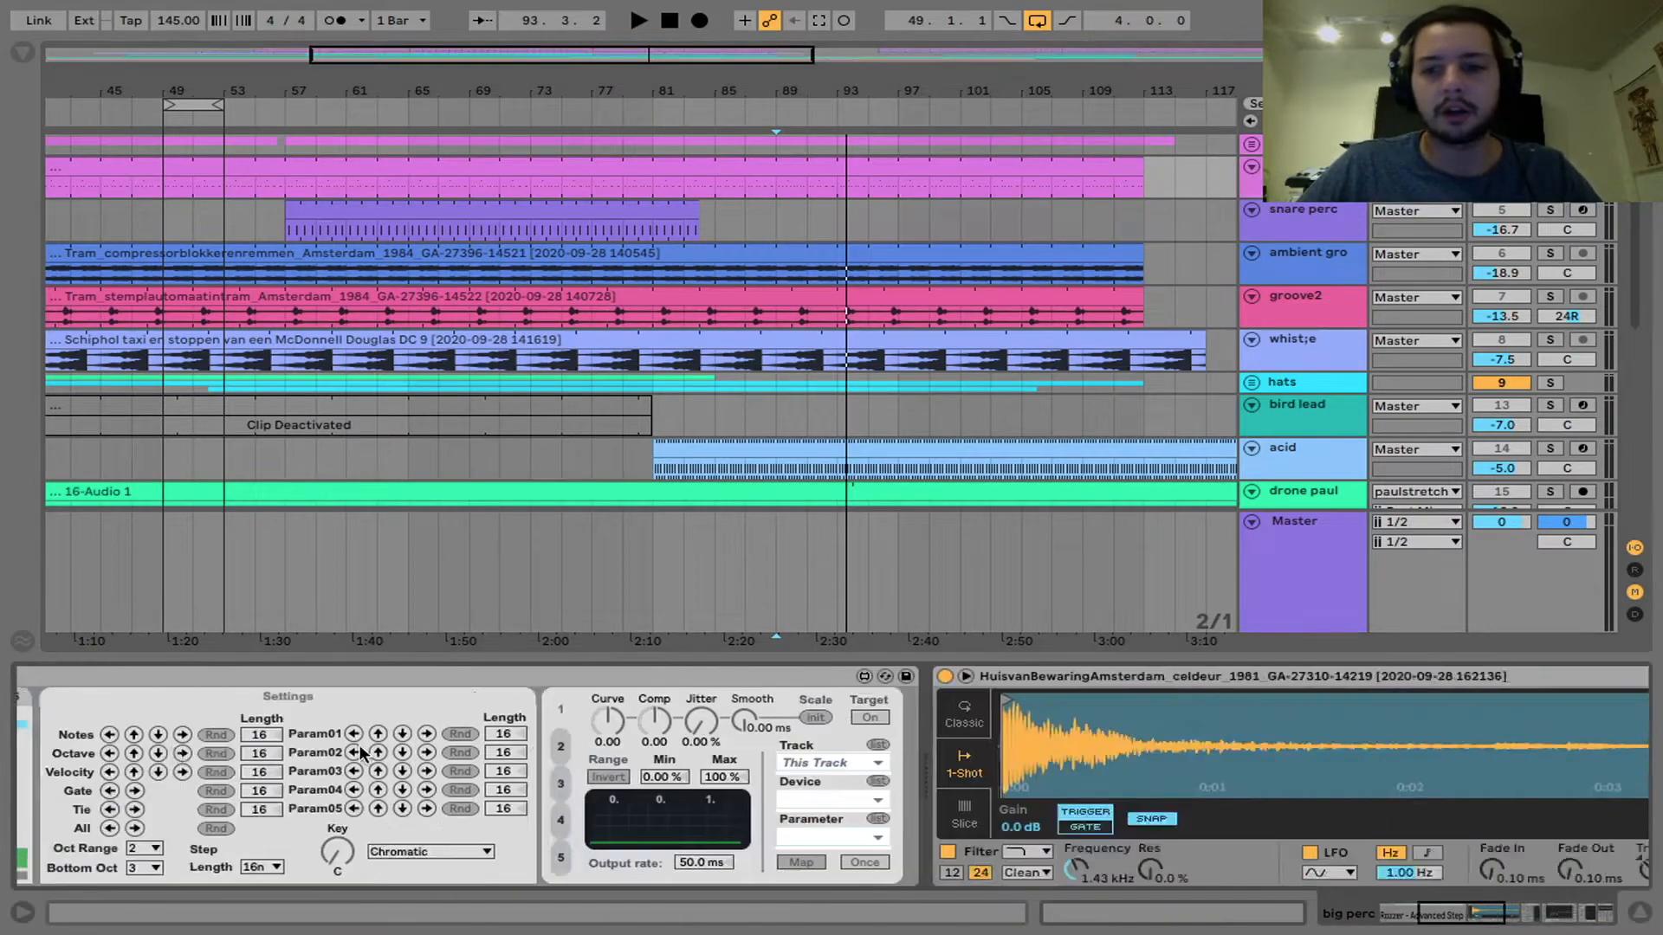
{"action": "scroll", "coordinate": [362, 754], "scroll_direction": "down", "scroll_amount": 10}
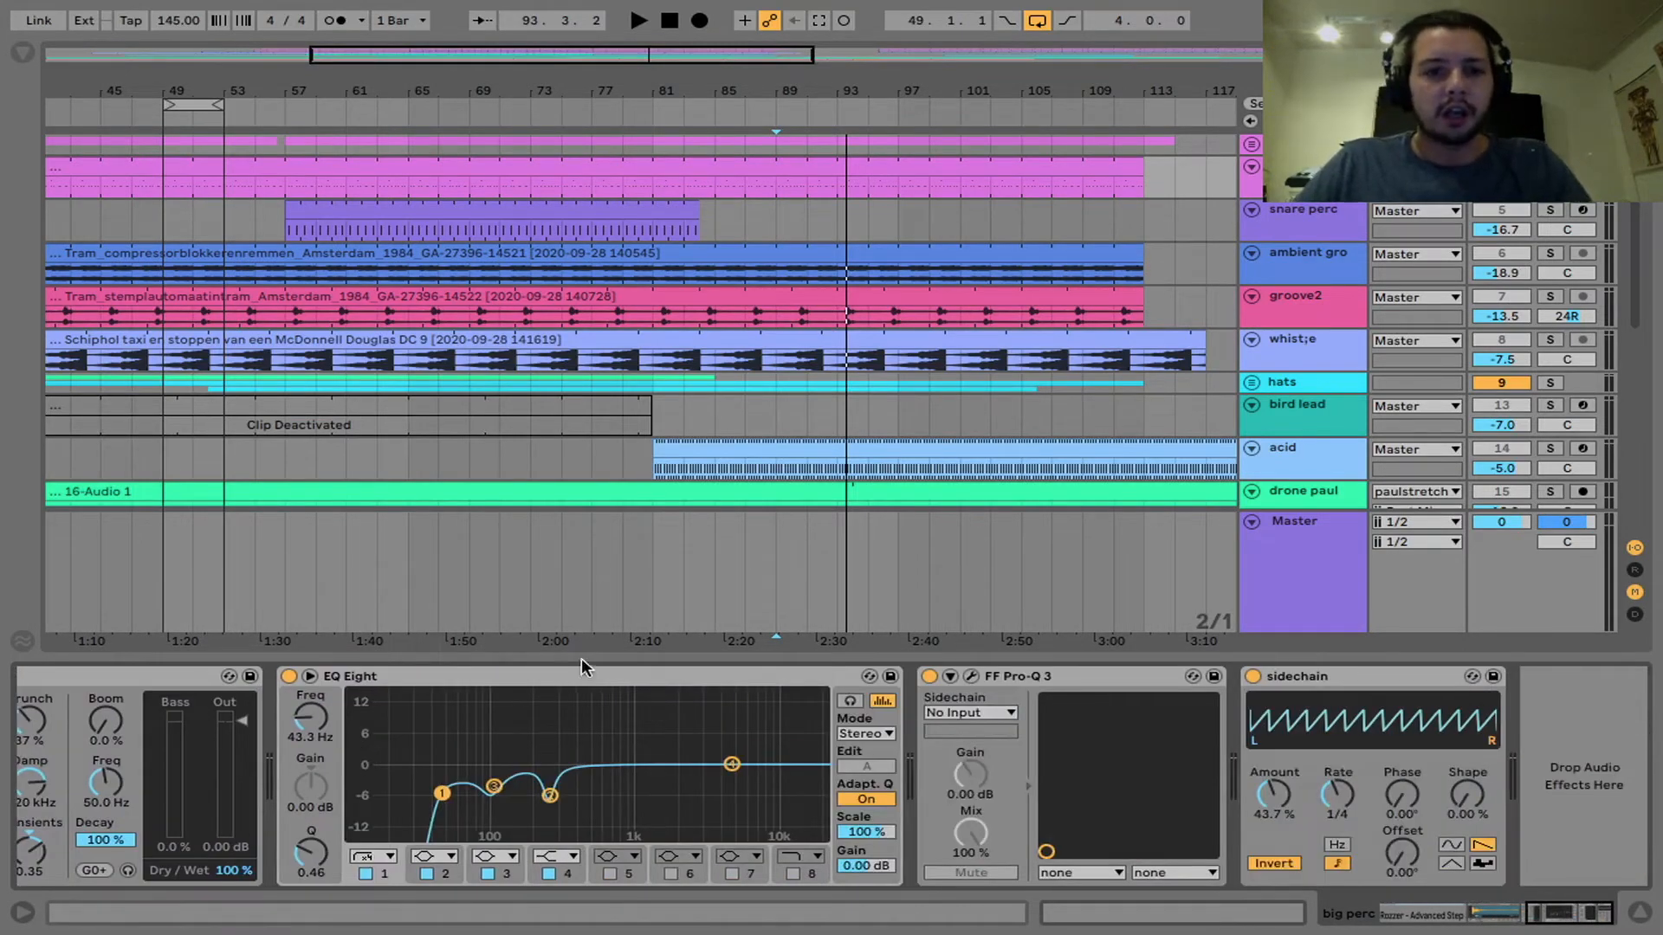
Step: Hide the device view, select the snare perc track and solo it
{"action": "left_click_drag", "start_coordinate": [581, 658], "coordinate": [755, 689]}
{"action": "left_click", "coordinate": [1308, 227]}
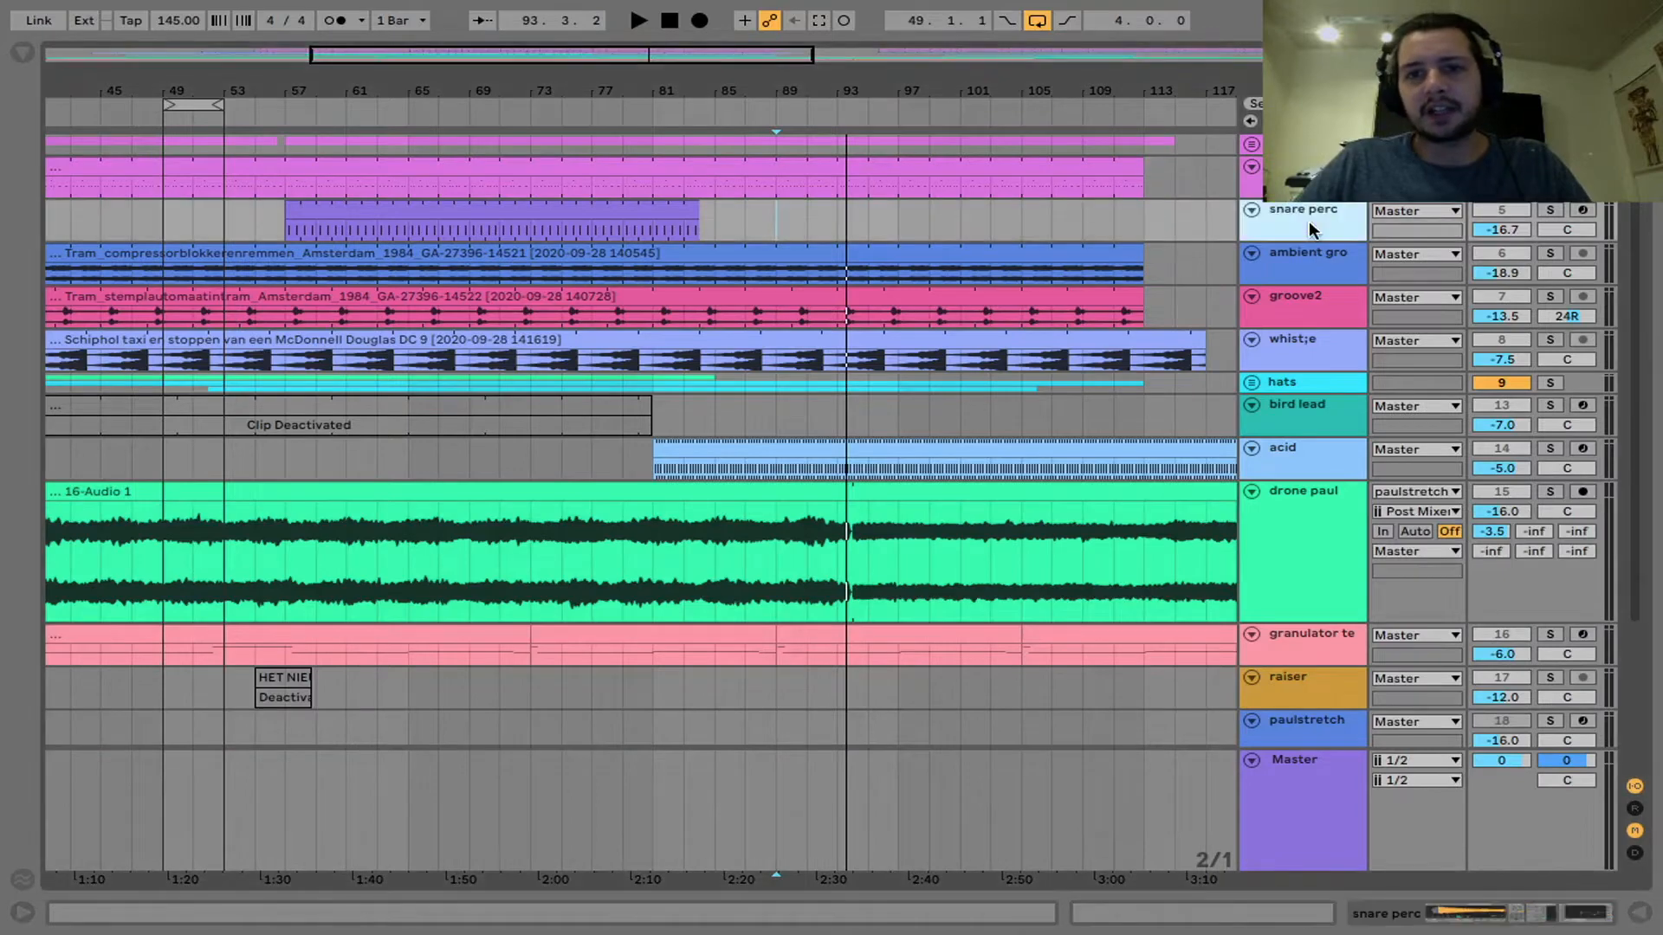
{"action": "left_click", "coordinate": [1544, 209]}
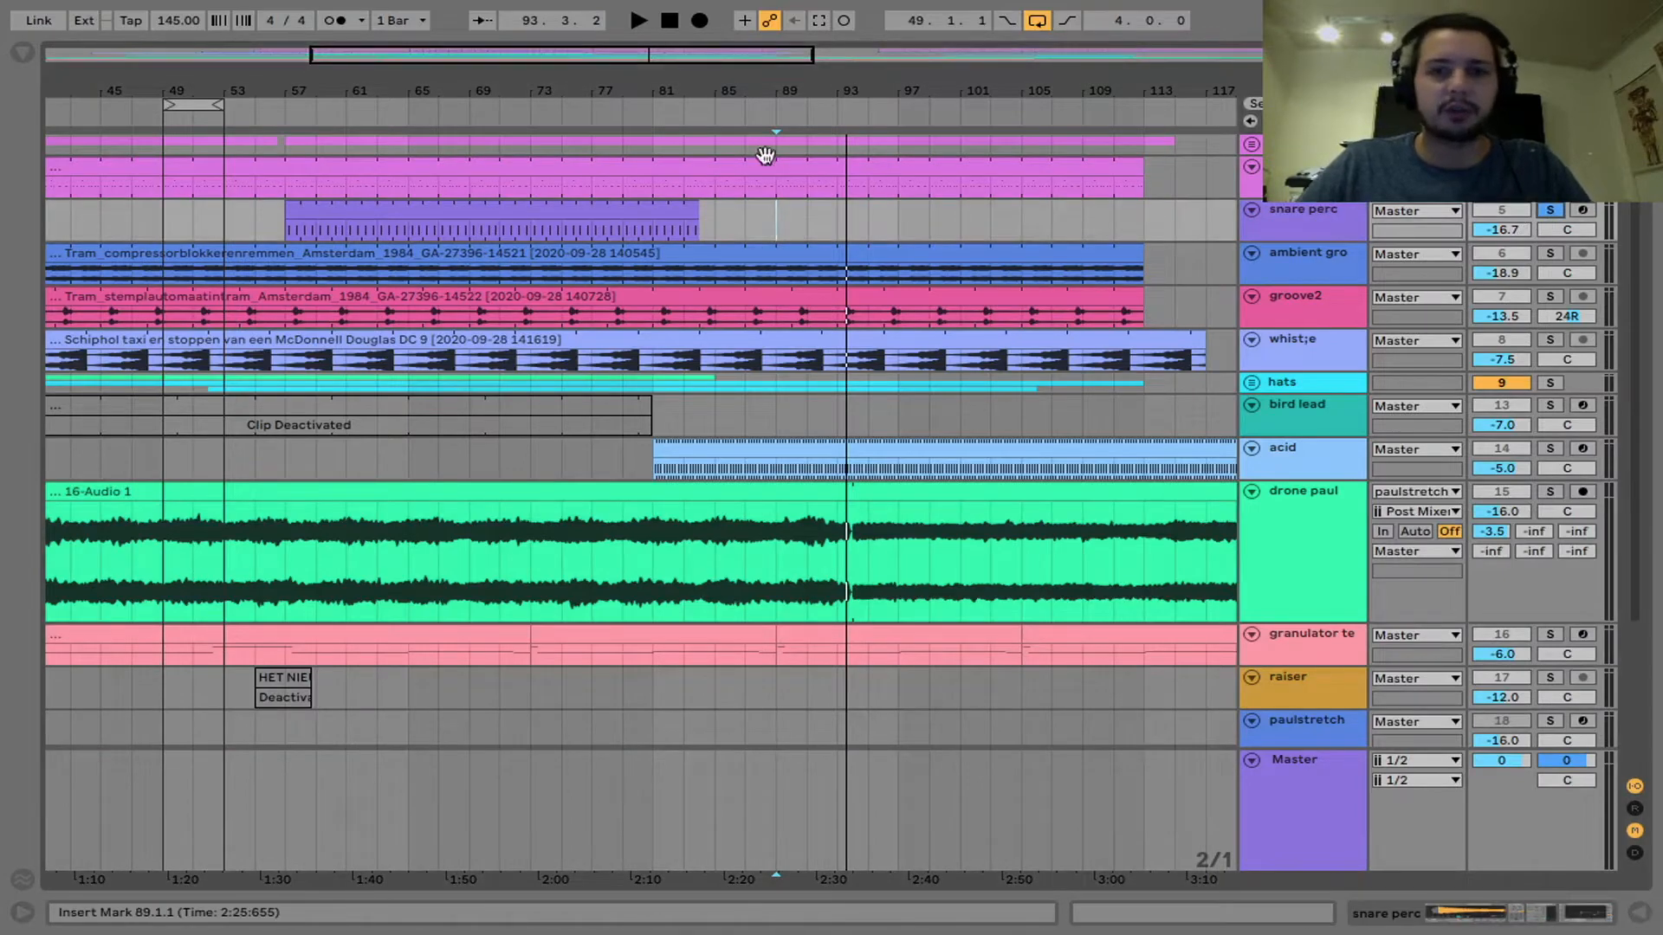
Step: Display the snare perc device chain and preview the original Effectenbeurs_algemenesfeer_GA--2862-4286.wav from the browser's samples folder
{"action": "left_click", "coordinate": [22, 53]}
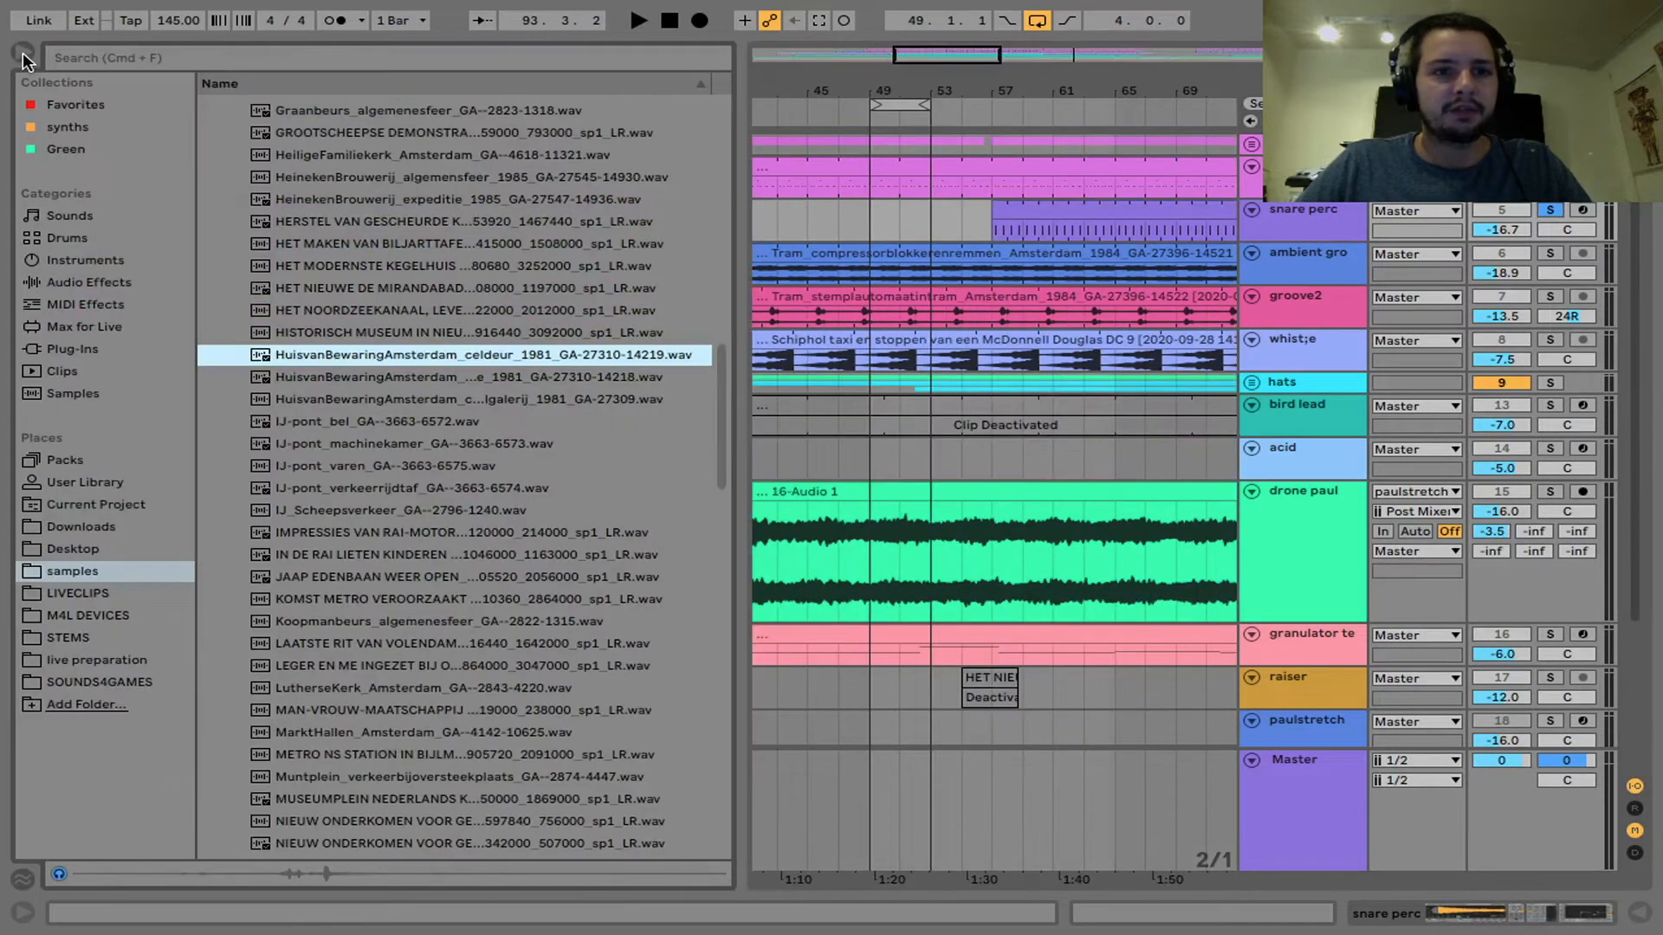
{"action": "double_click", "coordinate": [1308, 208]}
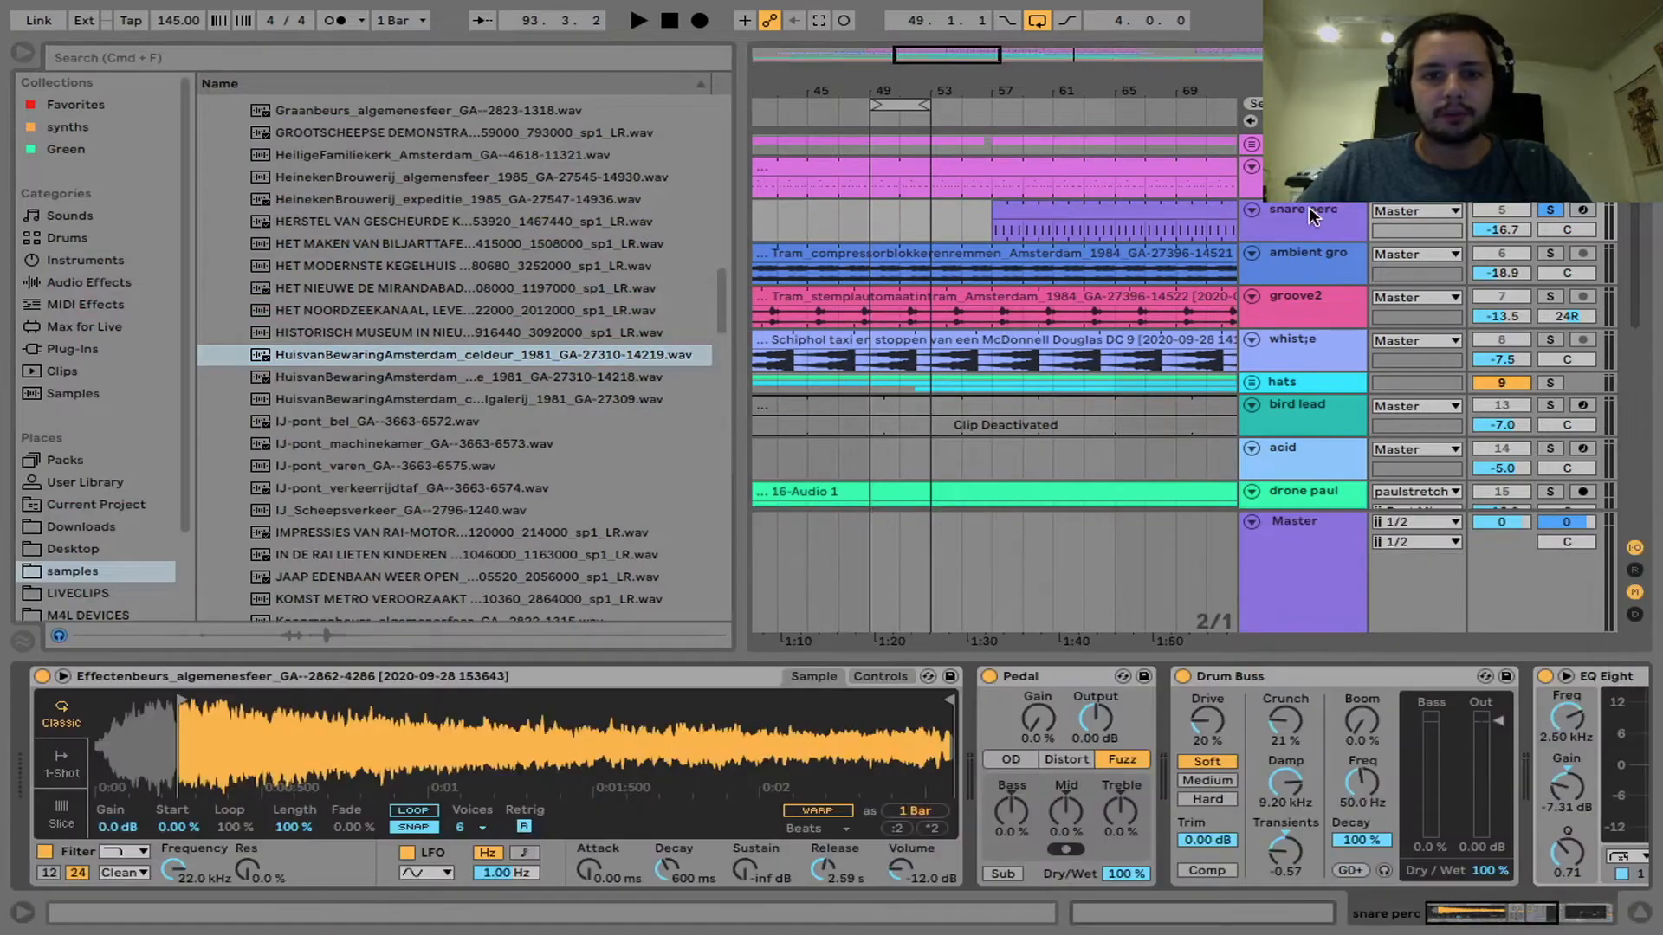
{"action": "scroll", "coordinate": [470, 471], "scroll_direction": "up", "scroll_amount": 3}
{"action": "scroll", "coordinate": [469, 471], "scroll_direction": "up", "scroll_amount": 3}
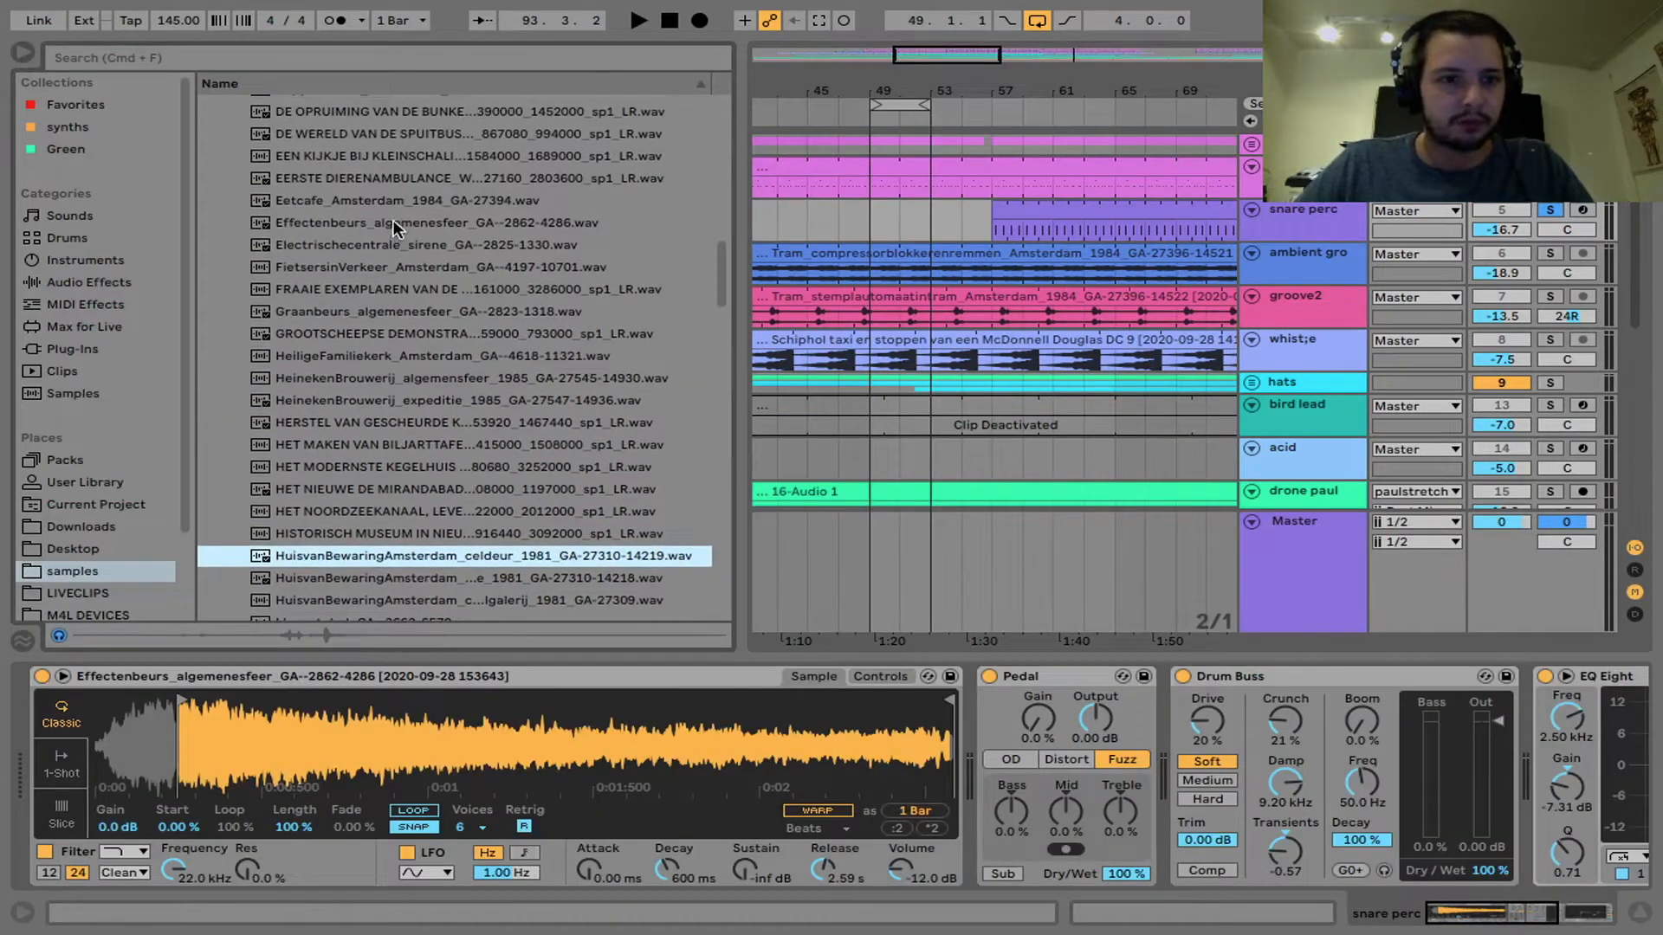
{"action": "left_click", "coordinate": [392, 221]}
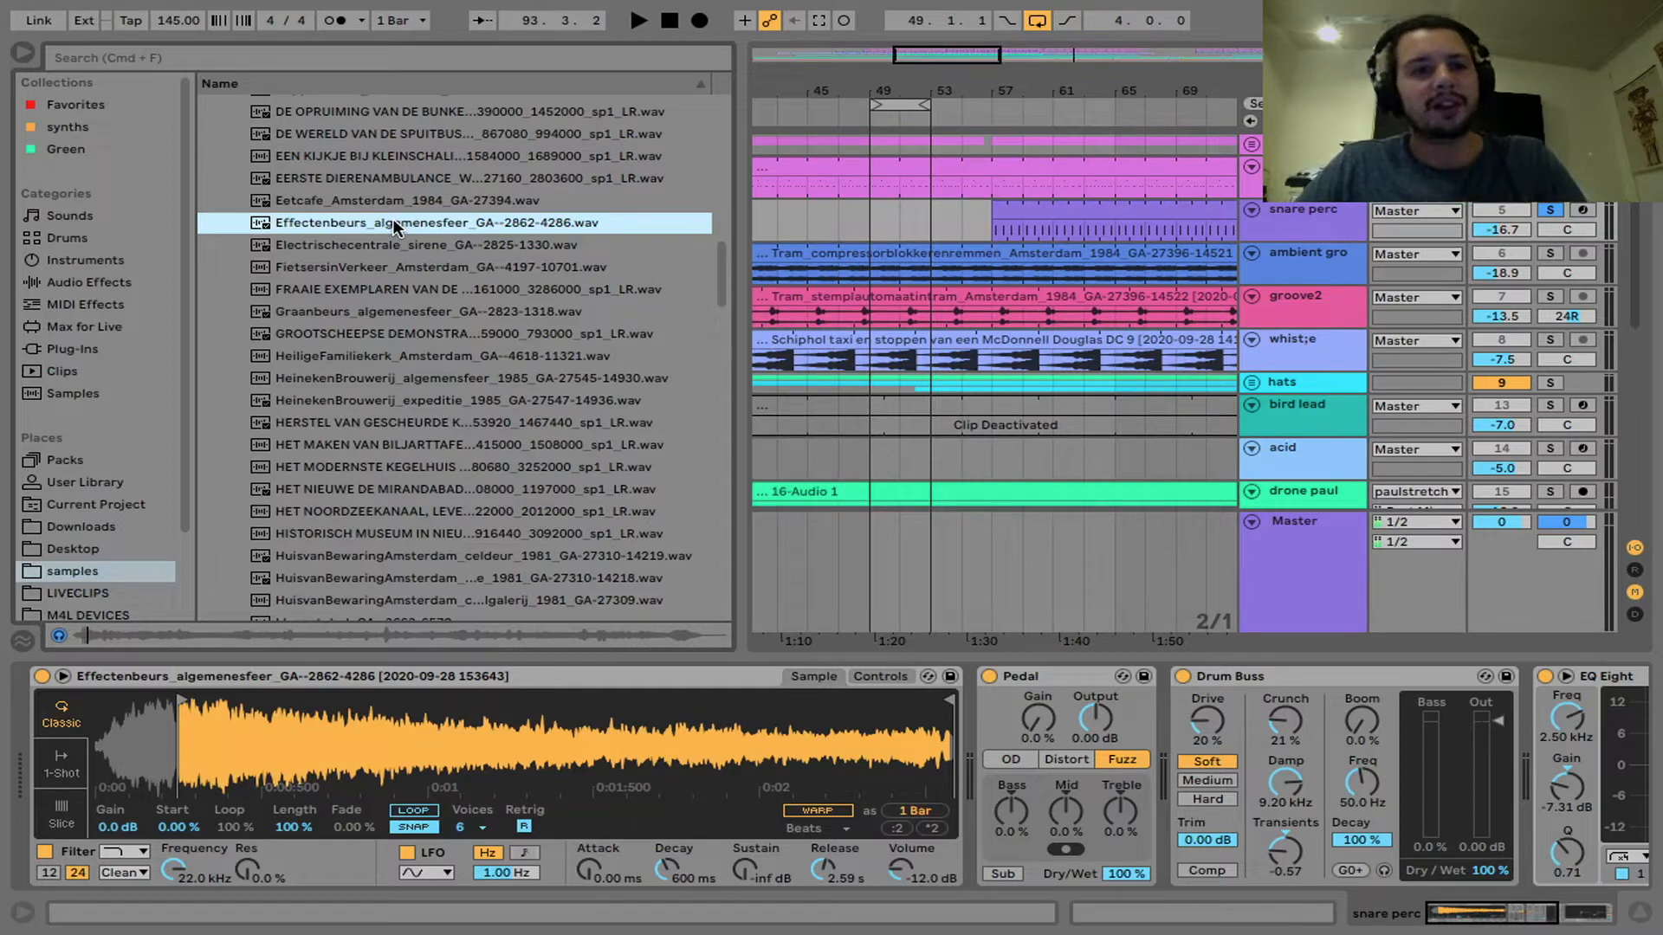
Step: Hide the browser and display the big perc track's cell door sample and effects for comparison
{"action": "left_click", "coordinate": [23, 53]}
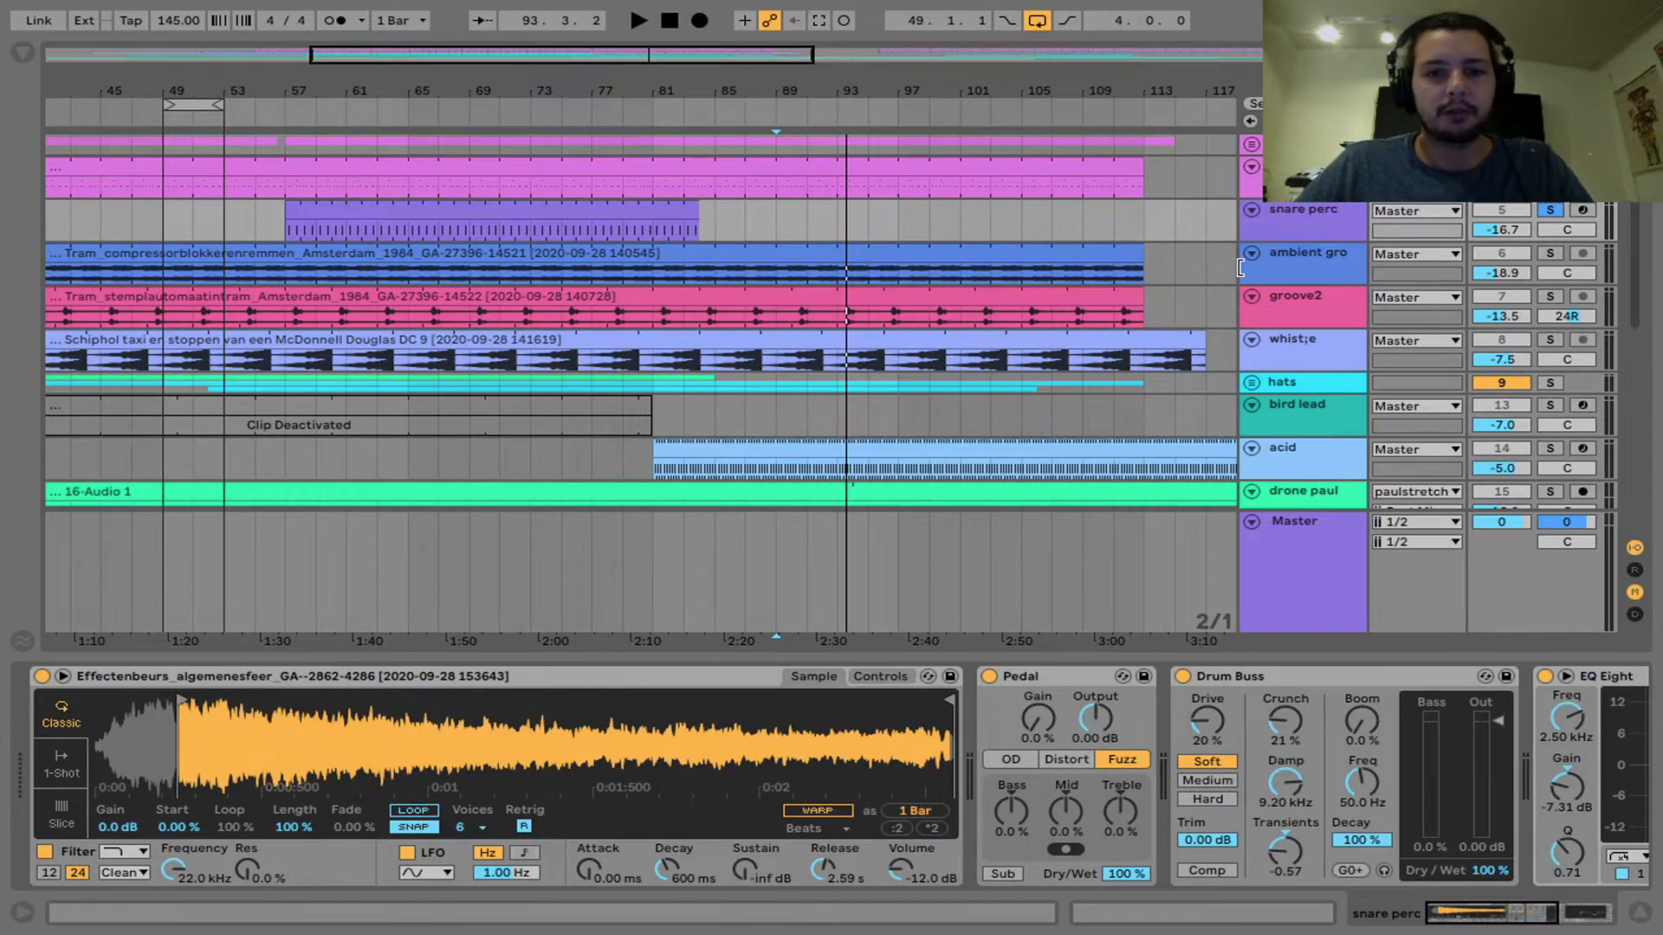
{"action": "key", "text": "Up"}
{"action": "scroll", "coordinate": [551, 733], "scroll_direction": "left", "scroll_amount": 10}
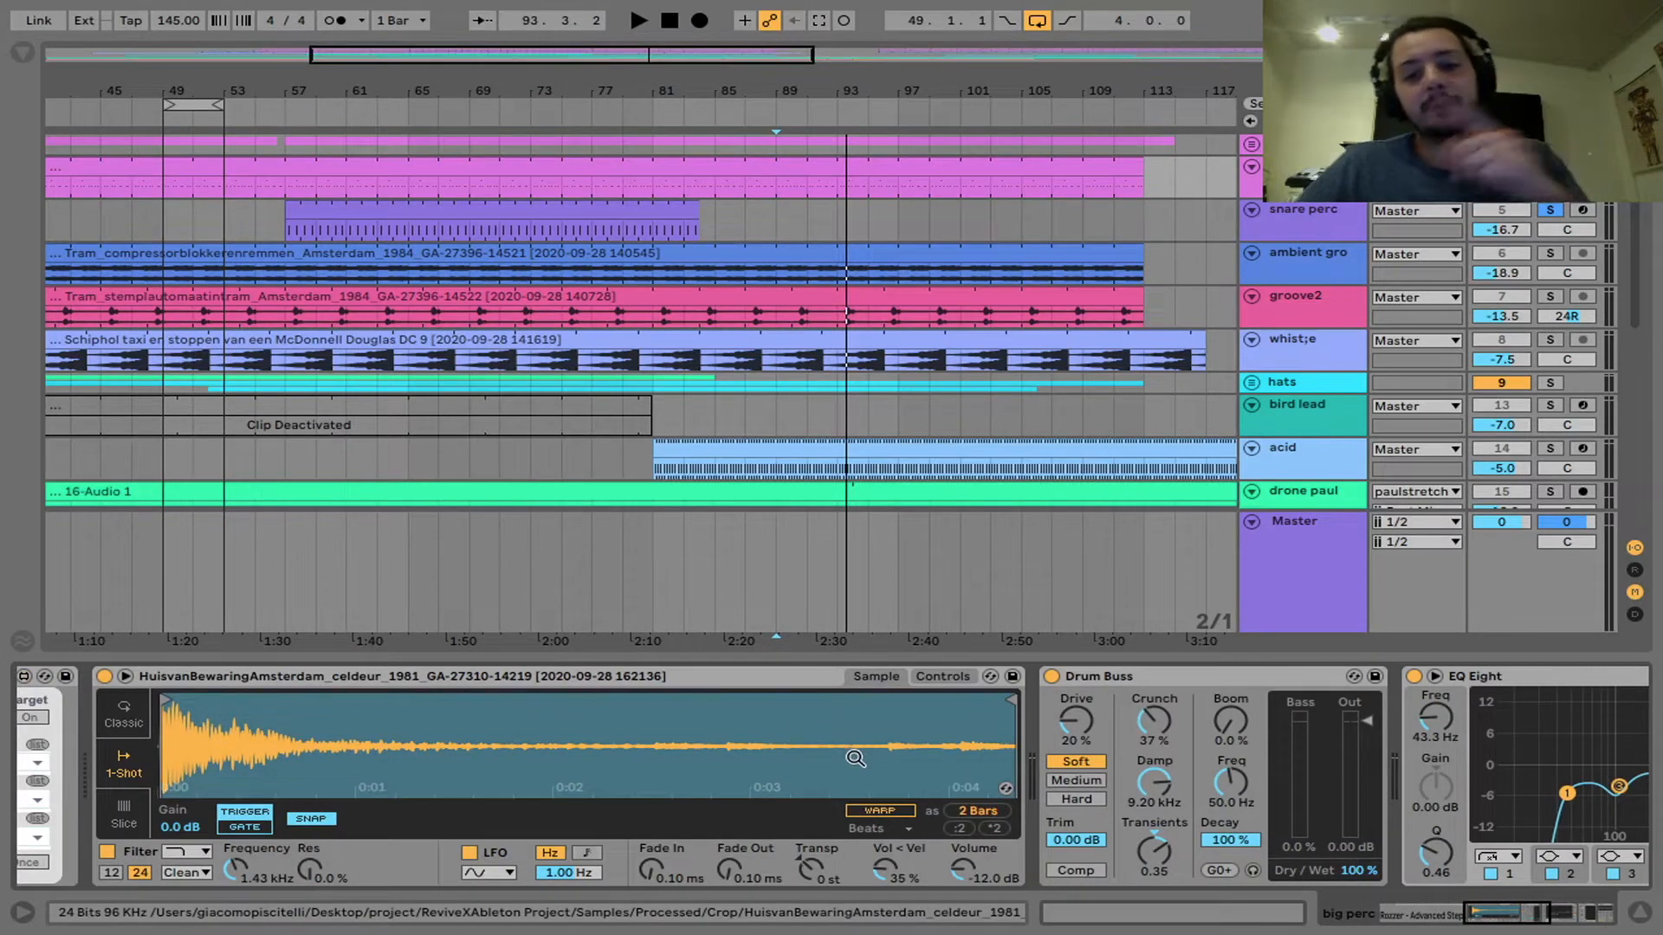
Step: Examine the snare perc chain's Pedal in Fuzz mode, Drum Buss and EQ Eight
{"action": "left_click", "coordinate": [776, 220]}
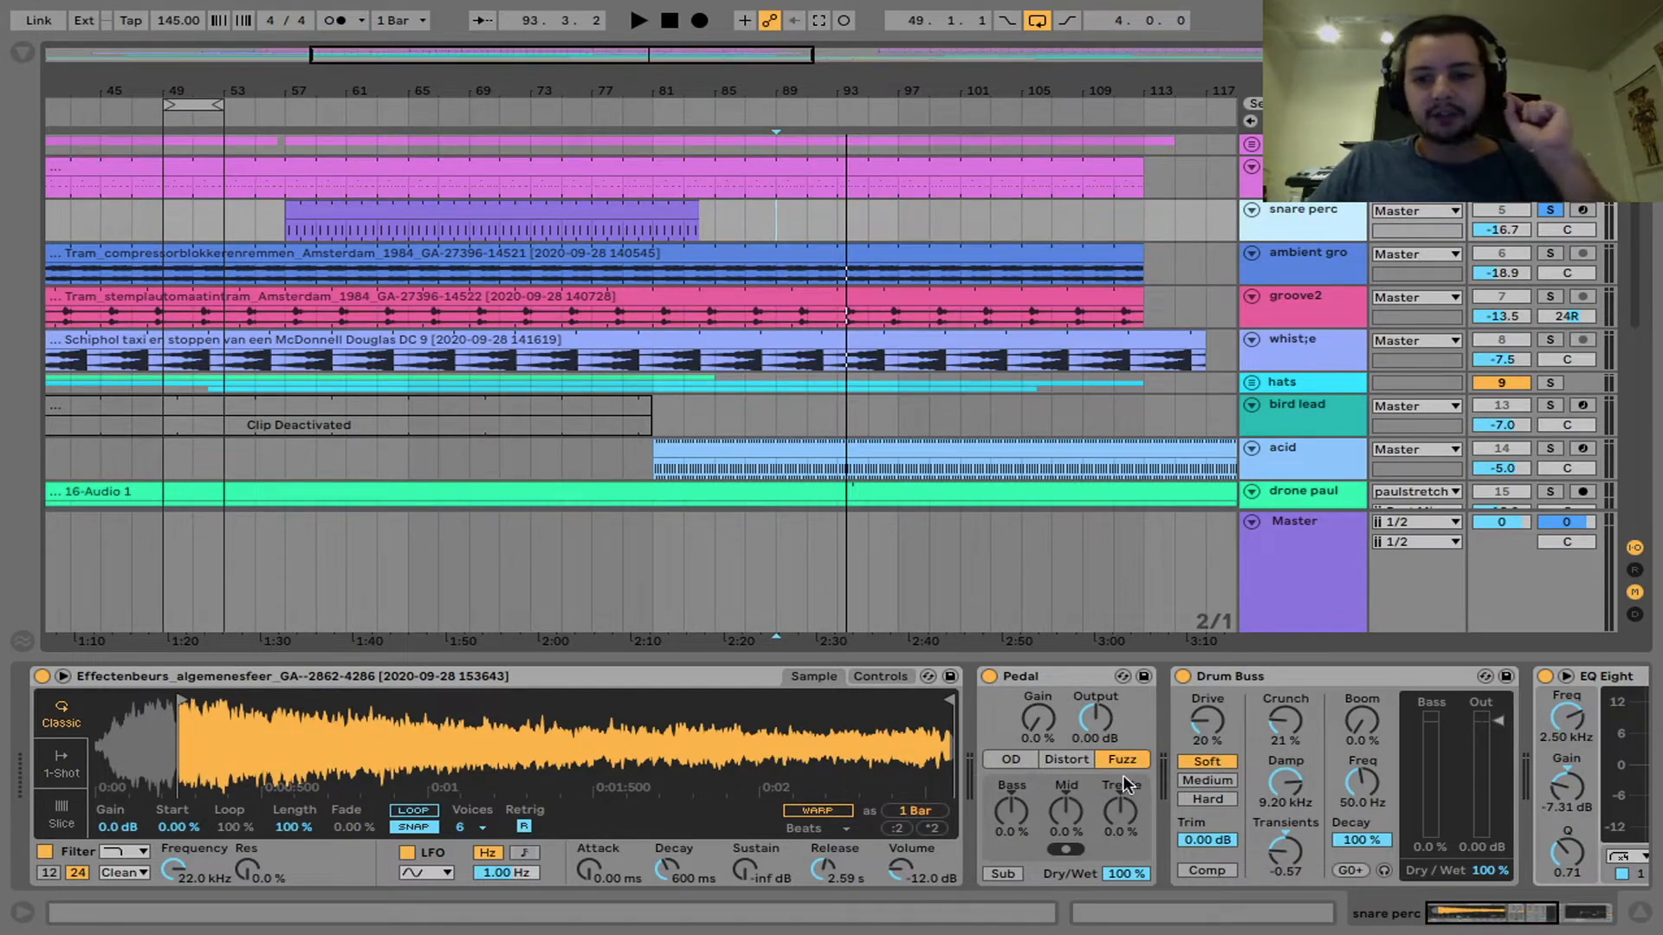
{"action": "scroll", "coordinate": [1221, 765], "scroll_direction": "right", "scroll_amount": 5}
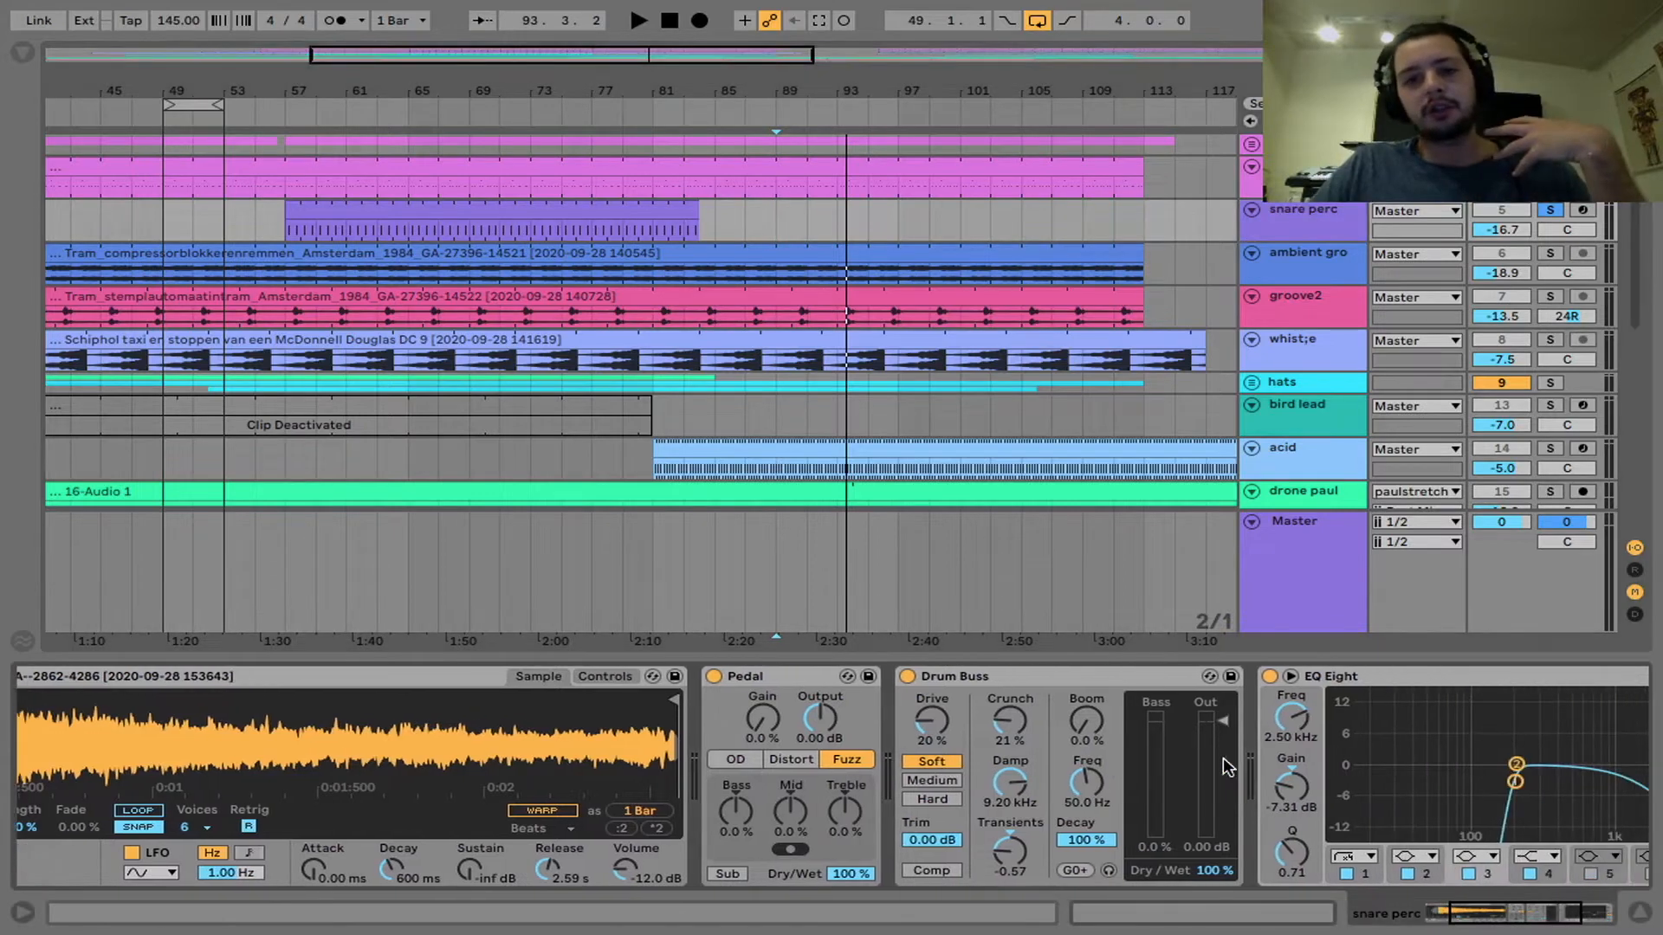
{"action": "scroll", "coordinate": [1042, 808], "scroll_direction": "right", "scroll_amount": 6}
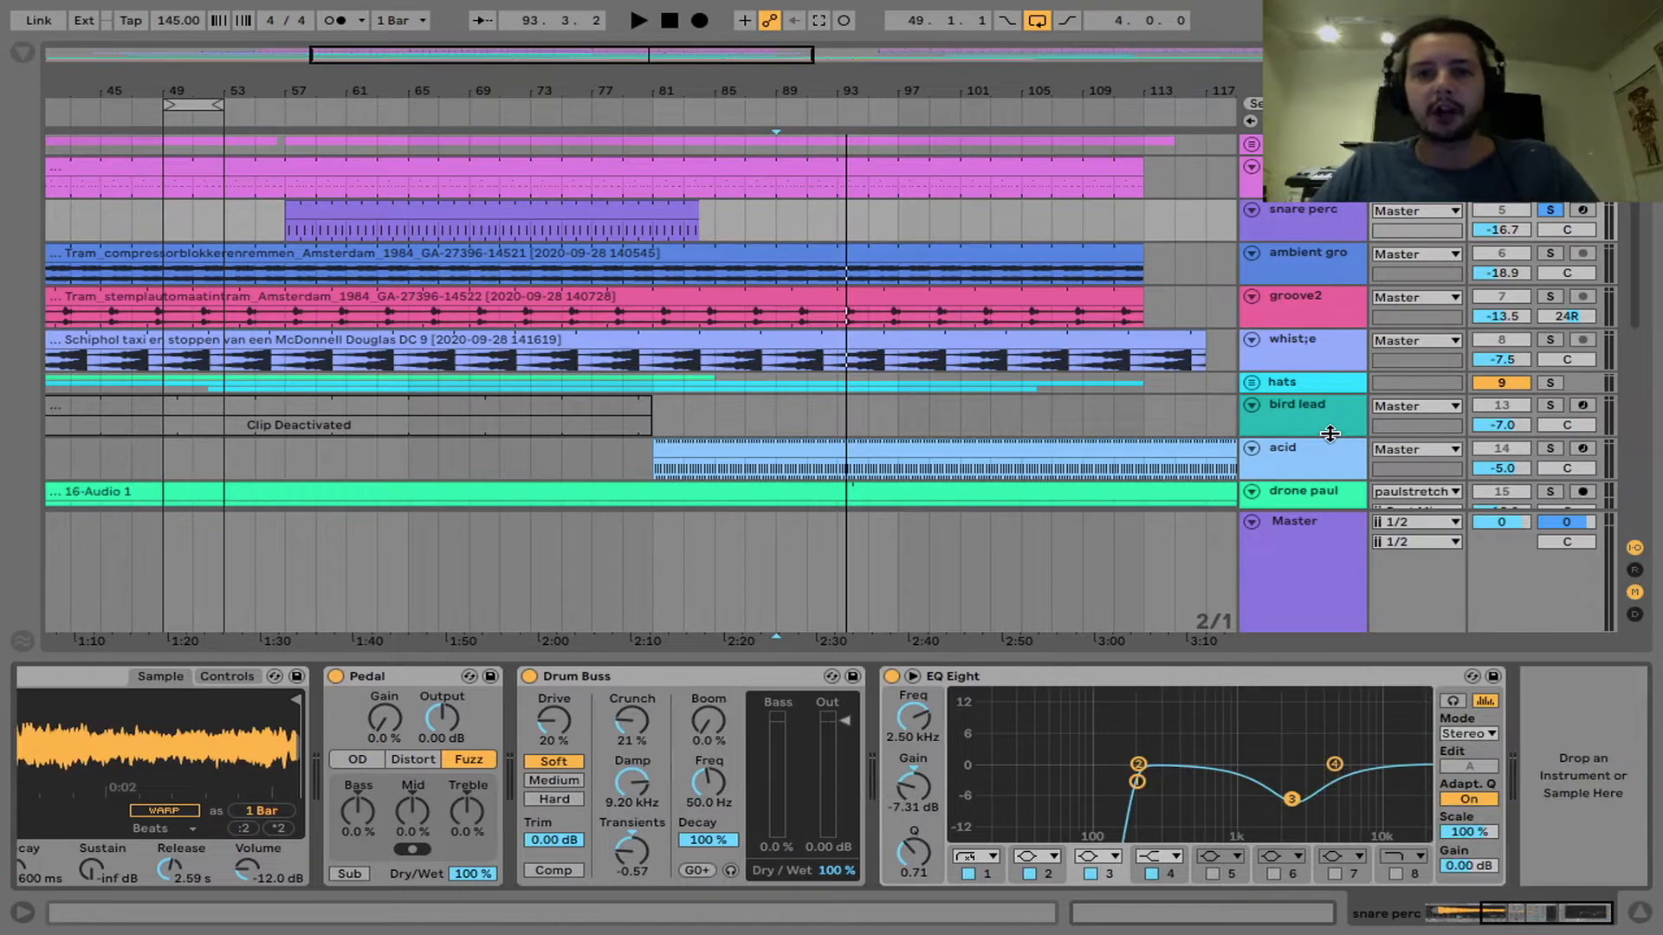
Step: Loop the snare perc clip over the four bars from 67 to 71 and play the soloed section
{"action": "left_click_drag", "start_coordinate": [440, 229], "coordinate": [501, 230]}
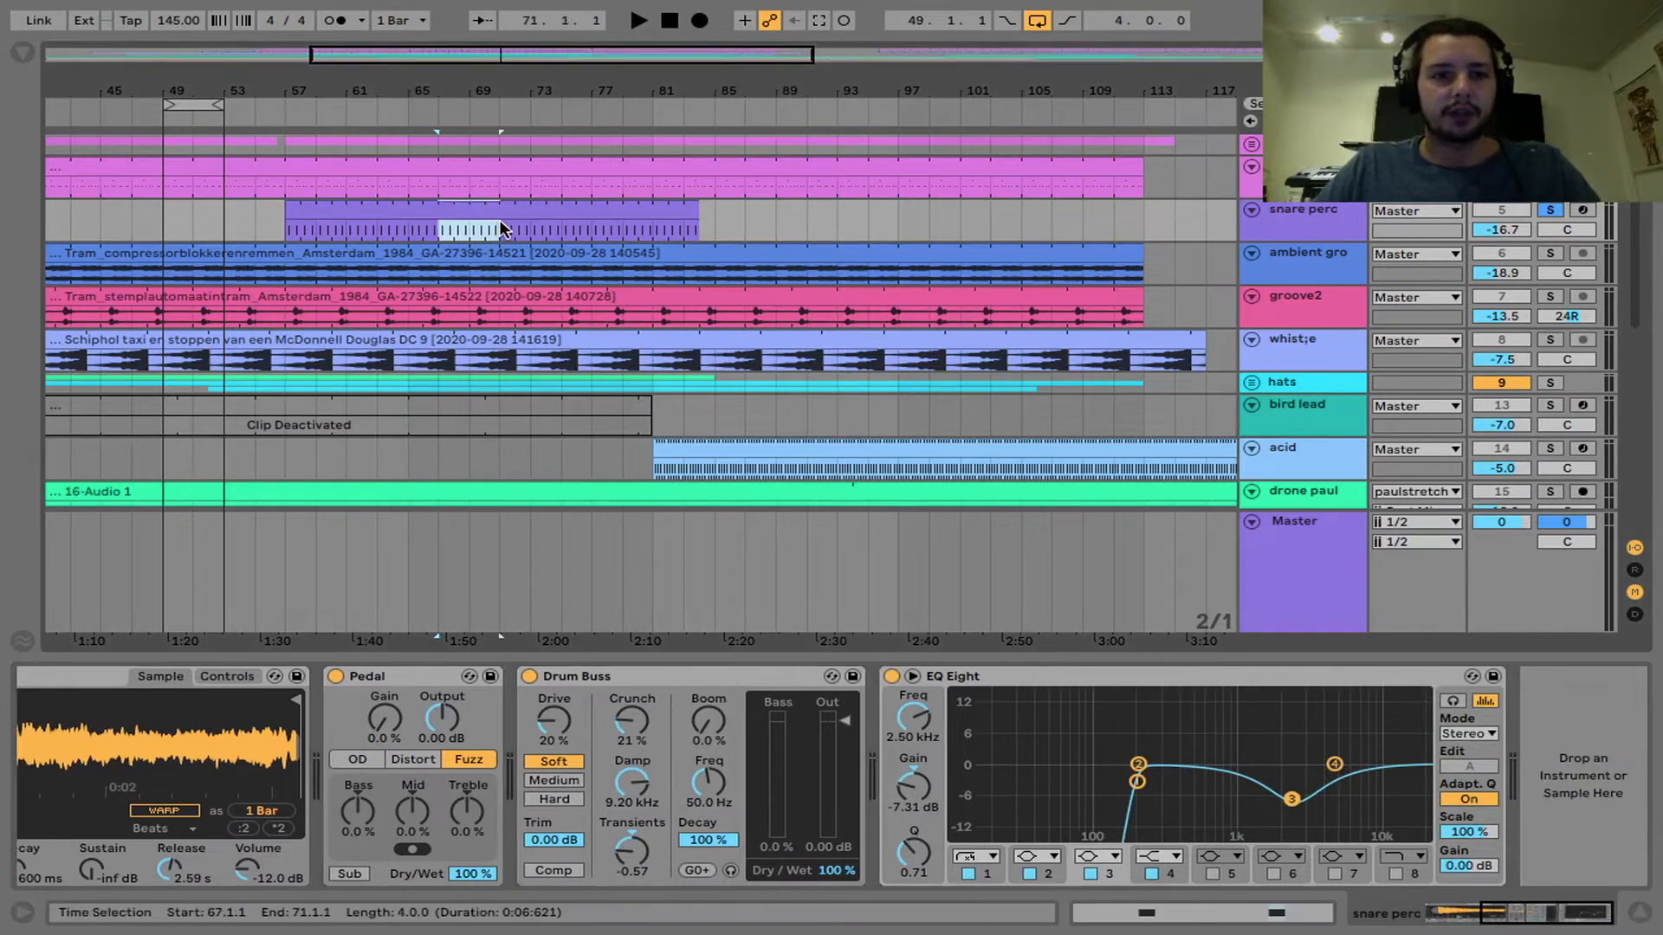
{"action": "key", "text": "ctrl+l"}
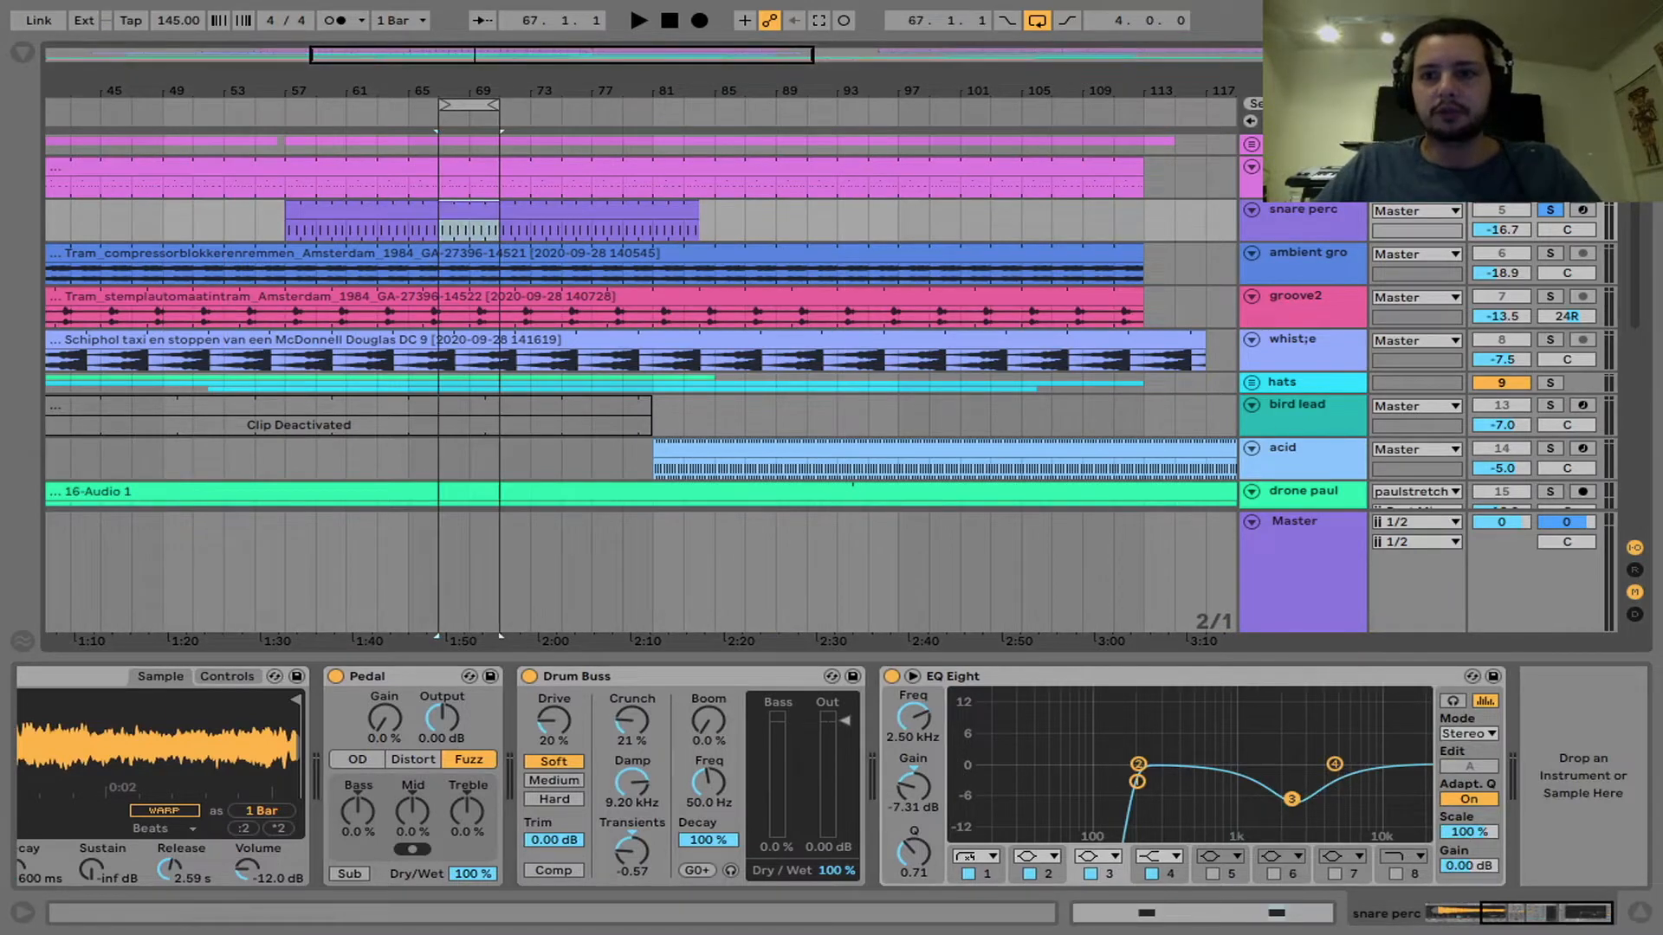
{"action": "key", "text": "space"}
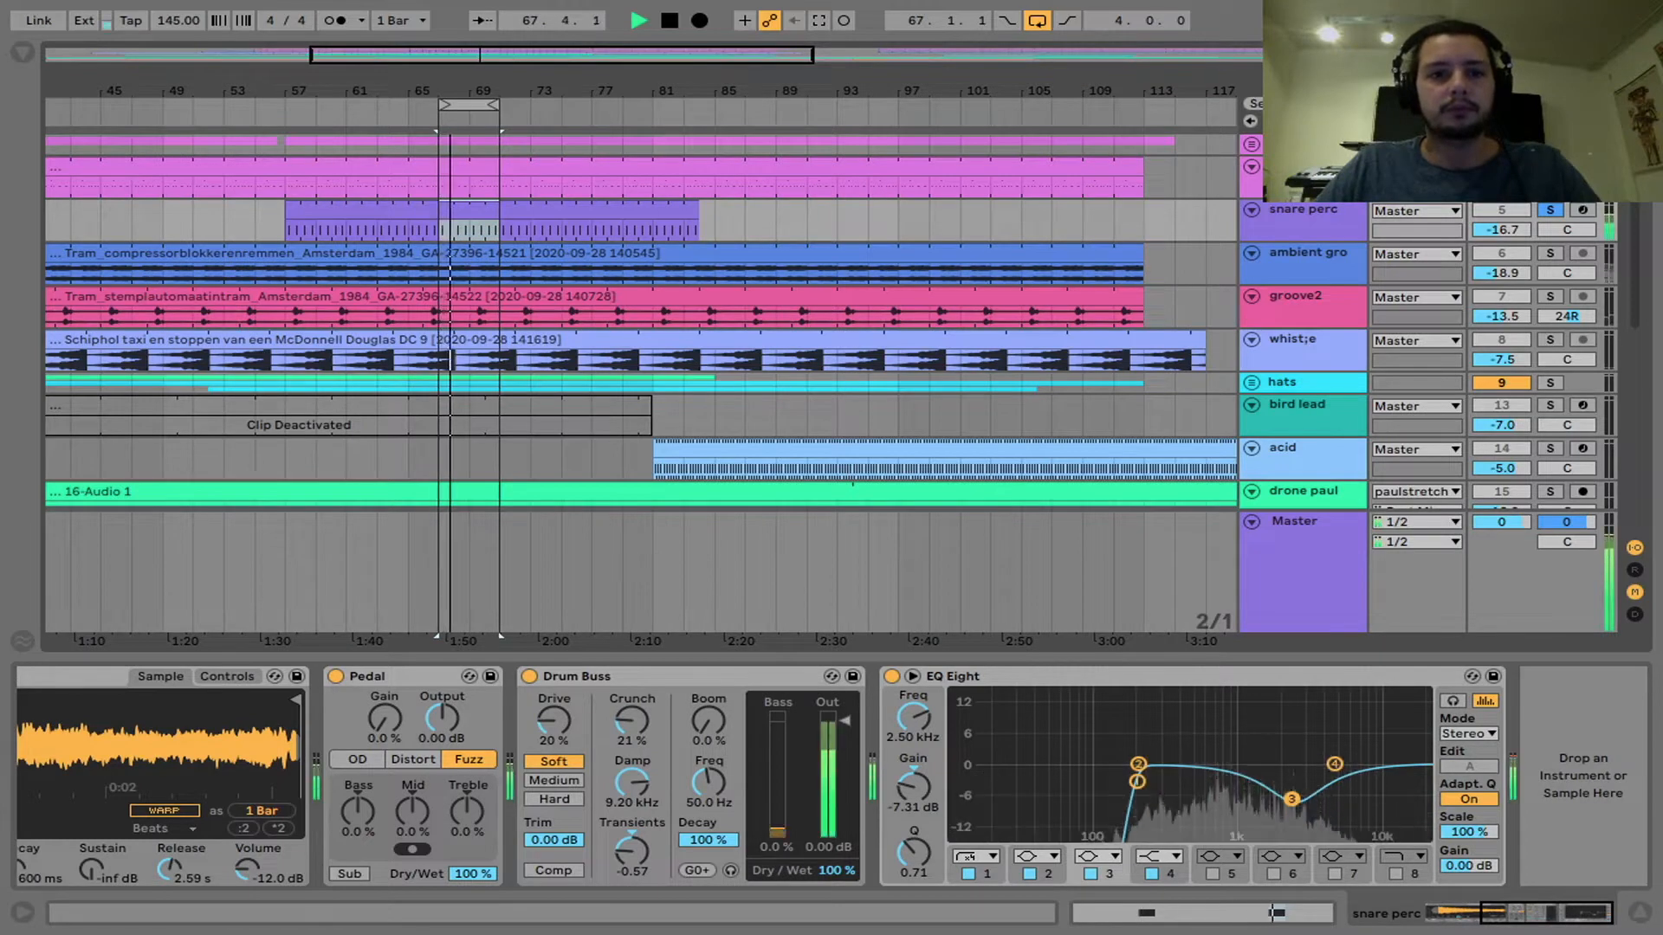
{"action": "key", "text": "space"}
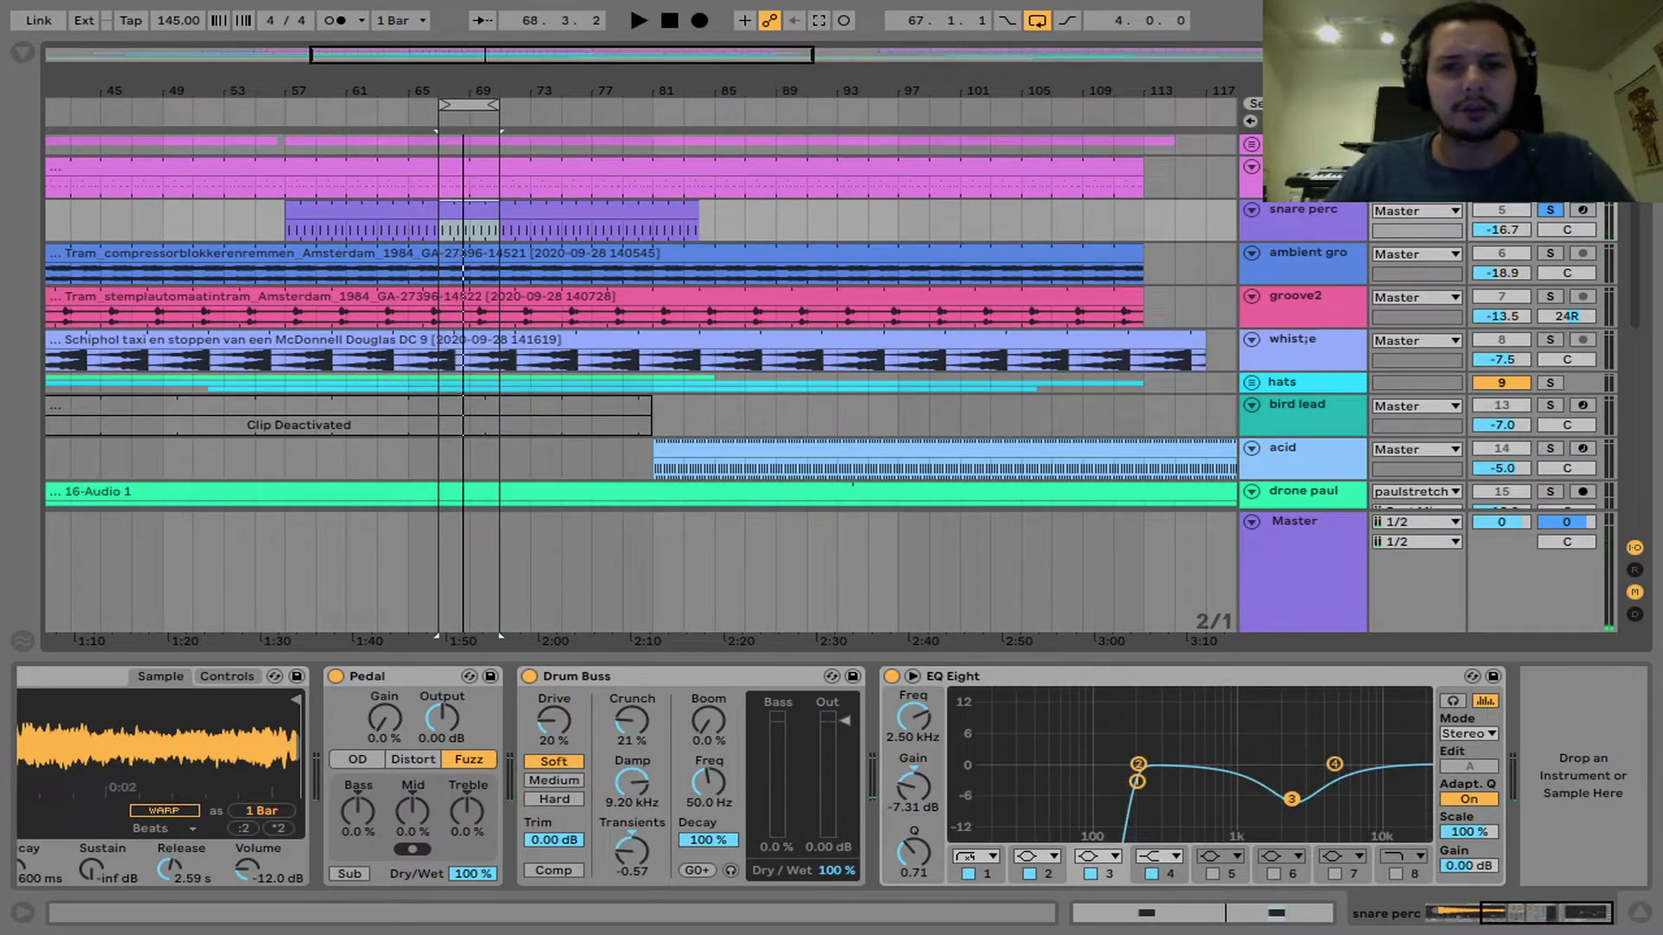
Step: Select the ambient groove, groove2 and whist;e tracks together and show the browser
{"action": "scroll", "coordinate": [956, 260], "scroll_direction": "down", "scroll_amount": 2}
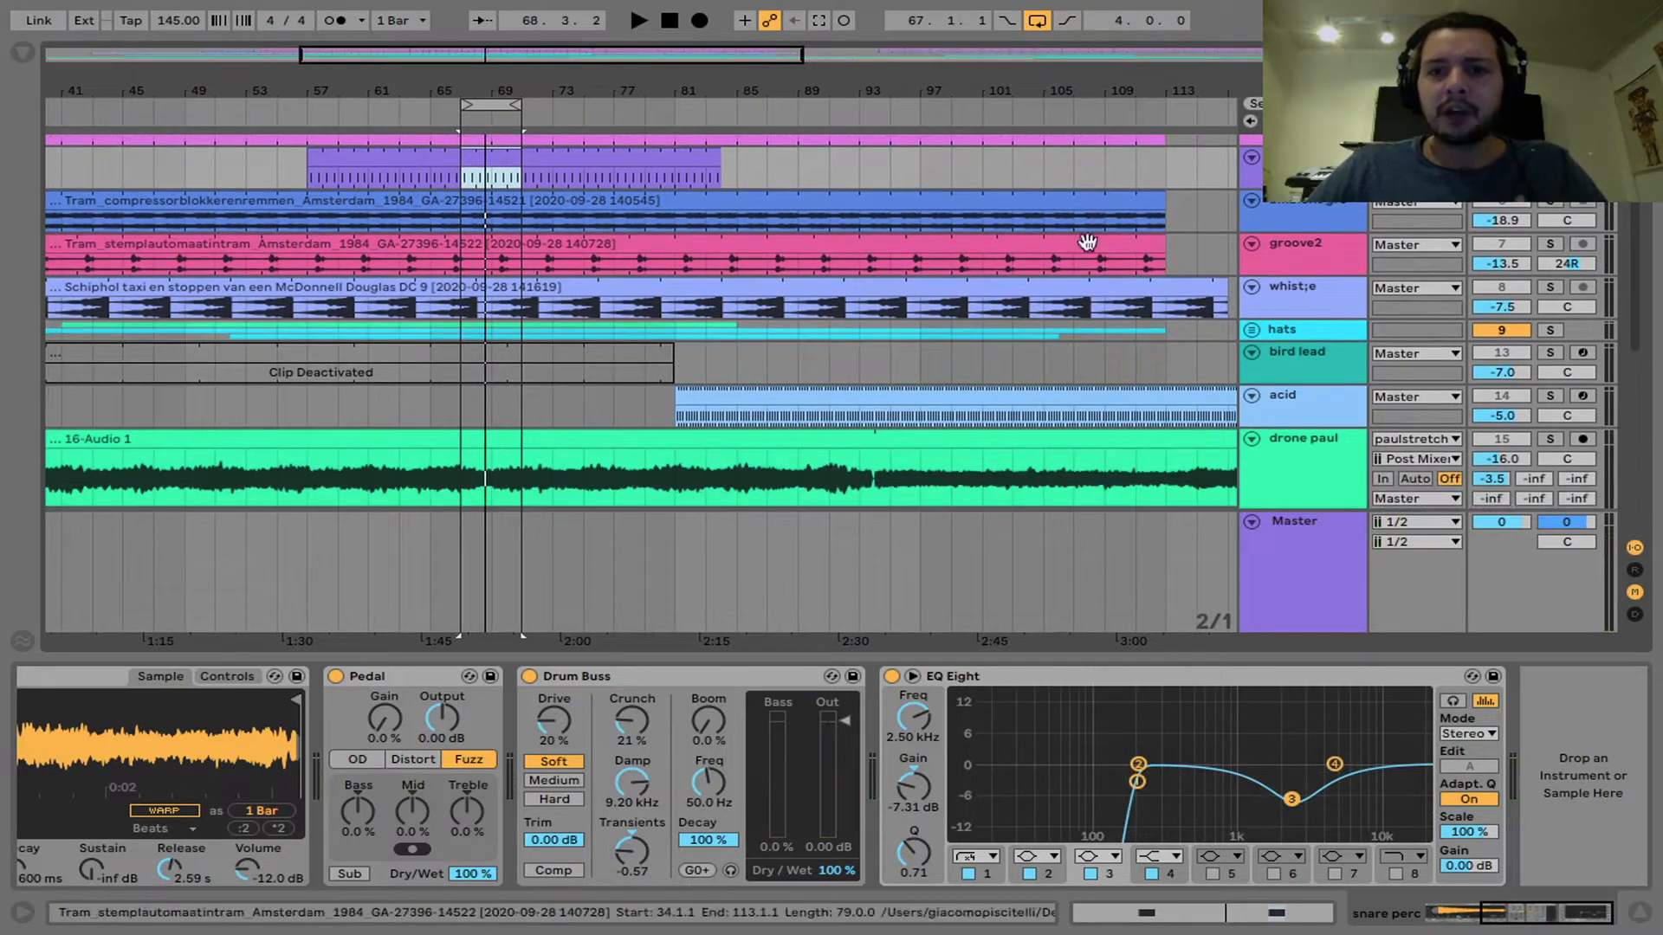
{"action": "left_click", "coordinate": [1290, 225]}
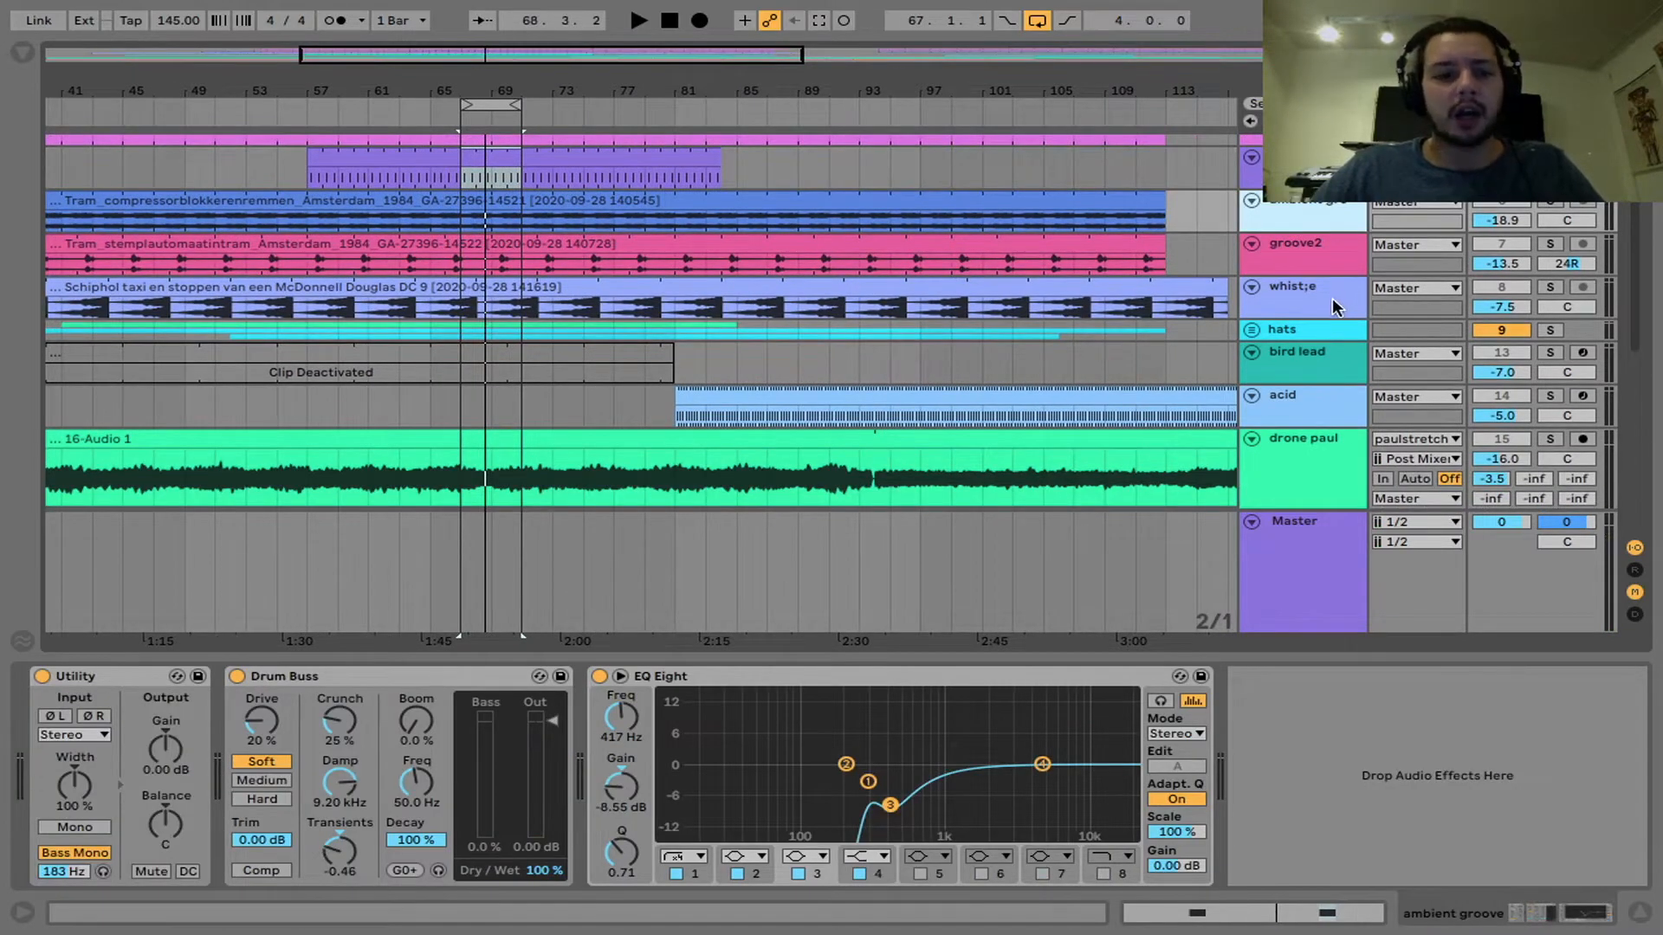
{"action": "left_click", "coordinate": [1334, 307]}
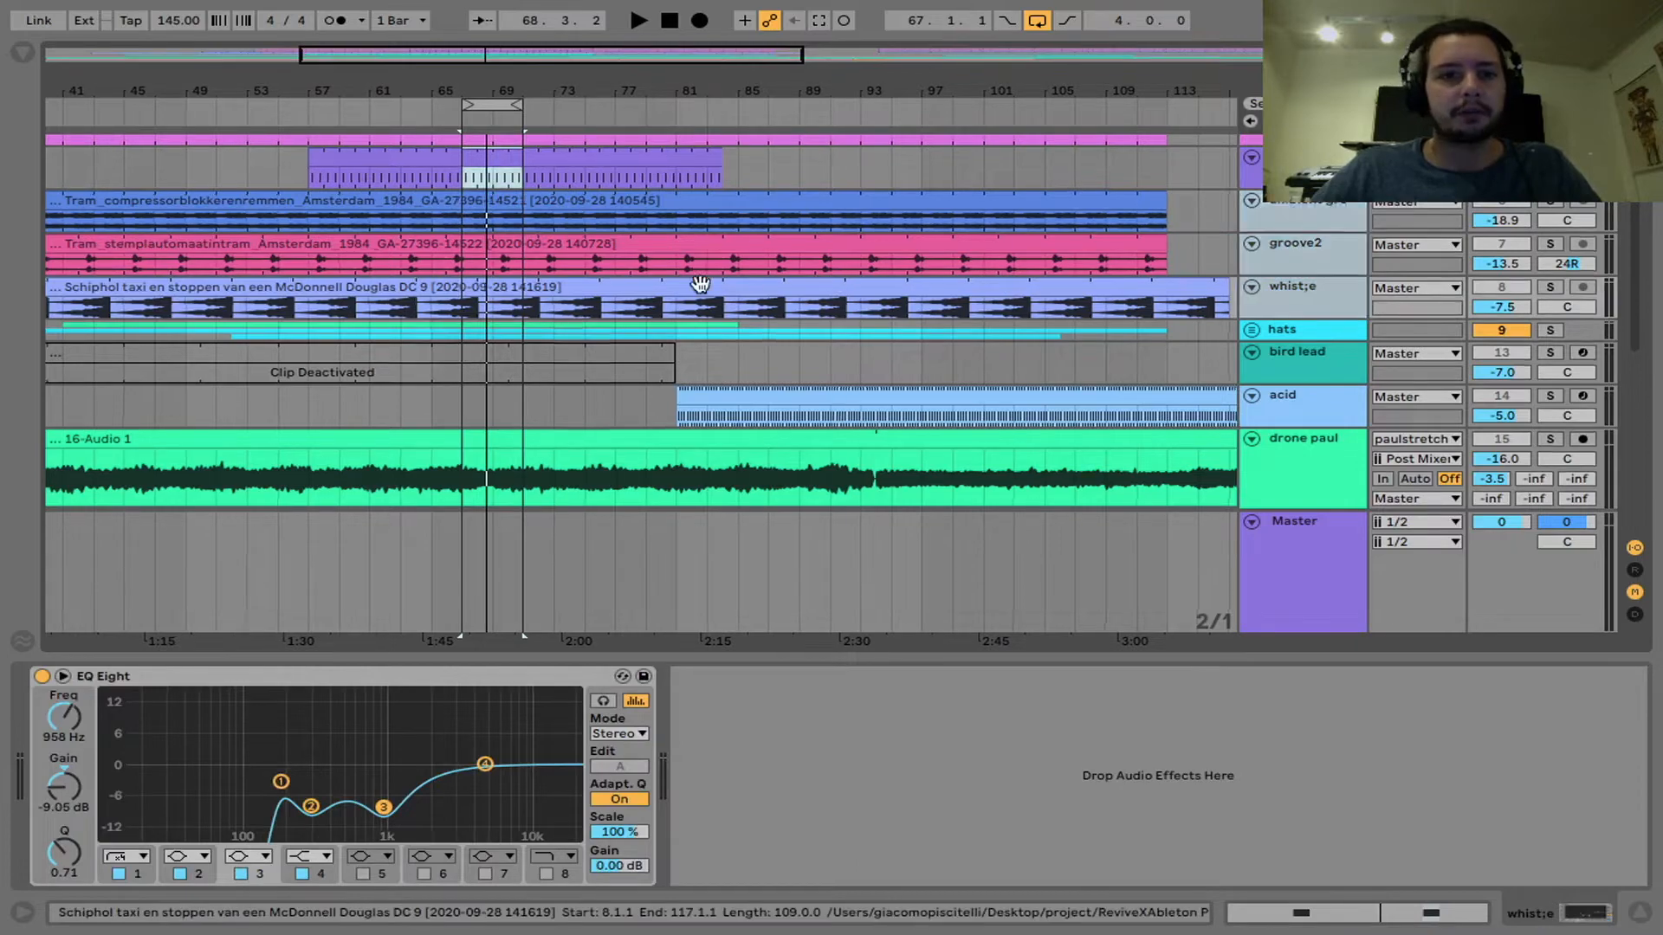
{"action": "scroll", "coordinate": [699, 283], "scroll_direction": "left", "scroll_amount": 2}
{"action": "scroll", "coordinate": [699, 282], "scroll_direction": "up", "scroll_amount": 1}
{"action": "left_click", "coordinate": [23, 55]}
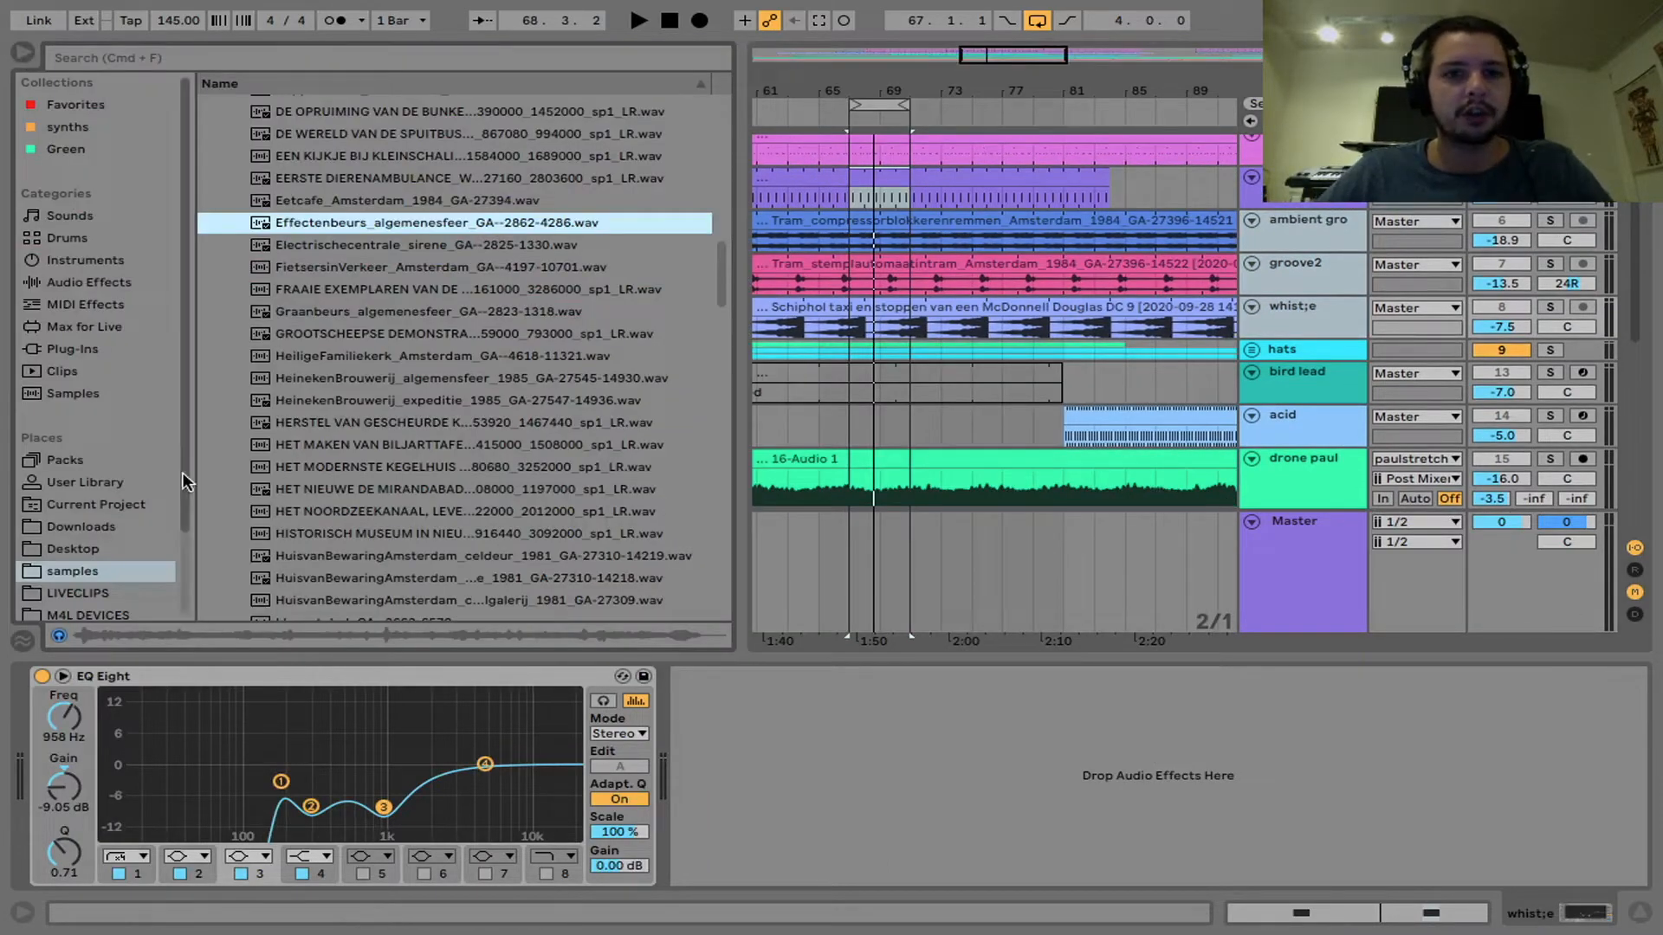
Step: Solo the three selected ambience tracks as a group and play the looped section
{"action": "left_click", "coordinate": [1303, 239]}
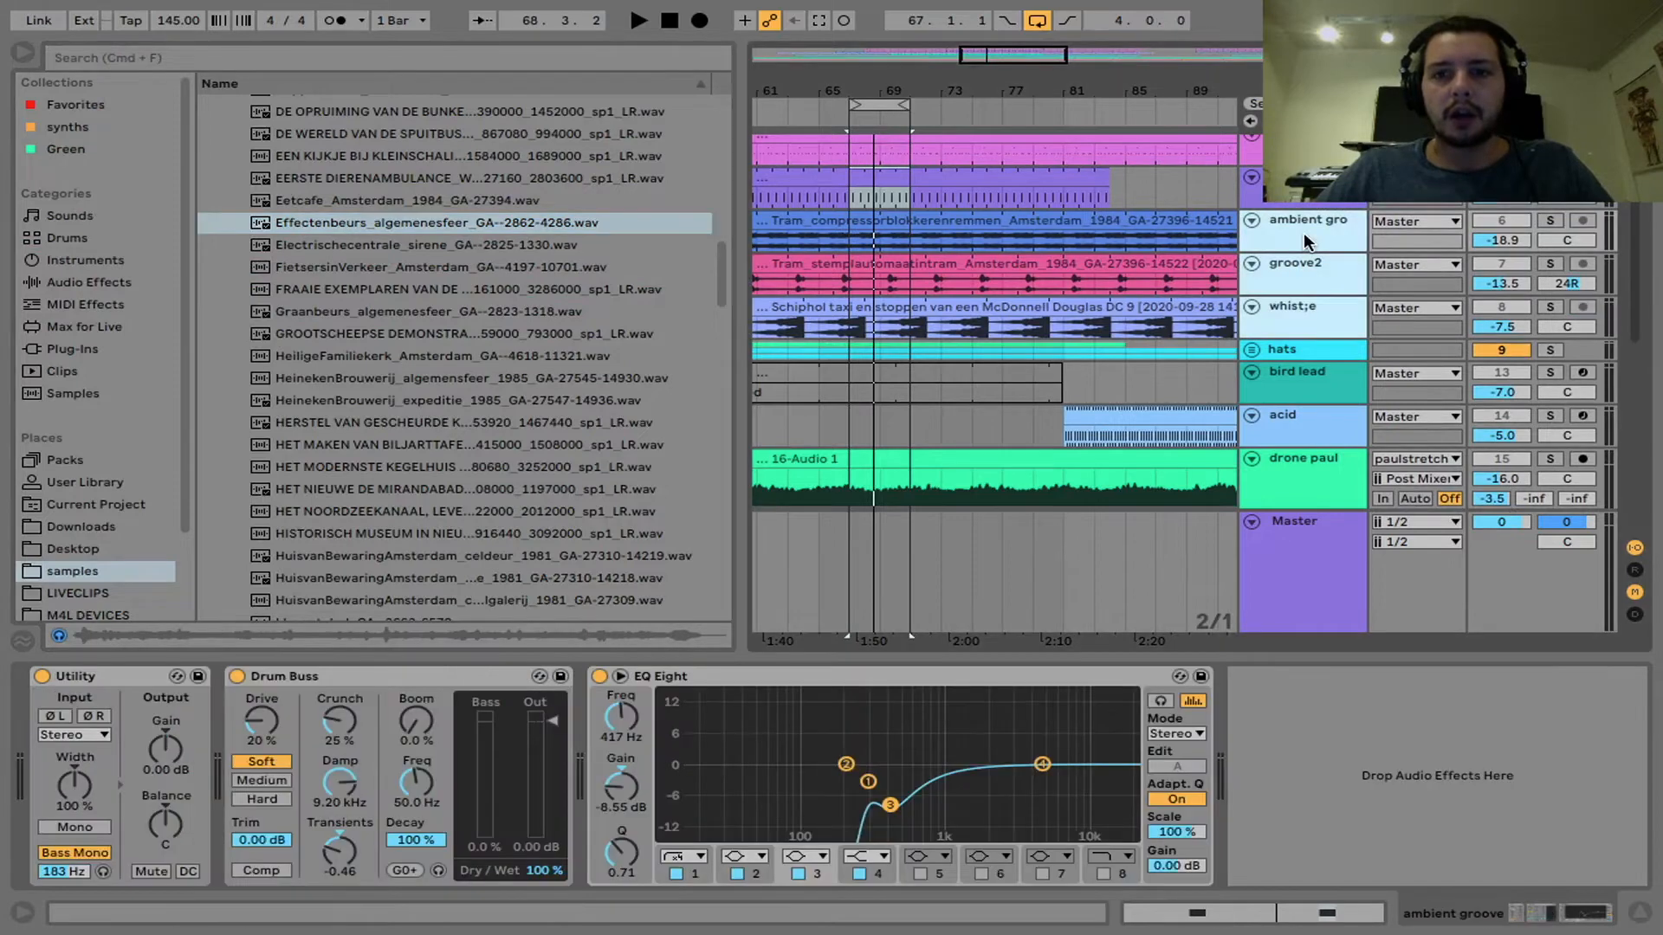
{"action": "left_click", "coordinate": [1551, 220]}
{"action": "key", "text": "space"}
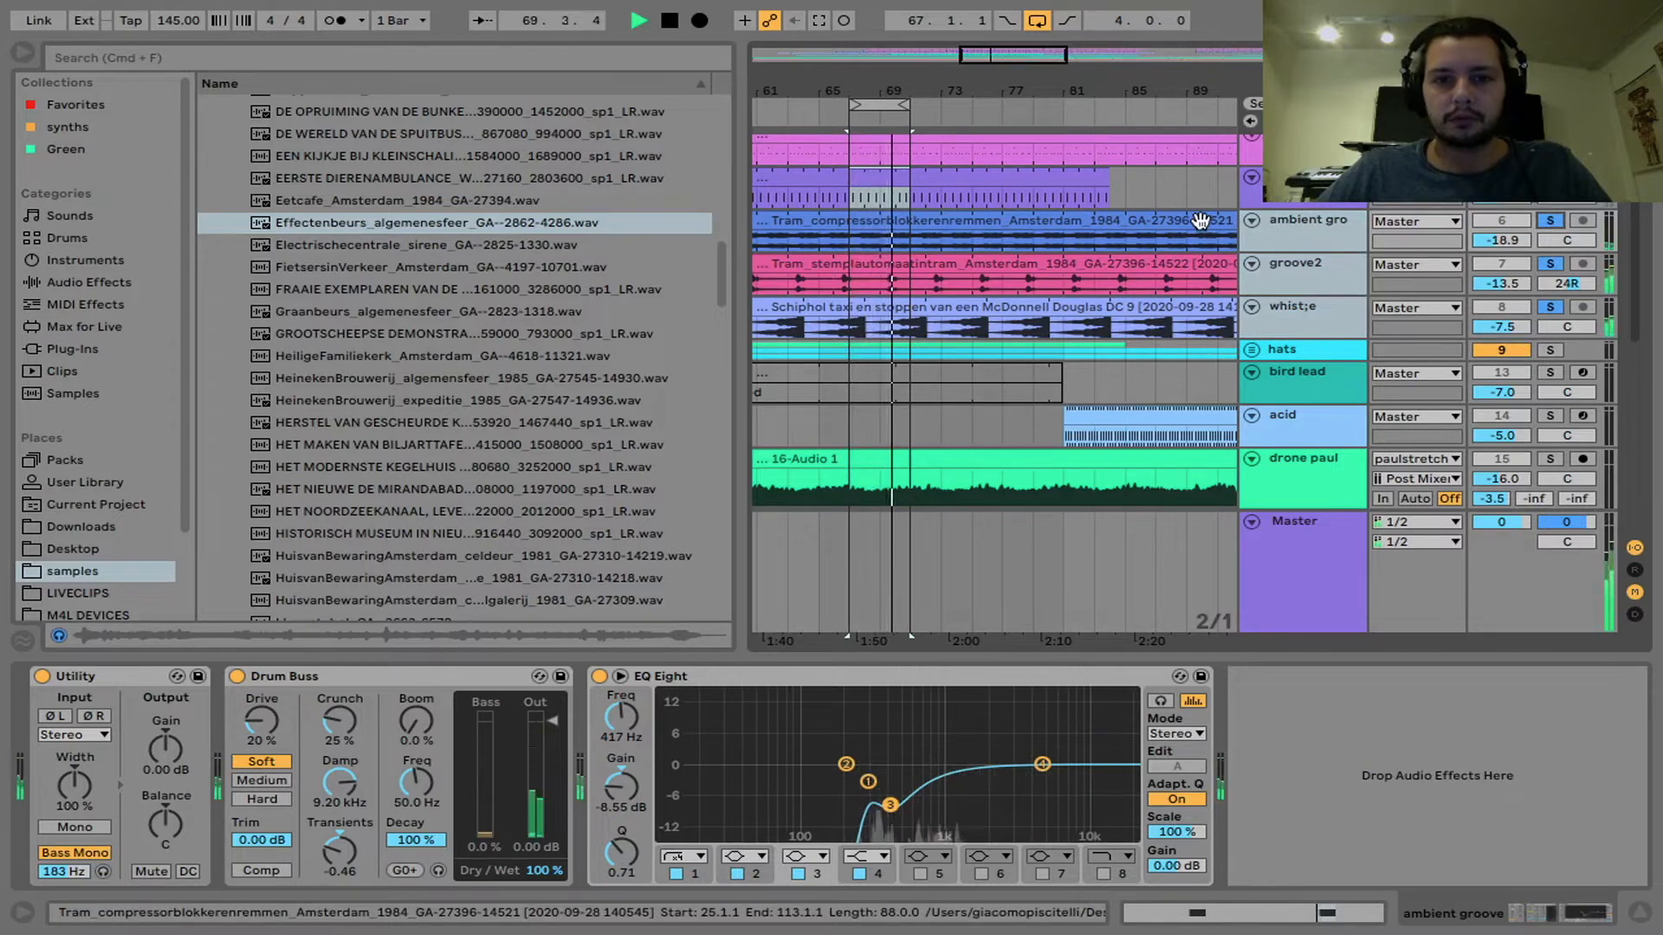
{"action": "key", "text": "space"}
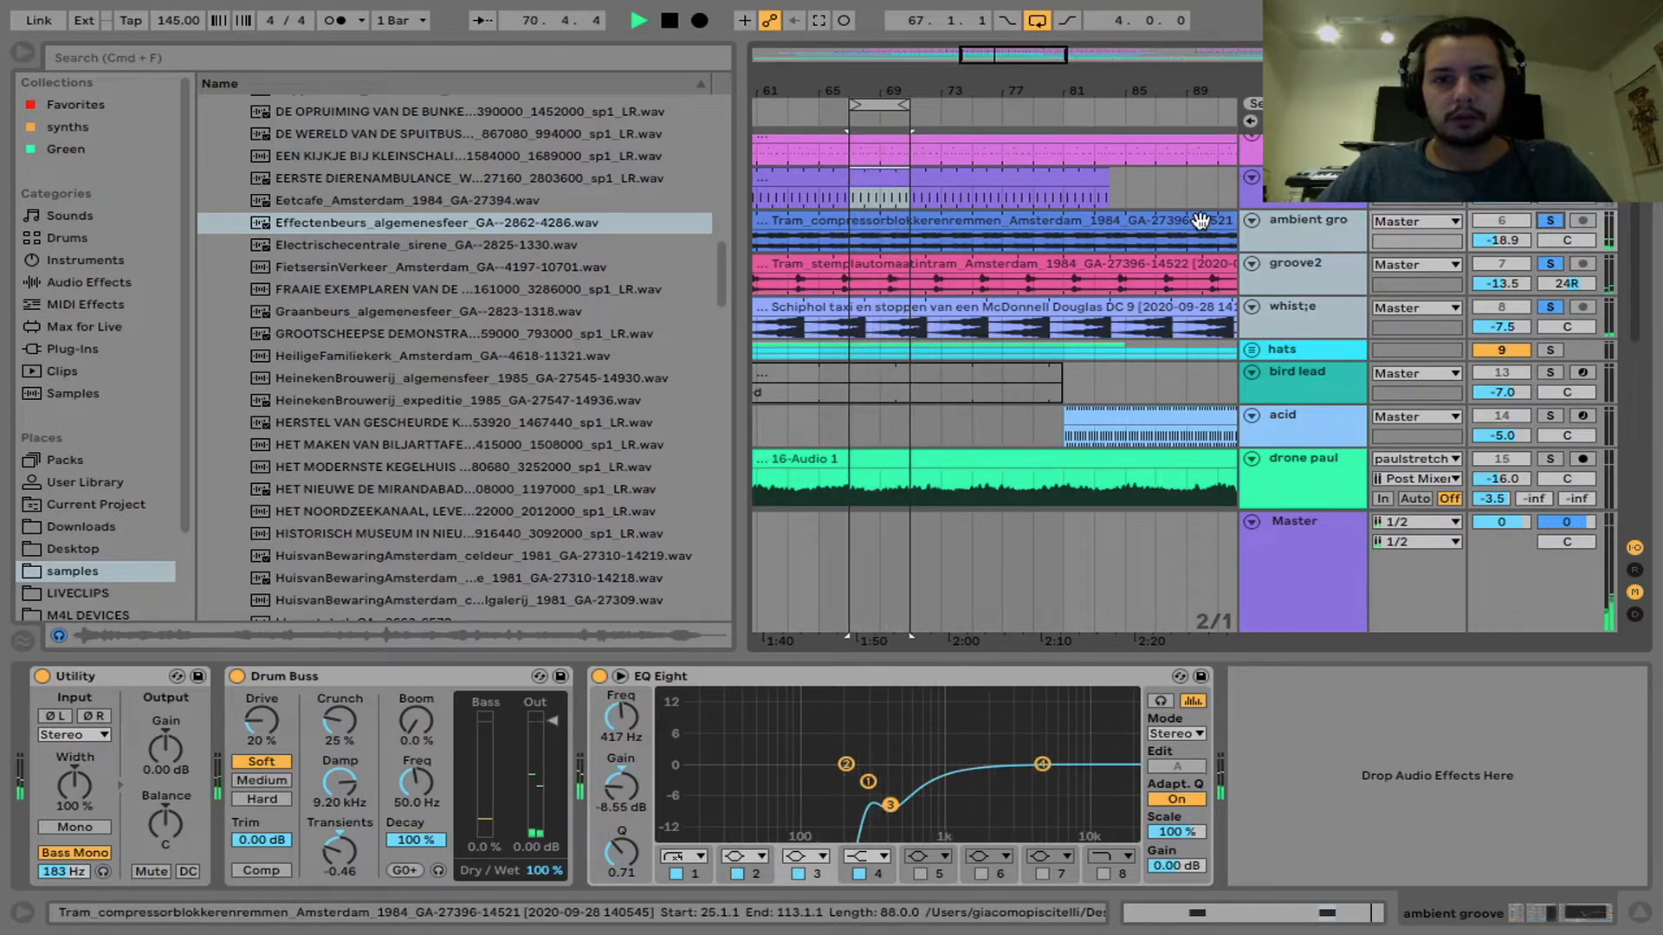
Step: Examine the clip settings of the tram brake, tram stamping machine and Schiphol DC 9 recordings in turn
{"action": "left_click", "coordinate": [1005, 220]}
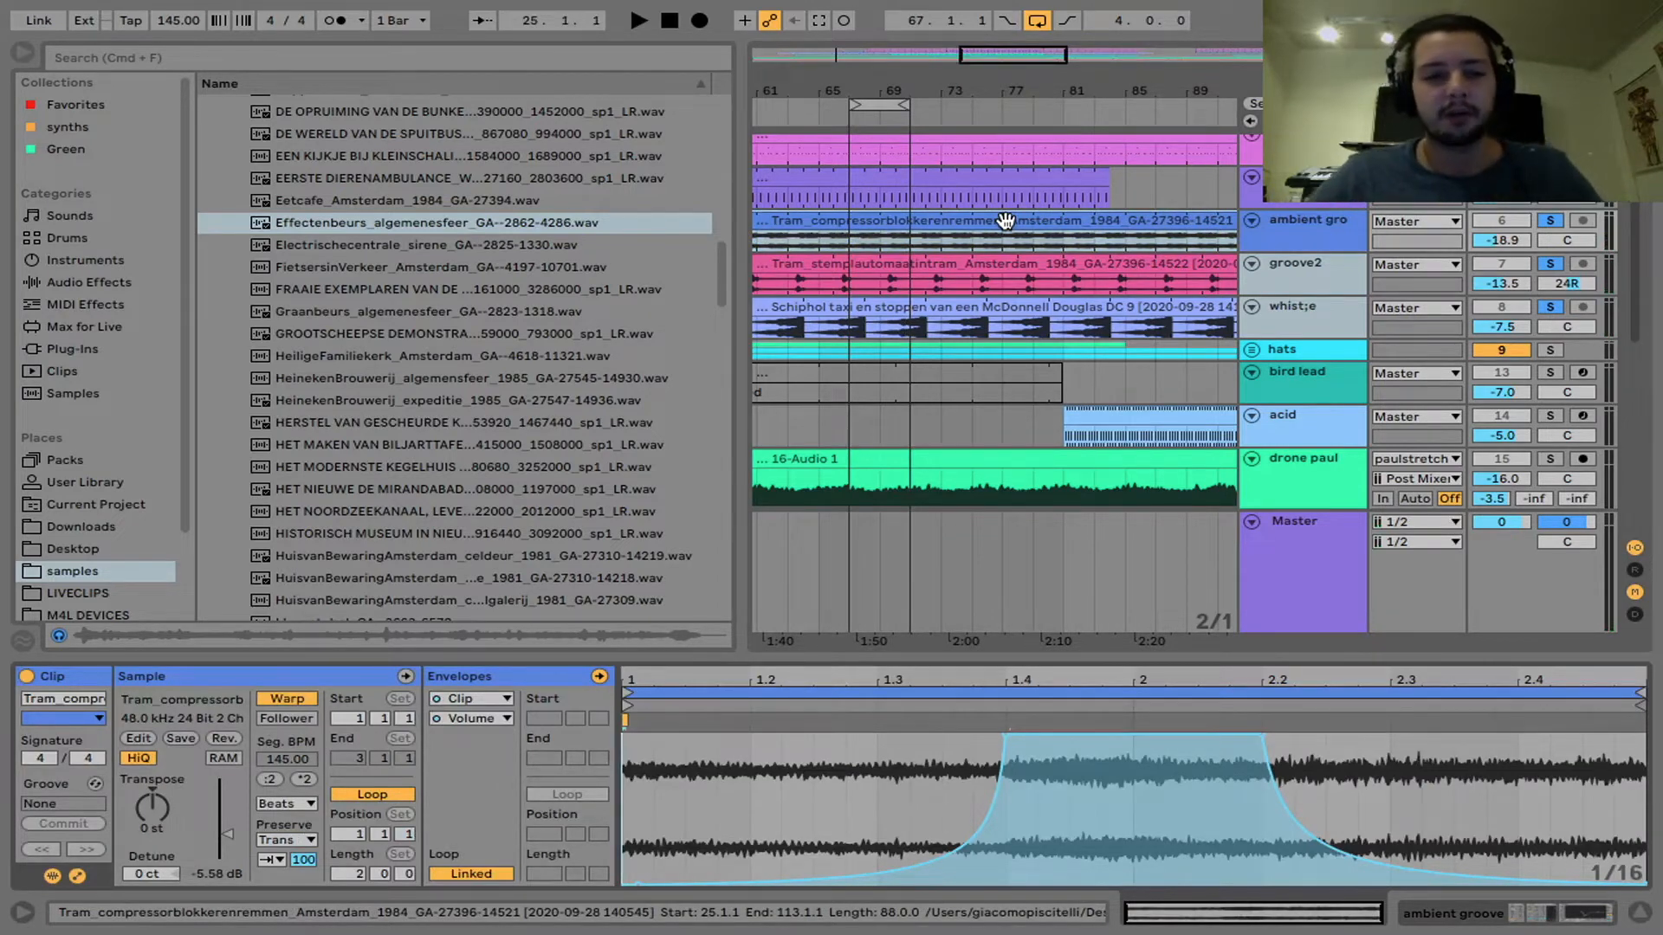
{"action": "left_click", "coordinate": [885, 263]}
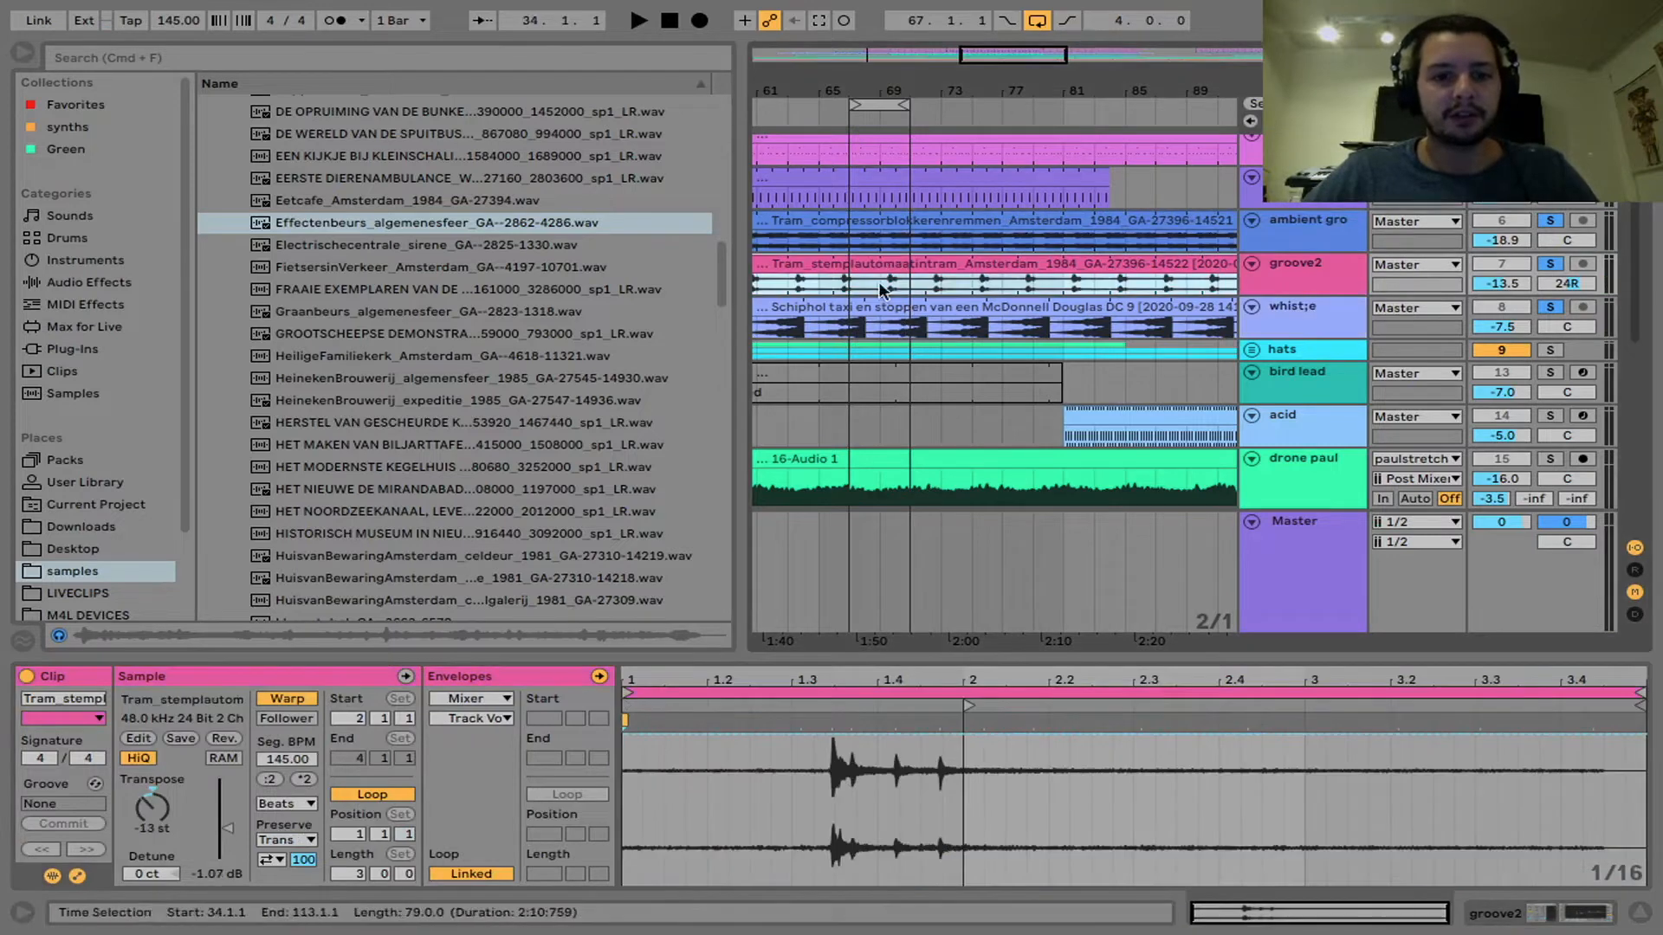
{"action": "left_click", "coordinate": [874, 297]}
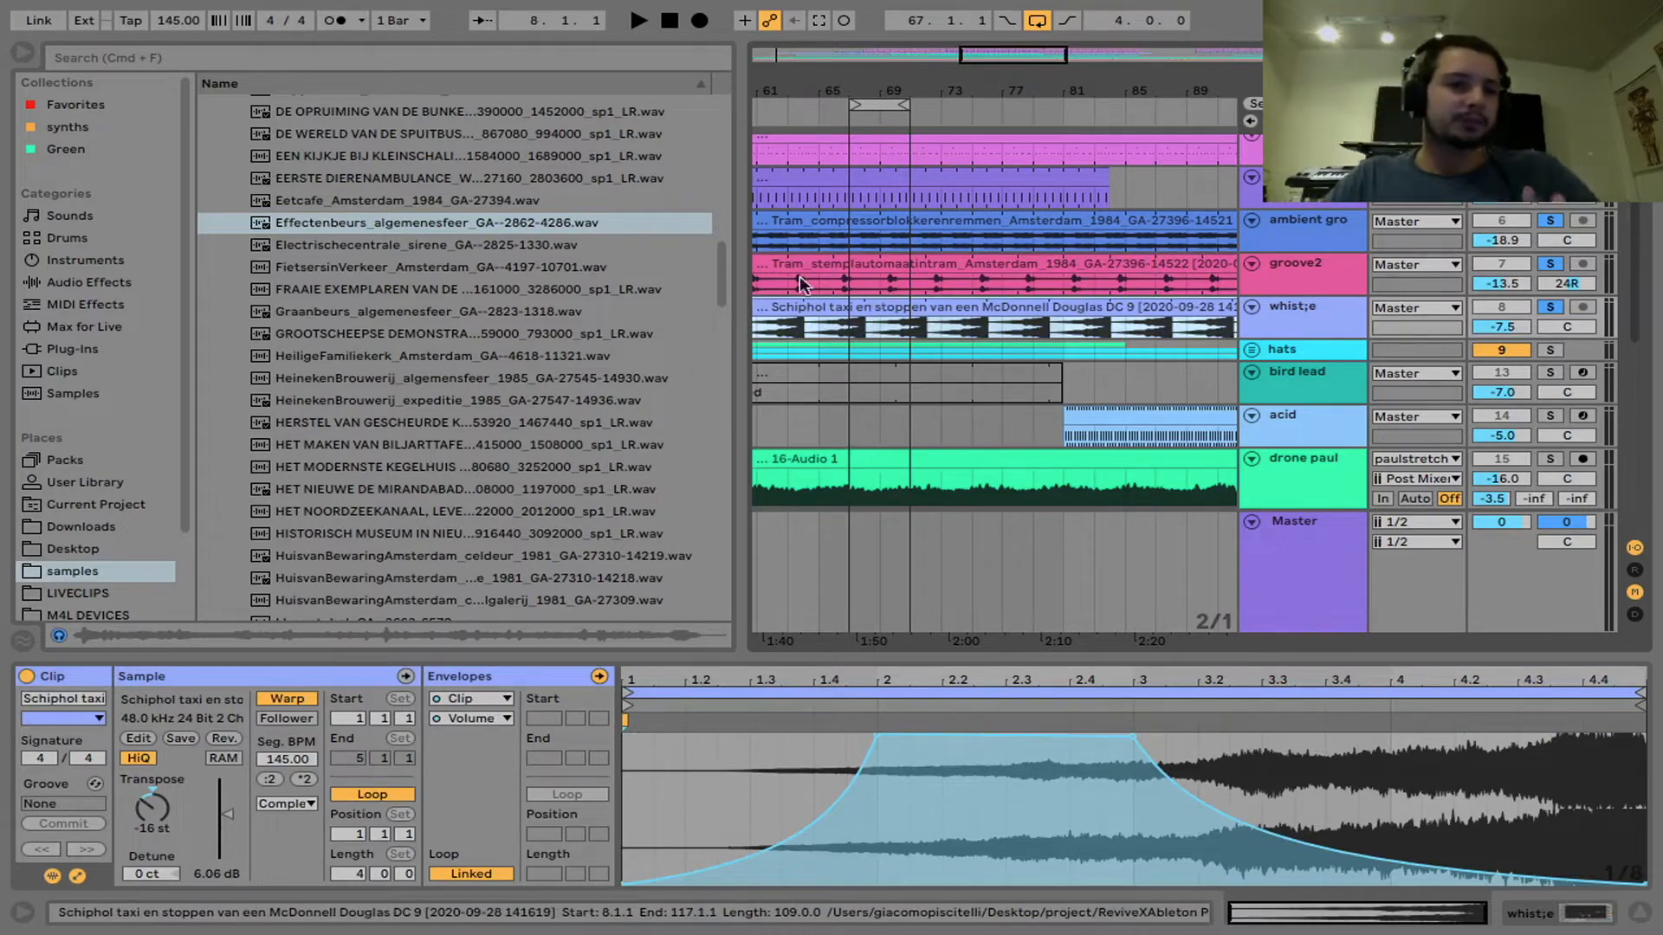
Step: Hide the browser and display the ambient groove's Tram_compressorblokkerenremmen clip, including its beginning at bar 25
{"action": "left_click", "coordinate": [21, 57]}
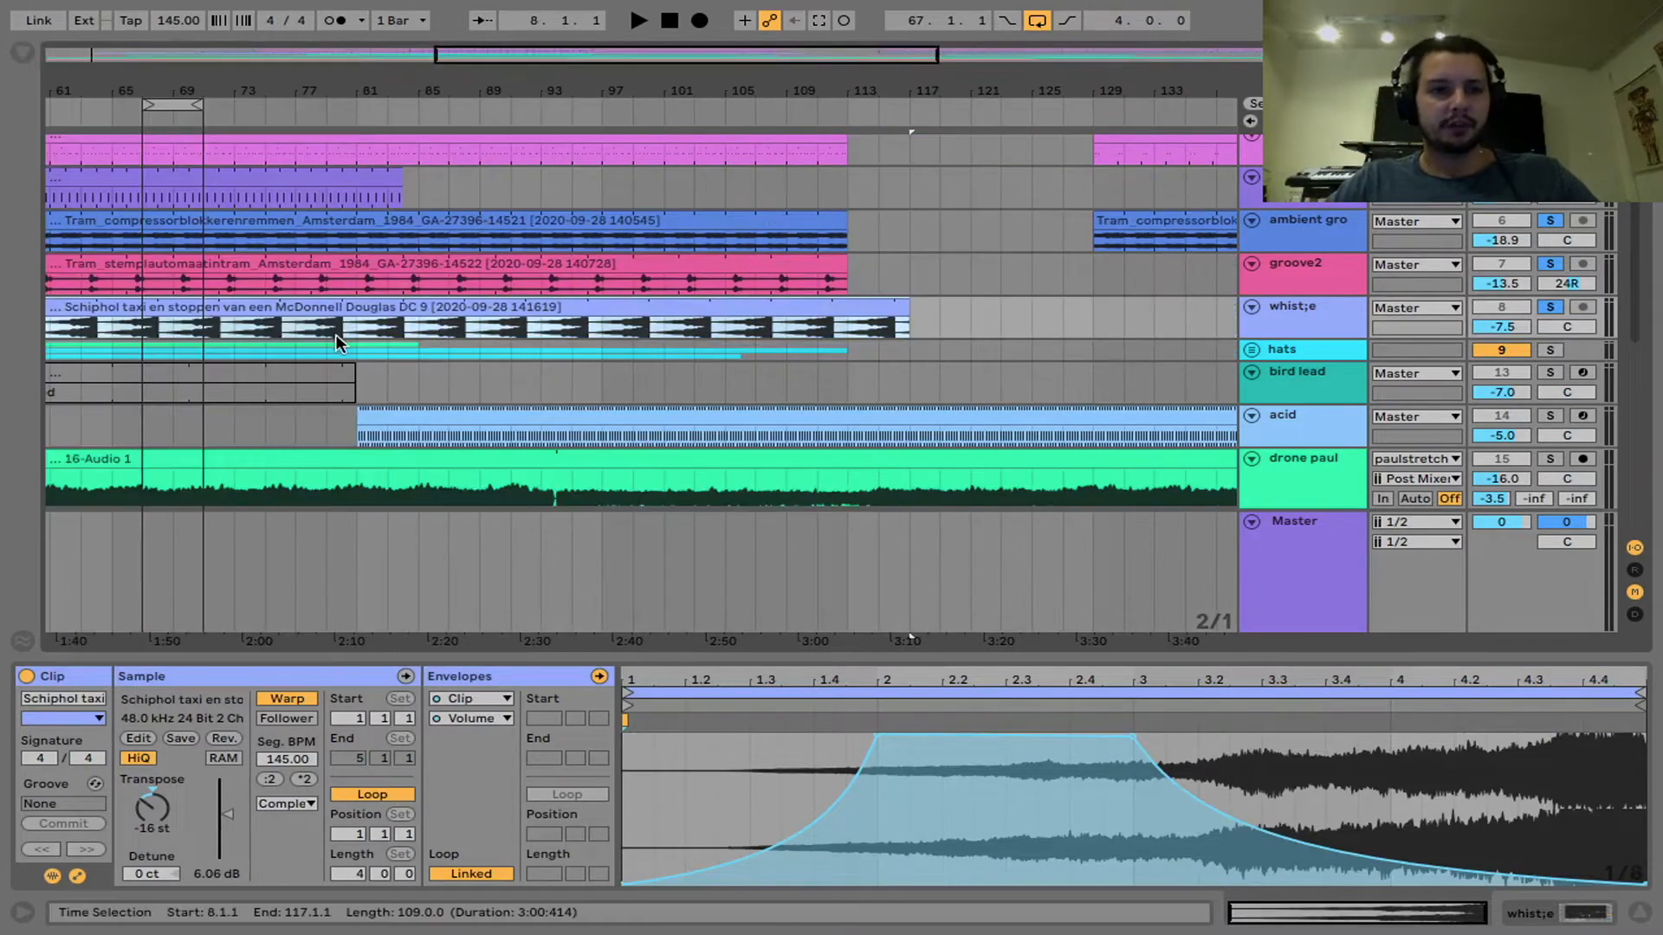
{"action": "scroll", "coordinate": [336, 335], "scroll_direction": "left", "scroll_amount": 5}
{"action": "left_click", "coordinate": [388, 219]}
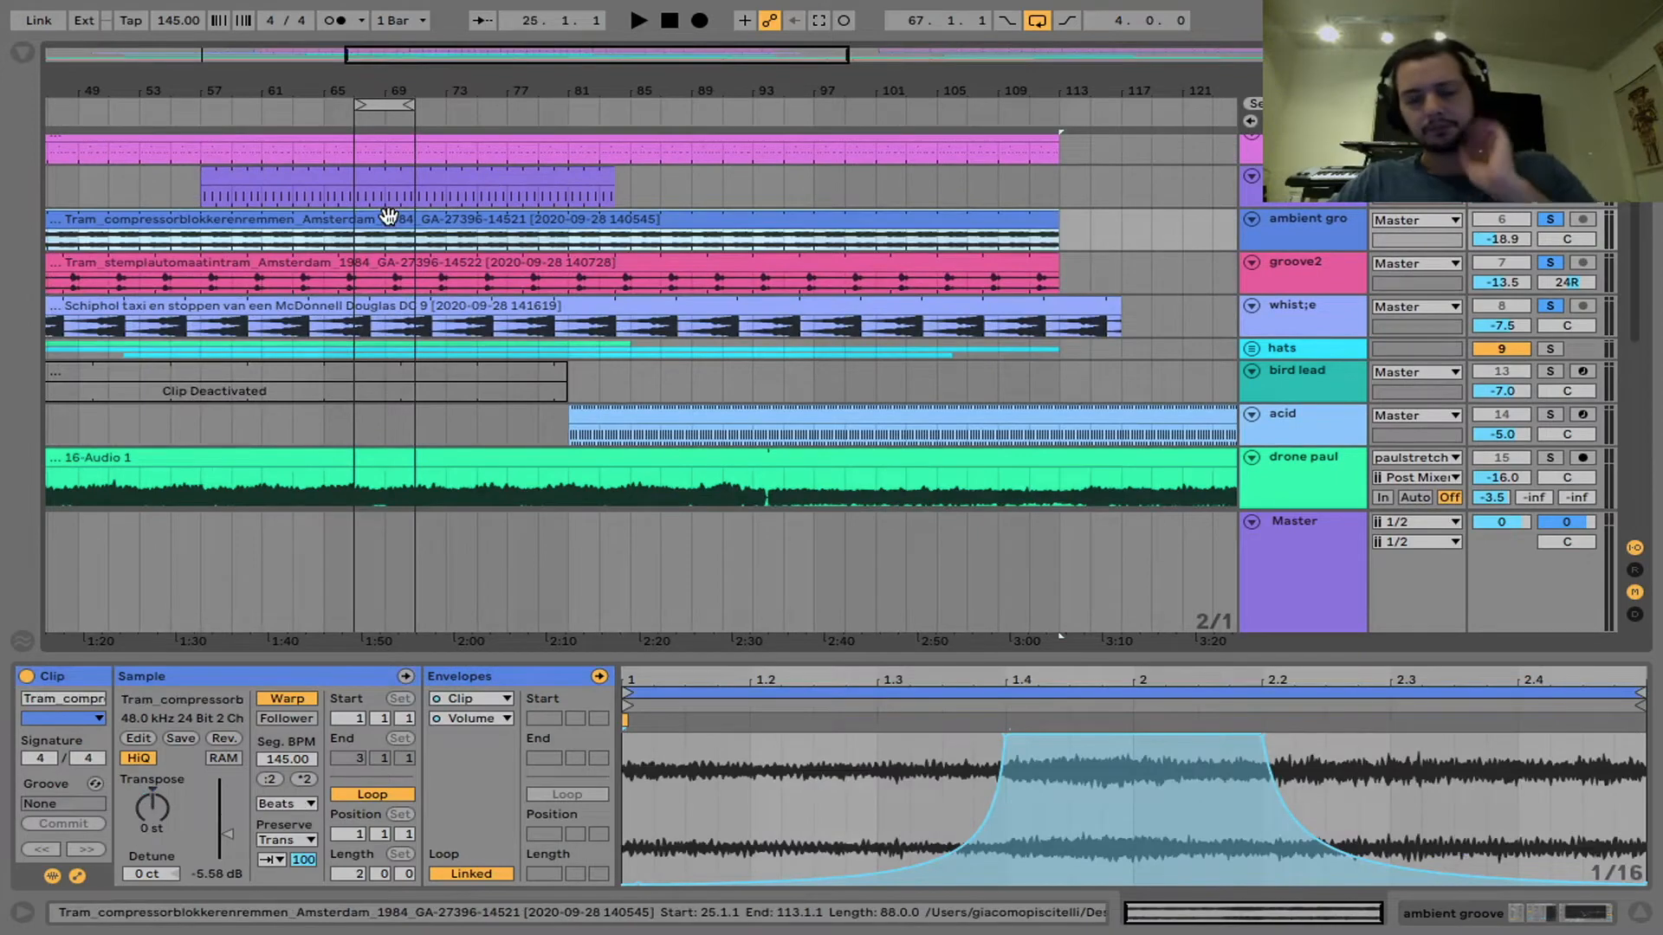
{"action": "scroll", "coordinate": [513, 281], "scroll_direction": "left", "scroll_amount": 6}
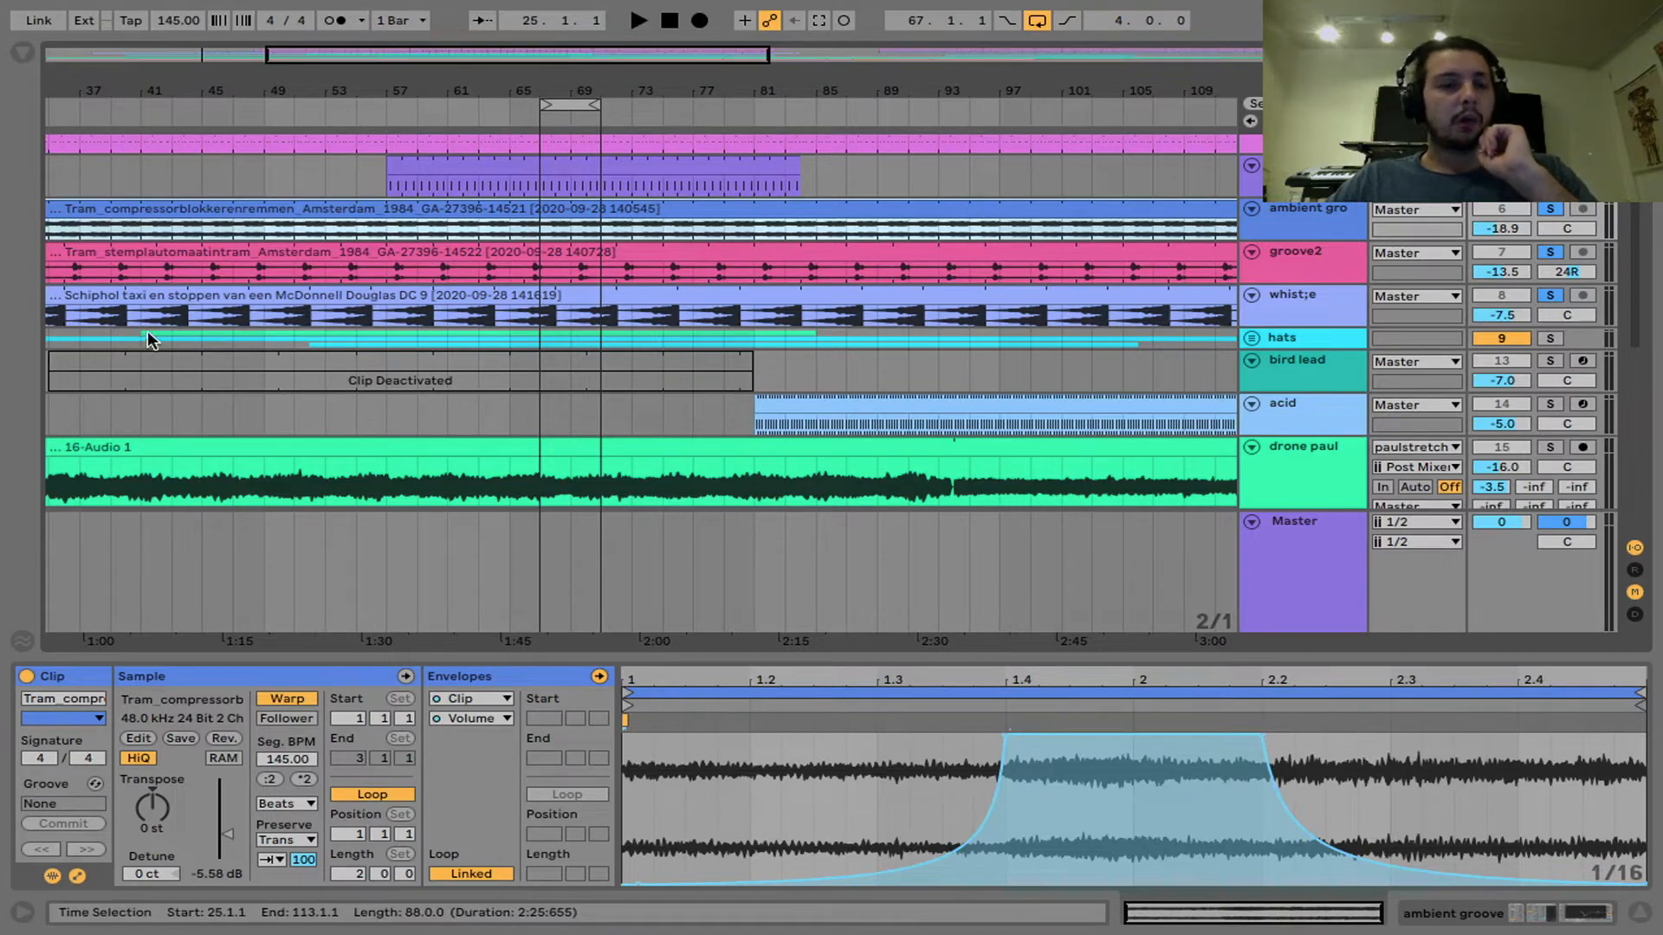
{"action": "scroll", "coordinate": [186, 227], "scroll_direction": "left", "scroll_amount": 6}
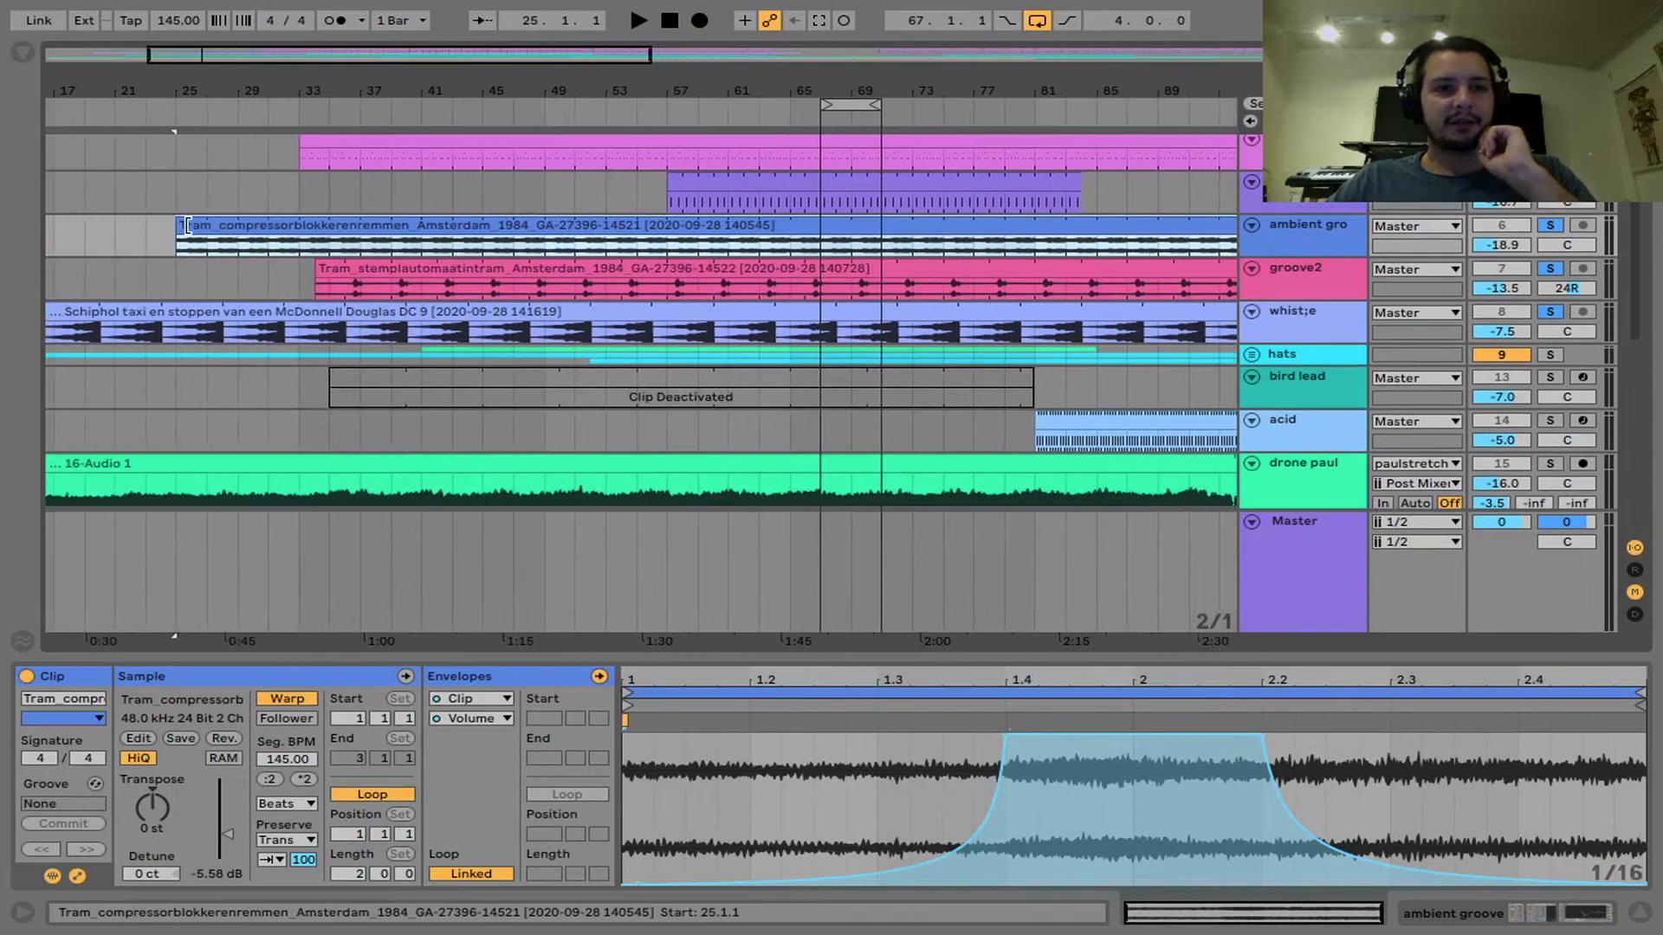
Step: Preview the original Tram_compressorblokkerenremmen_Amsterdam_1984_GA-27396-14521.wav from the browser's samples folder
{"action": "left_click", "coordinate": [23, 53]}
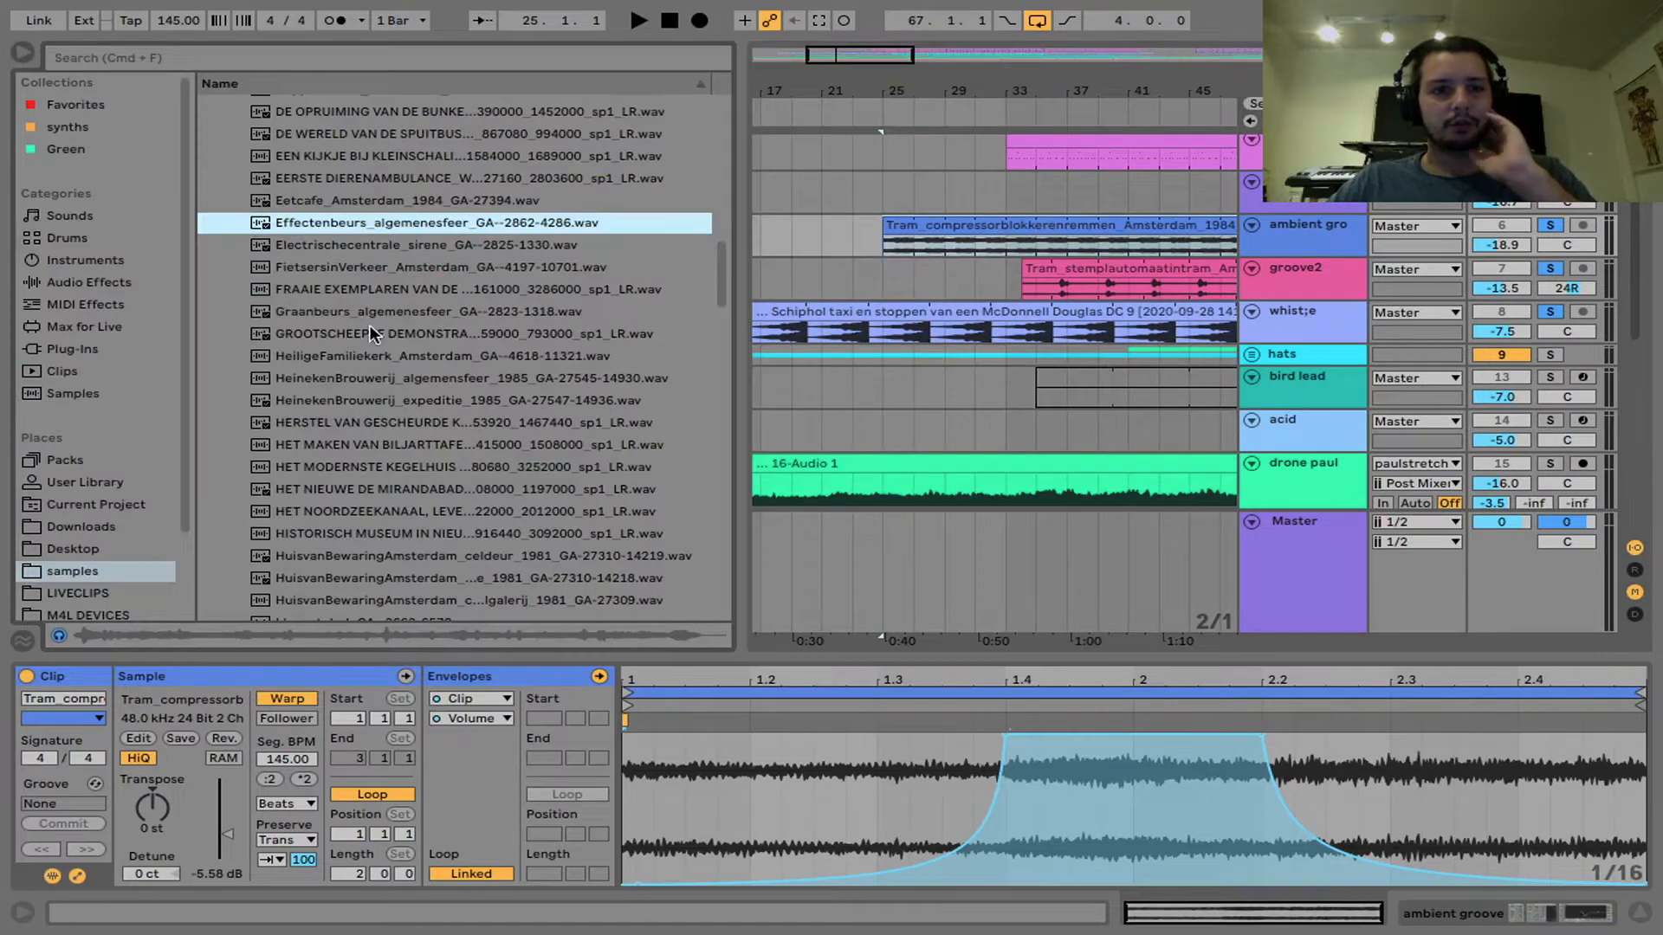
{"action": "scroll", "coordinate": [370, 329], "scroll_direction": "down", "scroll_amount": 10}
{"action": "scroll", "coordinate": [370, 328], "scroll_direction": "down", "scroll_amount": 12}
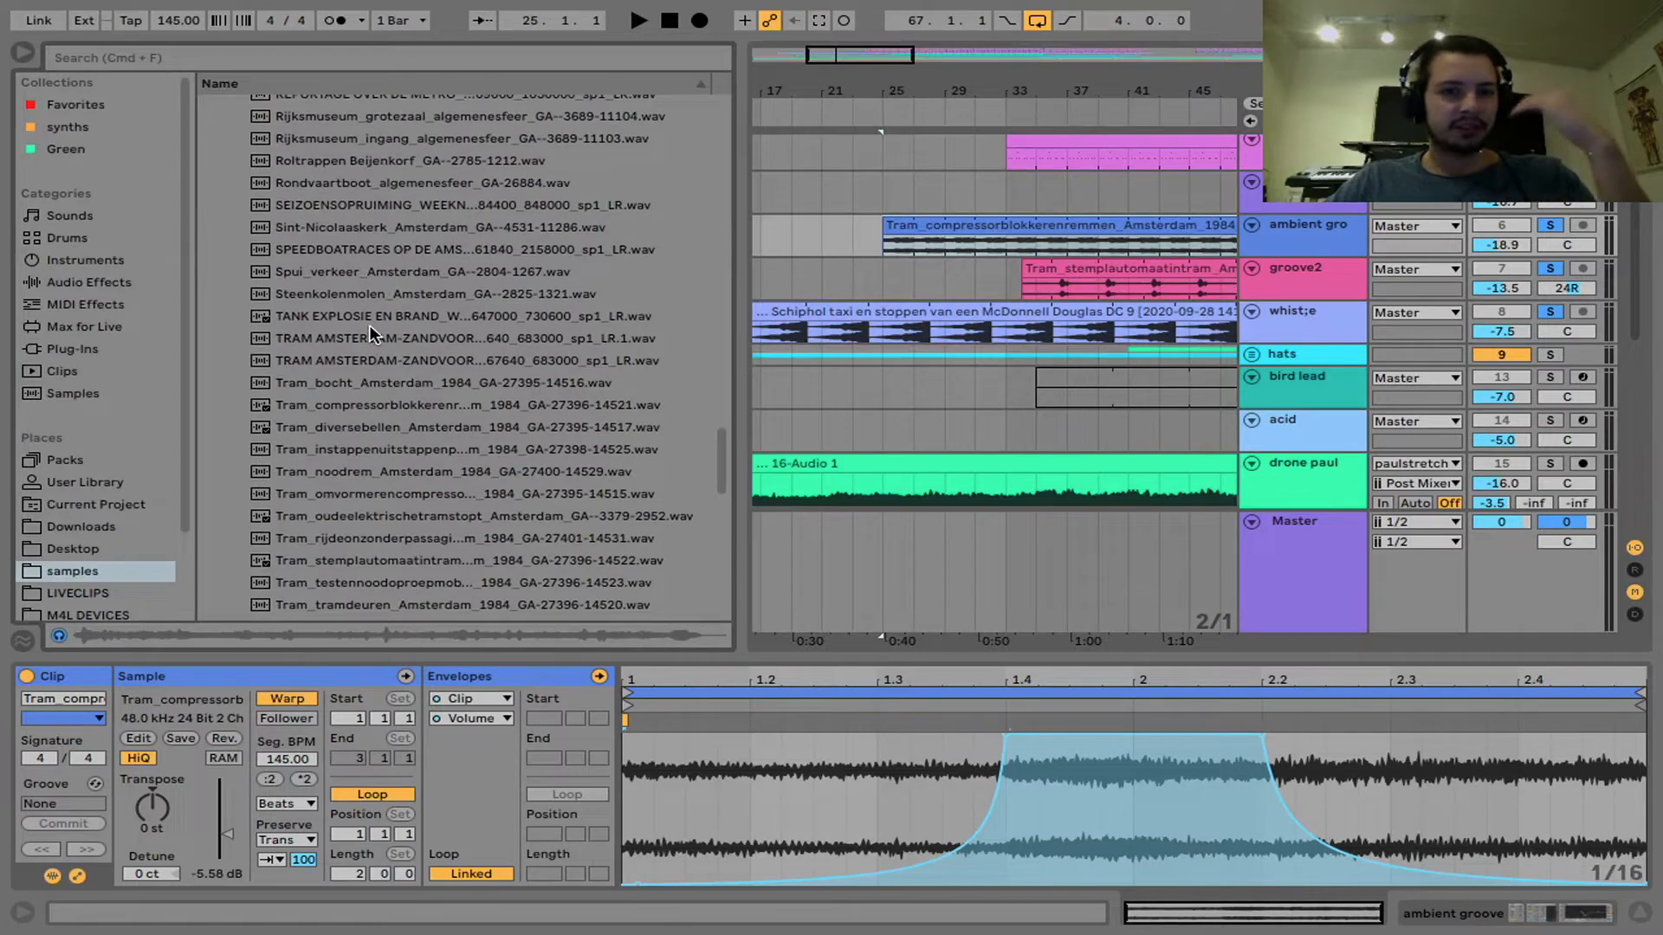
{"action": "scroll", "coordinate": [369, 324], "scroll_direction": "down", "scroll_amount": 3}
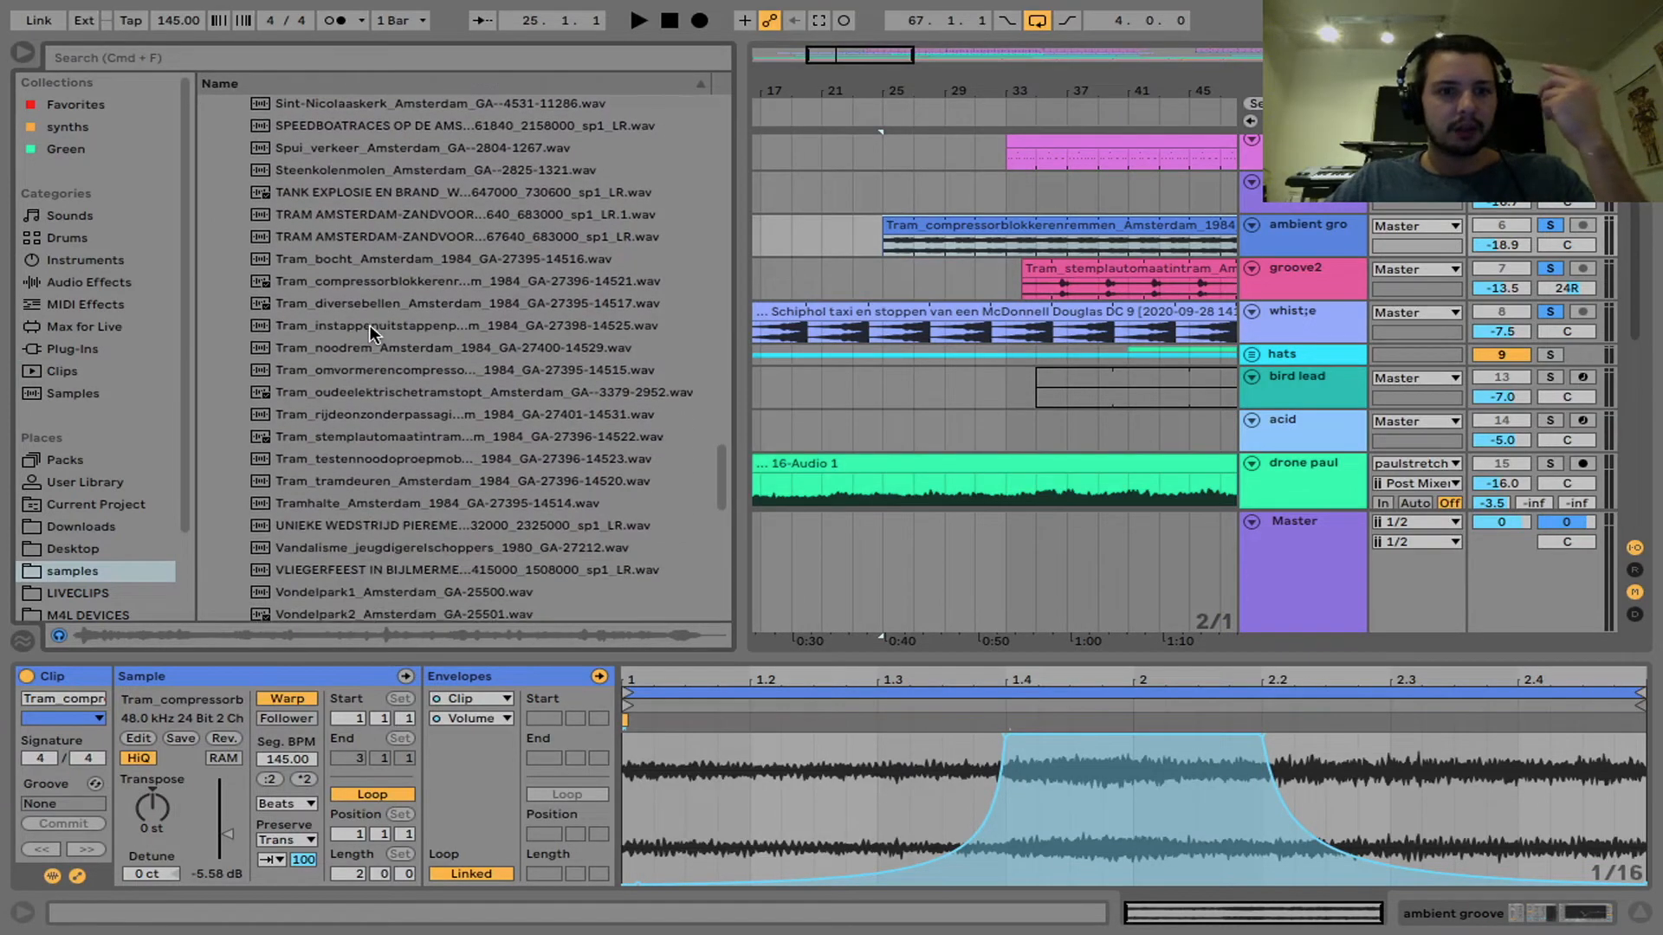
{"action": "left_click", "coordinate": [377, 277]}
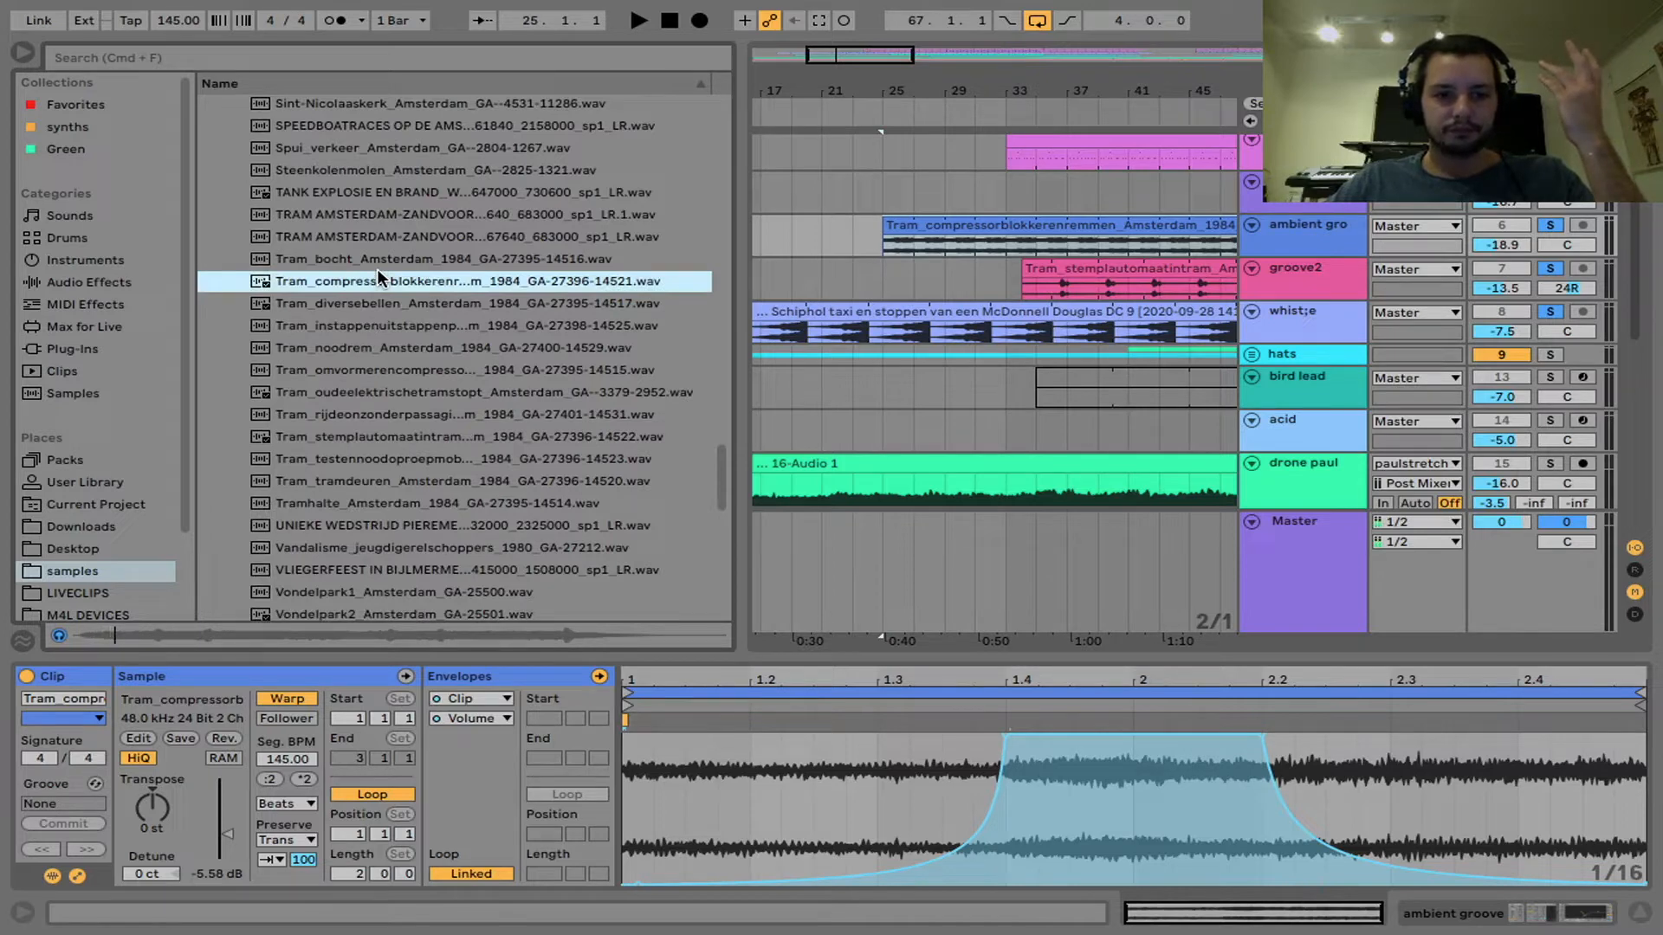
Step: Solo only the ambient groove track, play its tram brake clip from bar 25 and examine the volume envelope without the browser
{"action": "left_click", "coordinate": [655, 814]}
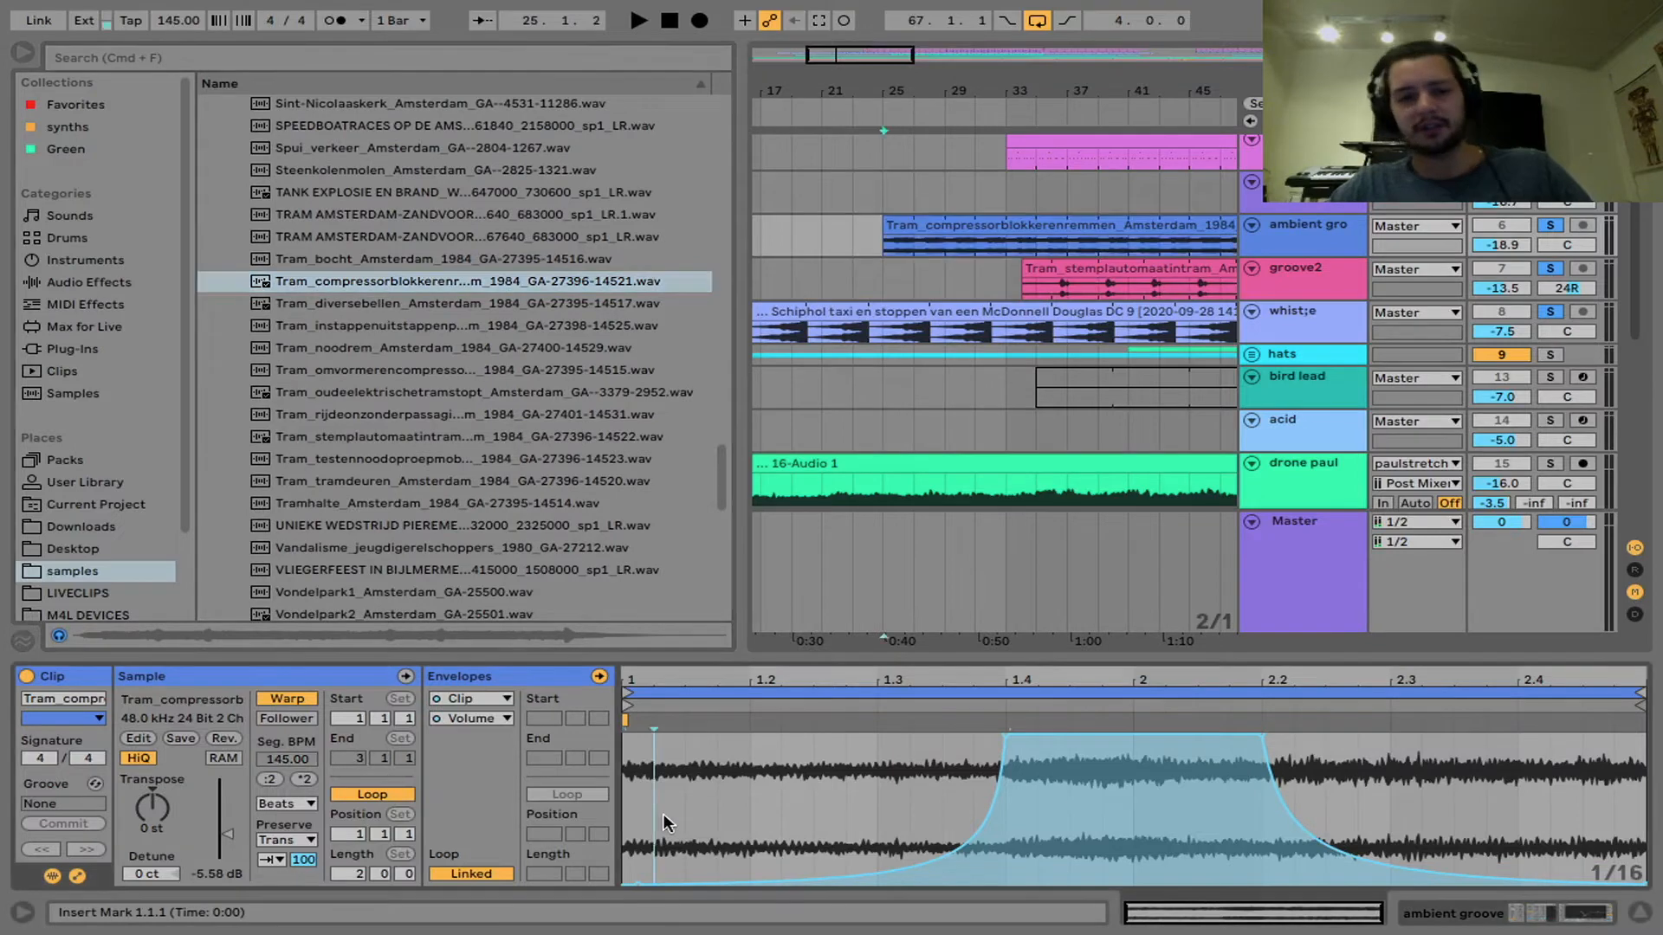
{"action": "left_click", "coordinate": [786, 766]}
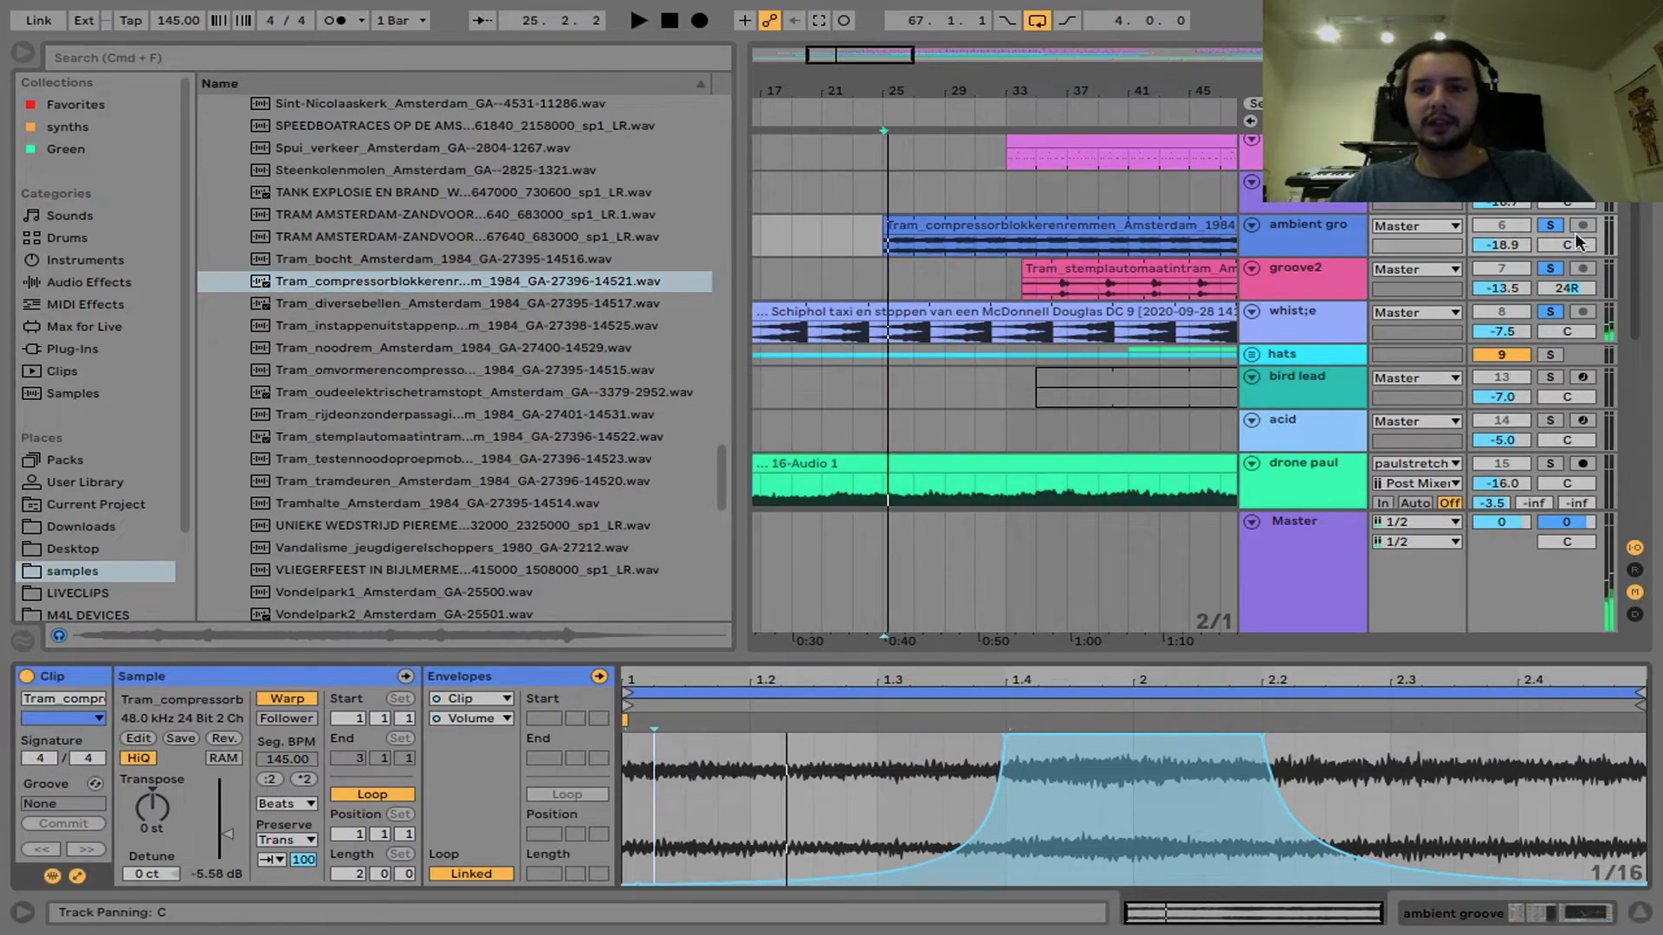
{"action": "left_click", "coordinate": [1551, 226]}
{"action": "key", "text": "space"}
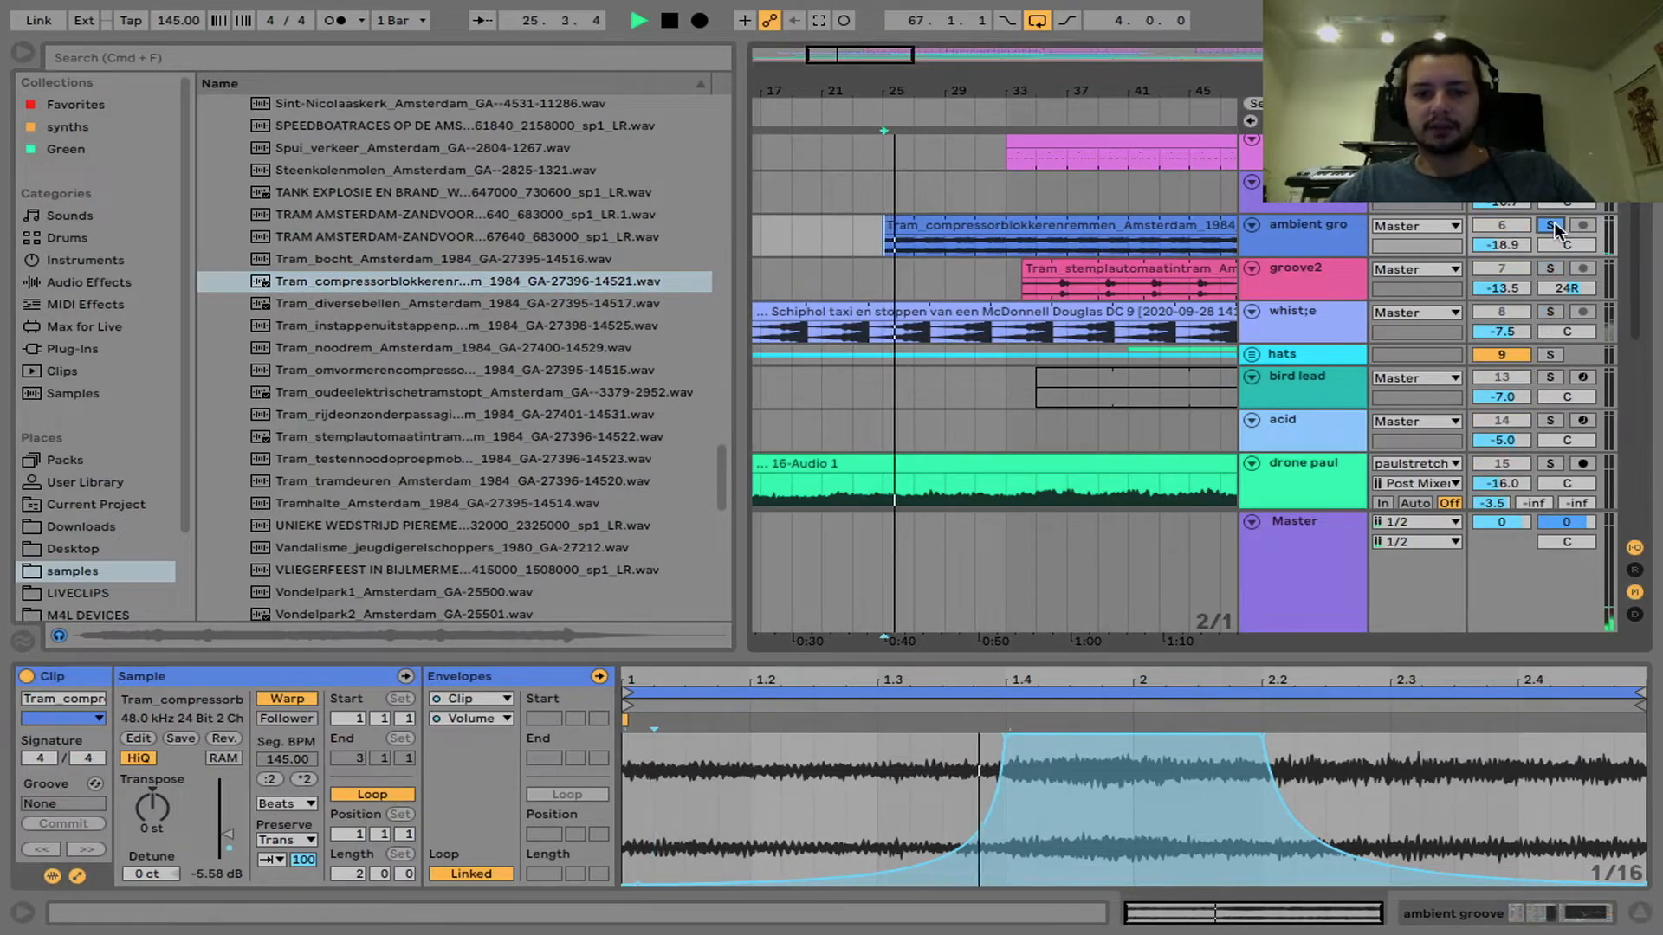
{"action": "key", "text": "space"}
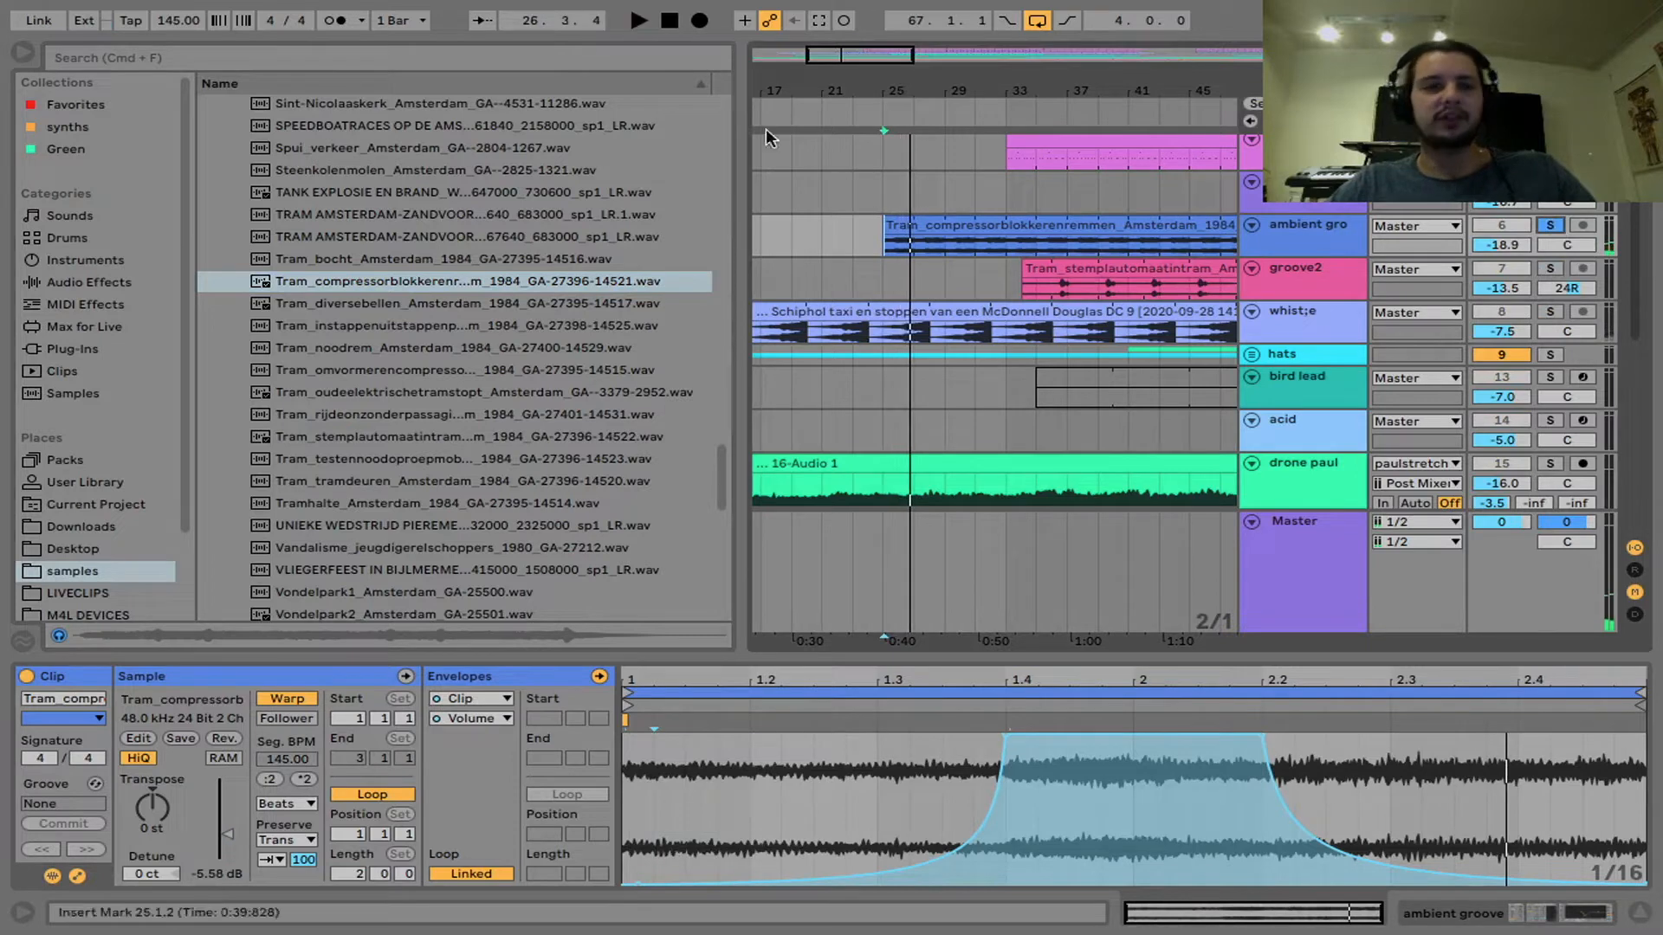
{"action": "left_click", "coordinate": [23, 53]}
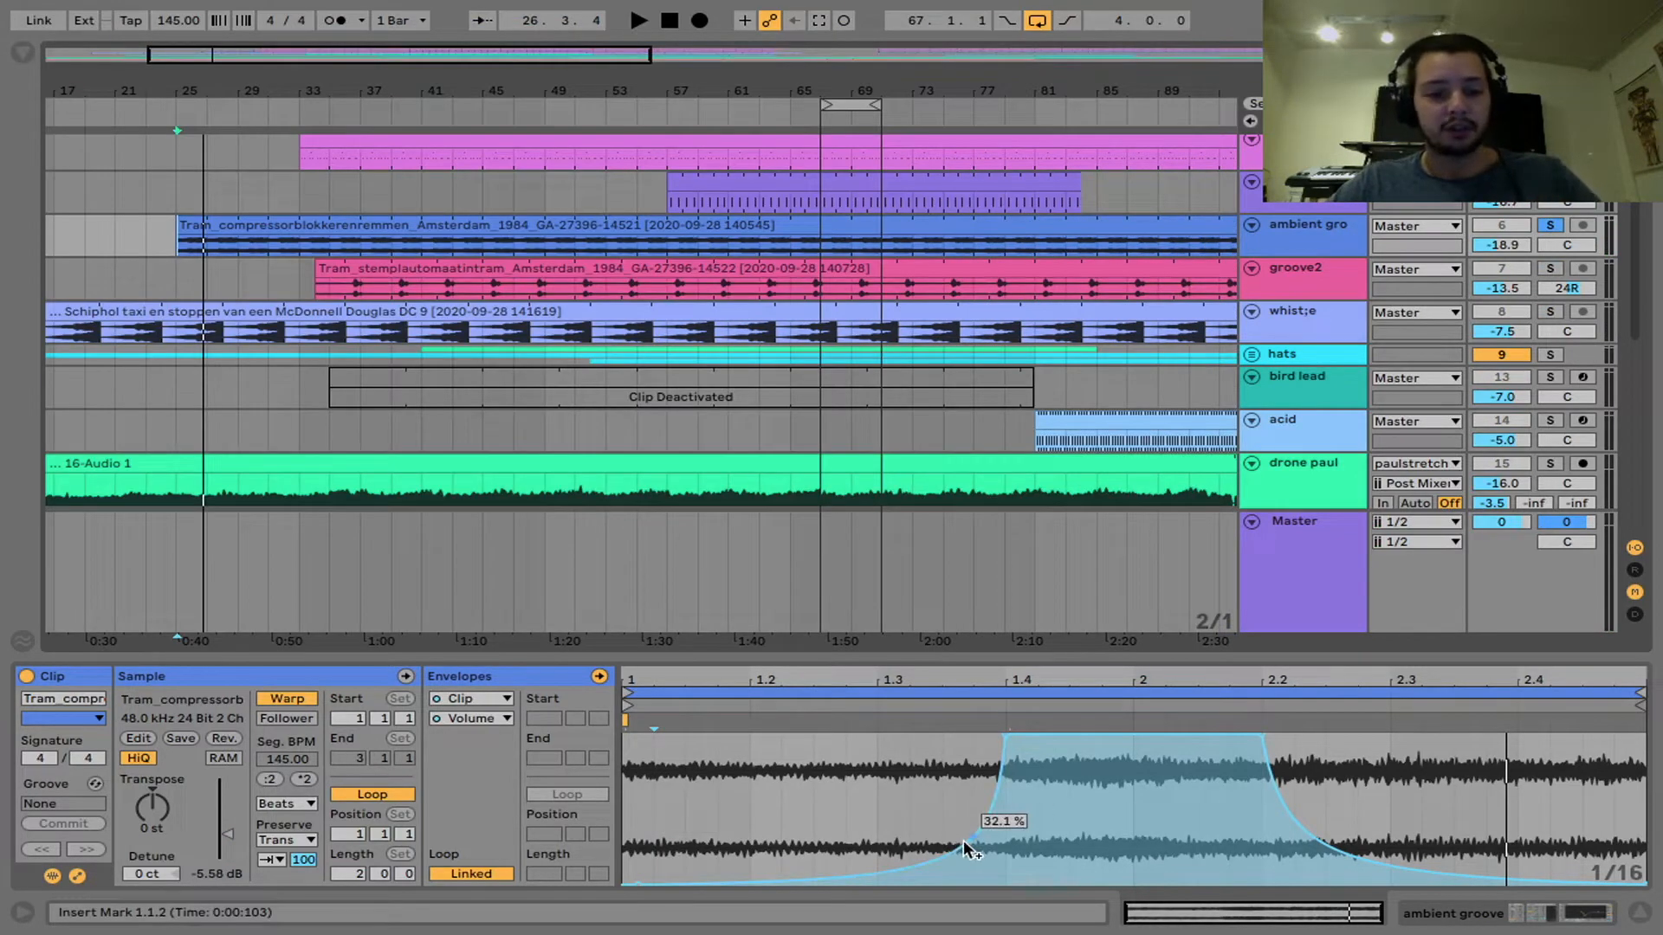
{"action": "key", "text": "alt"}
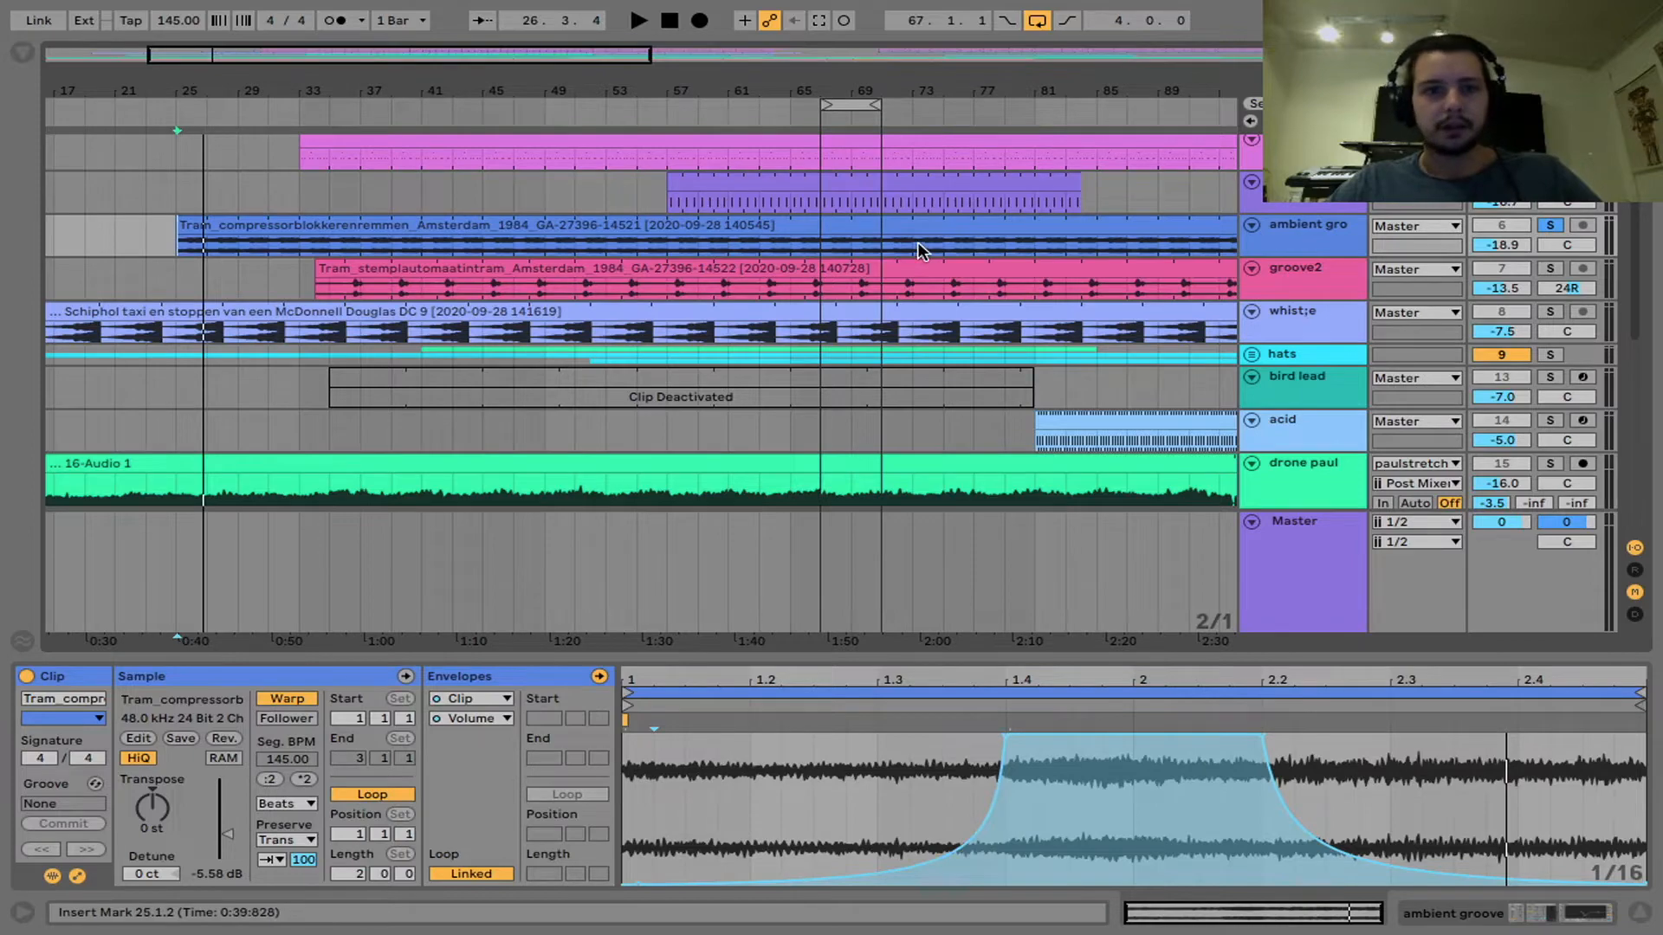
Step: Display the Schiphol DC 9 clip's settings, solo only the whist;e track and play the clip from bar 8
{"action": "scroll", "coordinate": [917, 243], "scroll_direction": "down", "scroll_amount": 1}
{"action": "left_click", "coordinate": [1299, 267]}
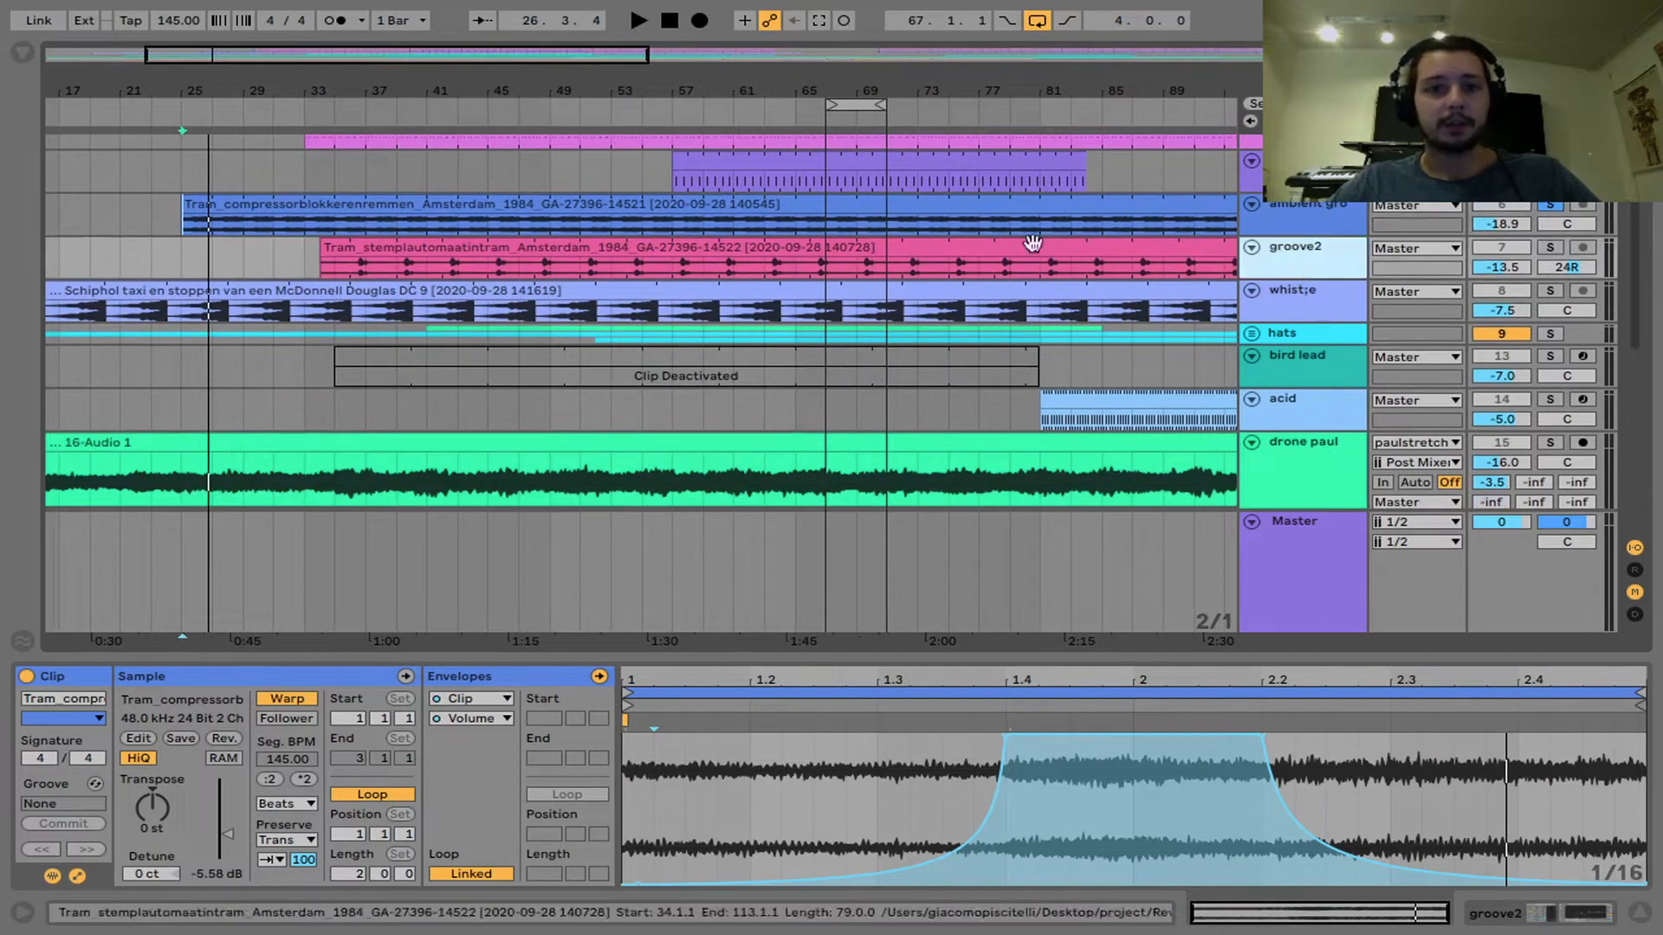
{"action": "scroll", "coordinate": [963, 231], "scroll_direction": "right", "scroll_amount": 1}
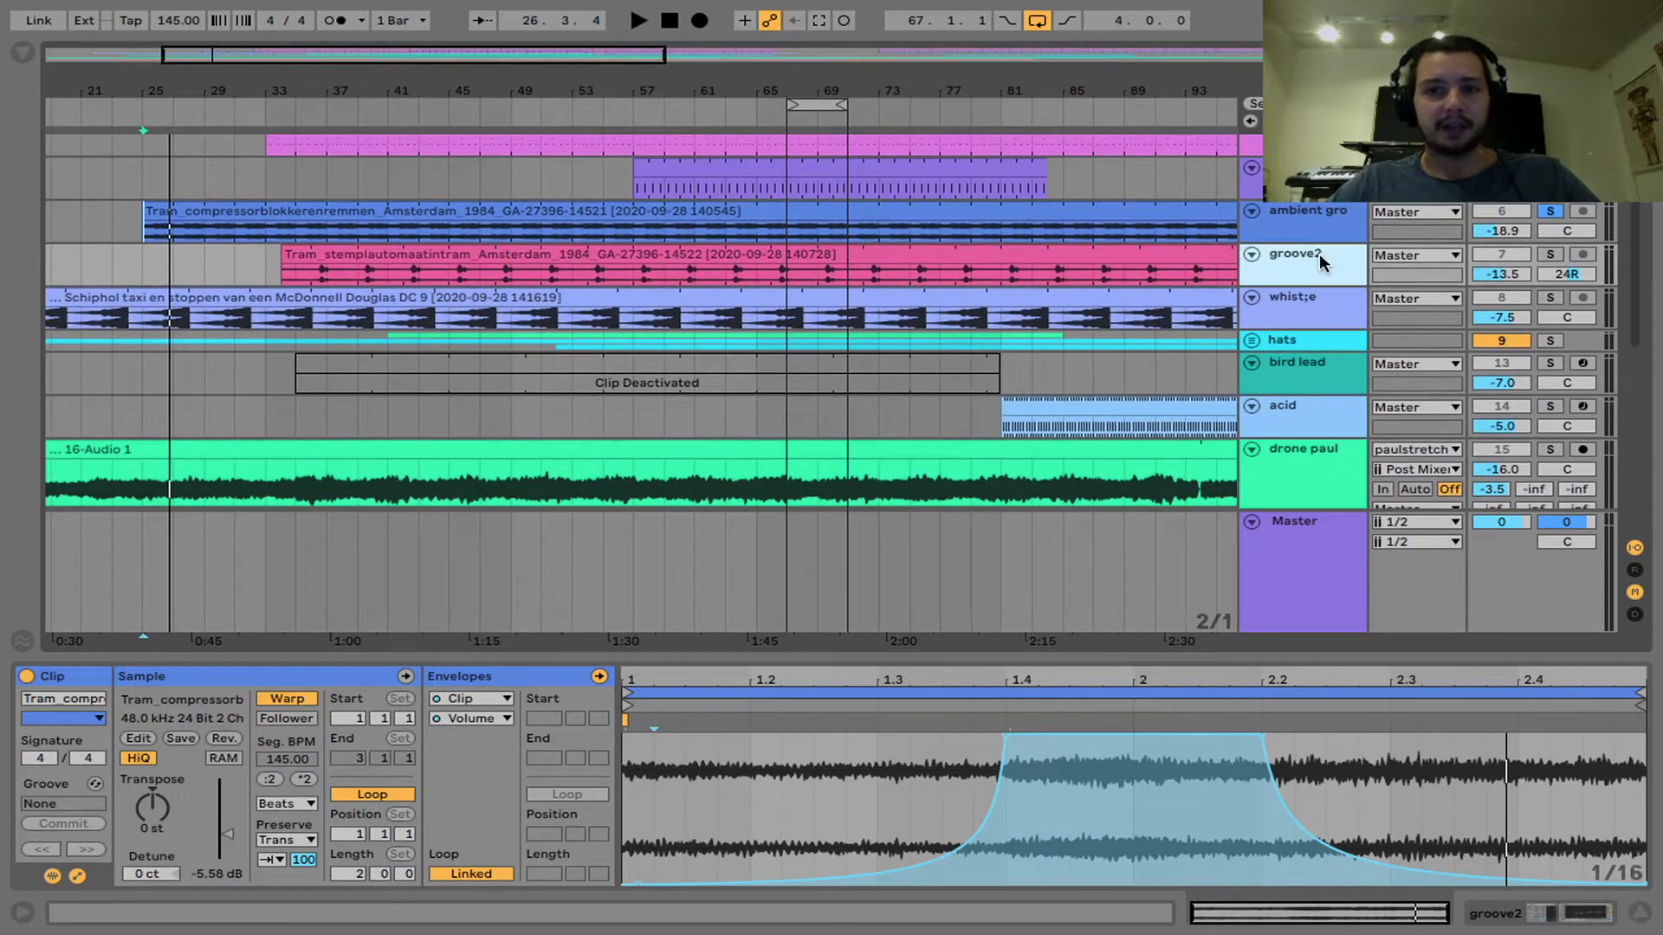
{"action": "left_click", "coordinate": [987, 298]}
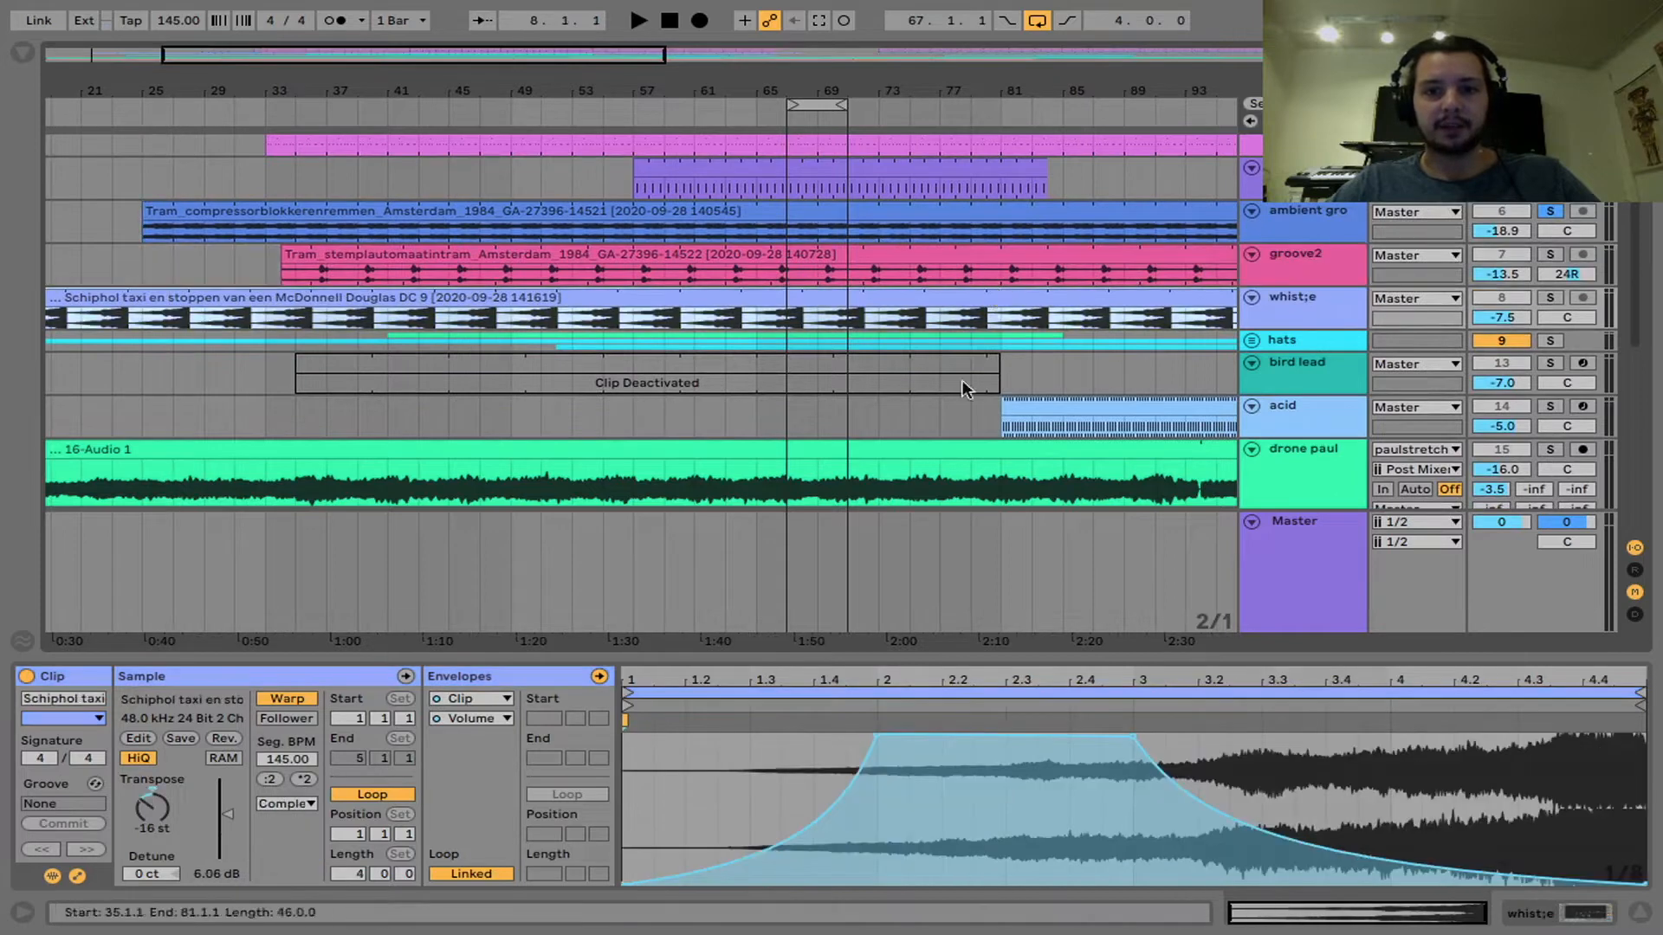
{"action": "left_click", "coordinate": [1550, 298]}
{"action": "key", "text": "space"}
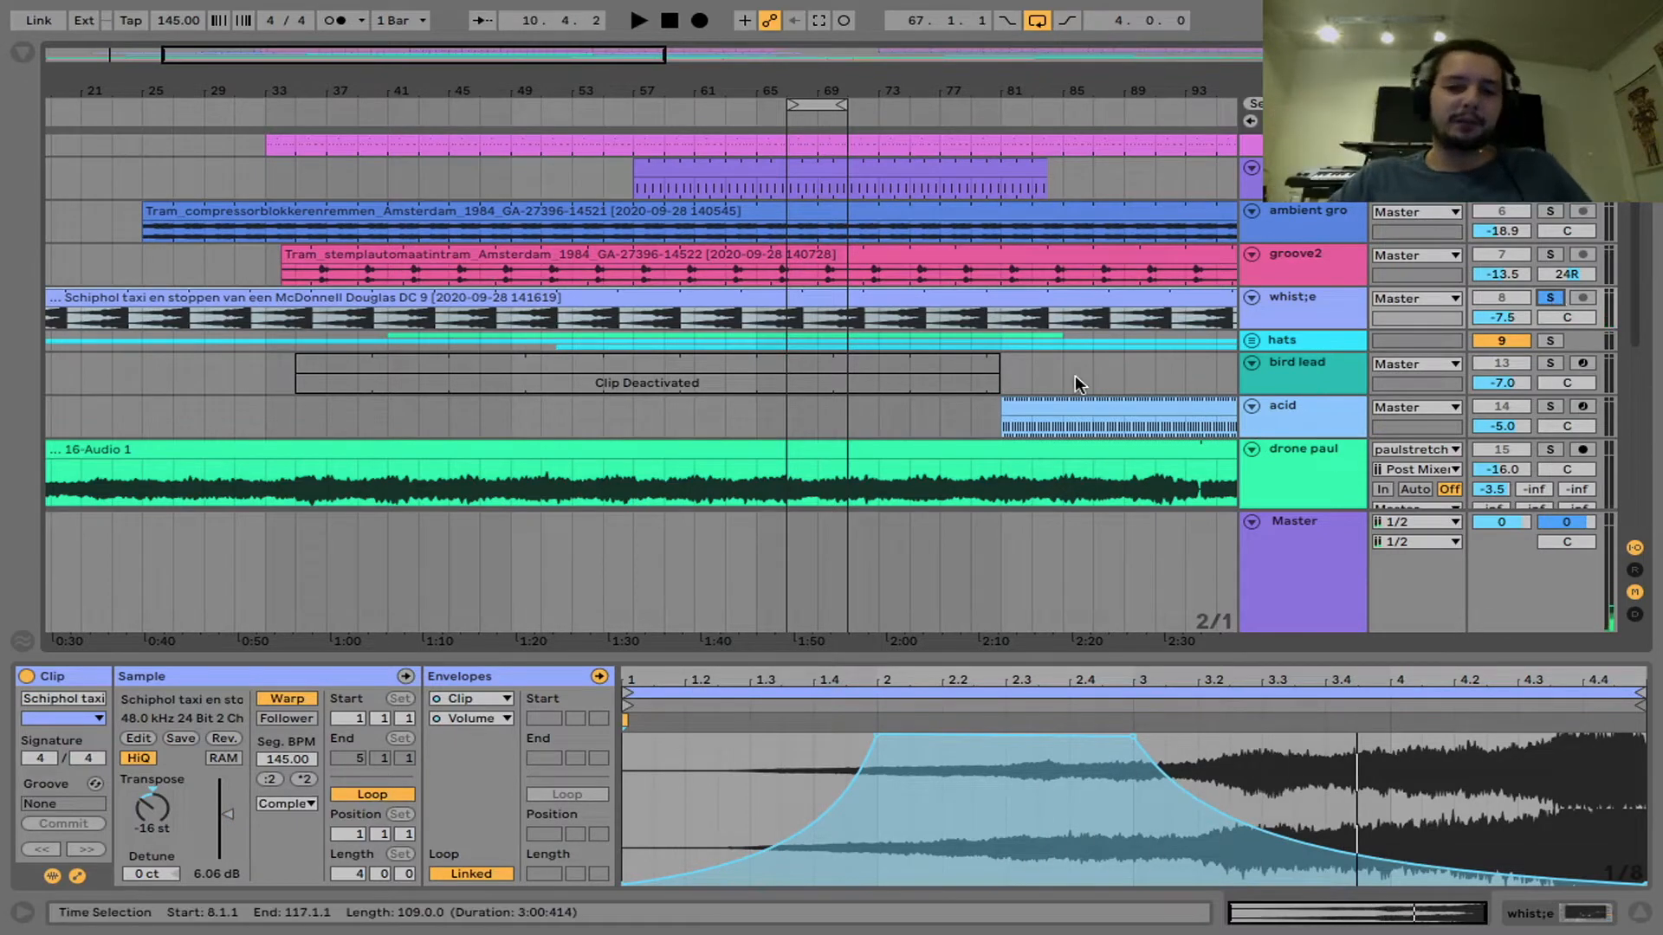
Step: Replay the soloed Schiphol DC 9 clip while following its volume envelope fade
{"action": "scroll", "coordinate": [515, 369], "scroll_direction": "left", "scroll_amount": 3}
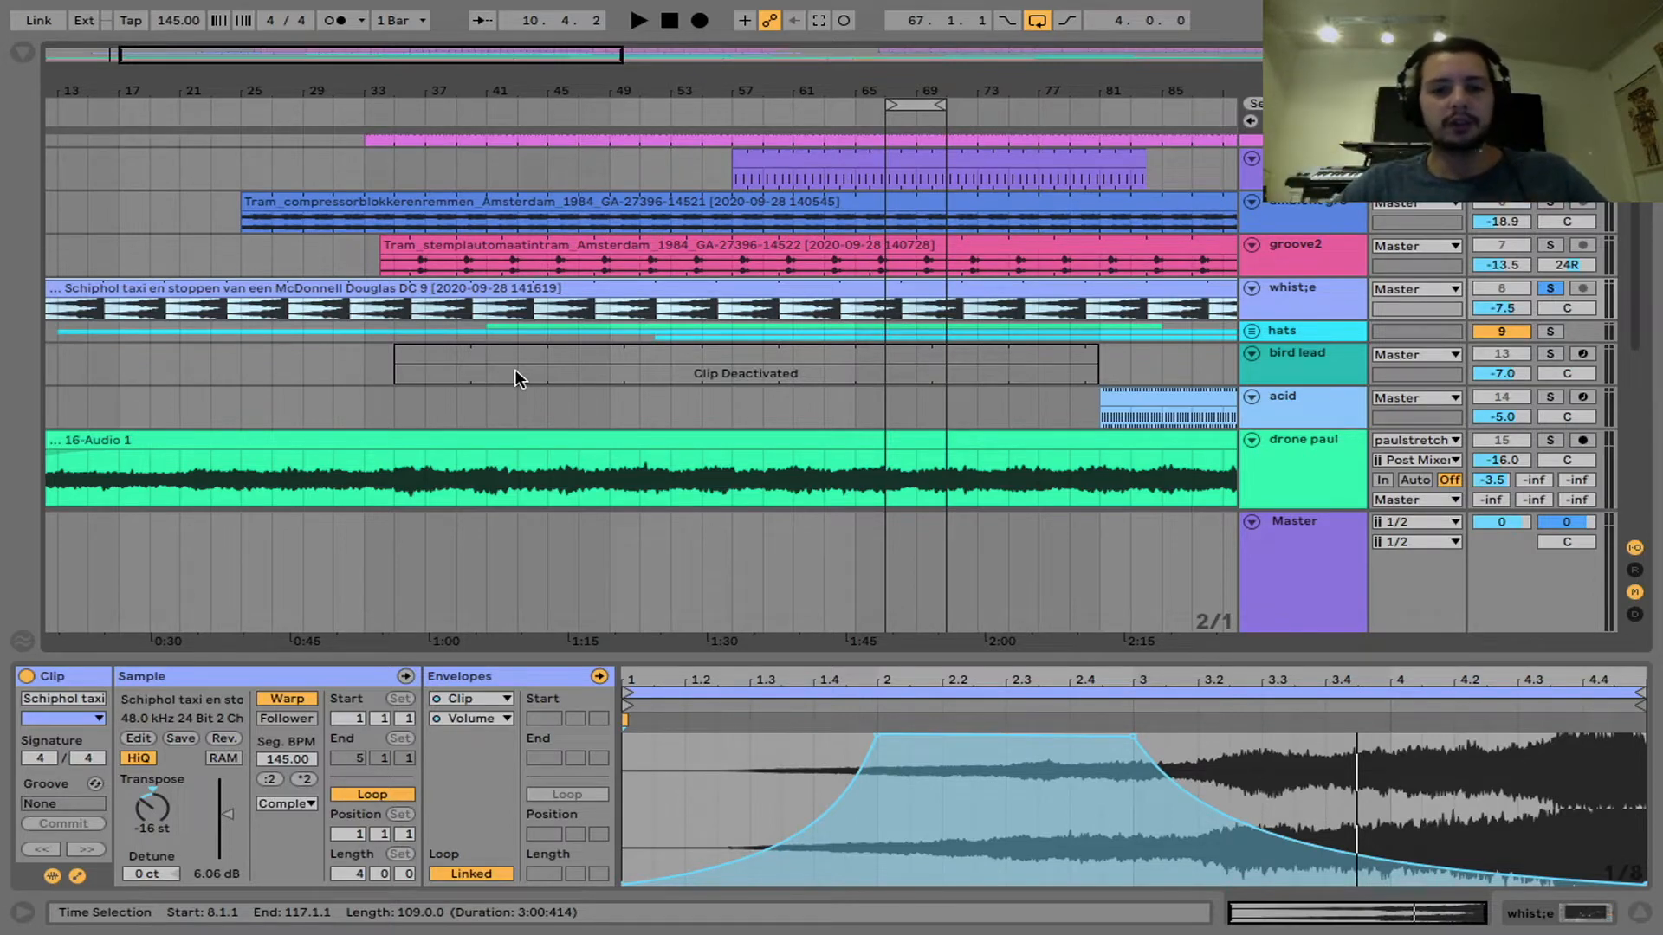
{"action": "key", "text": "space"}
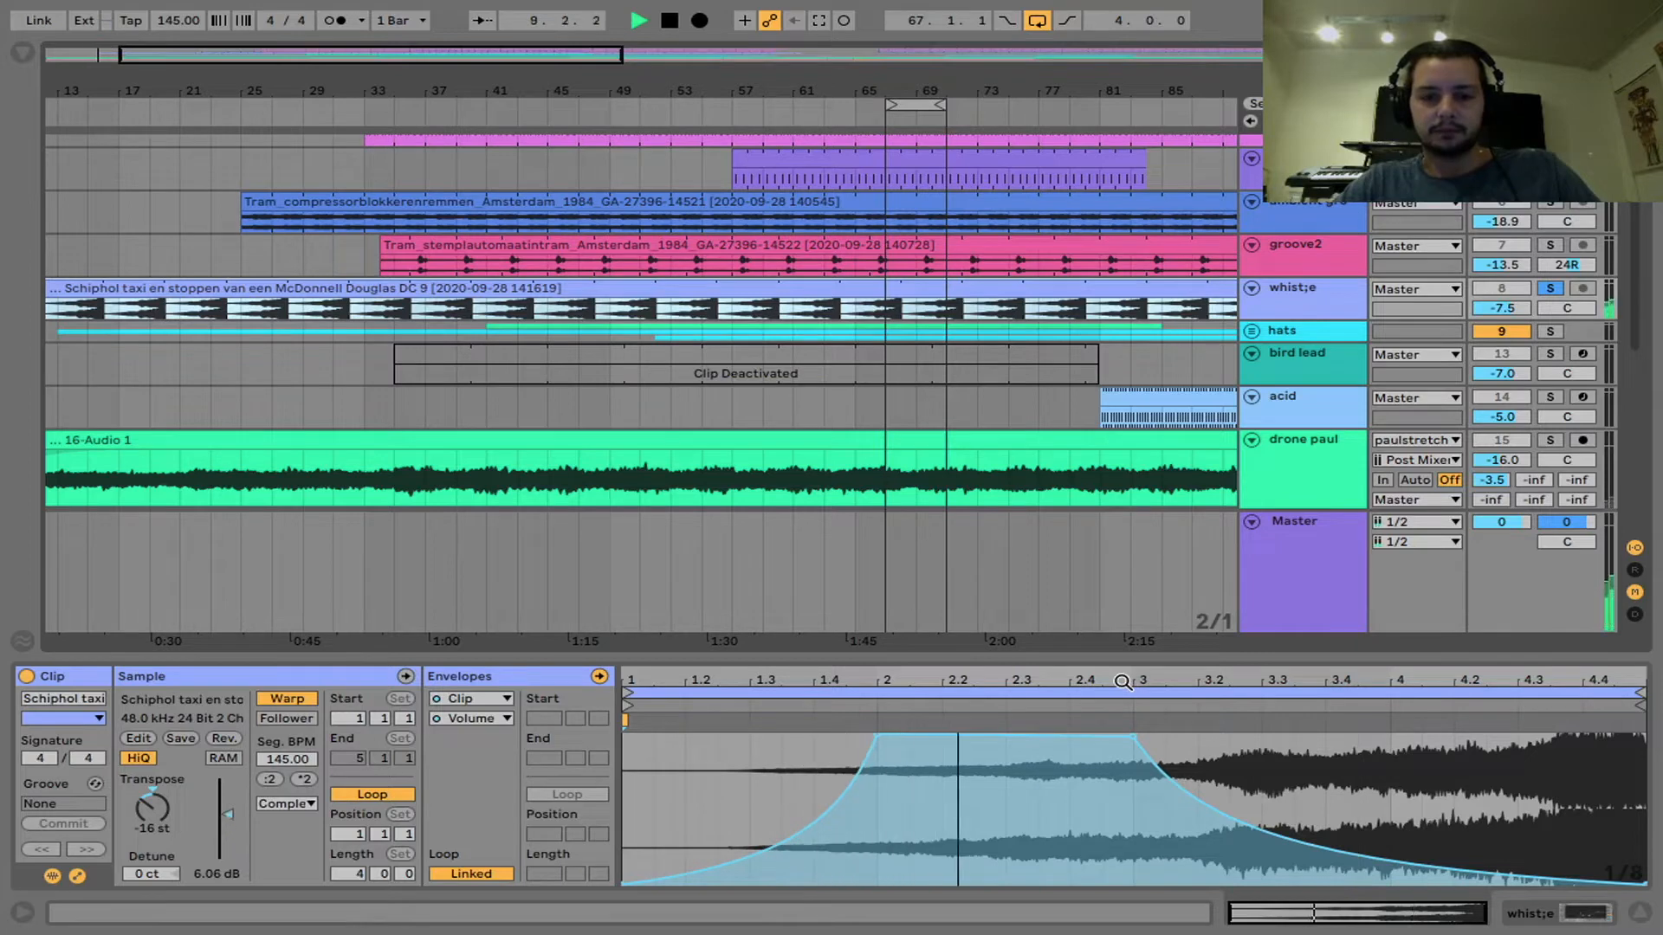
{"action": "key", "text": "space"}
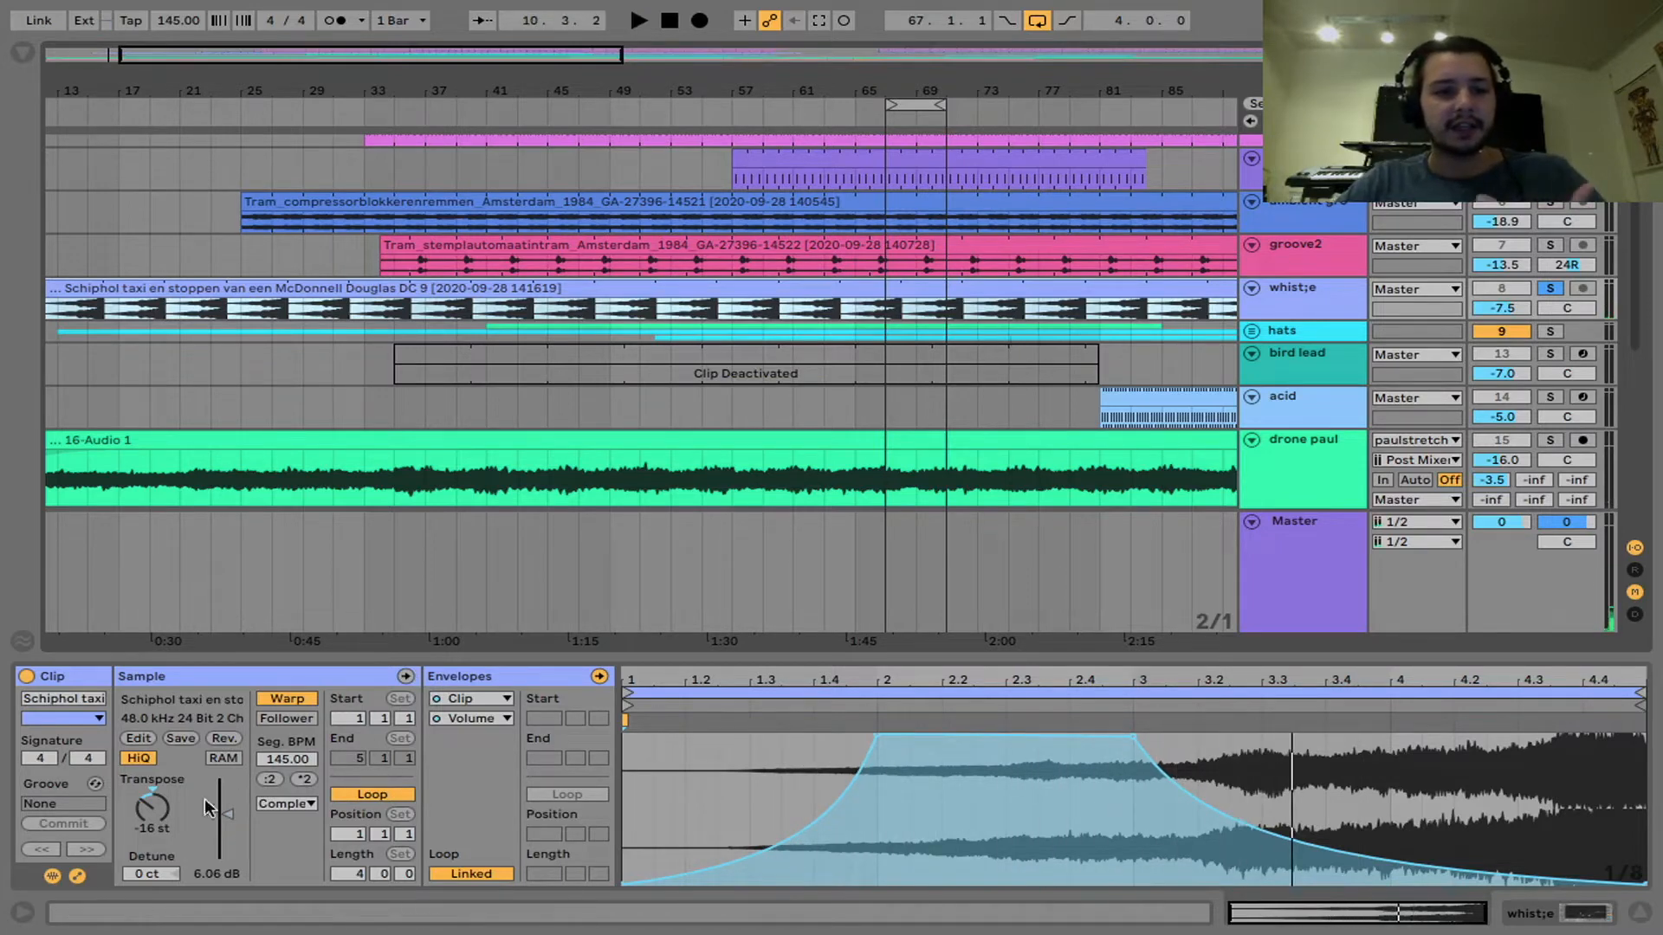
Step: Reset the Schiphol DC 9 clip's transposition to 0 st and play the soloed clip at its original pitch
{"action": "left_click", "coordinate": [155, 804]}
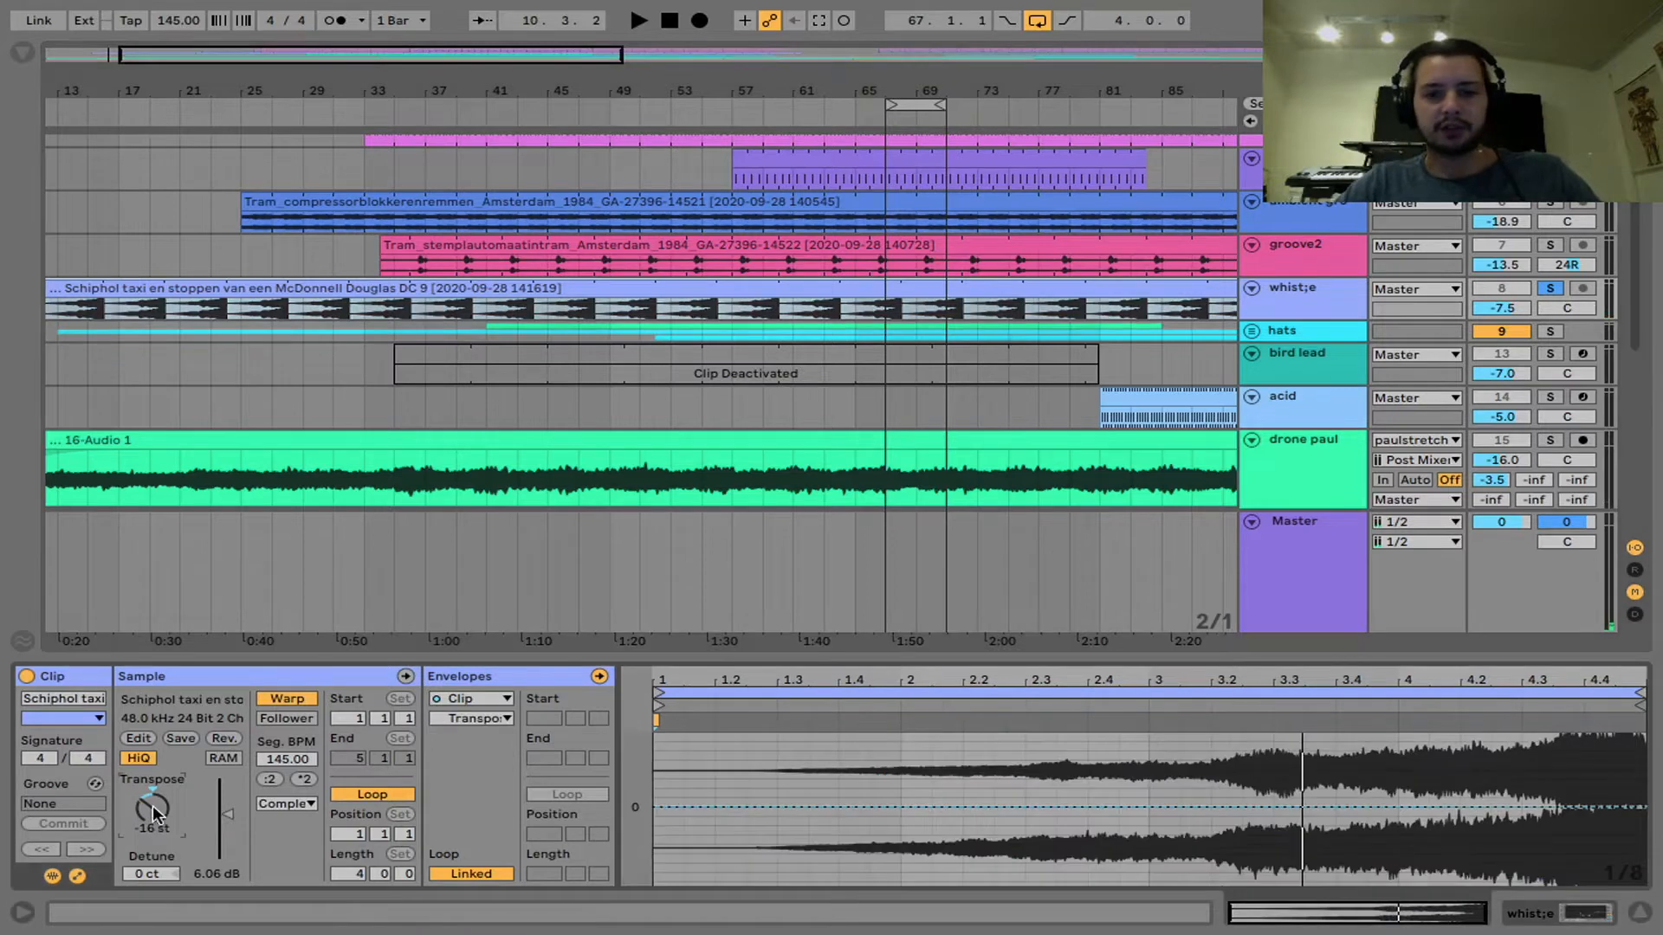
{"action": "left_click", "coordinate": [1356, 292]}
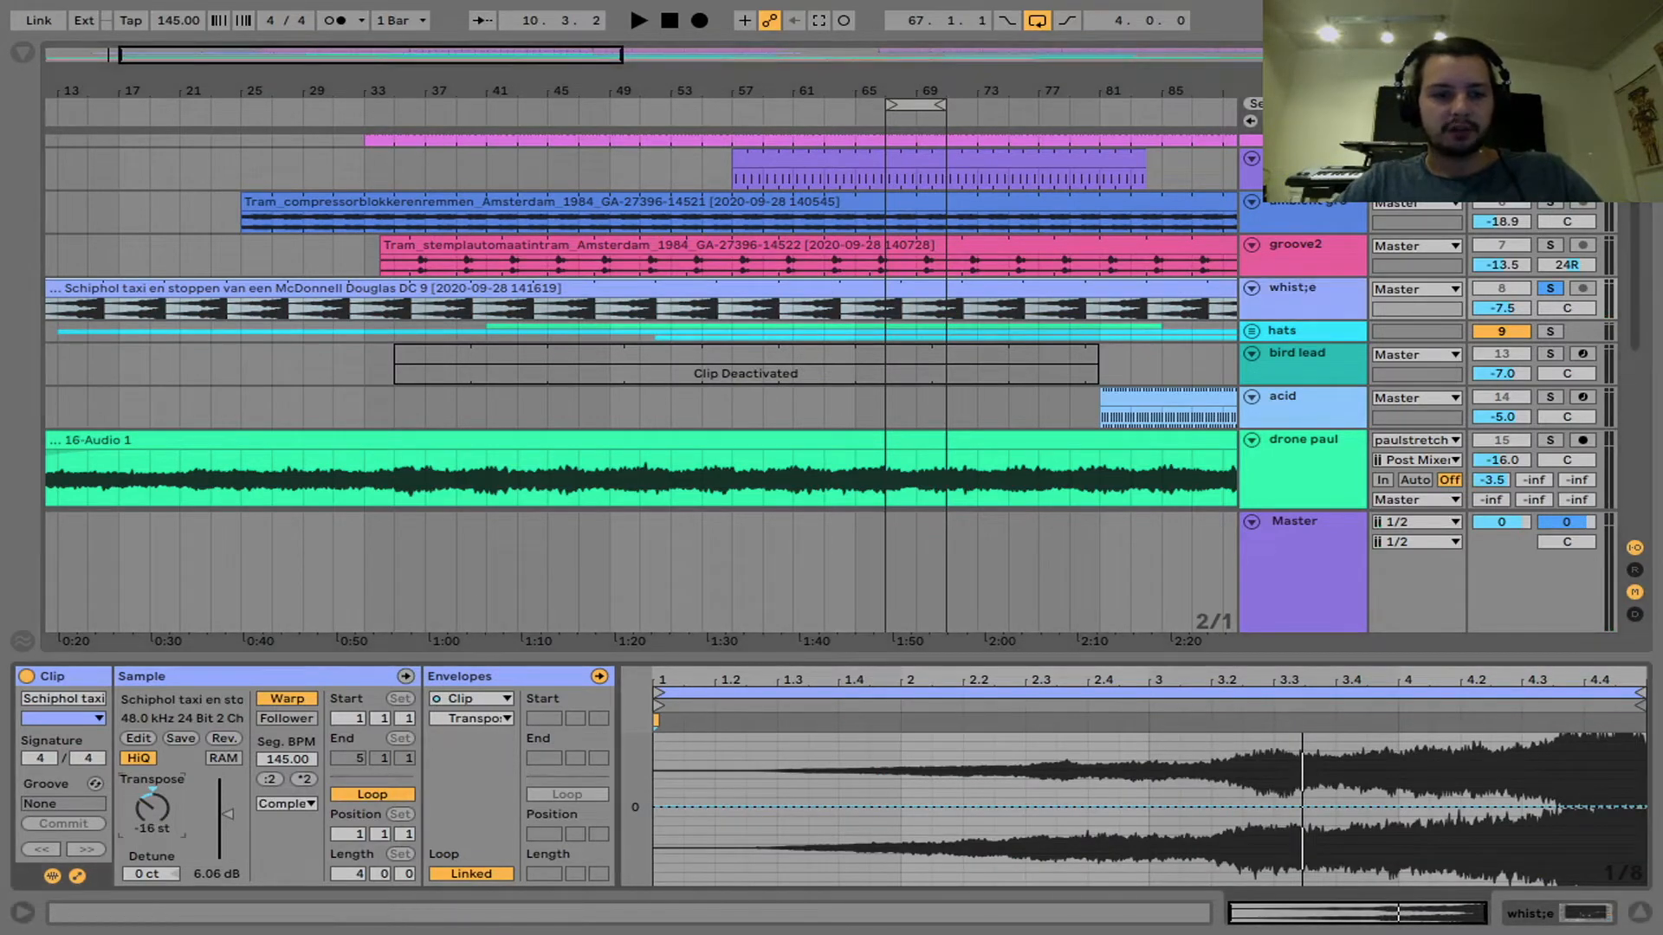
{"action": "double_click", "coordinate": [145, 818]}
{"action": "key", "text": "space"}
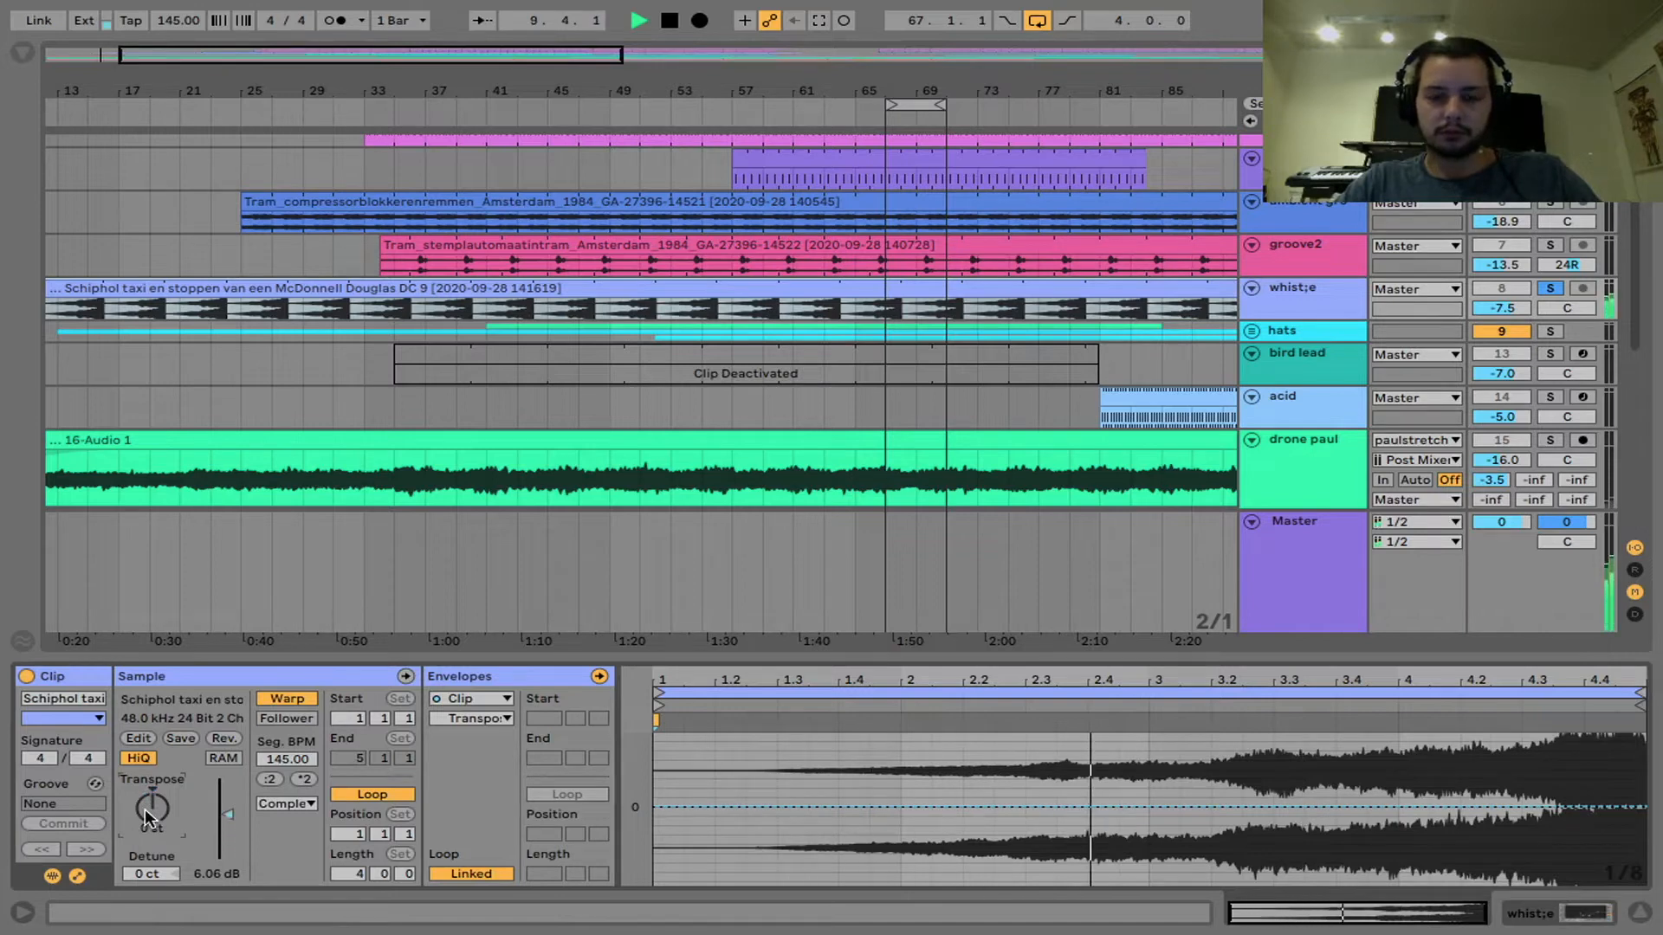
{"action": "key", "text": "space"}
Step: Undo the transposition reset and replay the Schiphol DC 9 clip at -16 st
{"action": "key", "text": "ctrl+z"}
{"action": "key", "text": "space"}
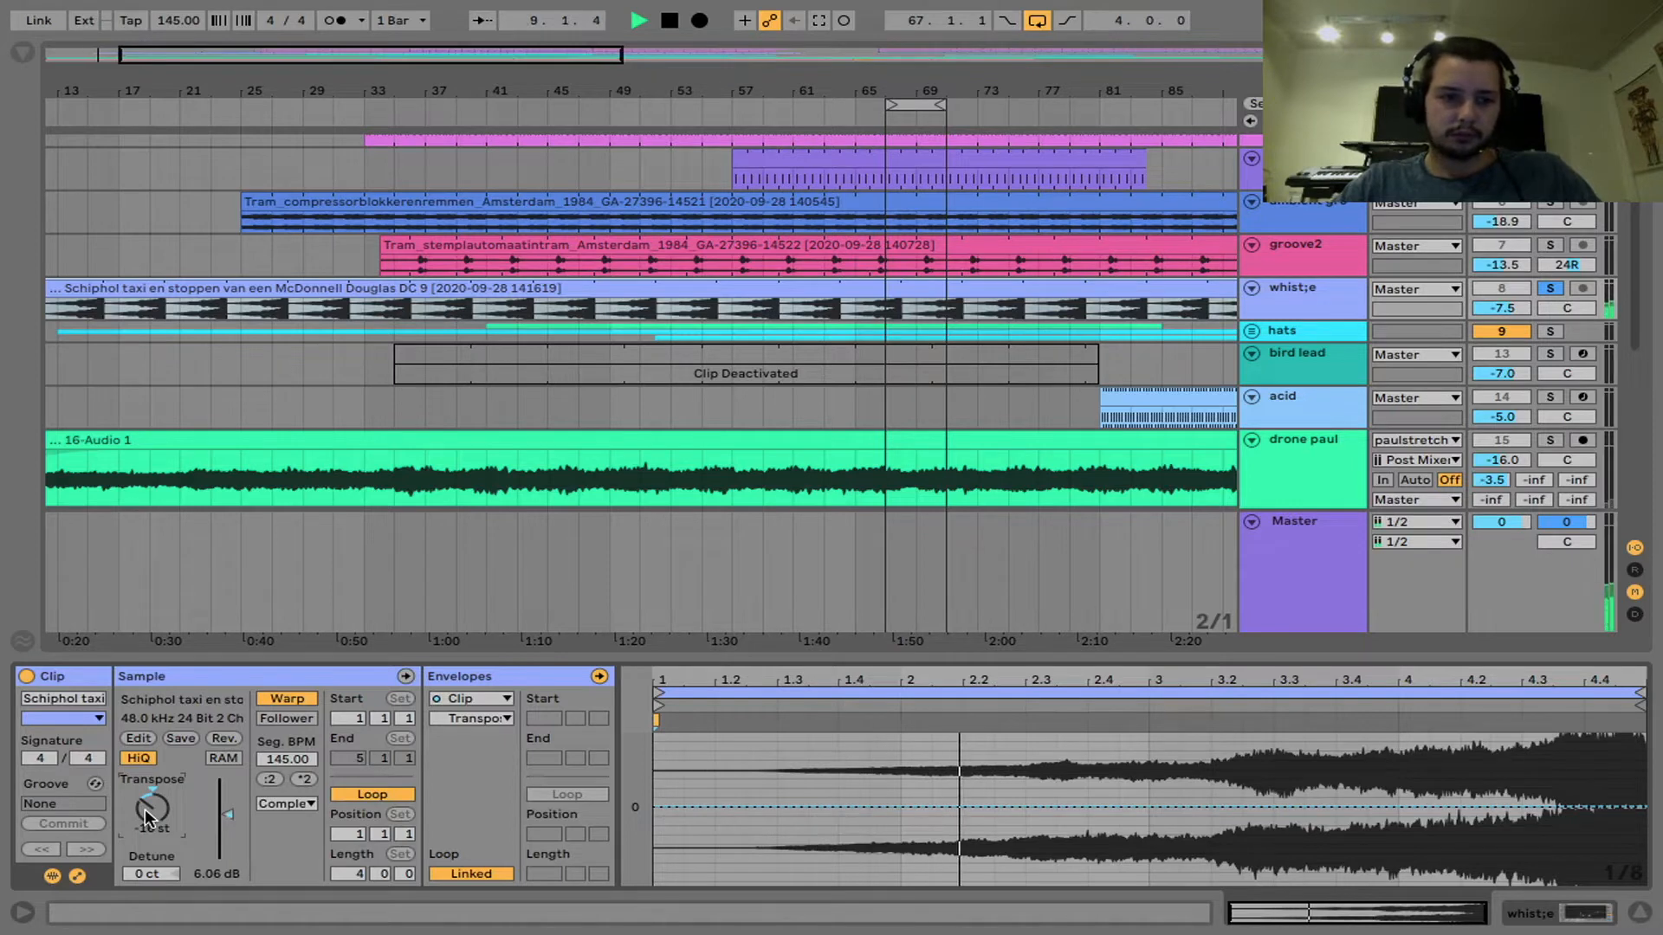
{"action": "key", "text": "space"}
{"action": "key", "text": "Down"}
{"action": "key", "text": "Down"}
{"action": "key", "text": "space"}
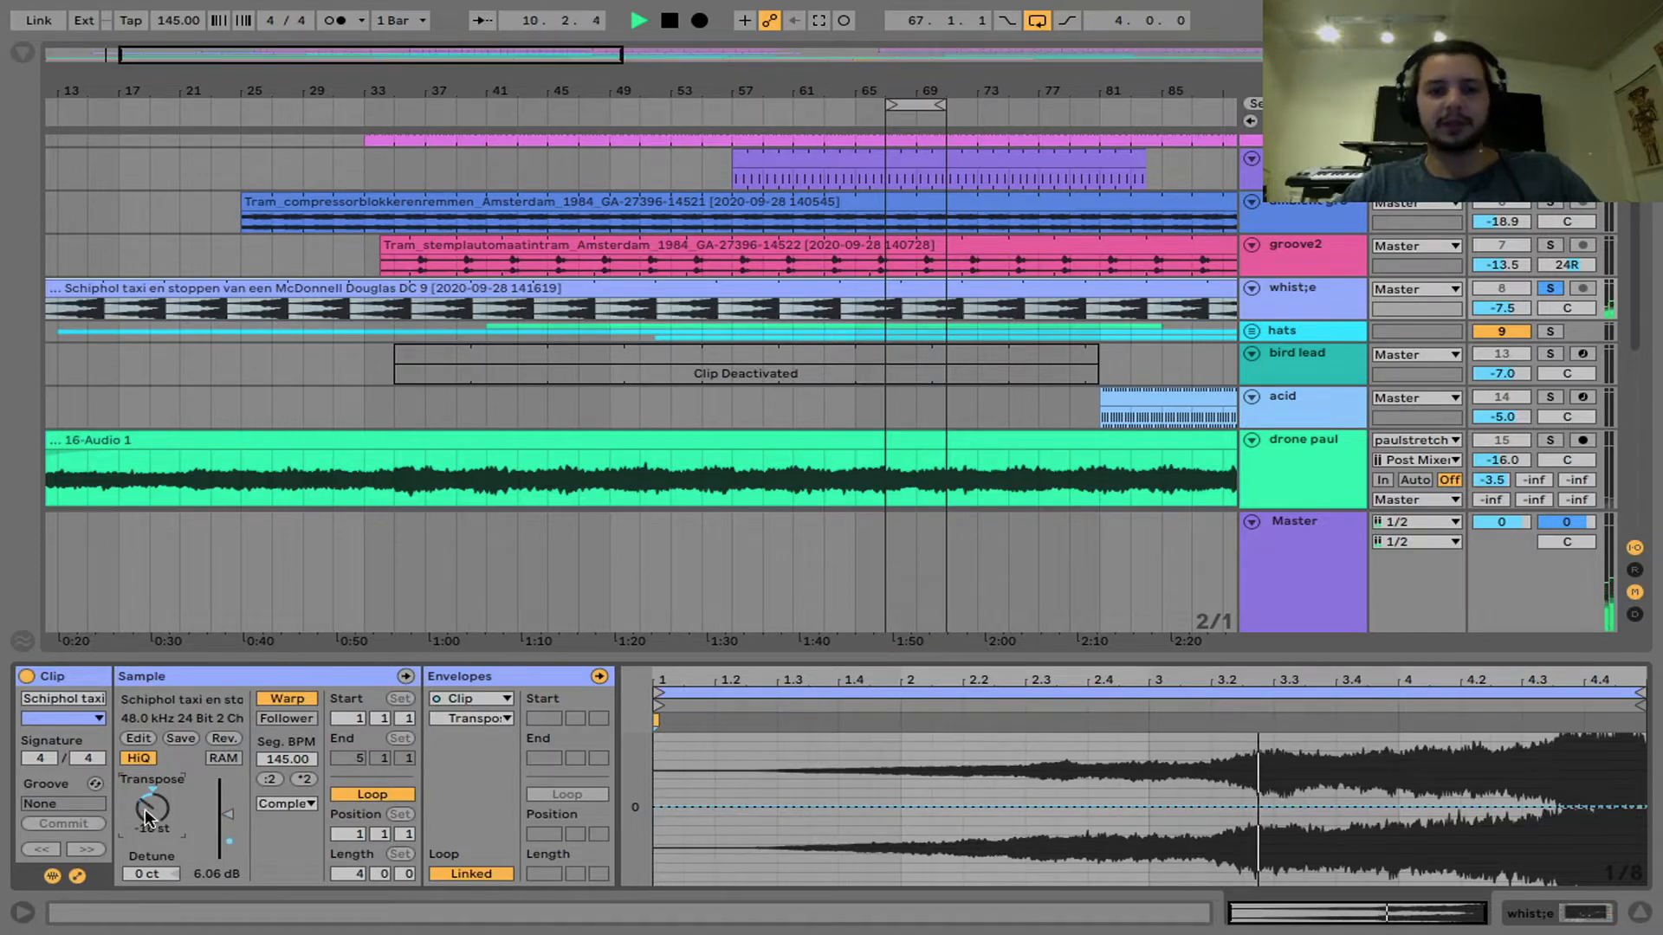
{"action": "key", "text": "space"}
{"action": "left_click_drag", "start_coordinate": [148, 818], "coordinate": [149, 793]}
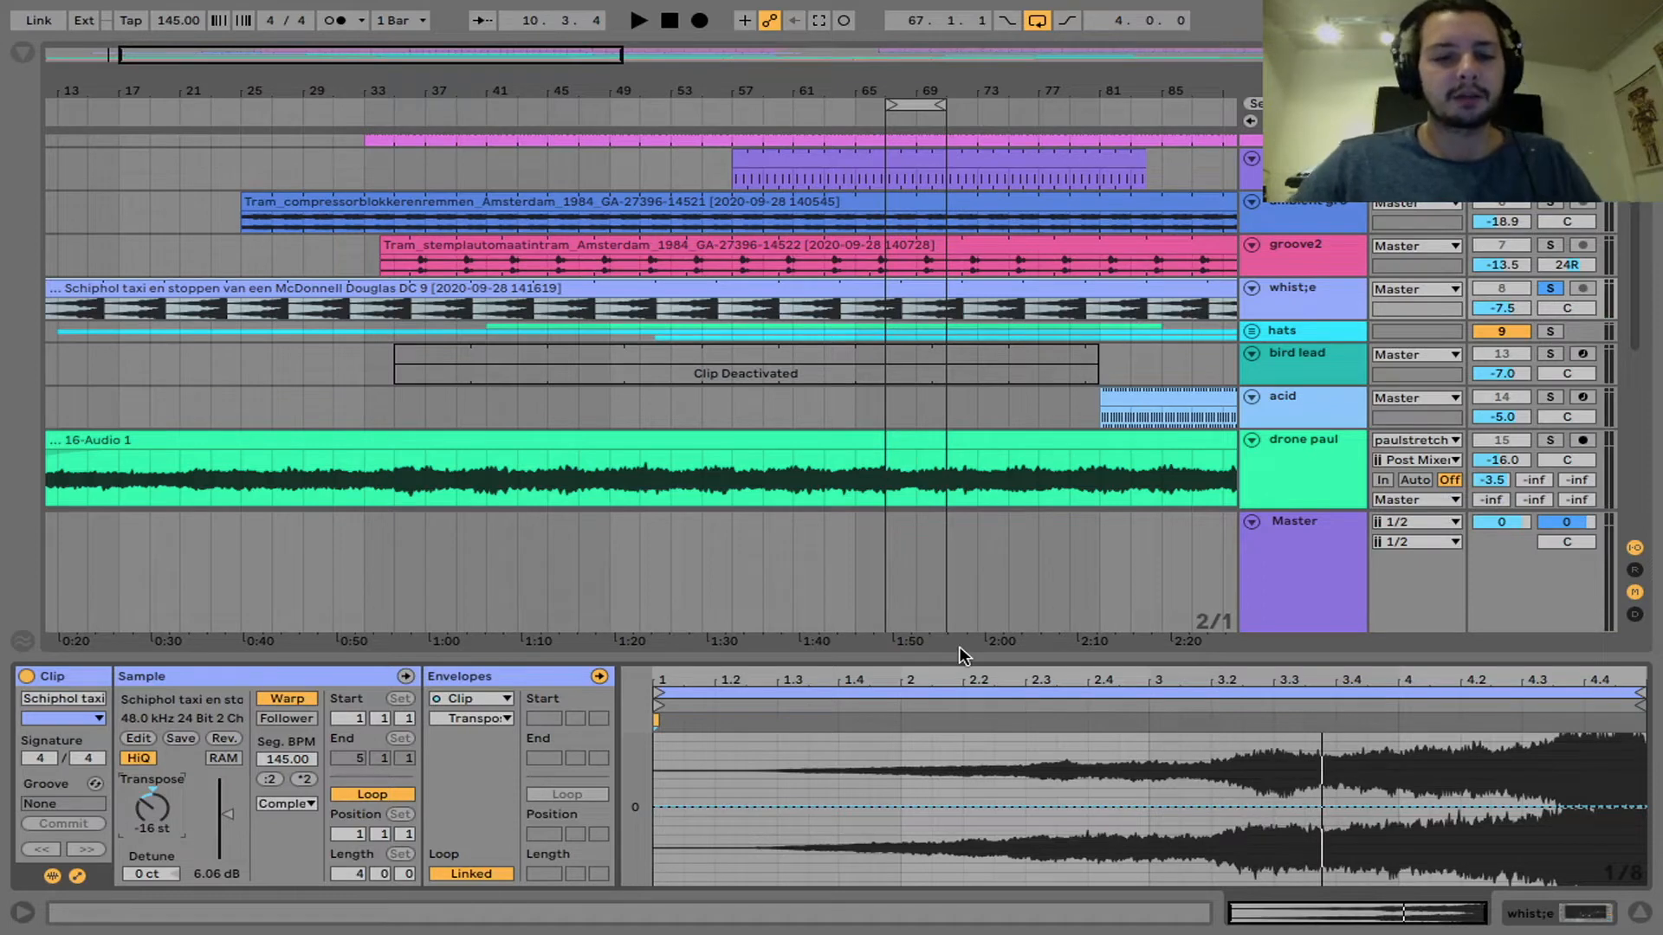
Step: Examine the volume envelopes of the Schiphol DC 9 clip and the tram brake clip
{"action": "left_click", "coordinate": [225, 816]}
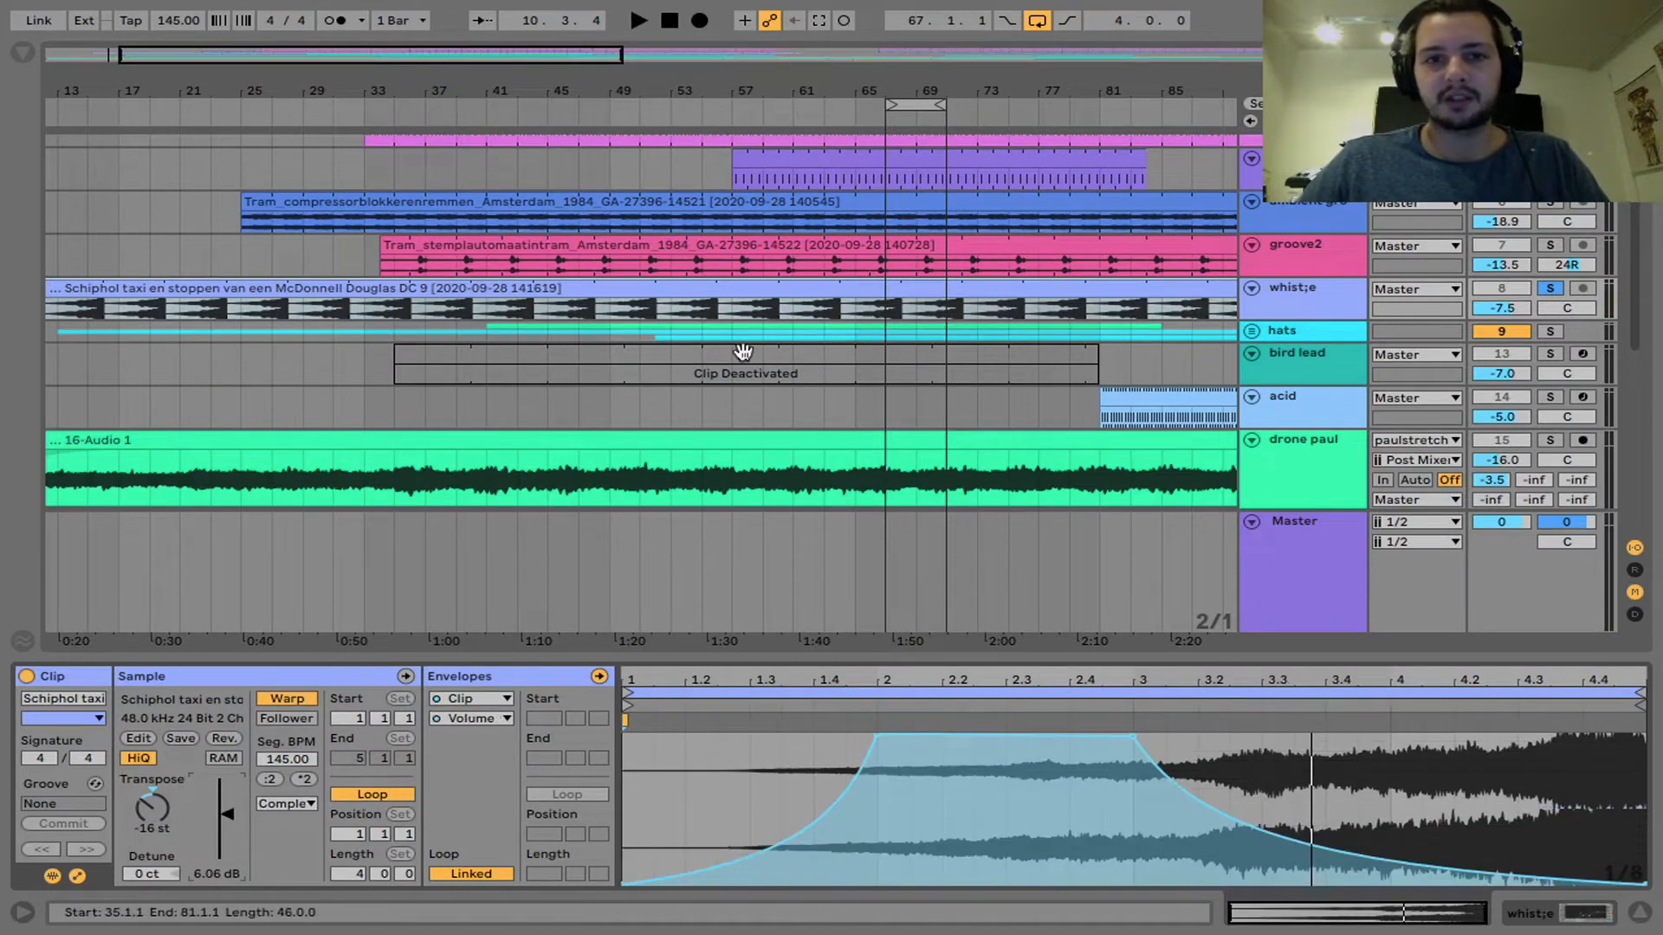
{"action": "left_click", "coordinate": [788, 221]}
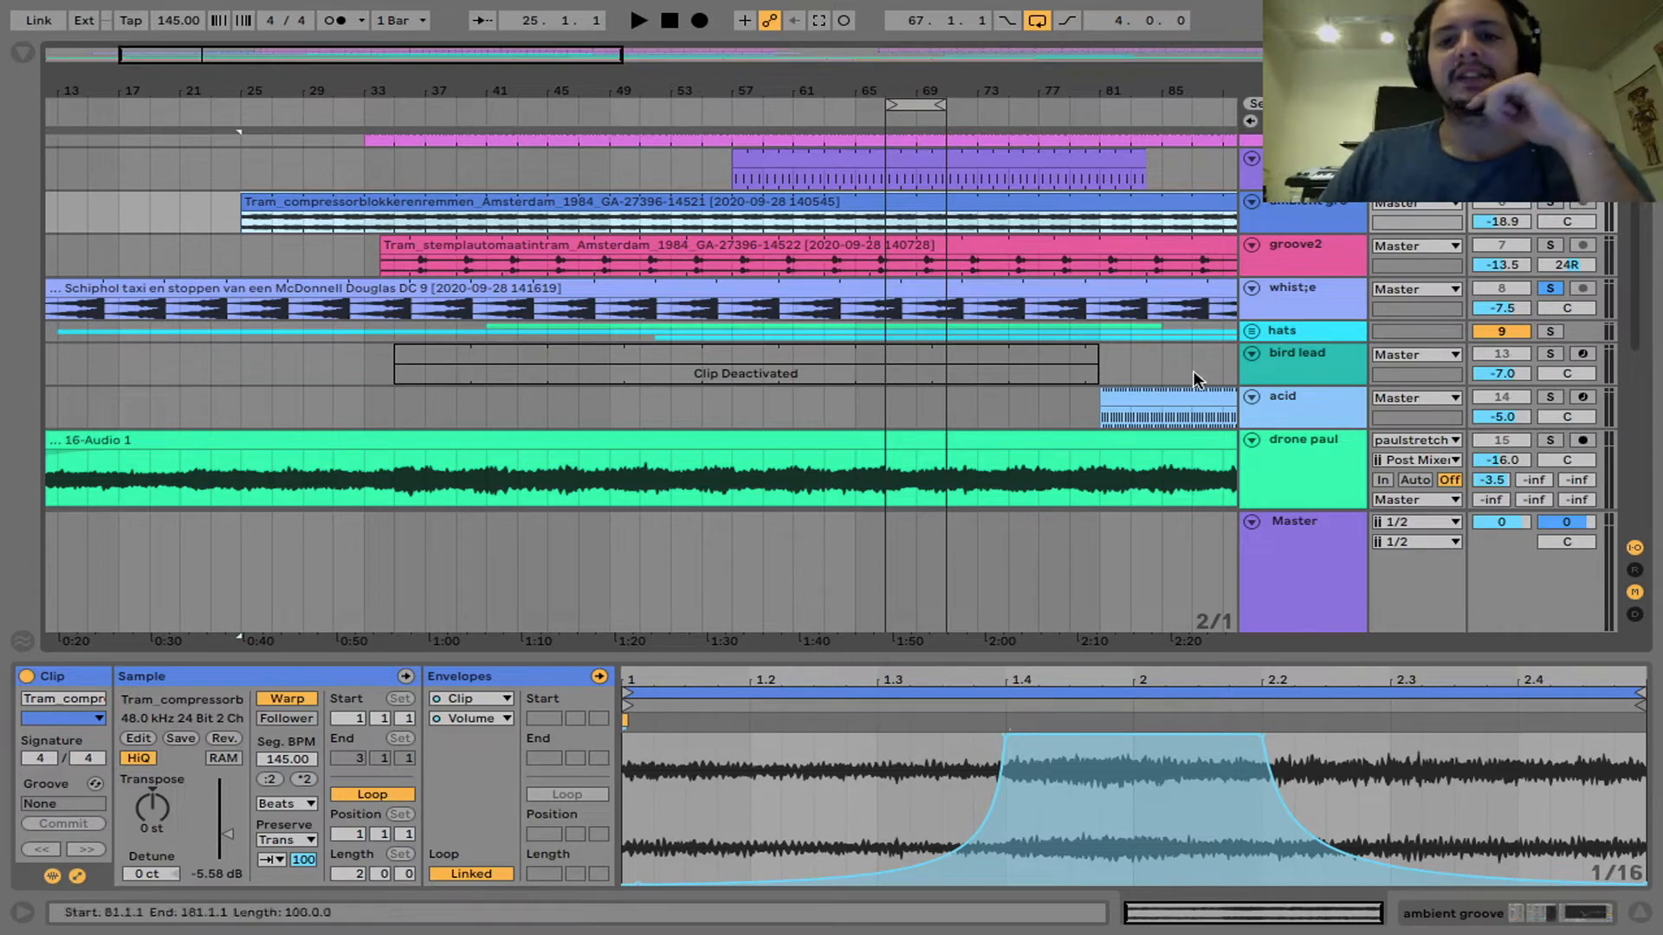
Step: Unfold the hats group, solo the 16 hat track and play its Platform op Schiphol clip from bar 53
{"action": "left_click", "coordinate": [1256, 330]}
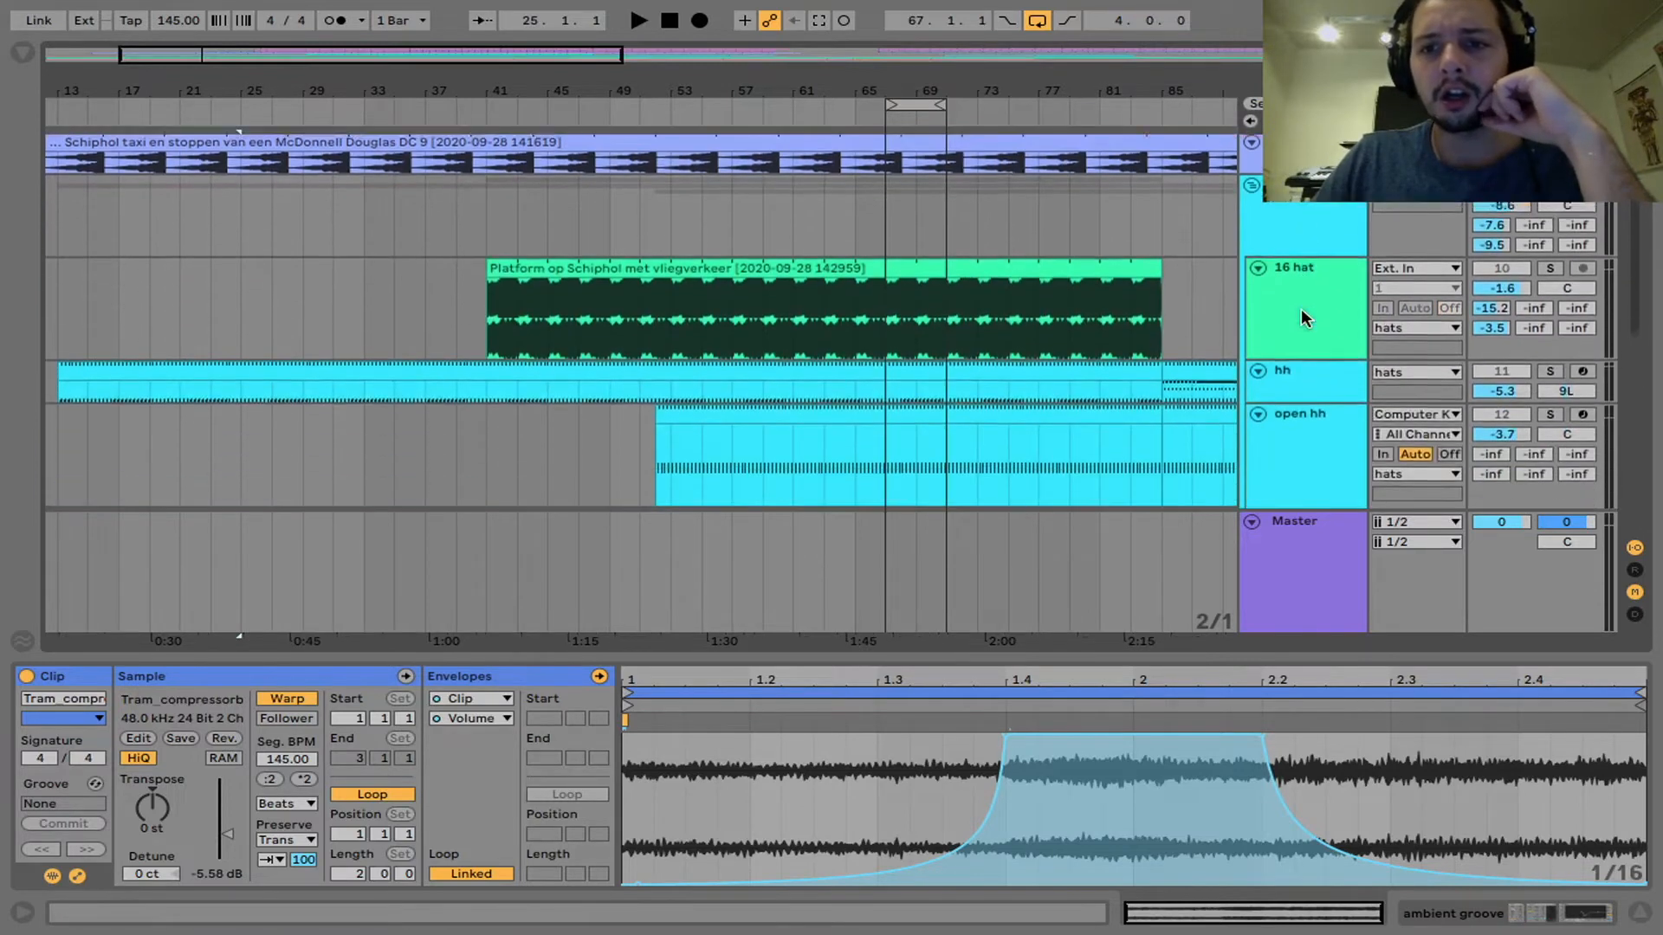
{"action": "left_click", "coordinate": [1551, 262]}
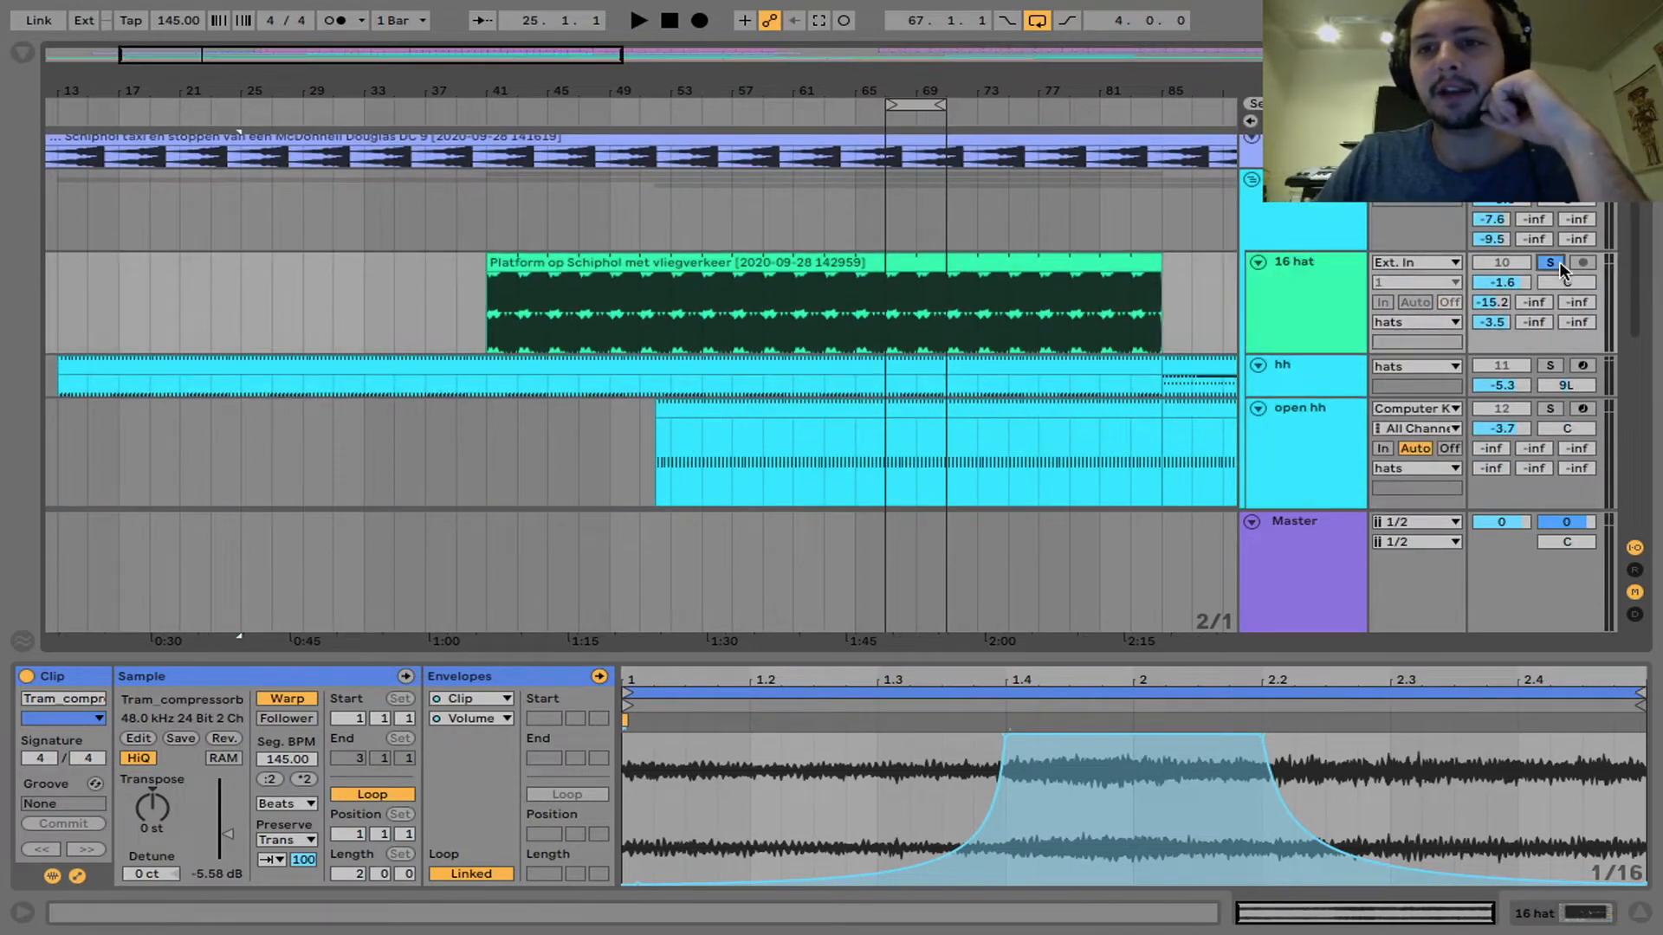
{"action": "left_click", "coordinate": [679, 344]}
{"action": "left_click", "coordinate": [680, 344]}
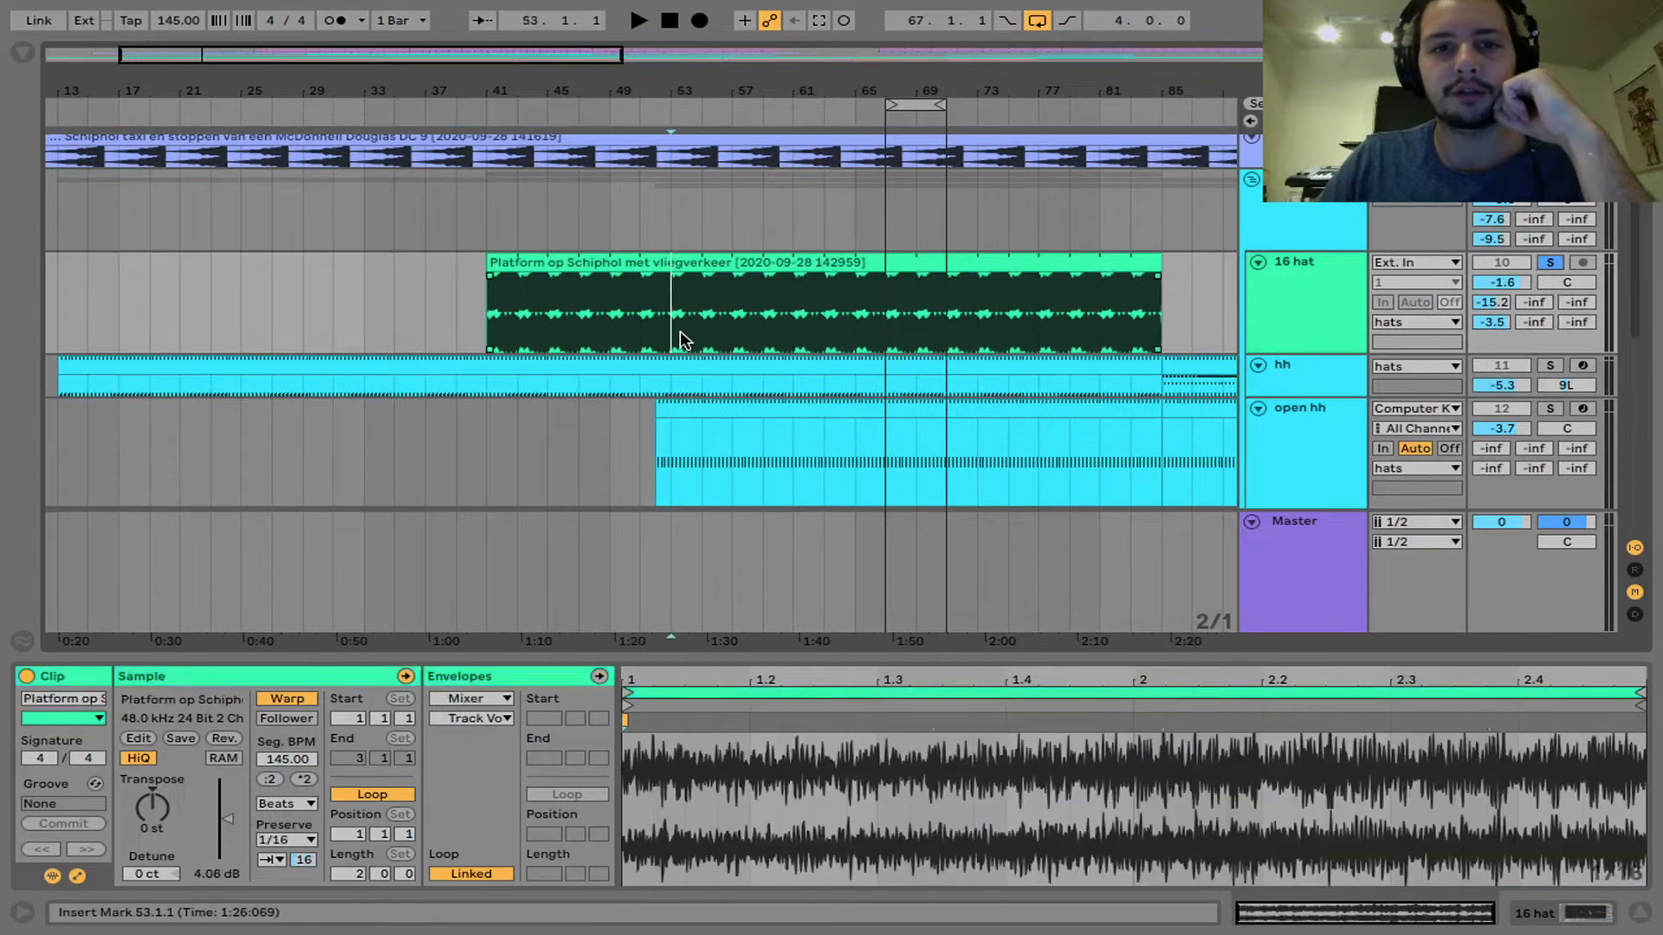
{"action": "key", "text": "space"}
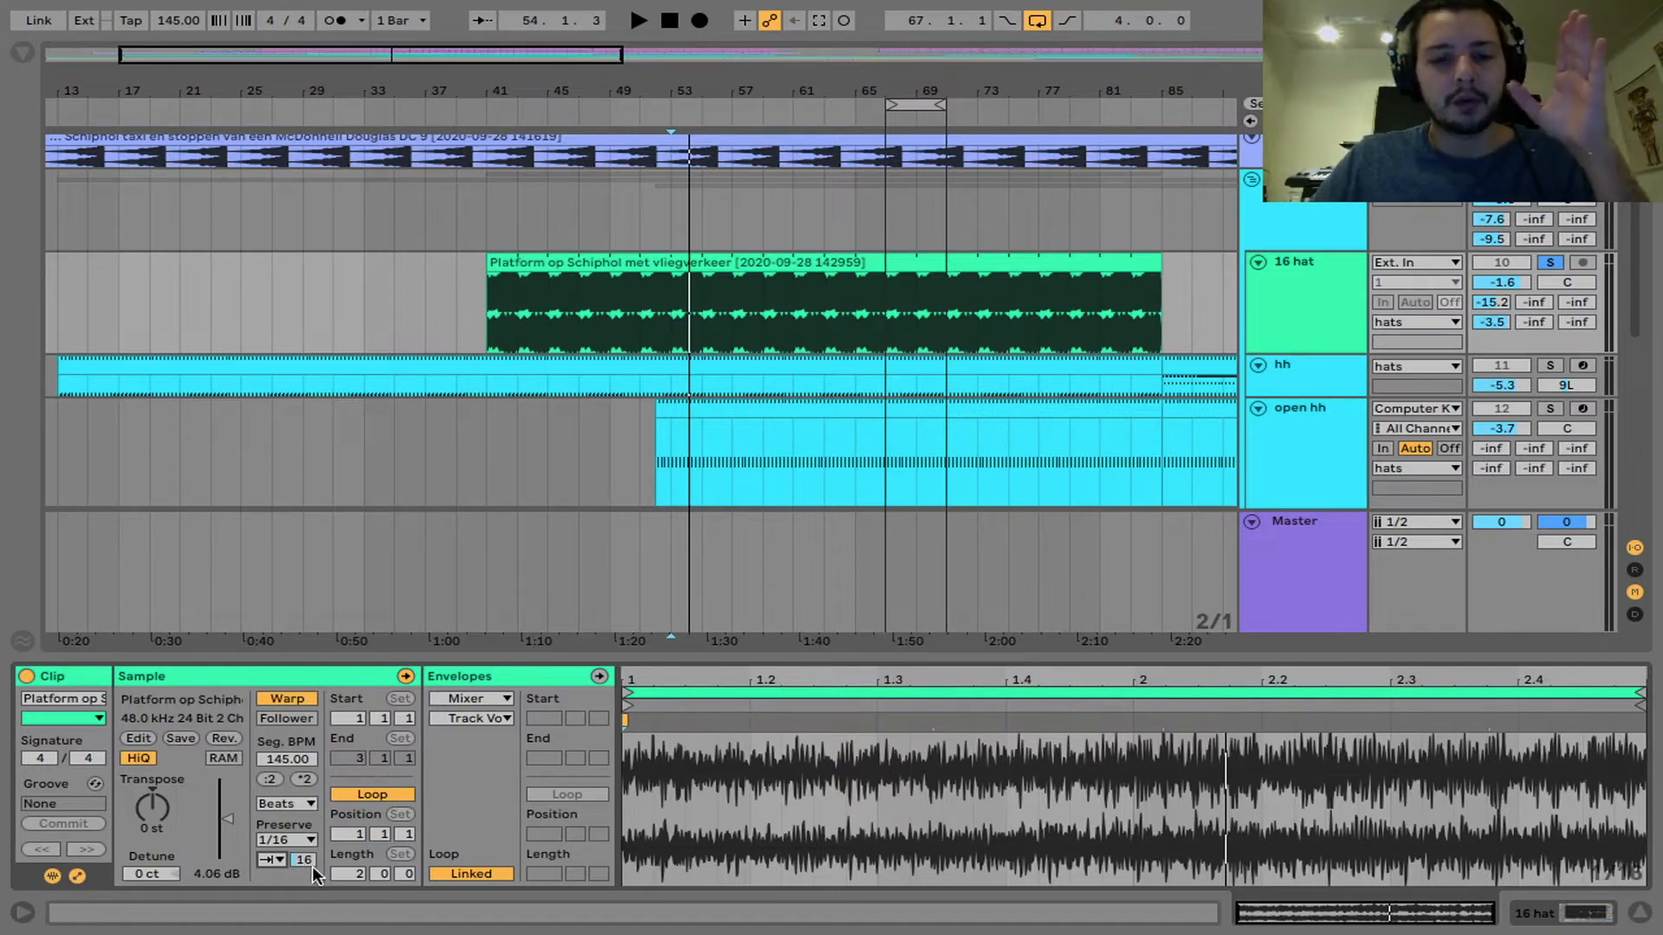
Step: Set the Platform op Schiphol clip's transient envelope to 100 and play it from bar 53
{"action": "left_click_drag", "start_coordinate": [310, 861], "coordinate": [310, 786]}
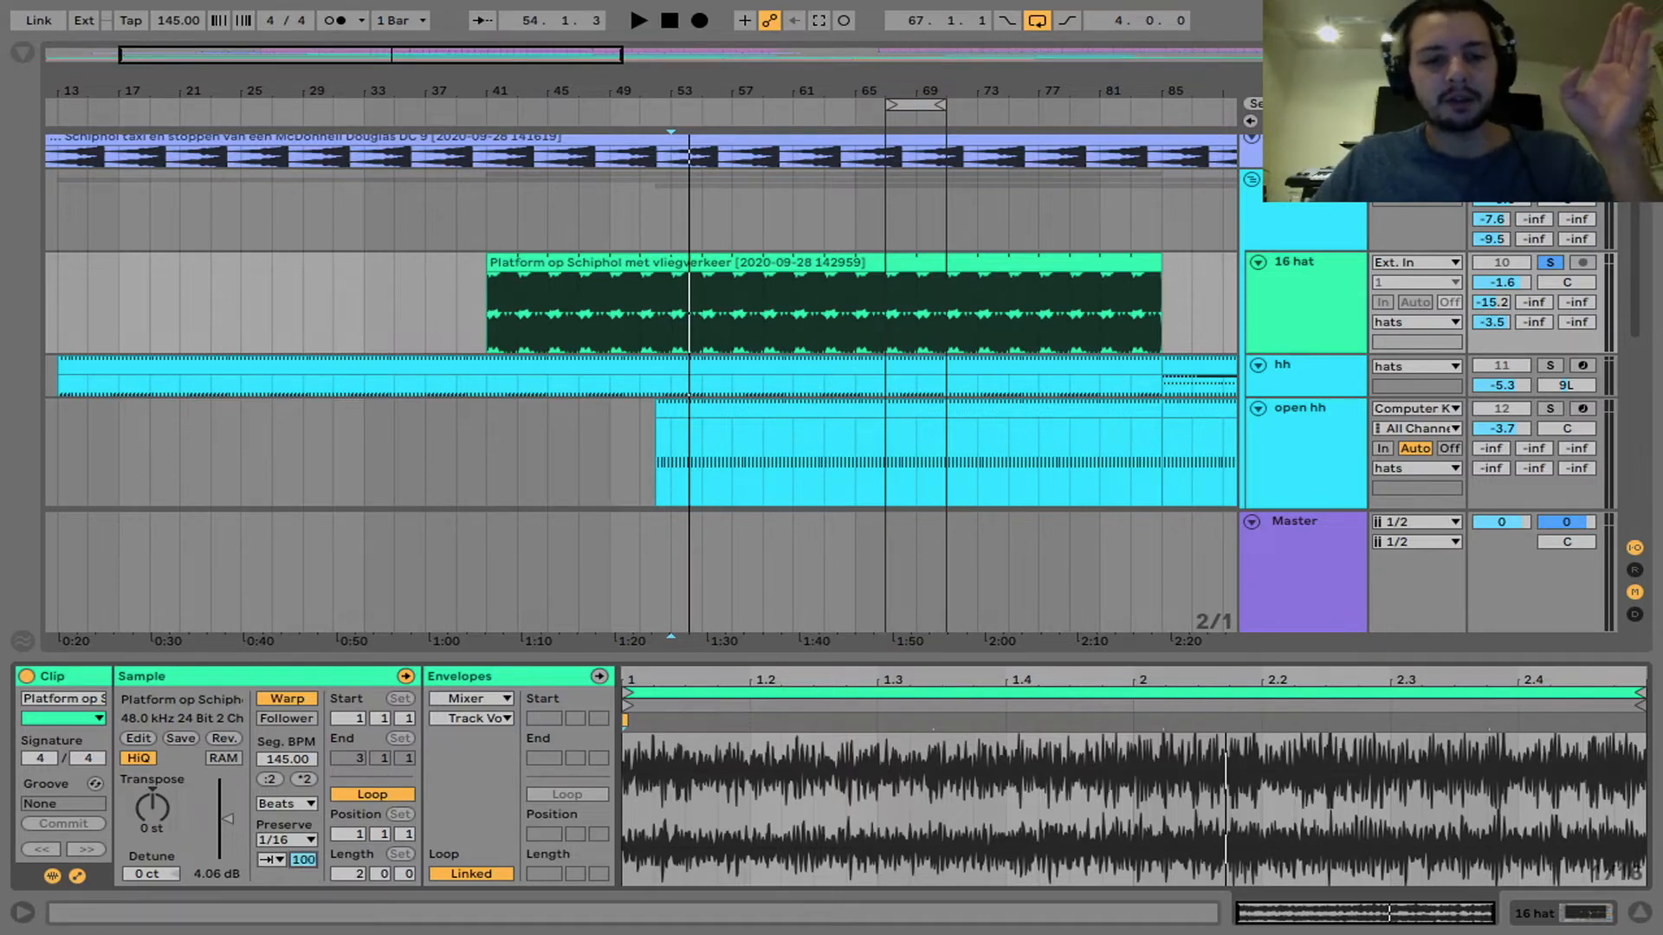
{"action": "key", "text": "space"}
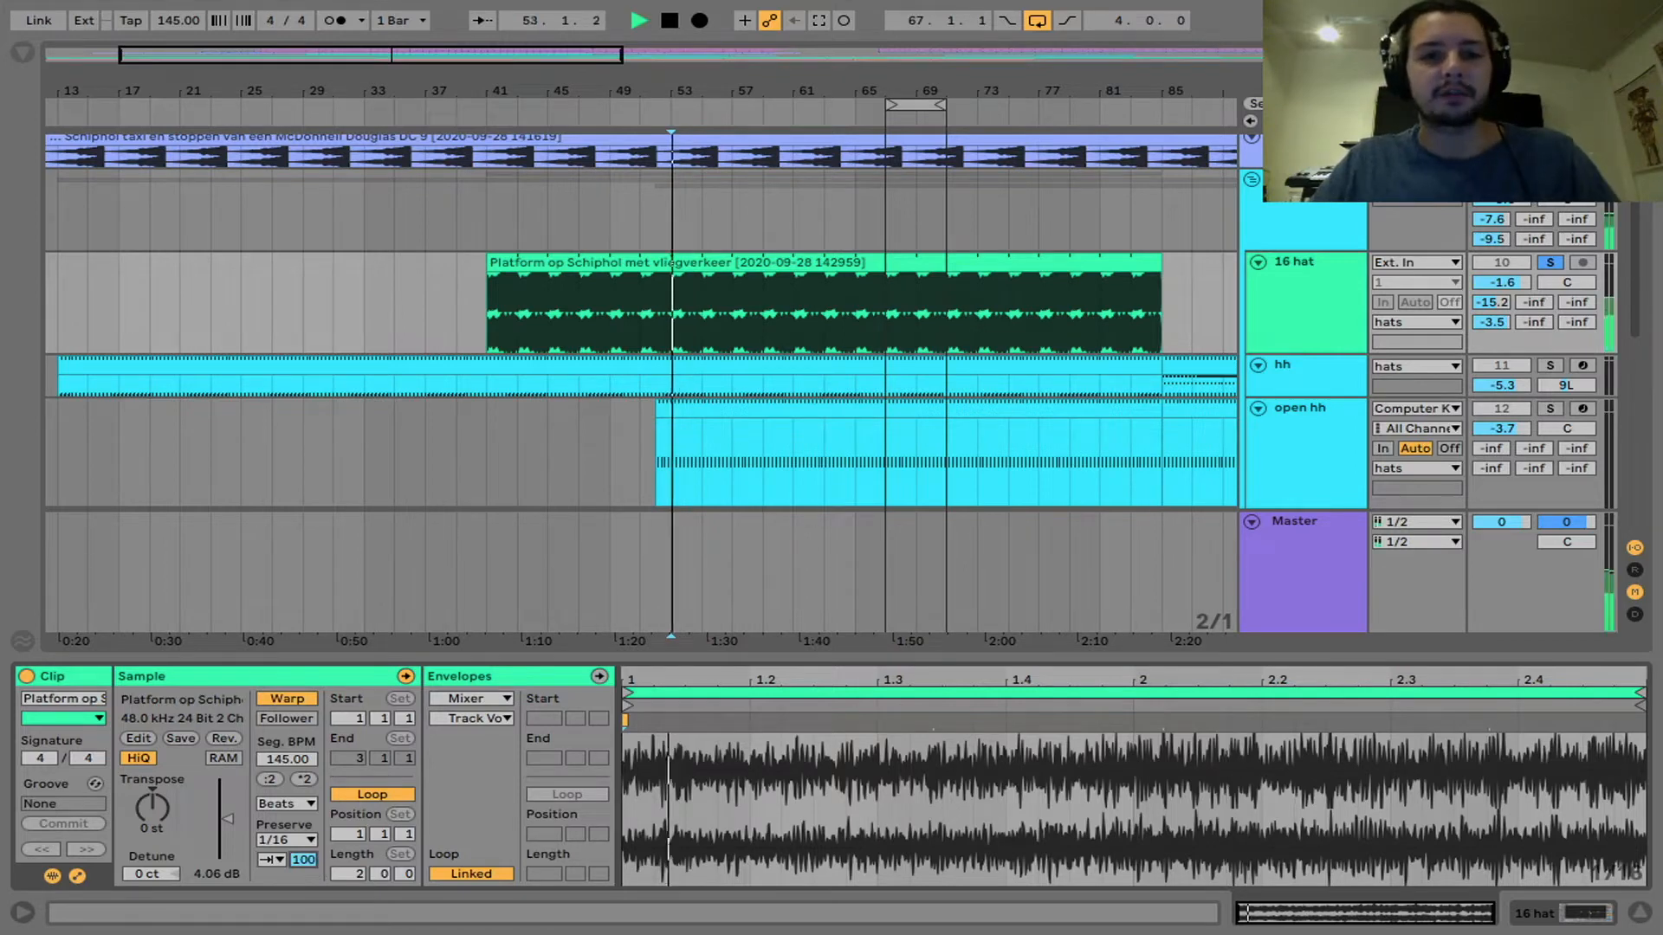
{"action": "key", "text": "space"}
Step: Audition the Platform op Schiphol clip with its transient envelope at 0, finally setting the envelope to 19
{"action": "left_click_drag", "start_coordinate": [310, 861], "coordinate": [310, 934]}
{"action": "key", "text": "space"}
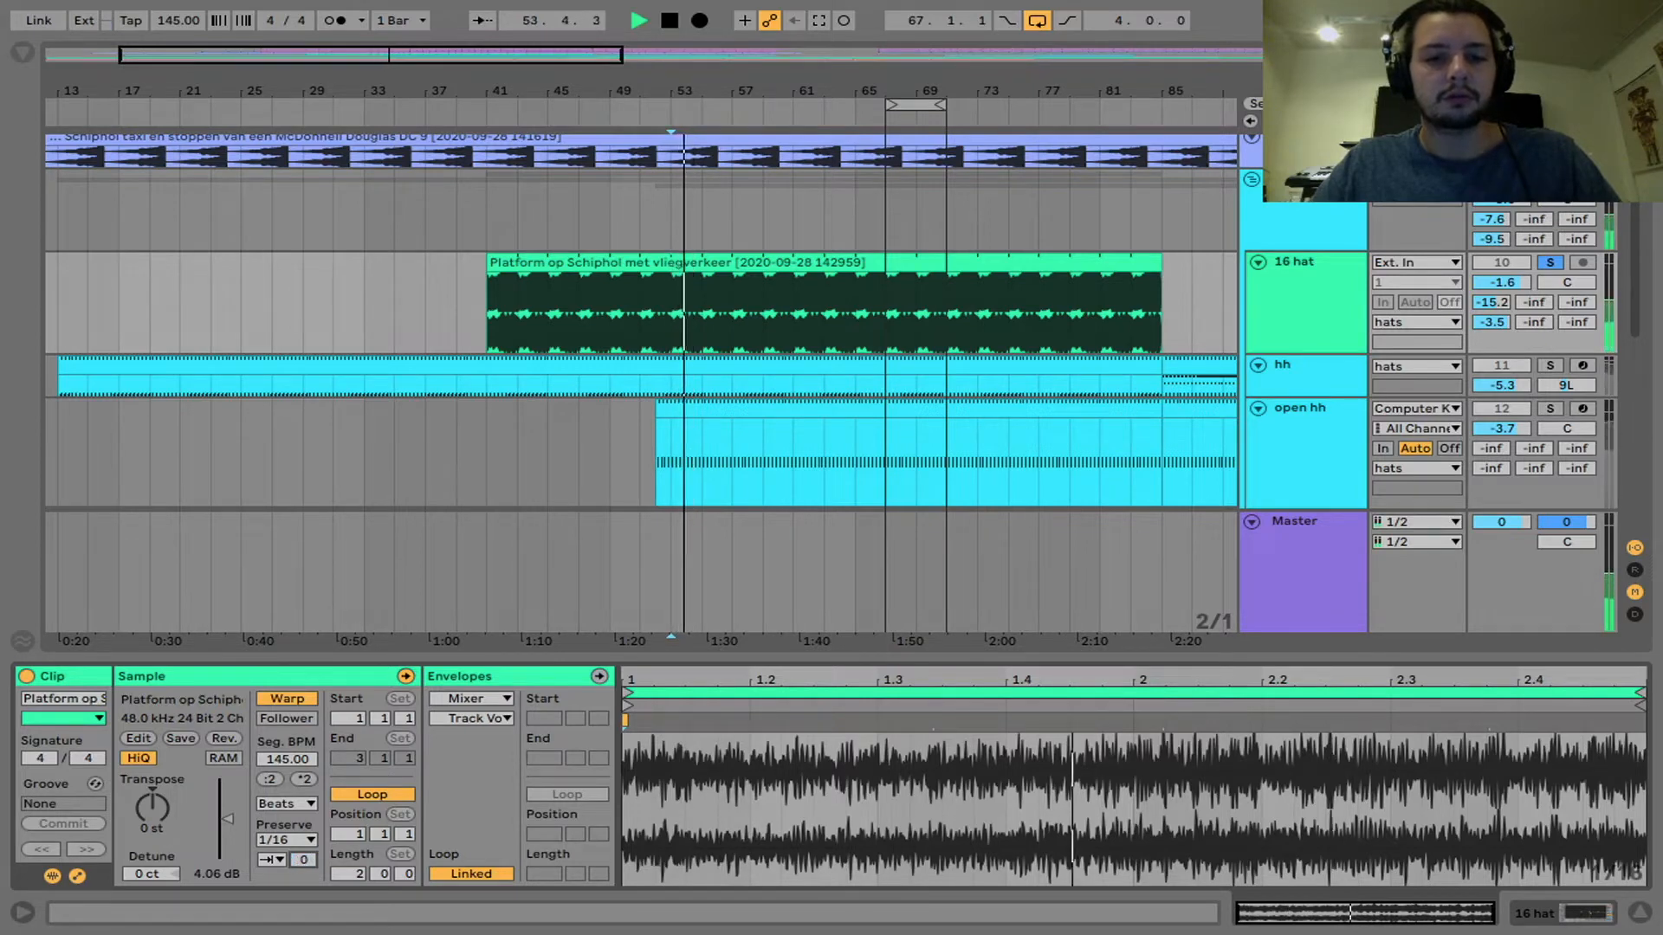
{"action": "key", "text": "space"}
{"action": "left_click_drag", "start_coordinate": [307, 860], "coordinate": [307, 773]}
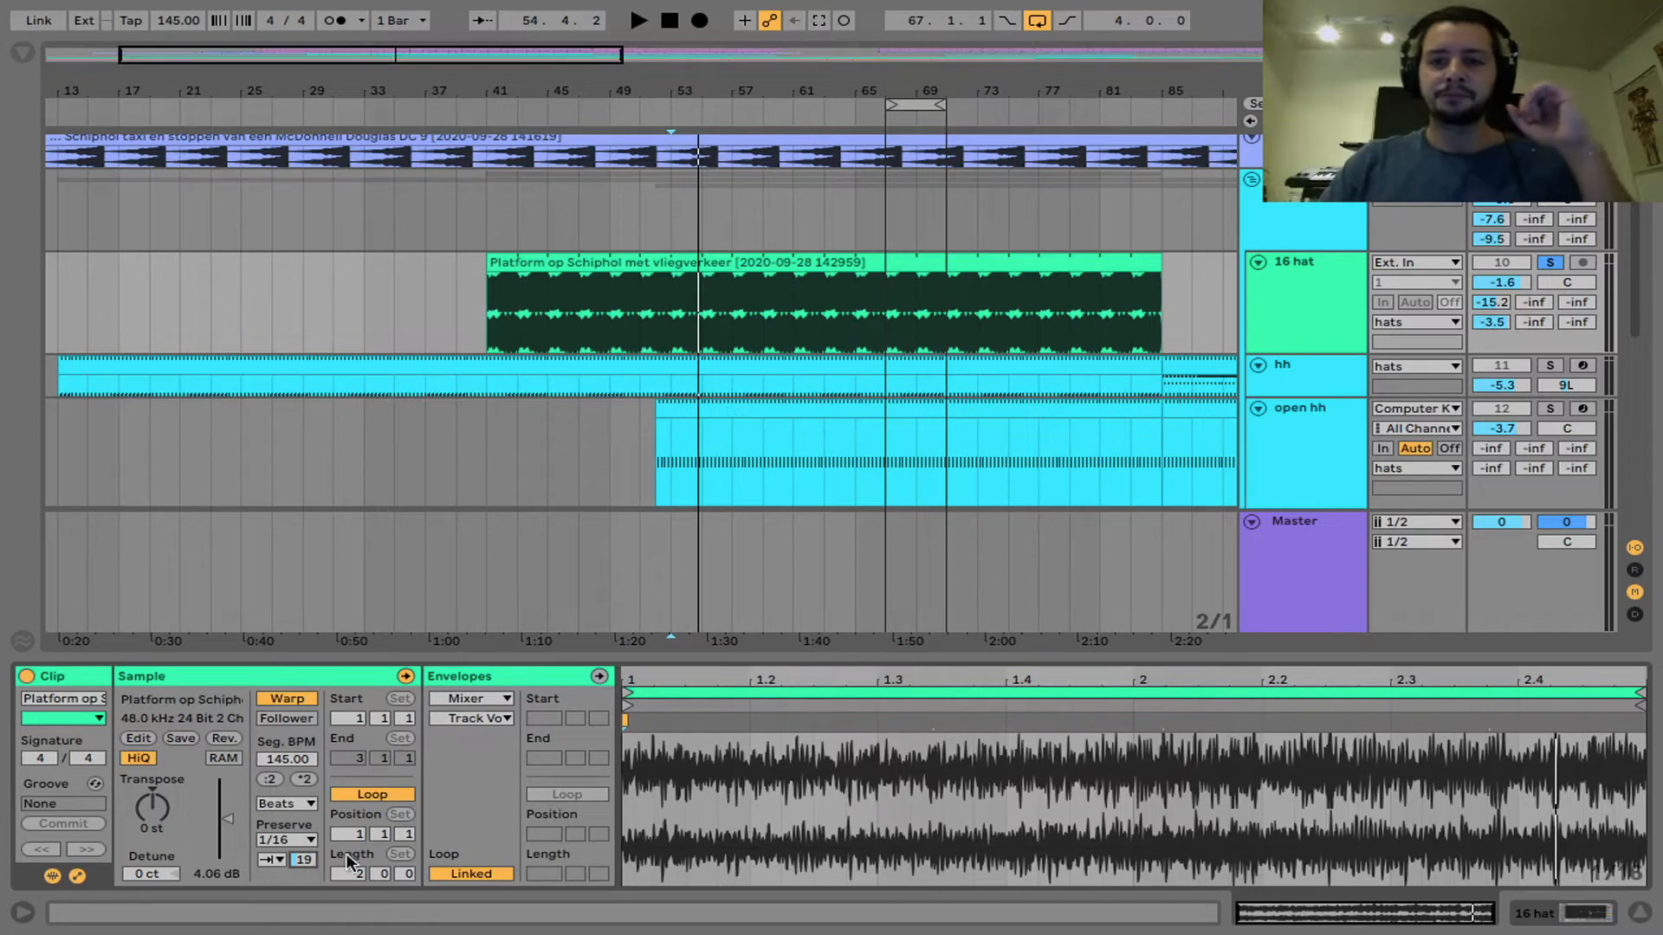
Step: Display the hh track's devices and examine the selected slice of the Schiphol dierenhotel sample up close
{"action": "left_click", "coordinate": [1304, 388]}
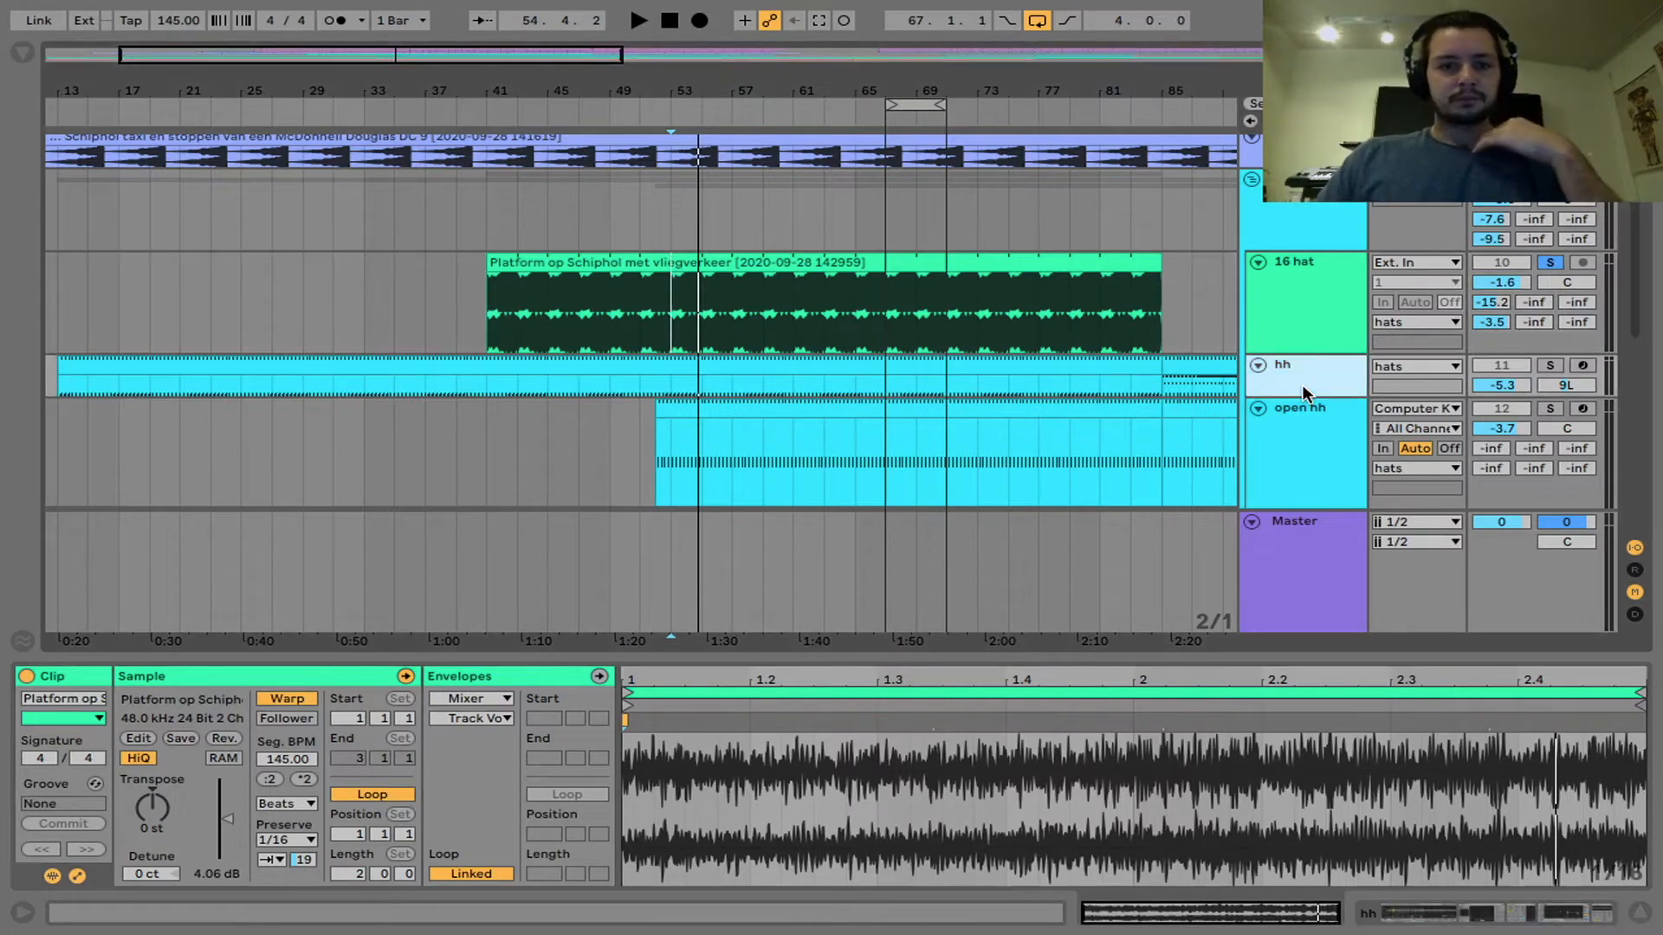
{"action": "double_click", "coordinate": [1307, 387]}
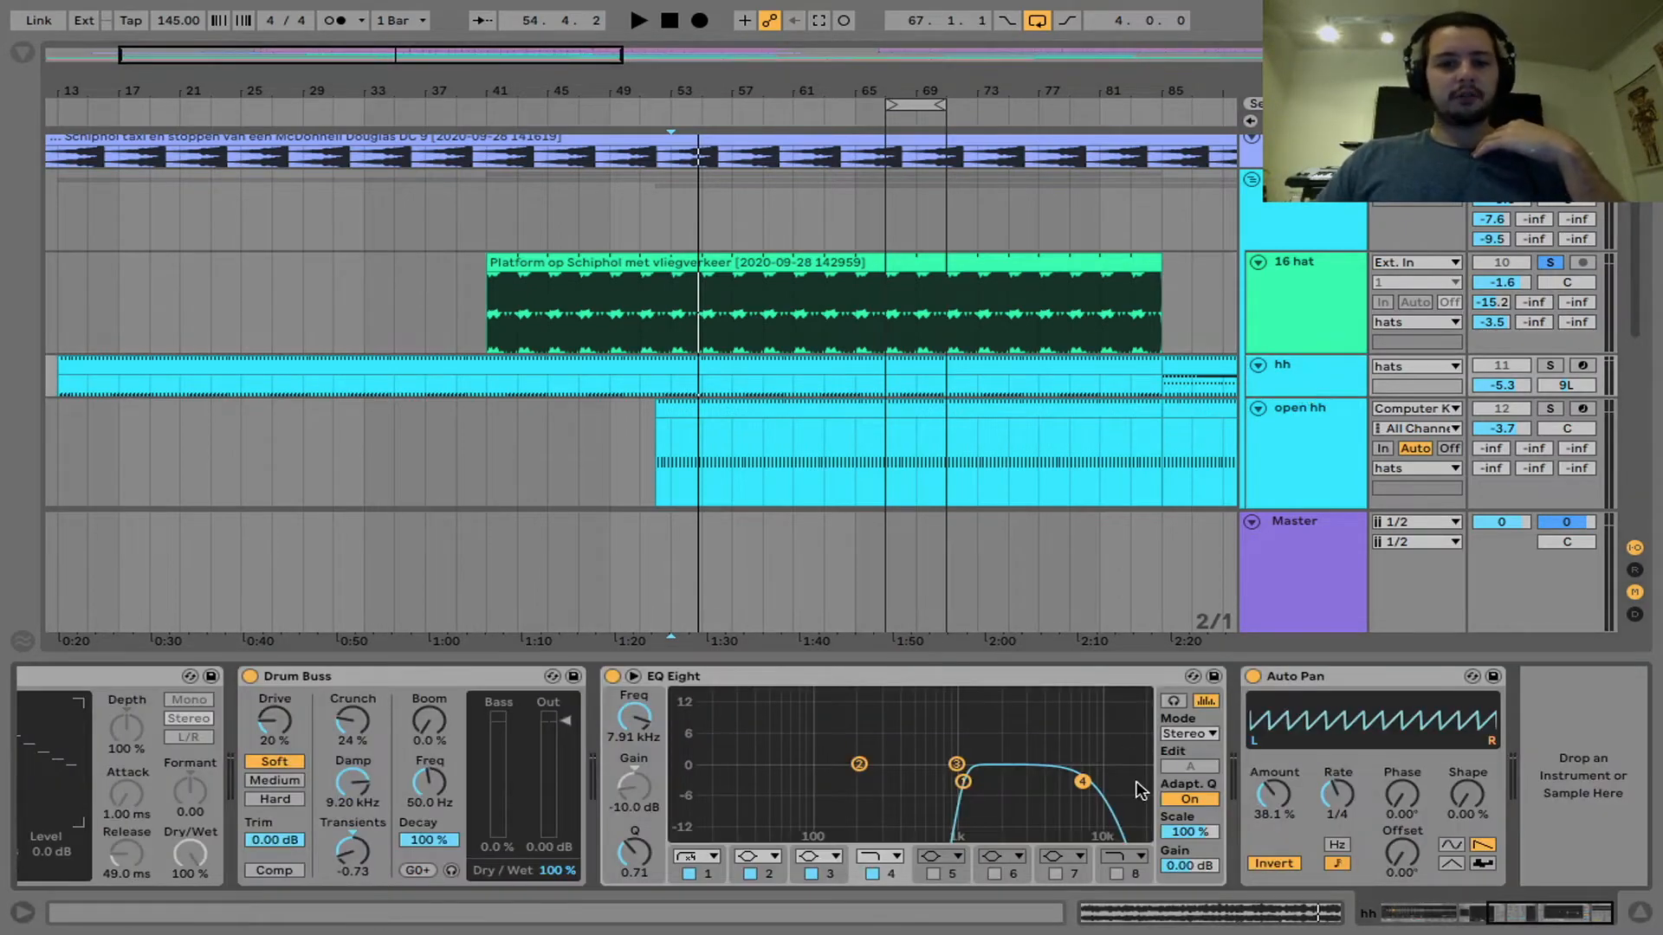
{"action": "scroll", "coordinate": [1140, 790], "scroll_direction": "up", "scroll_amount": 5}
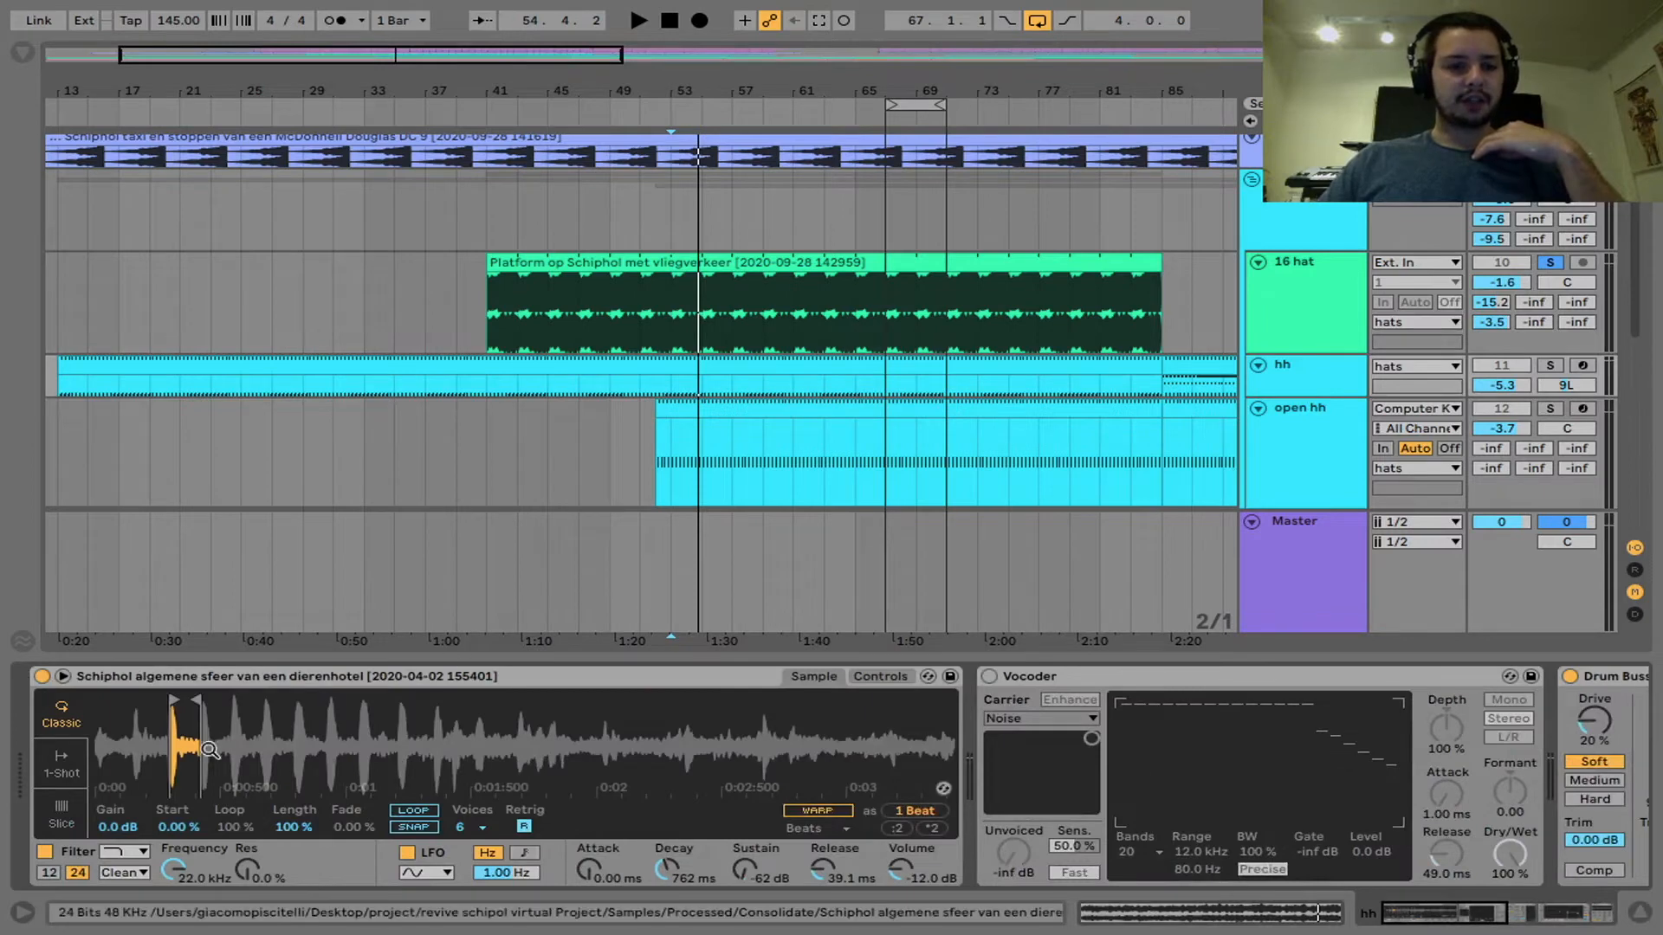
{"action": "left_click_drag", "start_coordinate": [194, 748], "coordinate": [566, 745]}
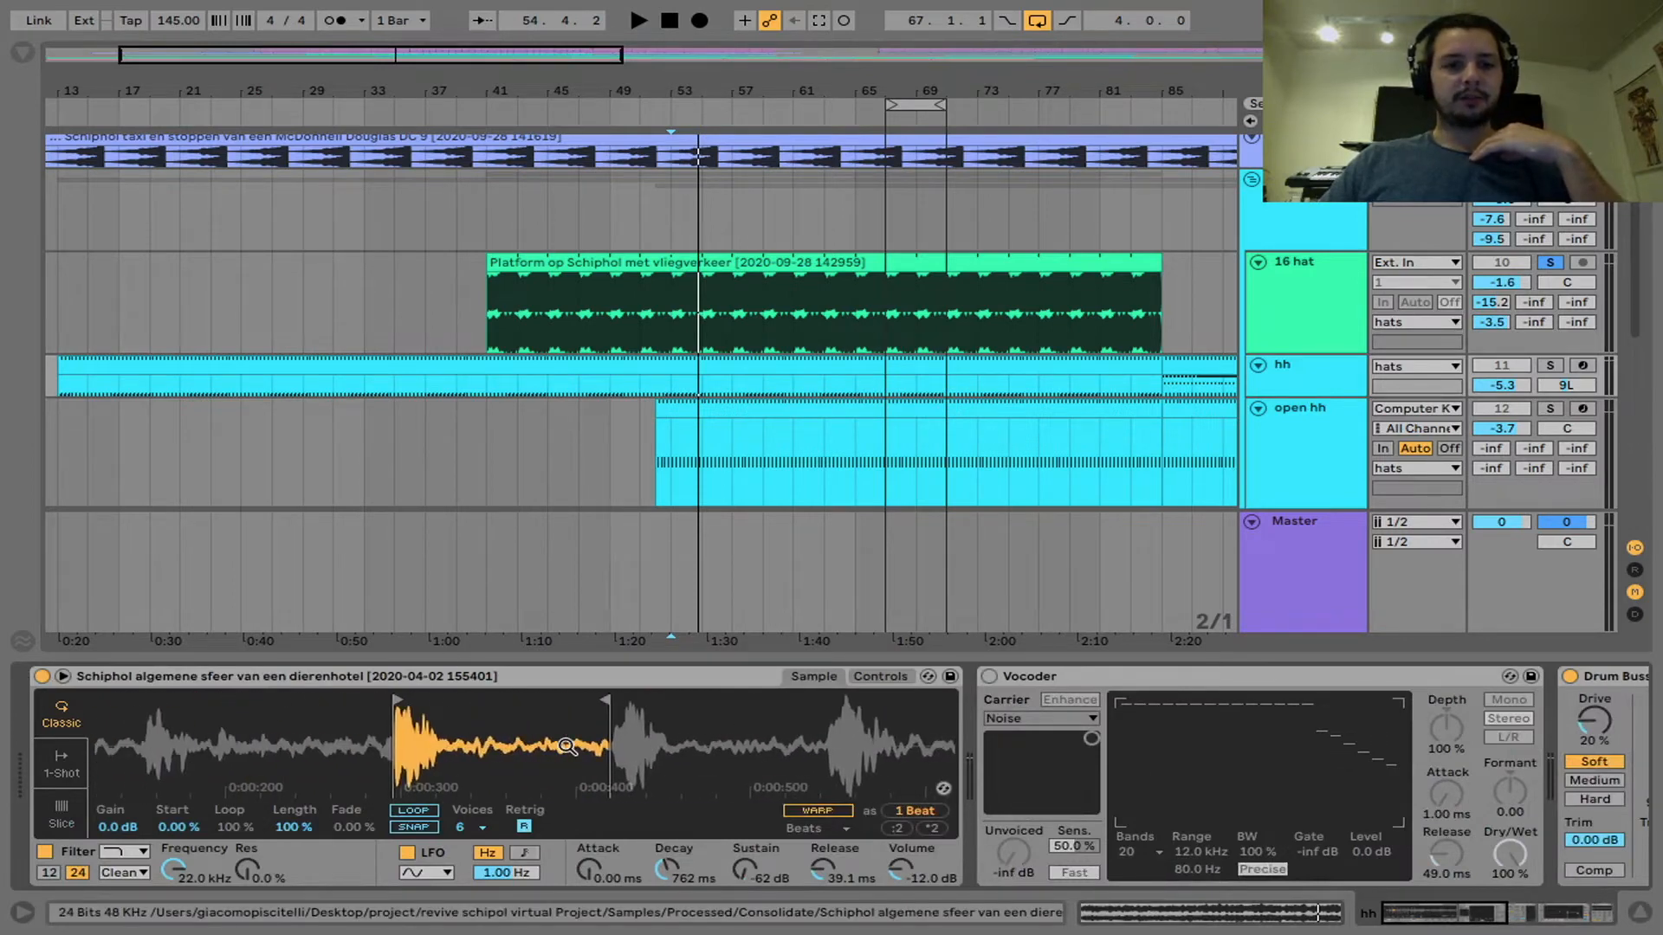
Step: Switch the solo from the 16 hat track to the hh track and play it from bar 53
{"action": "key", "text": "space"}
{"action": "key", "text": "space"}
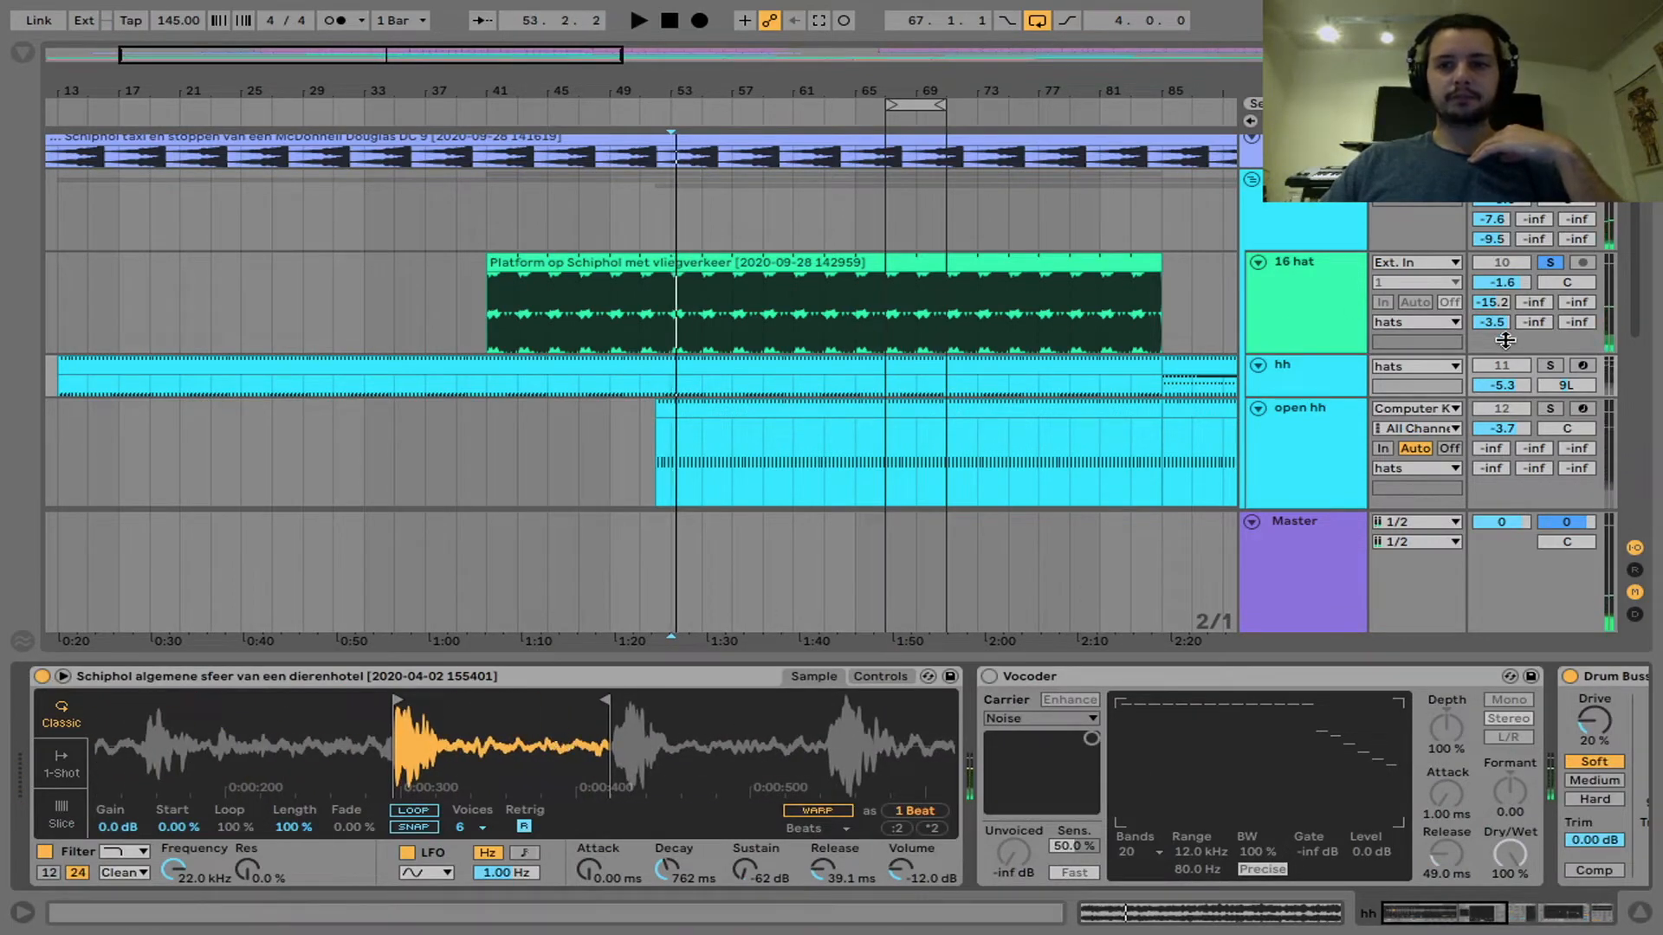
{"action": "left_click", "coordinate": [1551, 368]}
{"action": "left_click", "coordinate": [1552, 368]}
{"action": "key", "text": "space"}
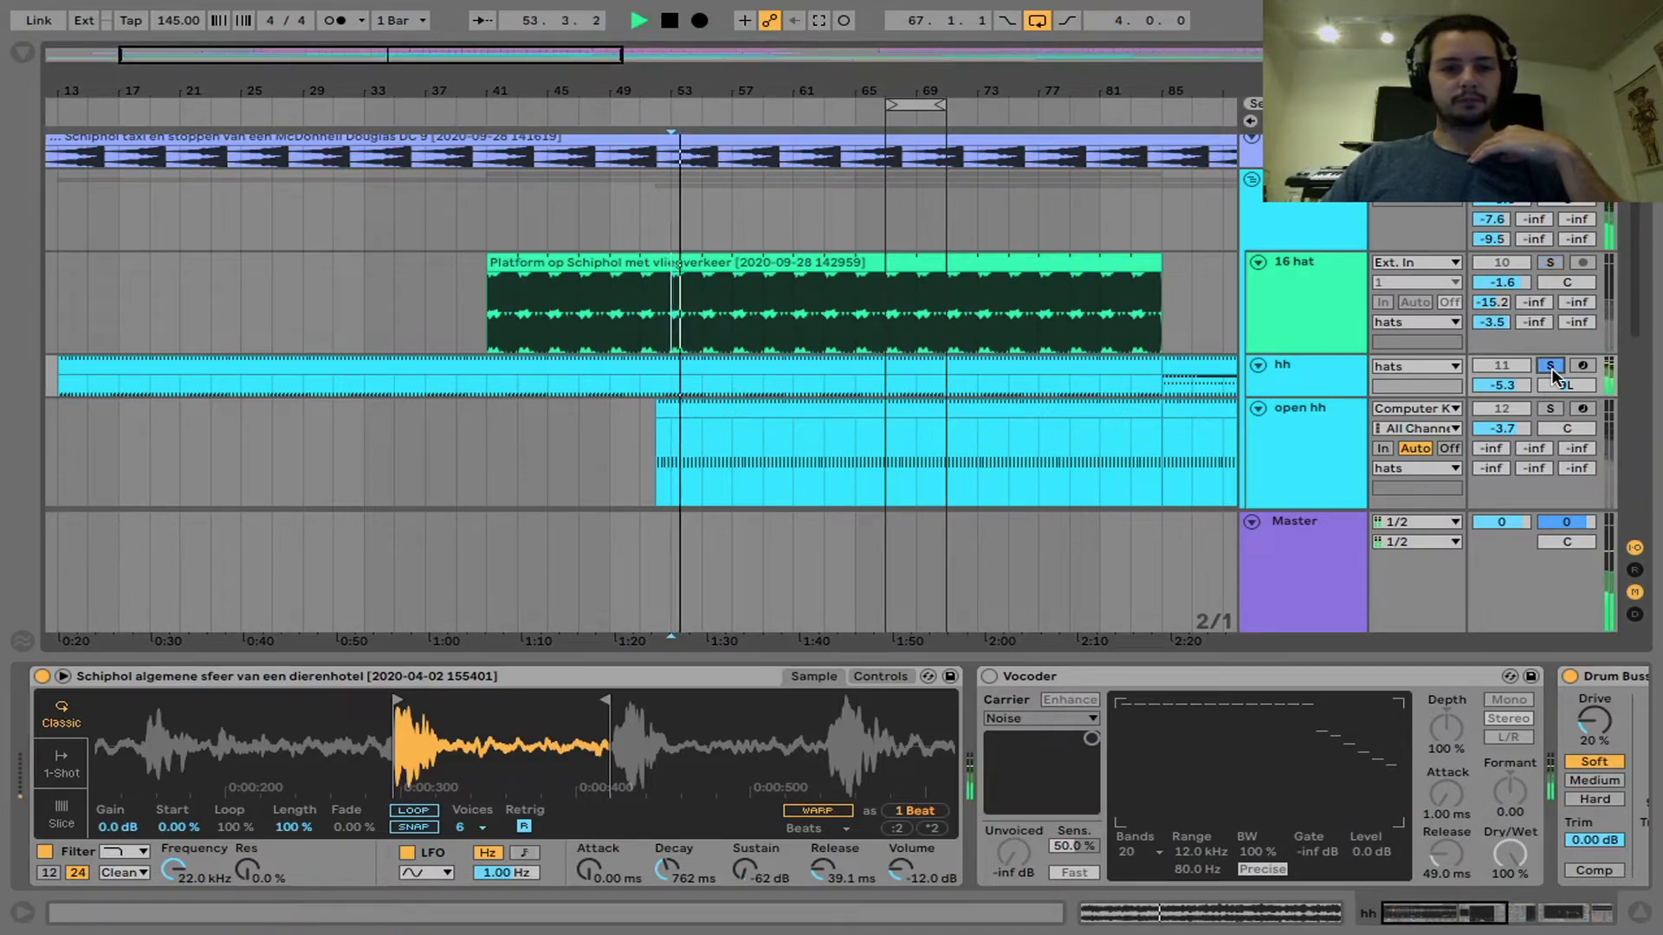
Step: Search the browser's samples folder for the Schiphol recordings and expand the Schiphol samplepack folder
{"action": "scroll", "coordinate": [1021, 194], "scroll_direction": "down", "scroll_amount": 10}
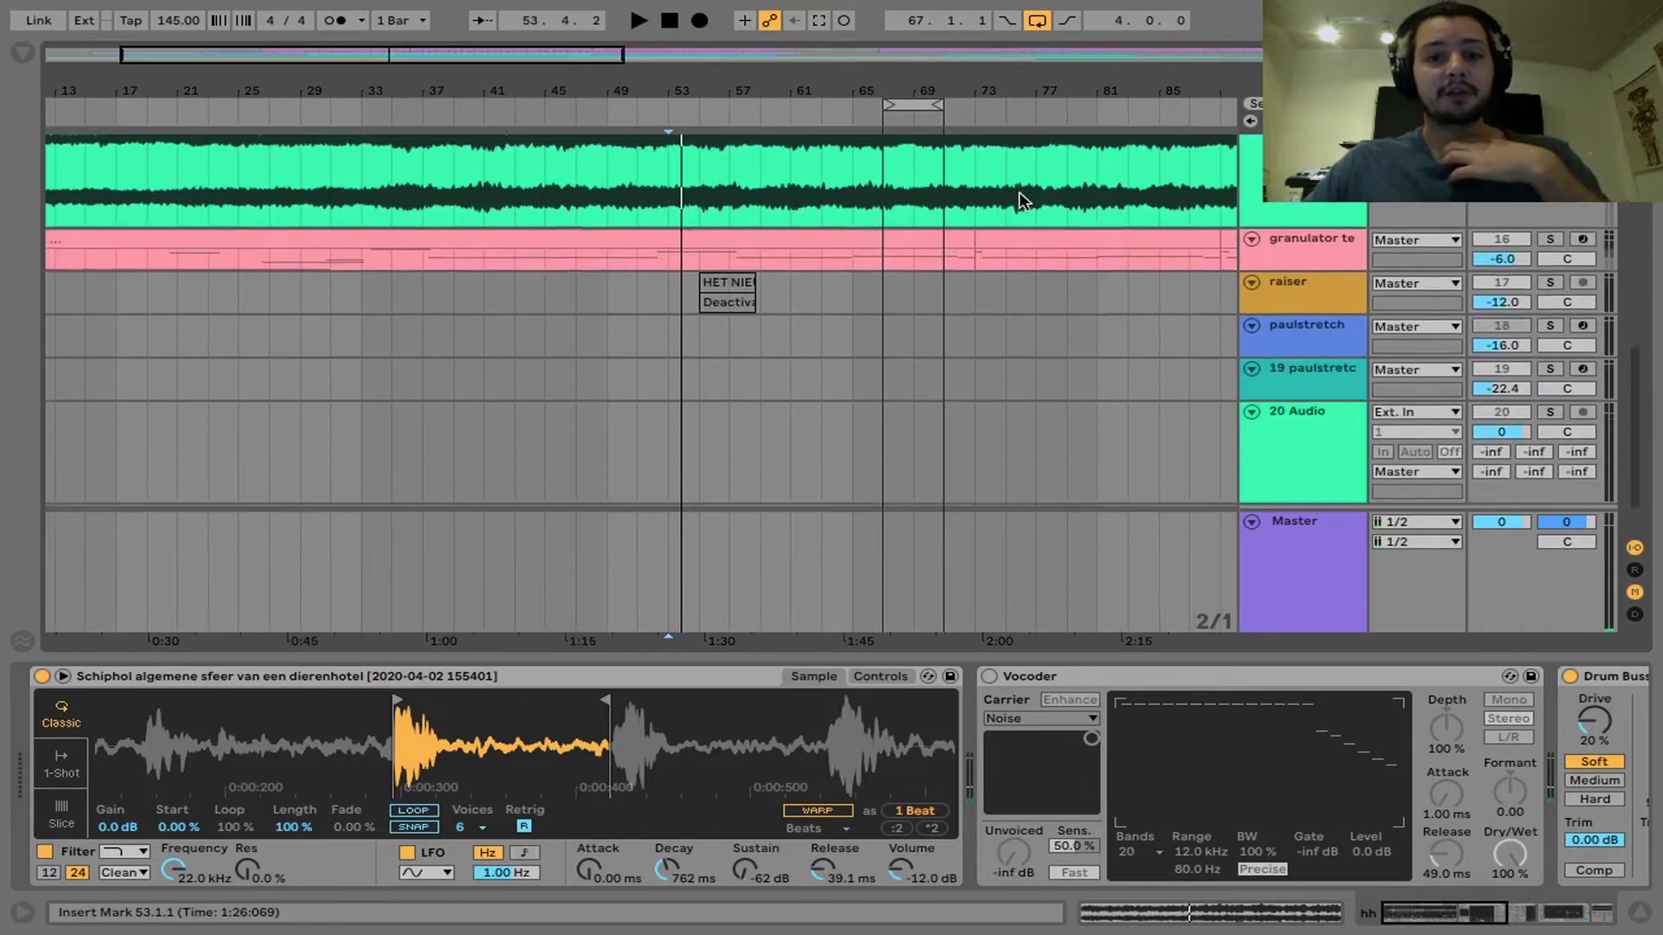
{"action": "left_click", "coordinate": [22, 53]}
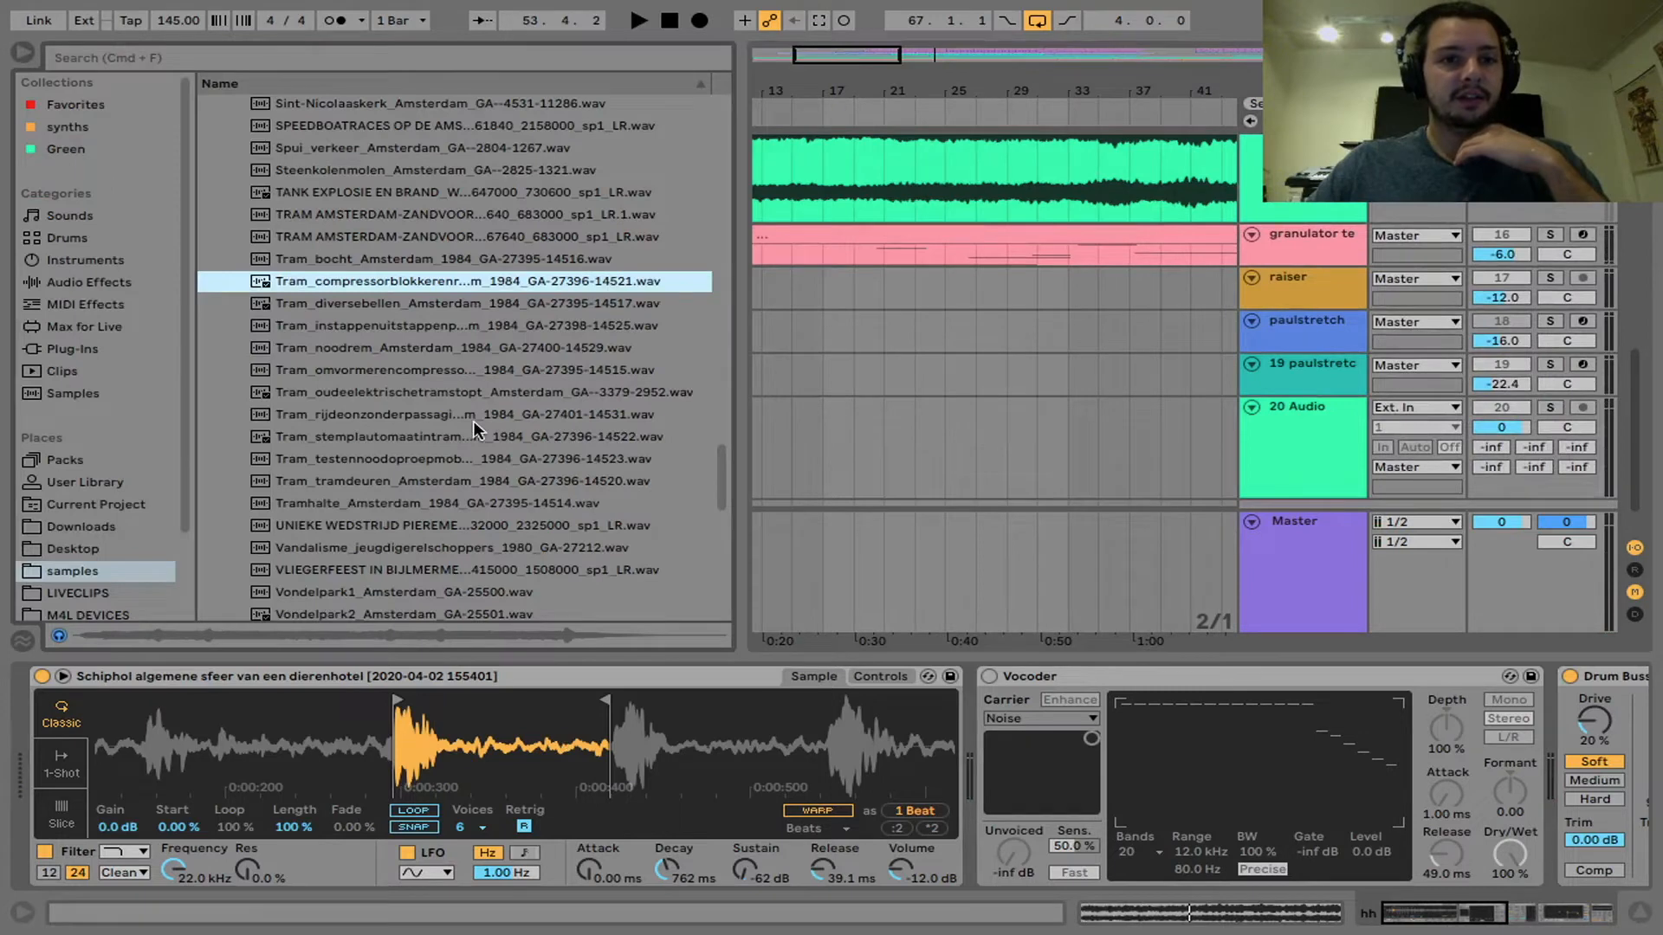
{"action": "scroll", "coordinate": [473, 420], "scroll_direction": "up", "scroll_amount": 6}
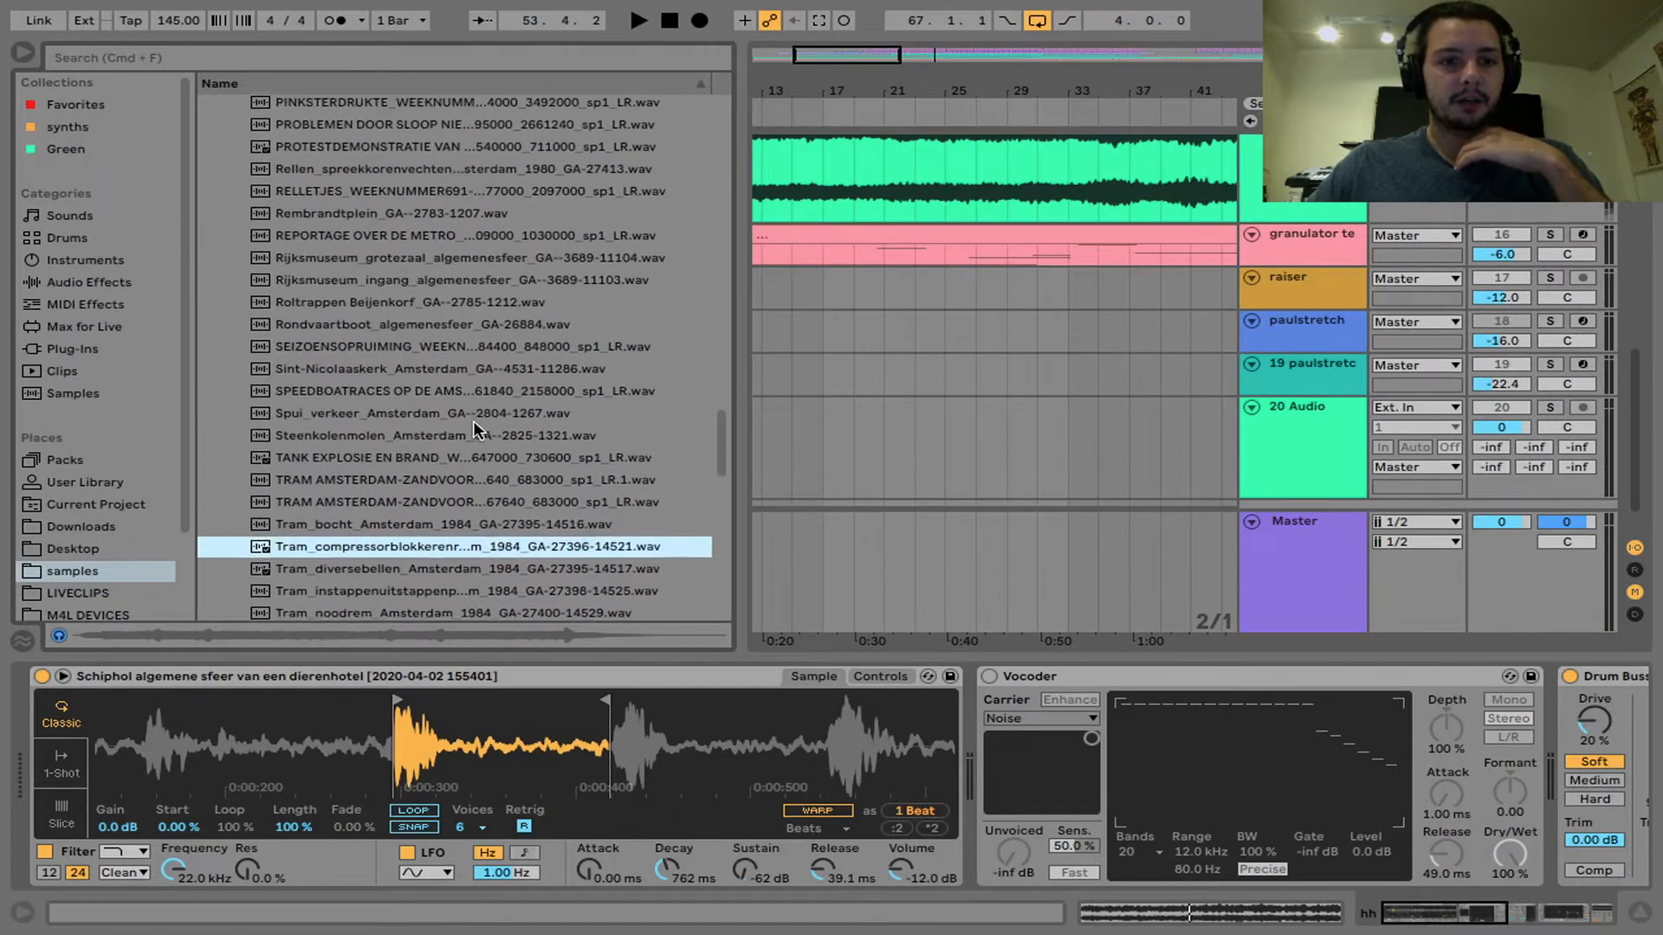
{"action": "scroll", "coordinate": [473, 419], "scroll_direction": "up", "scroll_amount": 4}
{"action": "scroll", "coordinate": [473, 419], "scroll_direction": "down", "scroll_amount": 6}
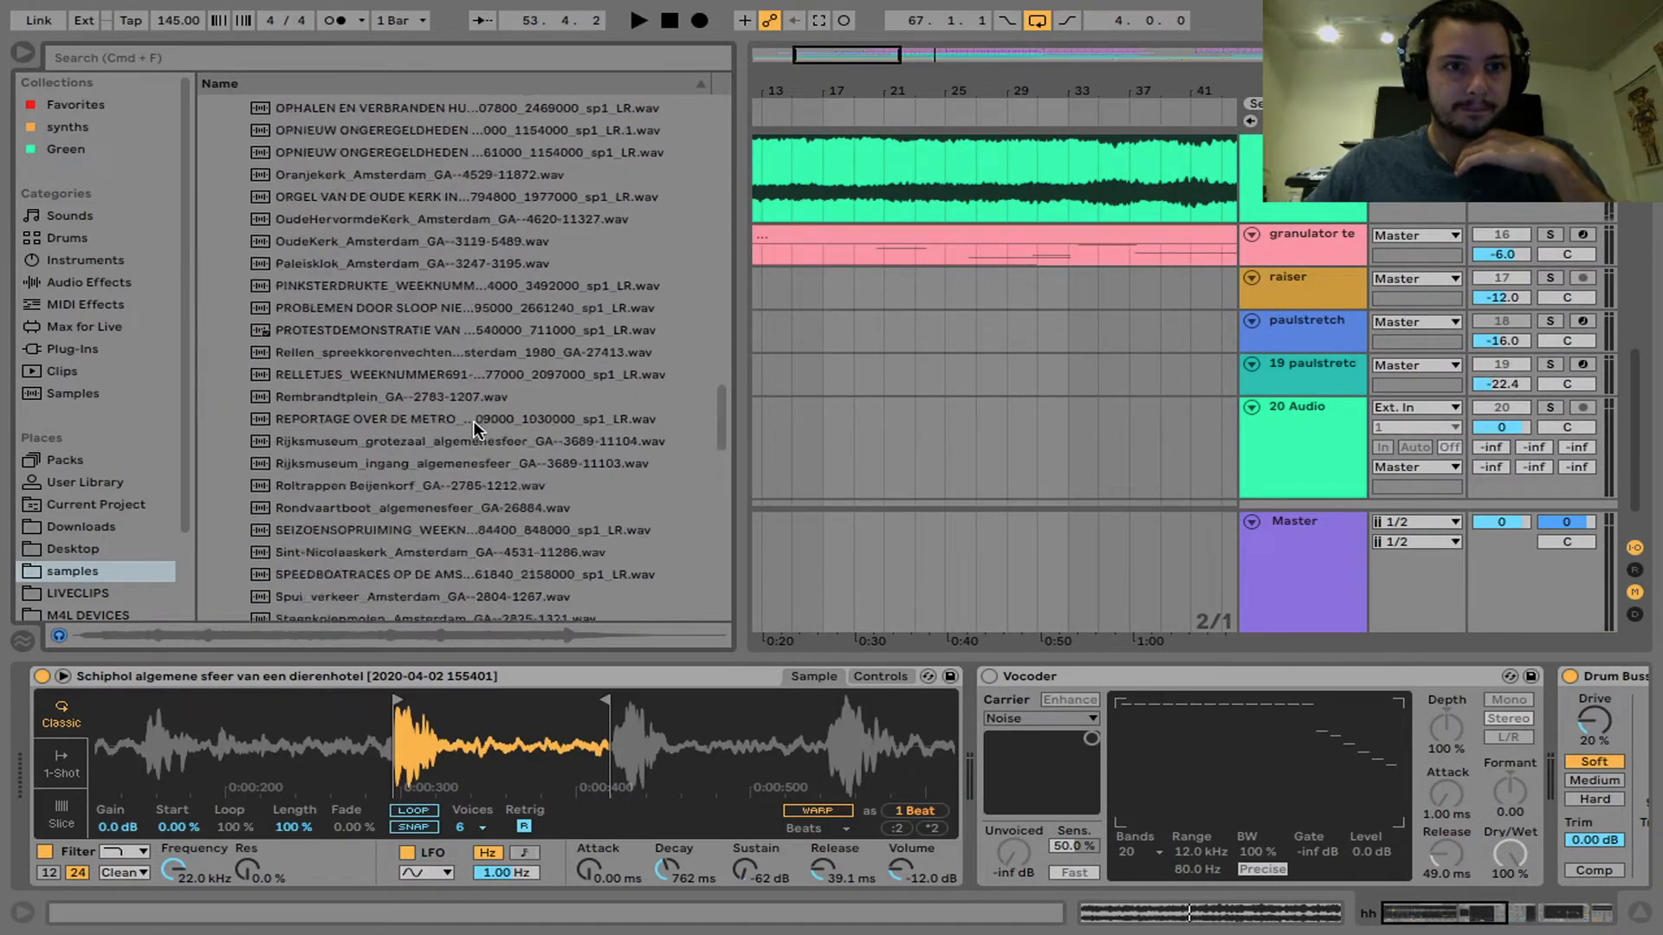
{"action": "scroll", "coordinate": [474, 423], "scroll_direction": "down", "scroll_amount": 10}
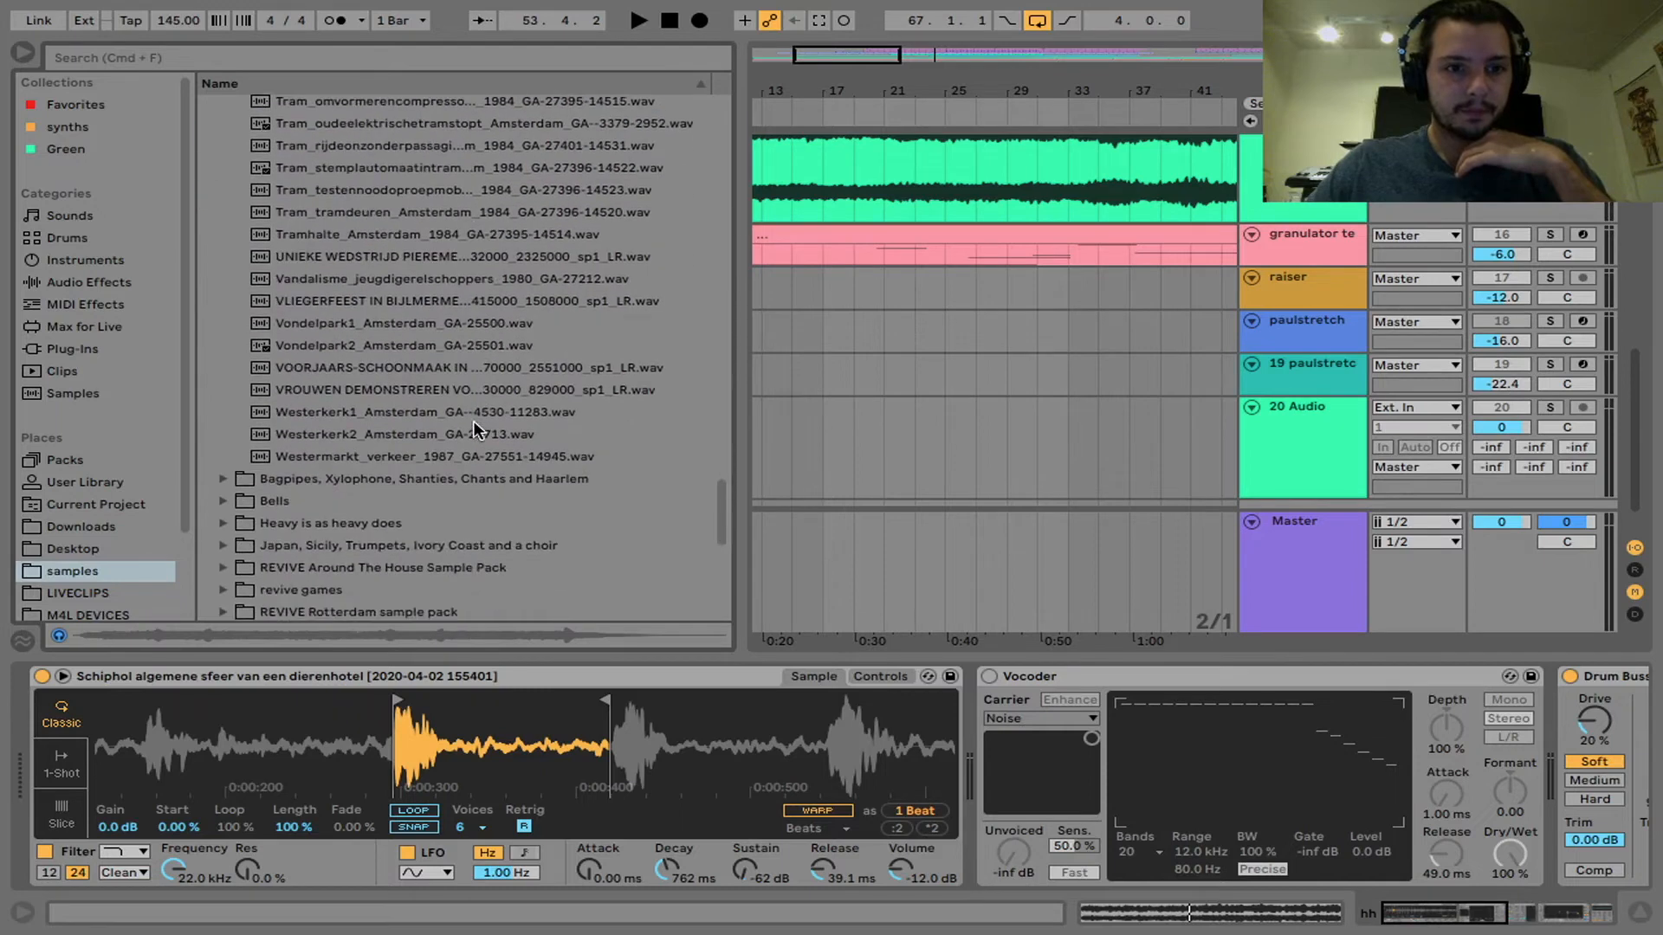
{"action": "scroll", "coordinate": [473, 420], "scroll_direction": "up", "scroll_amount": 4}
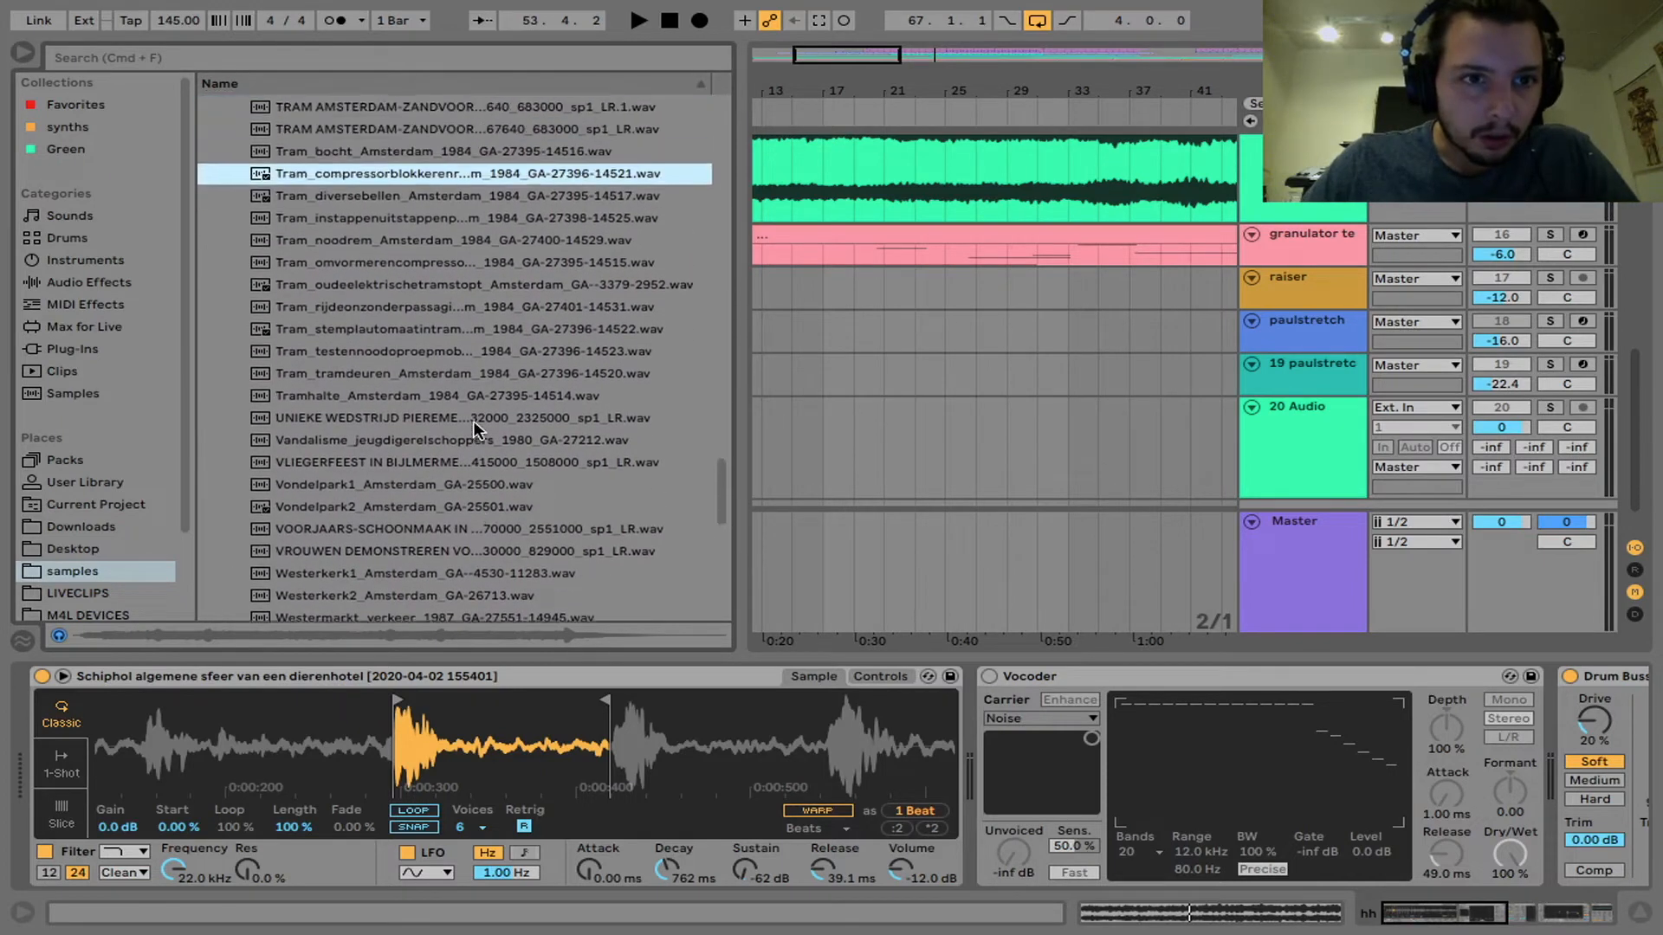
{"action": "scroll", "coordinate": [473, 422], "scroll_direction": "up", "scroll_amount": 2}
{"action": "scroll", "coordinate": [473, 420], "scroll_direction": "down", "scroll_amount": 6}
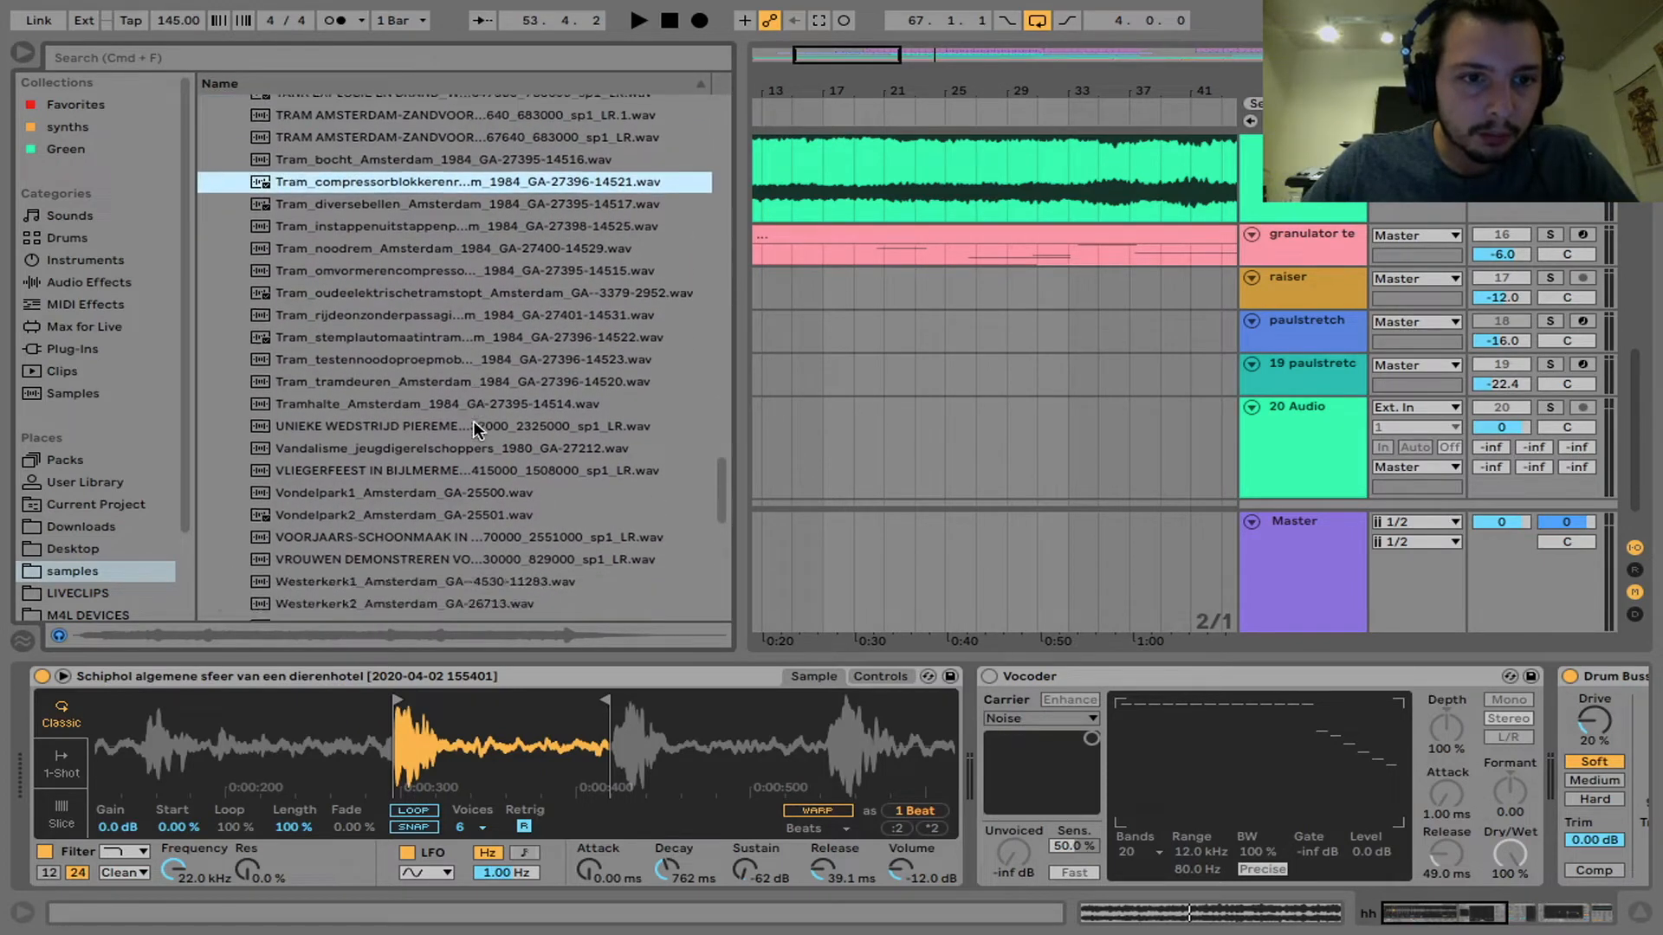
{"action": "left_click", "coordinate": [223, 325]}
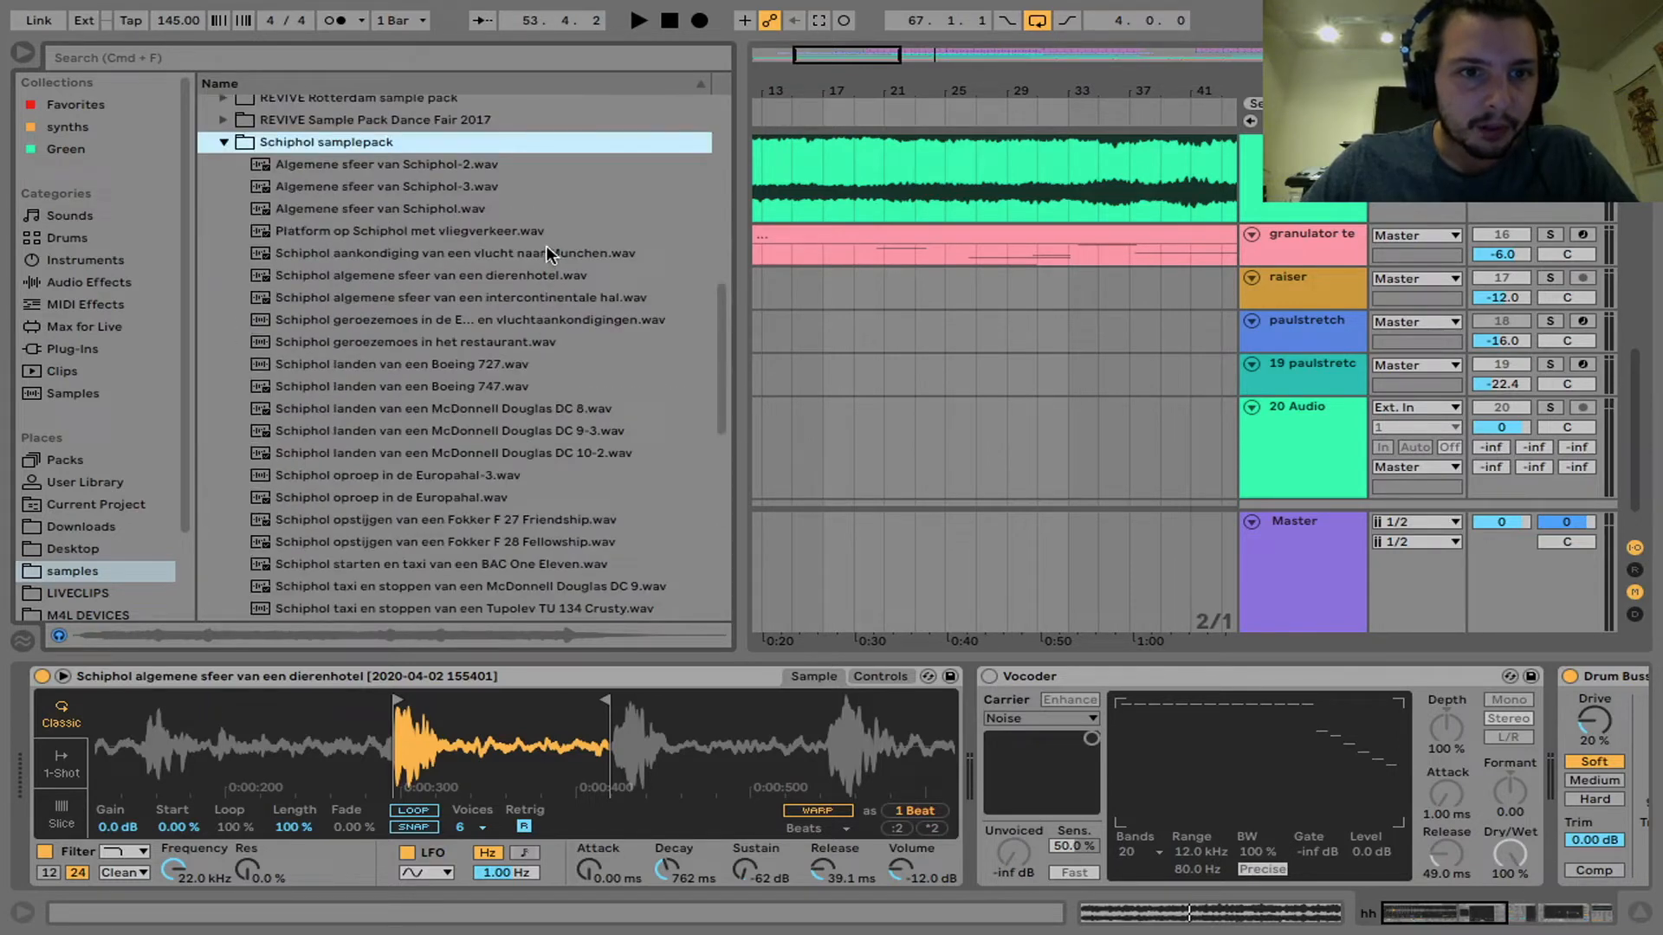
Step: Place Schiphol algemene sfeer van een dierenhotel.wav on the empty 20 Audio track at bar 17
{"action": "scroll", "coordinate": [554, 274], "scroll_direction": "down", "scroll_amount": 3}
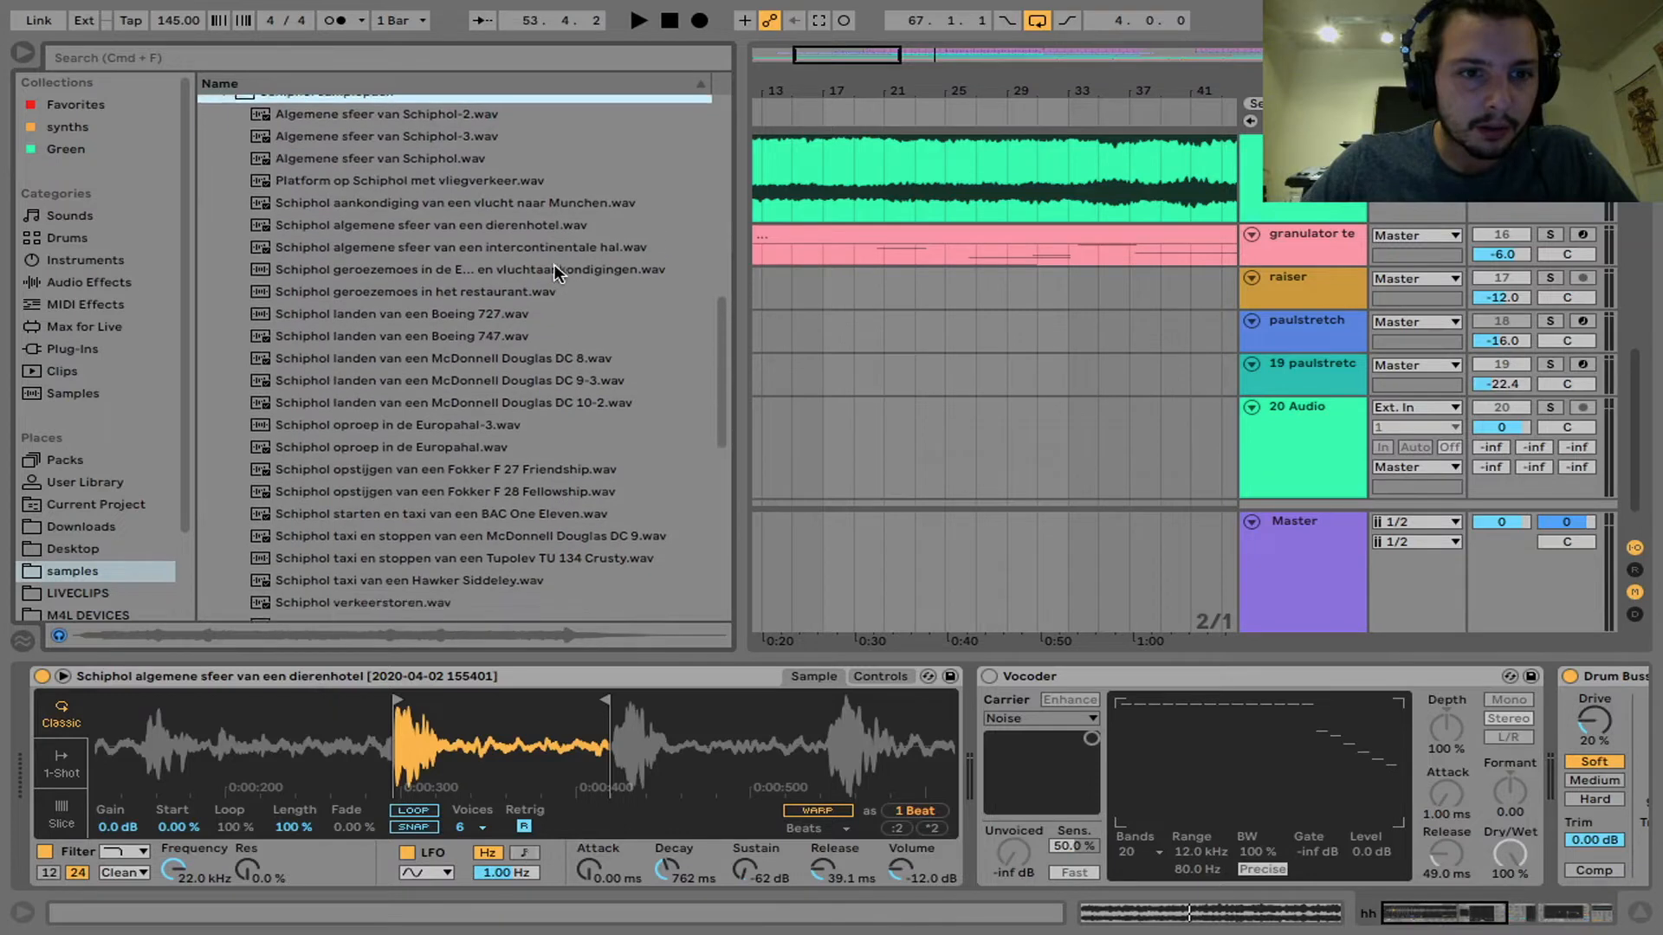
{"action": "left_click", "coordinate": [445, 203]}
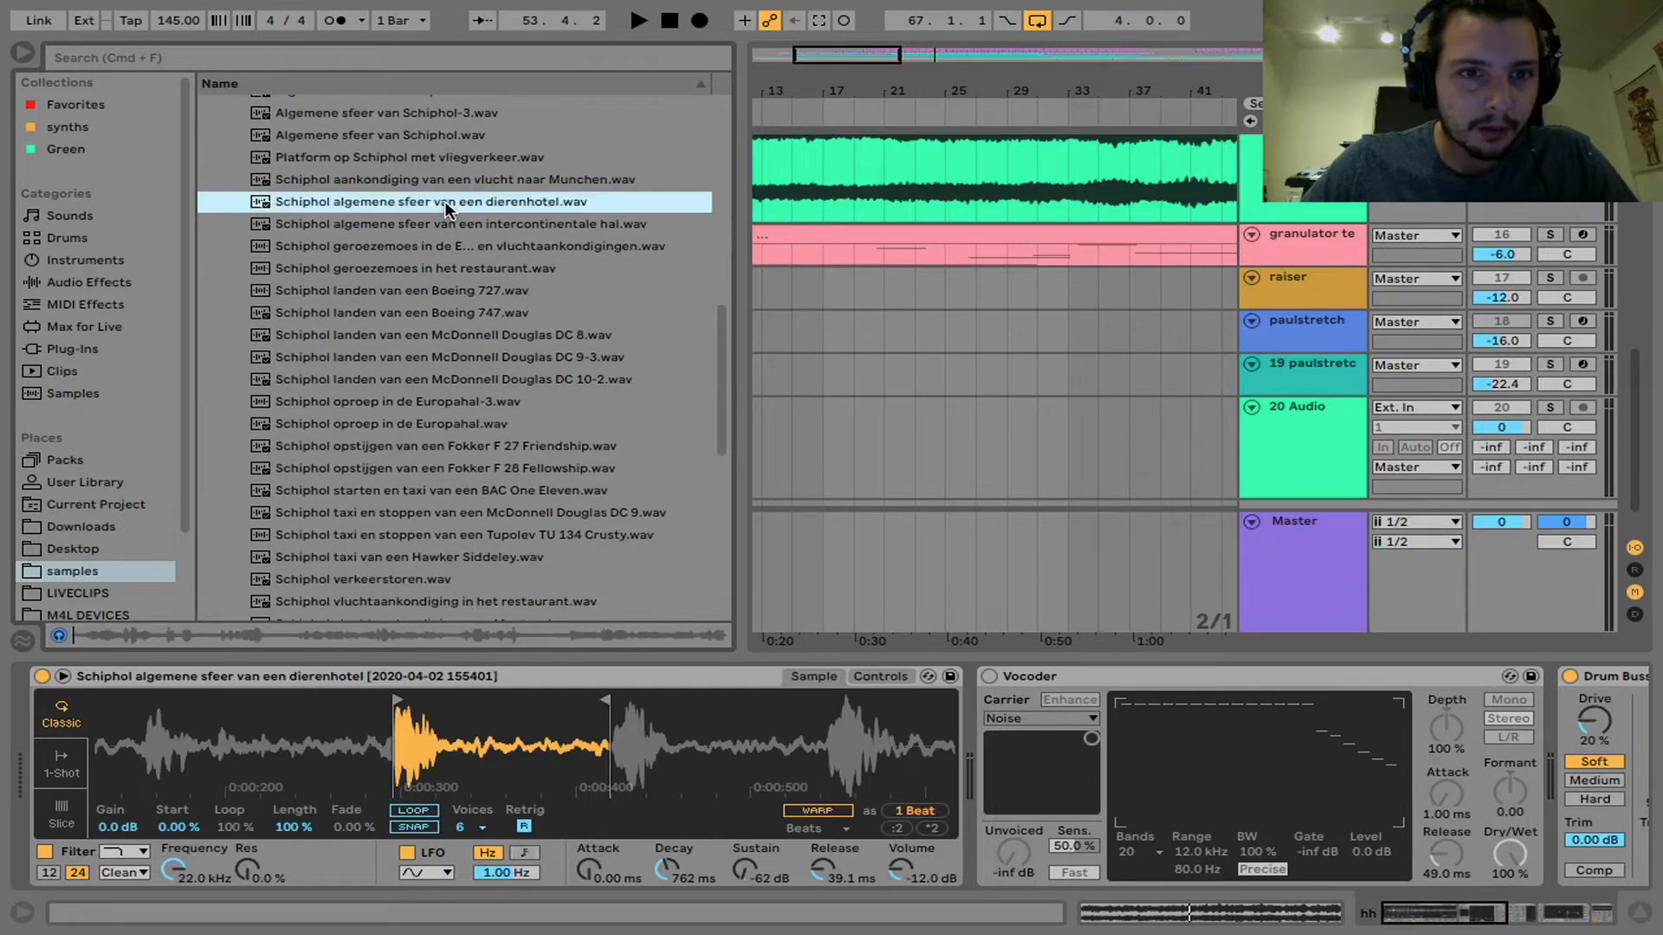
{"action": "left_click_drag", "start_coordinate": [427, 208], "coordinate": [835, 429]}
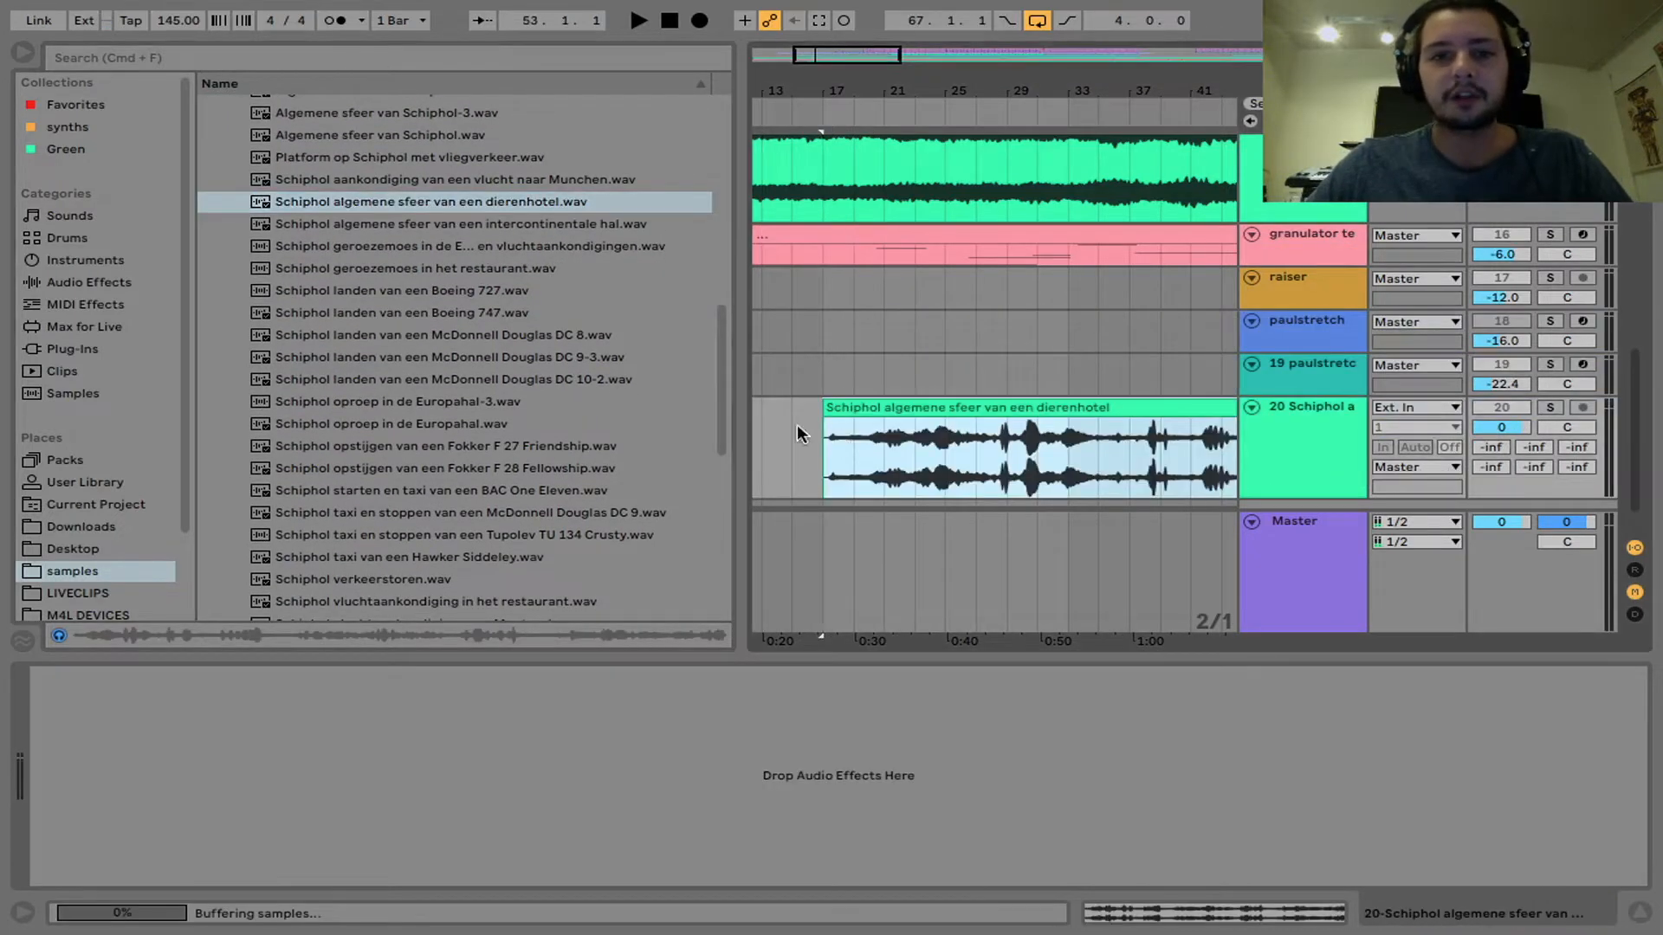
Step: Hide the browser, solo track 20 and play the original dierenhotel recording from bar 17
{"action": "left_click", "coordinate": [17, 50]}
{"action": "left_click", "coordinate": [1549, 408]}
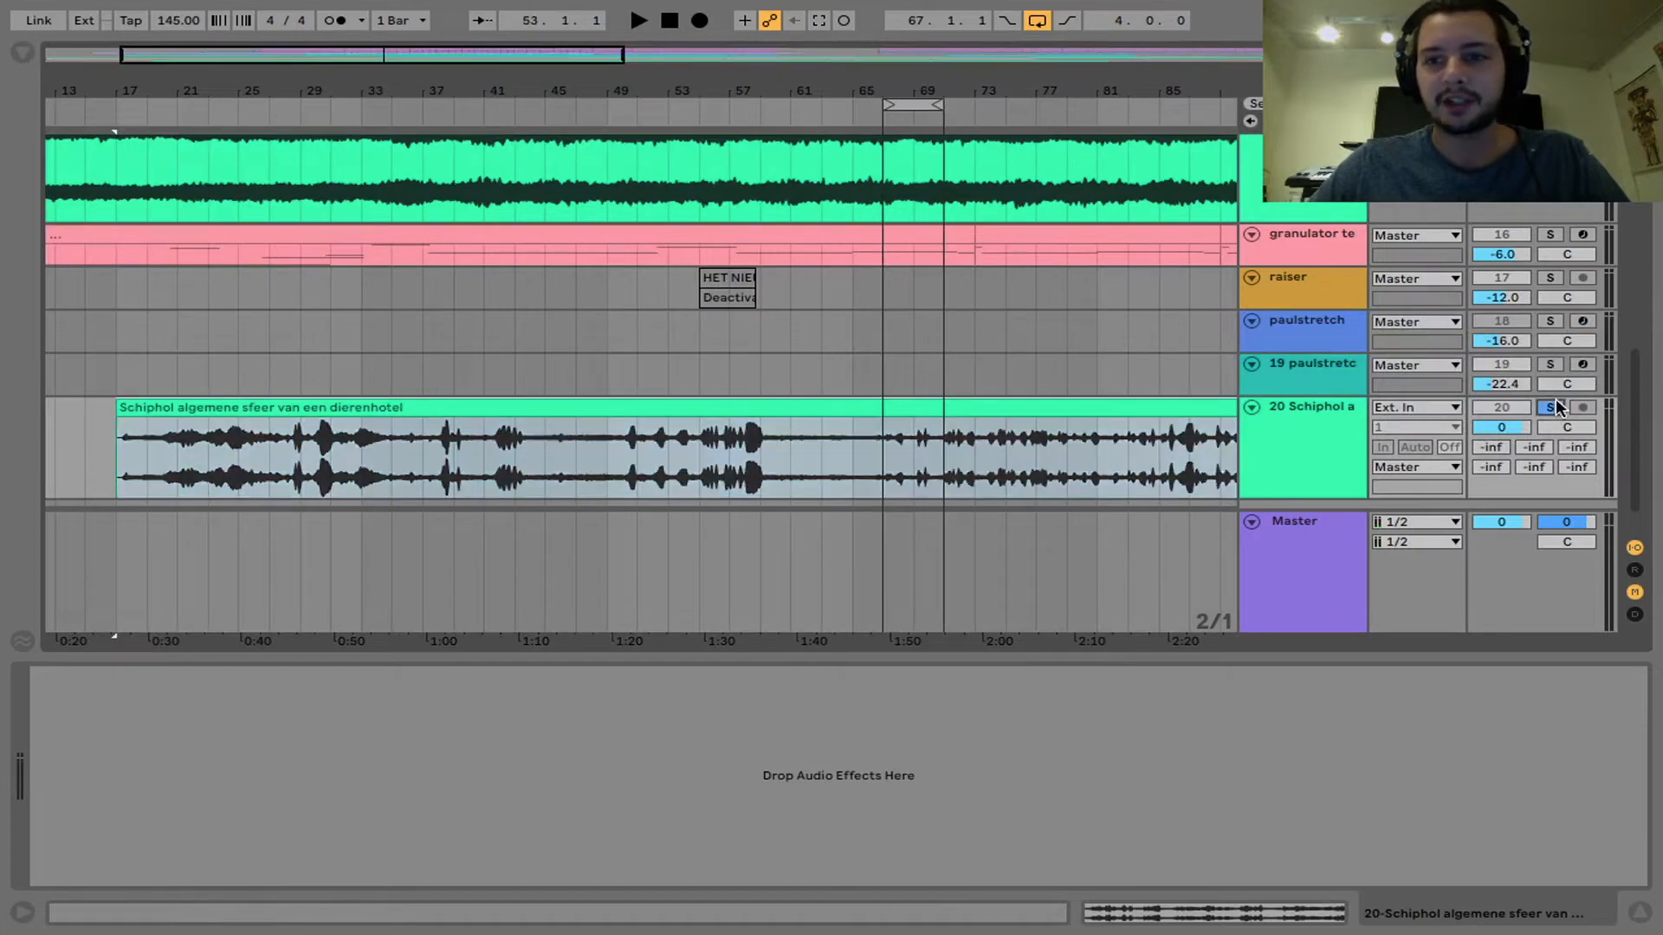
{"action": "key", "text": "space"}
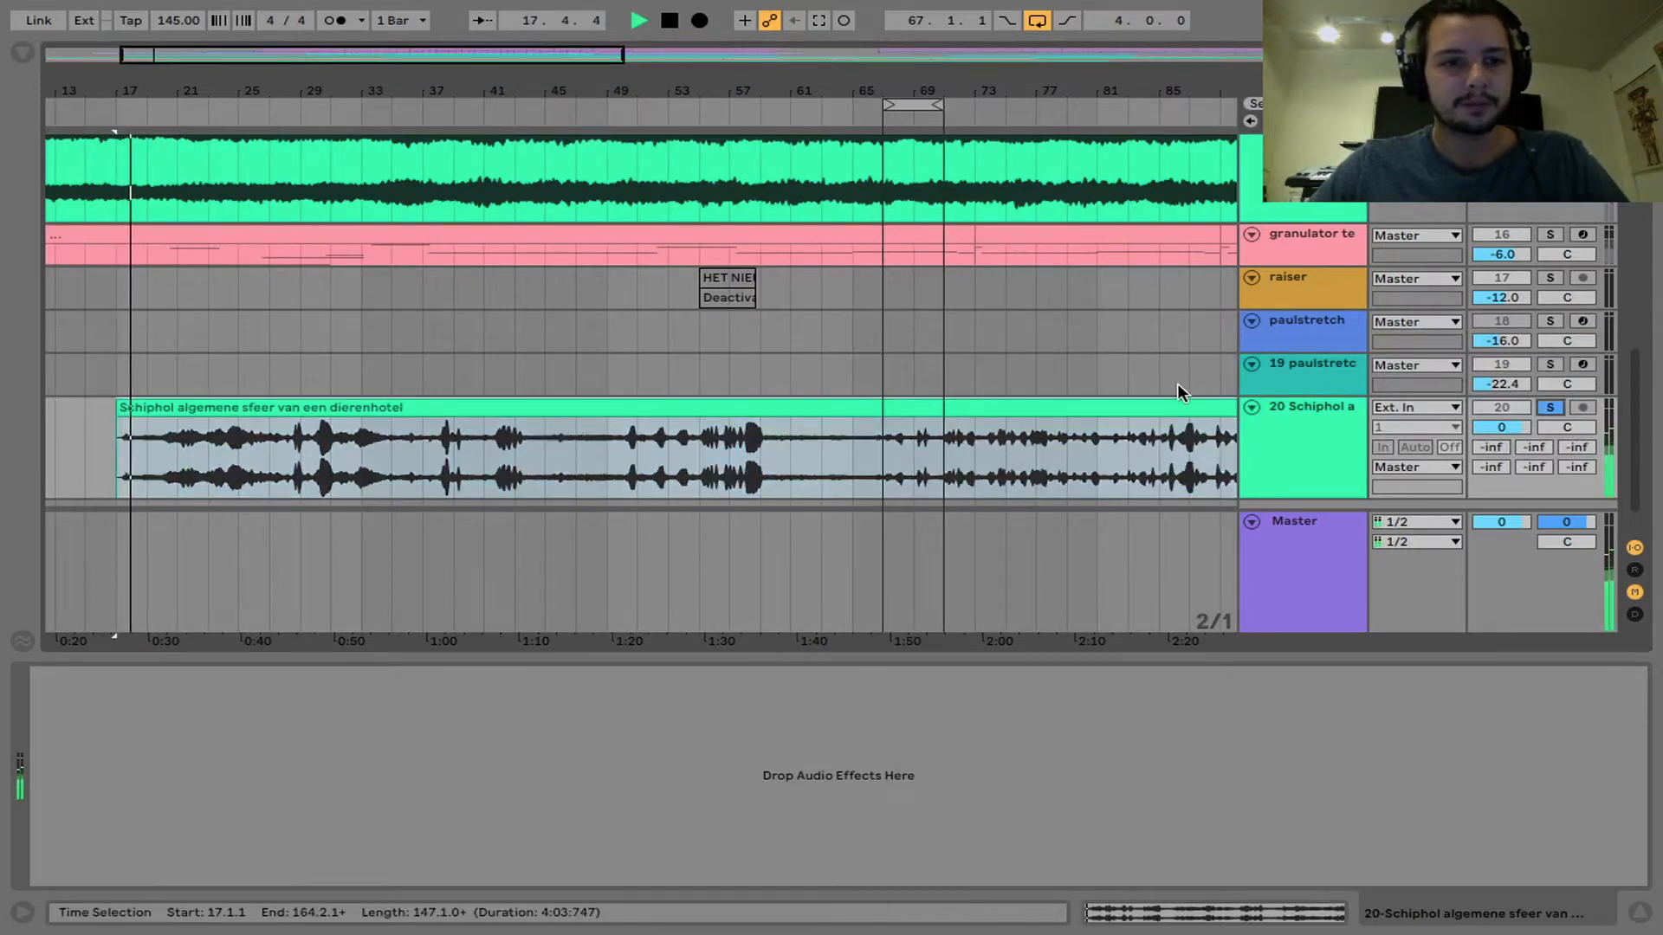
Step: Replay the original dierenhotel recording on track 20 and jump playback to bar 21
{"action": "key", "text": "space"}
{"action": "left_click", "coordinate": [176, 459]}
{"action": "key", "text": "space"}
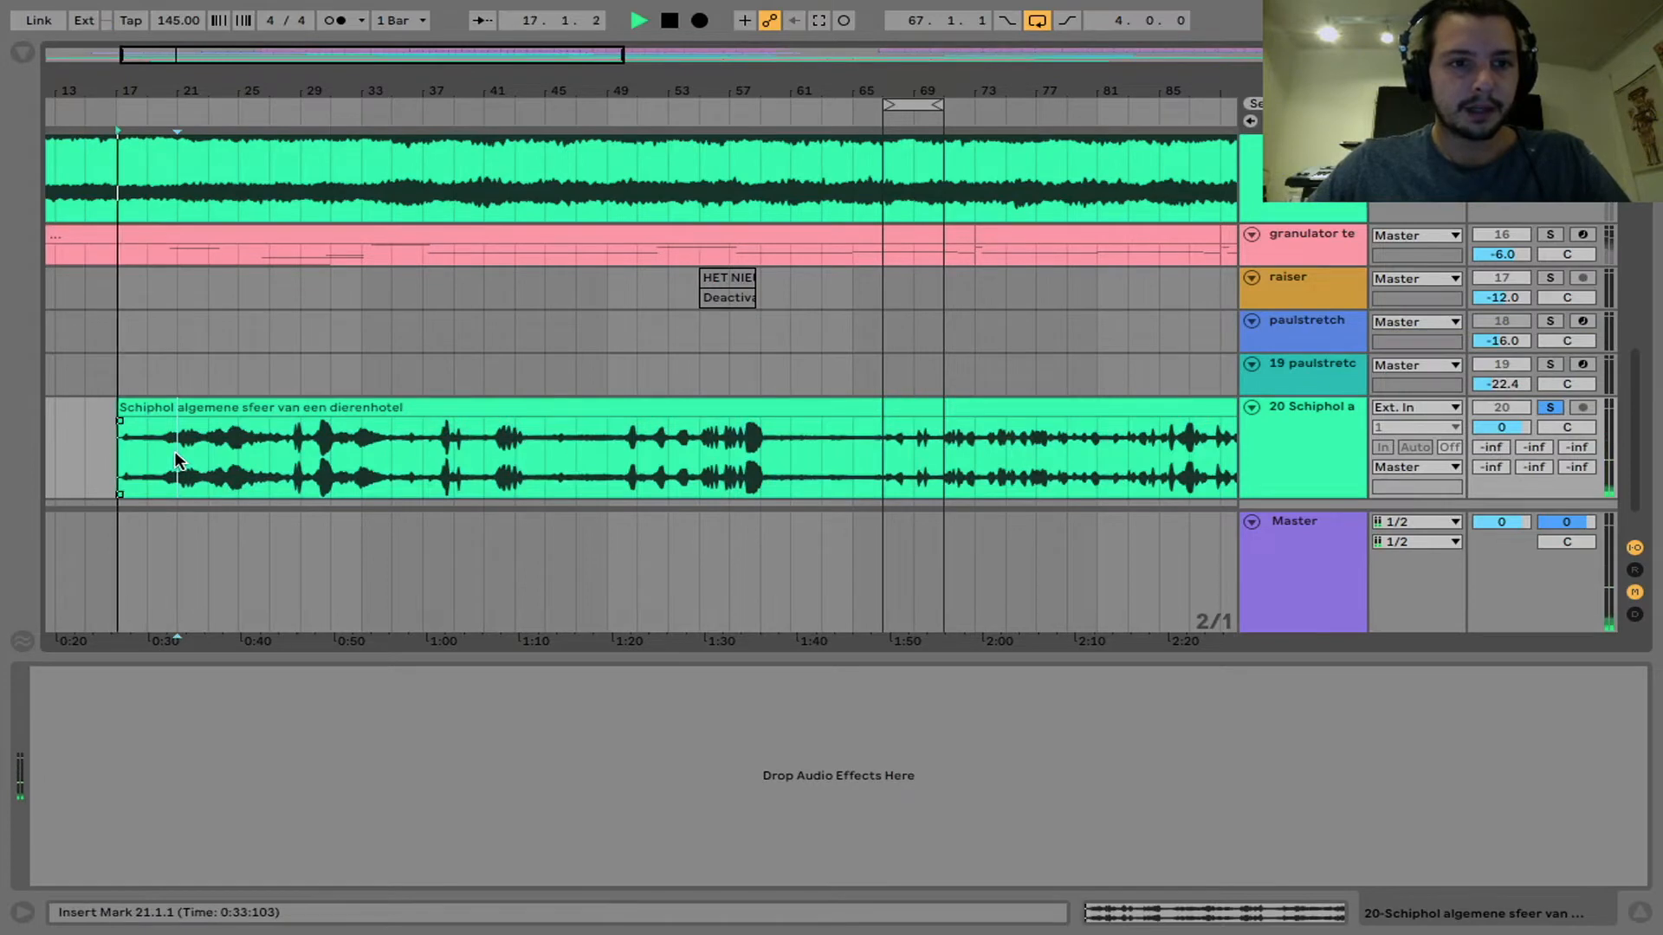
{"action": "left_click", "coordinate": [174, 368]}
{"action": "left_click", "coordinate": [178, 105]}
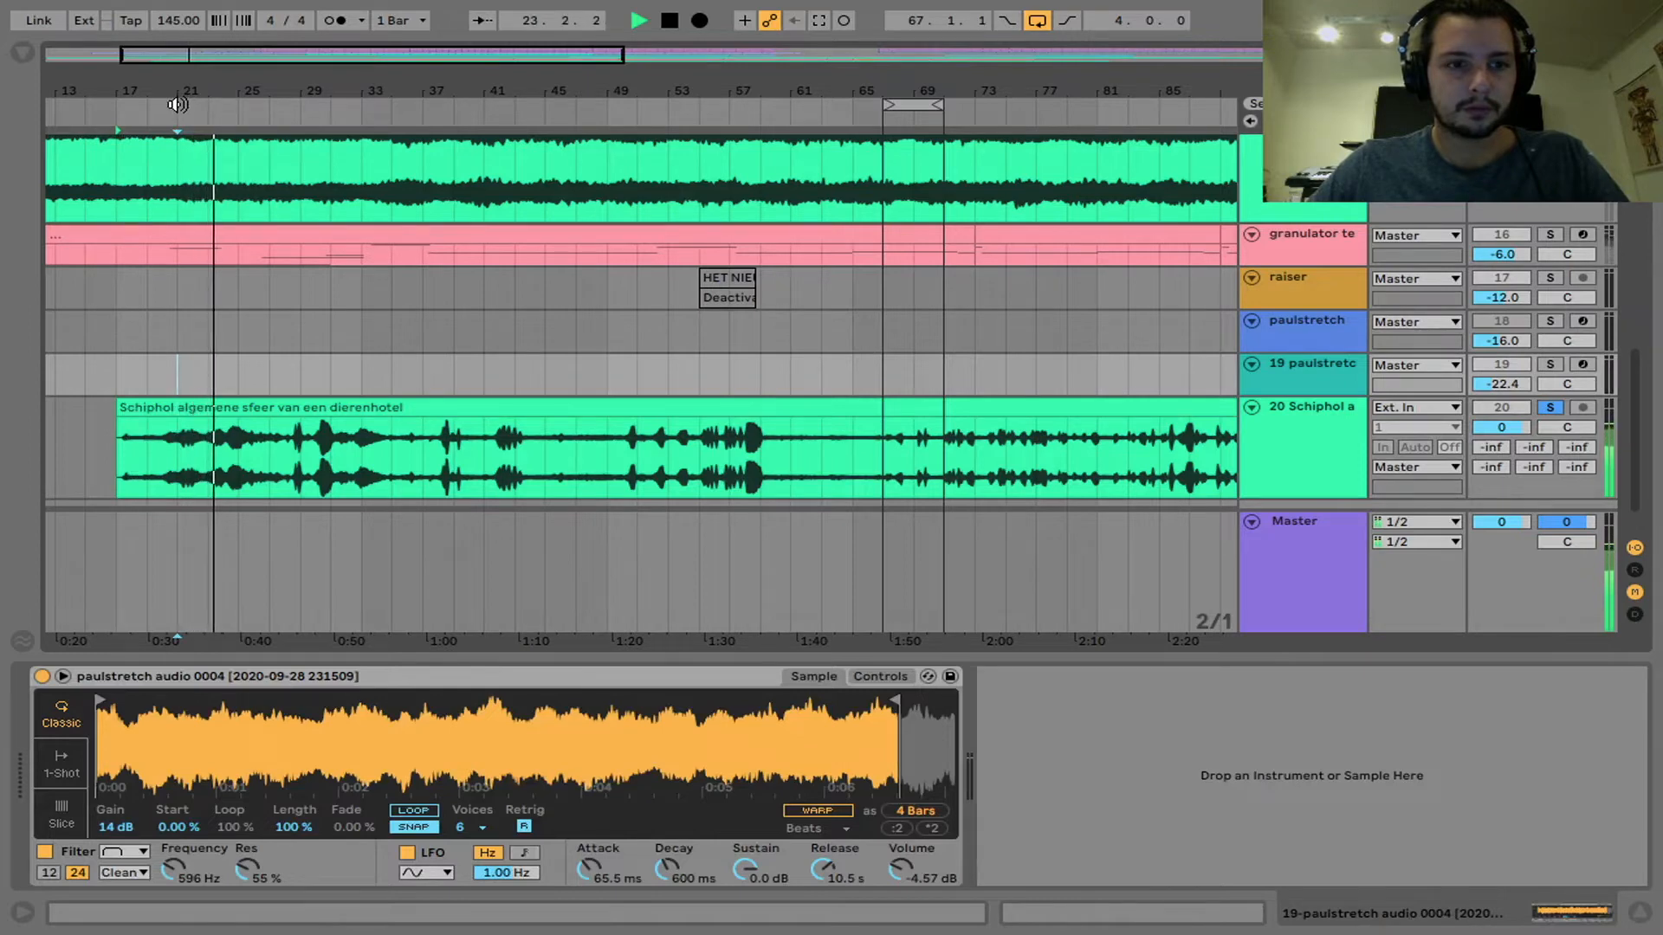
Step: Stop playback and delete the Schiphol algemene sfeer van een dierenhotel clip from track 20
{"action": "key", "text": "space"}
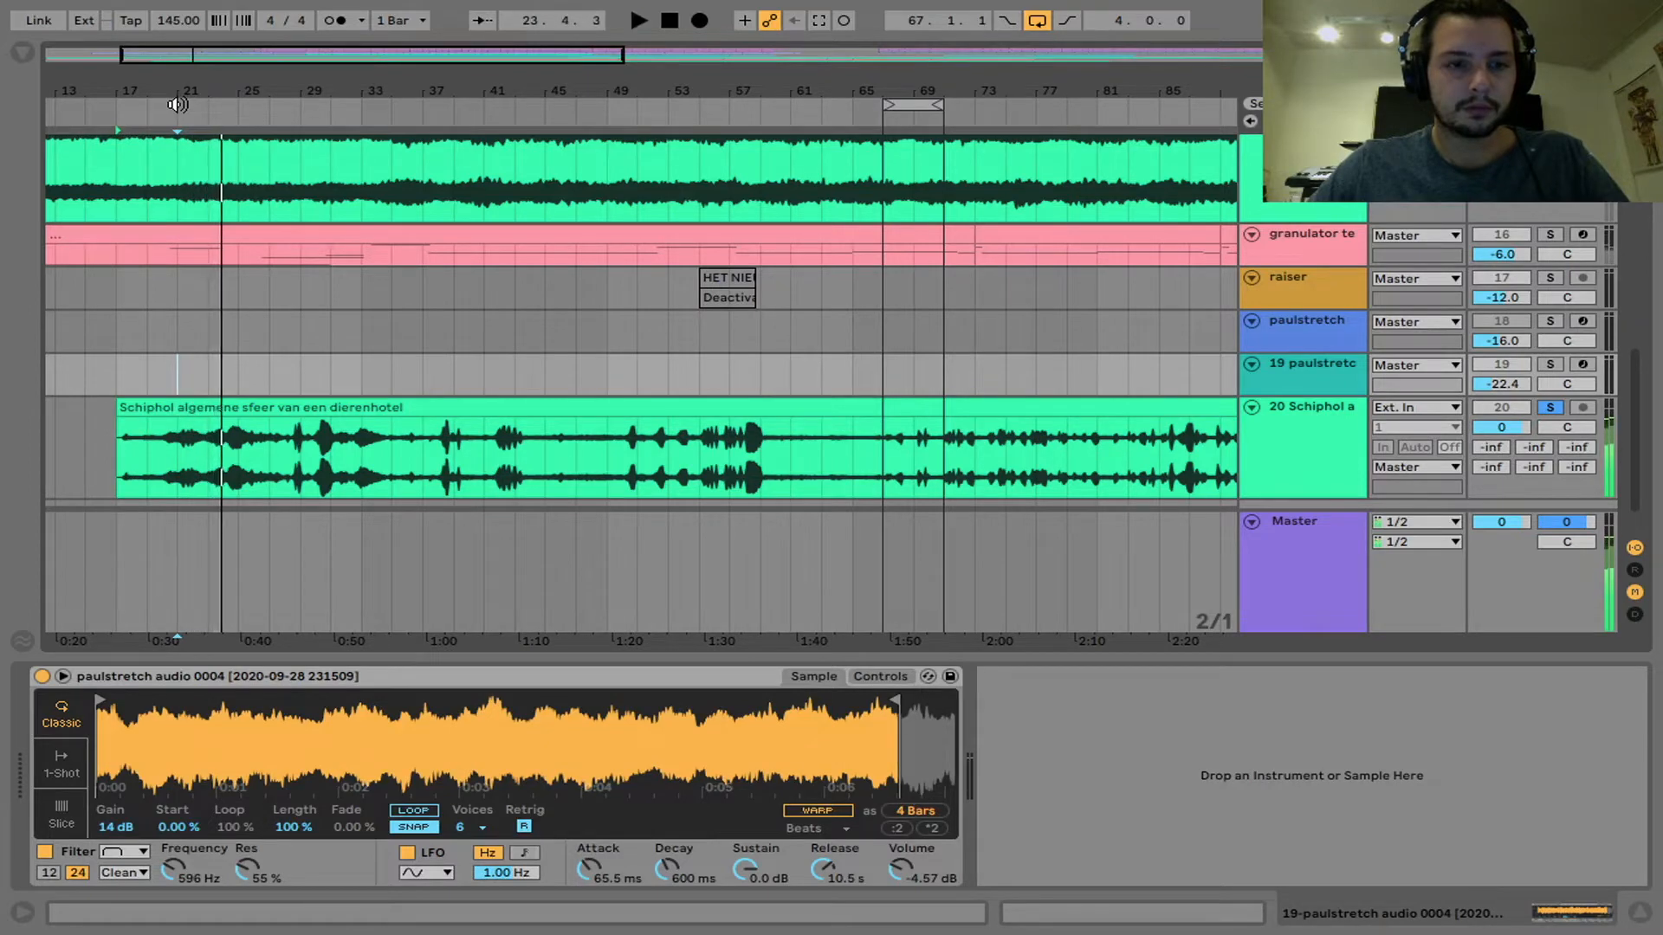
{"action": "left_click", "coordinate": [283, 407]}
{"action": "key", "text": "Delete"}
Step: Return to the hats group and inspect the dierenhotel sample in the hh track's sampler
{"action": "scroll", "coordinate": [283, 407], "scroll_direction": "up", "scroll_amount": 10}
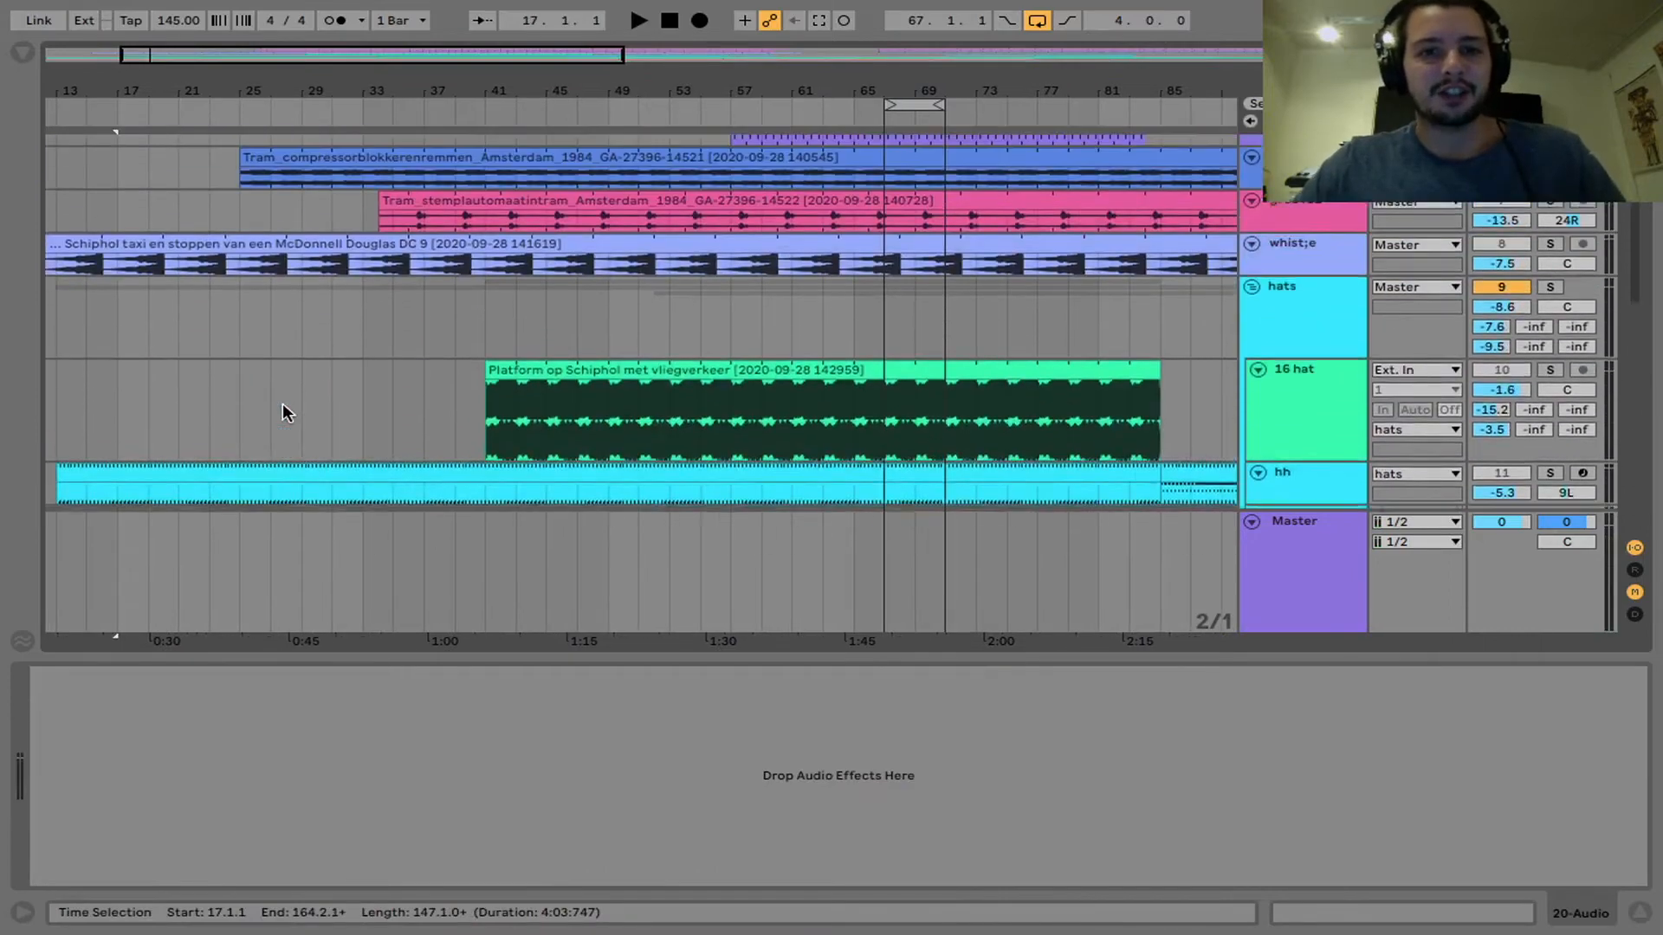
{"action": "scroll", "coordinate": [283, 407], "scroll_direction": "down", "scroll_amount": 2}
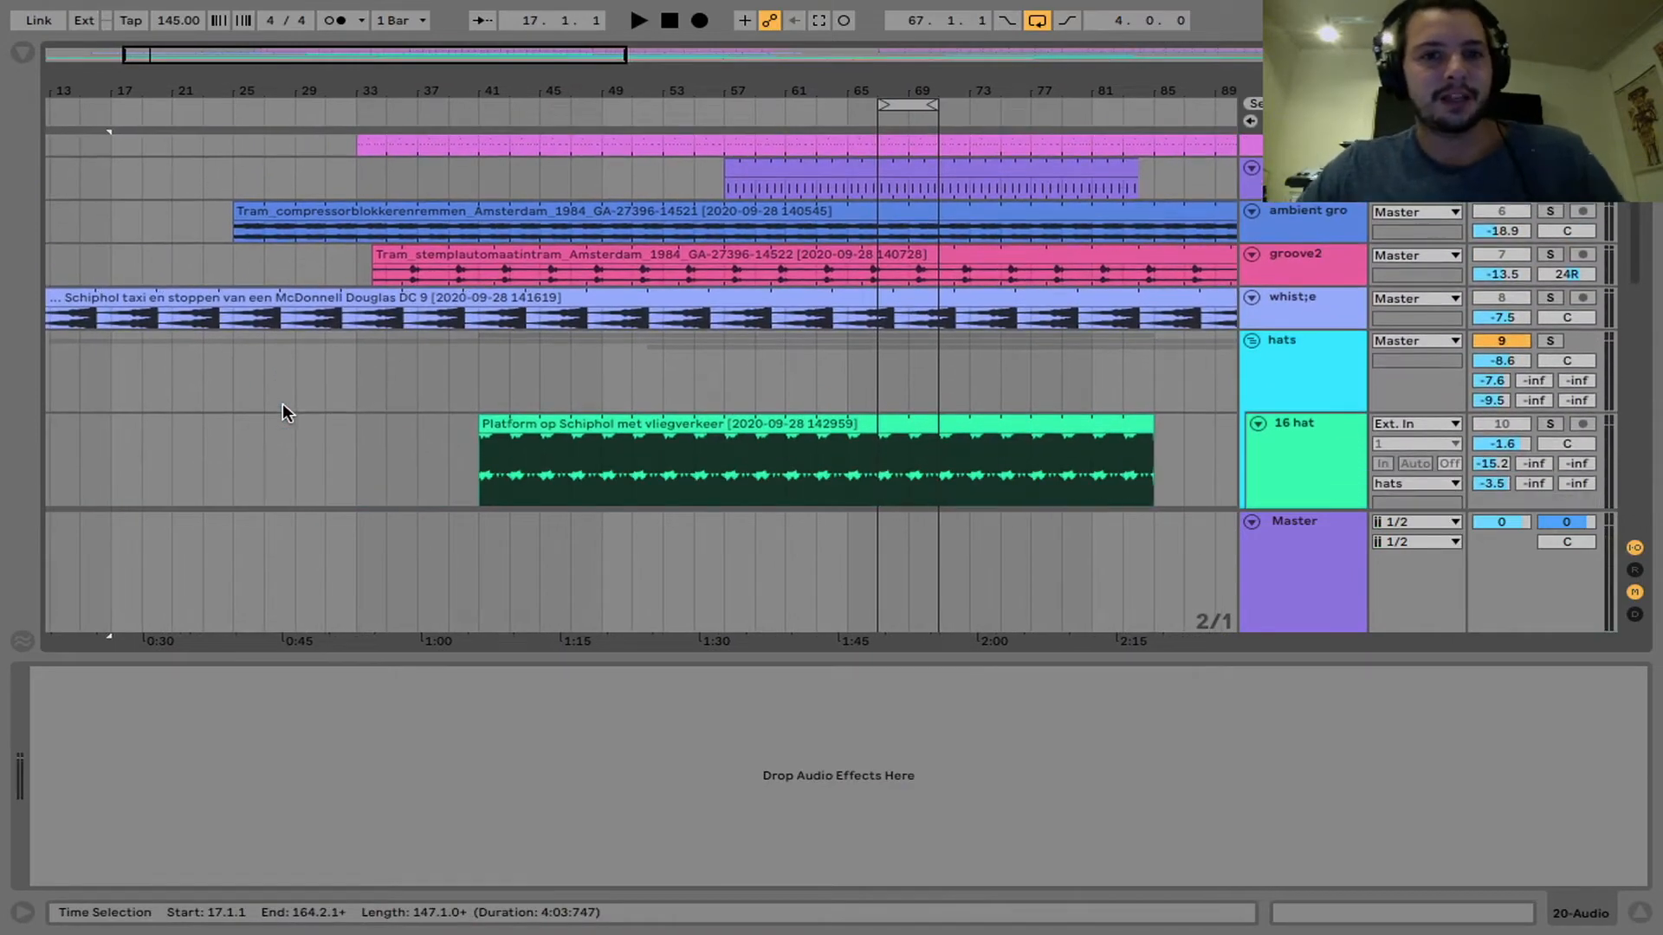
{"action": "scroll", "coordinate": [283, 403], "scroll_direction": "down", "scroll_amount": 3}
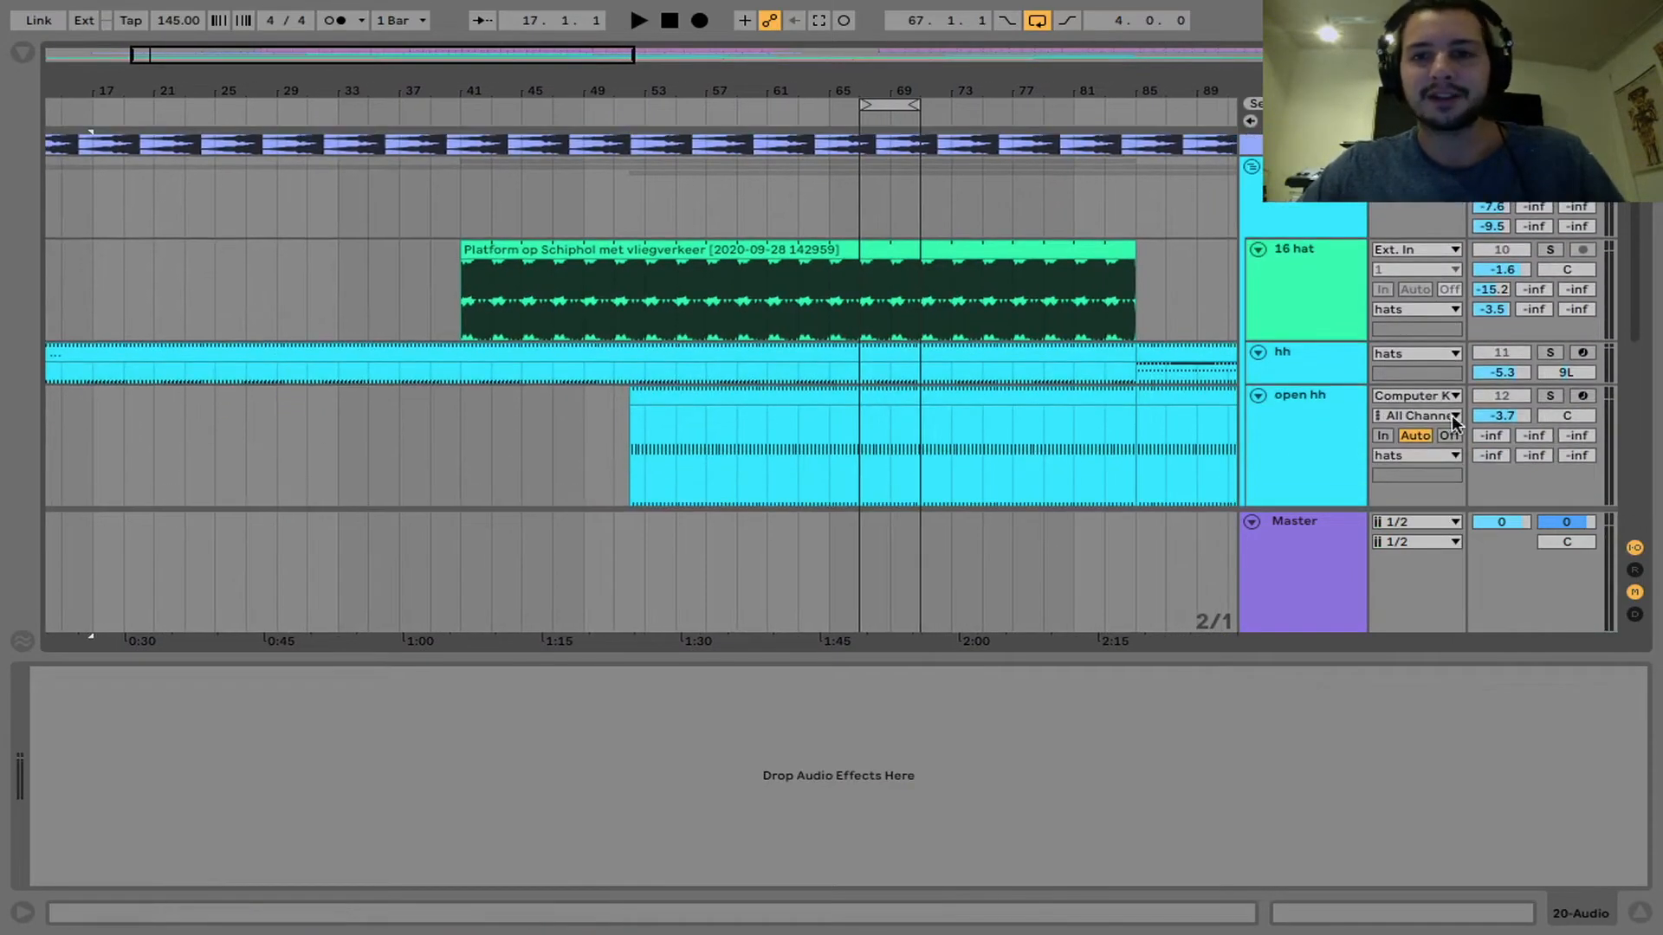
{"action": "left_click", "coordinate": [1289, 351]}
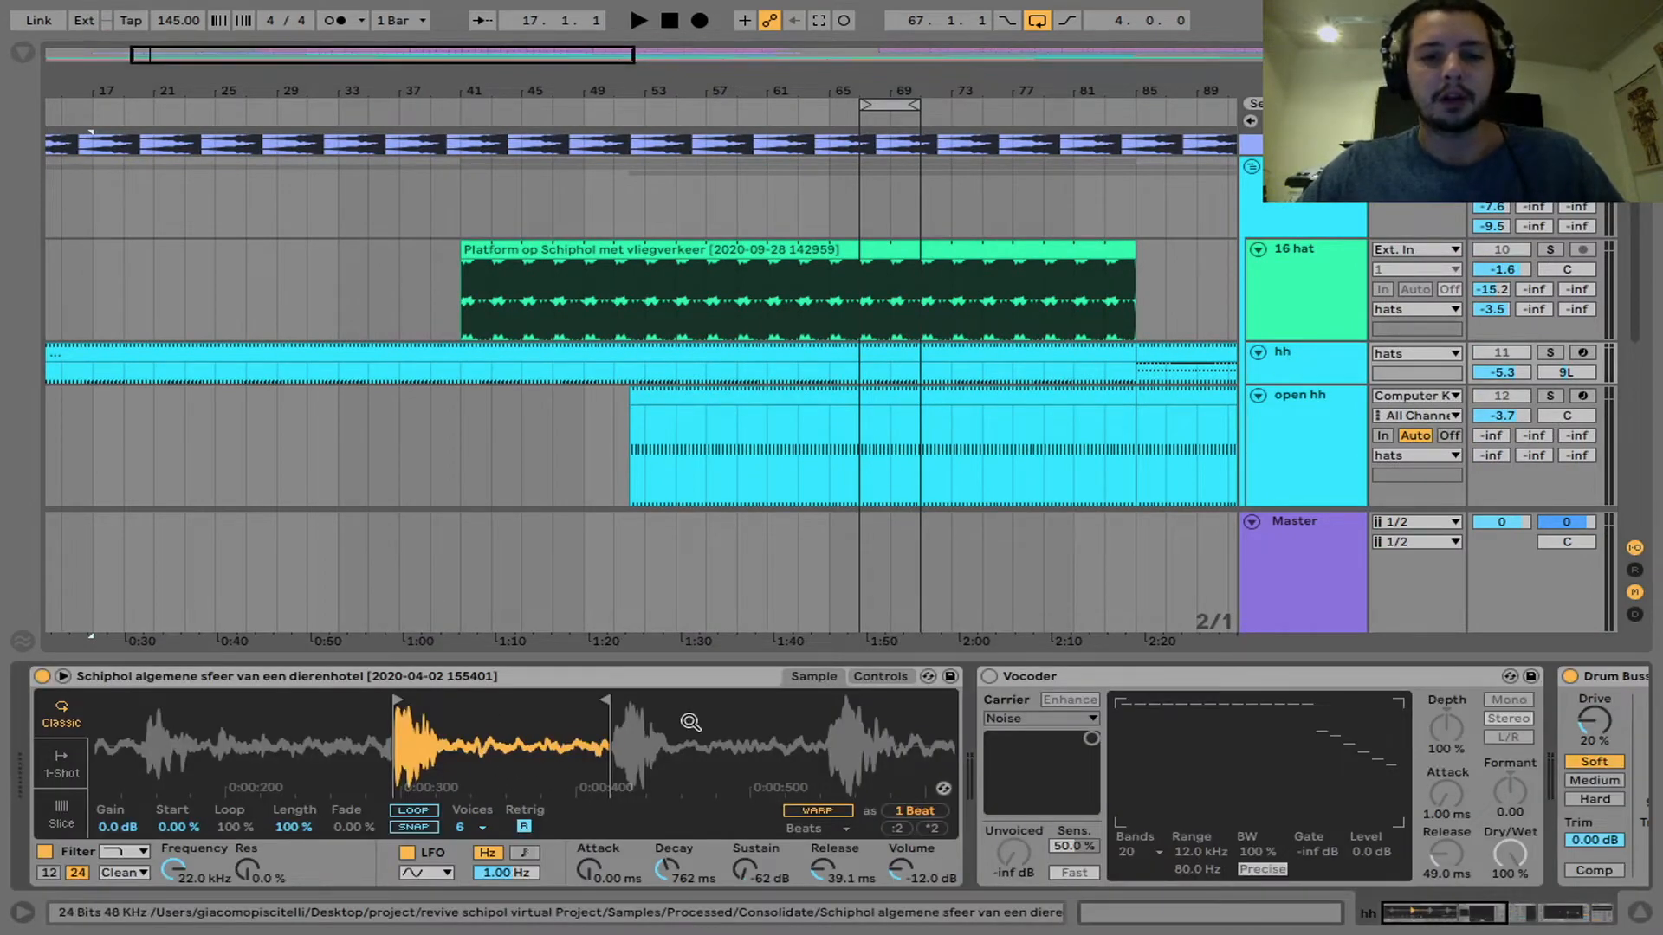
{"action": "scroll", "coordinate": [690, 722], "scroll_direction": "right", "scroll_amount": 8}
{"action": "scroll", "coordinate": [690, 722], "scroll_direction": "left", "scroll_amount": 6}
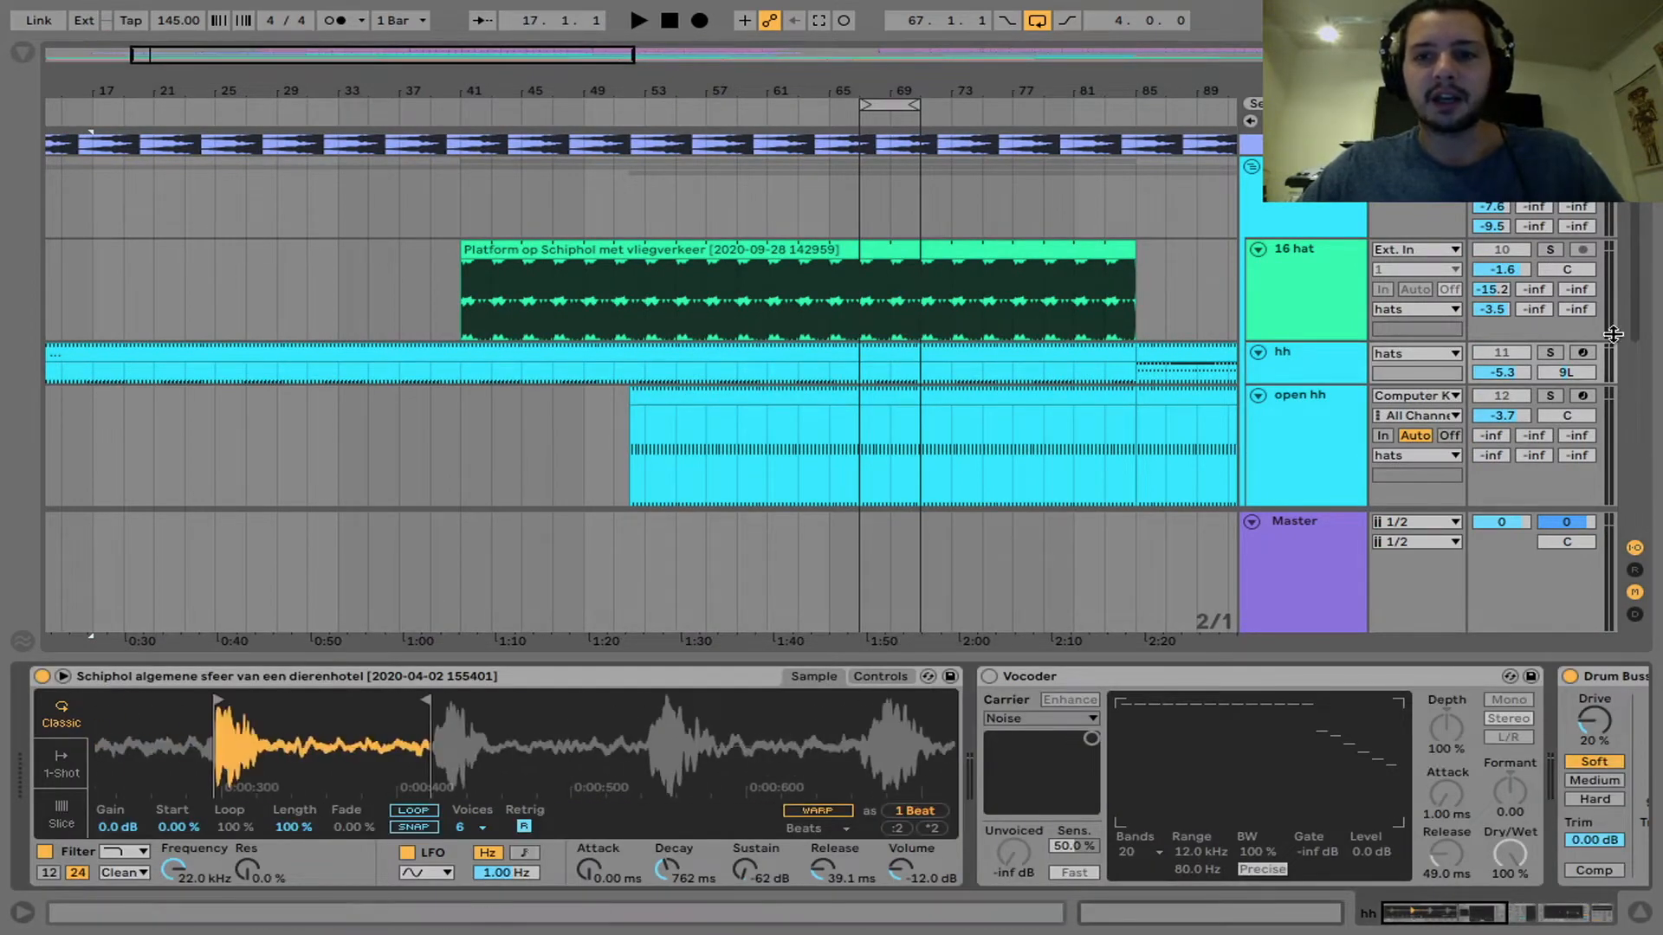
Step: Solo the hh track, play its clip starting at bar 85 and open that clip's notes
{"action": "left_click", "coordinate": [1550, 353]}
{"action": "scroll", "coordinate": [1007, 343], "scroll_direction": "right", "scroll_amount": 5}
{"action": "left_click", "coordinate": [945, 374]}
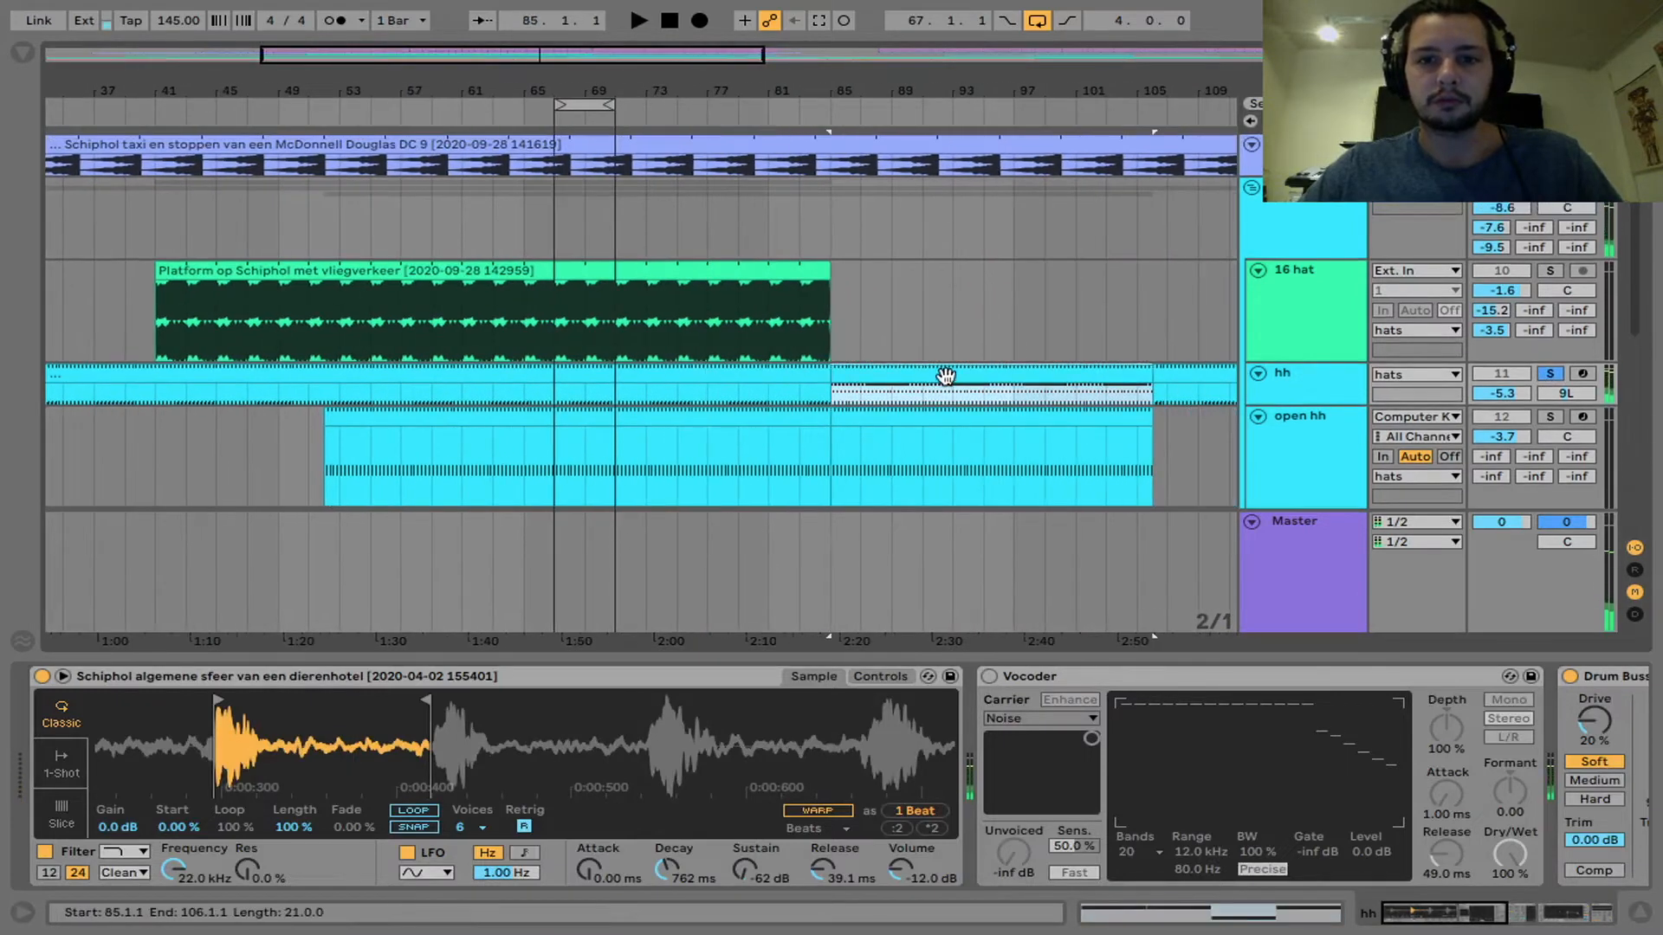
{"action": "key", "text": "space"}
{"action": "double_click", "coordinate": [946, 375]}
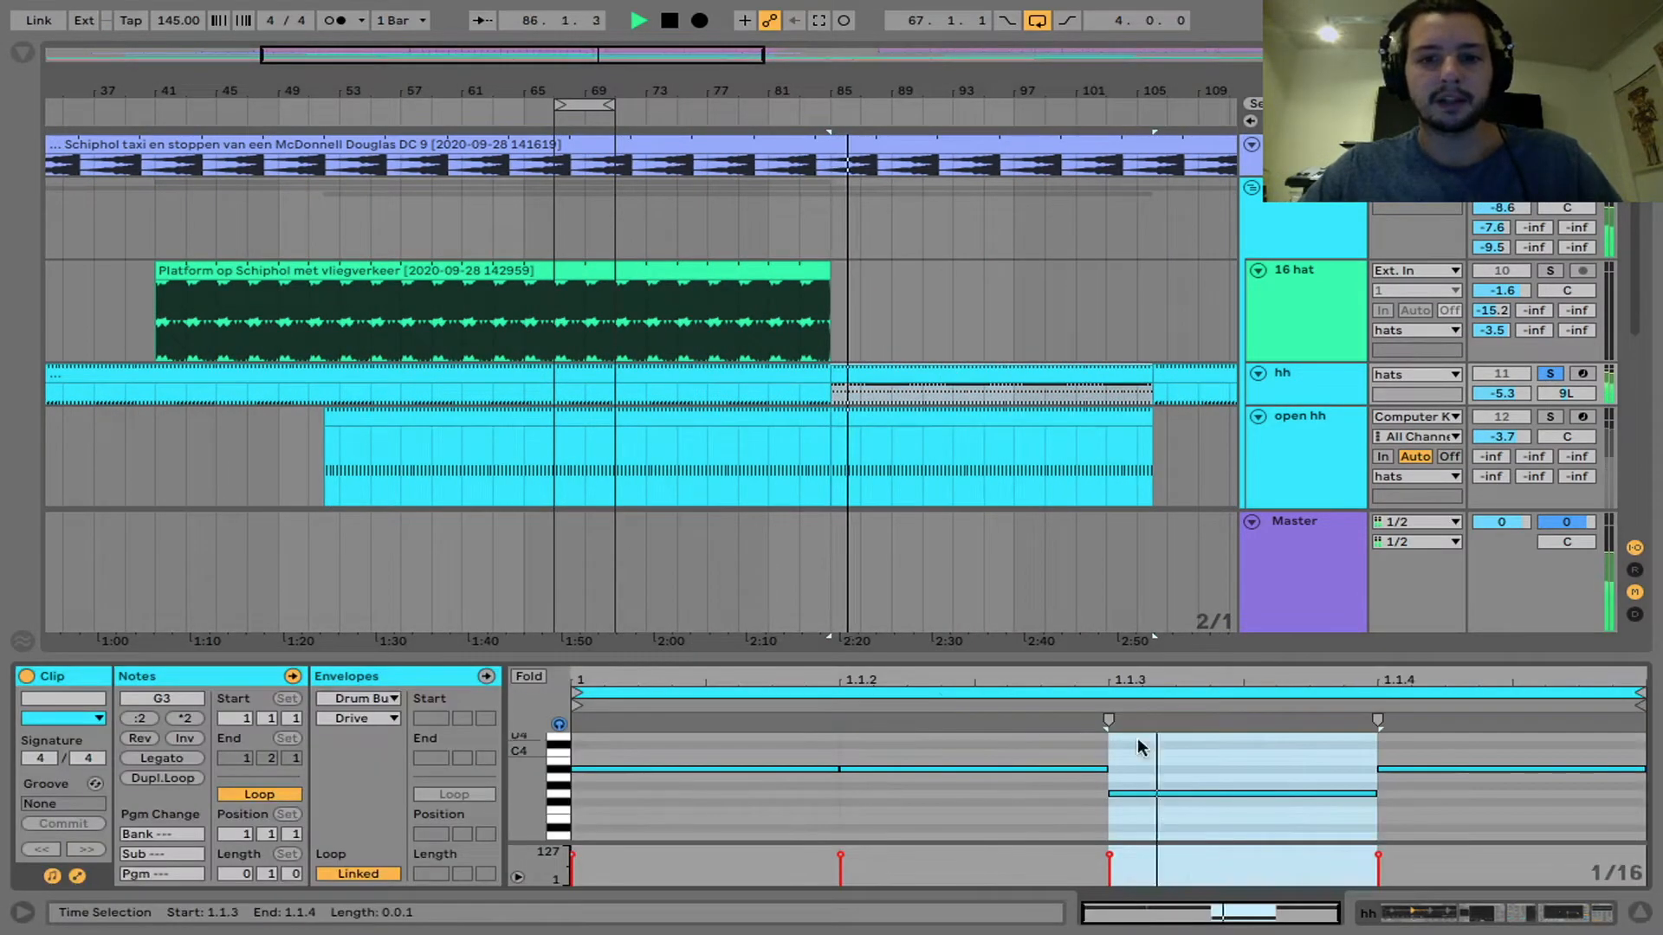
{"action": "key", "text": "space"}
Step: Transpose the hh clip's note at 1.1.3 up to D#4 while playing the pattern
{"action": "left_click", "coordinate": [1181, 794]}
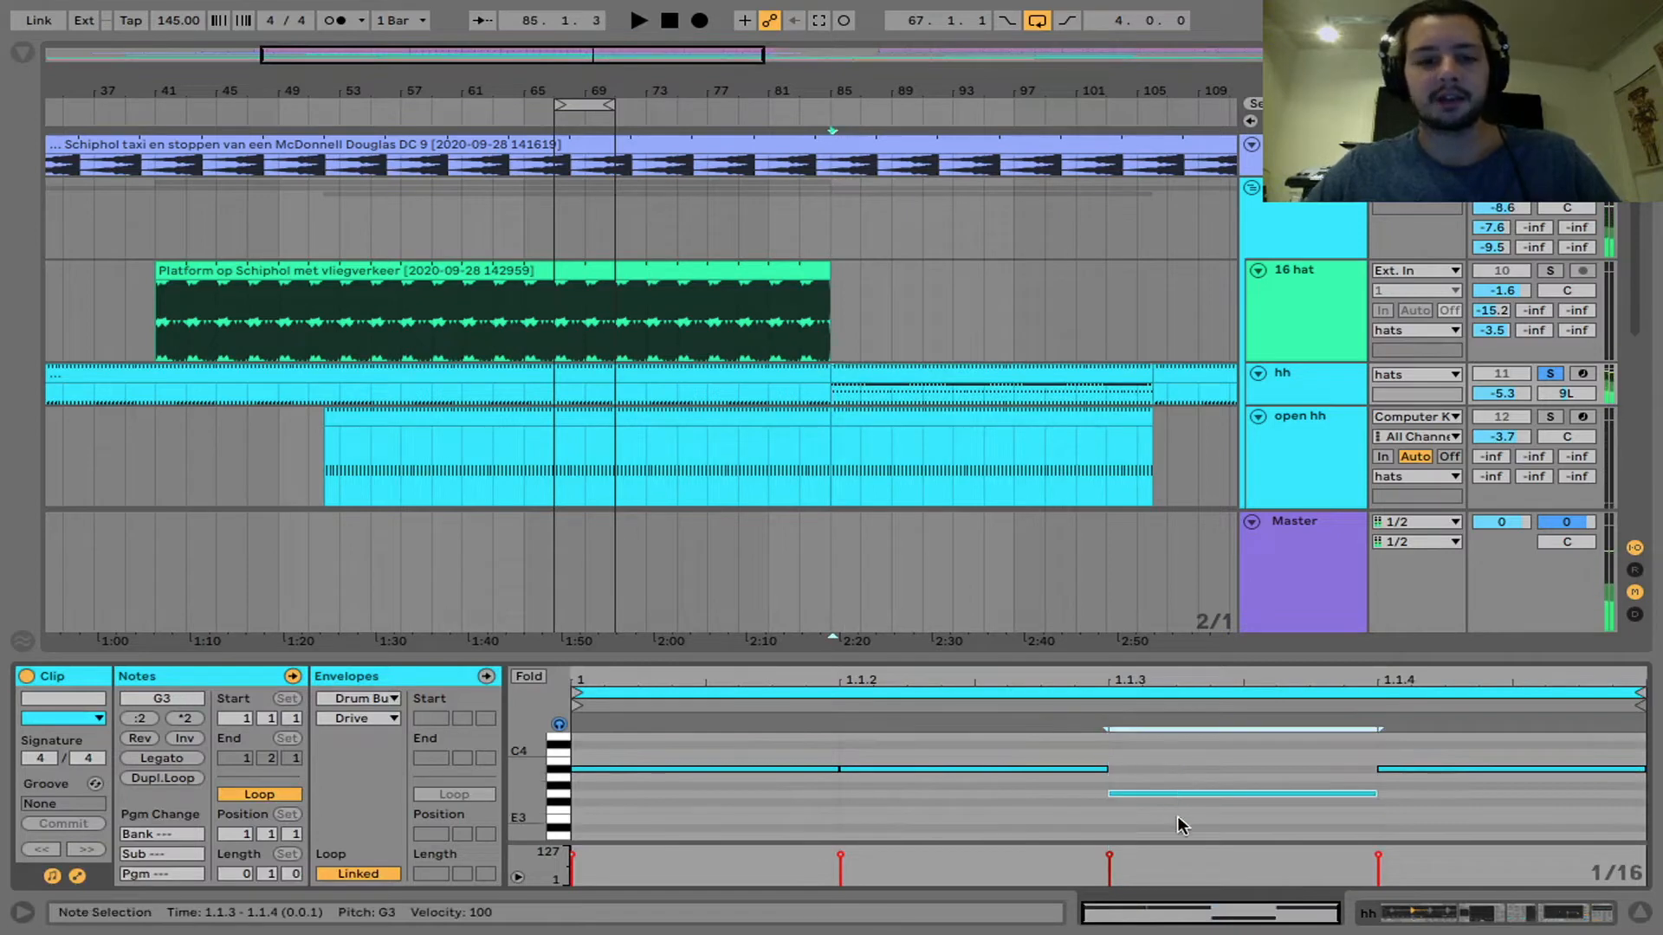
{"action": "key", "text": "shift+Up"}
{"action": "key", "text": "space"}
{"action": "key", "text": "Down"}
{"action": "key", "text": "Down"}
{"action": "key", "text": "Down"}
{"action": "key", "text": "Down"}
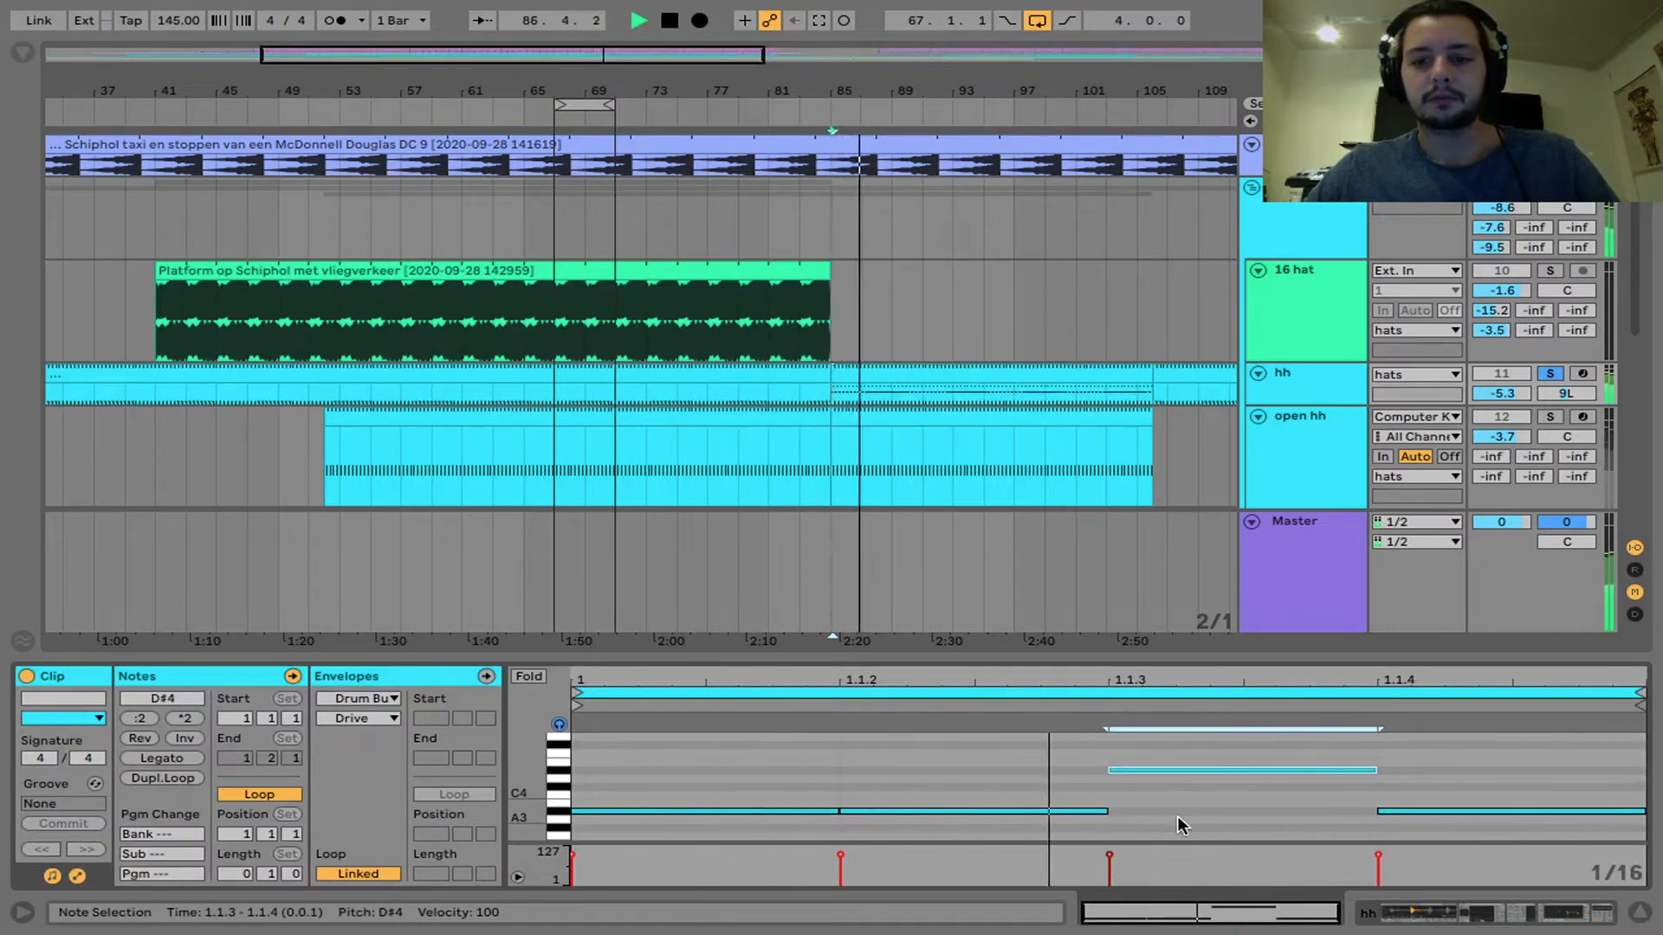
{"action": "key", "text": "space"}
Step: Show the open hh track's device chain around the Vocoder and Drum Buss
{"action": "scroll", "coordinate": [1005, 262], "scroll_direction": "down", "scroll_amount": 3}
{"action": "left_click", "coordinate": [1268, 294]}
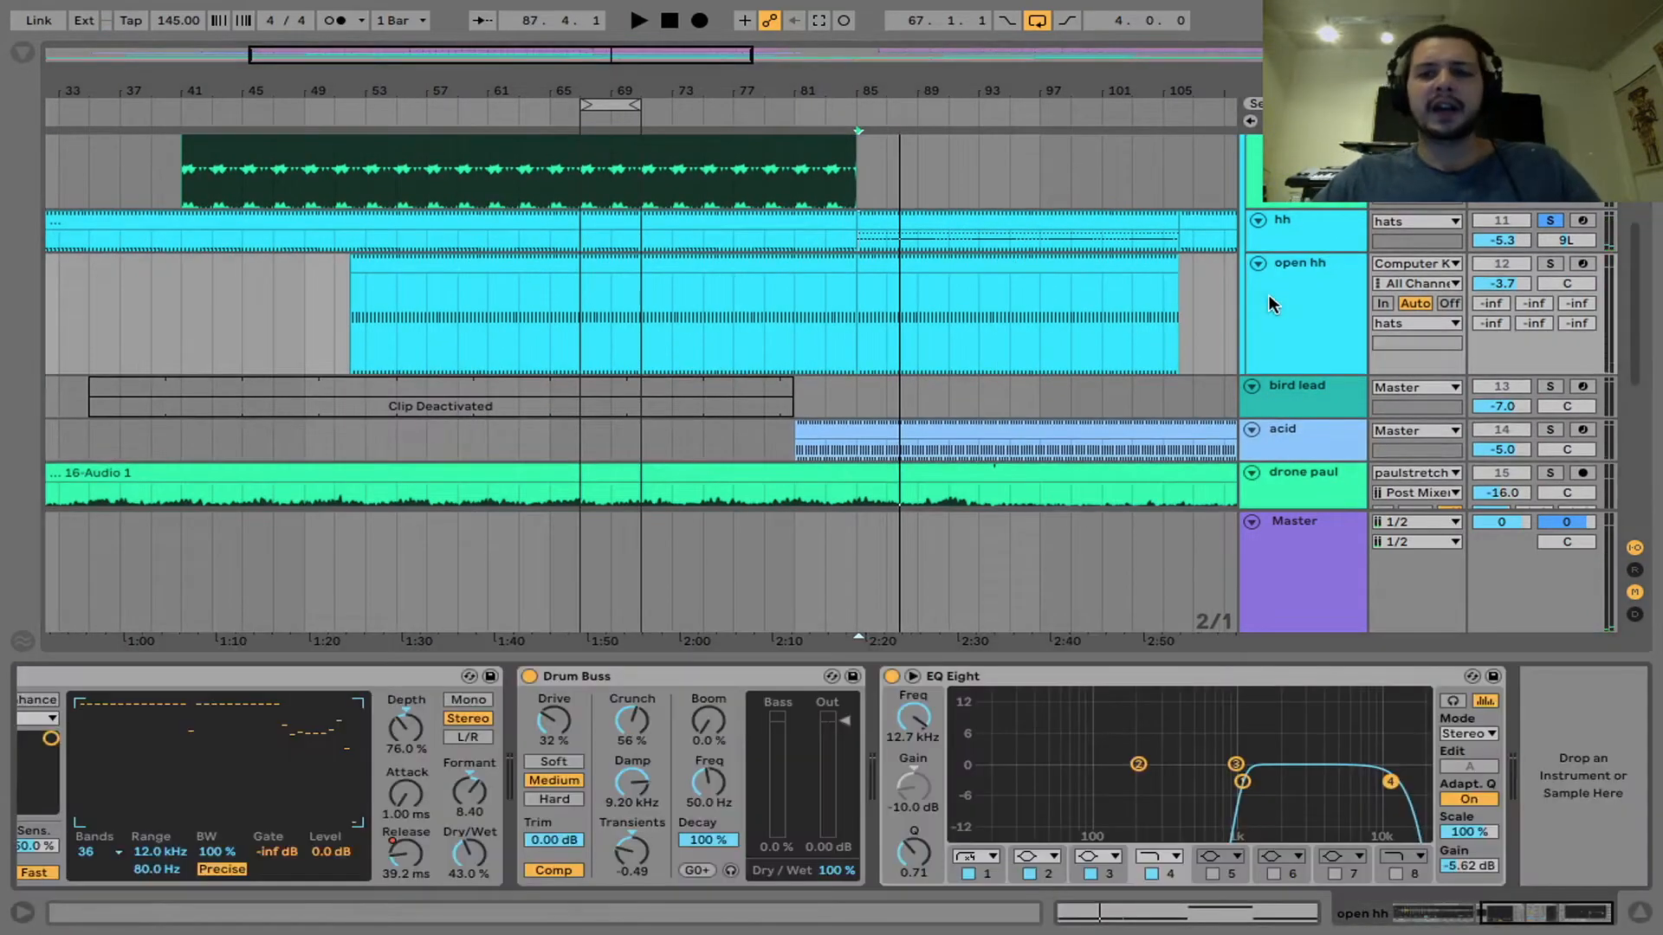
{"action": "scroll", "coordinate": [785, 705], "scroll_direction": "up", "scroll_amount": 5}
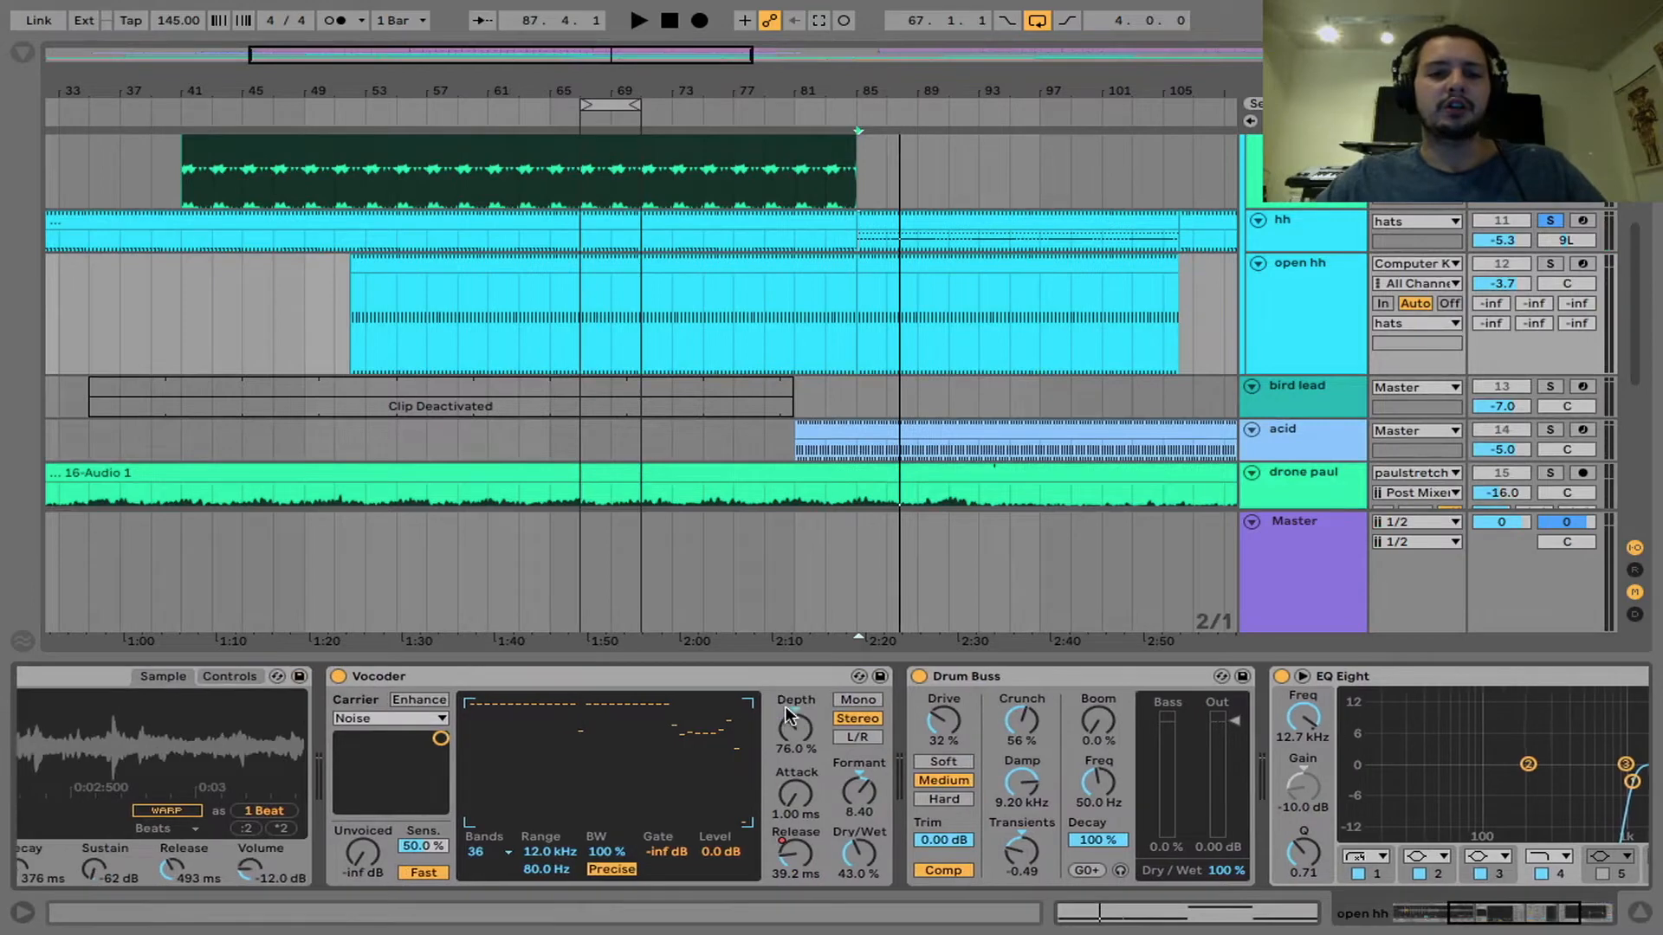
Step: Check the open hh's Vocoder release automation at several bars, and play the track soloed from bar 67
{"action": "left_click", "coordinate": [764, 315]}
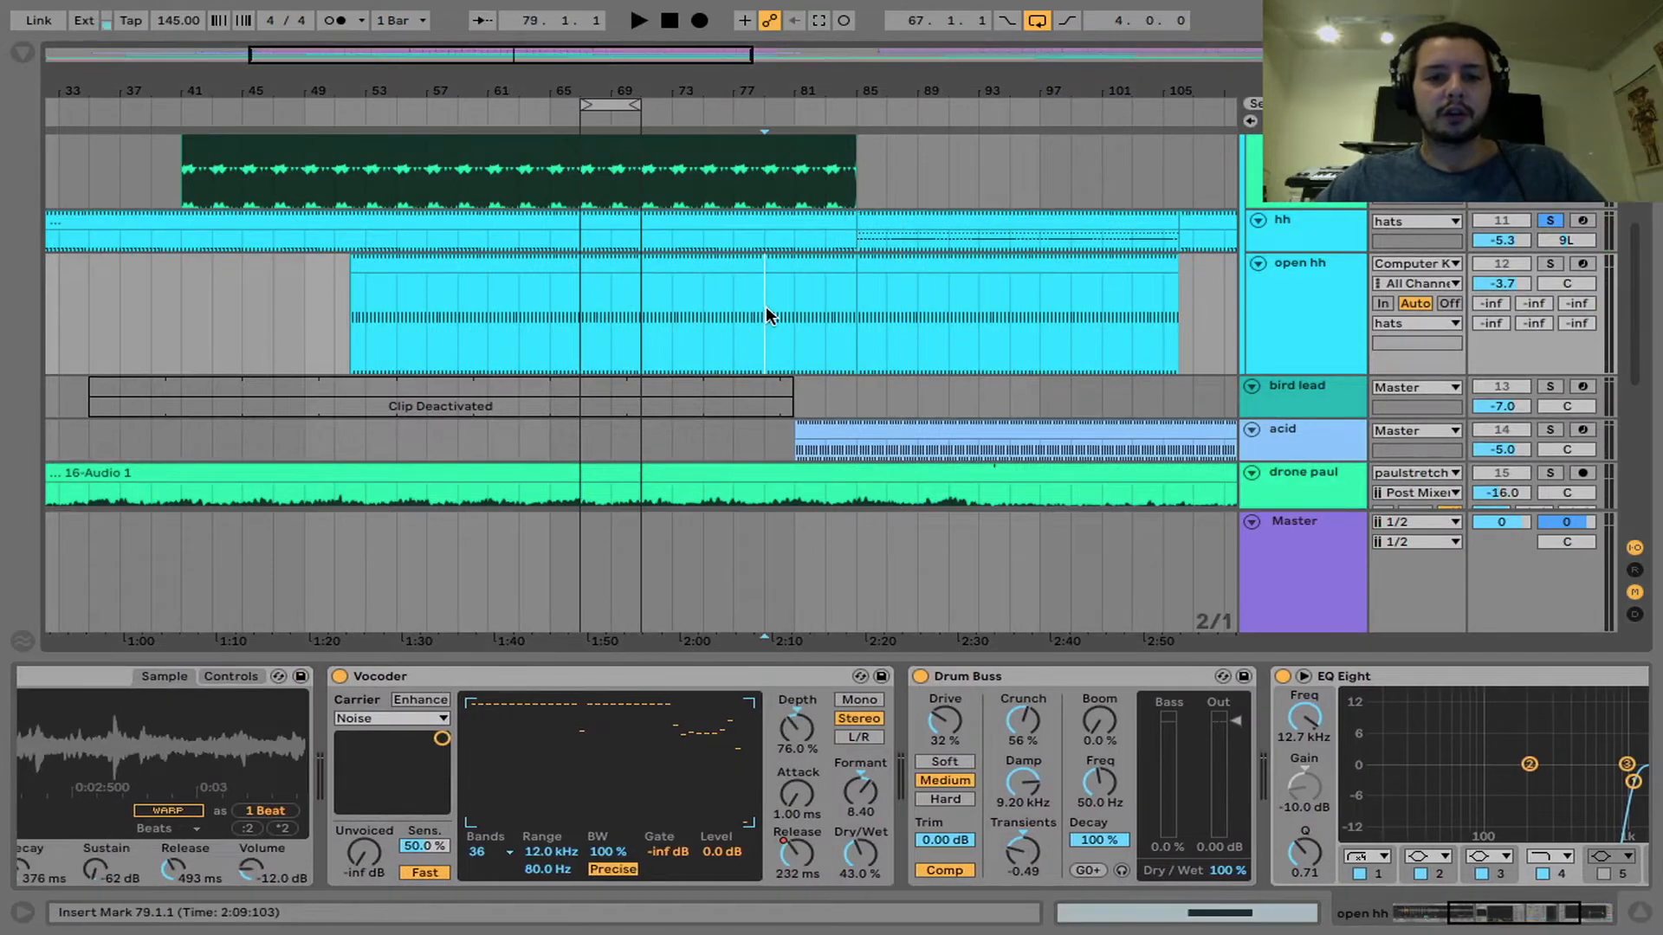
{"action": "left_click", "coordinate": [795, 313]}
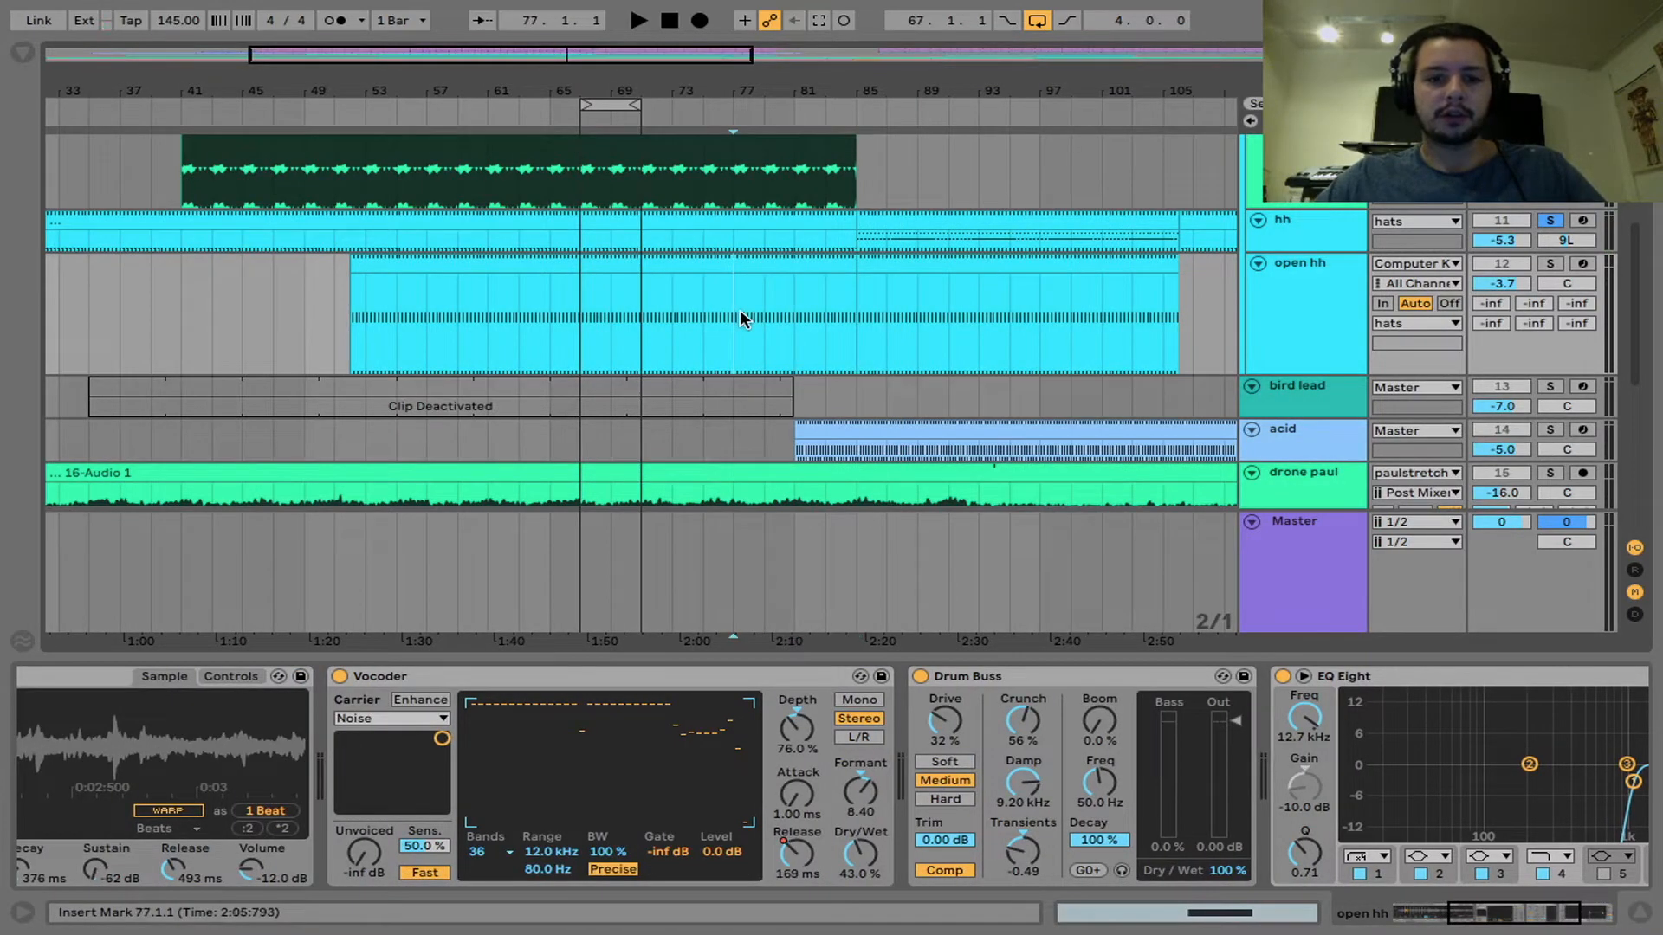
{"action": "left_click", "coordinate": [487, 288]}
{"action": "left_click", "coordinate": [566, 294]}
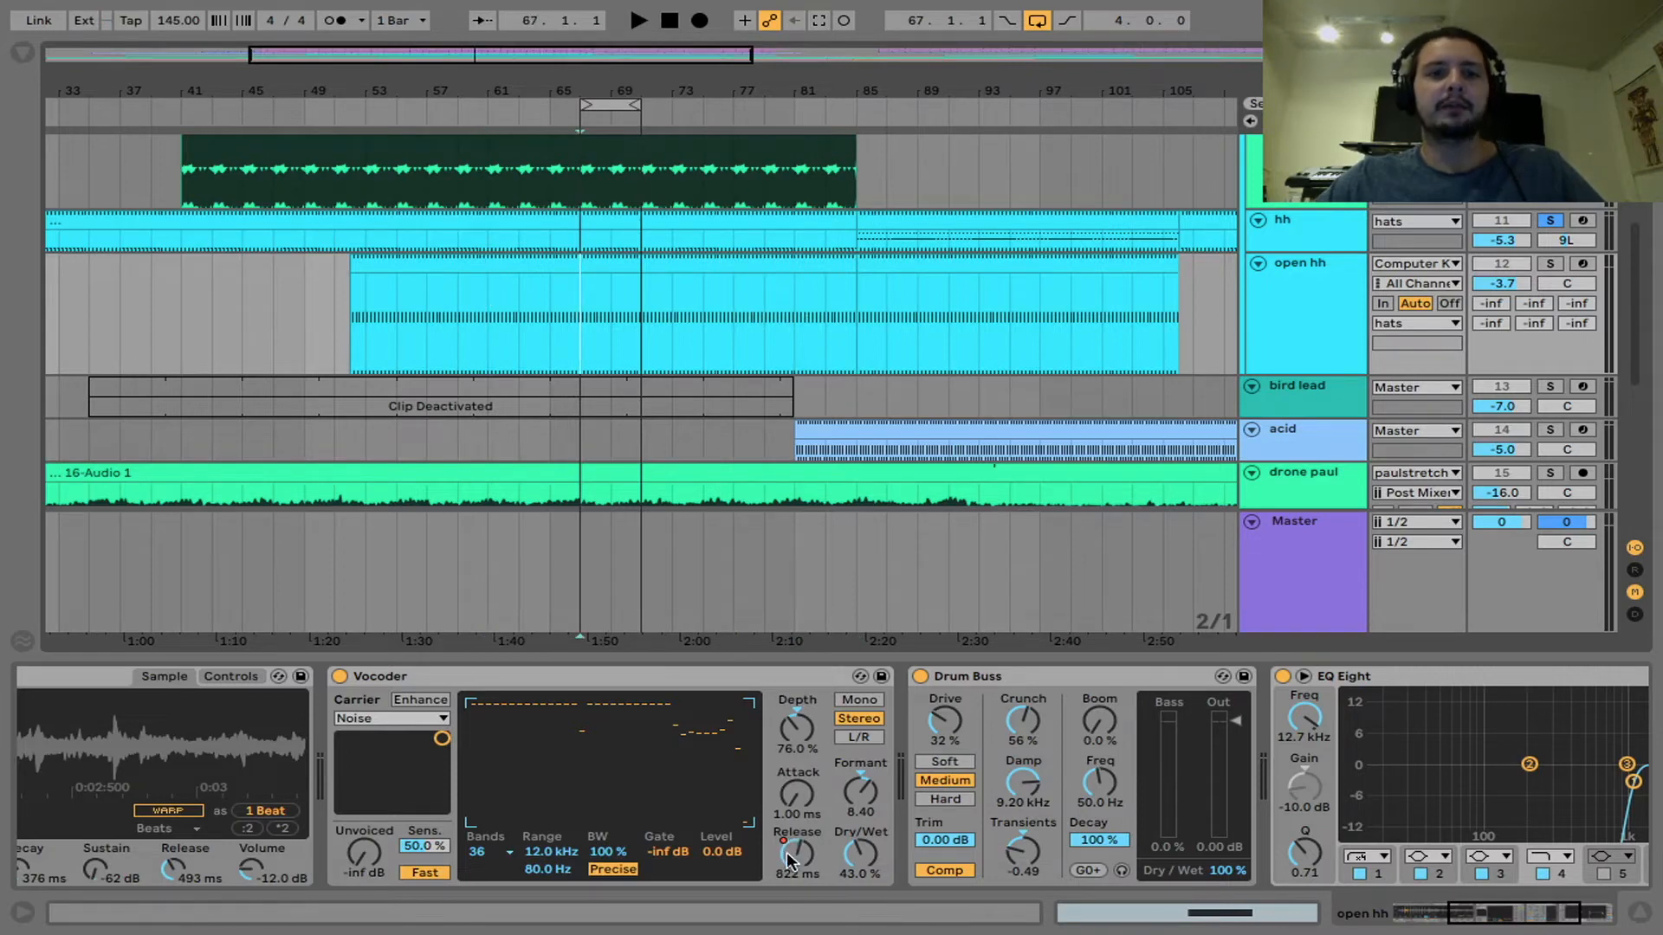
{"action": "key", "text": "space"}
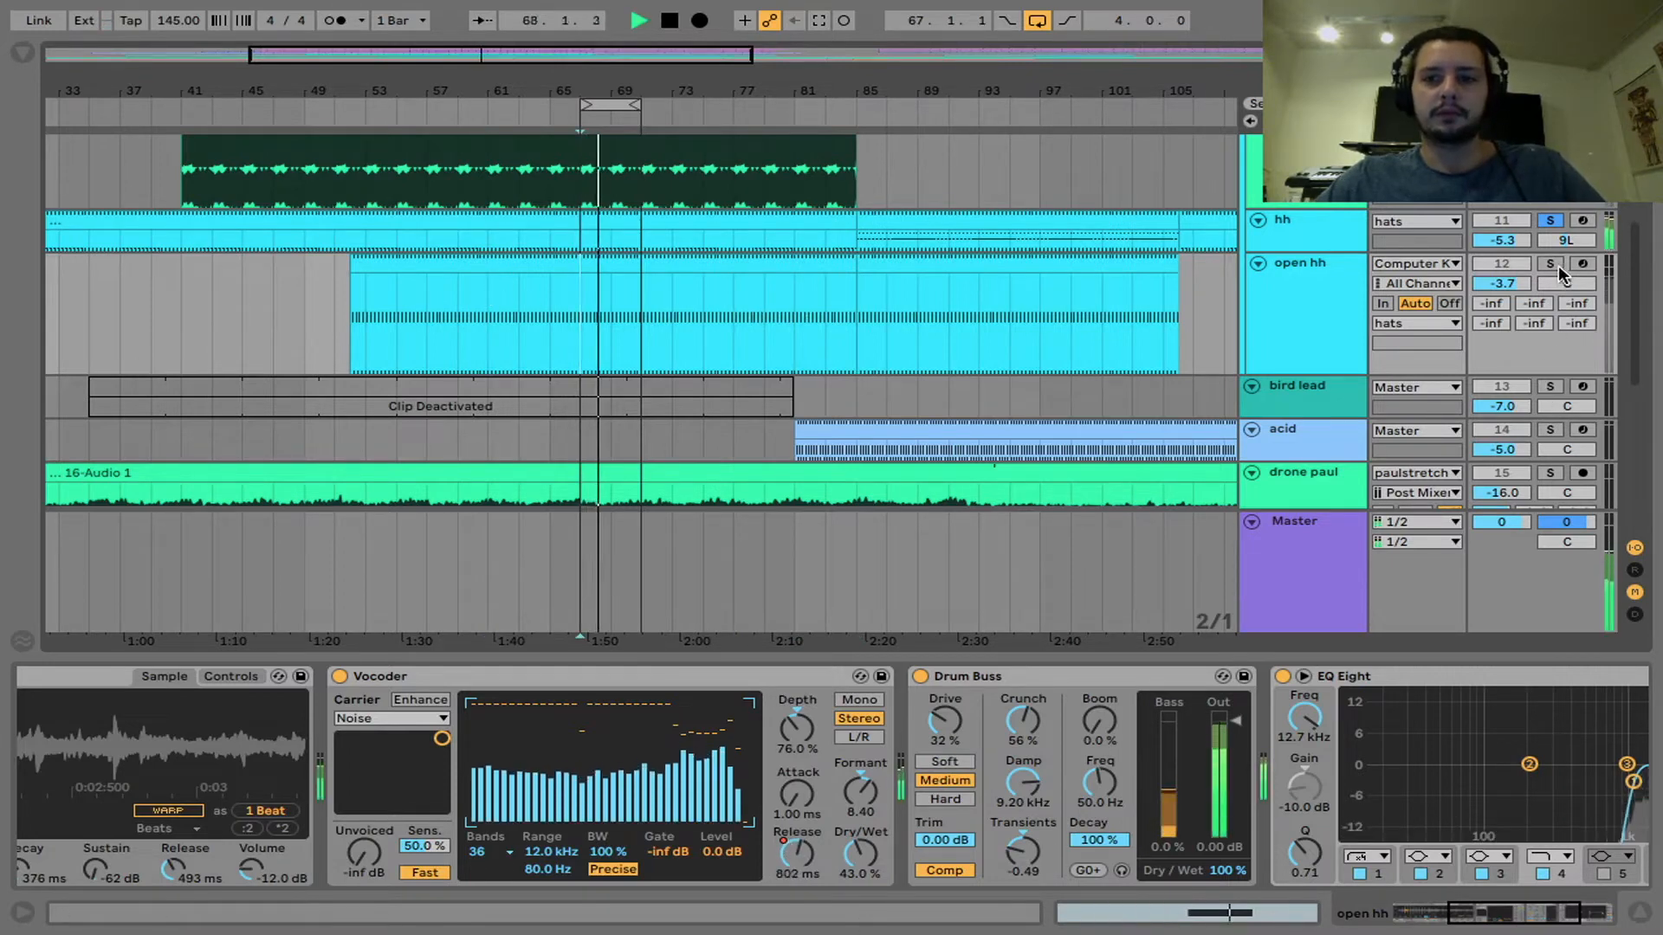
{"action": "left_click", "coordinate": [1550, 263]}
{"action": "key", "text": "space"}
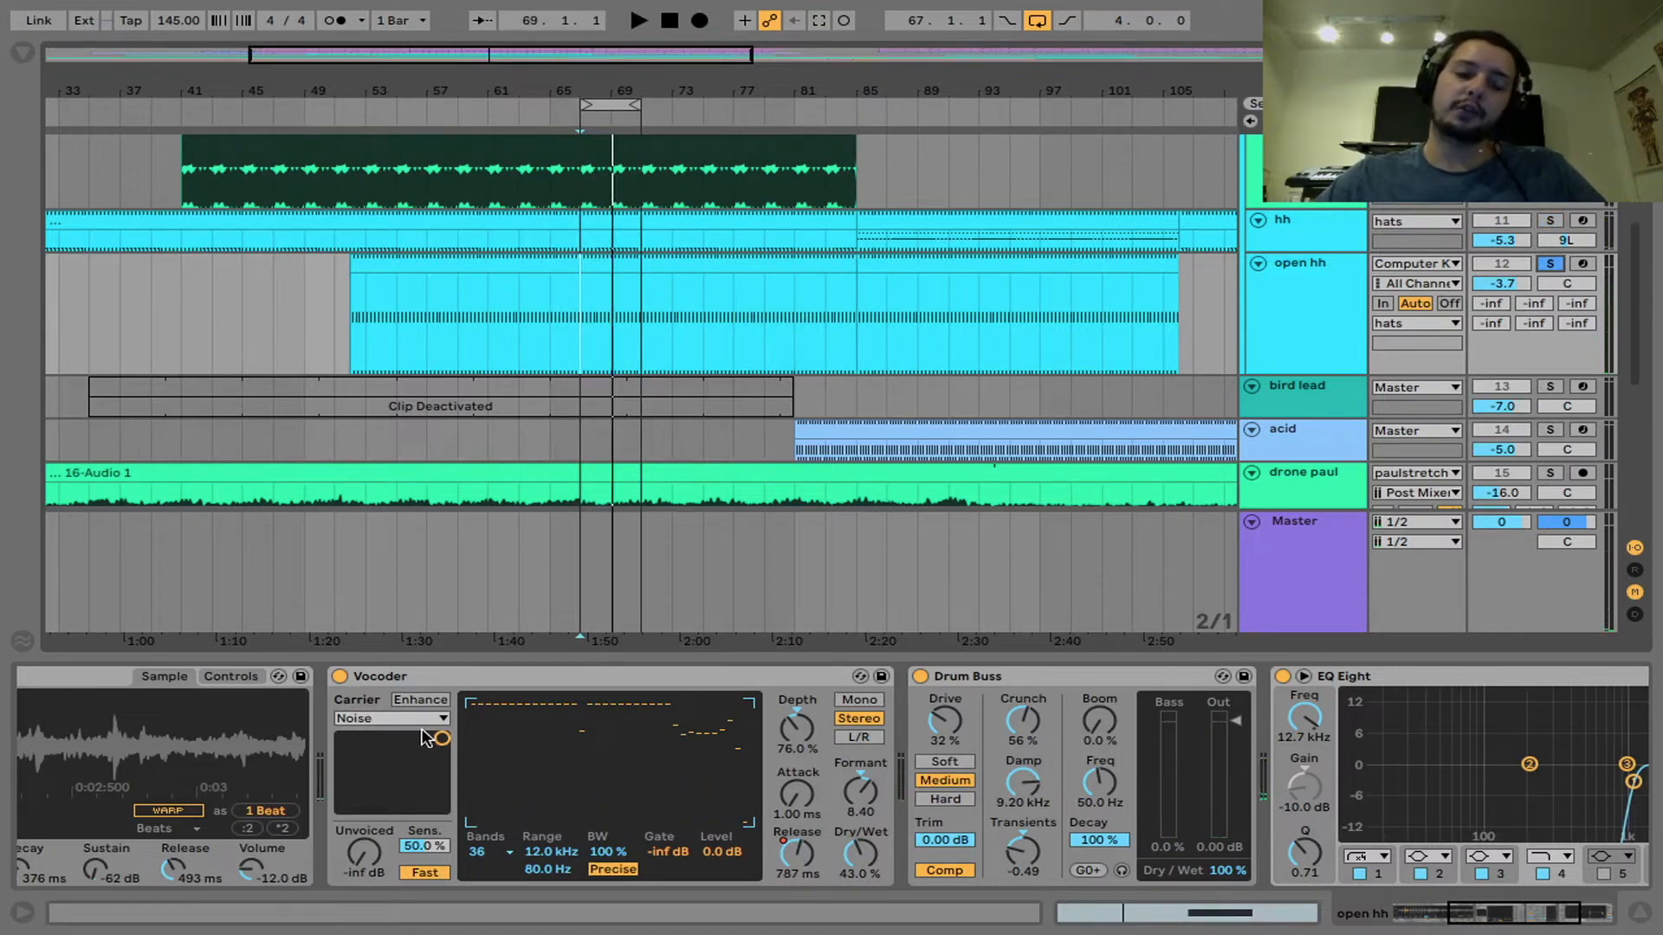
Step: Review the open hh track's devices from the dierenhotel sample through Vocoder and Drum Buss to EQ Eight
{"action": "scroll", "coordinate": [425, 736], "scroll_direction": "left", "scroll_amount": 5}
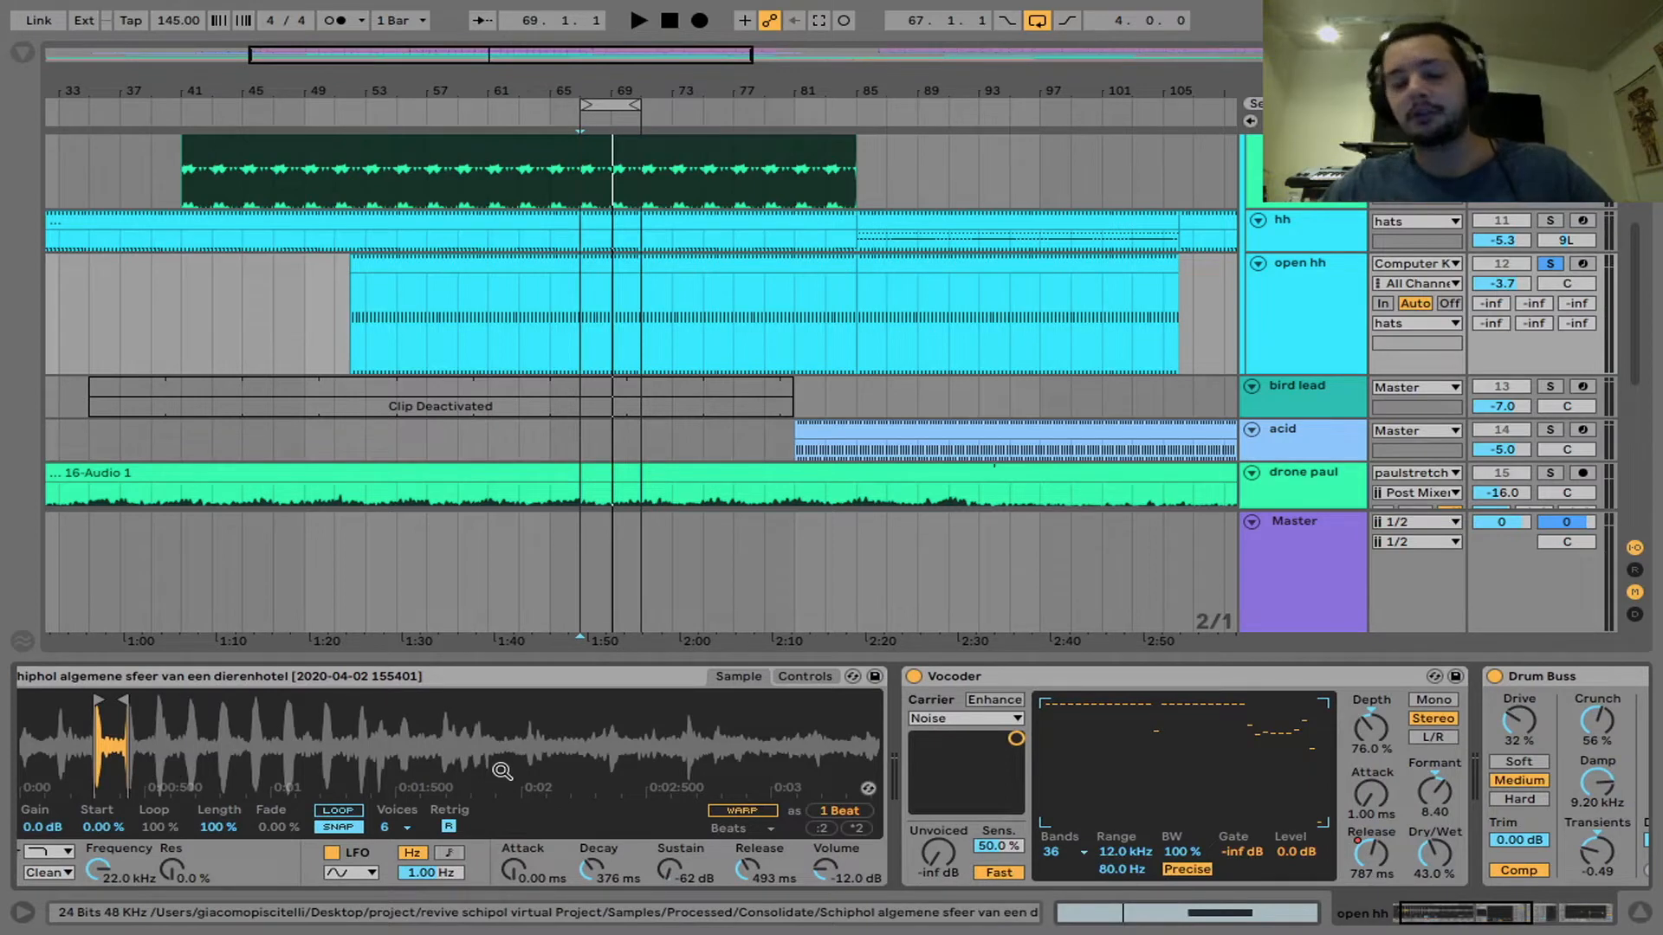
{"action": "scroll", "coordinate": [503, 771], "scroll_direction": "right", "scroll_amount": 5}
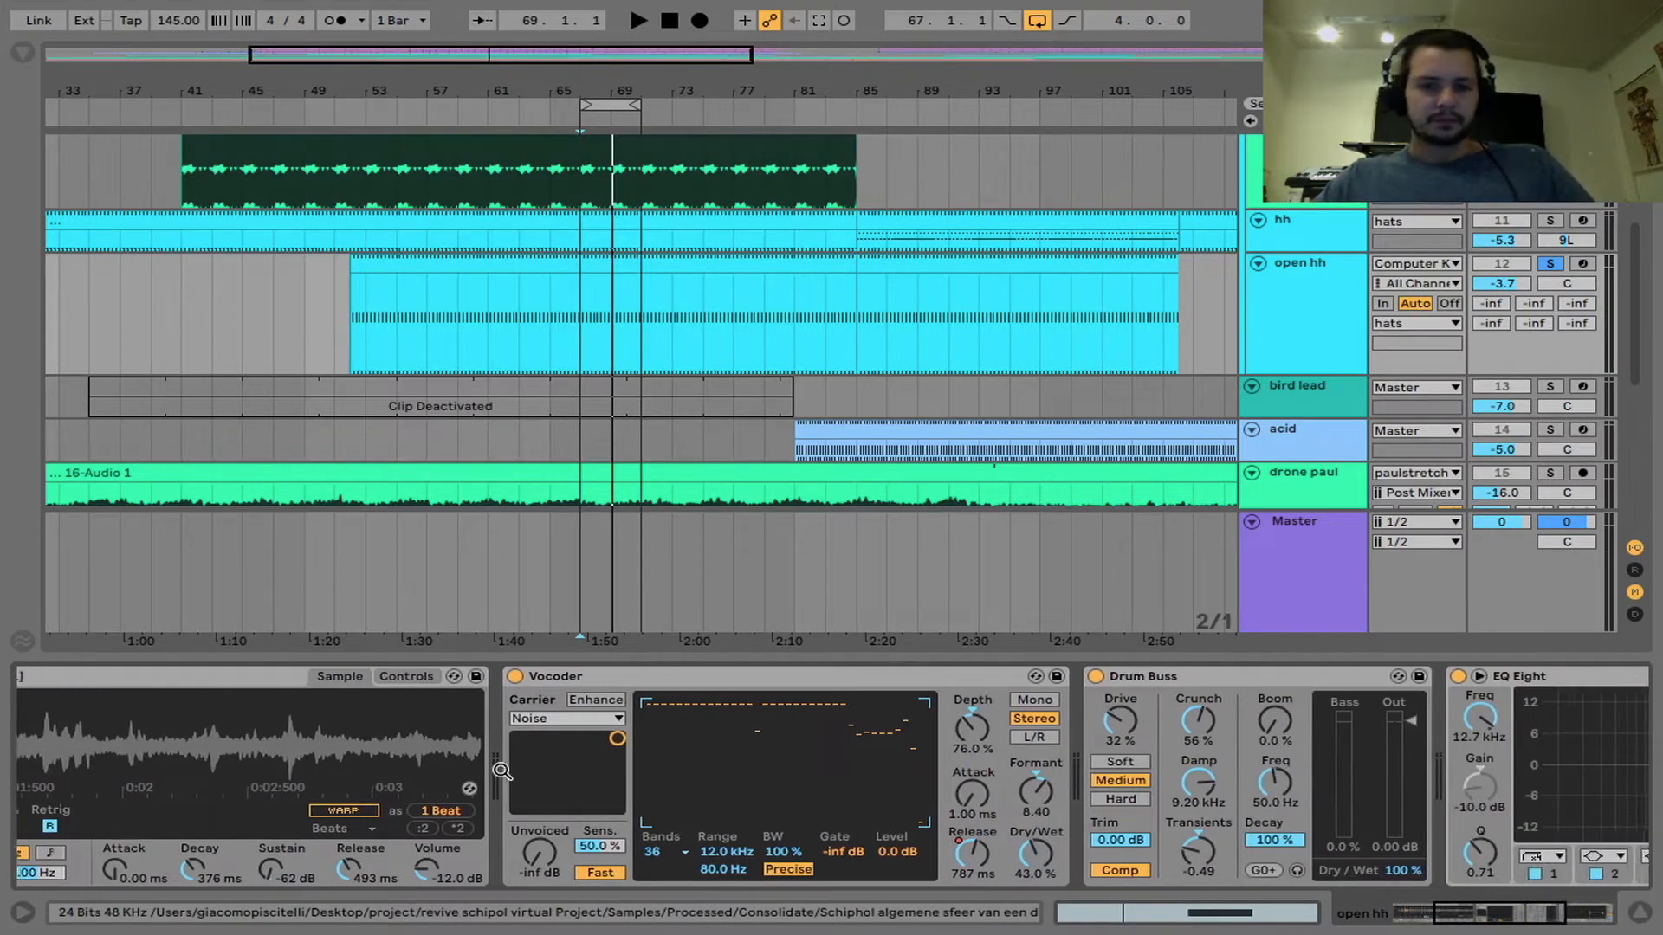
{"action": "scroll", "coordinate": [502, 771], "scroll_direction": "right", "scroll_amount": 2}
{"action": "scroll", "coordinate": [743, 763], "scroll_direction": "right", "scroll_amount": 1}
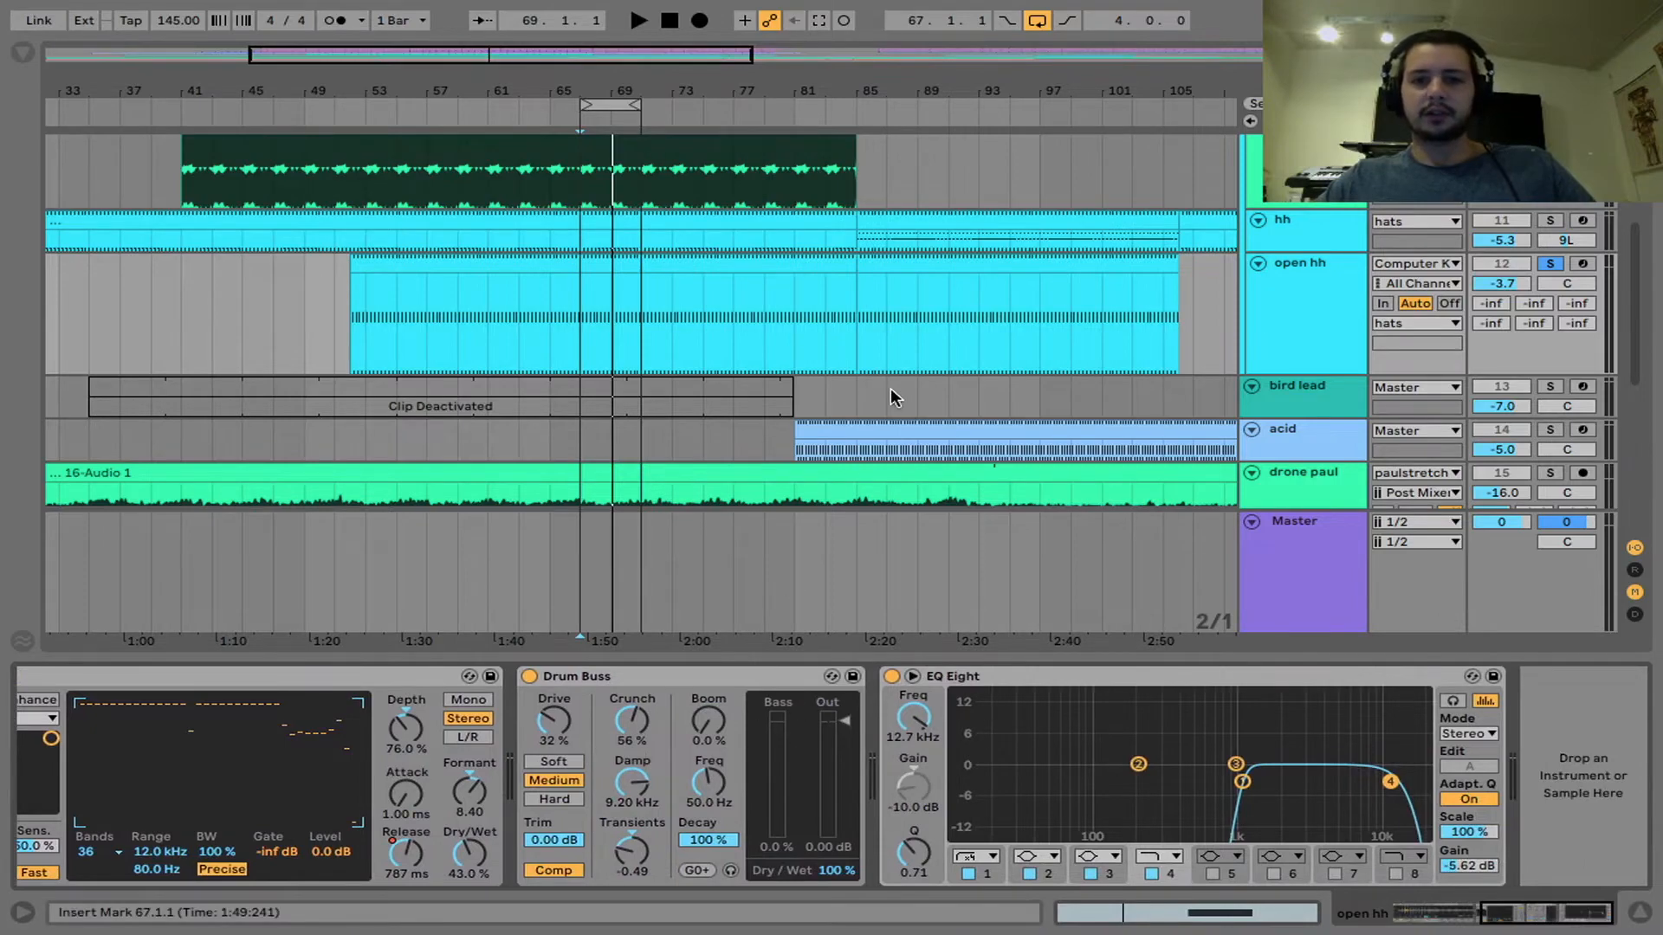
Step: Arm the bird lead track for recording and zoom in on the sample waveform in its sampler
{"action": "scroll", "coordinate": [890, 388], "scroll_direction": "down", "scroll_amount": 2}
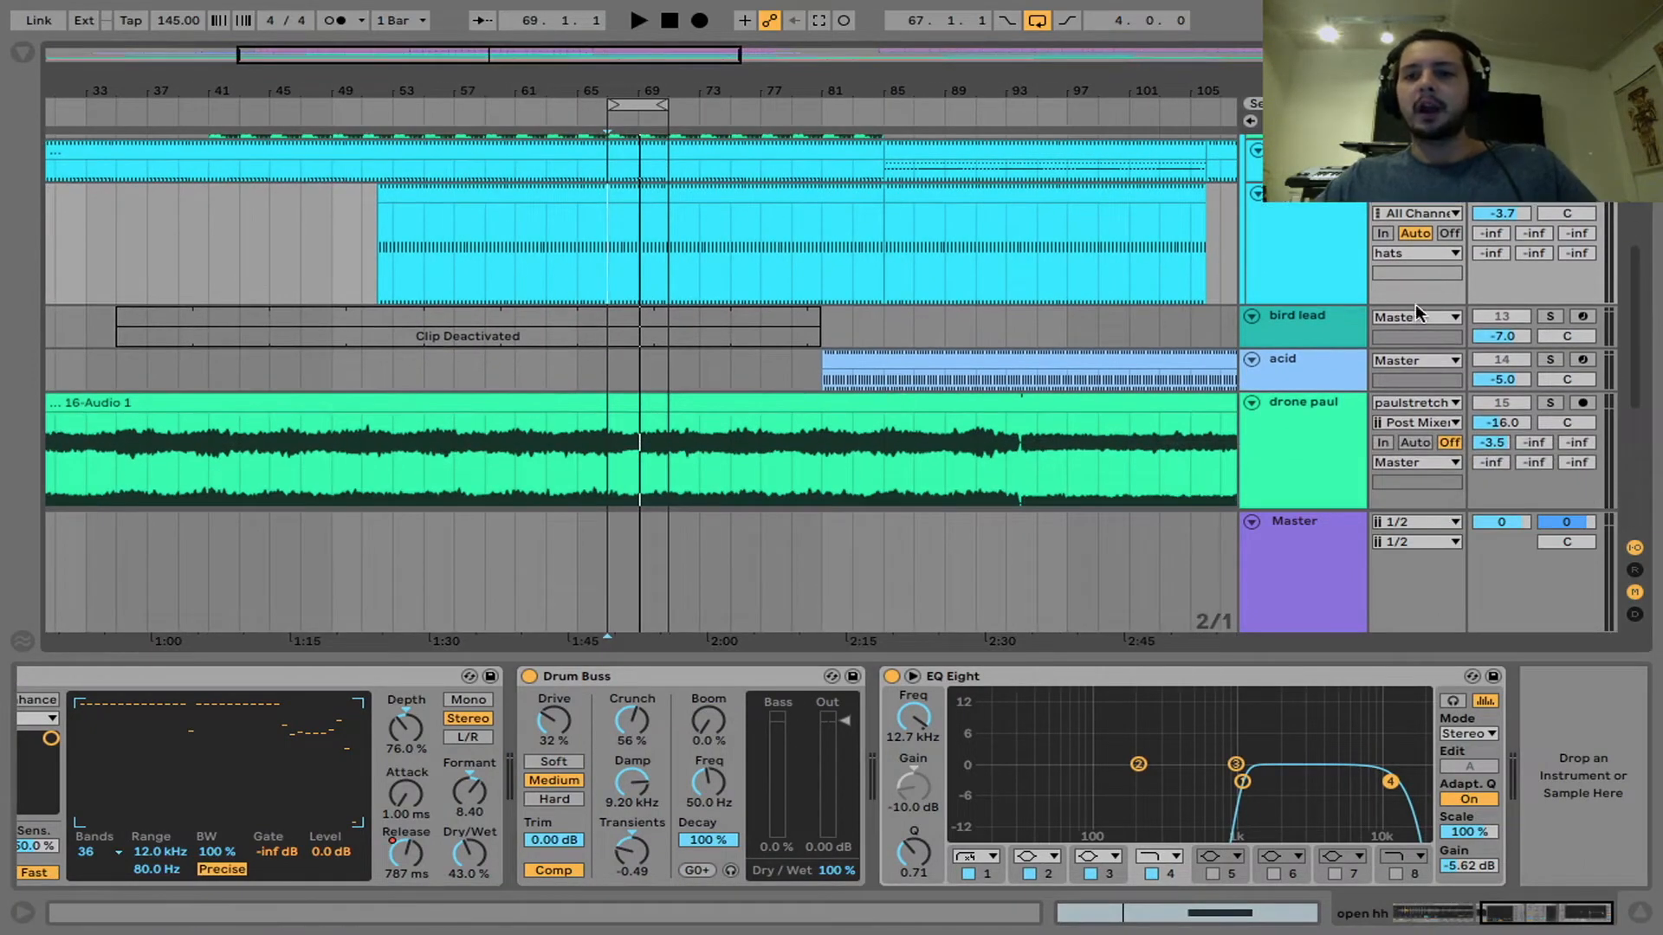
{"action": "left_click", "coordinate": [1324, 331]}
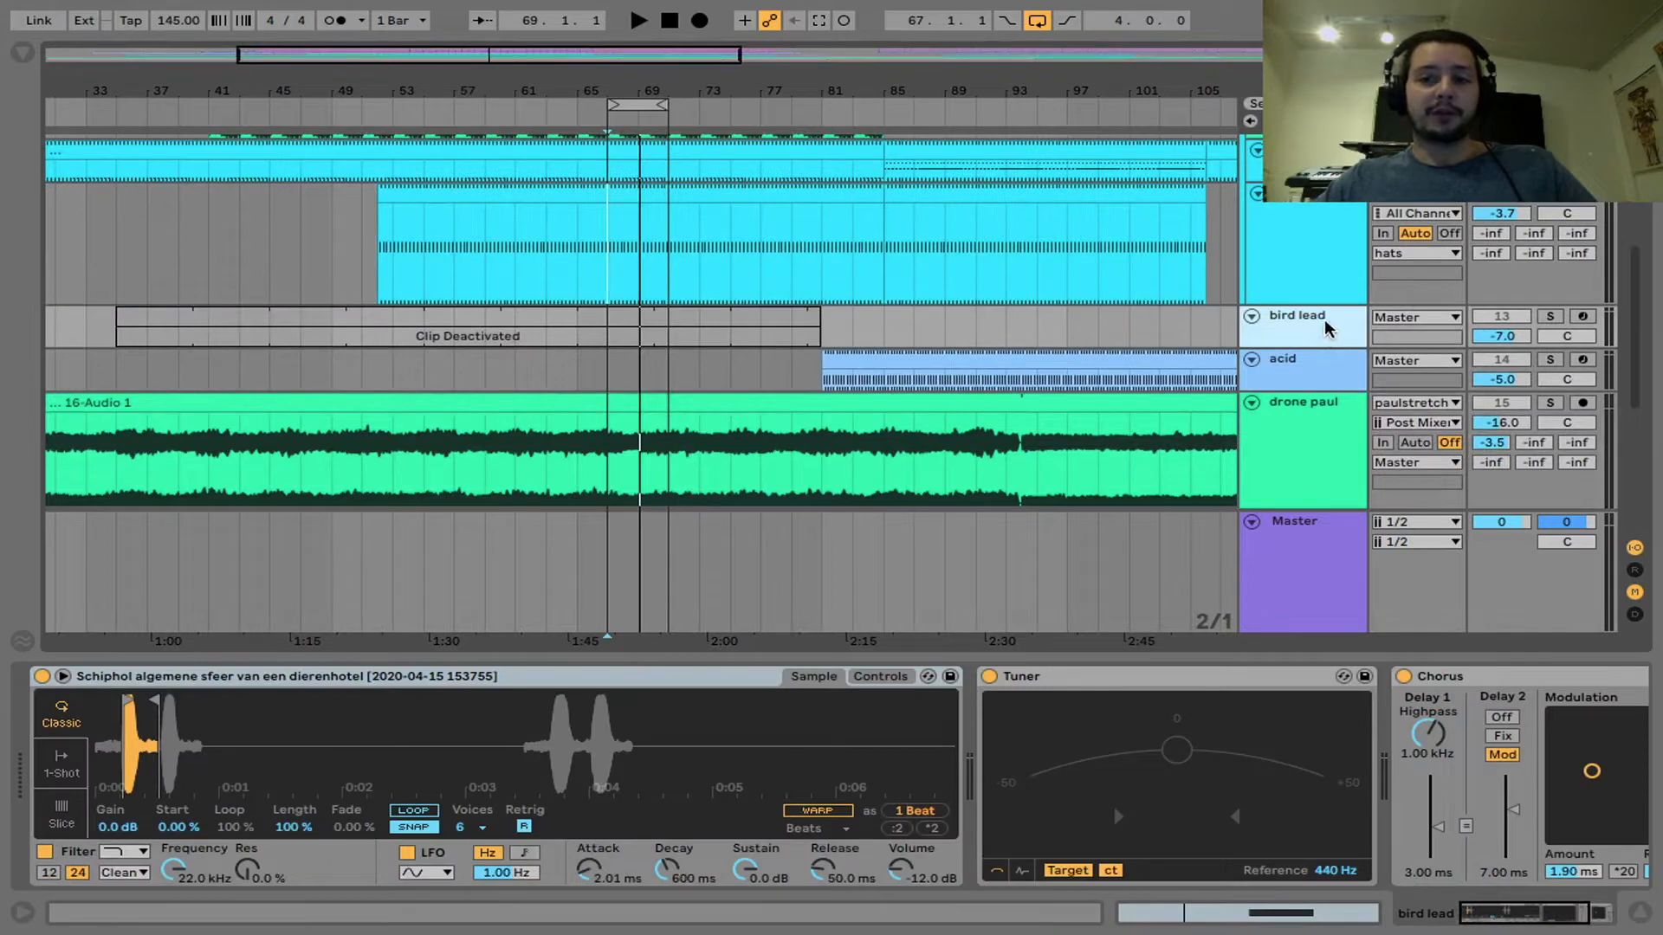
{"action": "left_click", "coordinate": [1582, 318]}
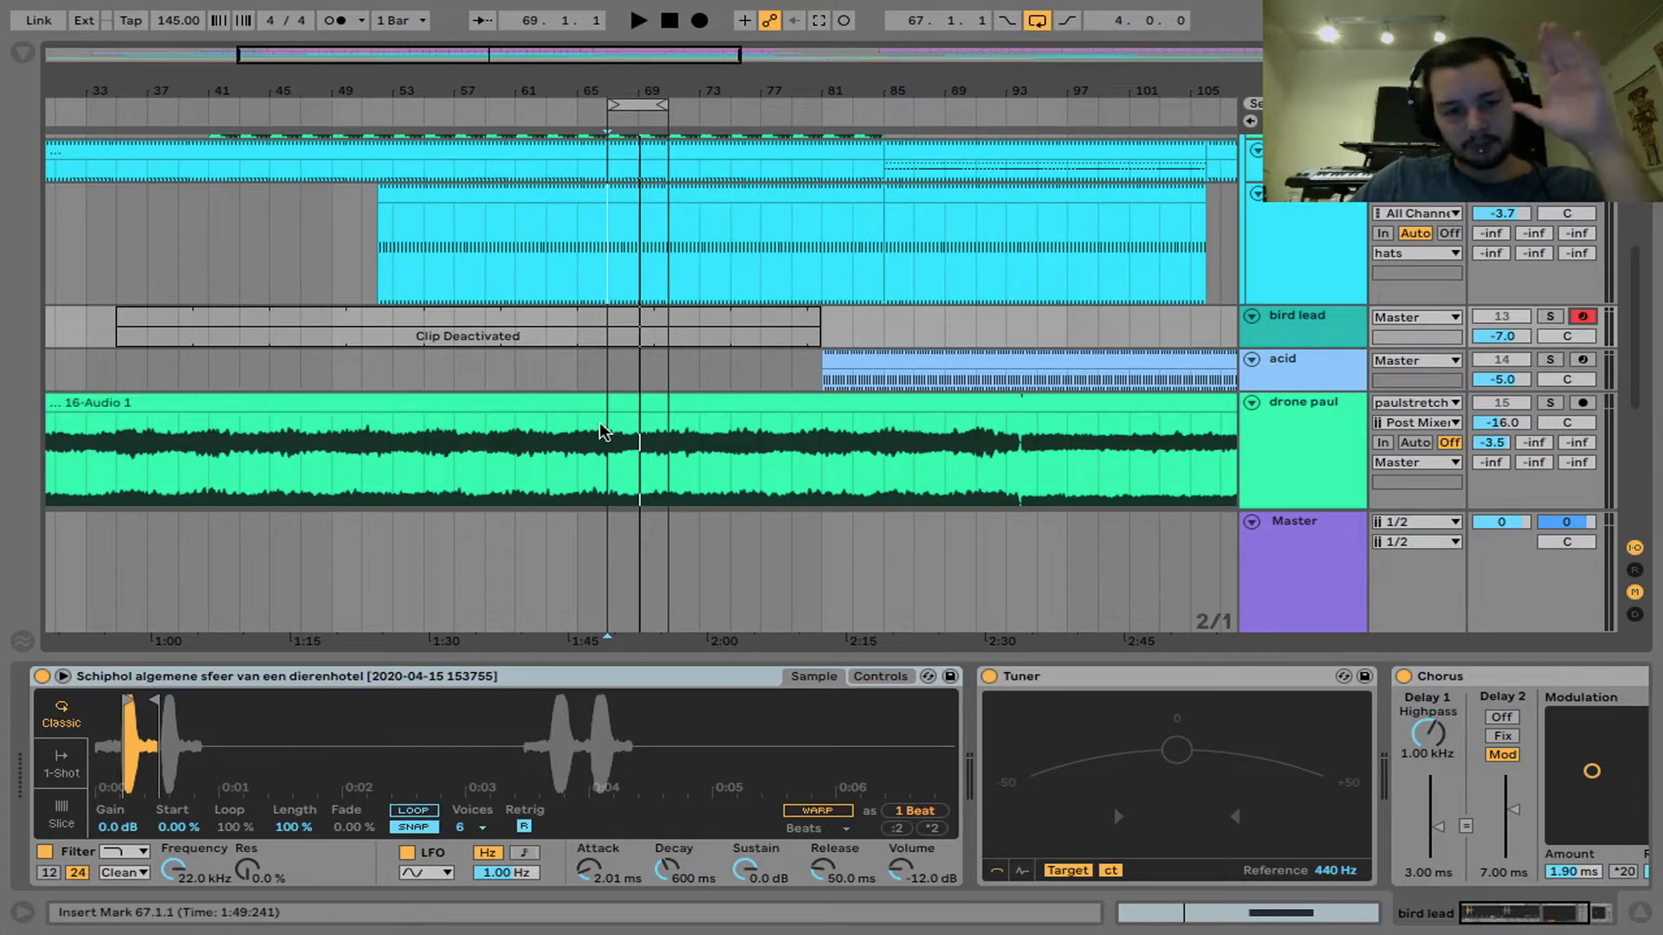
{"action": "mouse_move", "coordinate": [123, 737]}
{"action": "left_mouse_down"}
{"action": "mouse_move", "coordinate": [123, 853]}
{"action": "mouse_move", "coordinate": [281, 847]}
{"action": "mouse_move", "coordinate": [139, 737]}
{"action": "left_mouse_up"}
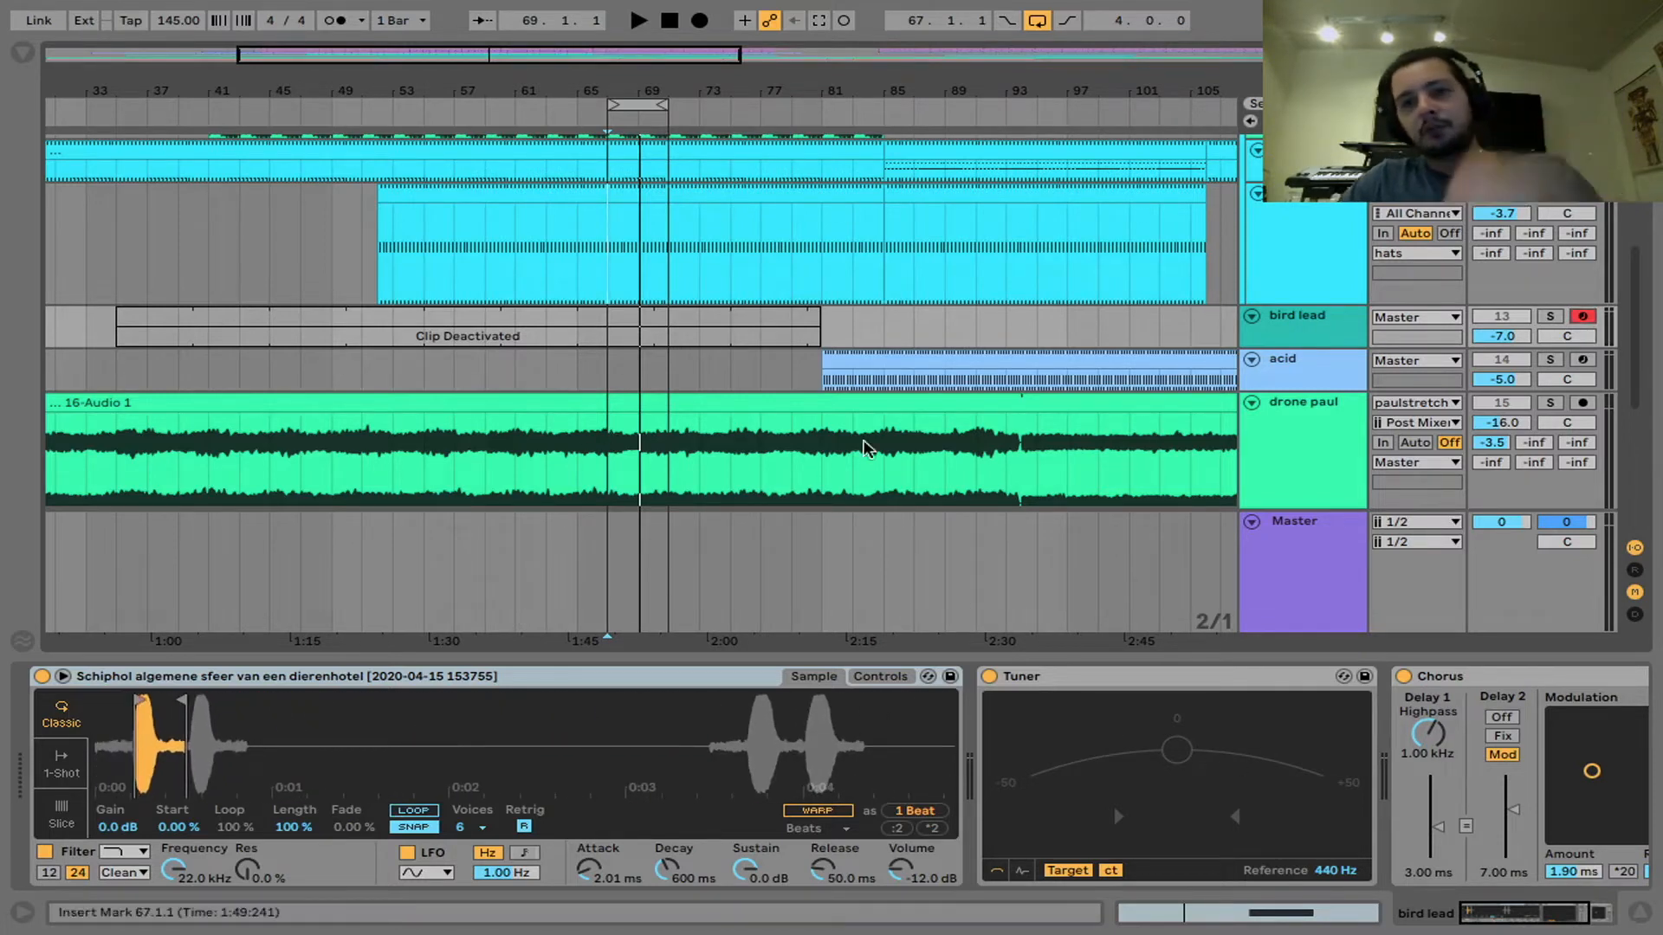
Step: Solo the bird lead track and audition its sample with notes in different octaves before clearing the solo
{"action": "key", "text": "a"}
{"action": "key", "text": "z"}
{"action": "key", "text": "a"}
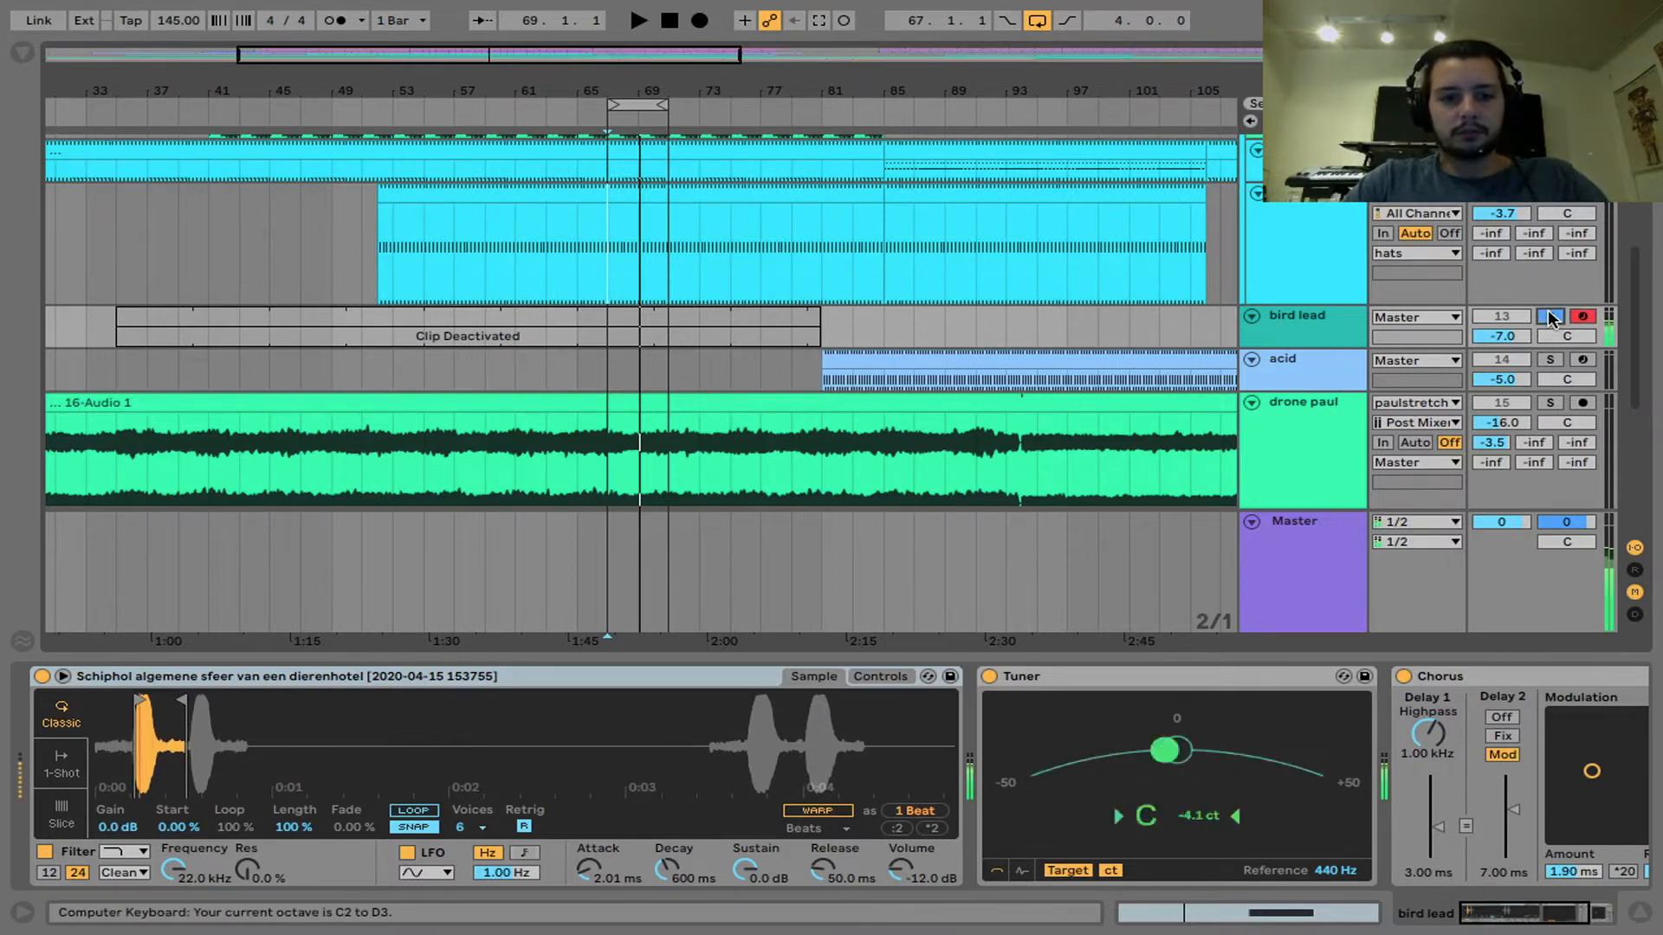
{"action": "key", "text": "h"}
{"action": "key", "text": "d"}
{"action": "key", "text": "f"}
{"action": "key", "text": "h"}
{"action": "key", "text": "s"}
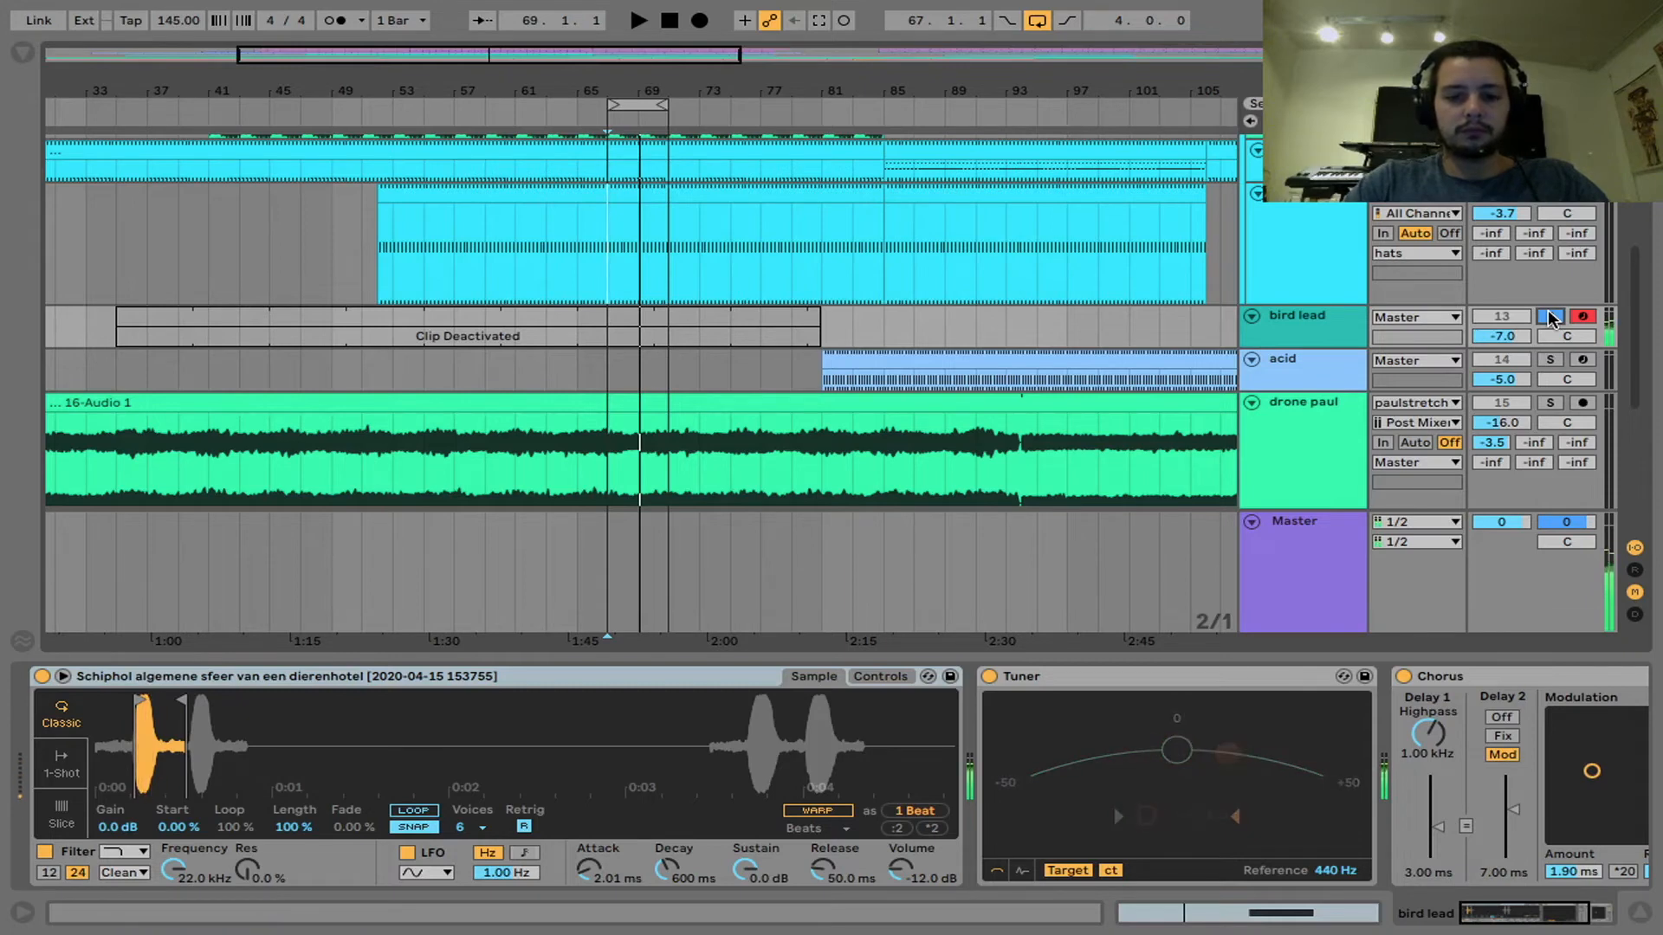
{"action": "key", "text": "x"}
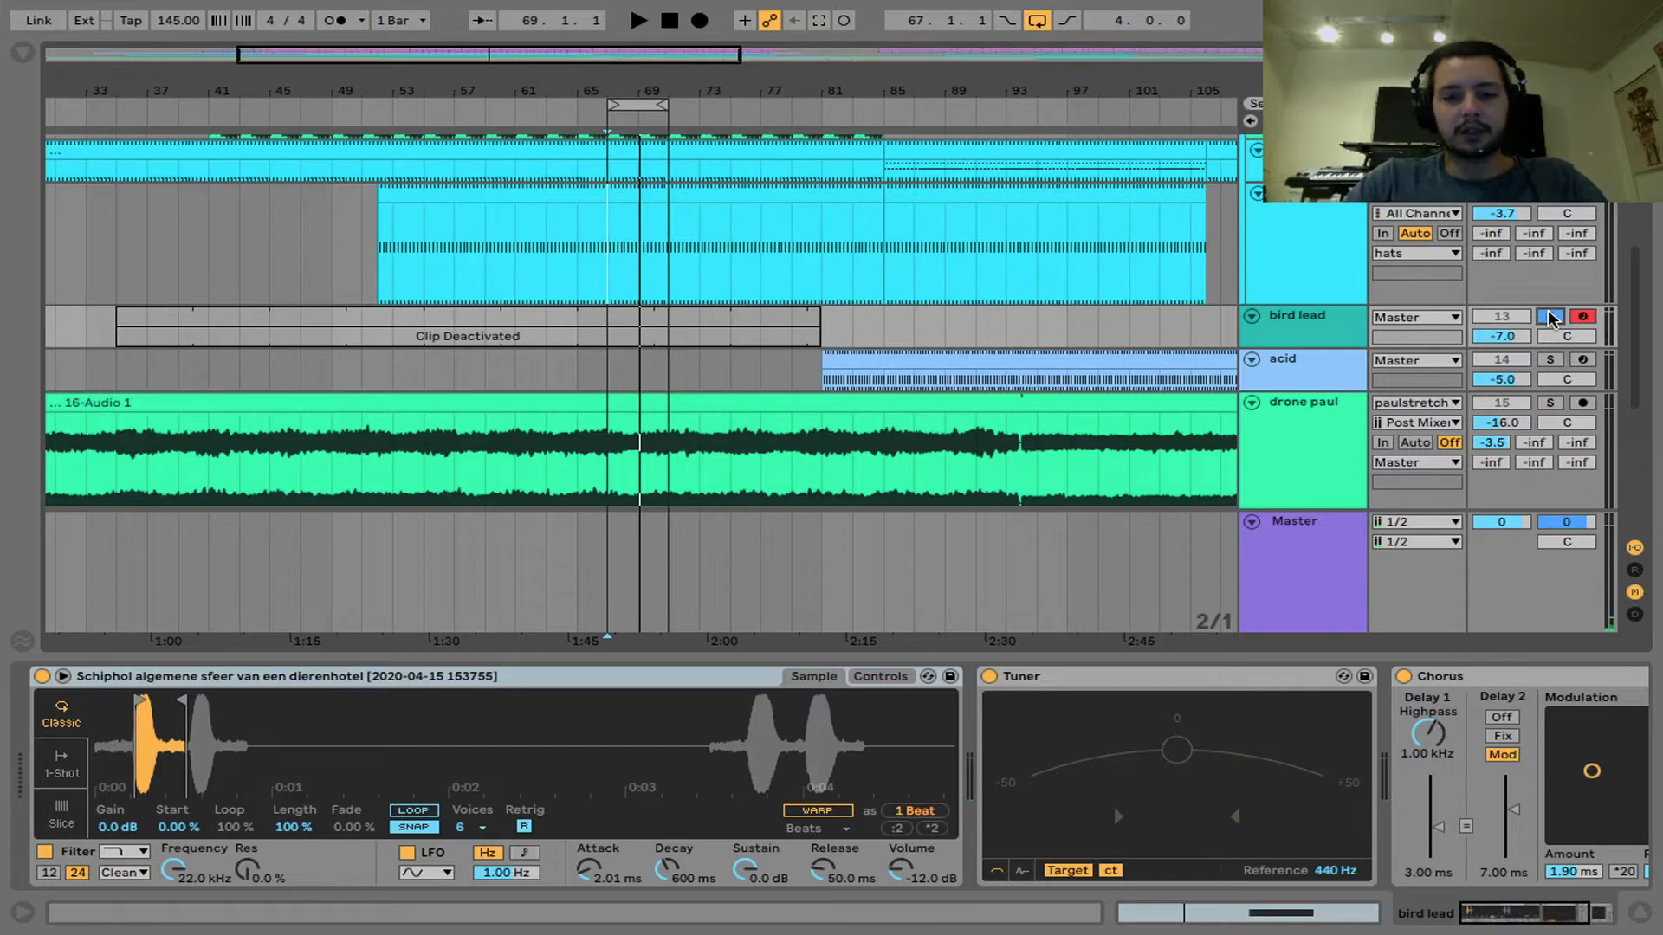
{"action": "key", "text": "z"}
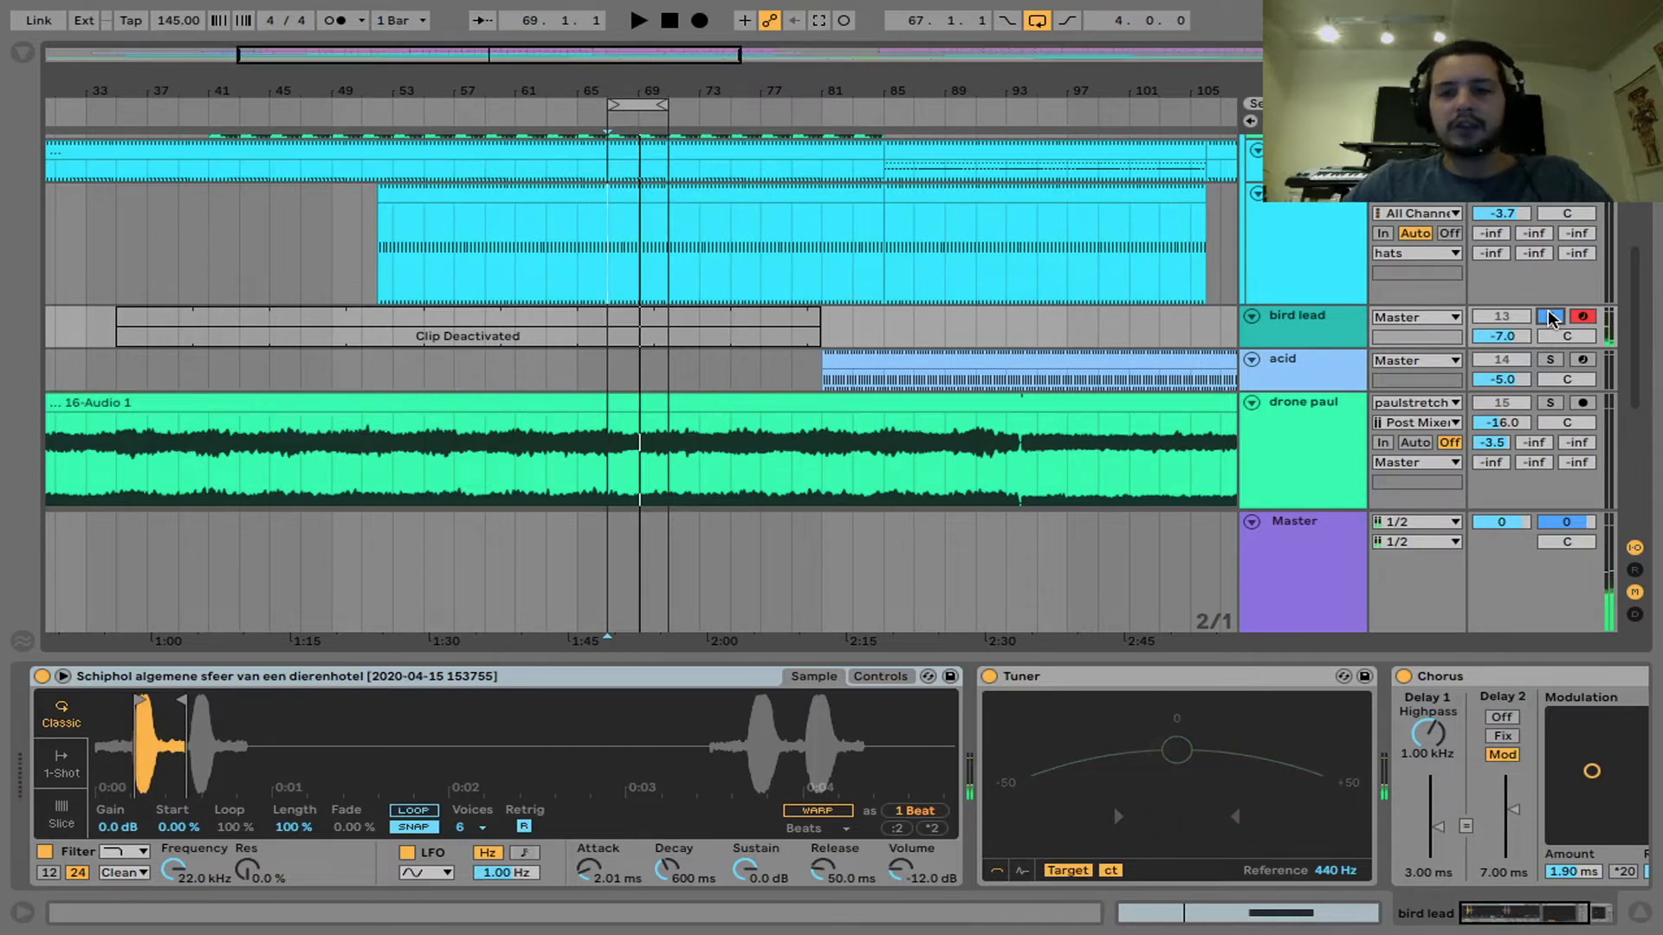
{"action": "left_click", "coordinate": [1550, 317]}
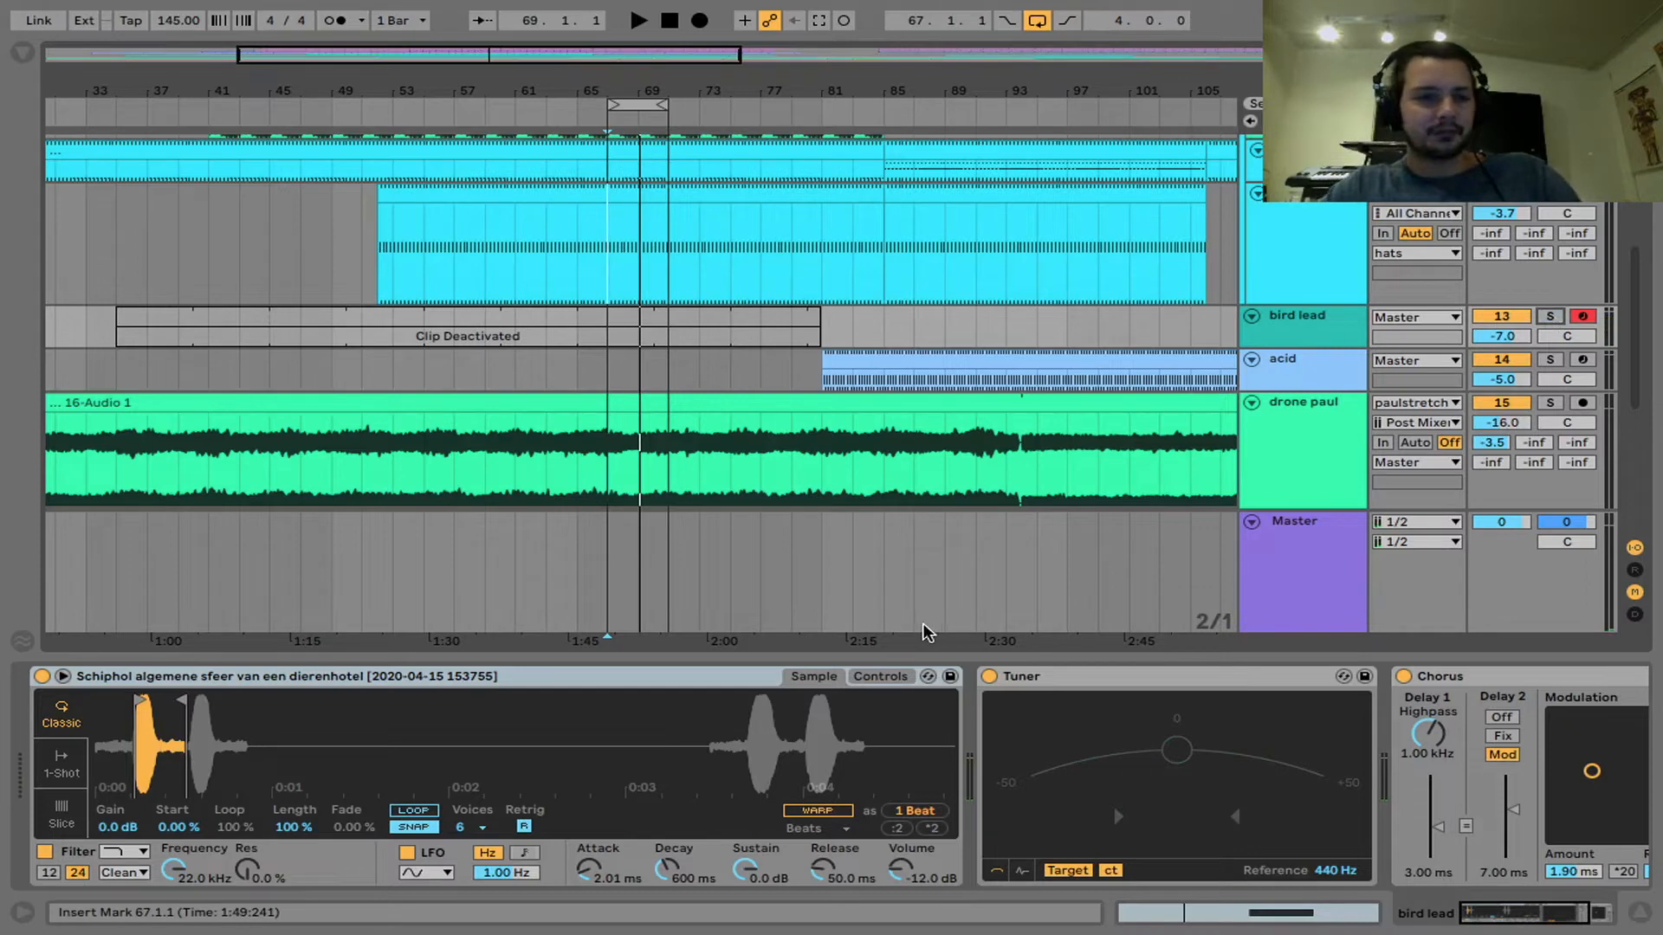
Step: Solo the acid track, play it from bar 101 and show the sample page of its Sampler
{"action": "scroll", "coordinate": [965, 387], "scroll_direction": "right", "scroll_amount": 5}
{"action": "scroll", "coordinate": [967, 394], "scroll_direction": "right", "scroll_amount": 1}
{"action": "scroll", "coordinate": [965, 387], "scroll_direction": "down", "scroll_amount": 5}
{"action": "scroll", "coordinate": [965, 387], "scroll_direction": "right", "scroll_amount": 2}
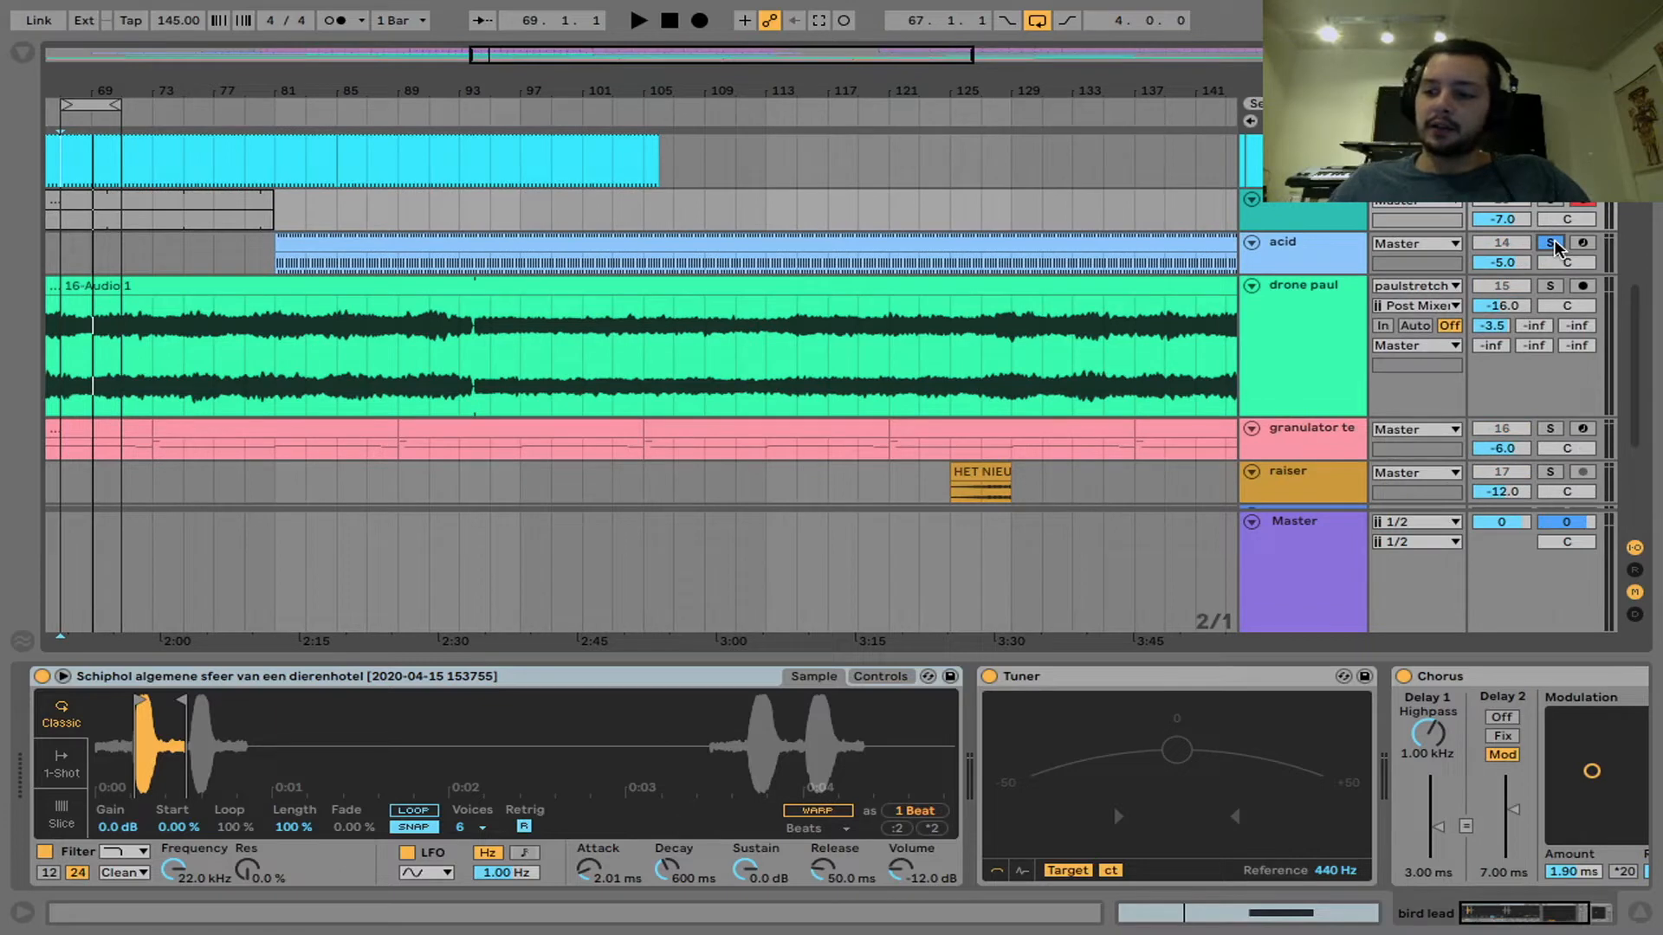
{"action": "left_click", "coordinate": [578, 261]}
{"action": "key", "text": "space"}
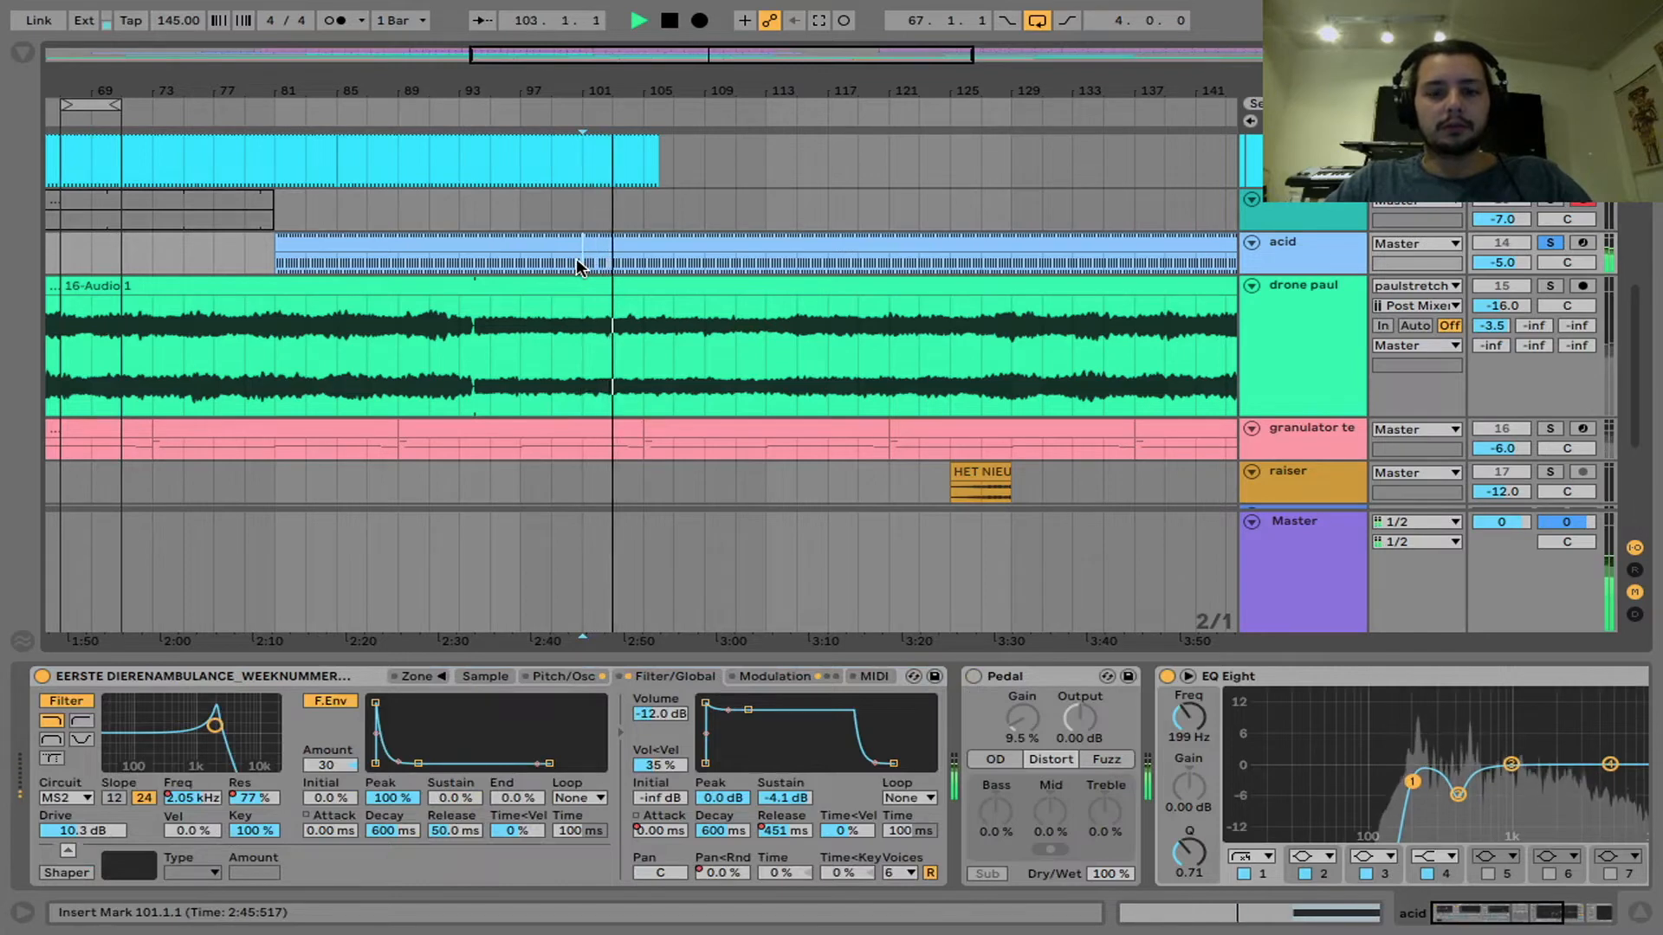
{"action": "key", "text": "space"}
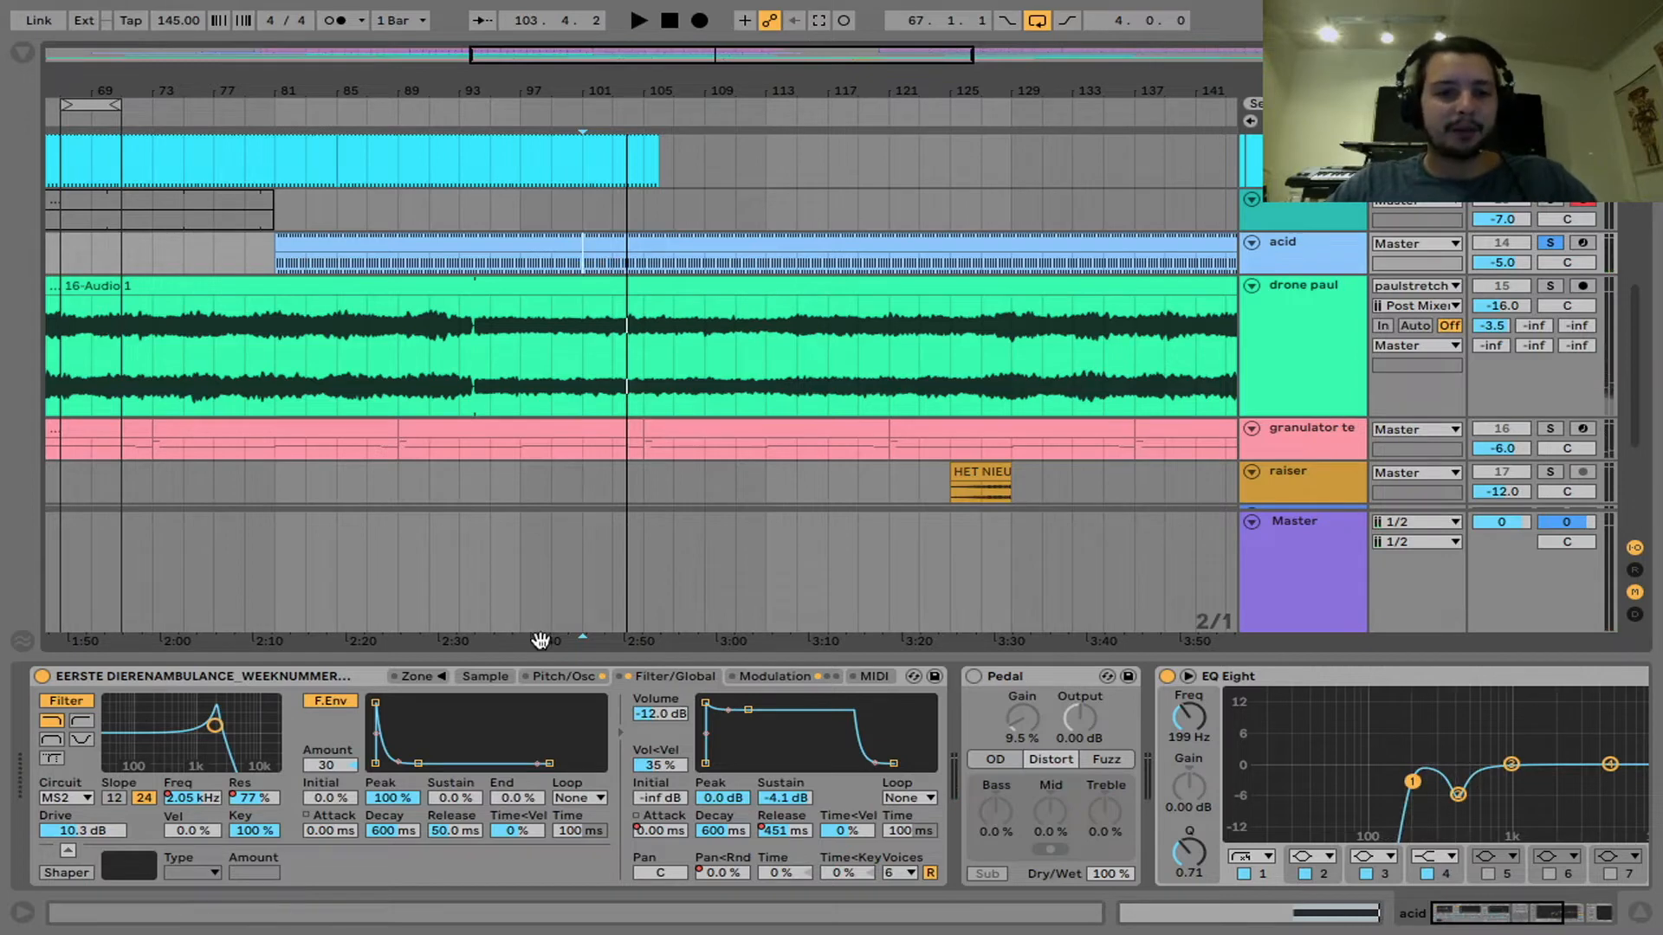
{"action": "left_click", "coordinate": [491, 679]}
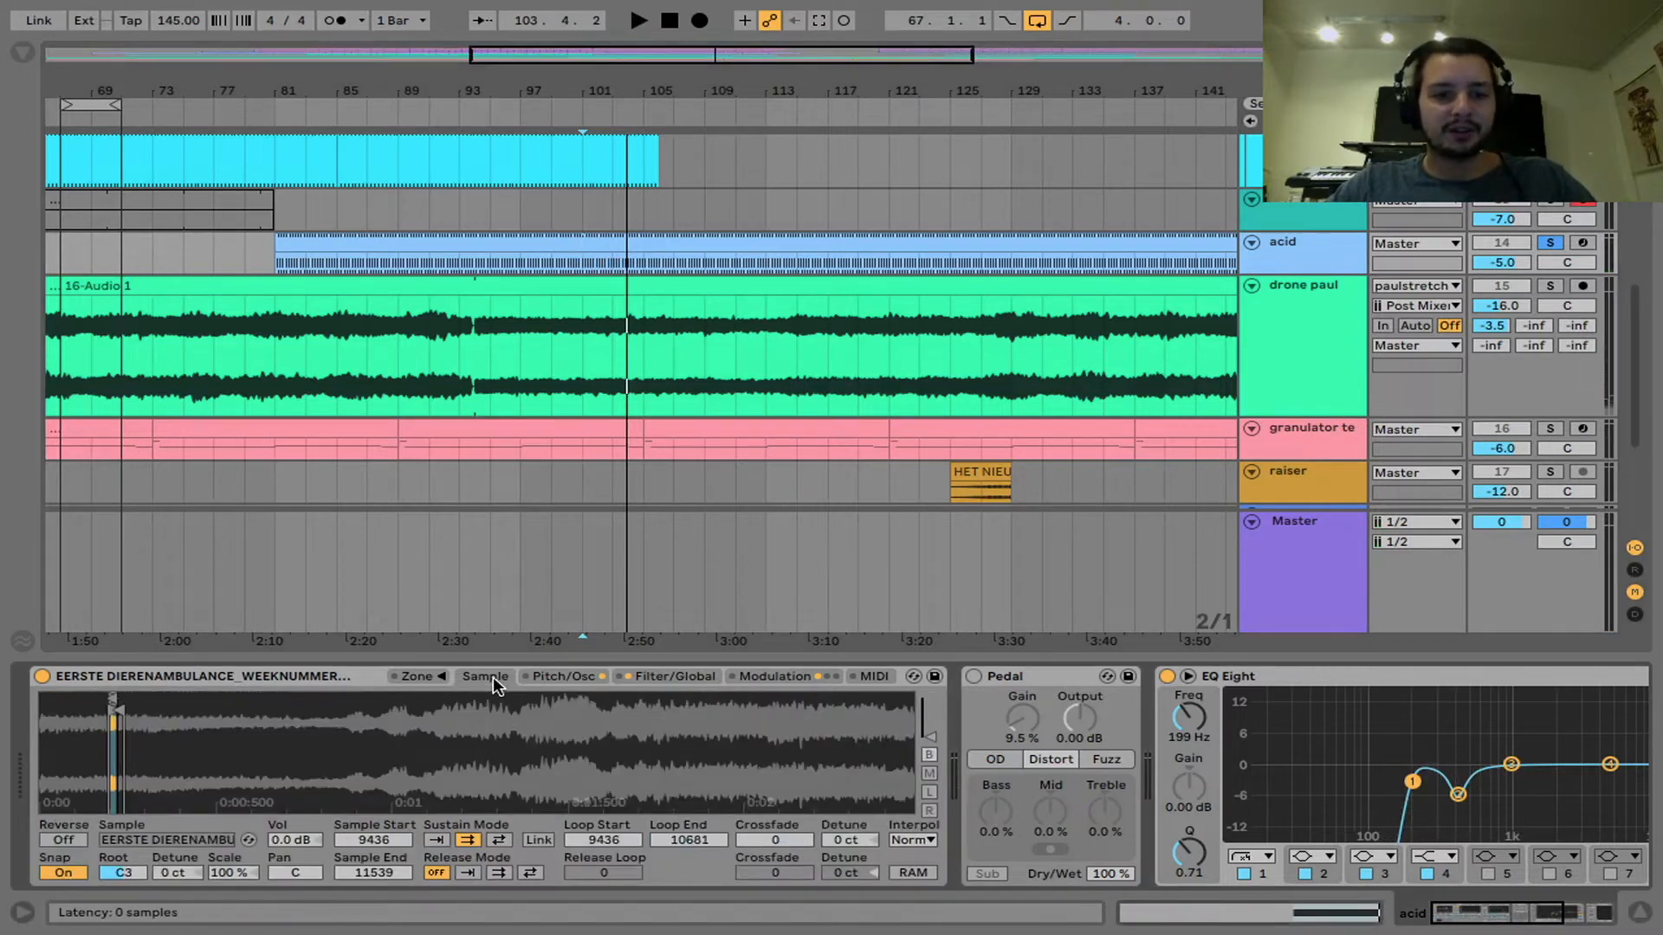
Step: Show the Pitch/Osc page of the acid track's Sampler and compare playback with the FM oscillator switched off and on
{"action": "left_click", "coordinate": [573, 679]}
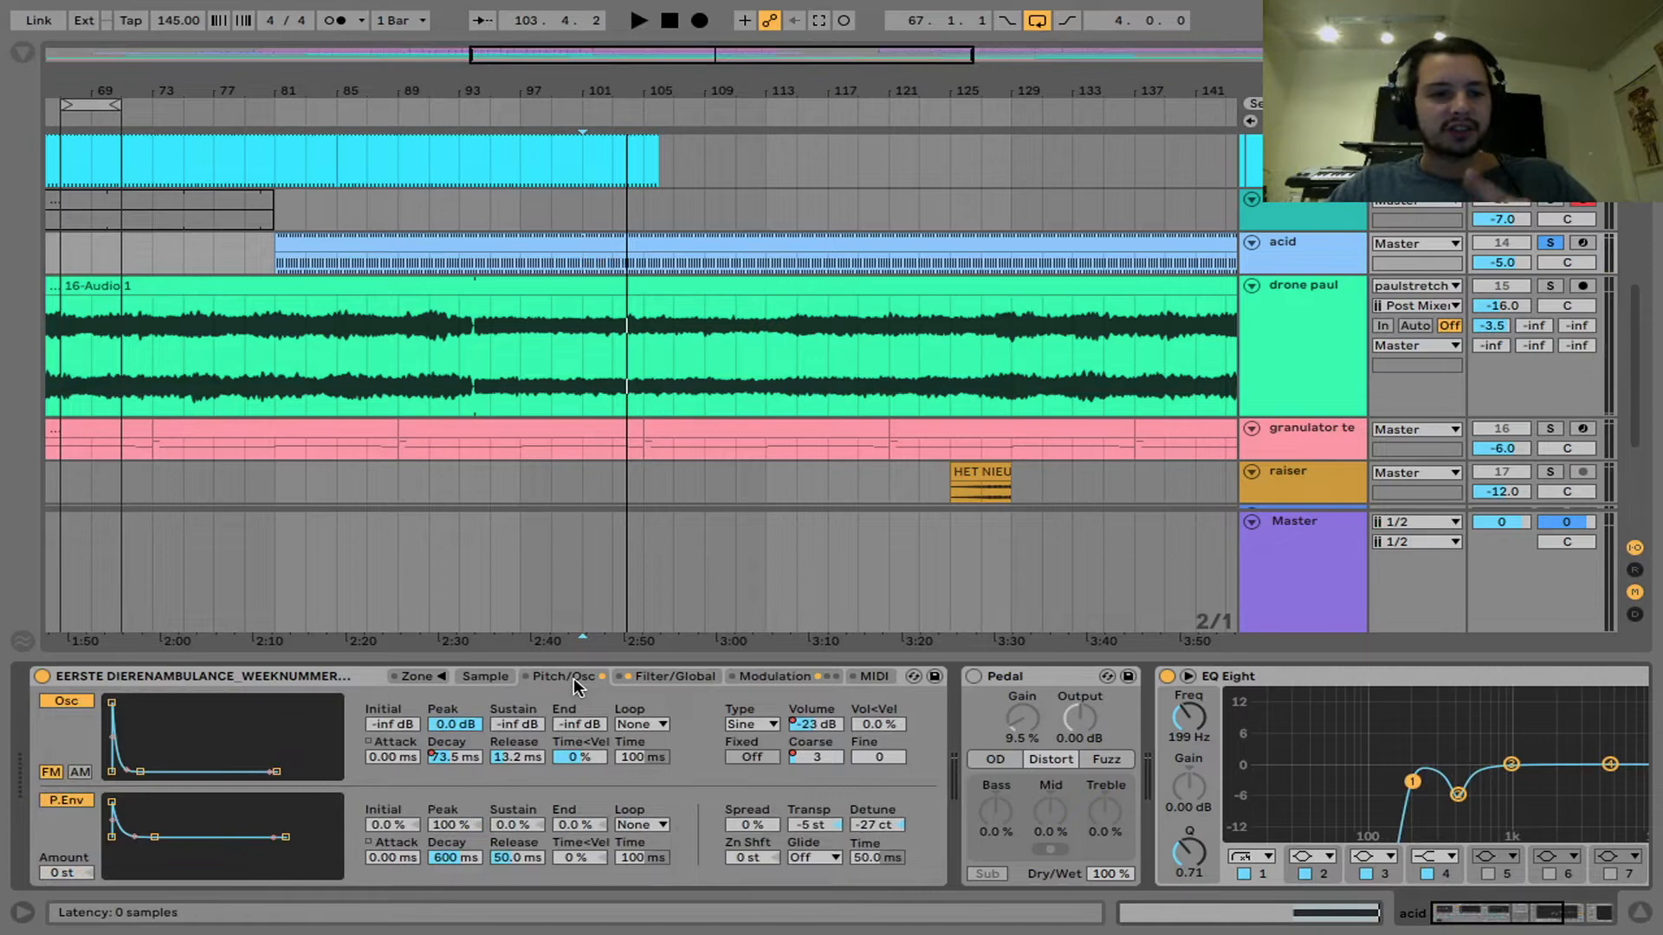
{"action": "left_click", "coordinate": [67, 700]}
{"action": "key", "text": "space"}
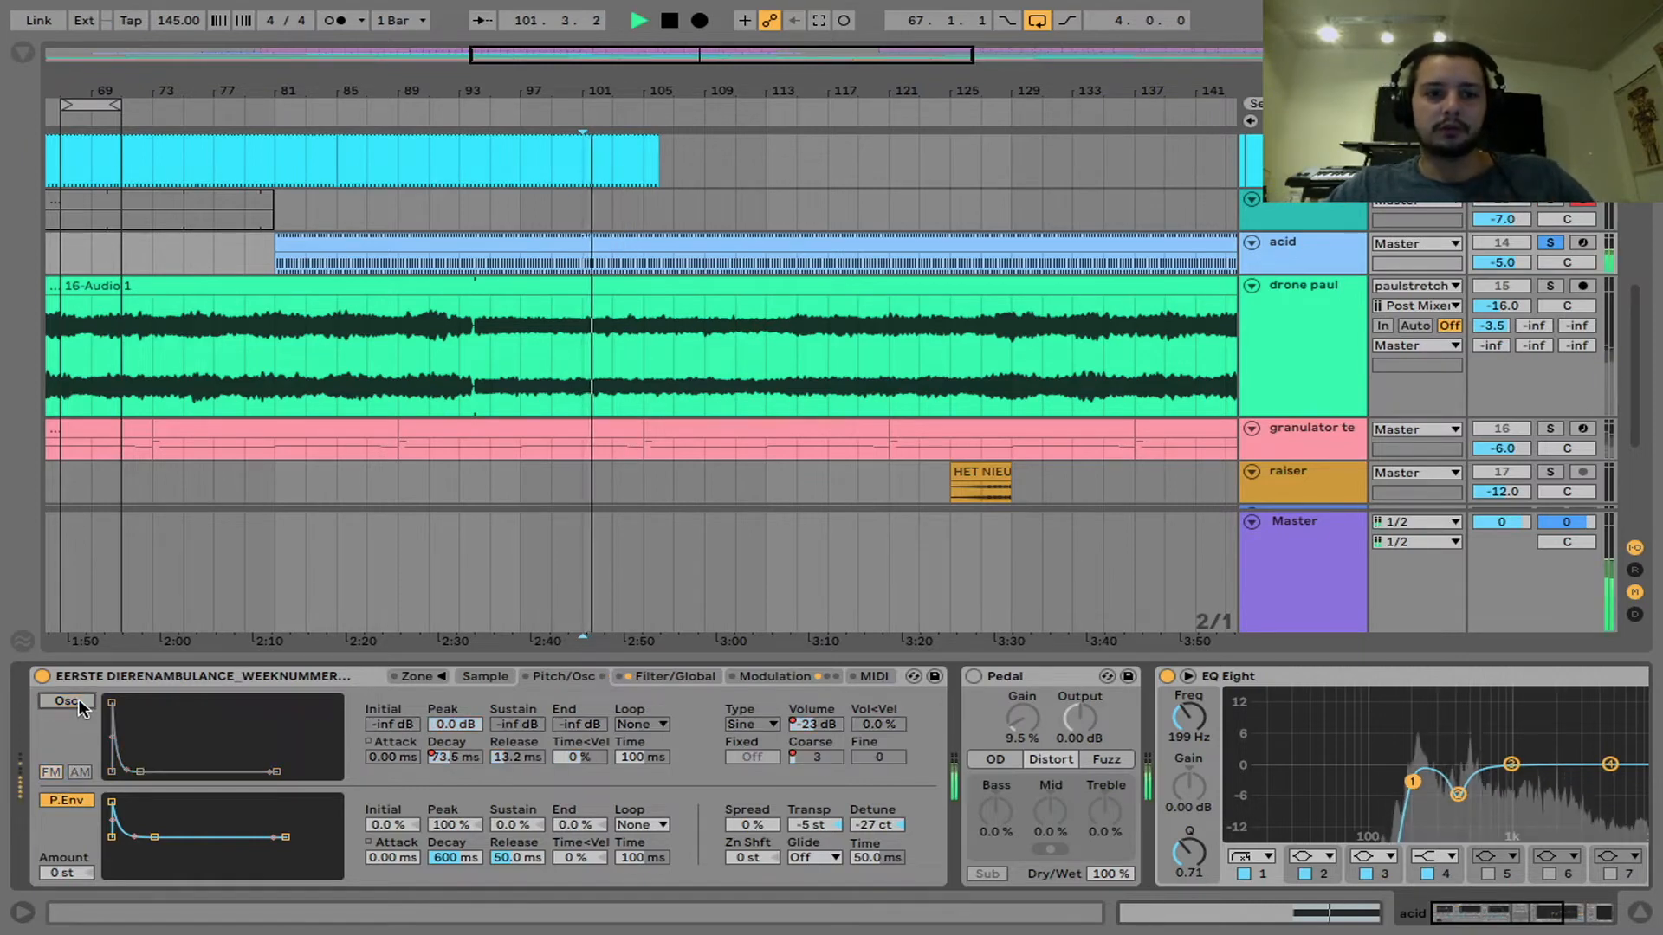
{"action": "left_click", "coordinate": [77, 699]}
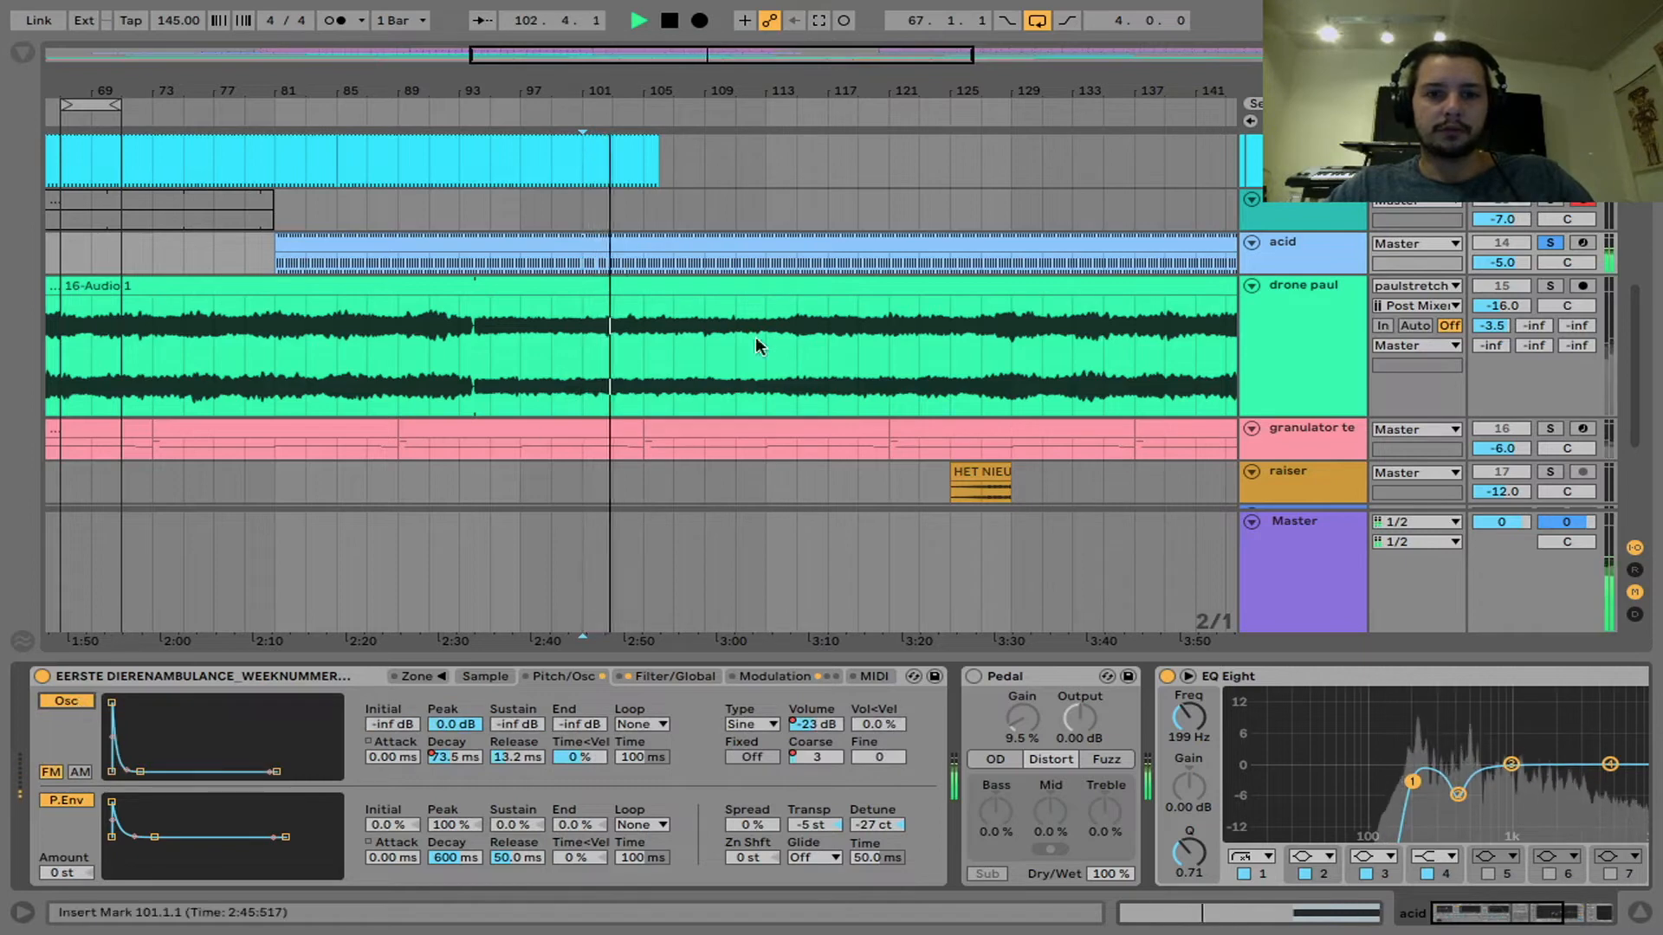
{"action": "key", "text": "space"}
Step: Play the soloed acid track from bar 129 to hear the automated oscillator settings
{"action": "left_click", "coordinate": [1007, 258]}
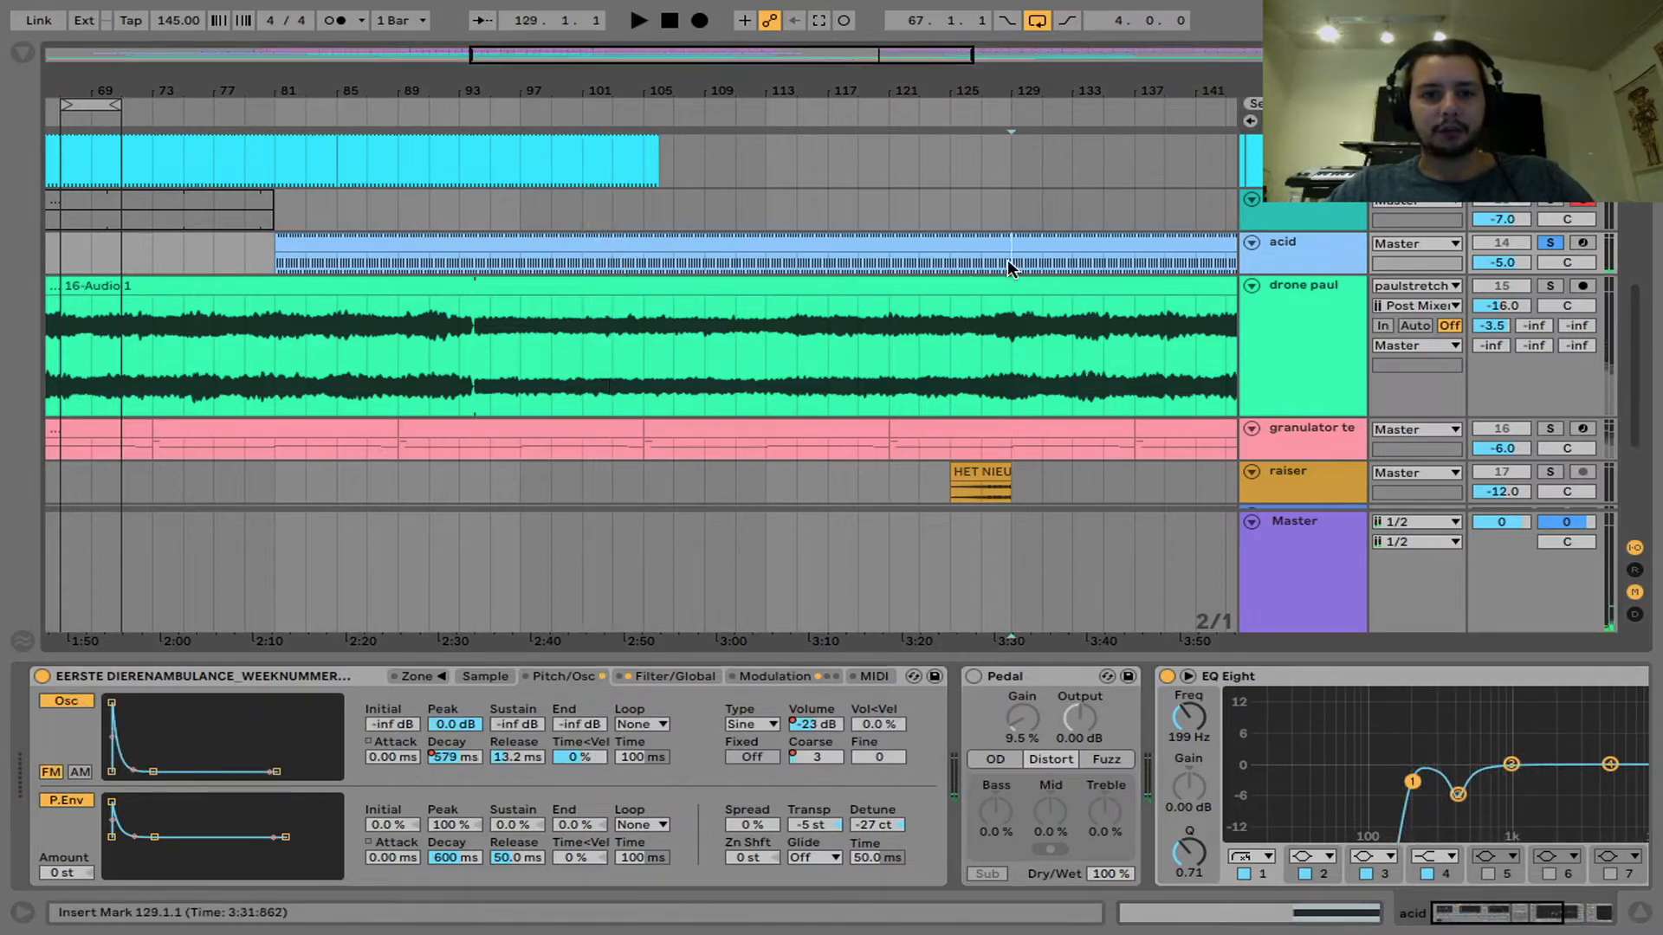
{"action": "key", "text": "space"}
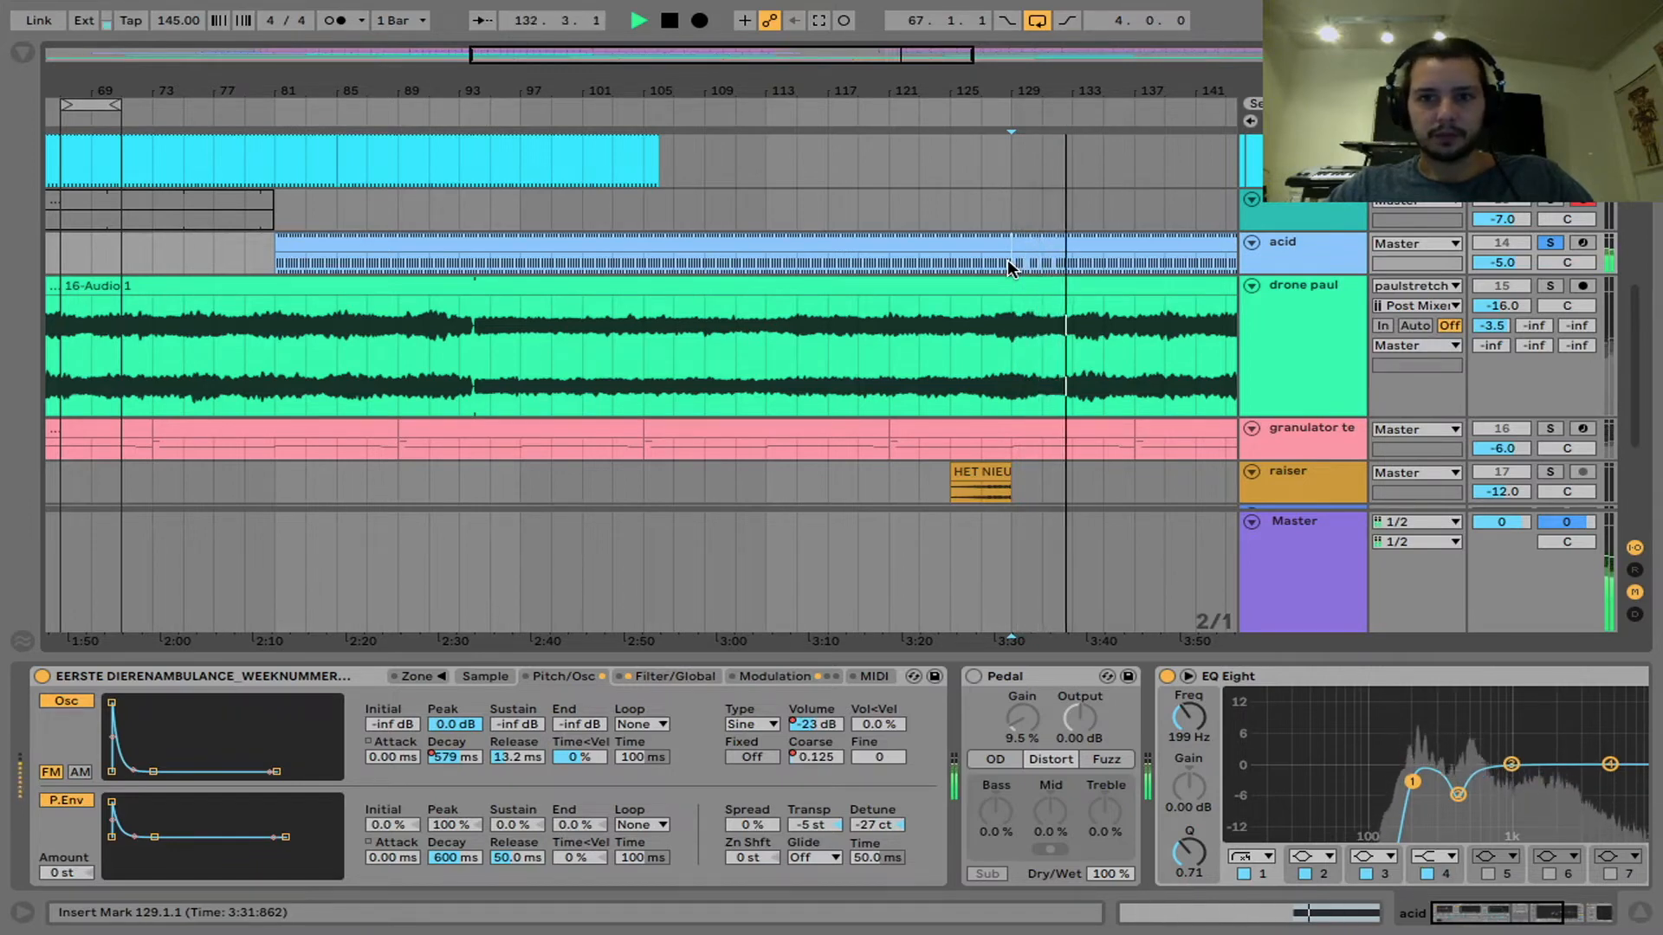
{"action": "key", "text": "space"}
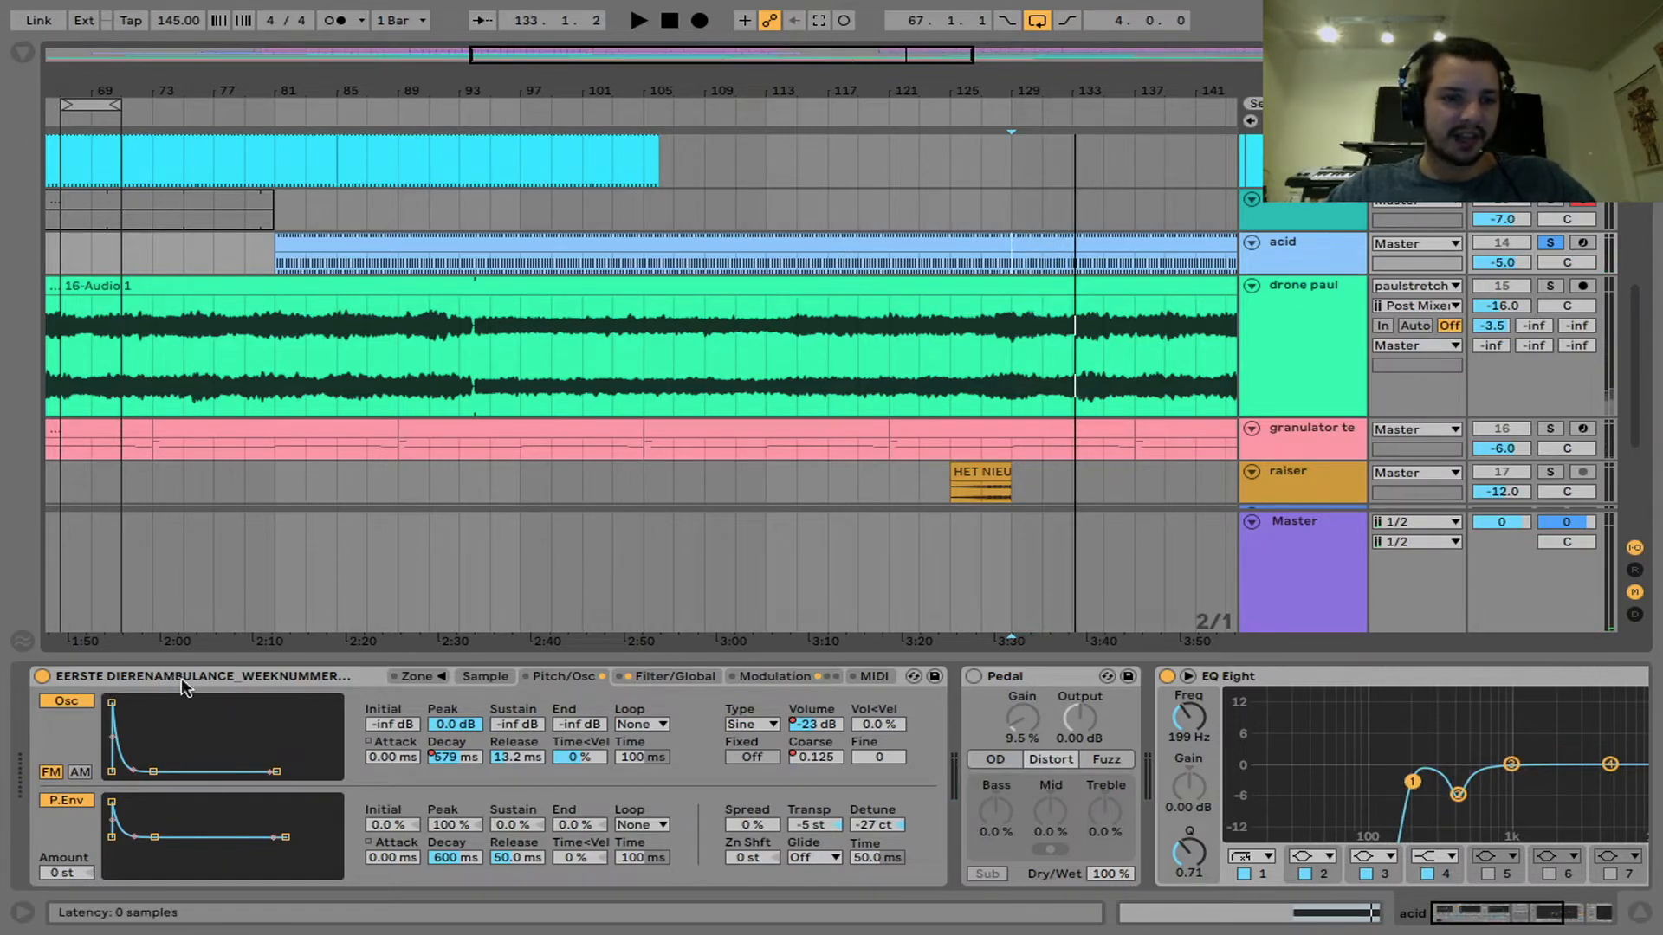
Step: Look through the Schiphol samplepack recordings in the samples browser and hide the browser again
{"action": "left_click", "coordinate": [22, 54]}
{"action": "scroll", "coordinate": [484, 378], "scroll_direction": "up", "scroll_amount": 5}
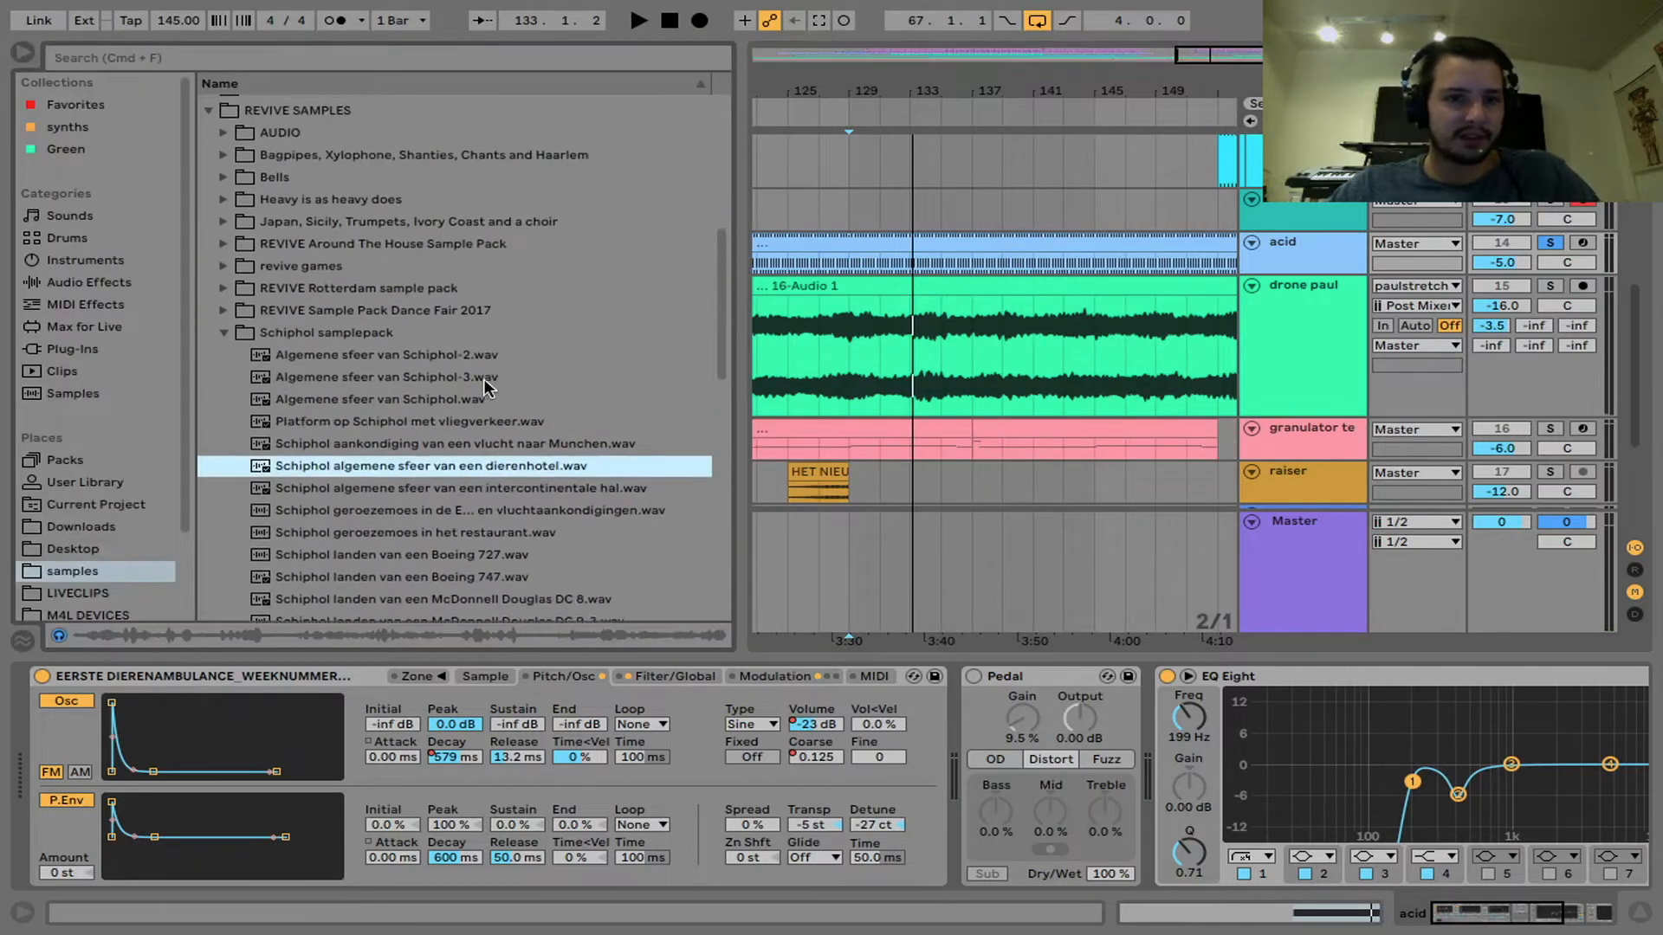
{"action": "scroll", "coordinate": [483, 378], "scroll_direction": "down", "scroll_amount": 5}
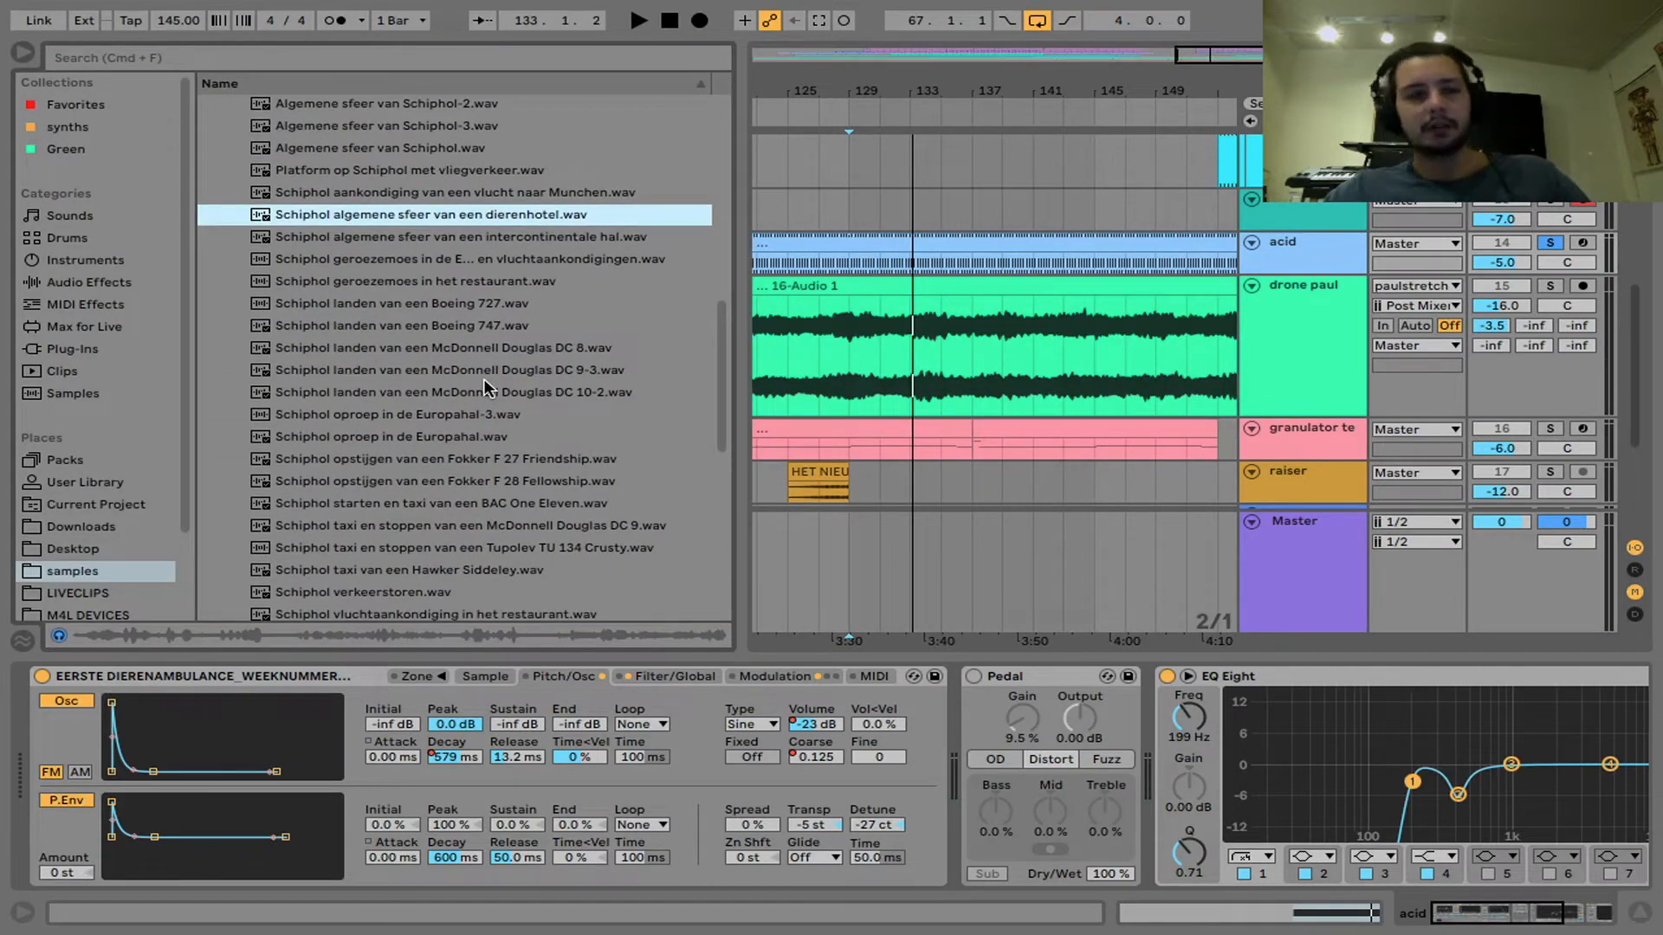
{"action": "left_click", "coordinate": [24, 55]}
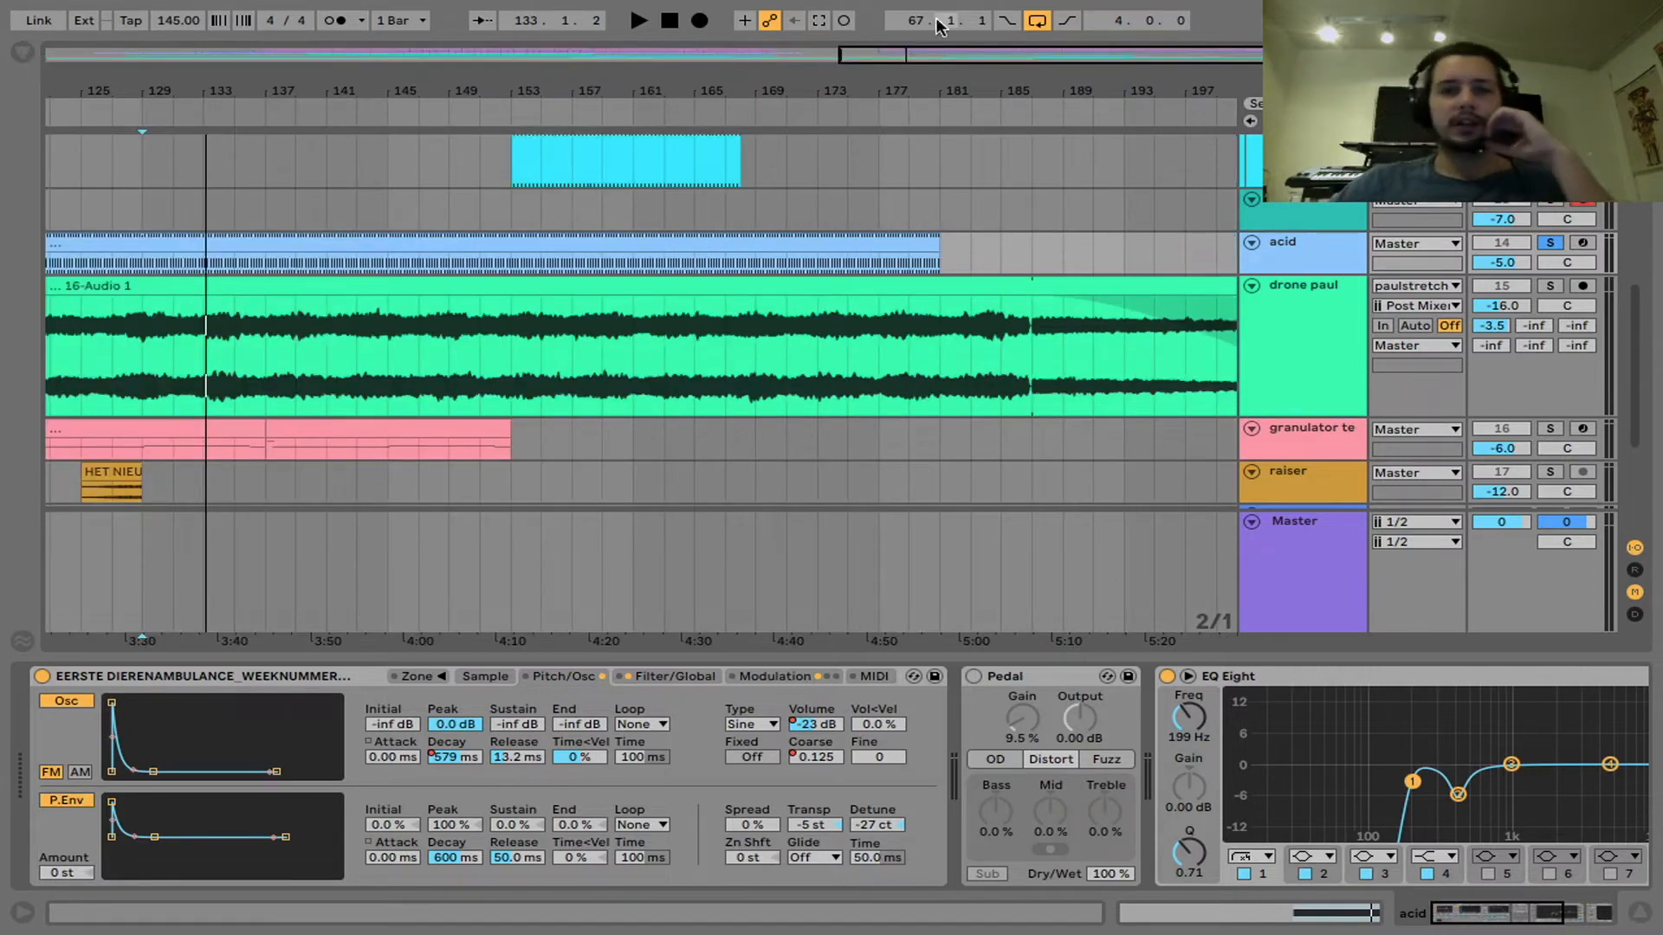
Step: Show the Chorus, EQ Eight and FF Pro-Q 3 devices on the F FM CHORUS return track
{"action": "left_click_drag", "start_coordinate": [910, 61], "coordinate": [909, 8]}
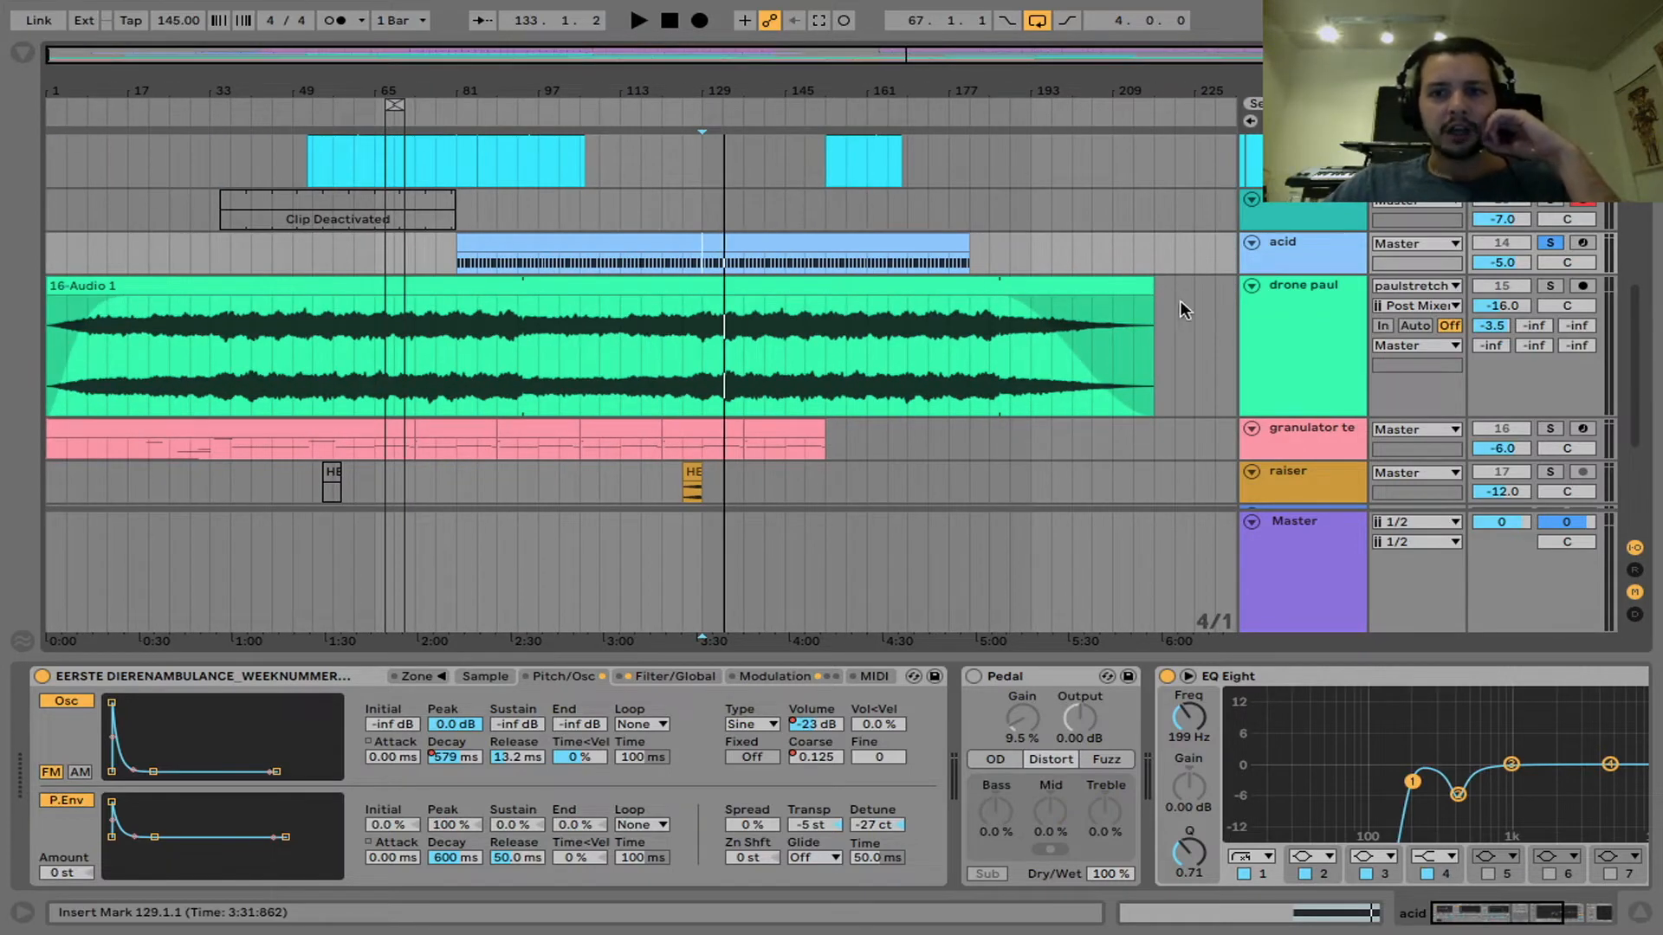
{"action": "left_click", "coordinate": [1331, 262]}
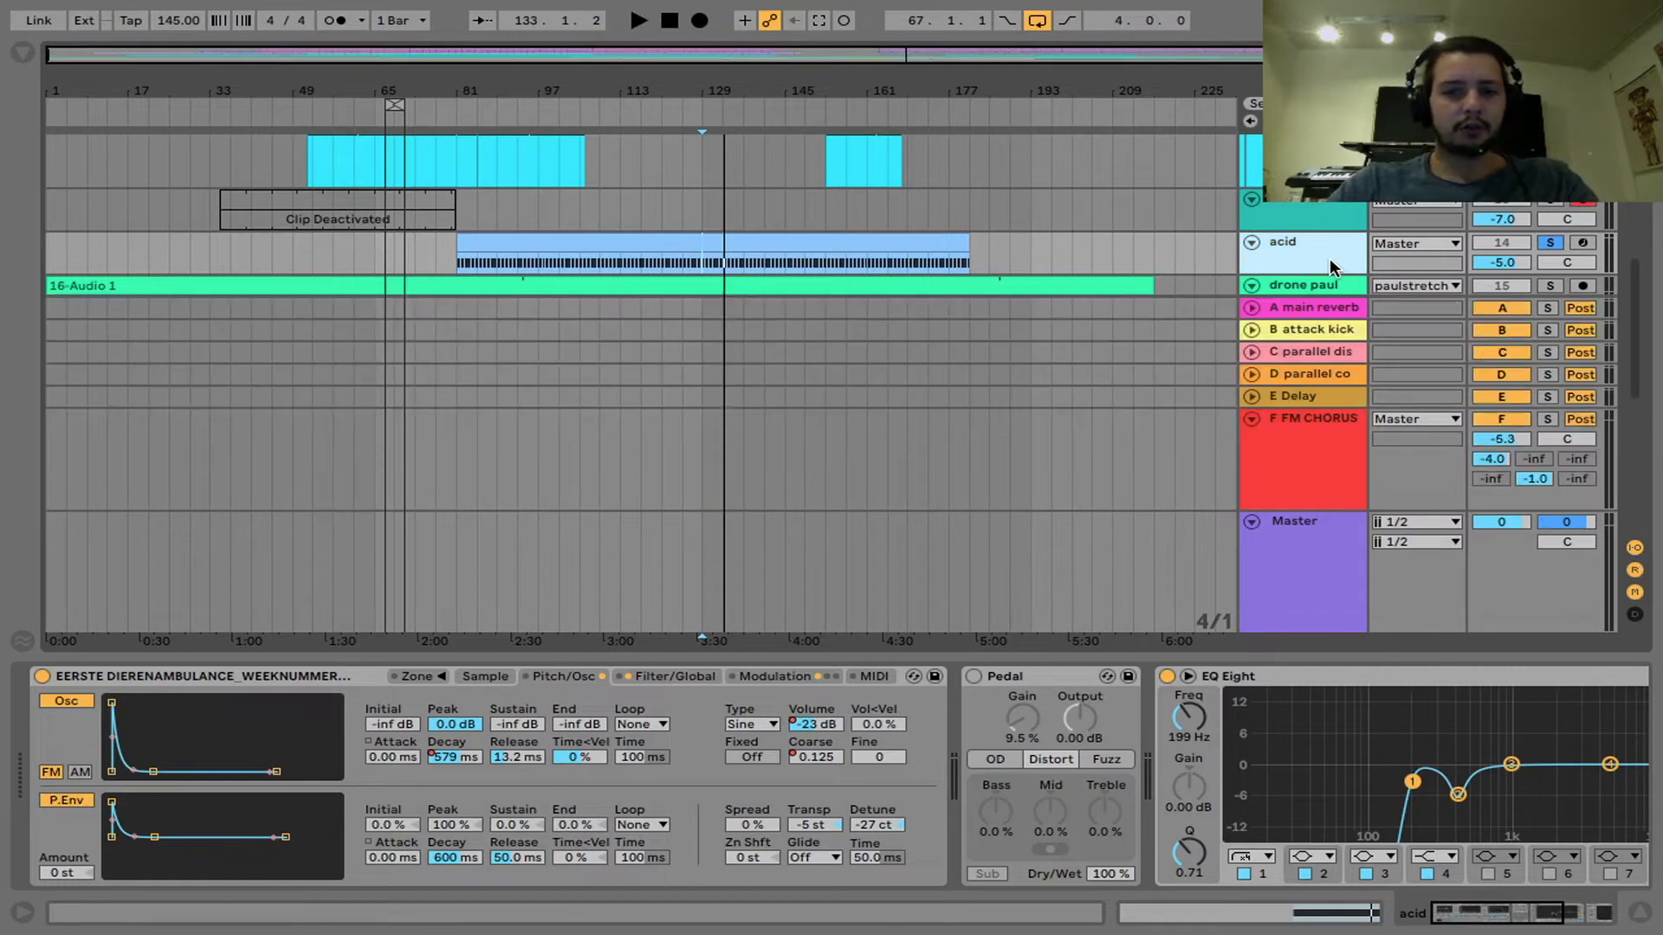
{"action": "left_click", "coordinate": [1312, 468]}
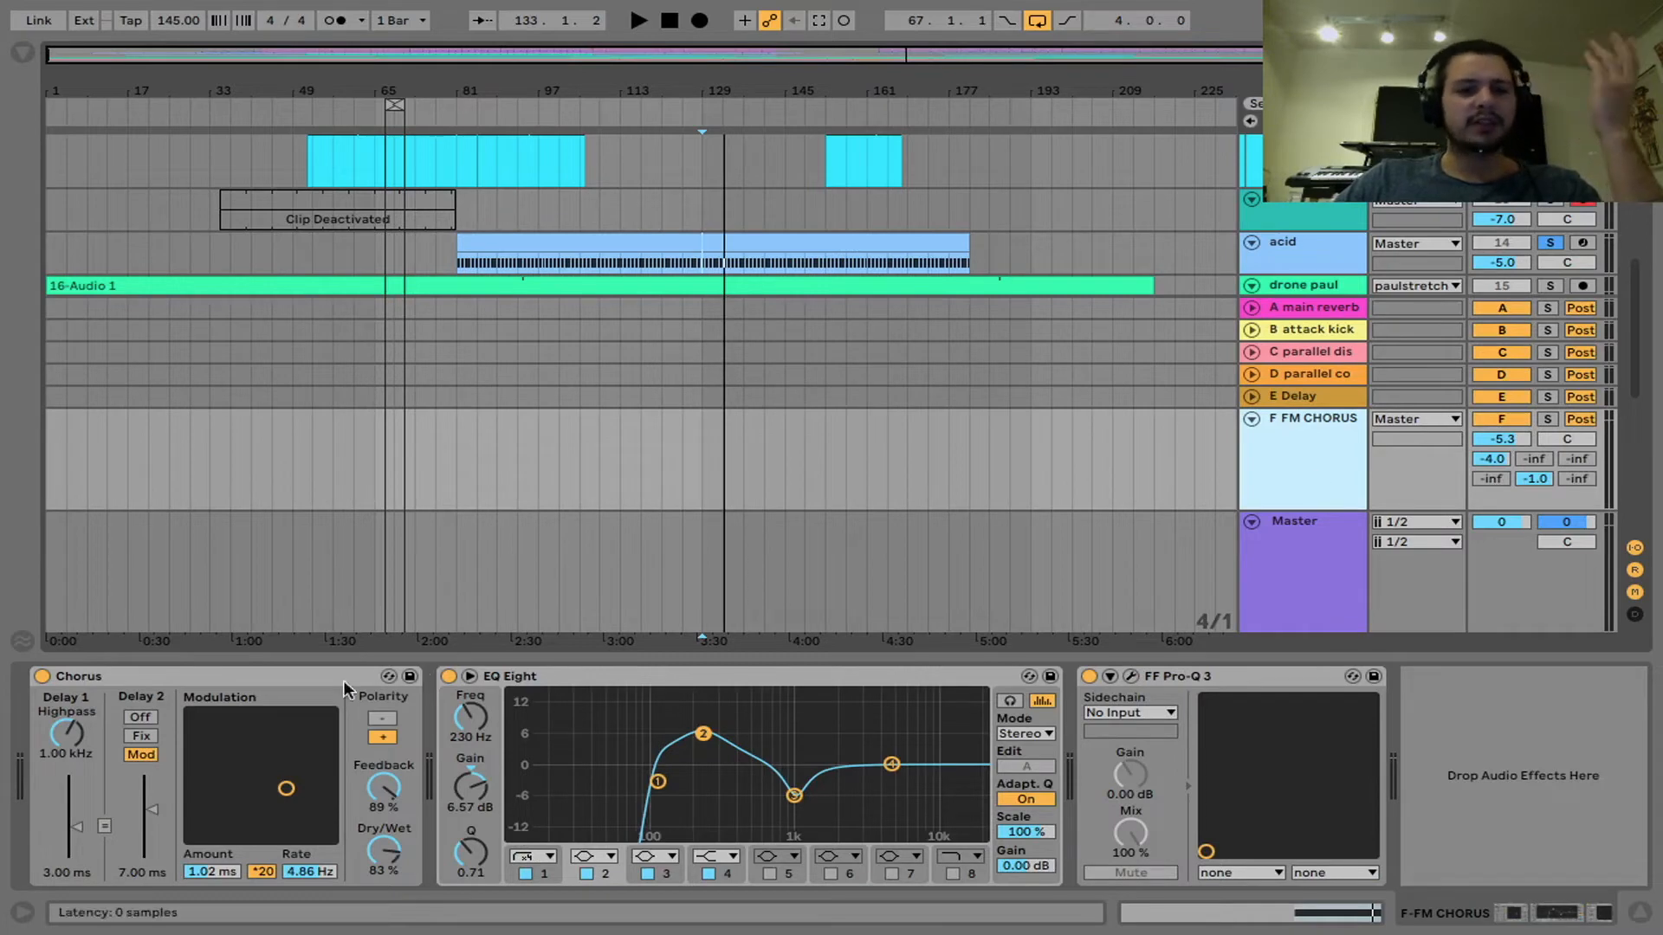
{"action": "left_click", "coordinate": [285, 675]}
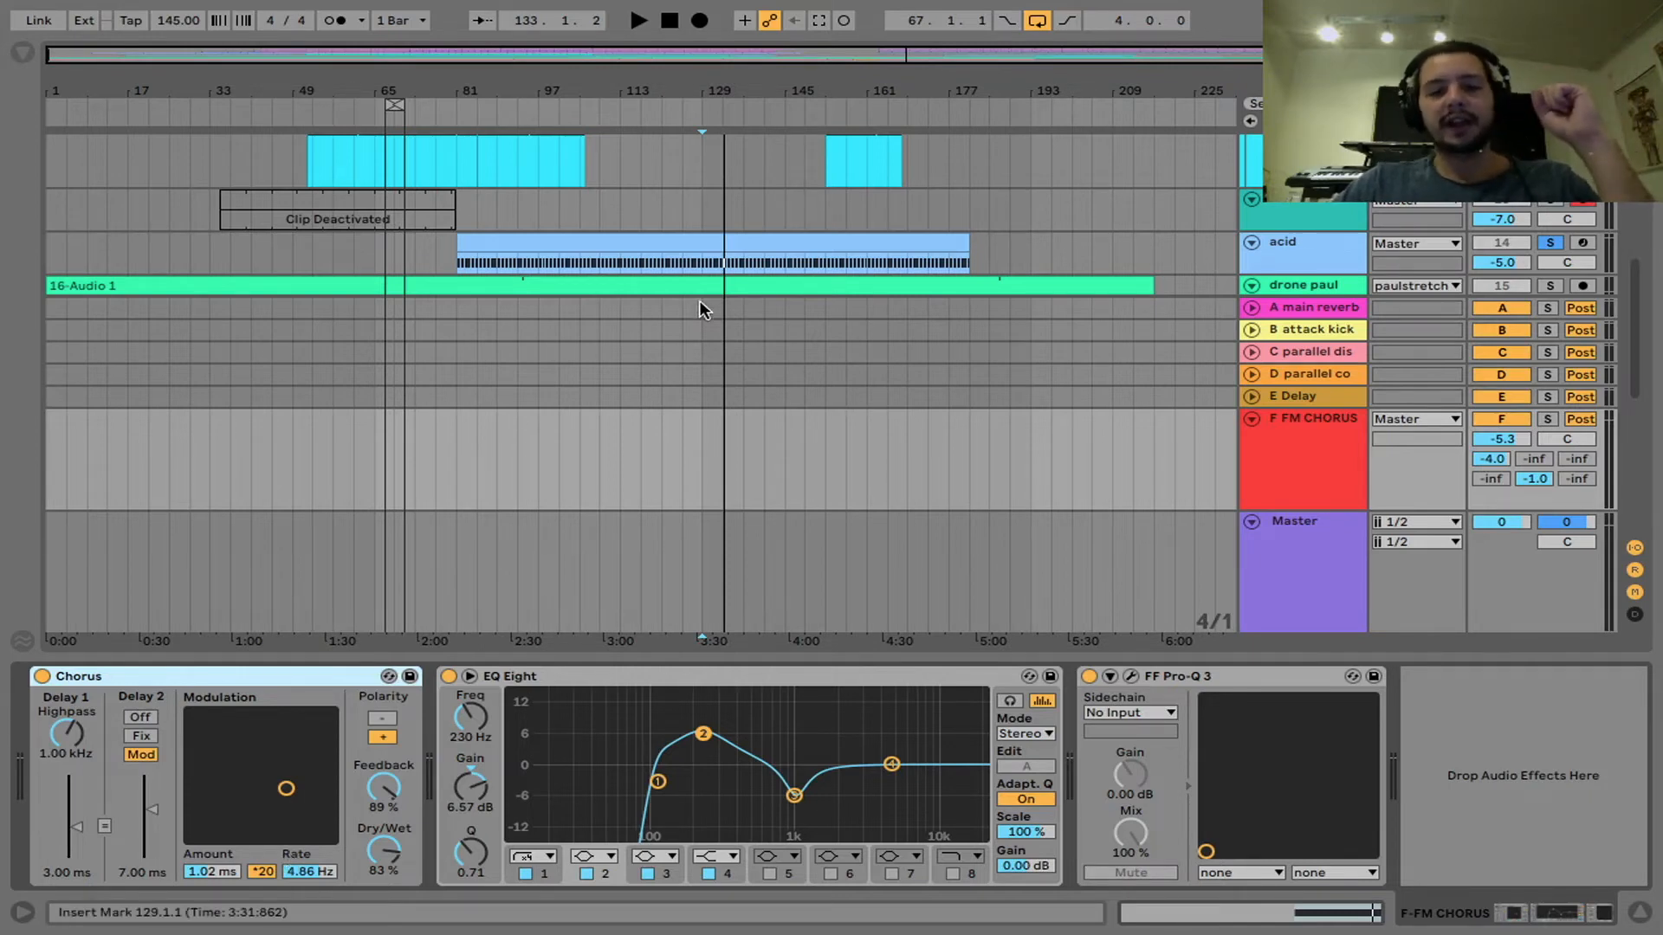
Step: Return to the acid track's devices and show the Filter/Global page of its Sampler
{"action": "scroll", "coordinate": [1301, 211], "scroll_direction": "down", "scroll_amount": 2}
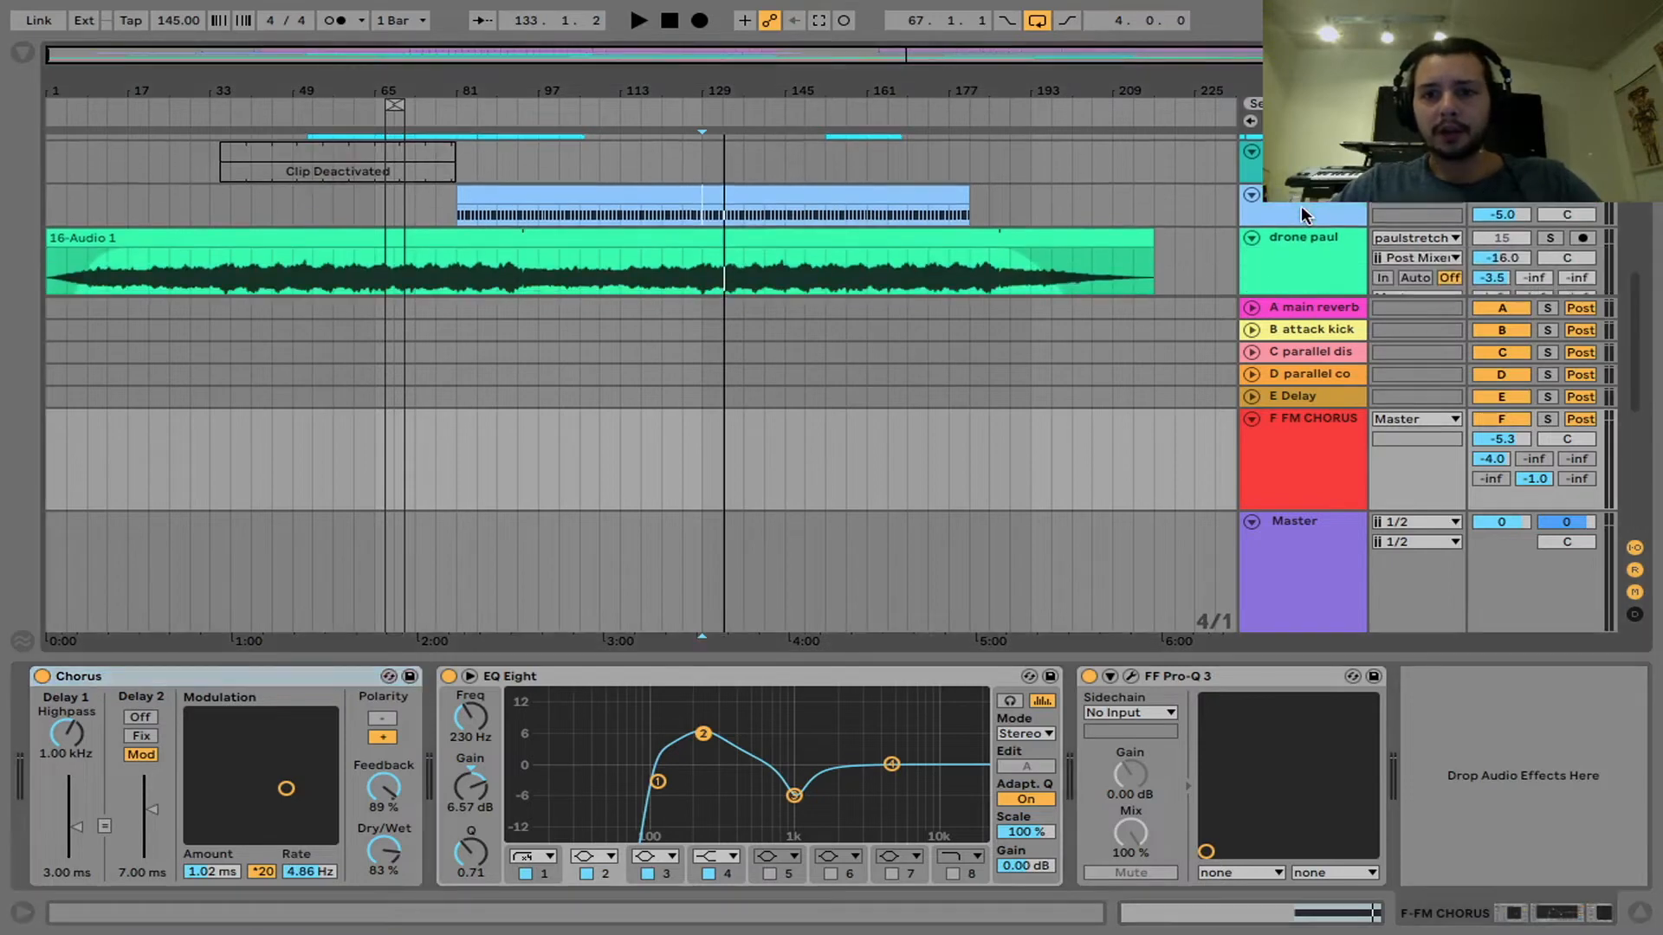
{"action": "left_click", "coordinate": [1301, 213]}
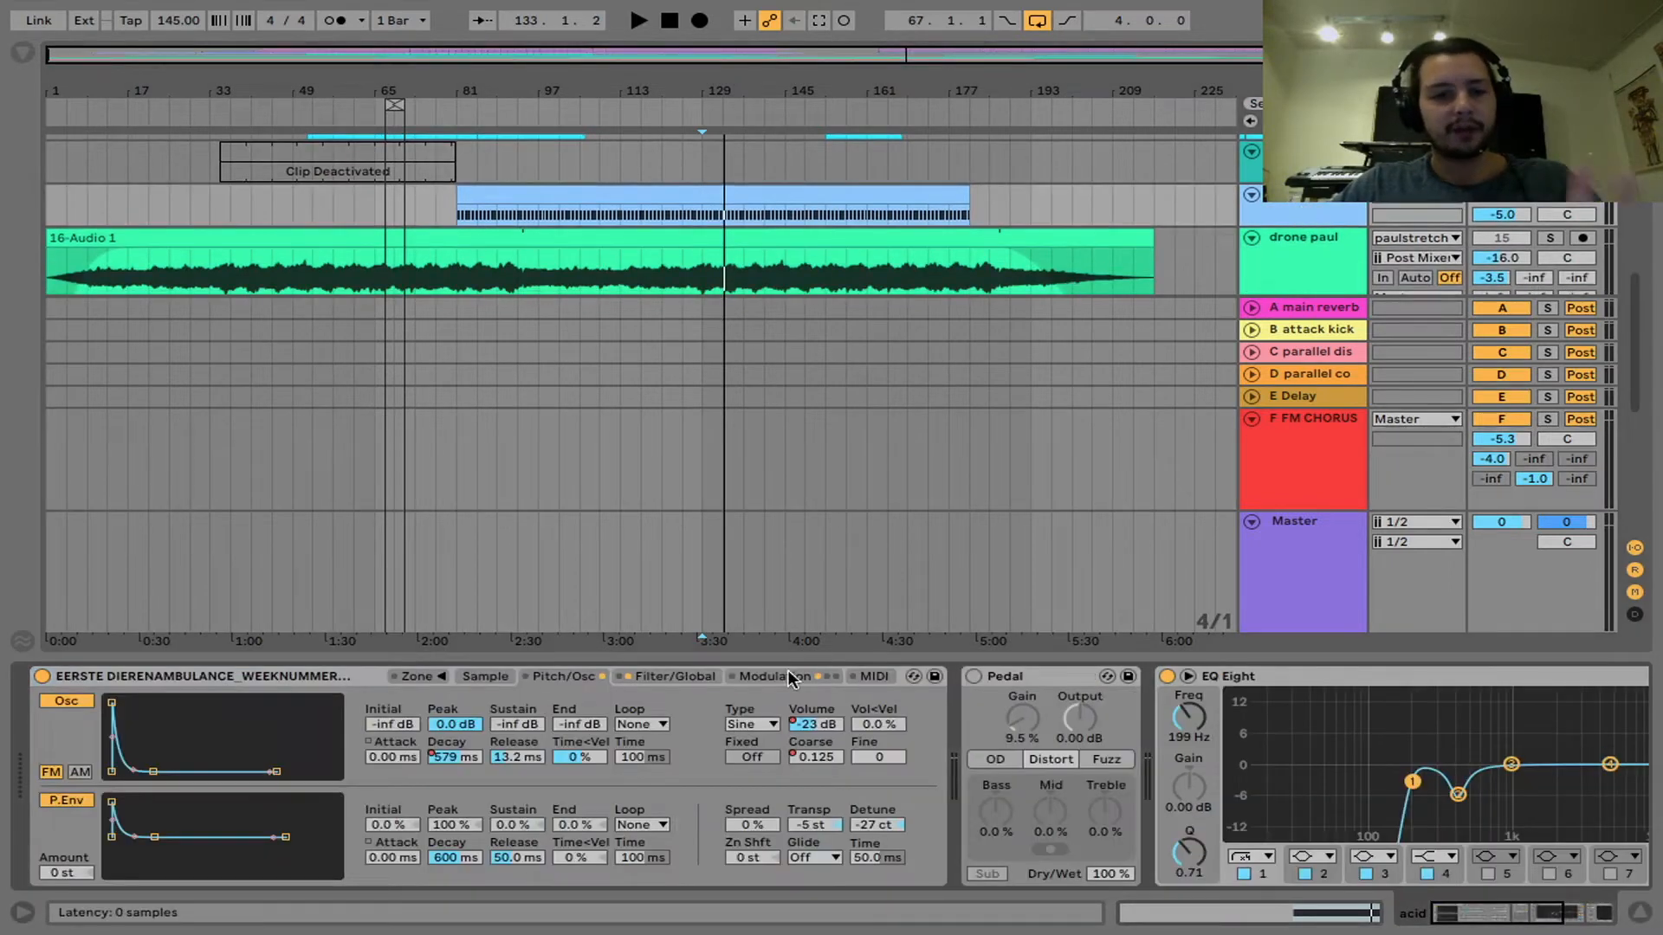
{"action": "left_click", "coordinate": [694, 677]}
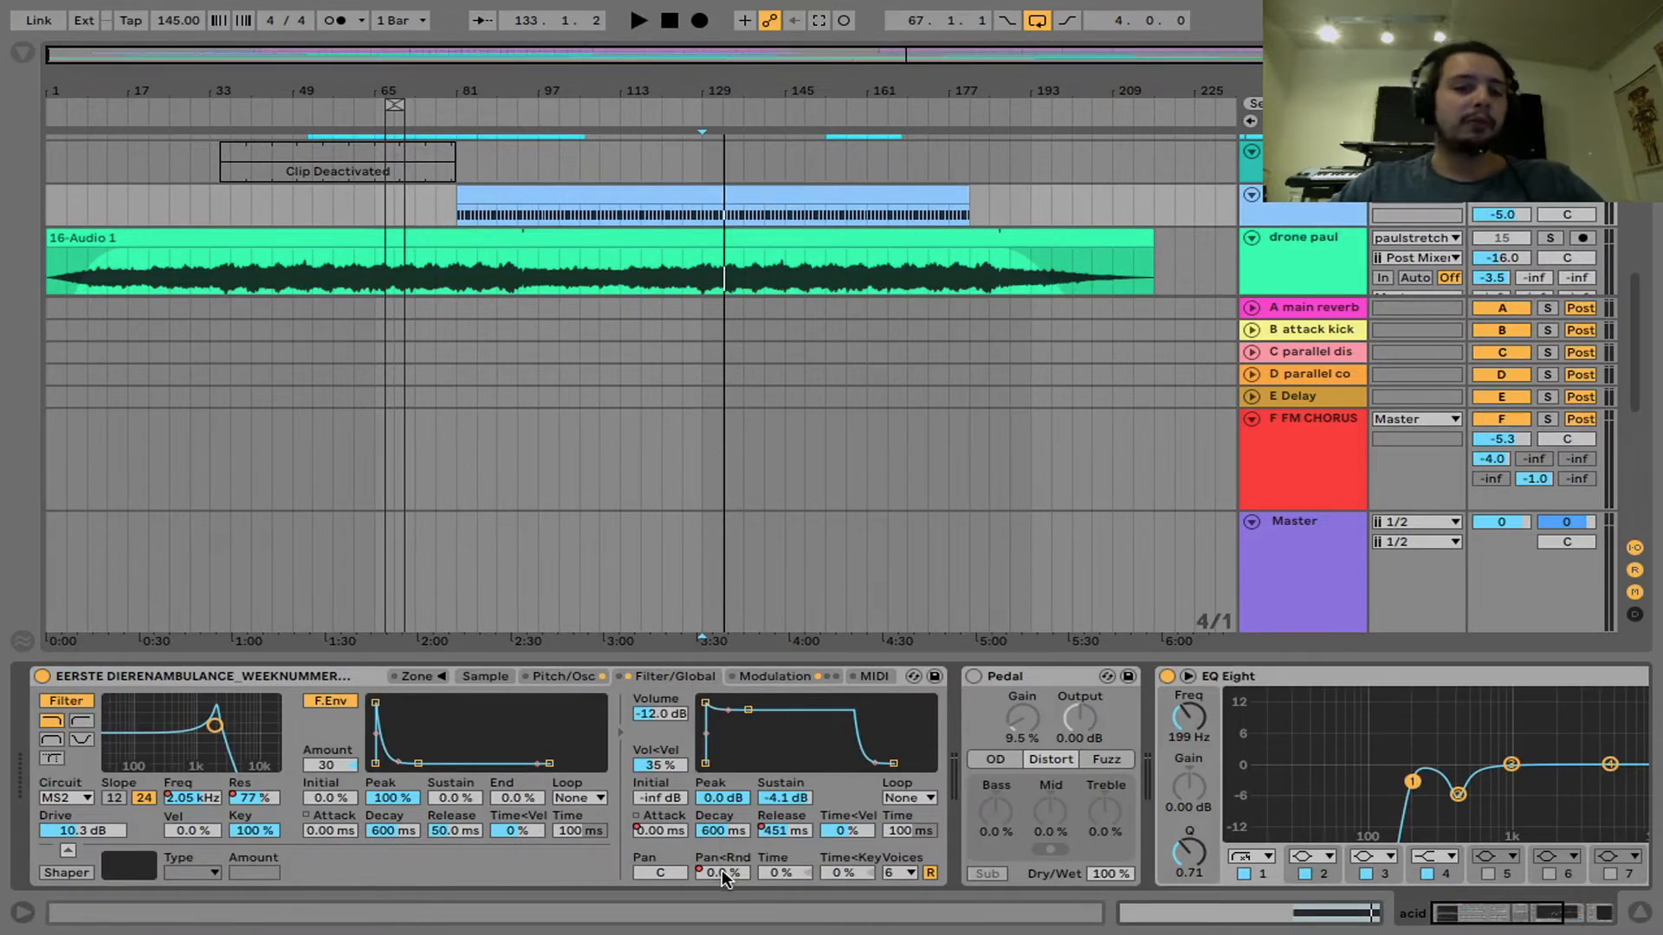
Step: Hide the device view and play the arrangement from bar 129 with the acid track still soloed
{"action": "left_click_drag", "start_coordinate": [711, 658], "coordinate": [724, 901]}
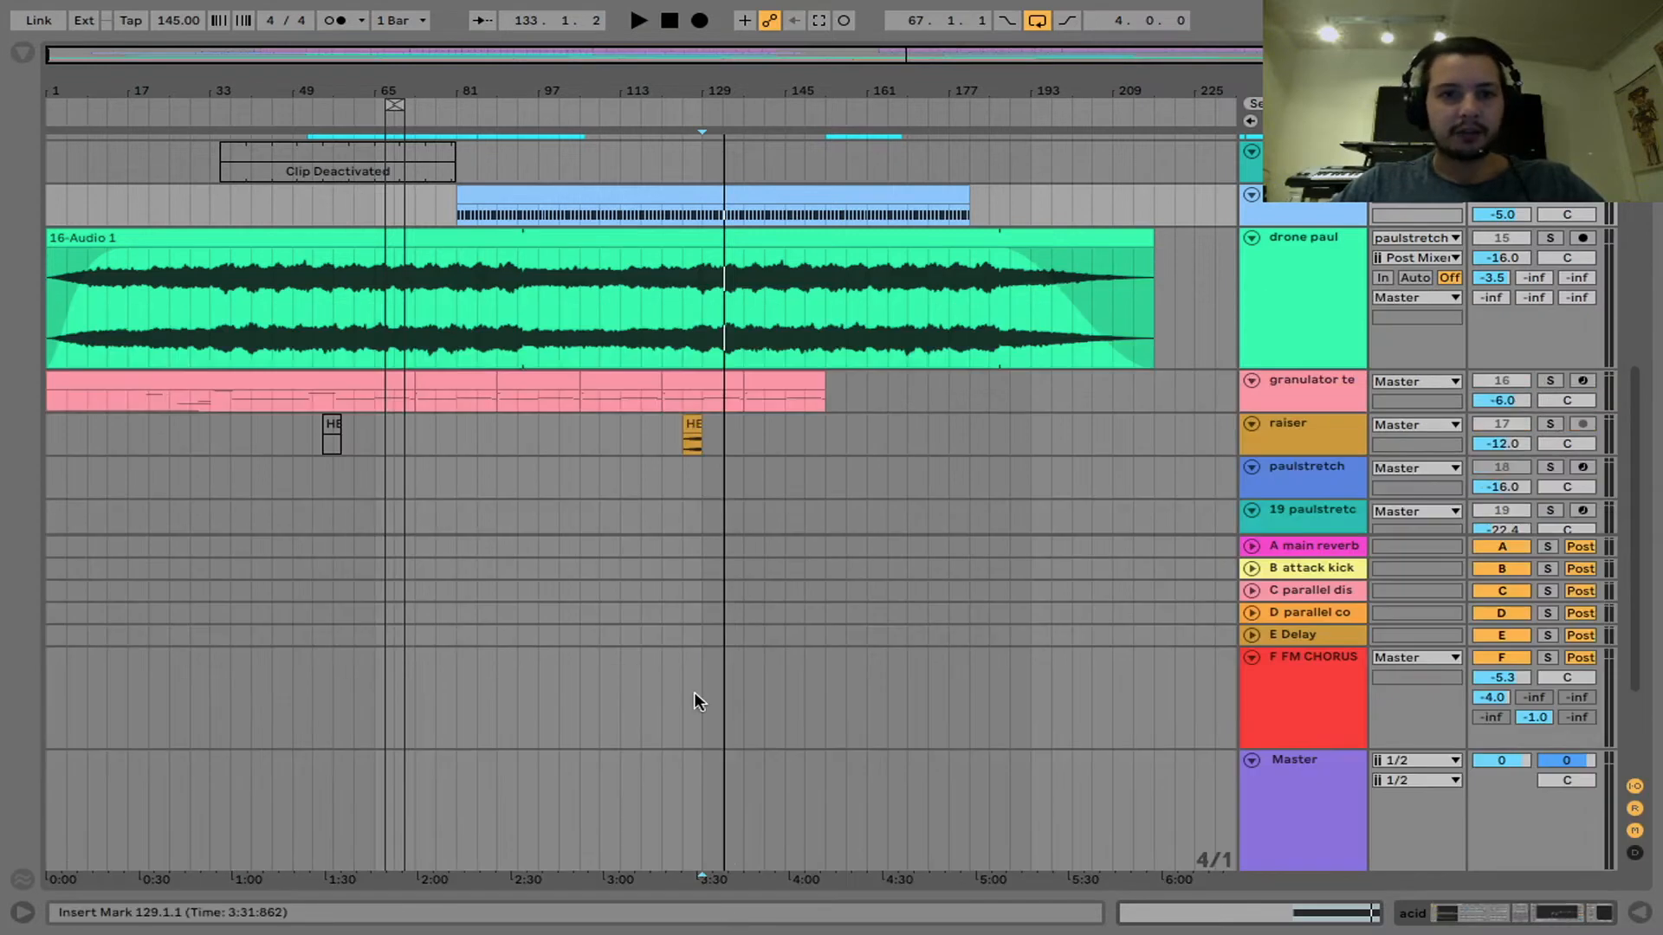
{"action": "scroll", "coordinate": [694, 702], "scroll_direction": "up", "scroll_amount": 10}
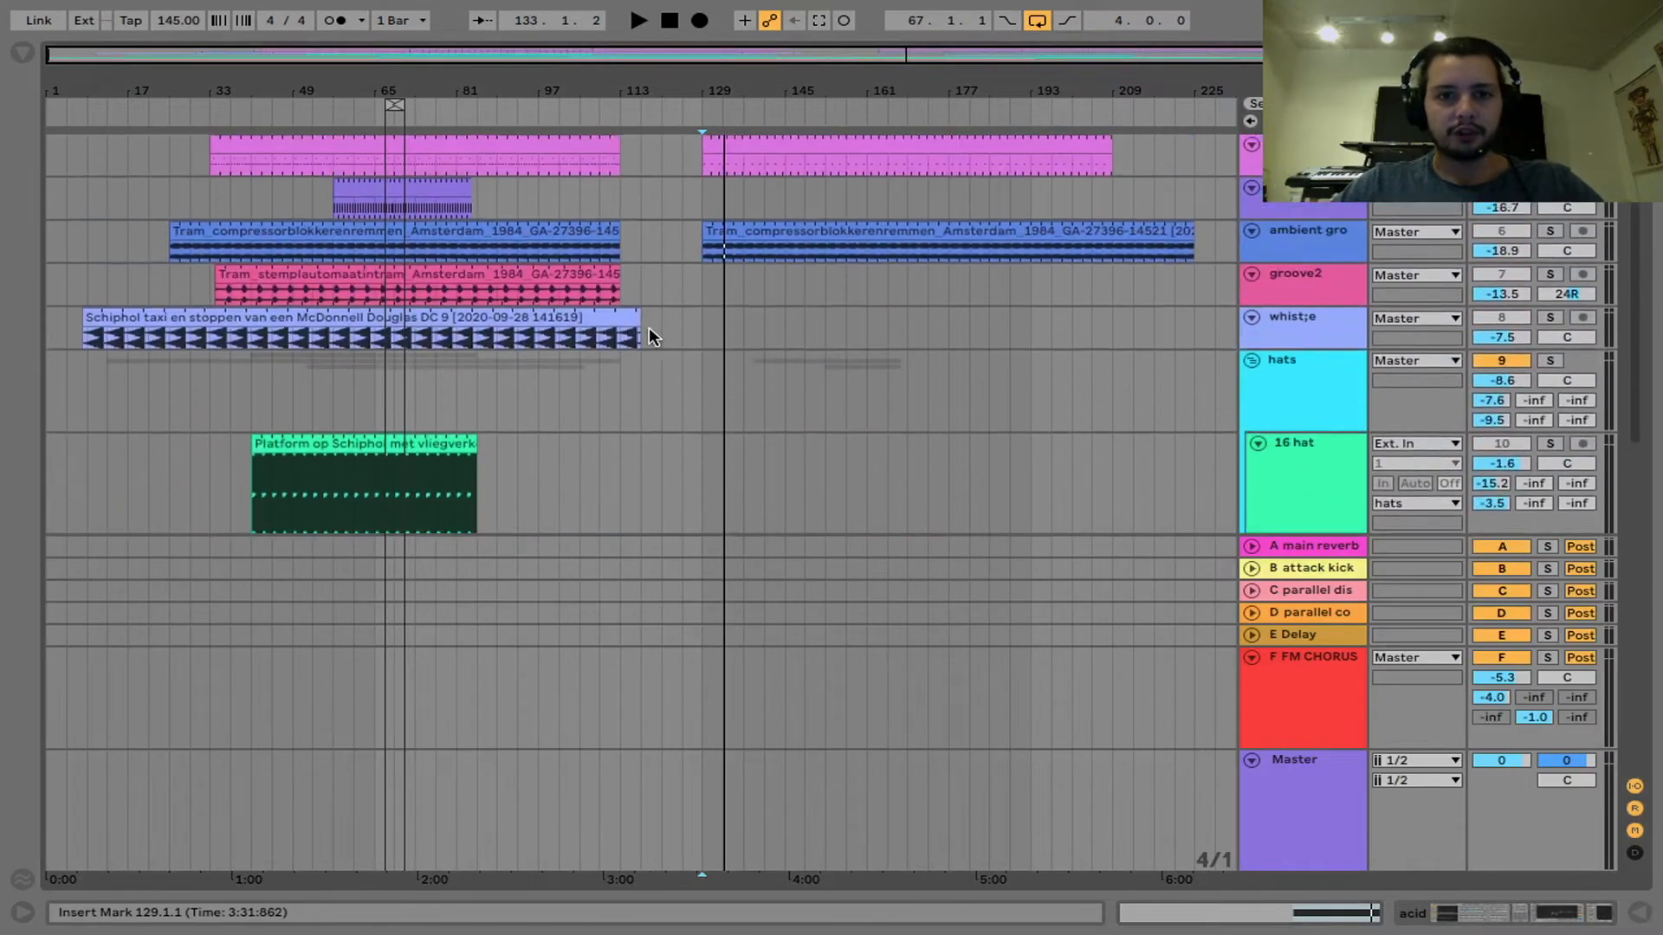
{"action": "scroll", "coordinate": [647, 327], "scroll_direction": "up", "scroll_amount": 1}
{"action": "left_click", "coordinate": [680, 108]}
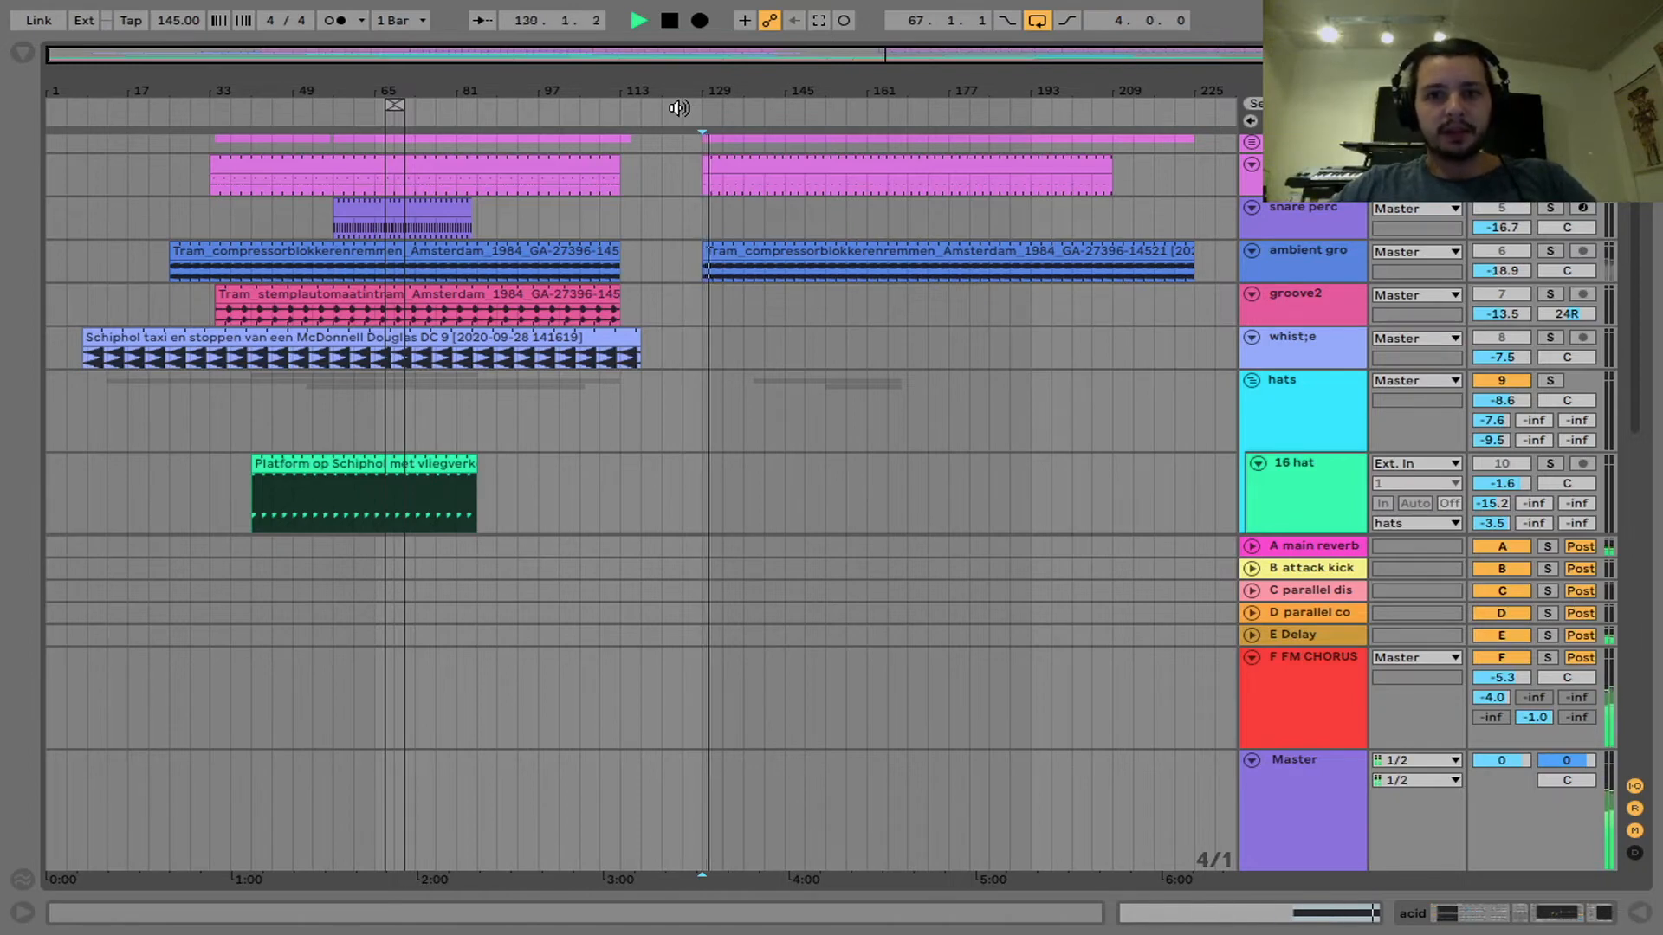
{"action": "key", "text": "space"}
Step: Open the granulator texture track's Granulator II devices, solo the track and play its first clip from bar 1
{"action": "scroll", "coordinate": [737, 345], "scroll_direction": "down", "scroll_amount": 5}
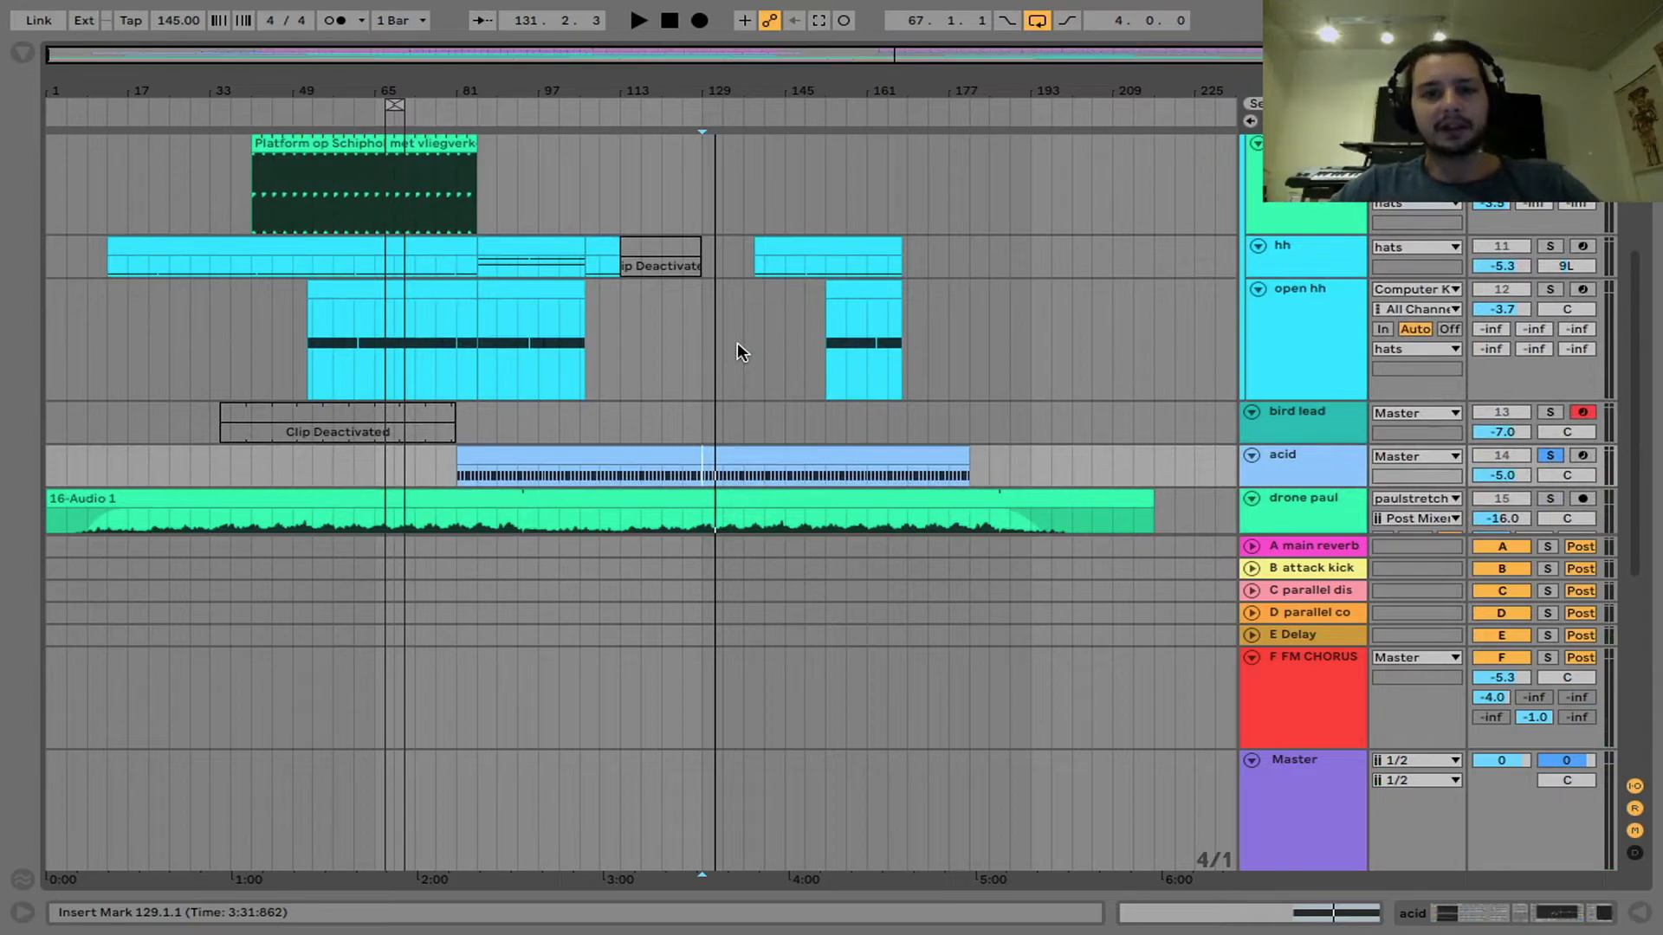
{"action": "scroll", "coordinate": [738, 348], "scroll_direction": "down", "scroll_amount": 5}
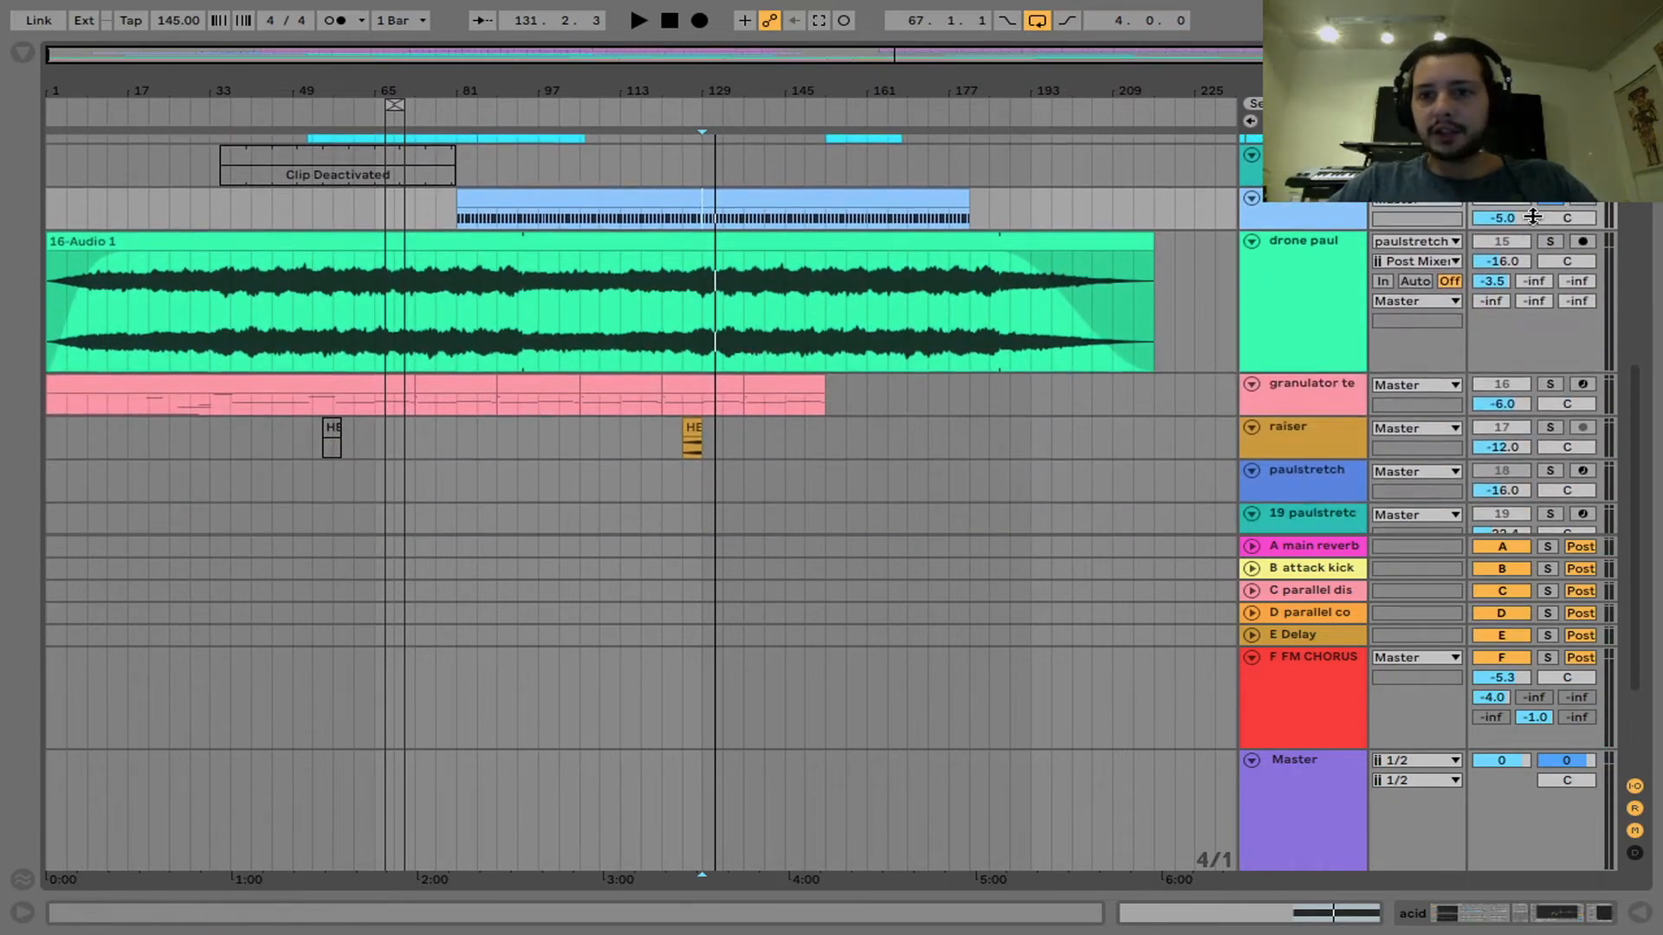
{"action": "left_click", "coordinate": [1279, 404]}
{"action": "double_click", "coordinate": [1282, 406]}
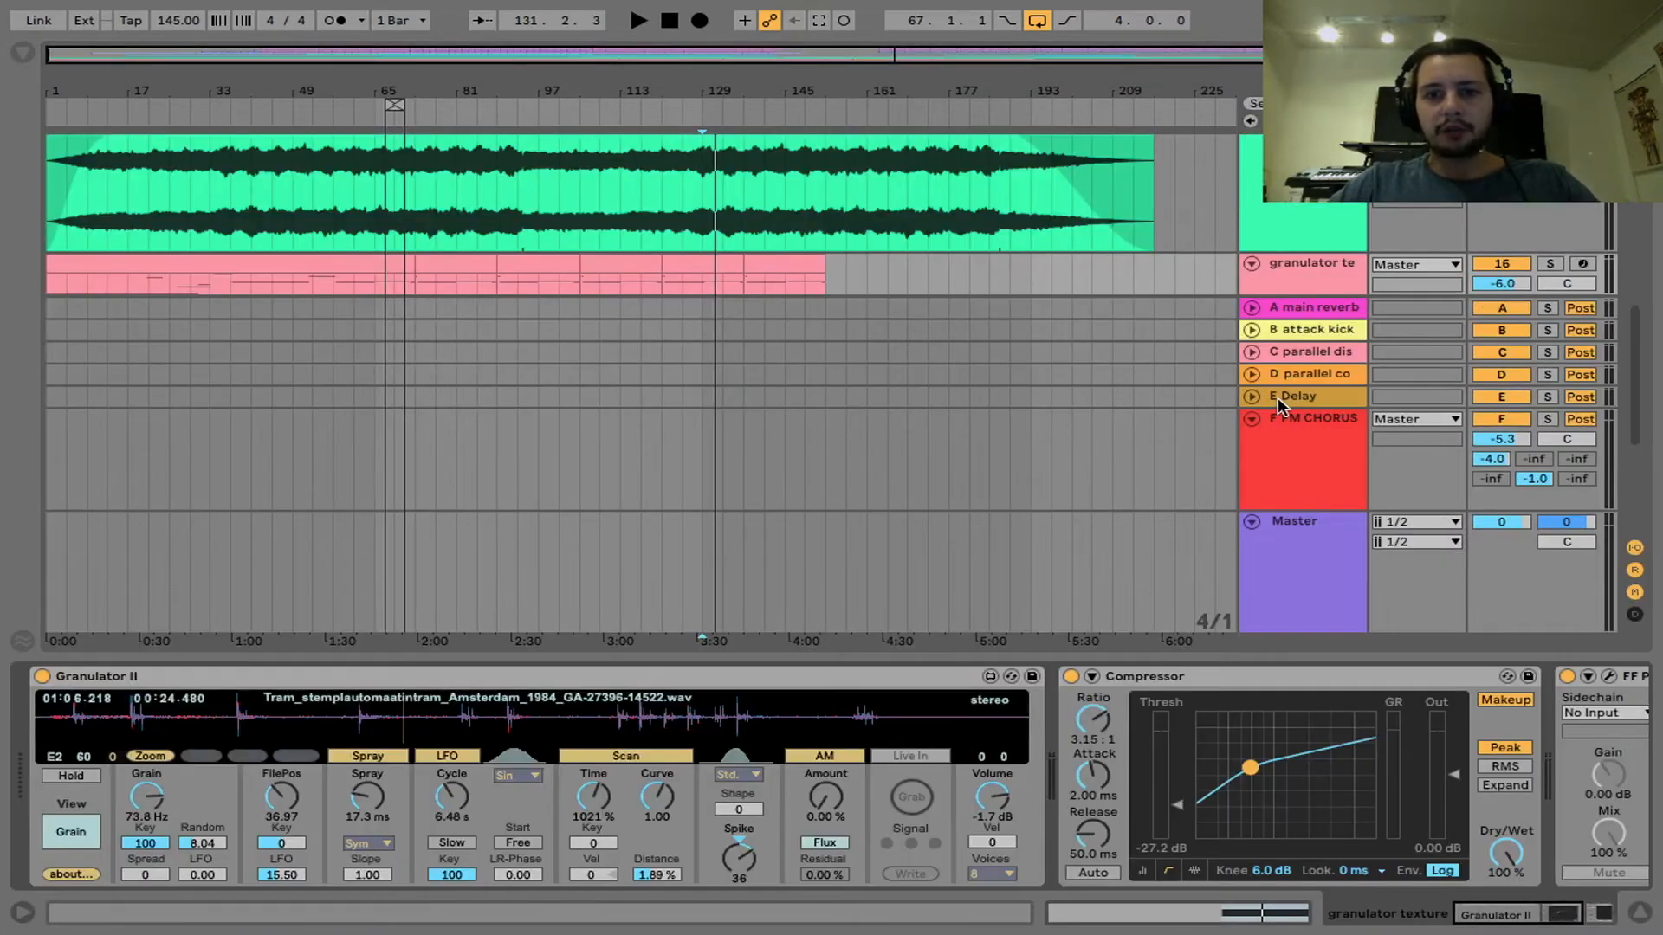
{"action": "left_click", "coordinate": [1553, 264]}
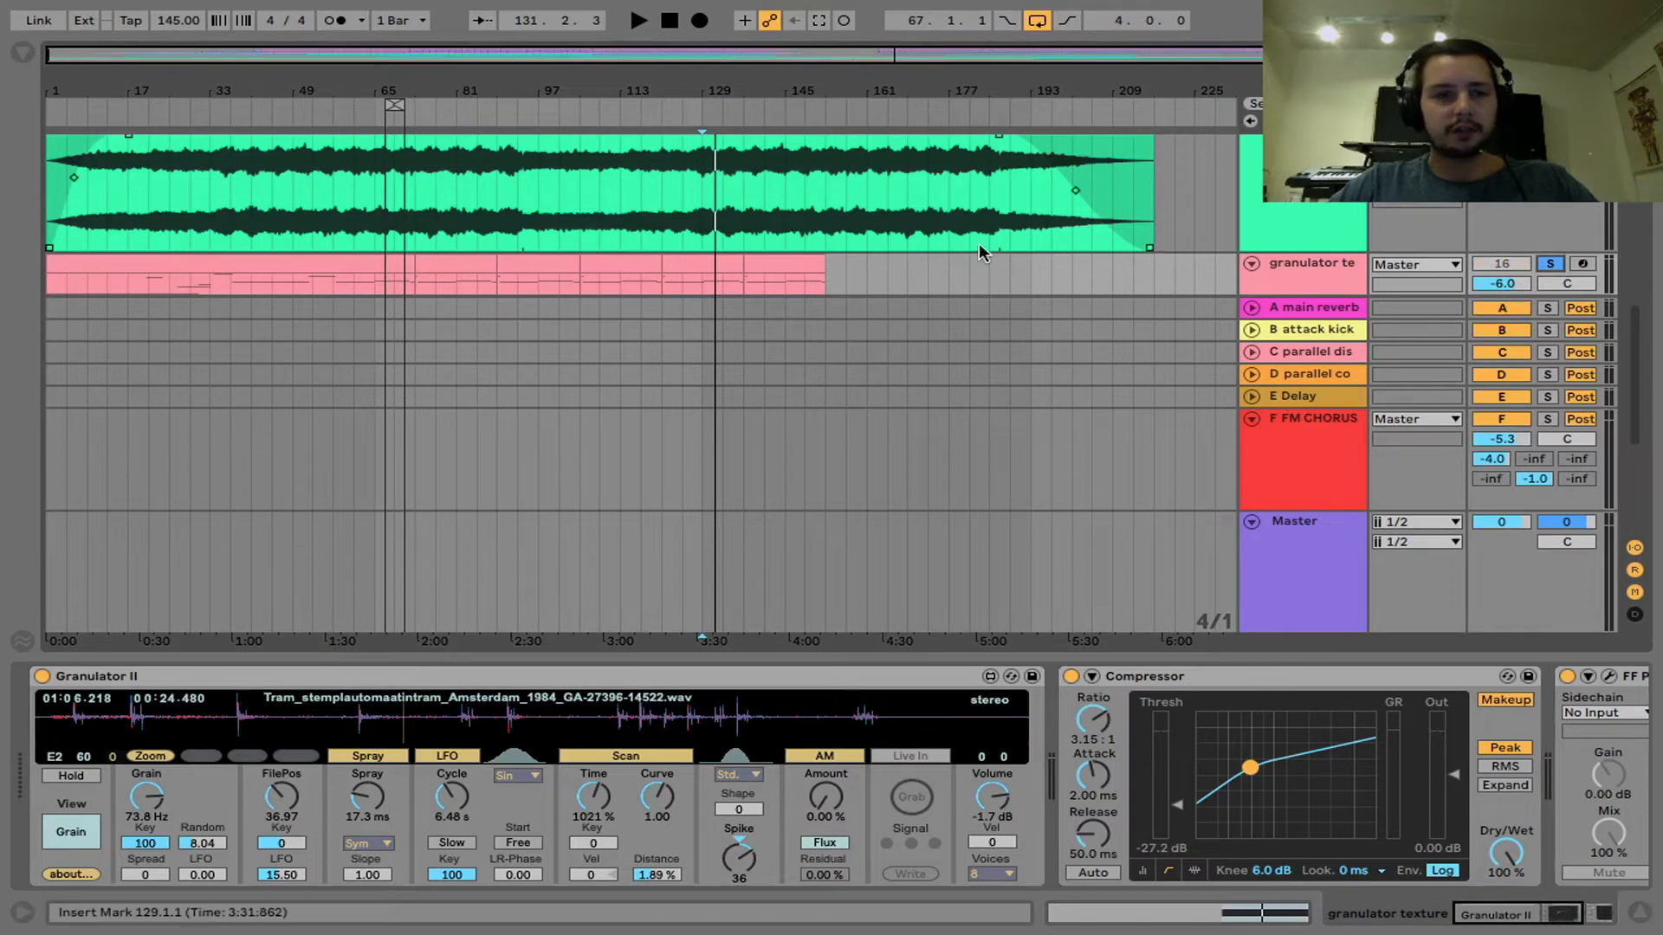
{"action": "left_click", "coordinate": [179, 273]}
{"action": "key", "text": "space"}
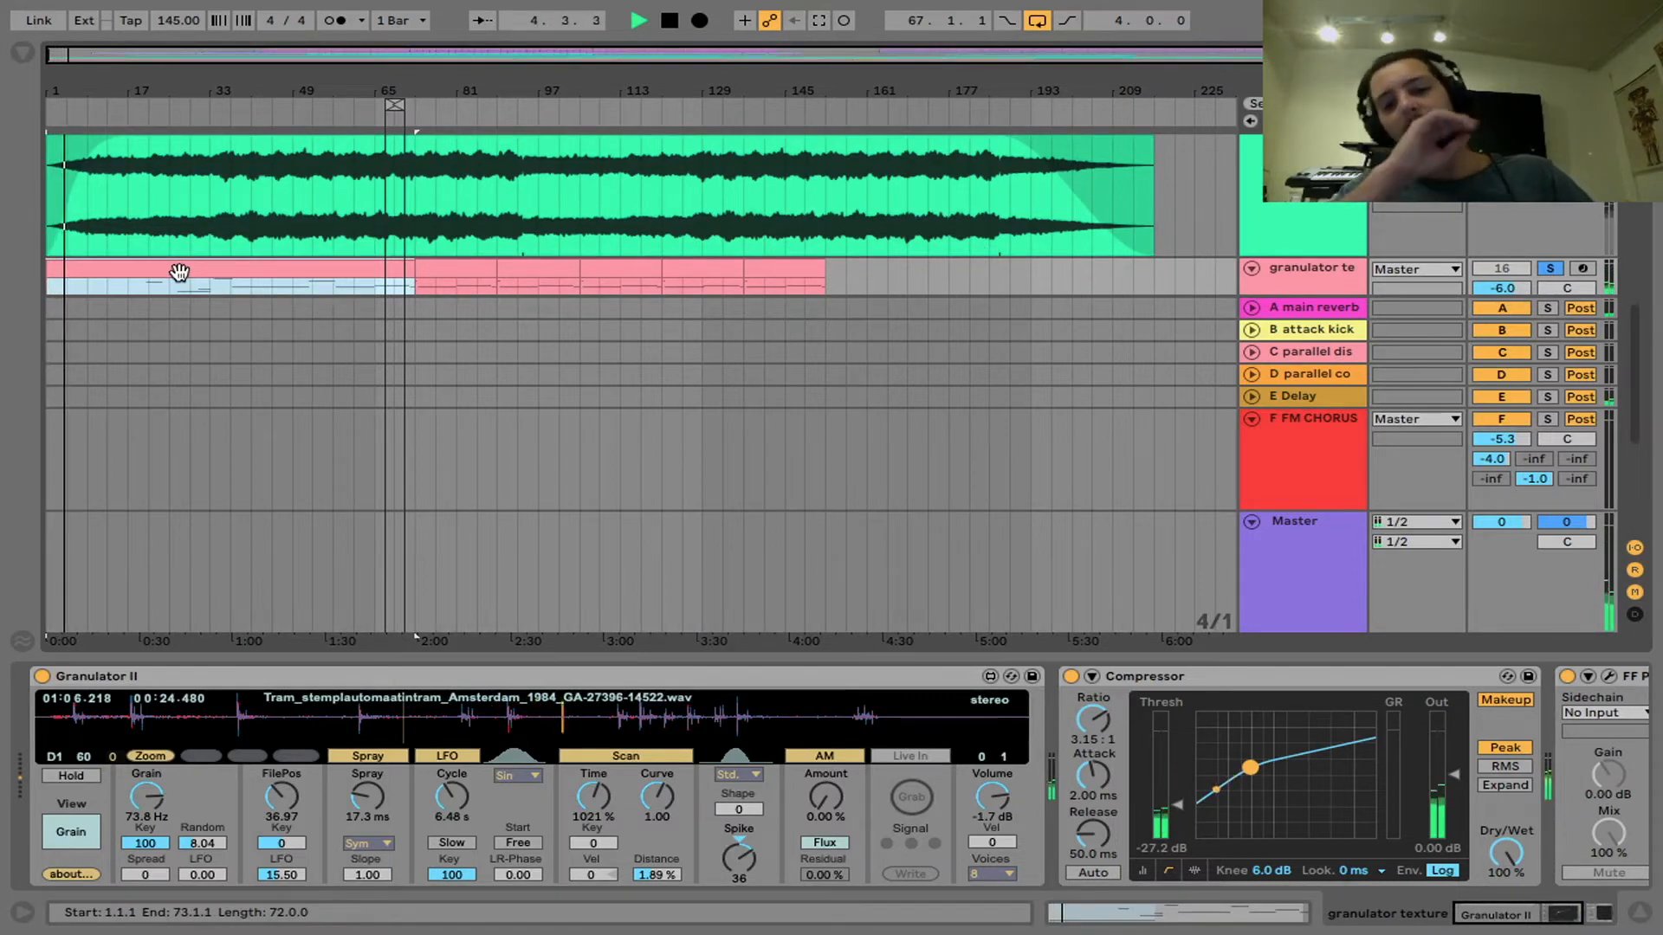
{"action": "key", "text": "space"}
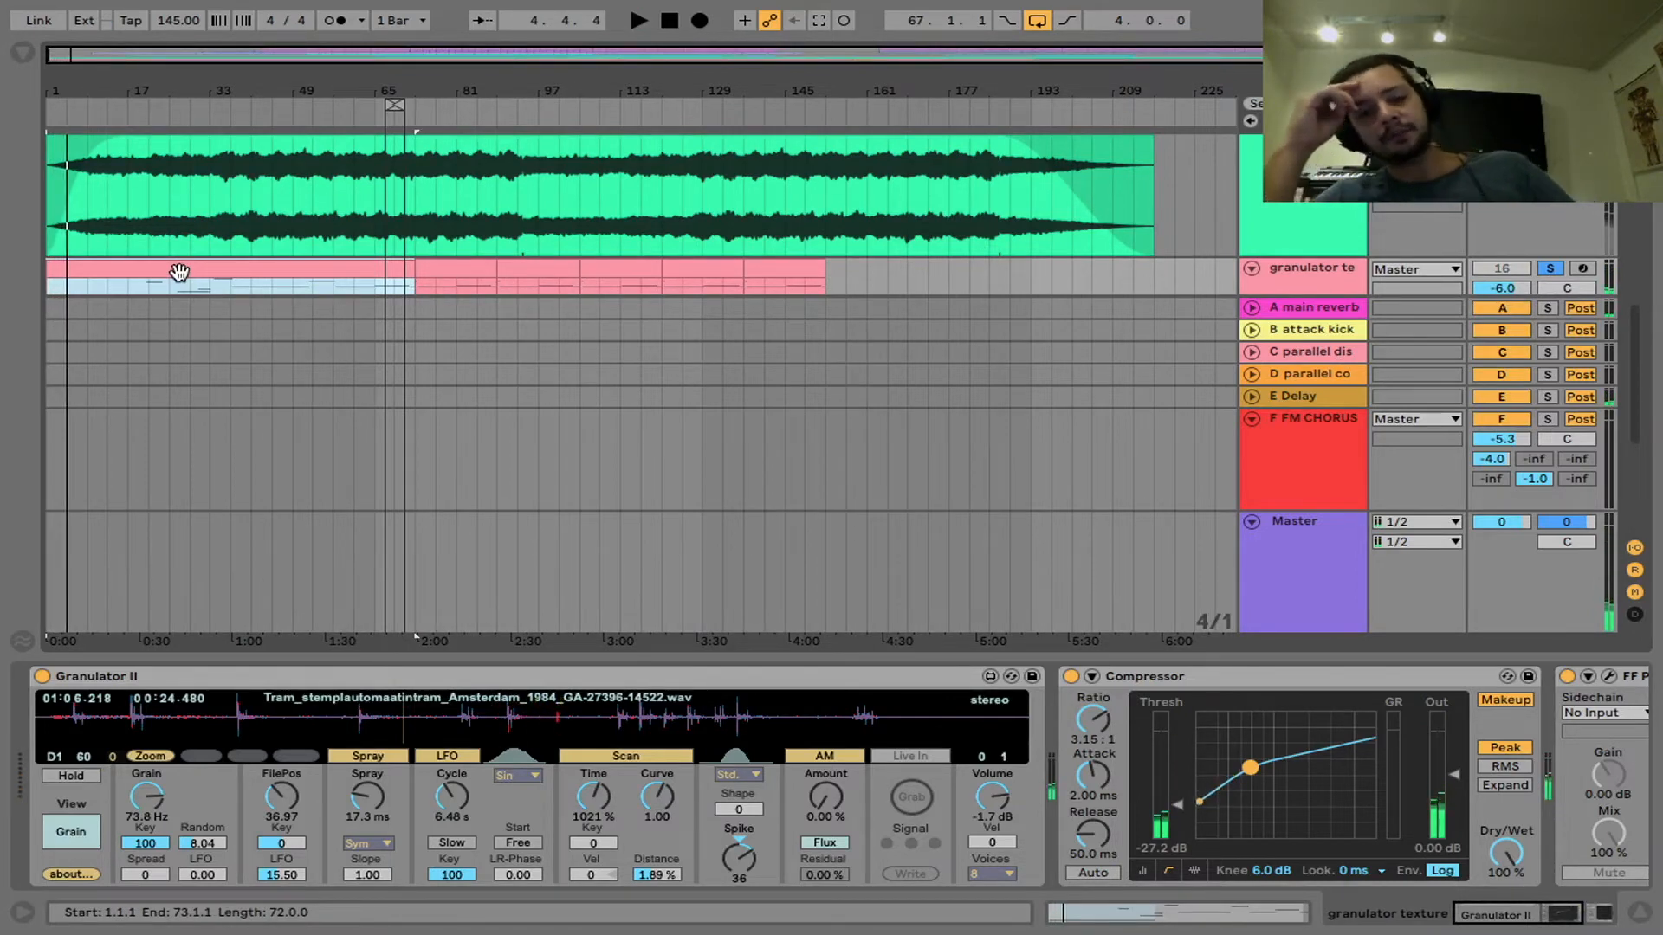
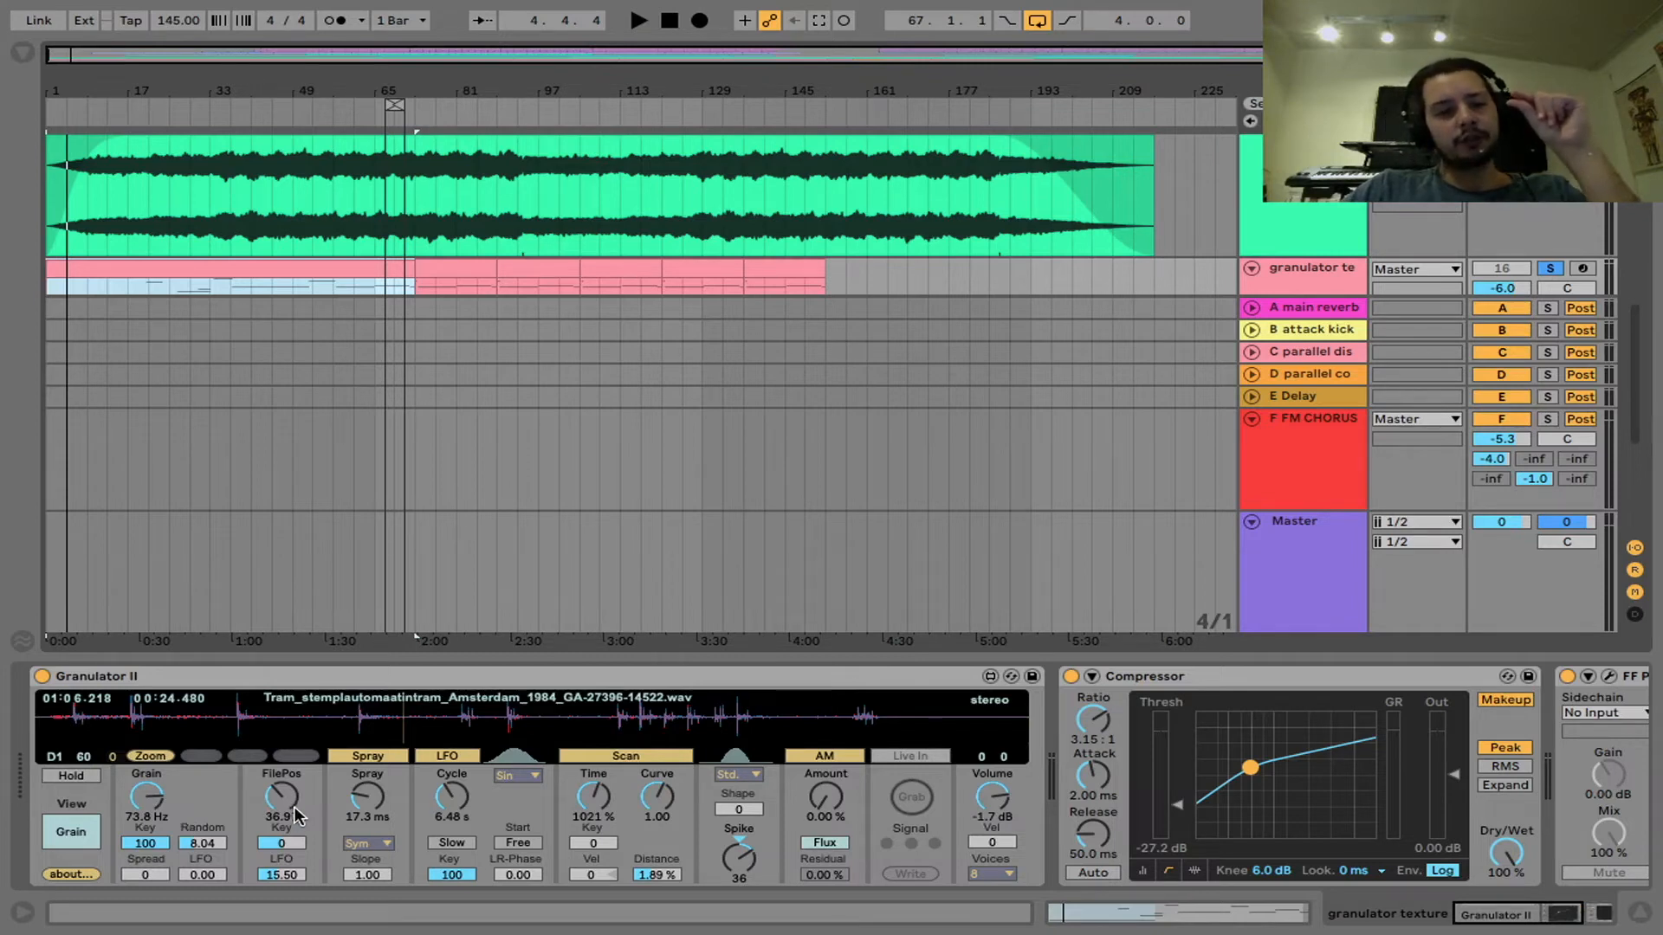
Step: Arm the granulator texture track for recording and audition notes while trying Granulator II's Spray control
{"action": "left_click", "coordinate": [266, 876]}
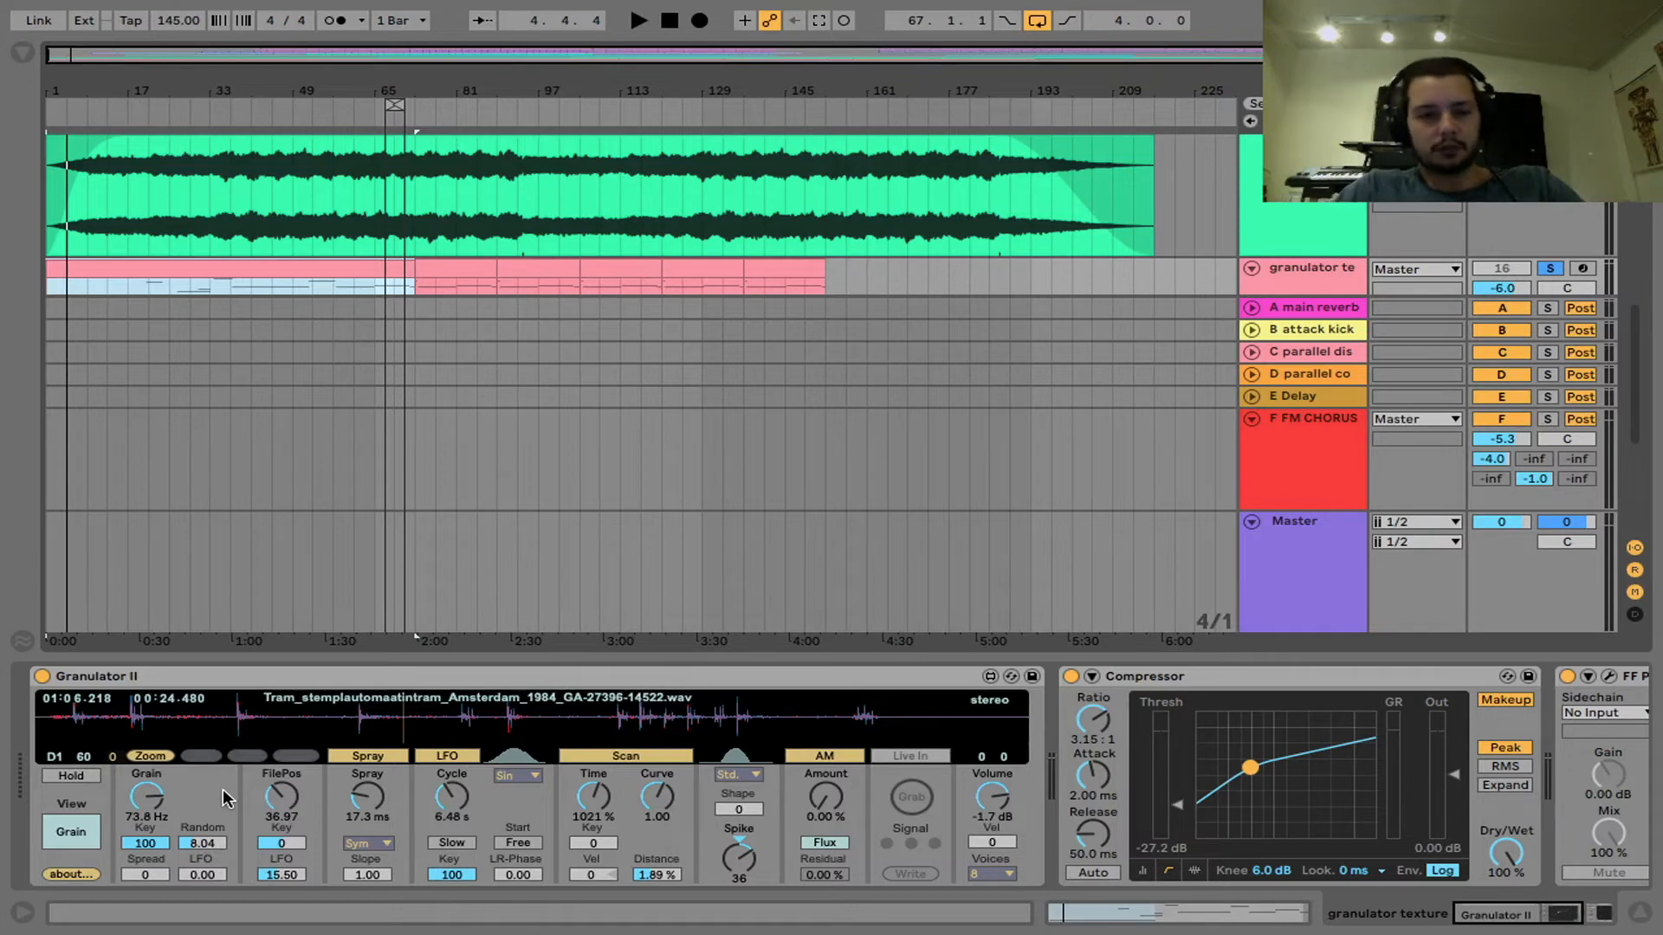
{"action": "scroll", "coordinate": [1058, 568], "scroll_direction": "down", "scroll_amount": 2}
{"action": "left_click", "coordinate": [1583, 210]}
{"action": "key", "text": "s"}
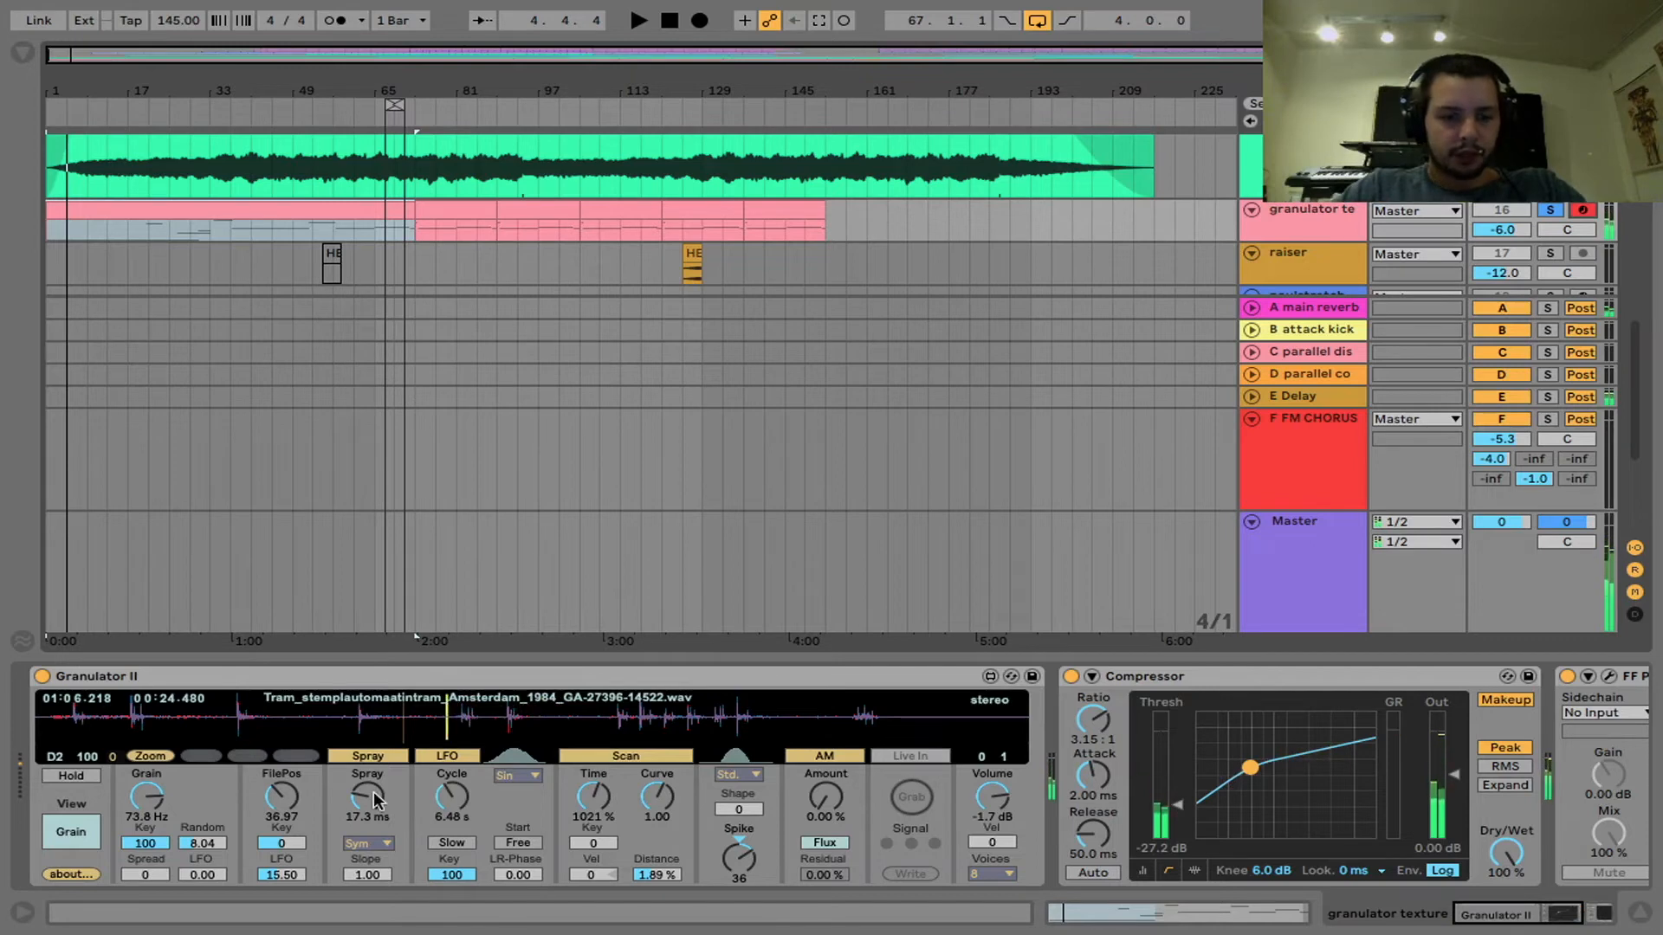
{"action": "mouse_move", "coordinate": [365, 808]}
{"action": "left_mouse_down"}
{"action": "mouse_move", "coordinate": [365, 726]}
{"action": "mouse_move", "coordinate": [365, 799]}
{"action": "left_mouse_up"}
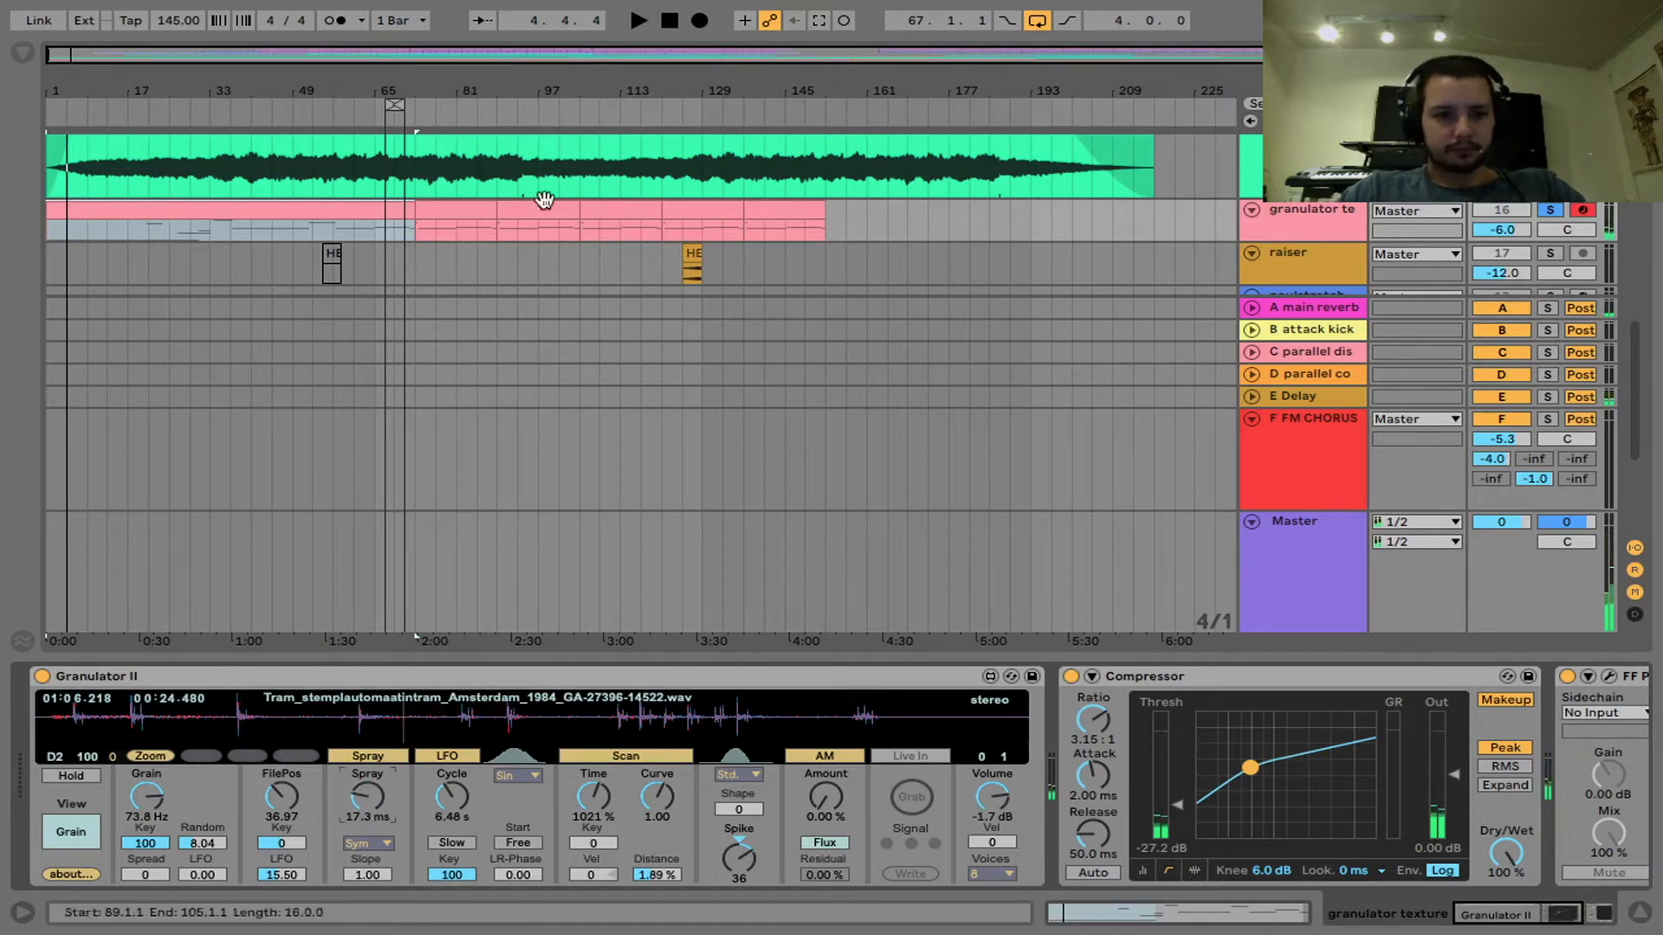
Step: Review Granulator II's Filter view, return to its Grain view and hide the device view
{"action": "left_click", "coordinate": [65, 833]}
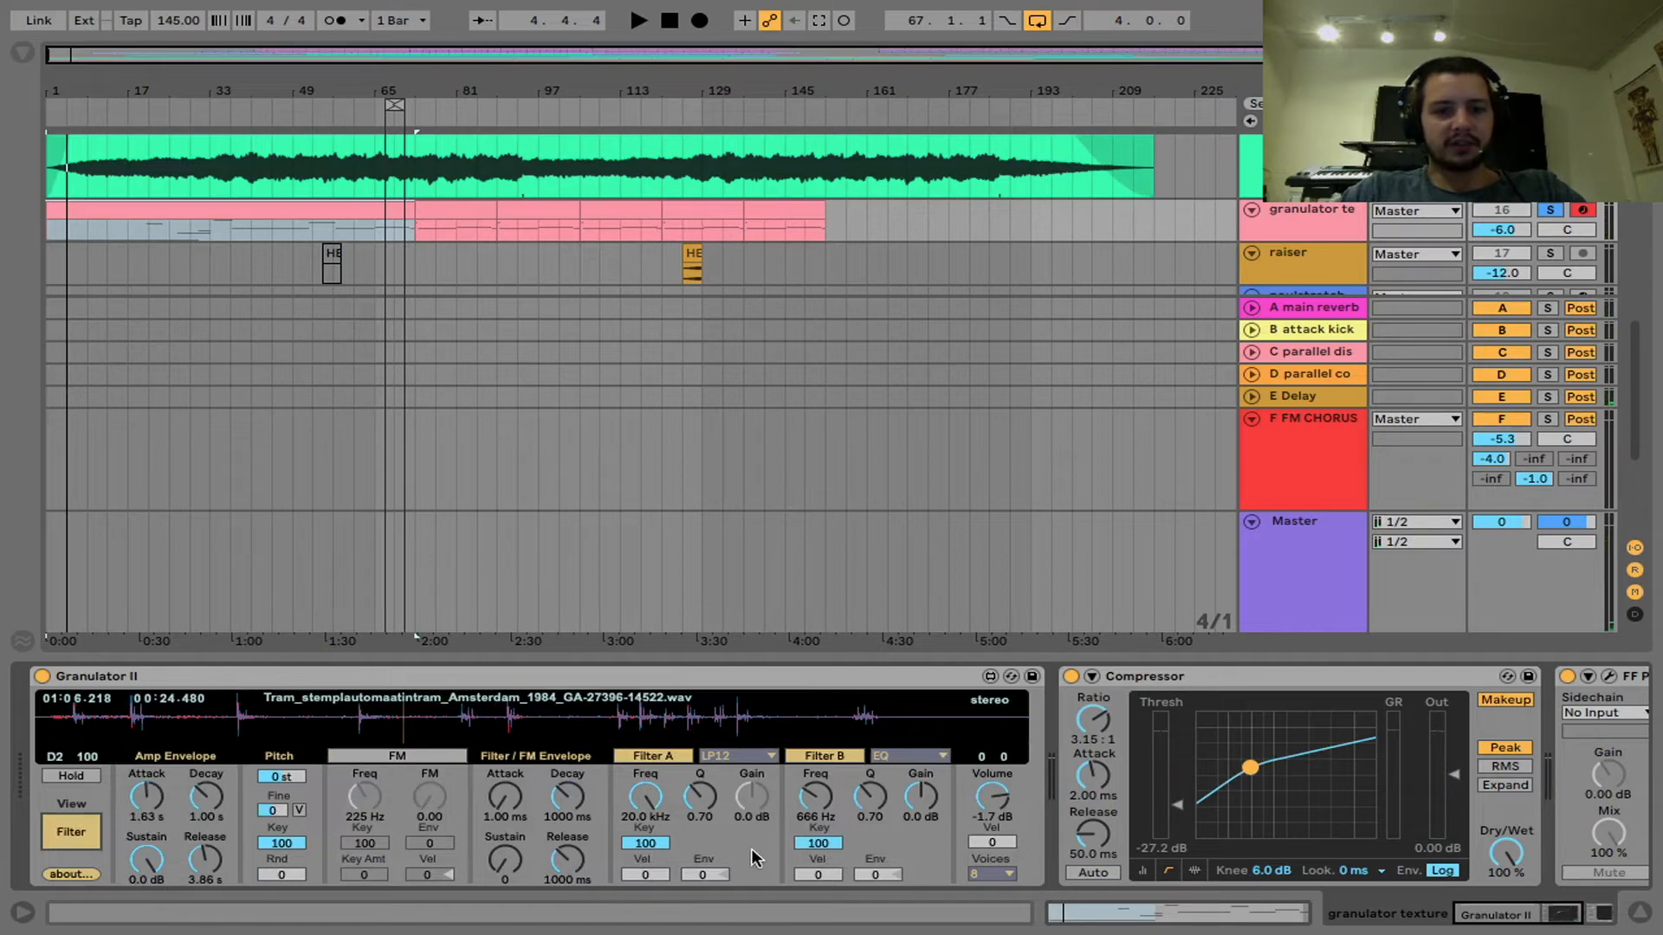
{"action": "left_click", "coordinate": [87, 827]}
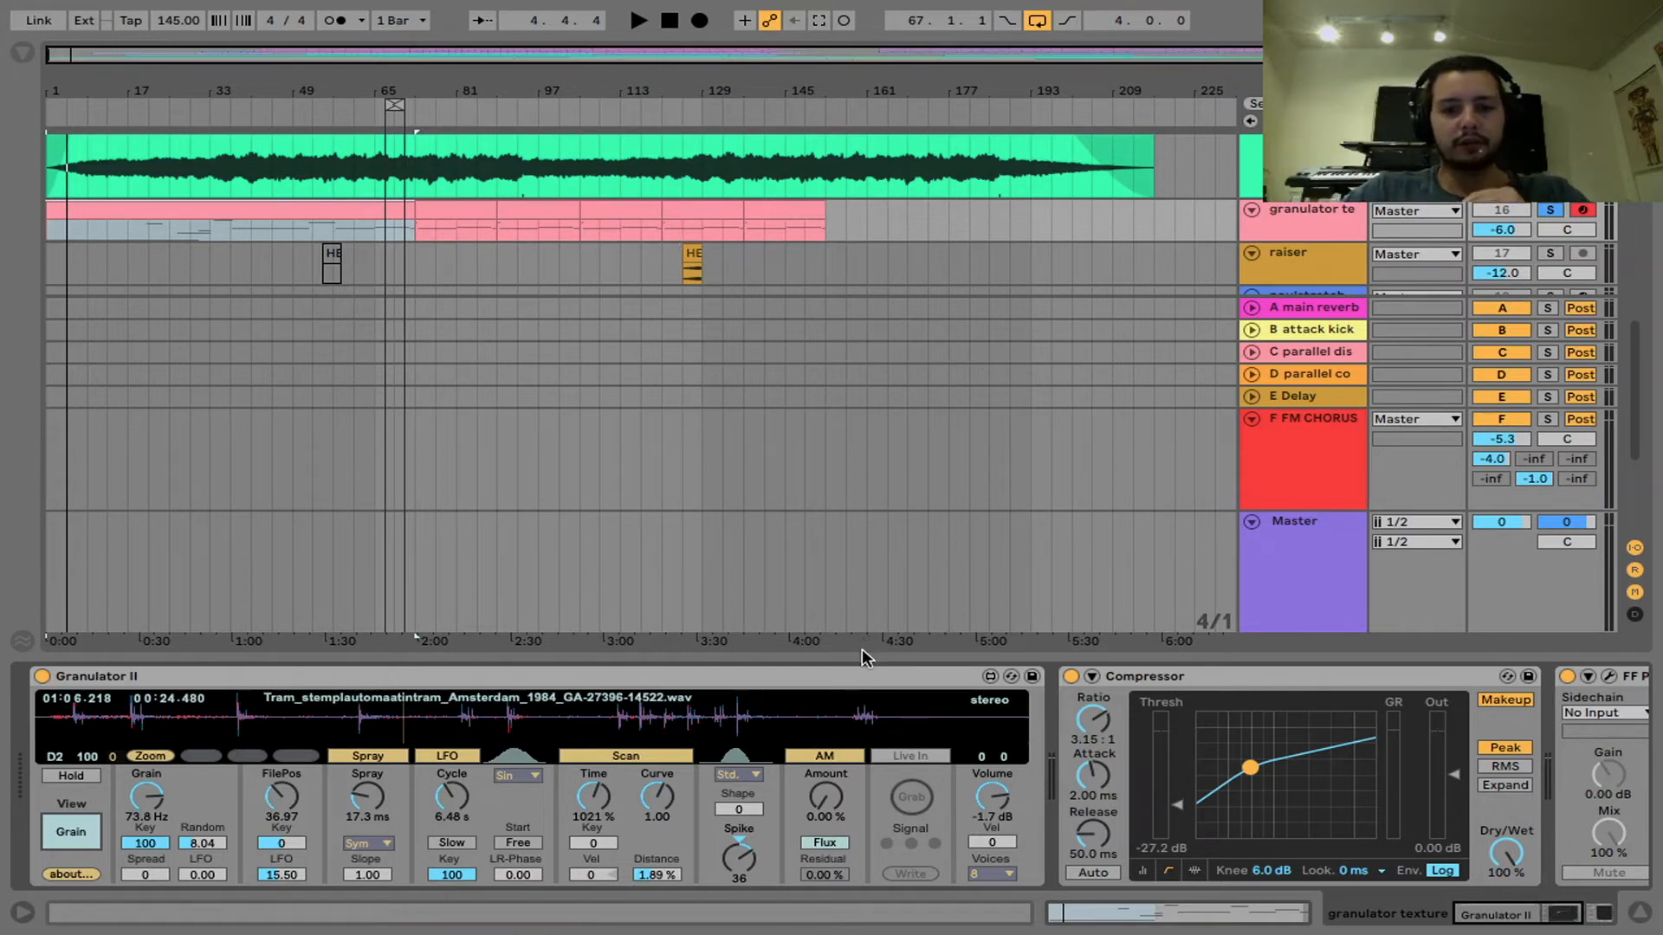
{"action": "left_click_drag", "start_coordinate": [856, 654], "coordinate": [832, 830]}
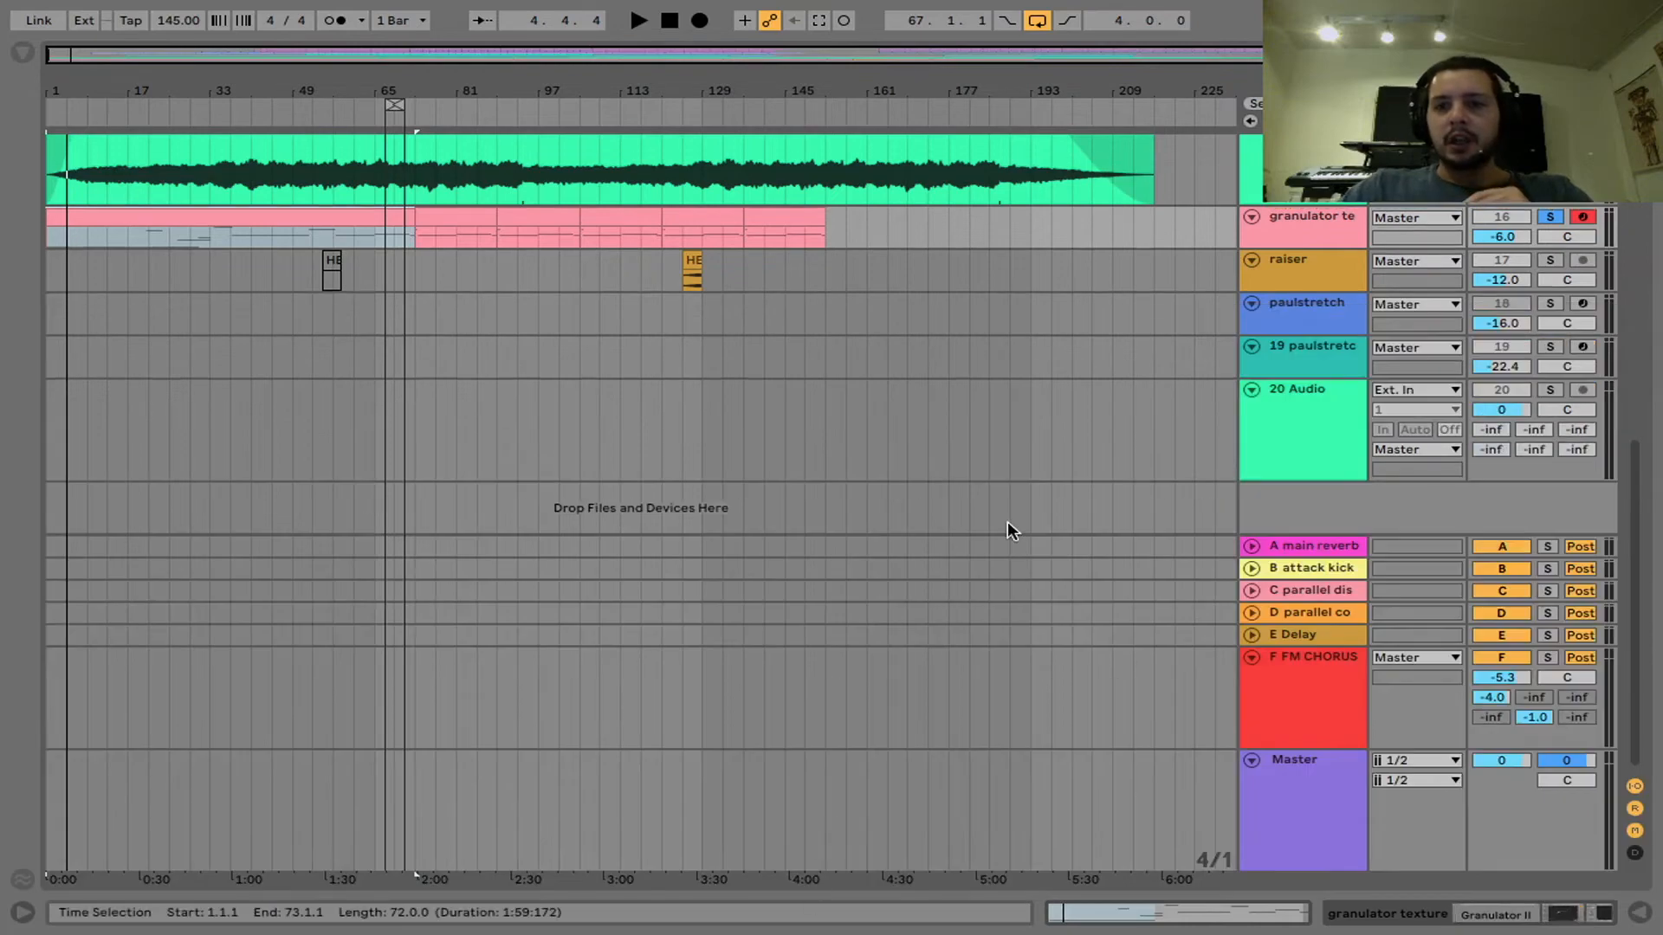
Step: Open the drone paul track's device chain and play its 16-Audio 1 clip from bar 41
{"action": "scroll", "coordinate": [1007, 521], "scroll_direction": "up", "scroll_amount": 5}
{"action": "left_click", "coordinate": [1270, 359]}
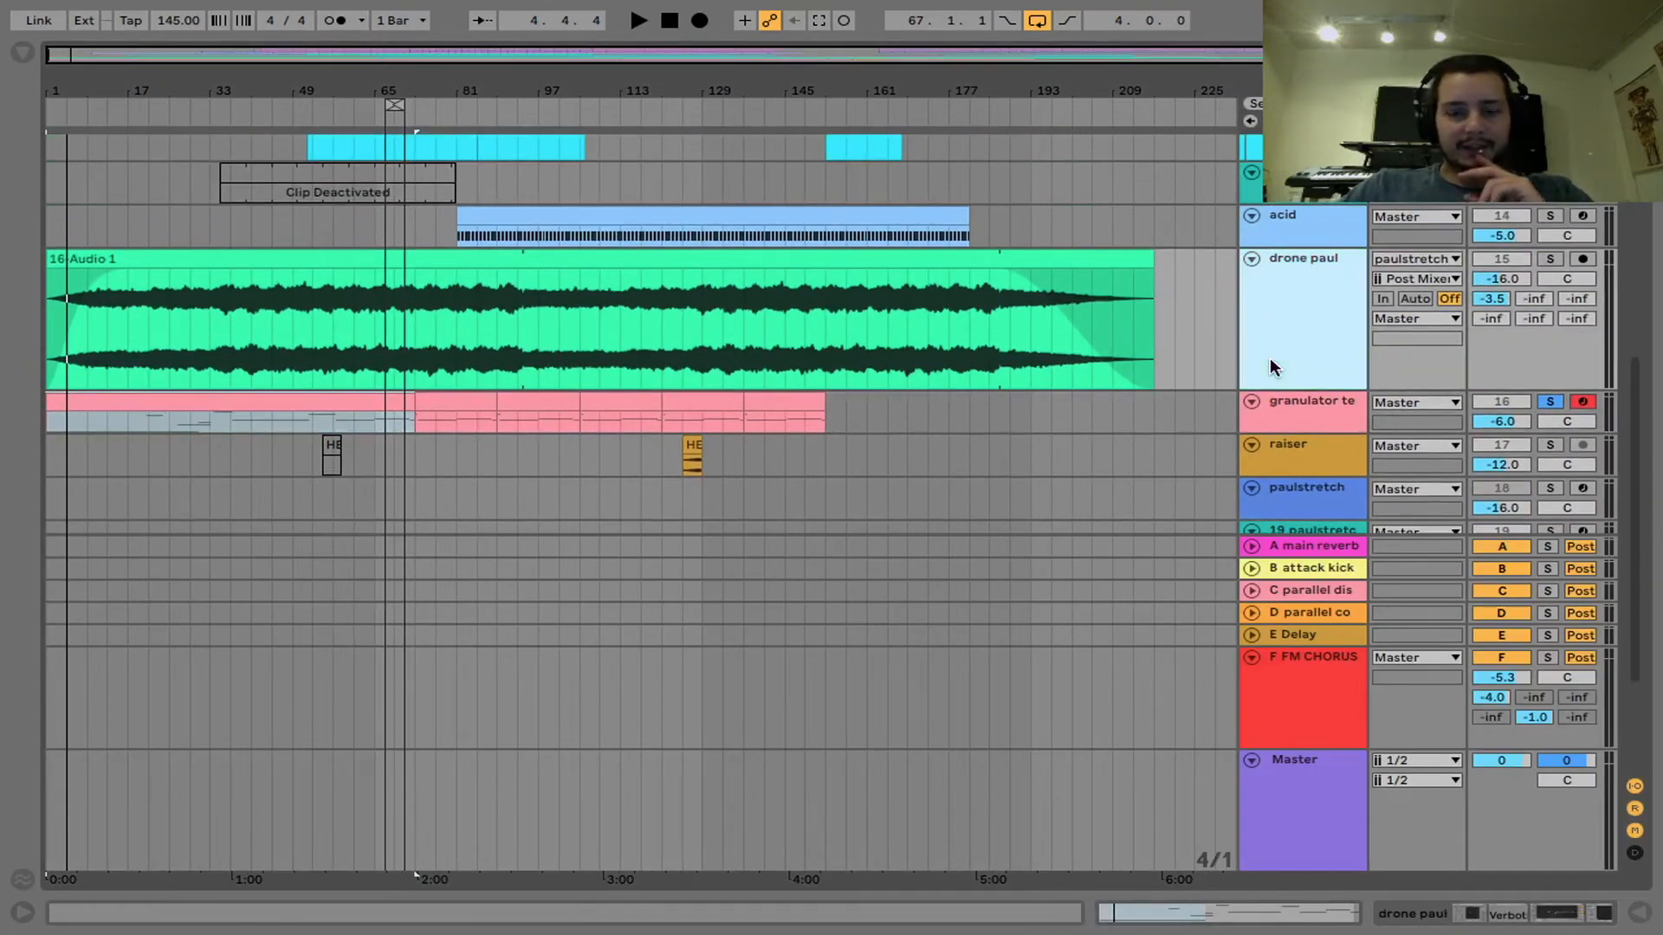
{"action": "double_click", "coordinate": [1270, 358]}
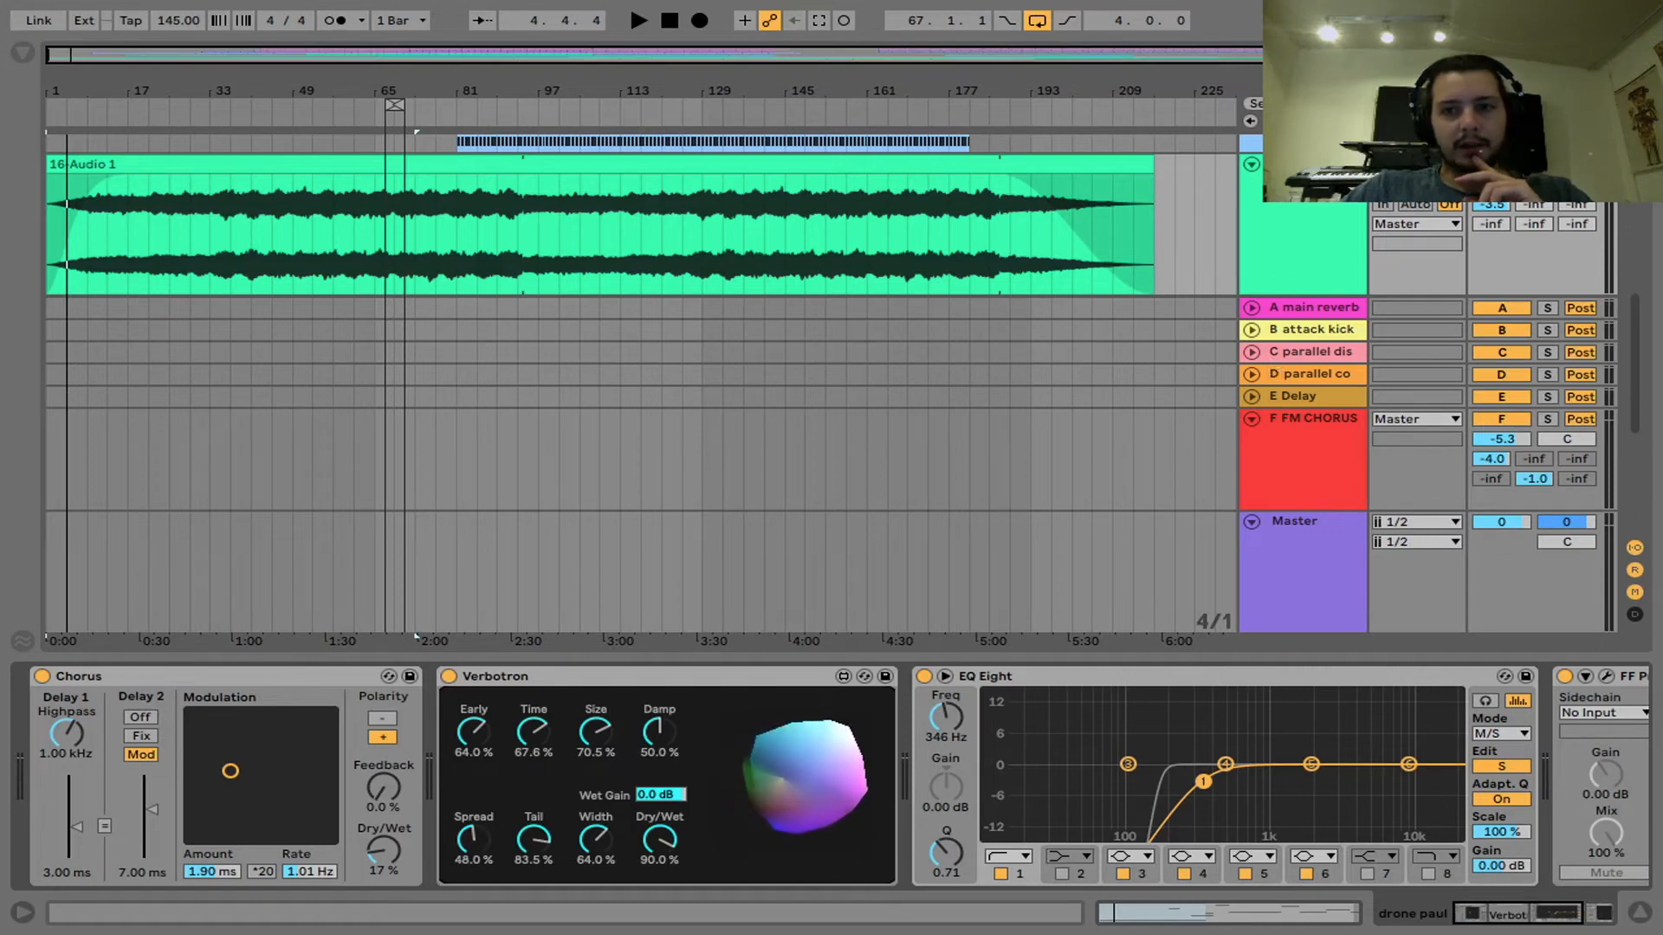
{"action": "left_click", "coordinate": [250, 265]}
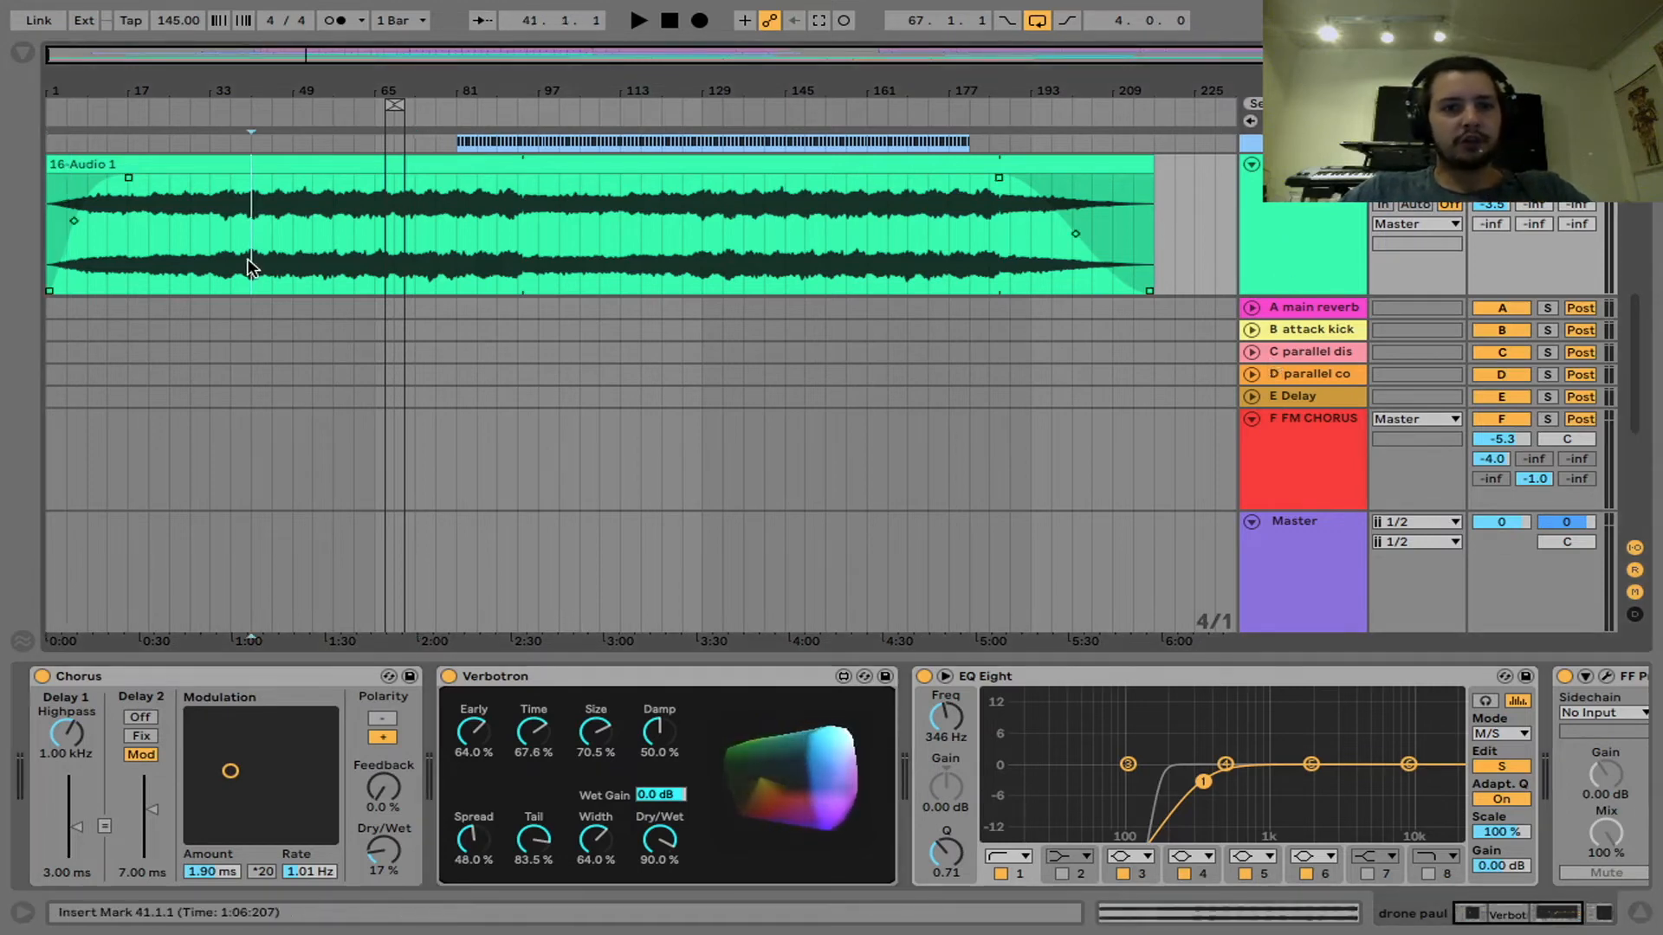
{"action": "key", "text": "space"}
{"action": "key", "text": "space"}
Step: Show the browser and expand the AUDIO folder inside REVIVE SAMPLES
{"action": "scroll", "coordinate": [923, 152], "scroll_direction": "down", "scroll_amount": 1}
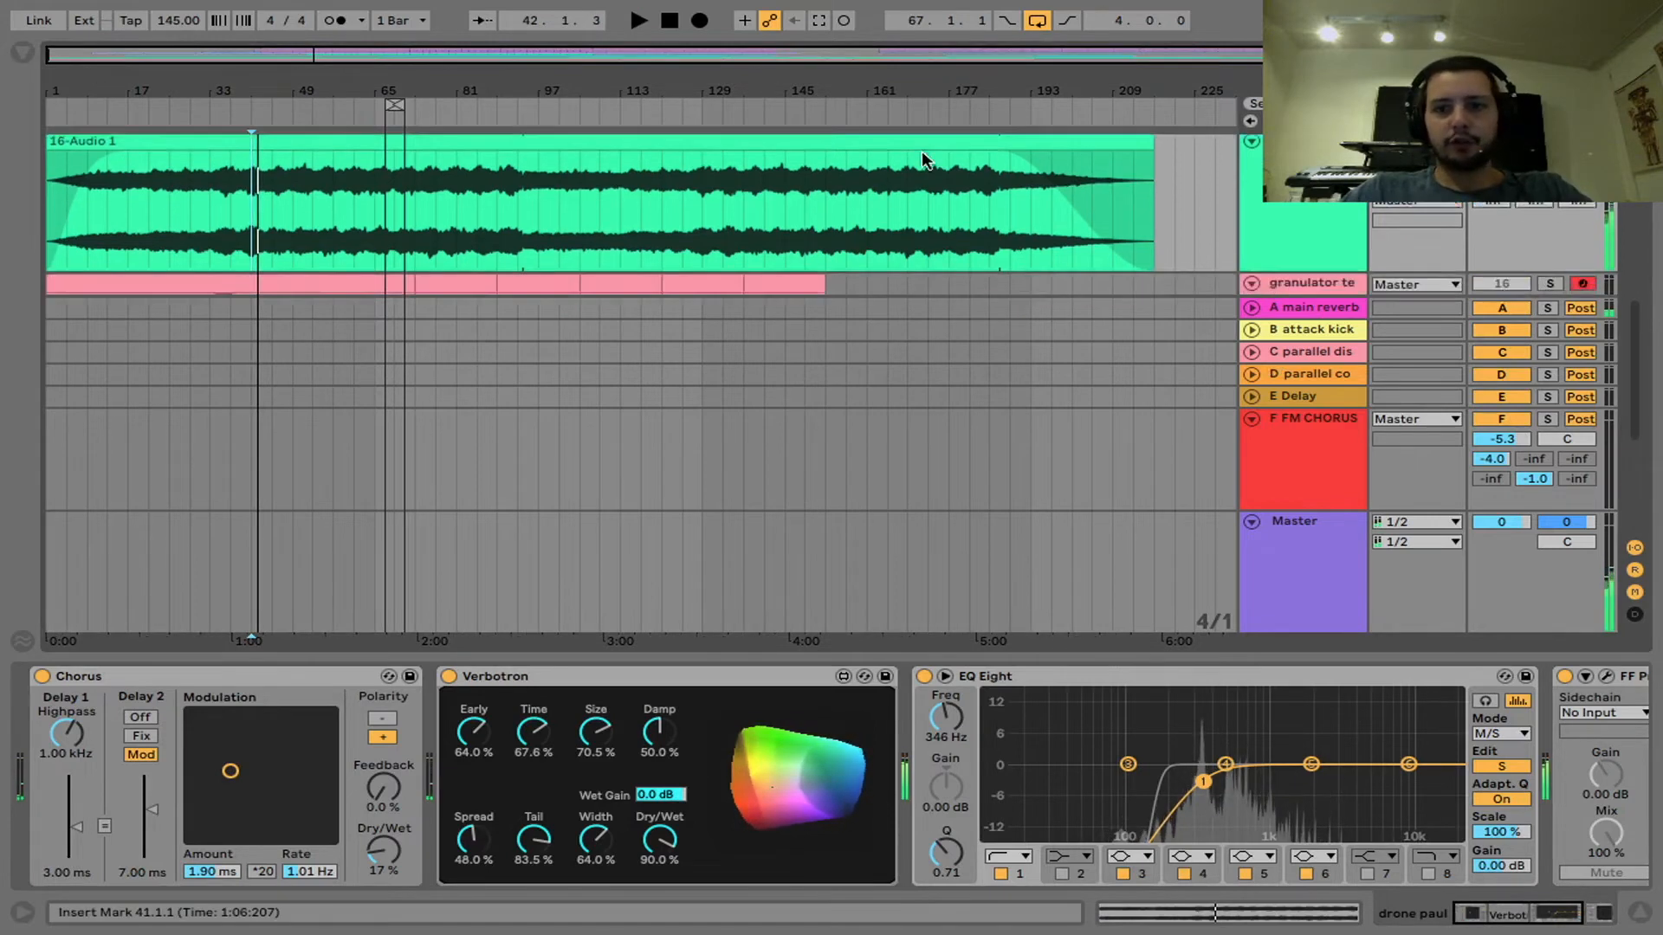
{"action": "scroll", "coordinate": [922, 157], "scroll_direction": "down", "scroll_amount": 3}
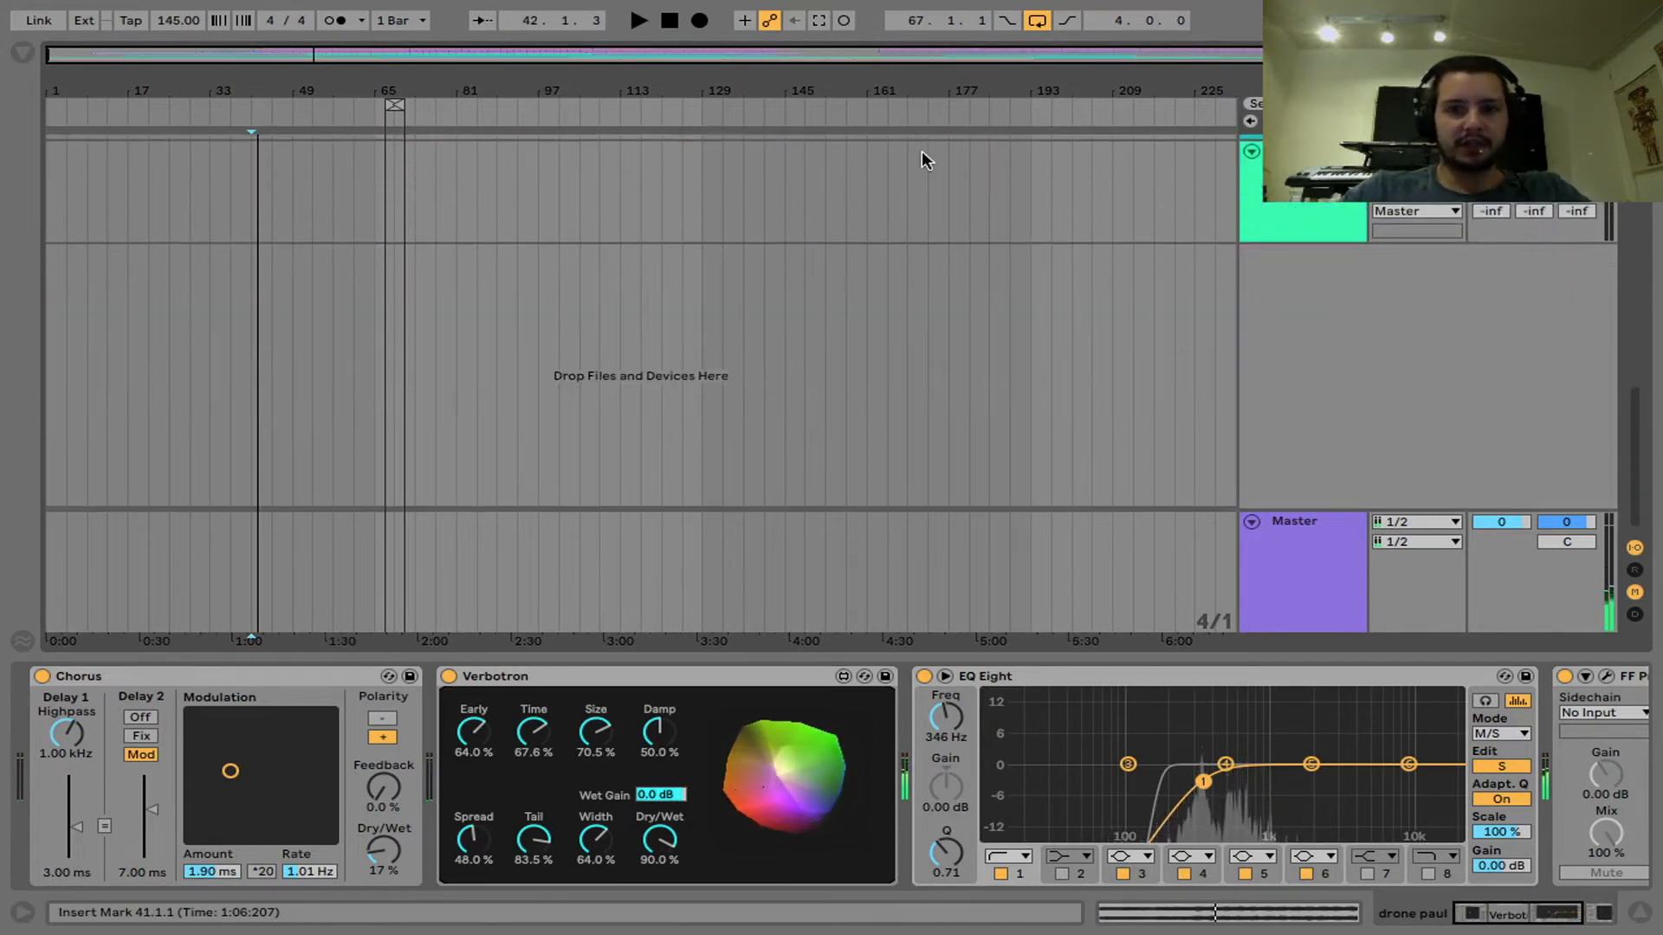
{"action": "key", "text": "super+alt+b"}
{"action": "scroll", "coordinate": [580, 336], "scroll_direction": "up", "scroll_amount": 3}
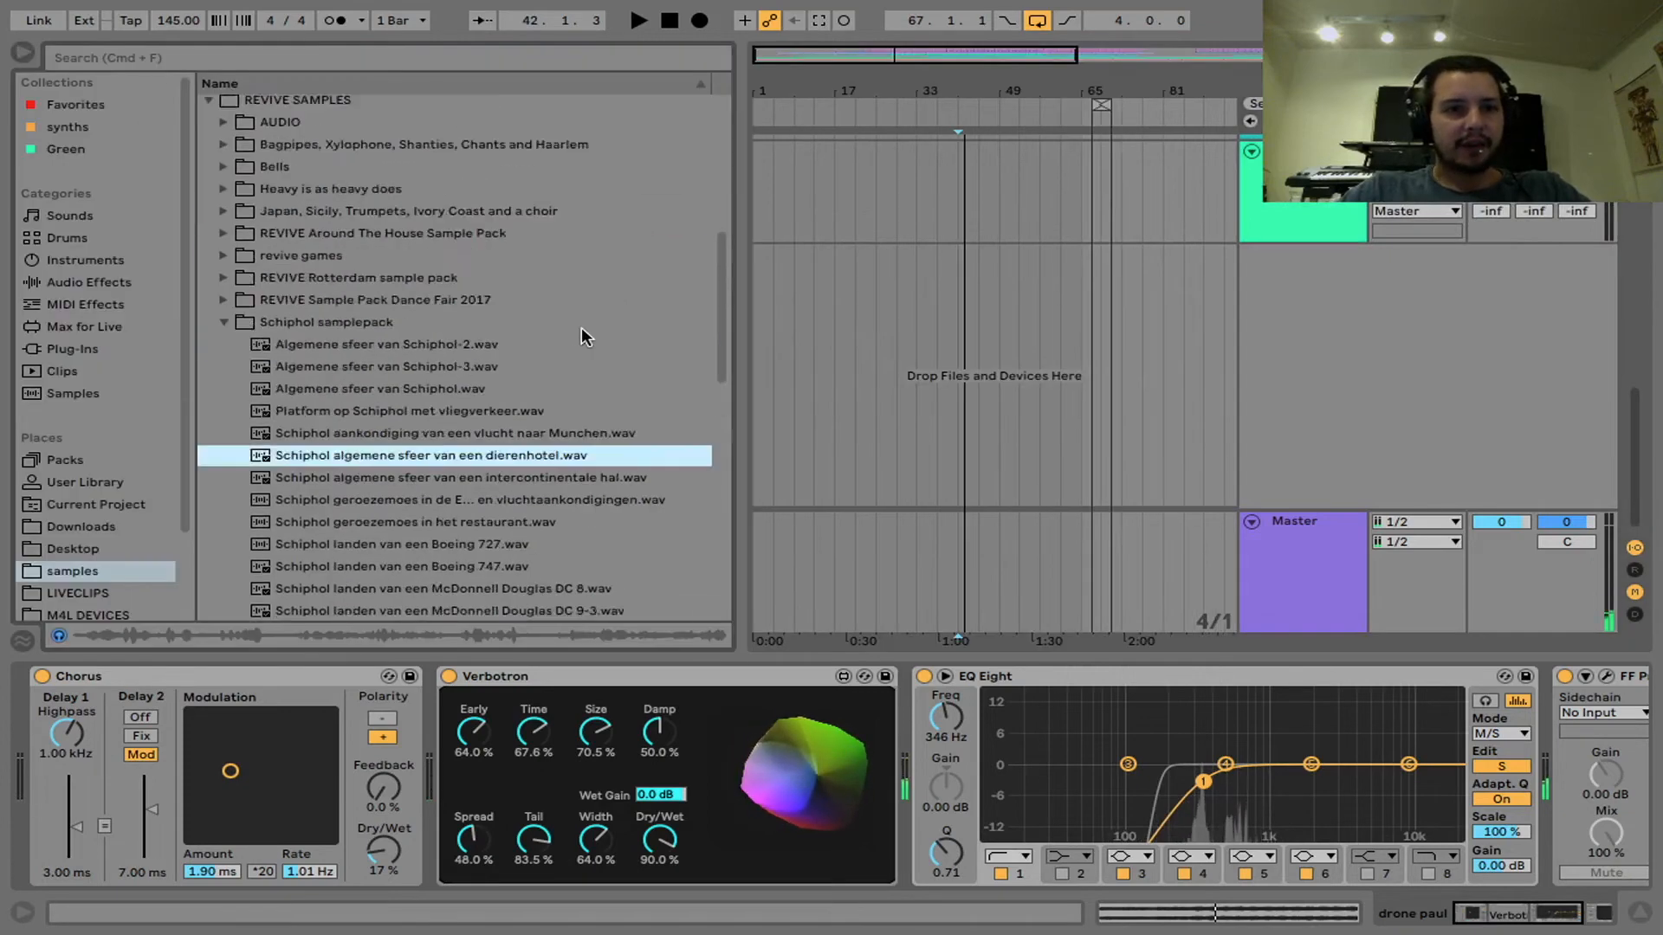
{"action": "scroll", "coordinate": [580, 336], "scroll_direction": "up", "scroll_amount": 1}
{"action": "scroll", "coordinate": [580, 336], "scroll_direction": "down", "scroll_amount": 6}
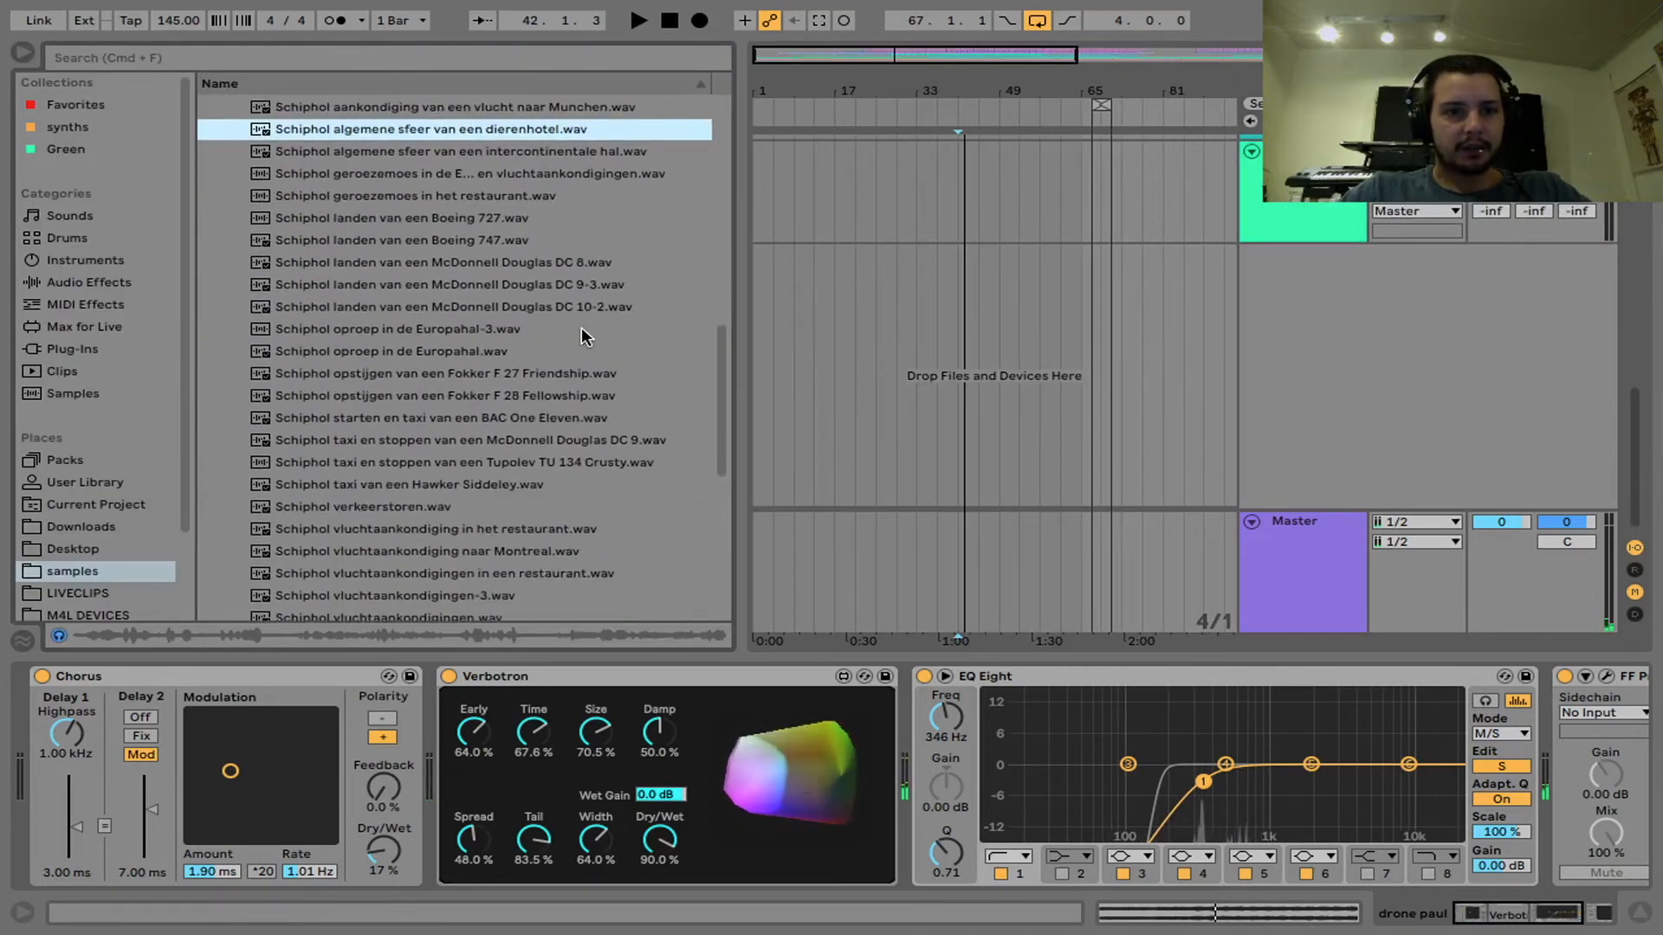
{"action": "scroll", "coordinate": [580, 336], "scroll_direction": "up", "scroll_amount": 10}
{"action": "left_click", "coordinate": [222, 312]}
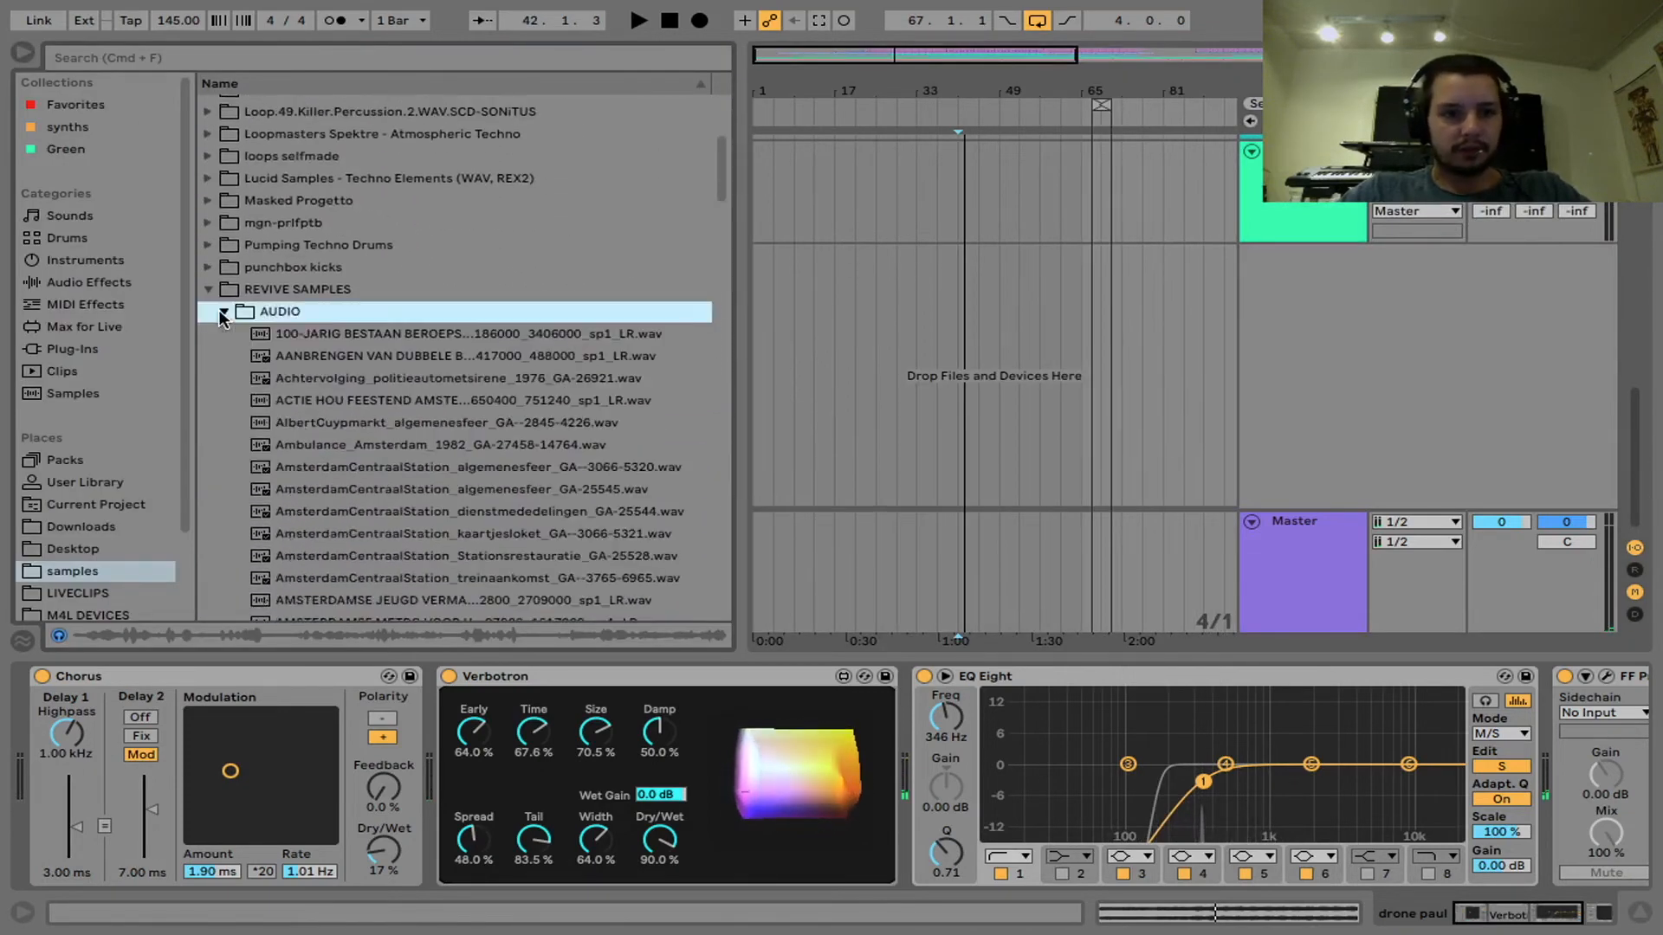
Step: Place the EERSTE DIERENAMBULANCE sample on the 20 Audio track at bar 21 and hide the browser
{"action": "scroll", "coordinate": [525, 363], "scroll_direction": "down", "scroll_amount": 5}
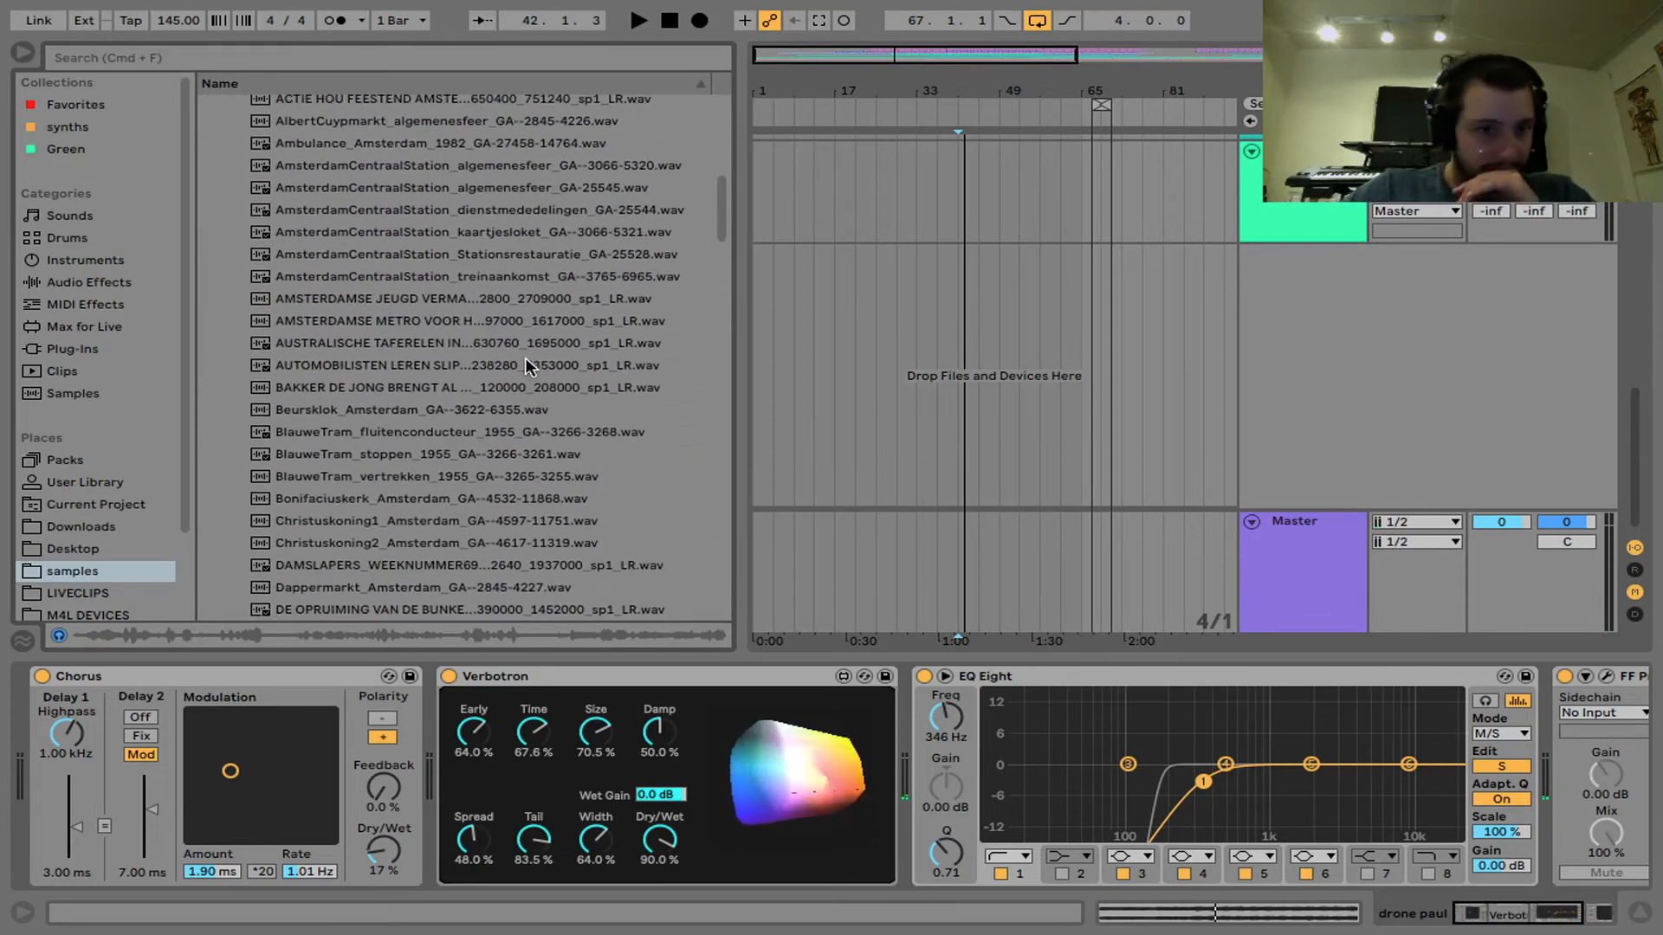
{"action": "scroll", "coordinate": [525, 364], "scroll_direction": "down", "scroll_amount": 4}
{"action": "scroll", "coordinate": [527, 366], "scroll_direction": "down", "scroll_amount": 2}
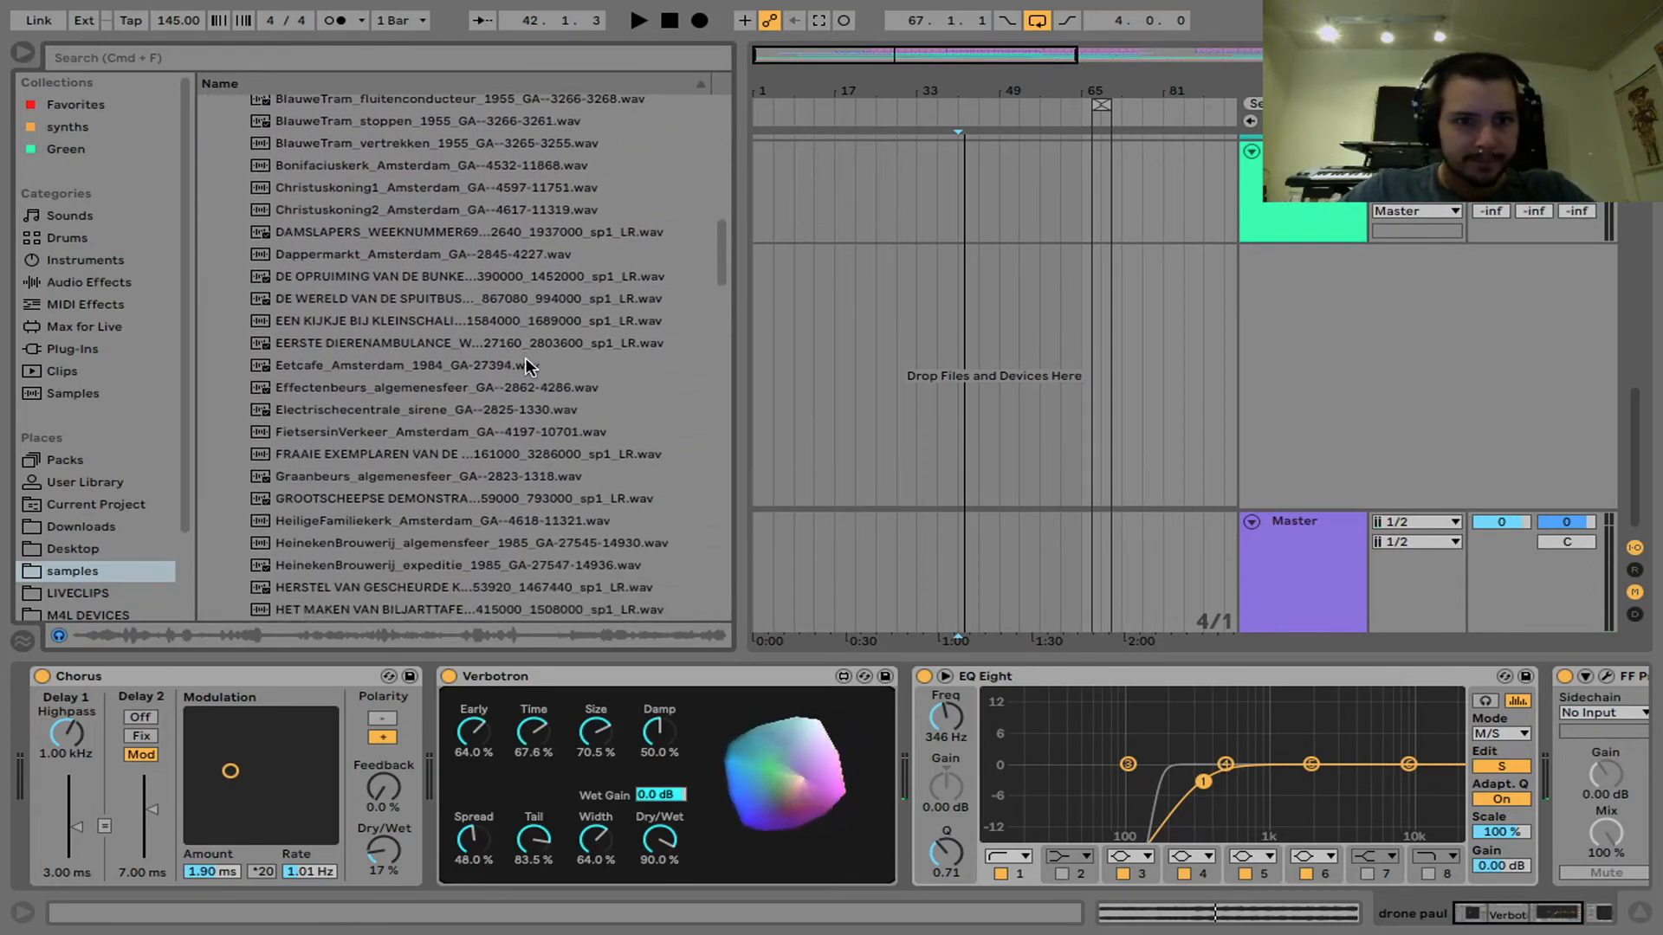
{"action": "left_click_drag", "start_coordinate": [419, 346], "coordinate": [859, 178]}
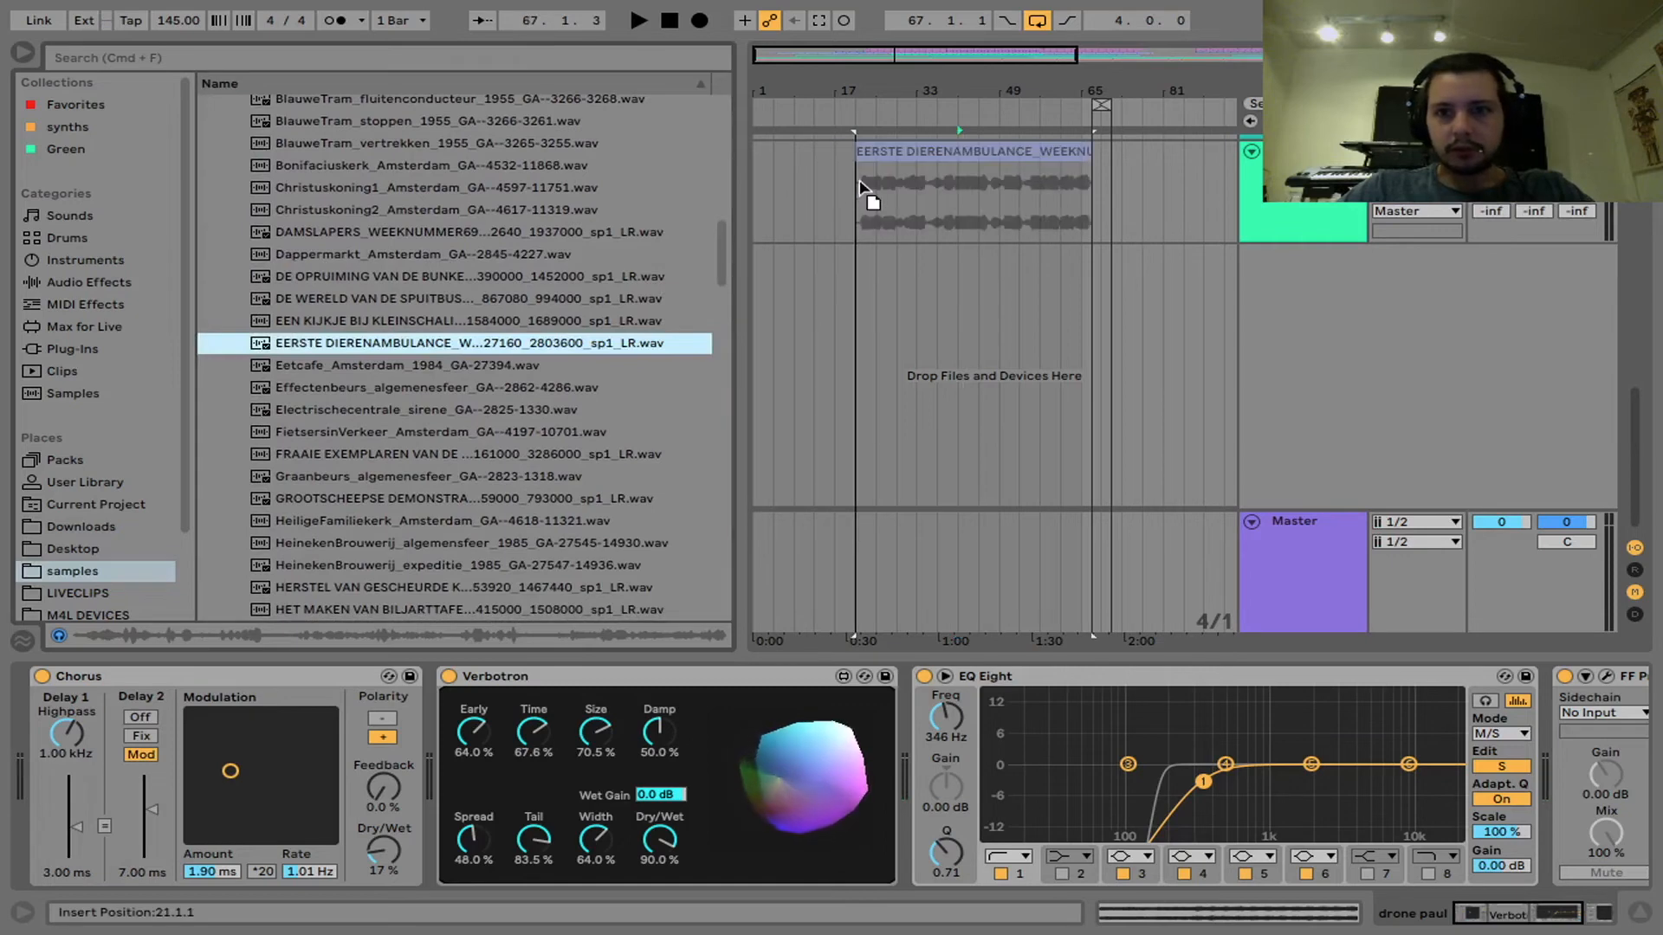
{"action": "left_click", "coordinate": [21, 54]}
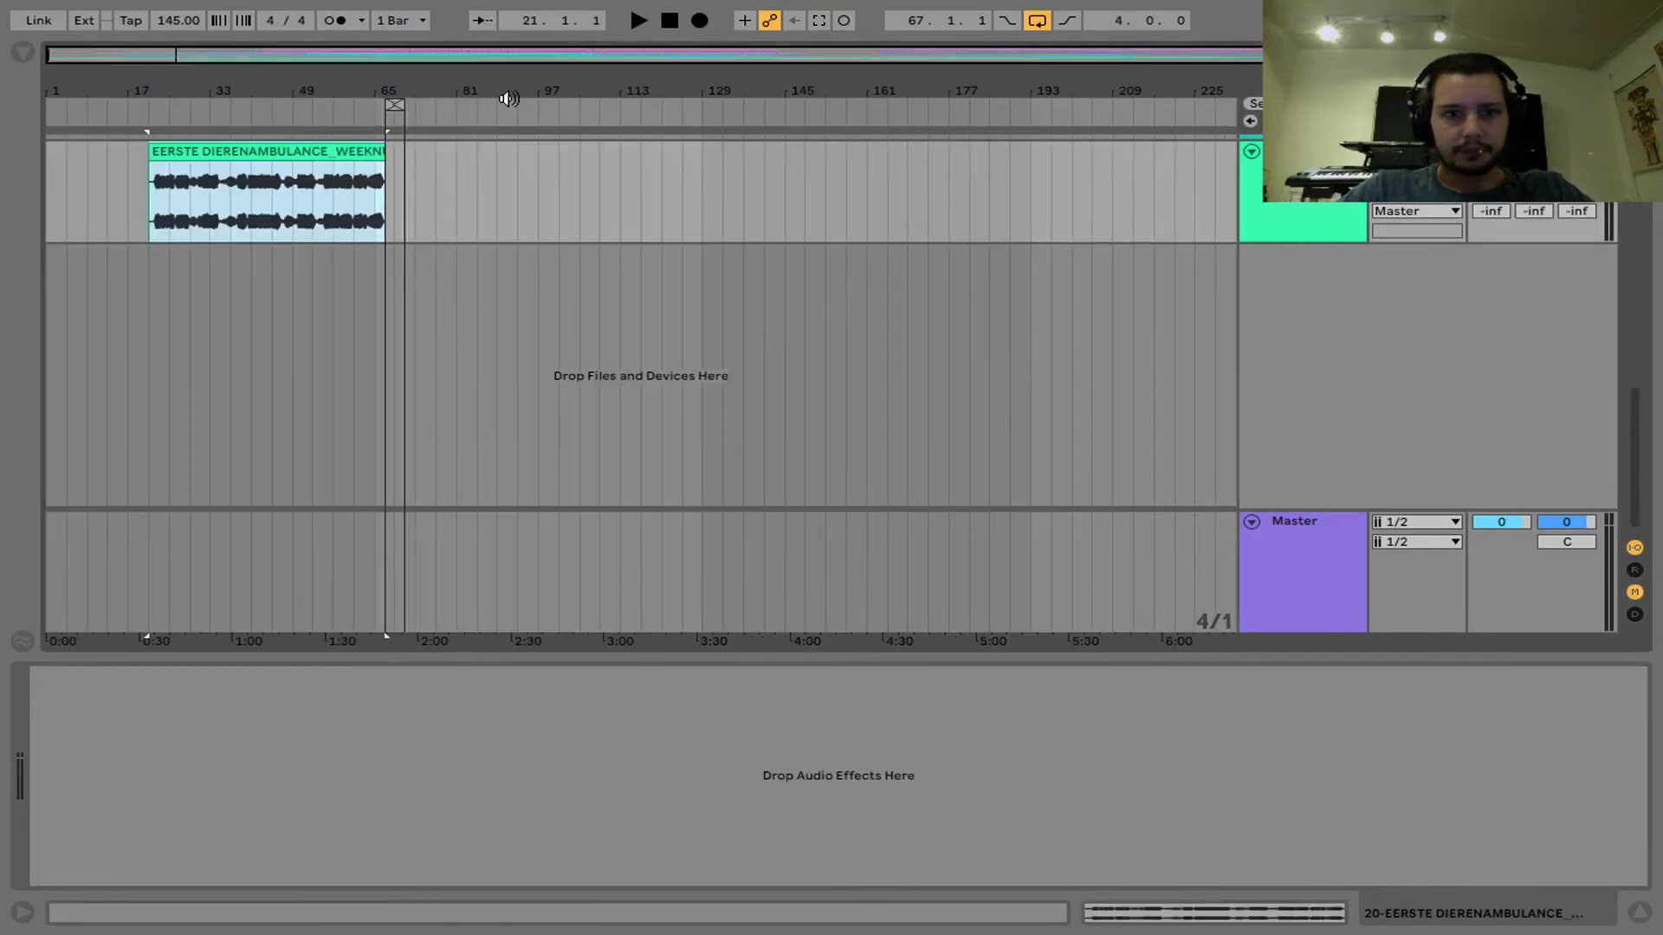
Step: Audition the EERSTE DIERENAMBULANCE clip from bar 53 and delete it from the 20 Audio track
{"action": "left_click_drag", "start_coordinate": [357, 54], "coordinate": [357, 124]}
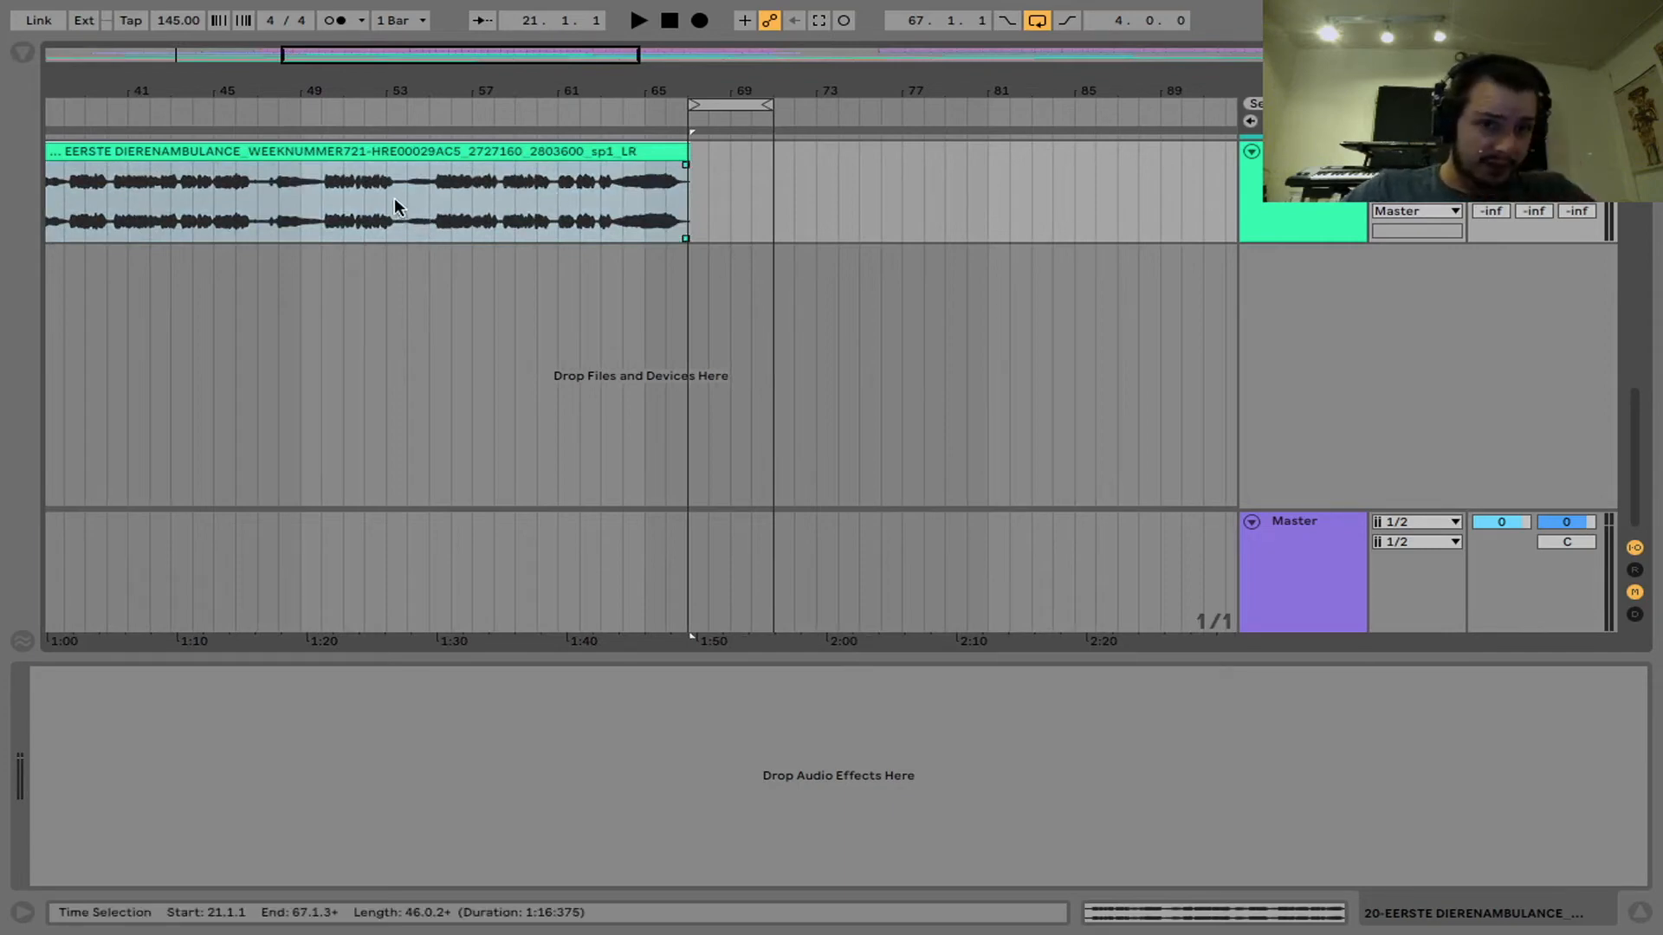
{"action": "left_click", "coordinate": [386, 164]}
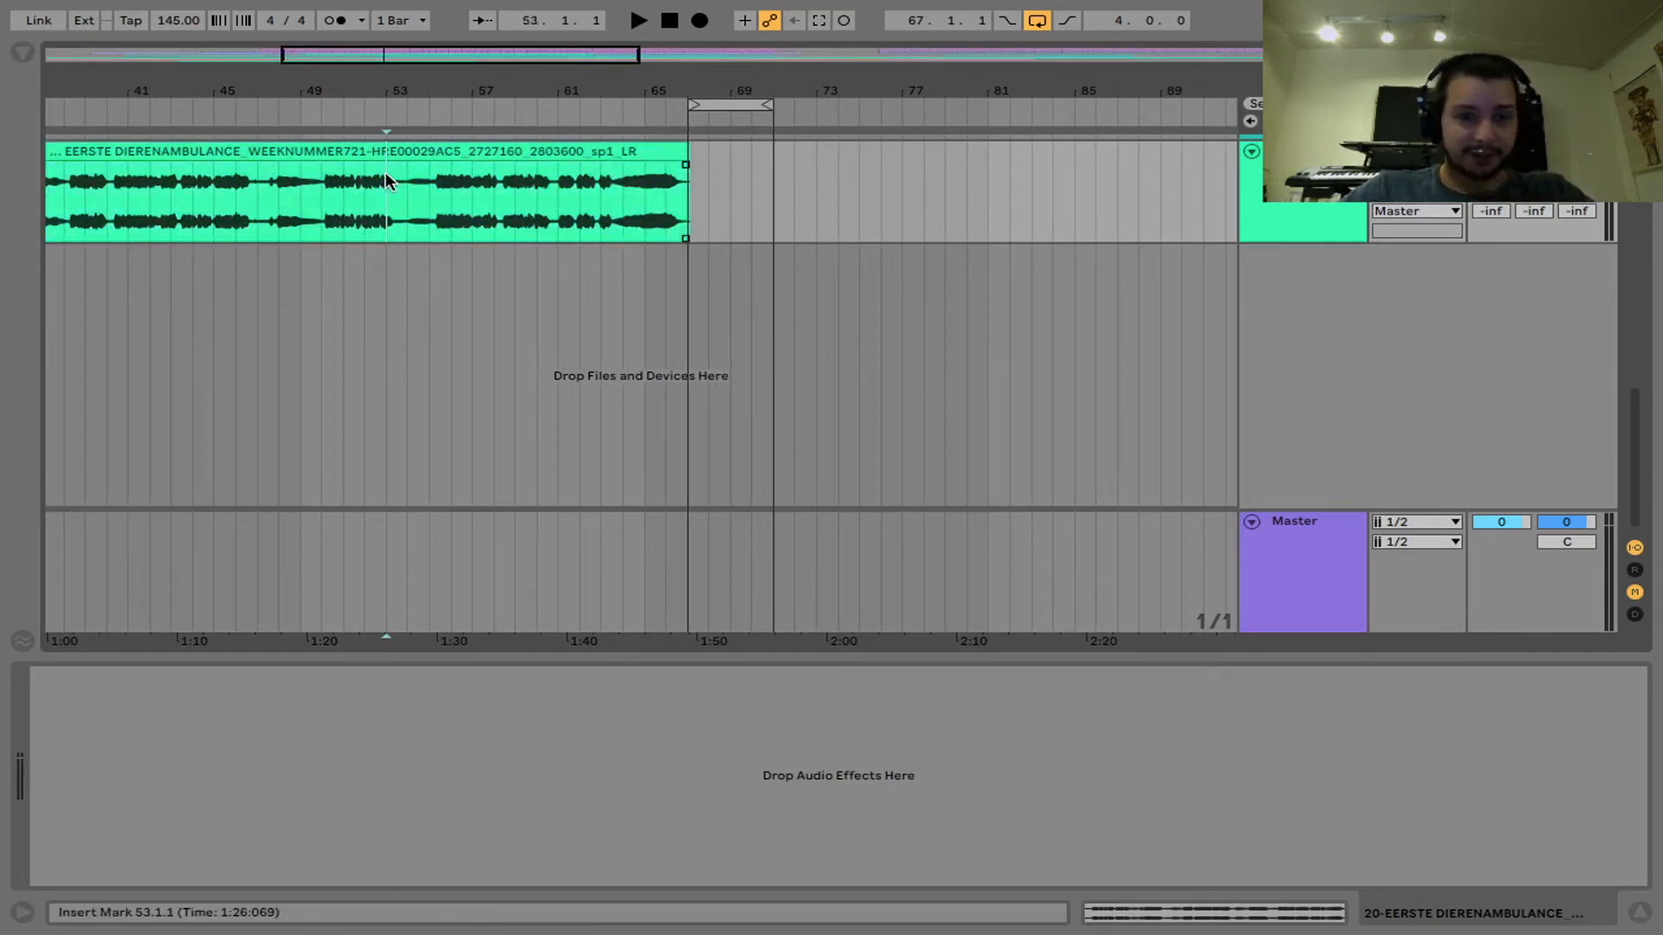
{"action": "key", "text": "space"}
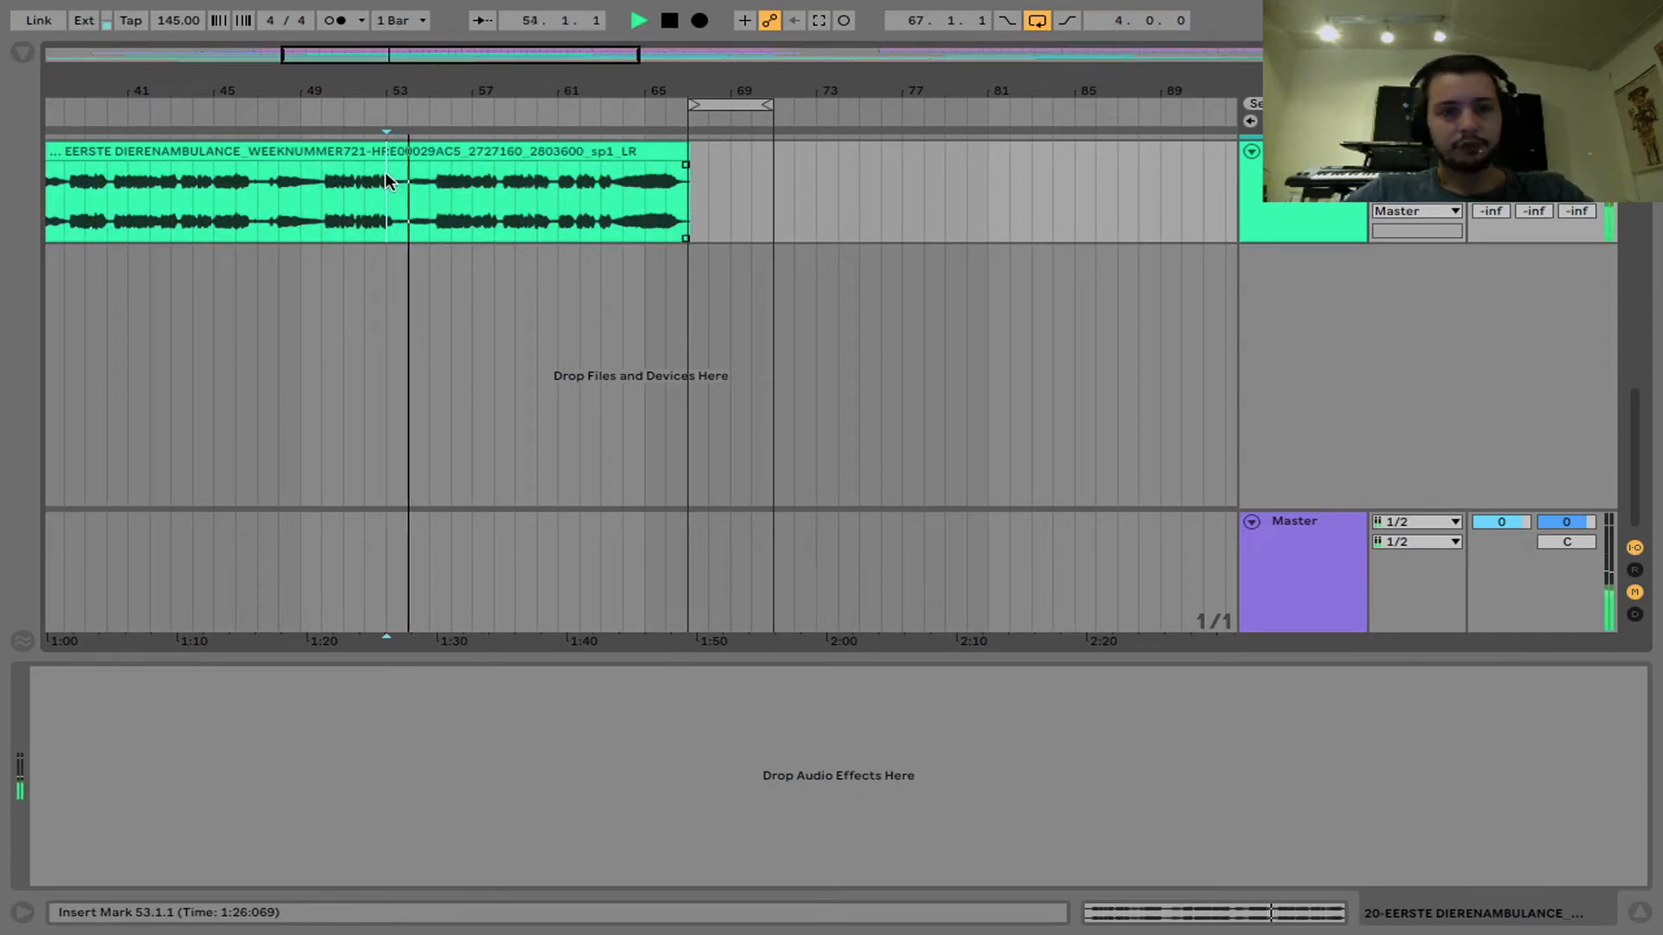
{"action": "key", "text": "space"}
{"action": "left_click", "coordinate": [399, 156]}
{"action": "key", "text": "Delete"}
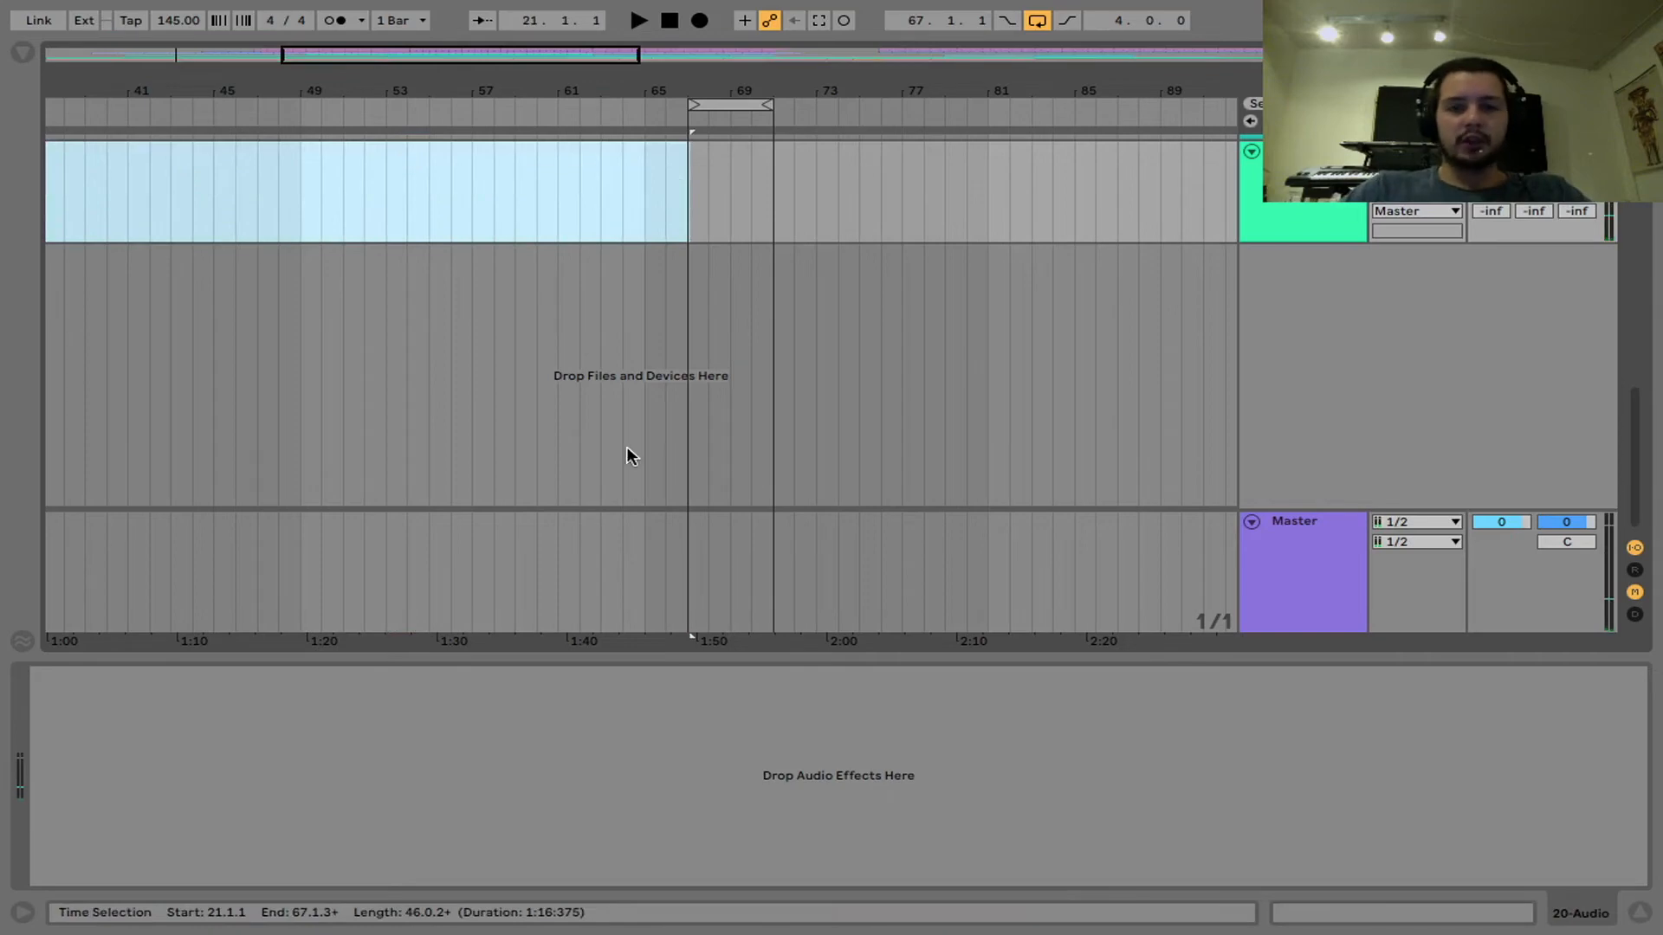
Step: Solo the paulstretch track, switch on its PaulXStretch device and open the plug-in window
{"action": "scroll", "coordinate": [626, 445], "scroll_direction": "up", "scroll_amount": 4}
{"action": "scroll", "coordinate": [626, 445], "scroll_direction": "up", "scroll_amount": 5}
{"action": "scroll", "coordinate": [714, 408], "scroll_direction": "left", "scroll_amount": 2}
{"action": "scroll", "coordinate": [929, 381], "scroll_direction": "down", "scroll_amount": 4}
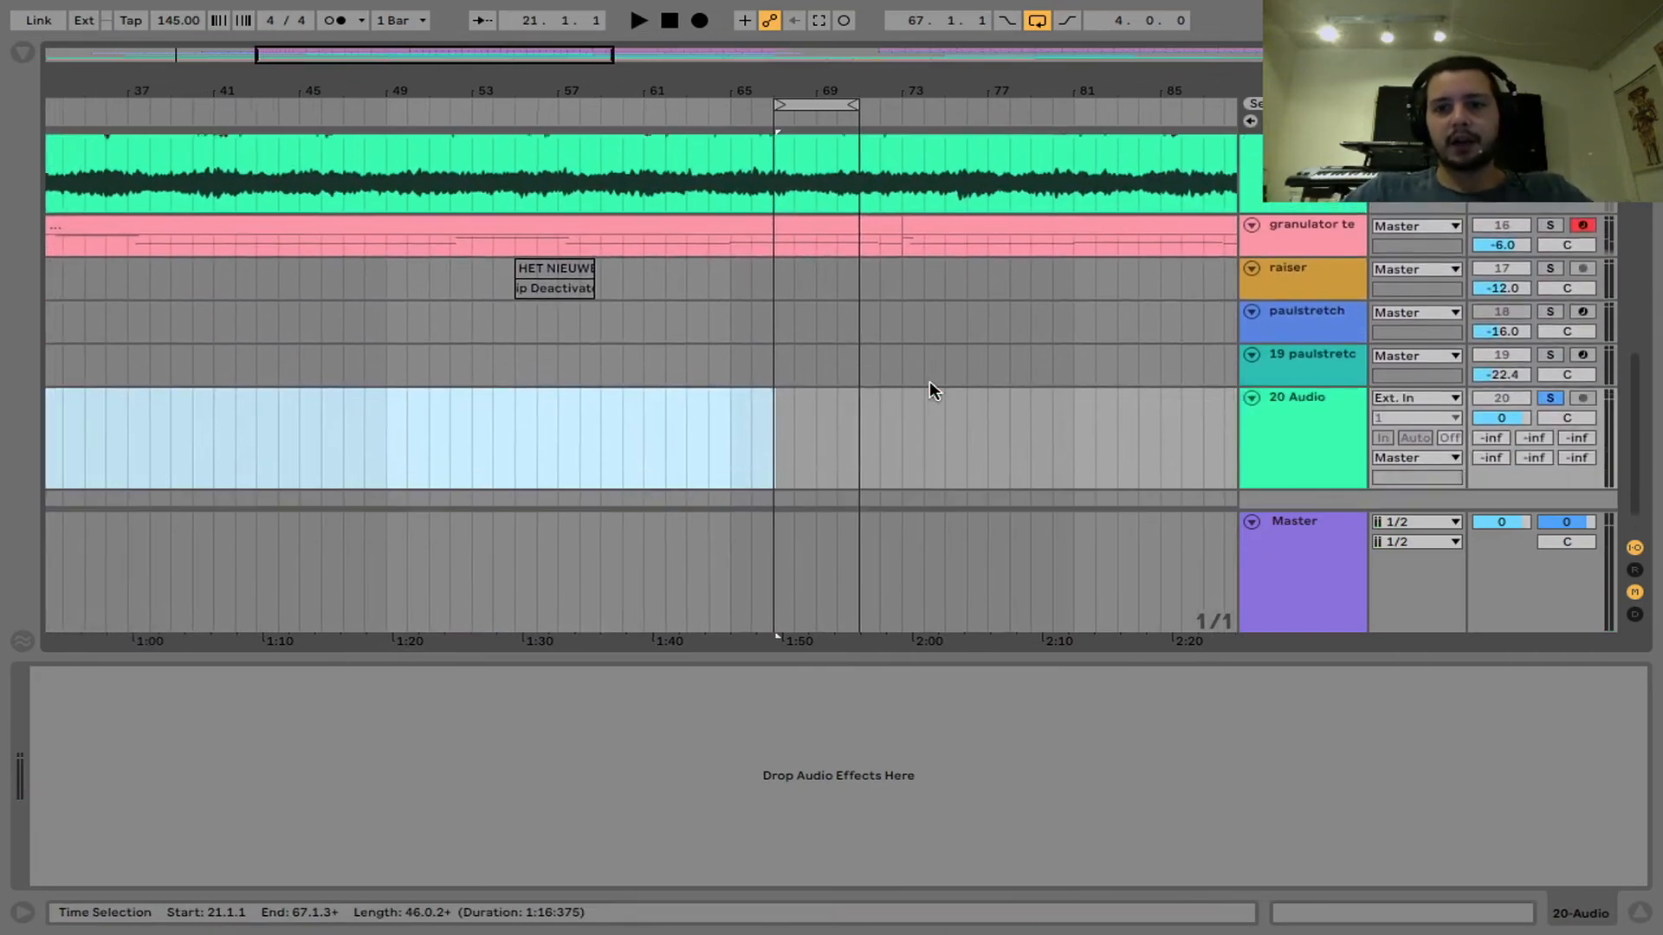
{"action": "left_click", "coordinate": [1329, 327]}
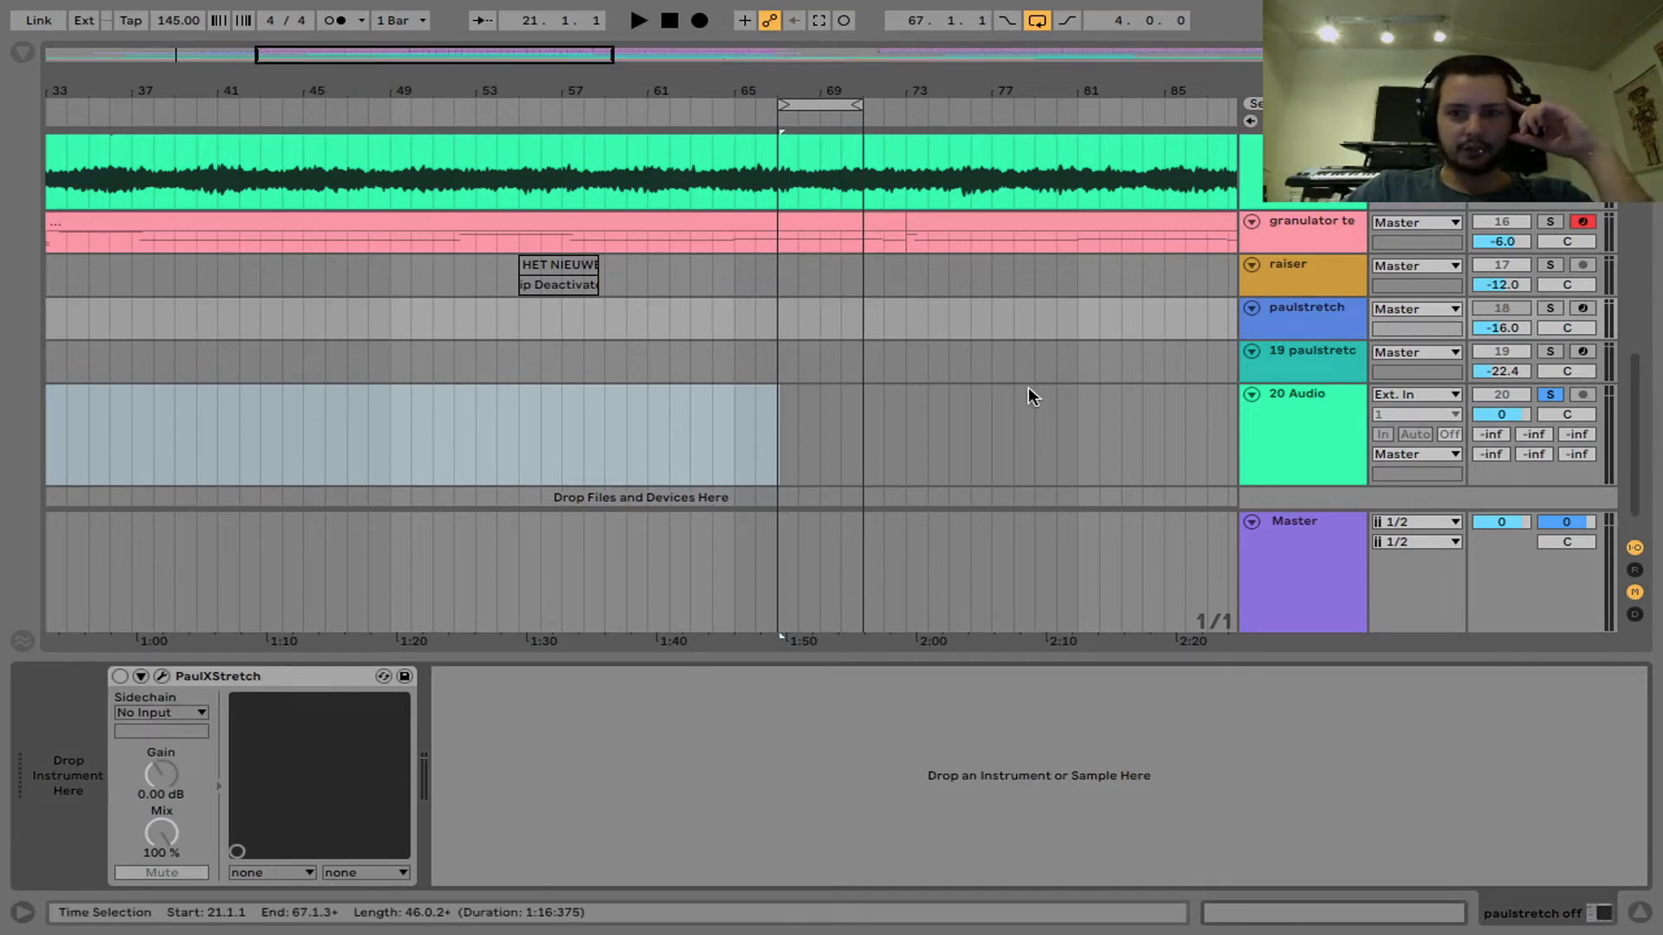
{"action": "left_click", "coordinate": [1552, 309]}
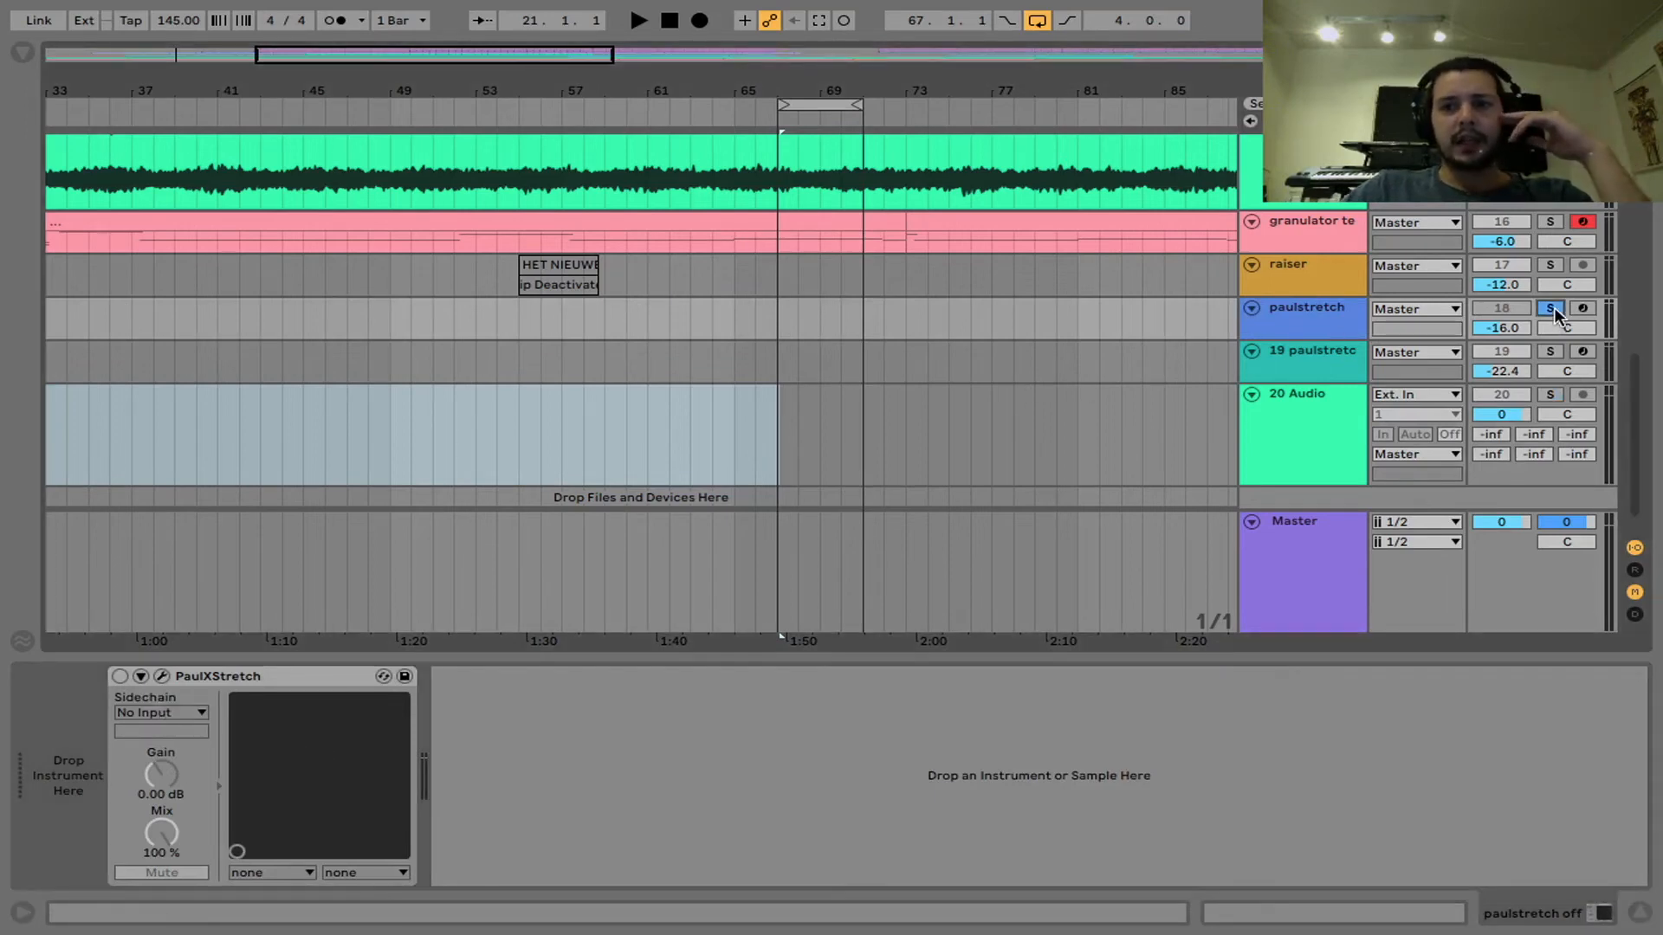
{"action": "left_click", "coordinate": [120, 677]}
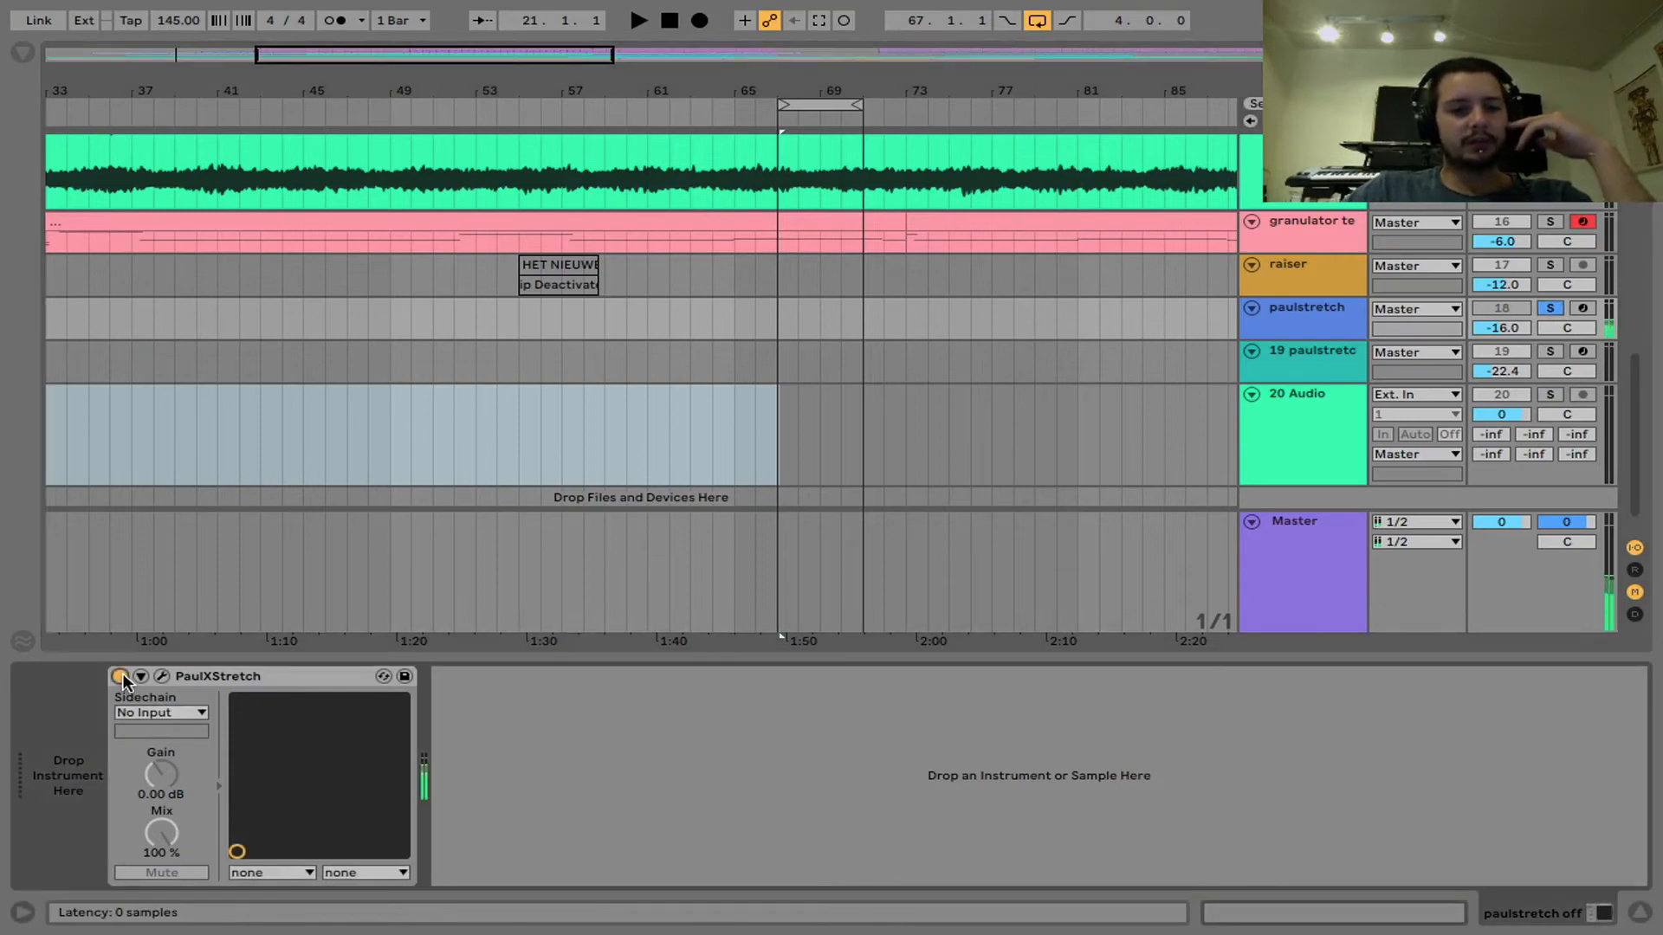
{"action": "left_click", "coordinate": [161, 677]}
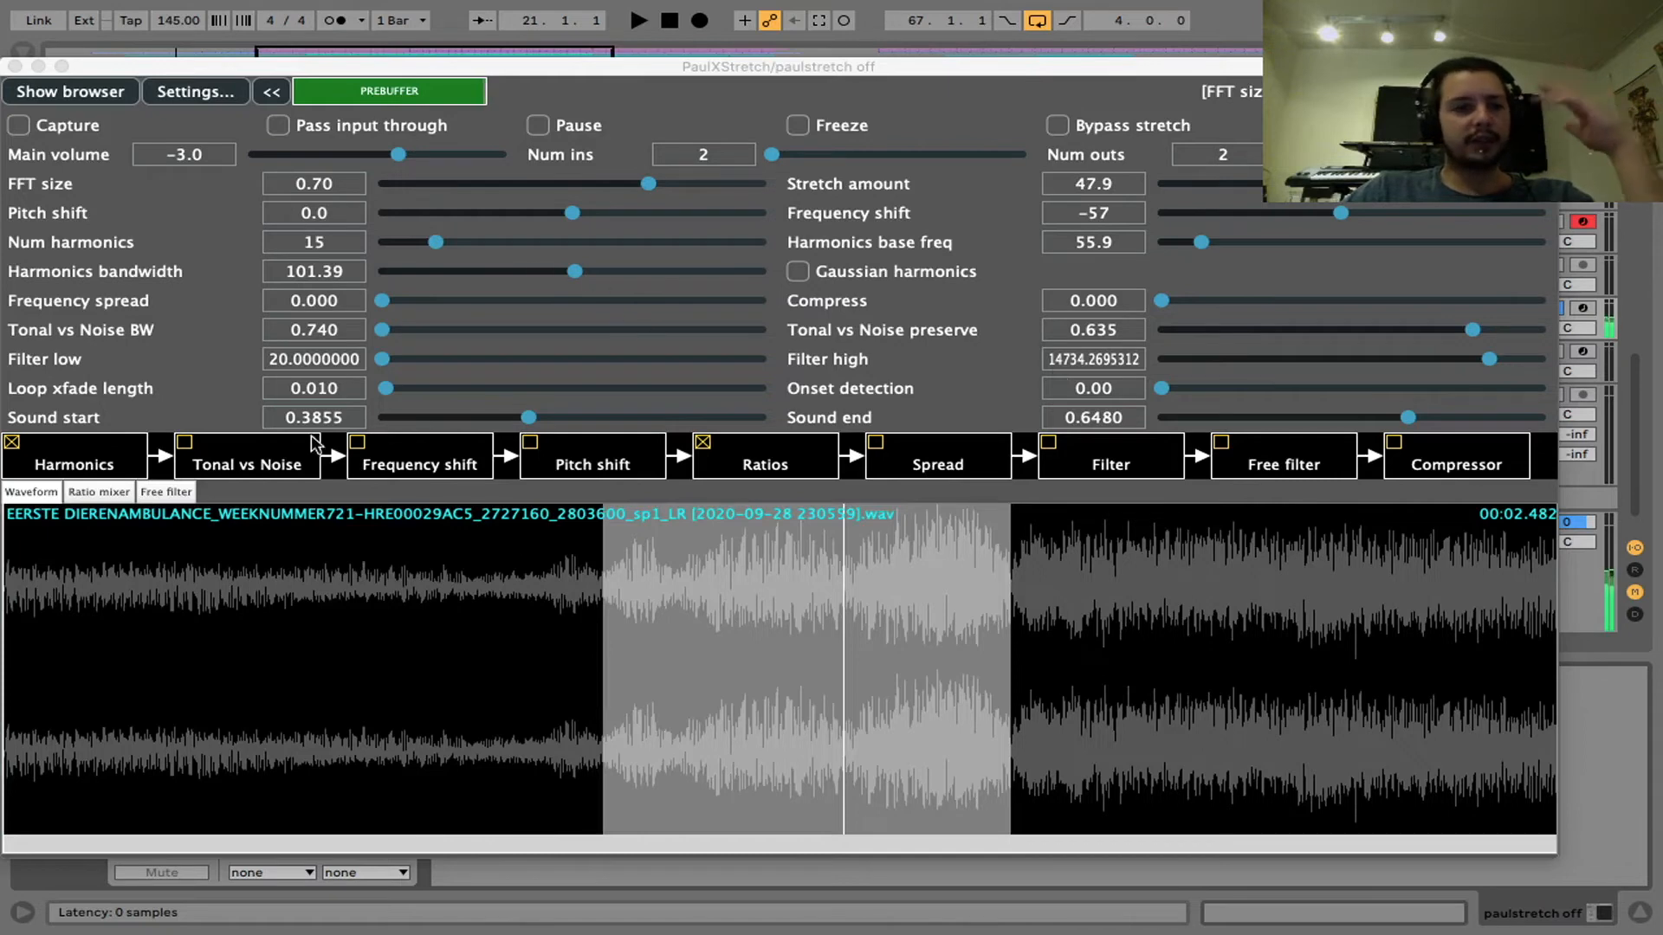
Step: In PaulXStretch's Ratio mixer, raise the levels of ratios 5 to 8 and lower ratios 4 and 6
{"action": "left_click", "coordinate": [782, 461]}
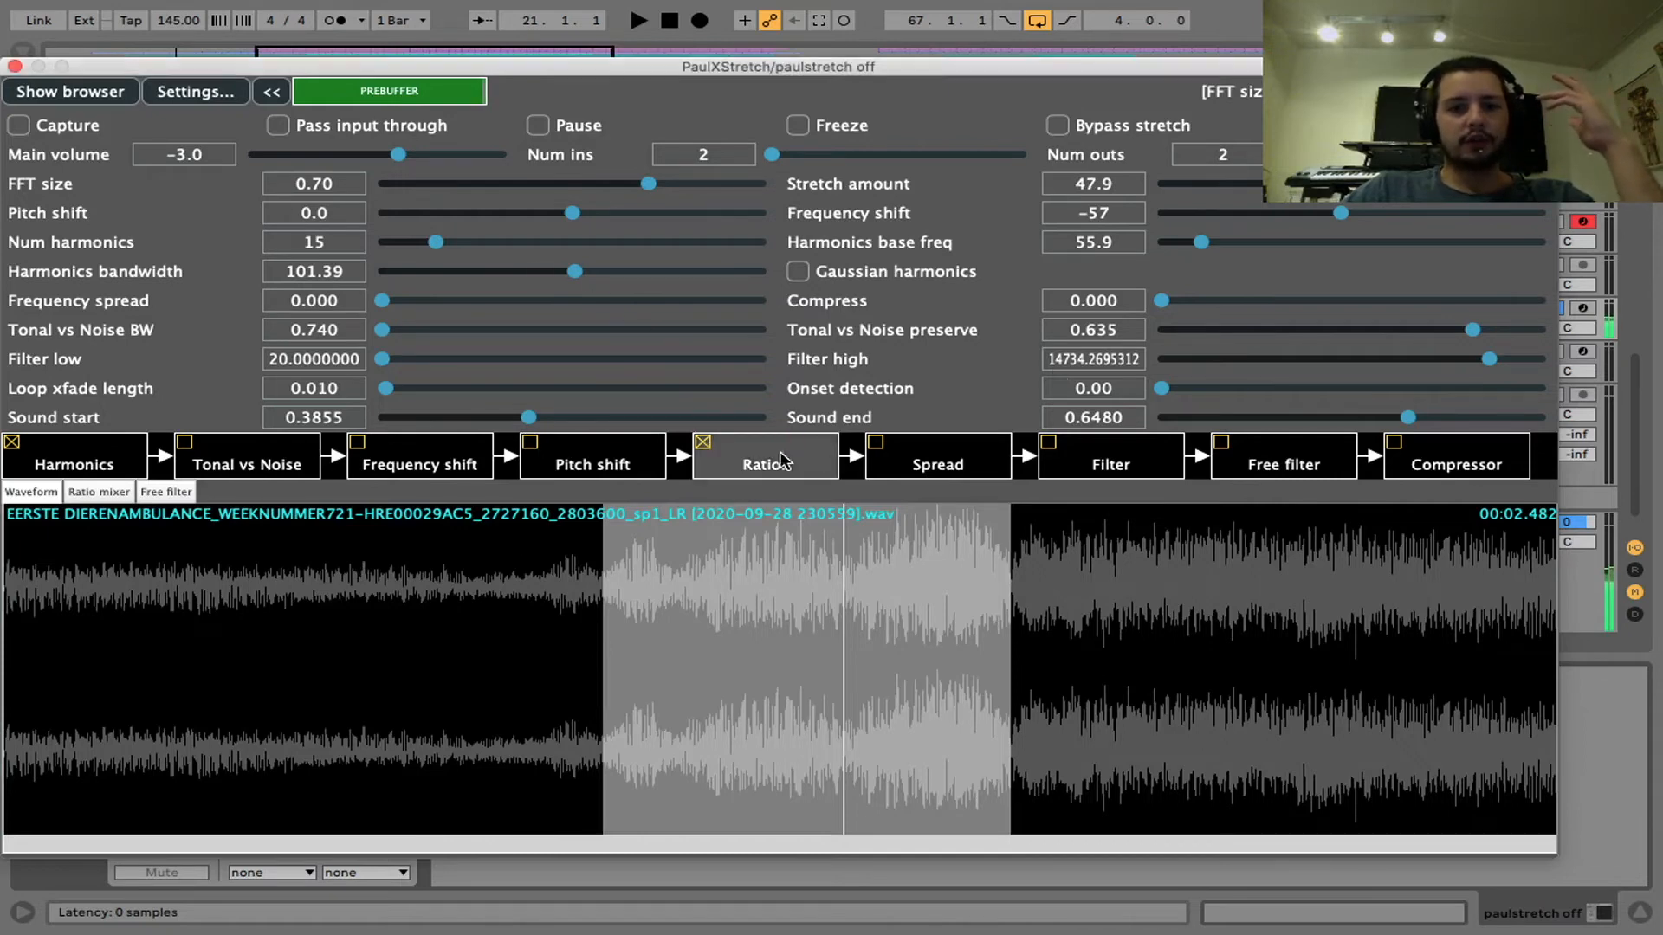
{"action": "left_click", "coordinate": [113, 502]}
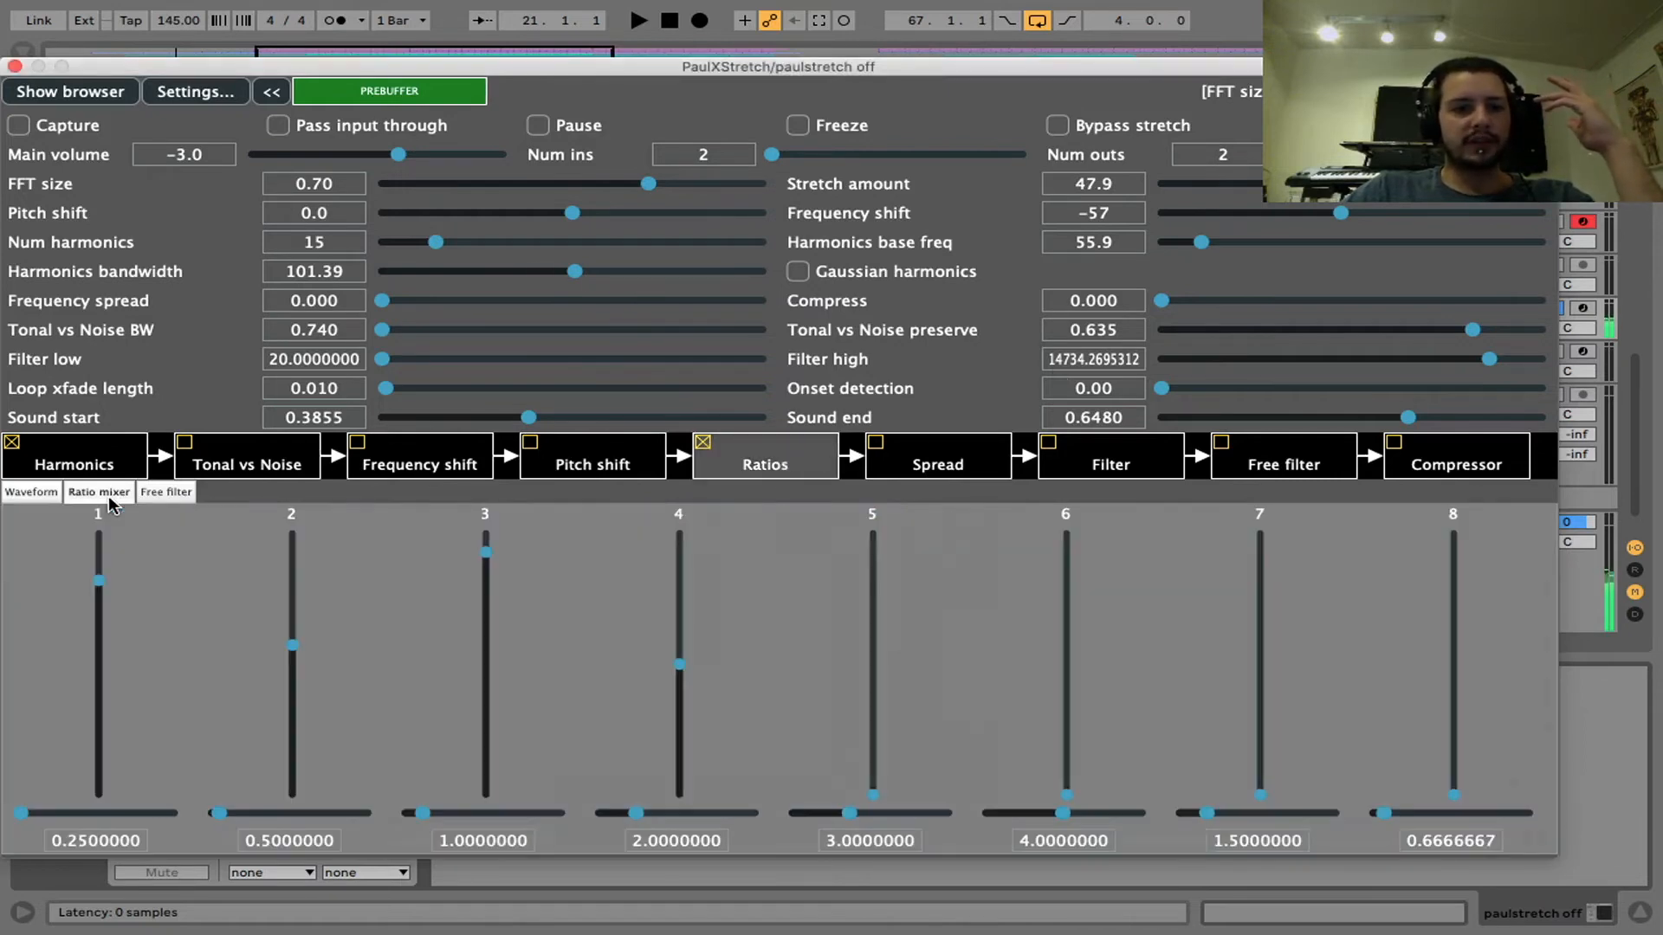
{"action": "left_click", "coordinate": [875, 592]}
{"action": "left_click", "coordinate": [1067, 582]}
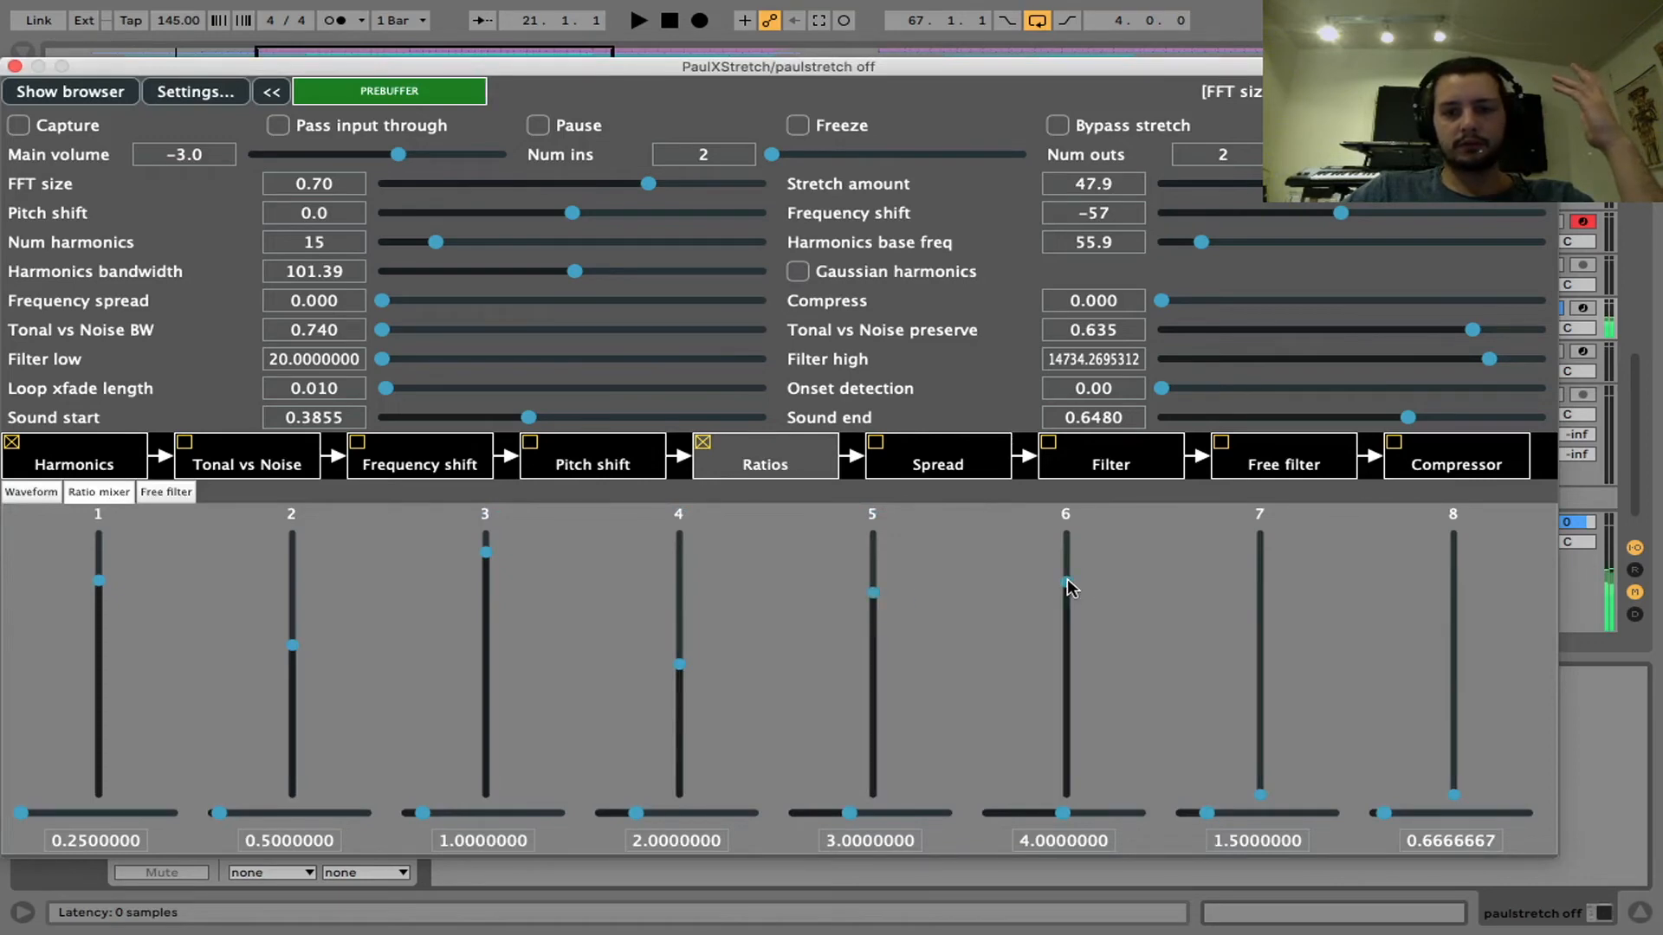
{"action": "left_click", "coordinate": [1260, 657]}
{"action": "left_click", "coordinate": [1454, 608]}
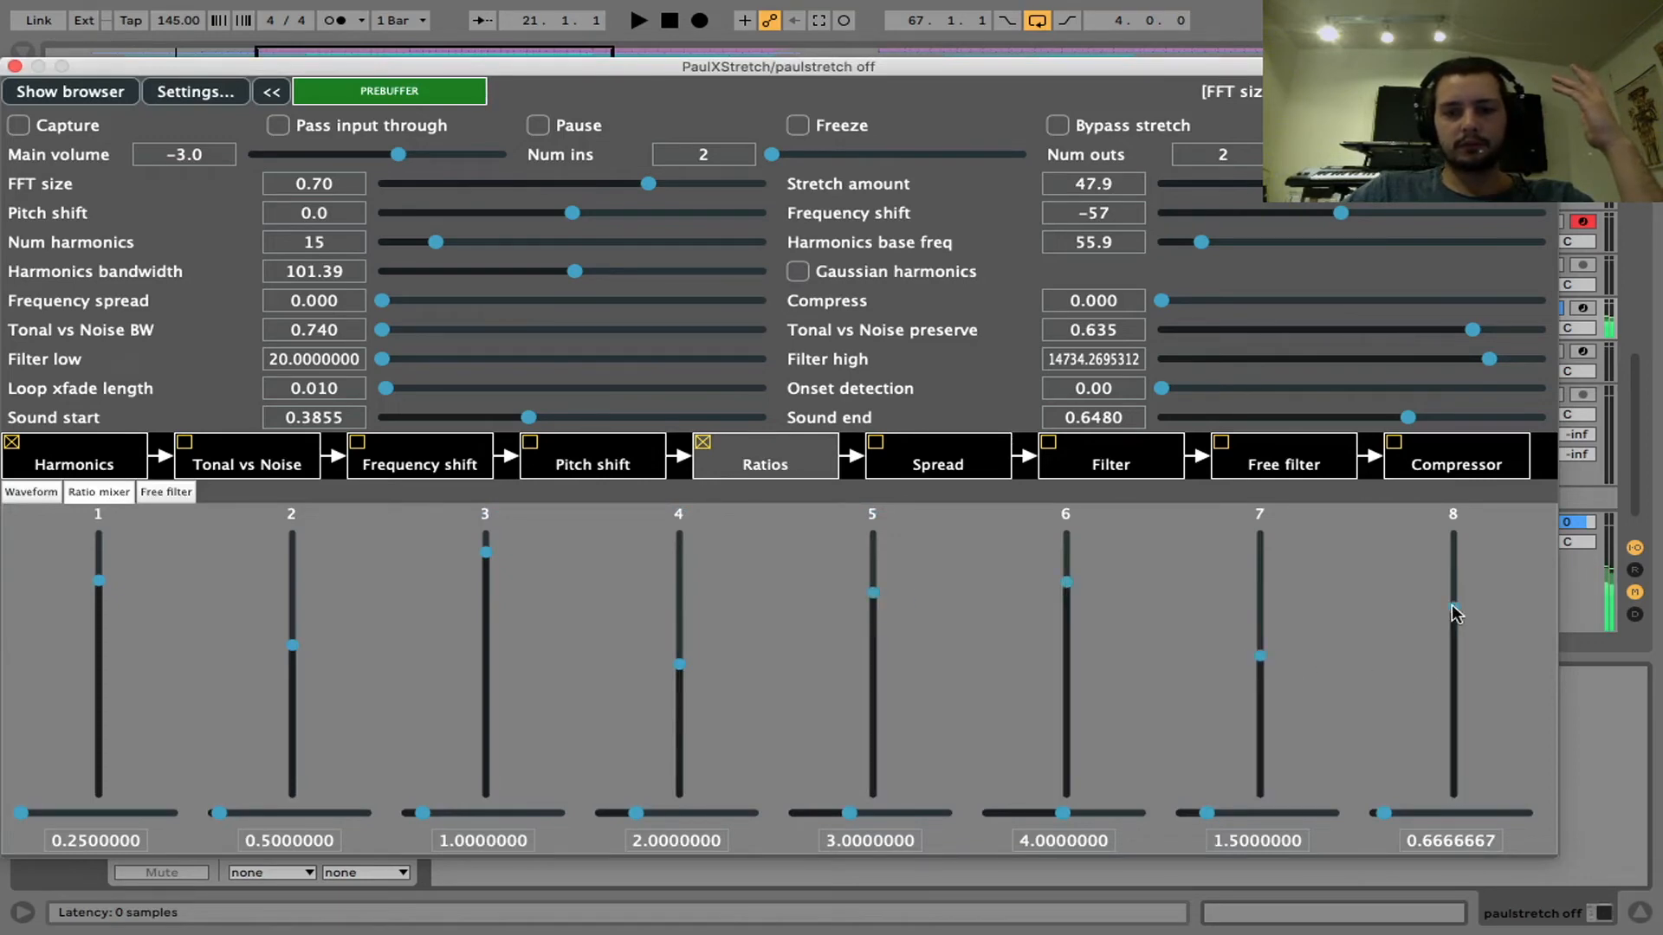
{"action": "left_click", "coordinate": [679, 719]}
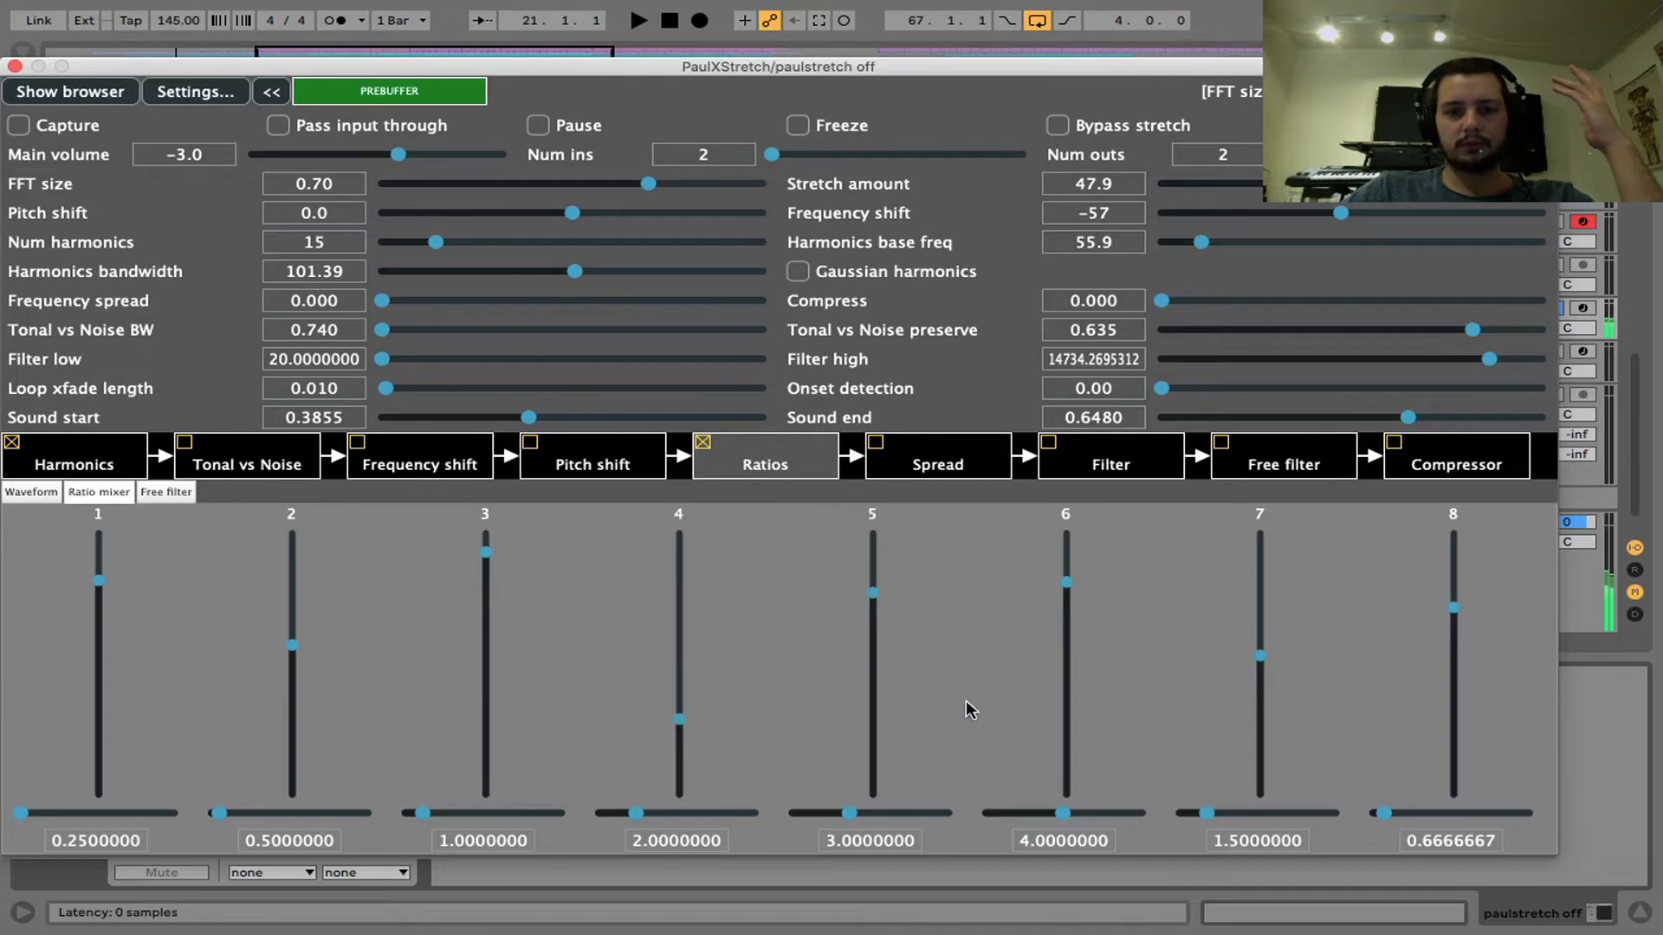
{"action": "left_click", "coordinate": [1067, 712]}
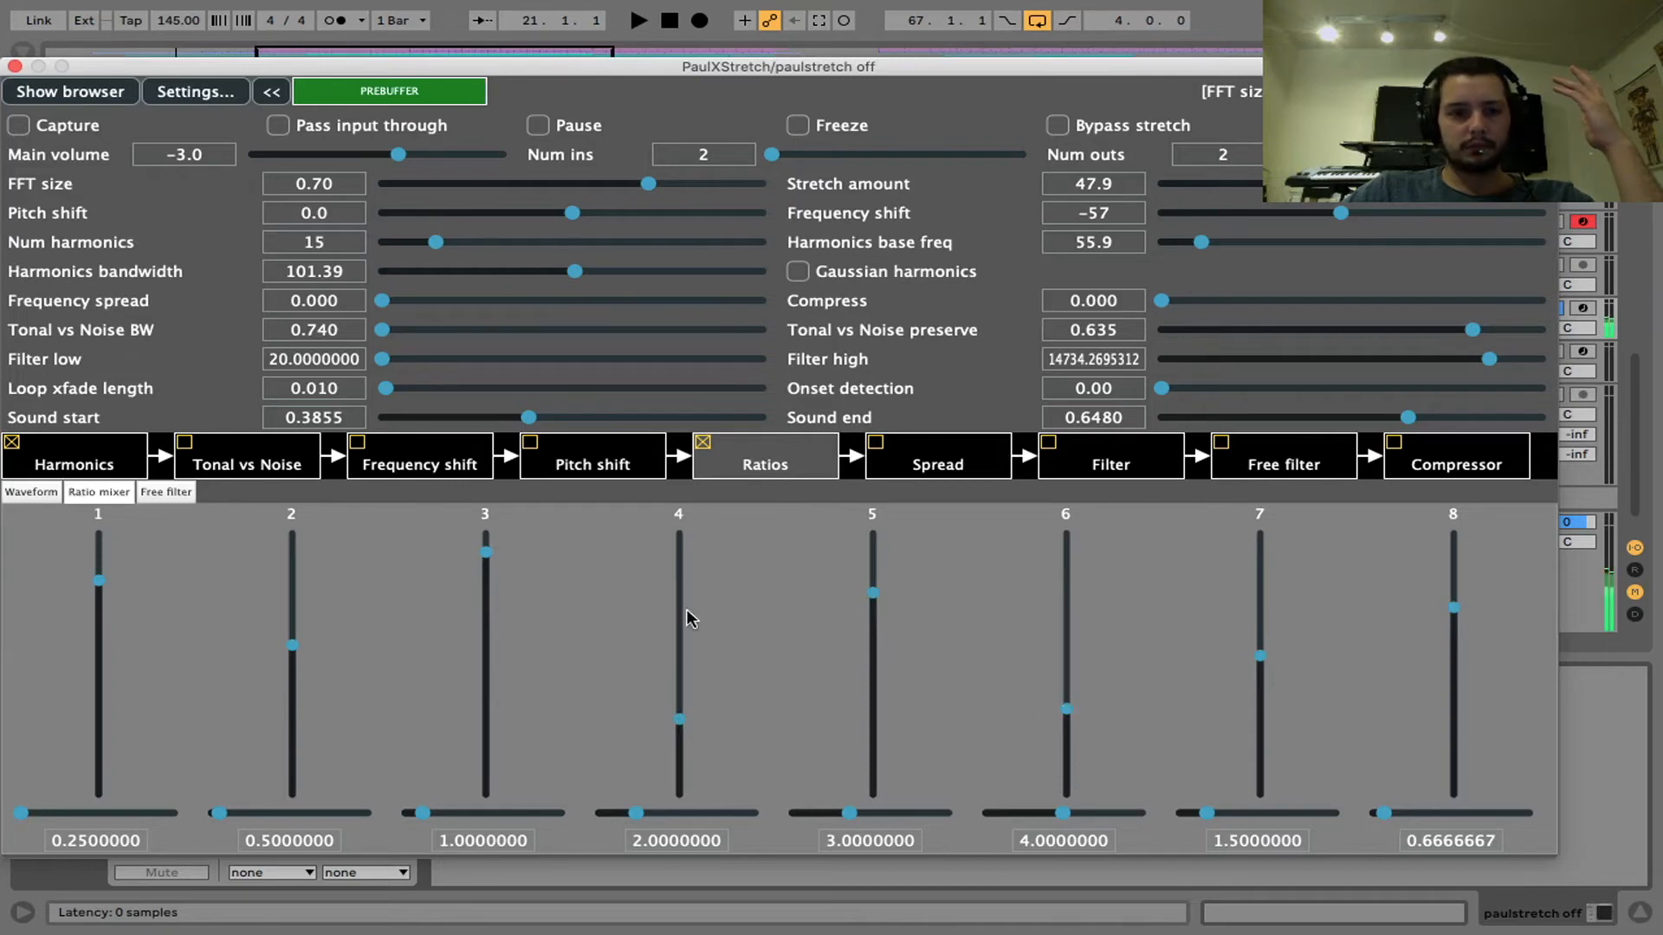
Step: Try the Tonal vs Noise stage with its preserve value at 0.388, bypass it, and close and deactivate PaulXStretch
{"action": "left_click", "coordinate": [190, 454]}
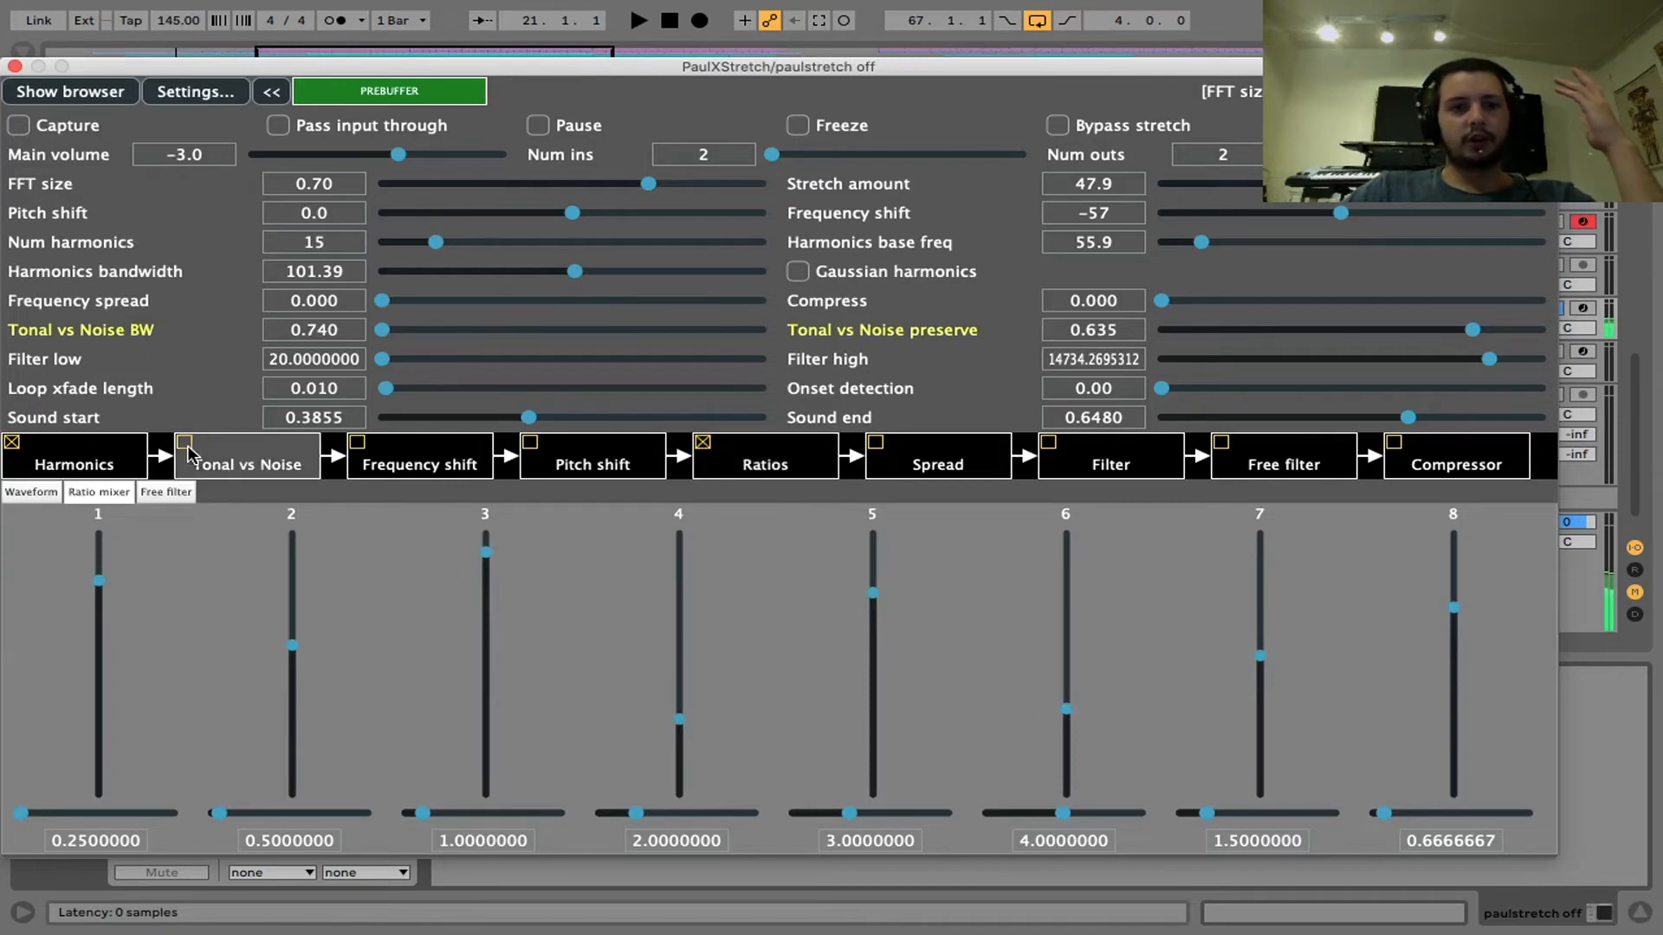
{"action": "left_click_drag", "start_coordinate": [1496, 338], "coordinate": [1427, 339]}
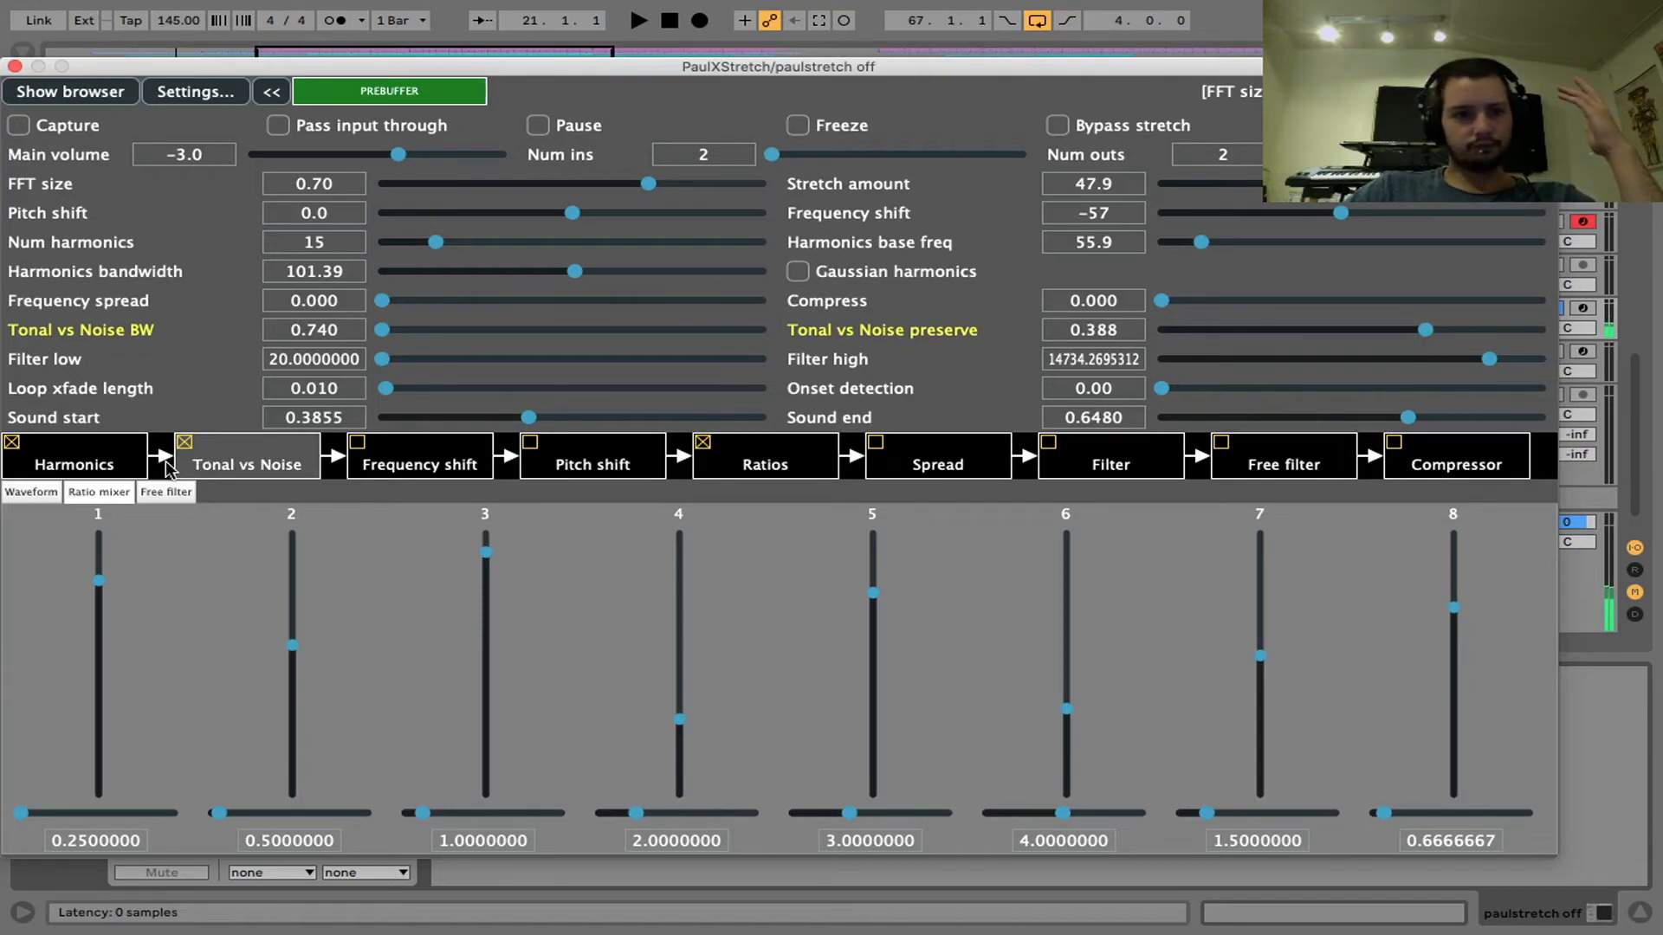
{"action": "left_click", "coordinate": [184, 443]}
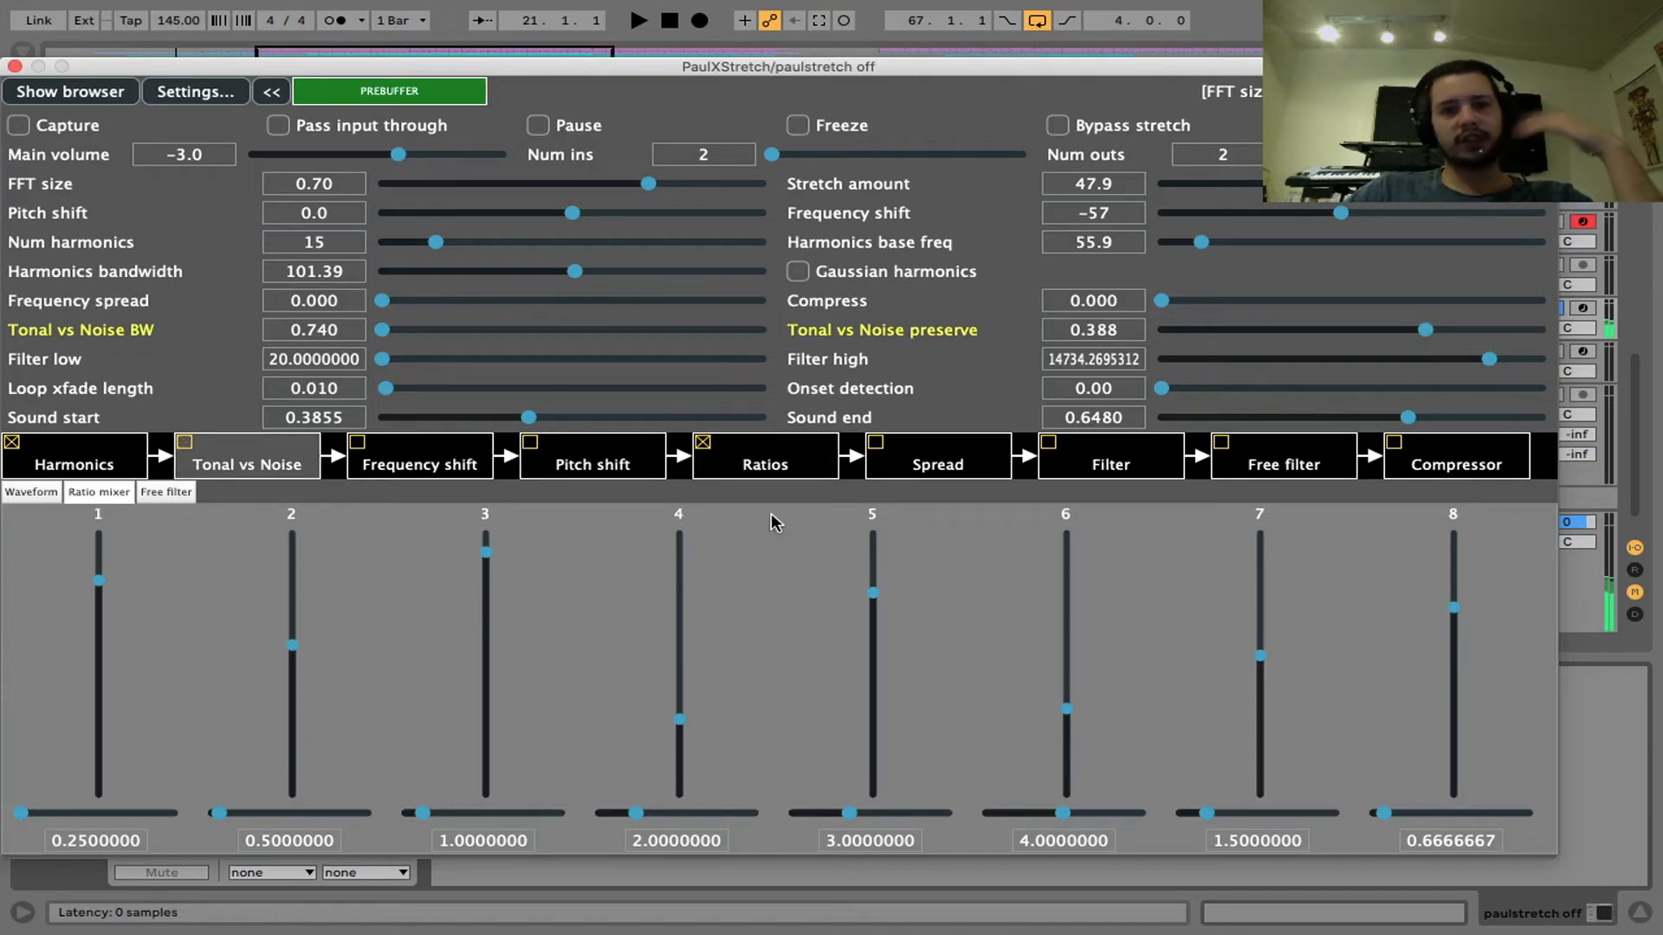
{"action": "left_click", "coordinate": [15, 67]}
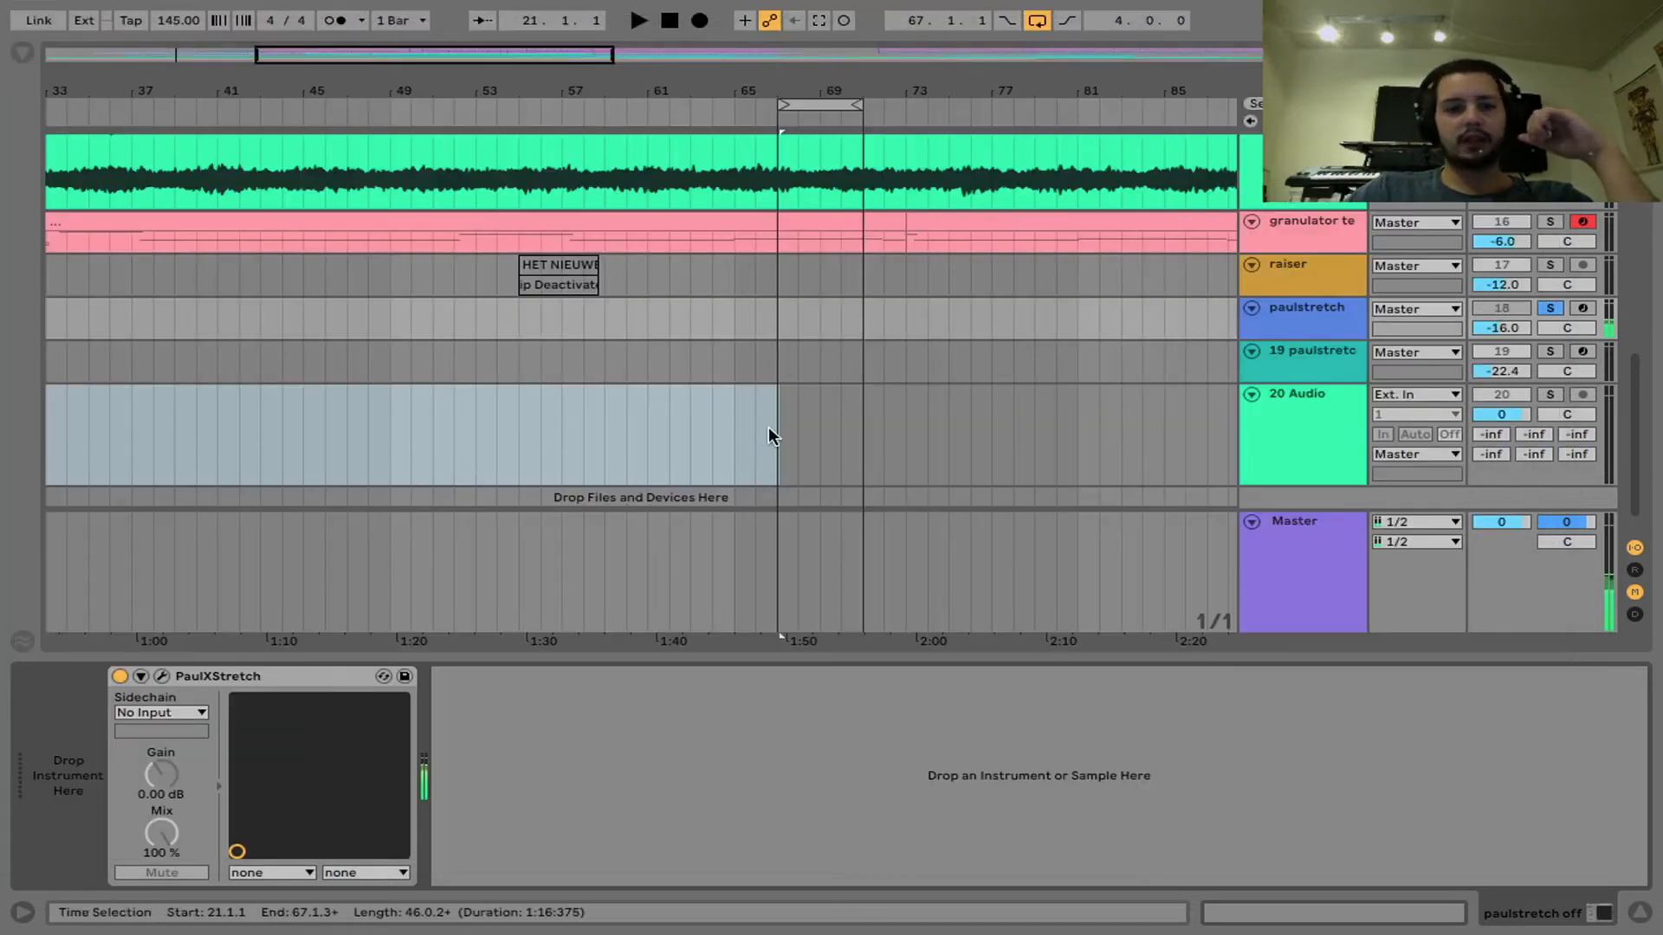
{"action": "left_click", "coordinate": [119, 676]}
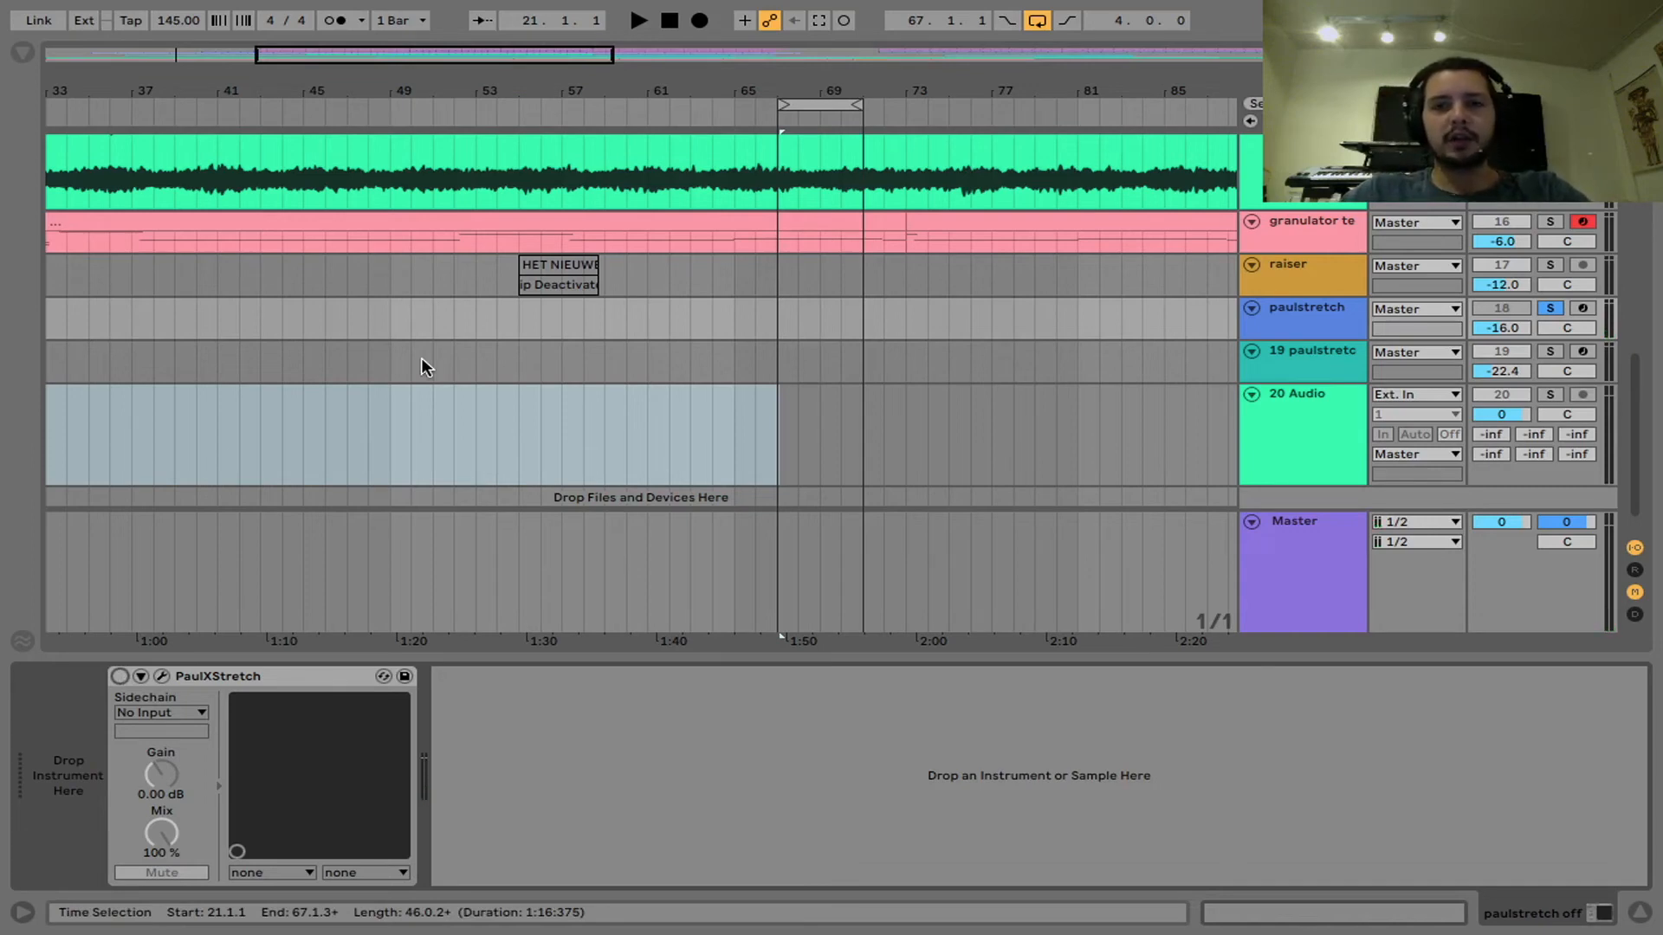
Step: Insert a new MIDI track directly below the raiser track and select it
{"action": "left_click", "coordinate": [1293, 275]}
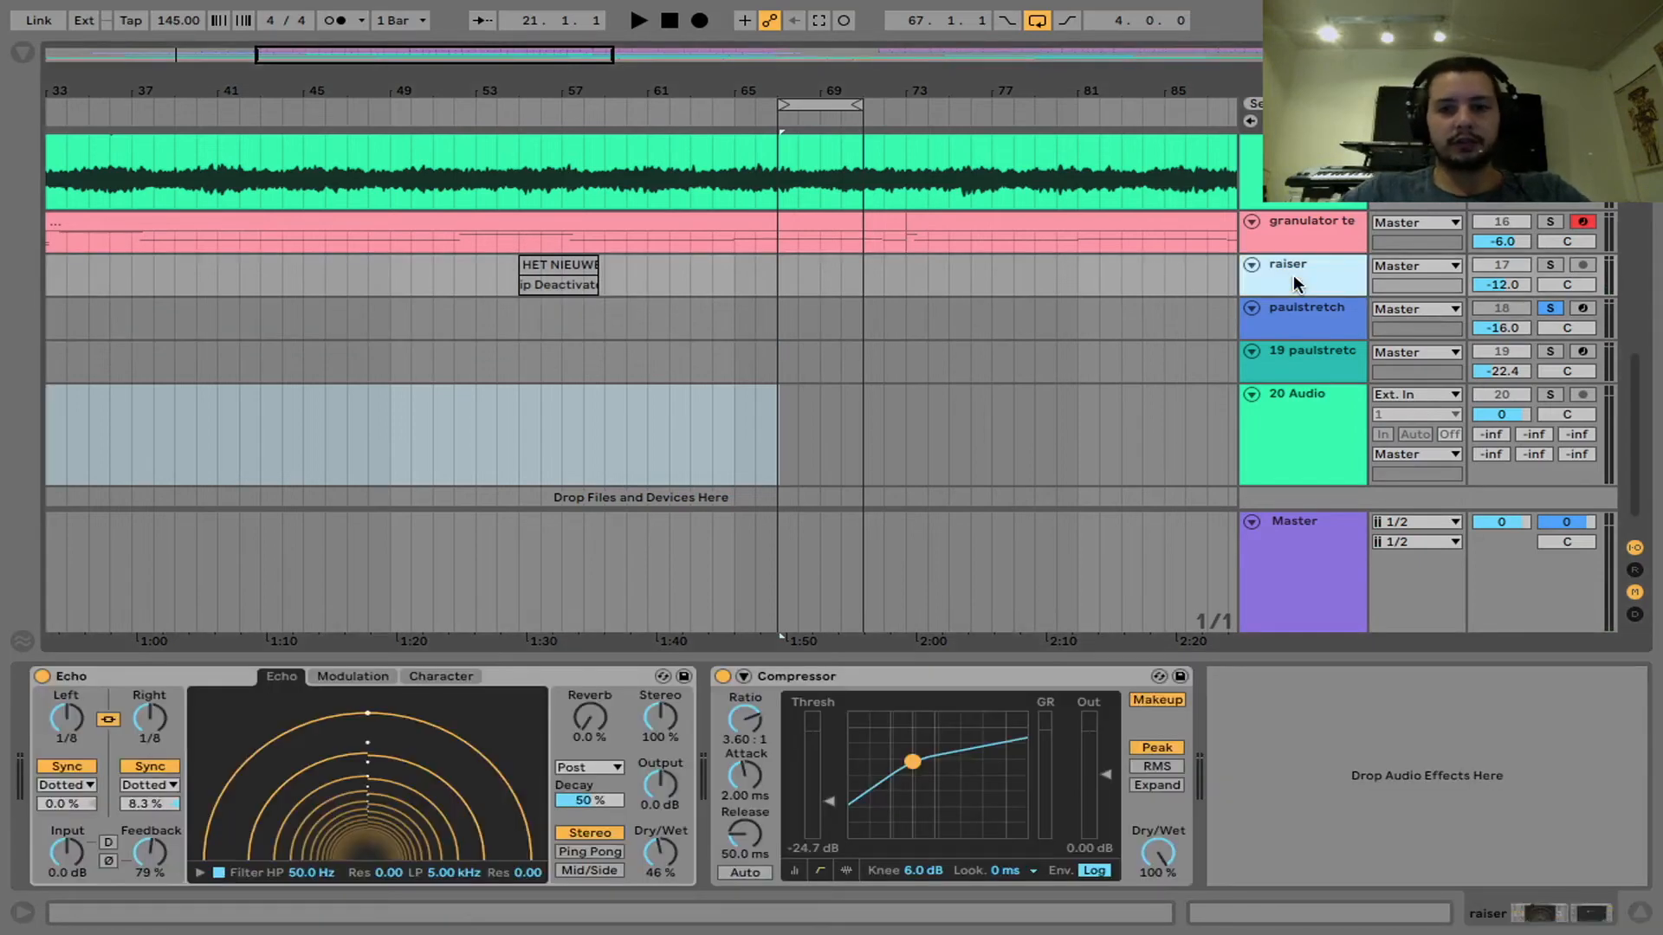
{"action": "key", "text": "super+shift+t"}
{"action": "scroll", "coordinate": [527, 325], "scroll_direction": "up", "scroll_amount": 2}
{"action": "scroll", "coordinate": [526, 326], "scroll_direction": "up", "scroll_amount": 1}
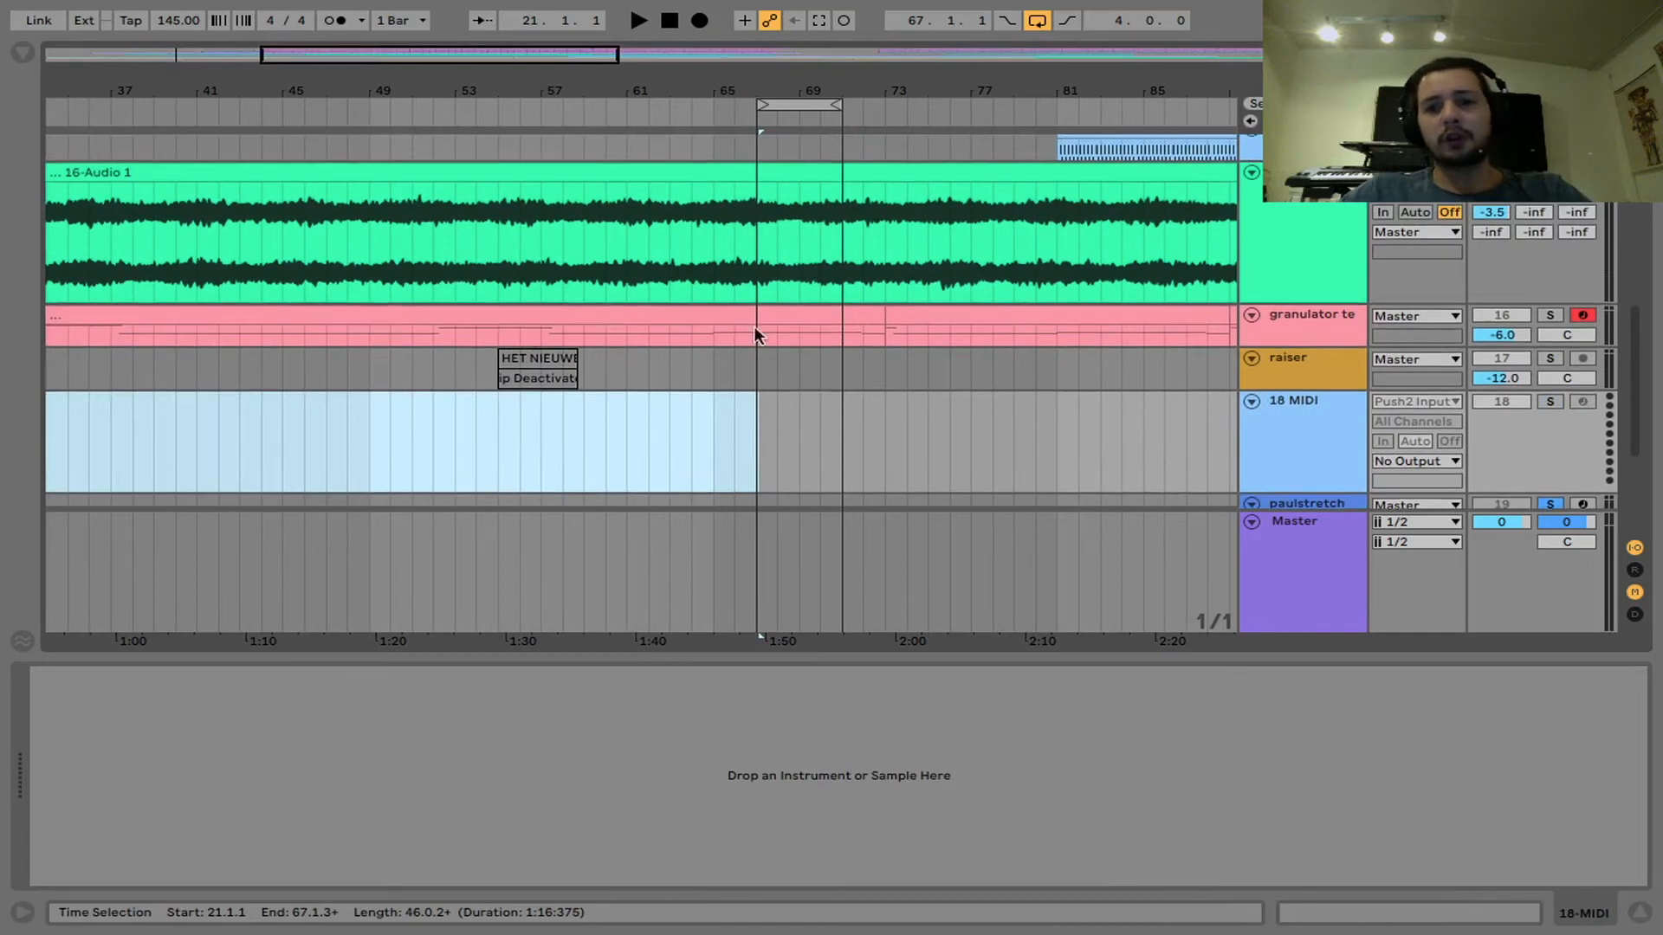
{"action": "left_click", "coordinate": [1333, 428]}
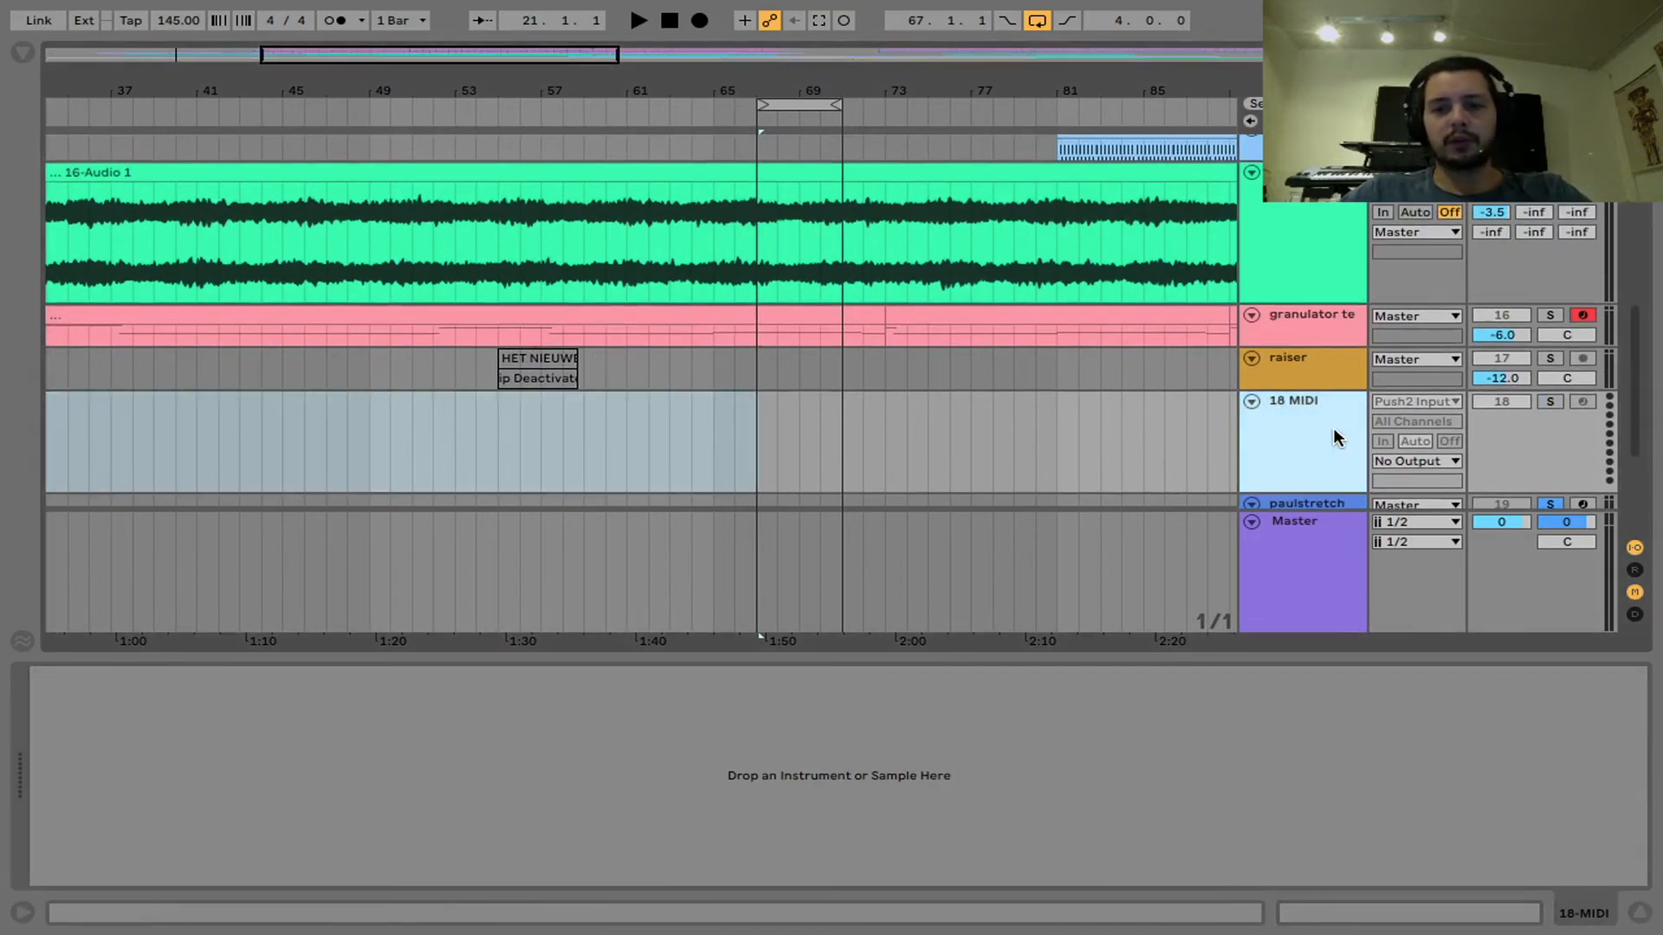
Step: Load the drone paul track's 16-Audio recording into the new MIDI track as a Simpler instrument
{"action": "scroll", "coordinate": [1333, 428], "scroll_direction": "down", "scroll_amount": 2}
{"action": "scroll", "coordinate": [768, 269], "scroll_direction": "up", "scroll_amount": 3}
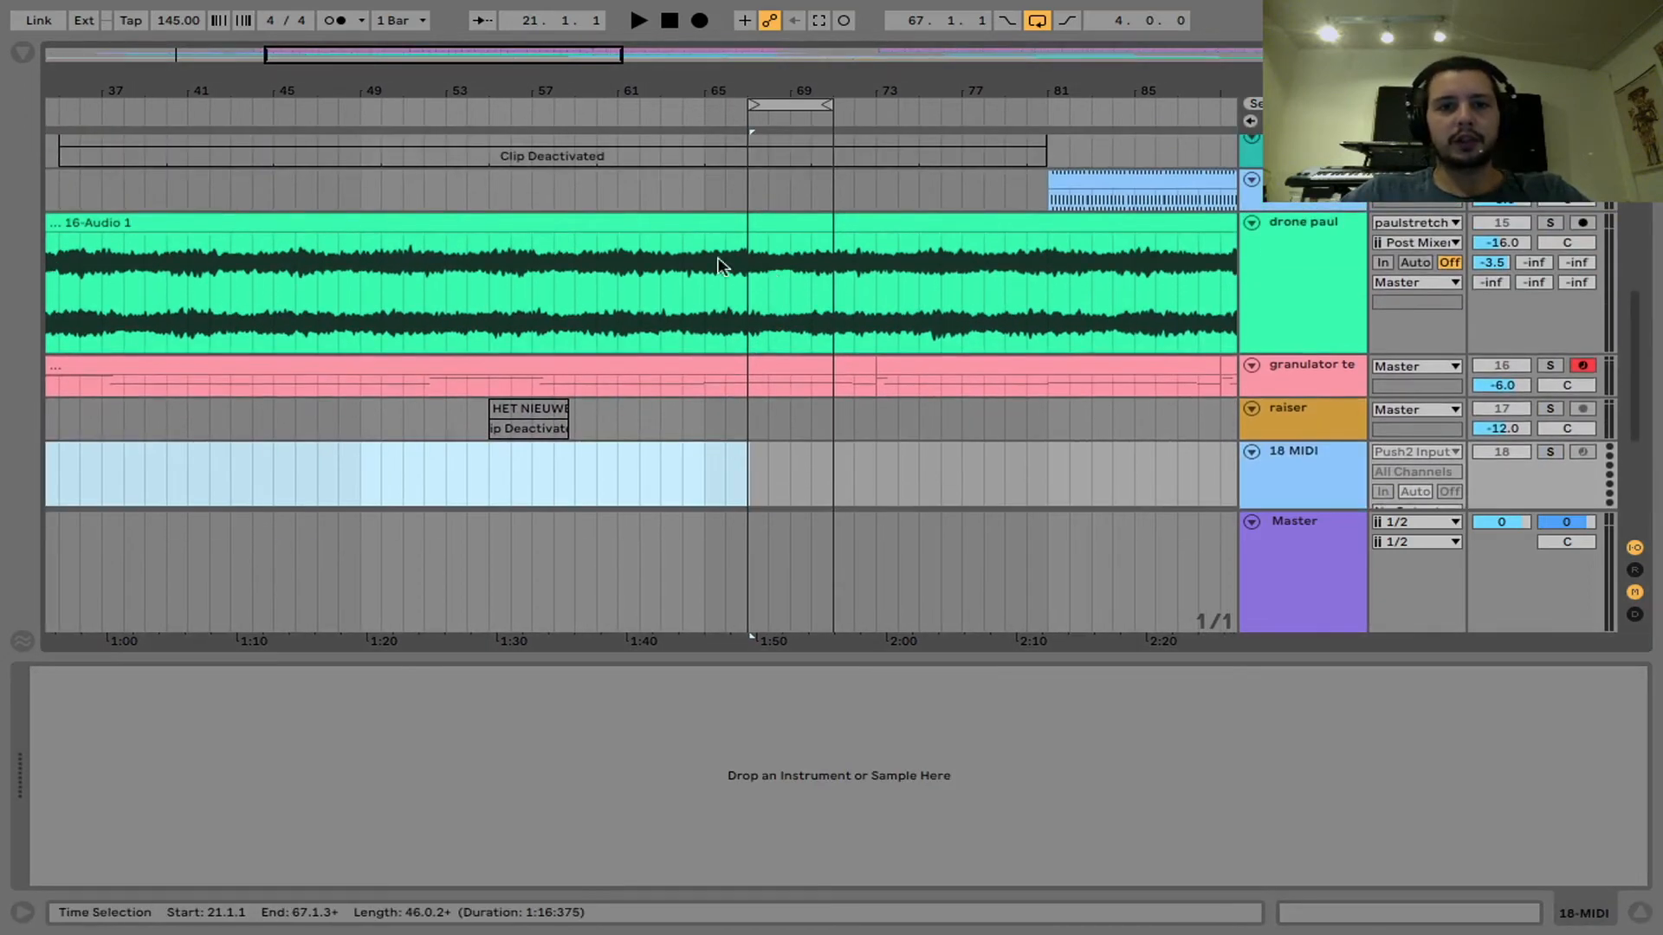
{"action": "left_click", "coordinate": [621, 221]}
{"action": "left_click_drag", "start_coordinate": [688, 750], "coordinate": [688, 750]}
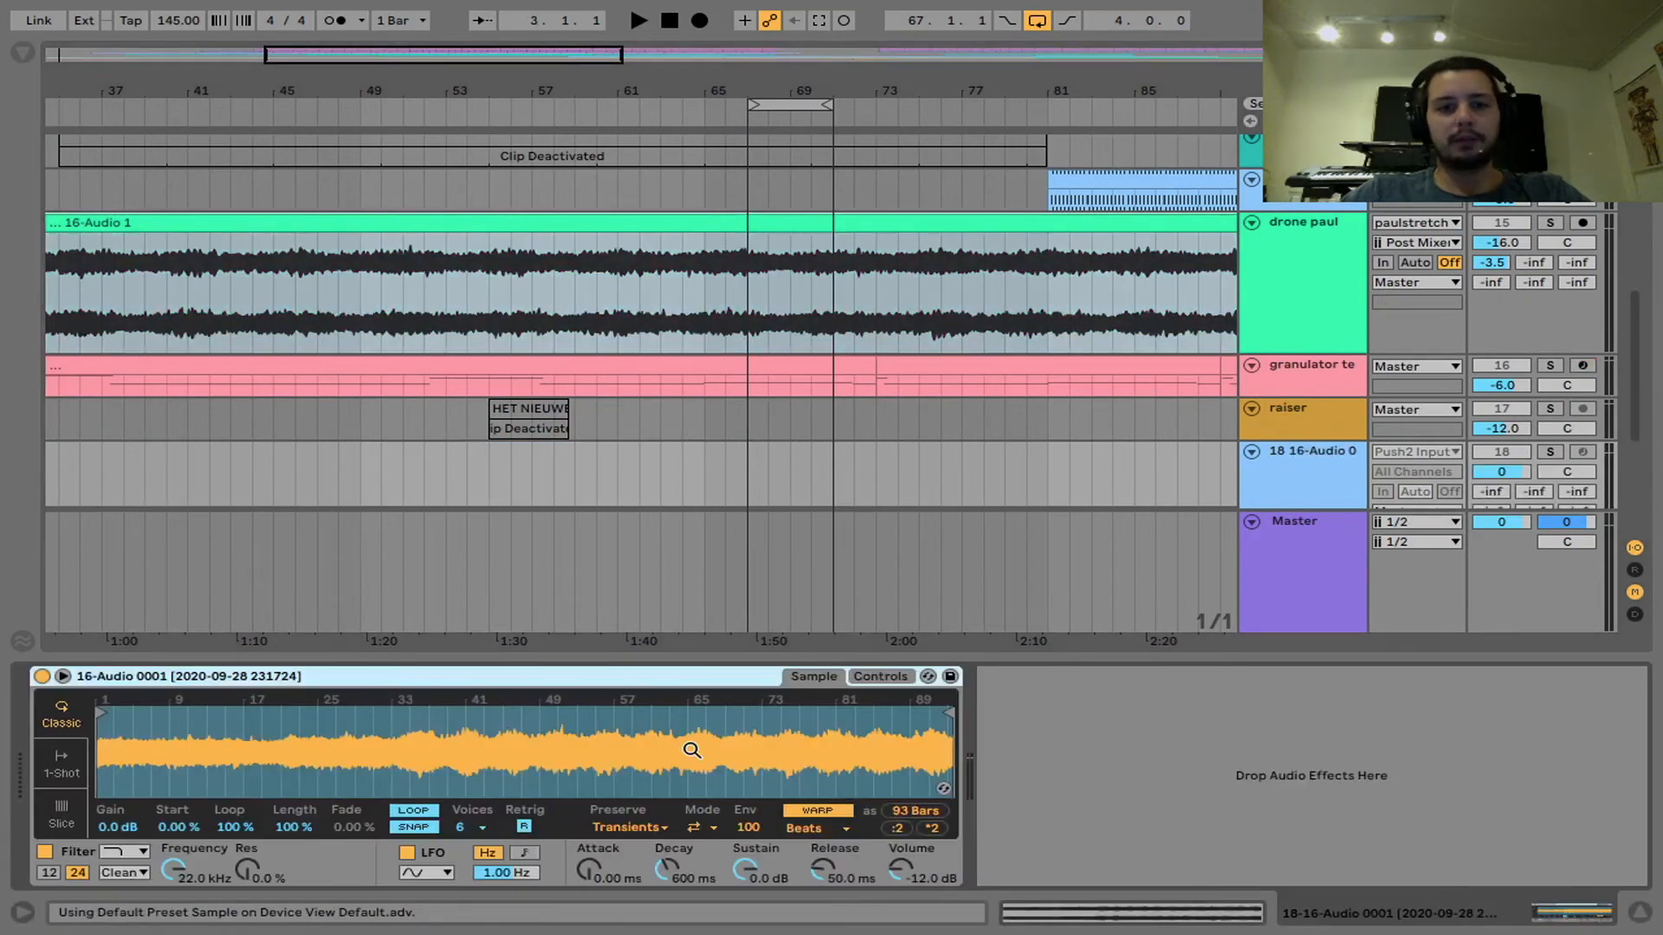
Step: Set the Simpler track's MIDI input to Computer Keyboard, then arm and solo the track
{"action": "scroll", "coordinate": [1037, 324], "scroll_direction": "down", "scroll_amount": 4}
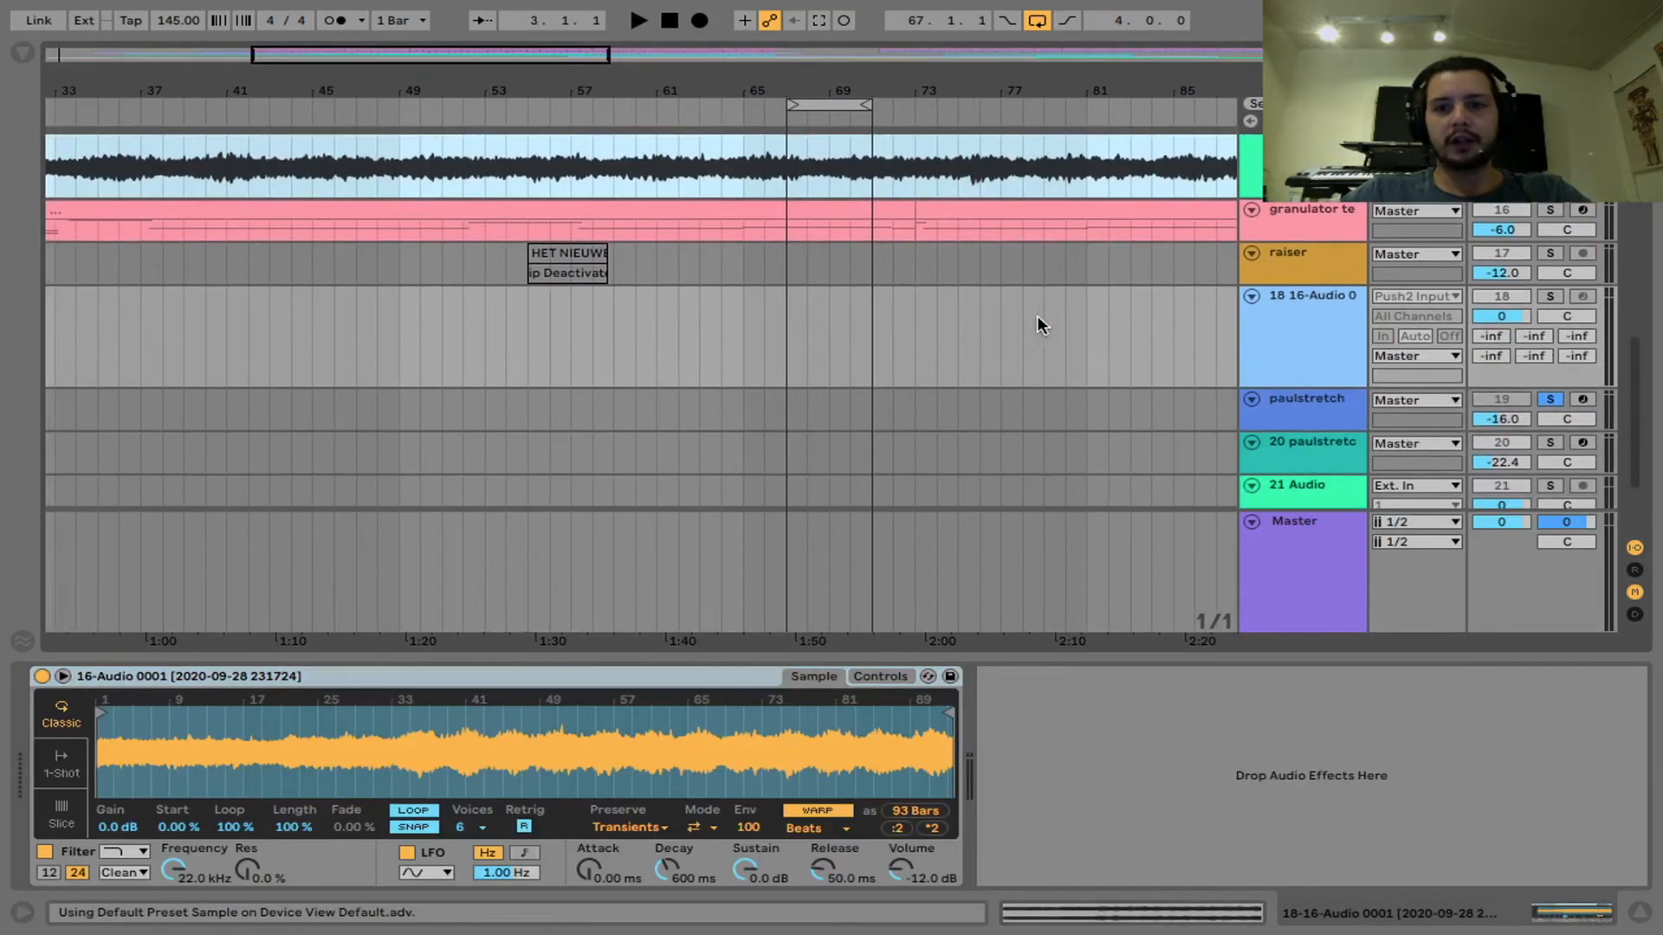
{"action": "left_click", "coordinate": [1445, 296]}
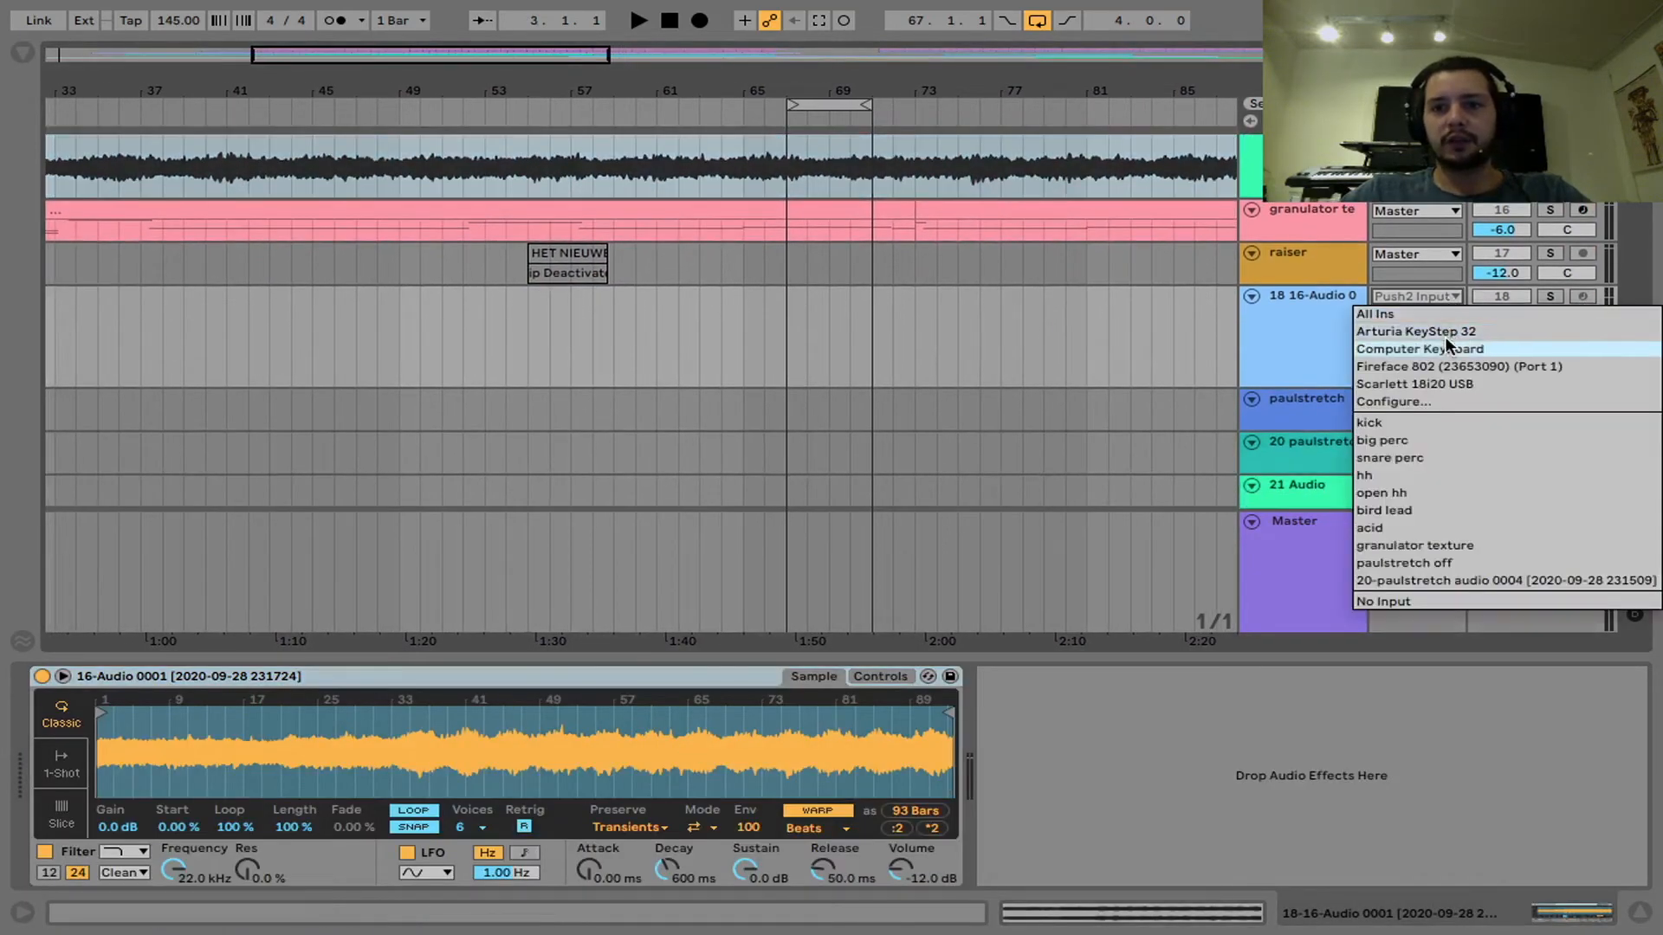
{"action": "left_click", "coordinate": [1445, 348]}
{"action": "left_click", "coordinate": [1584, 296]}
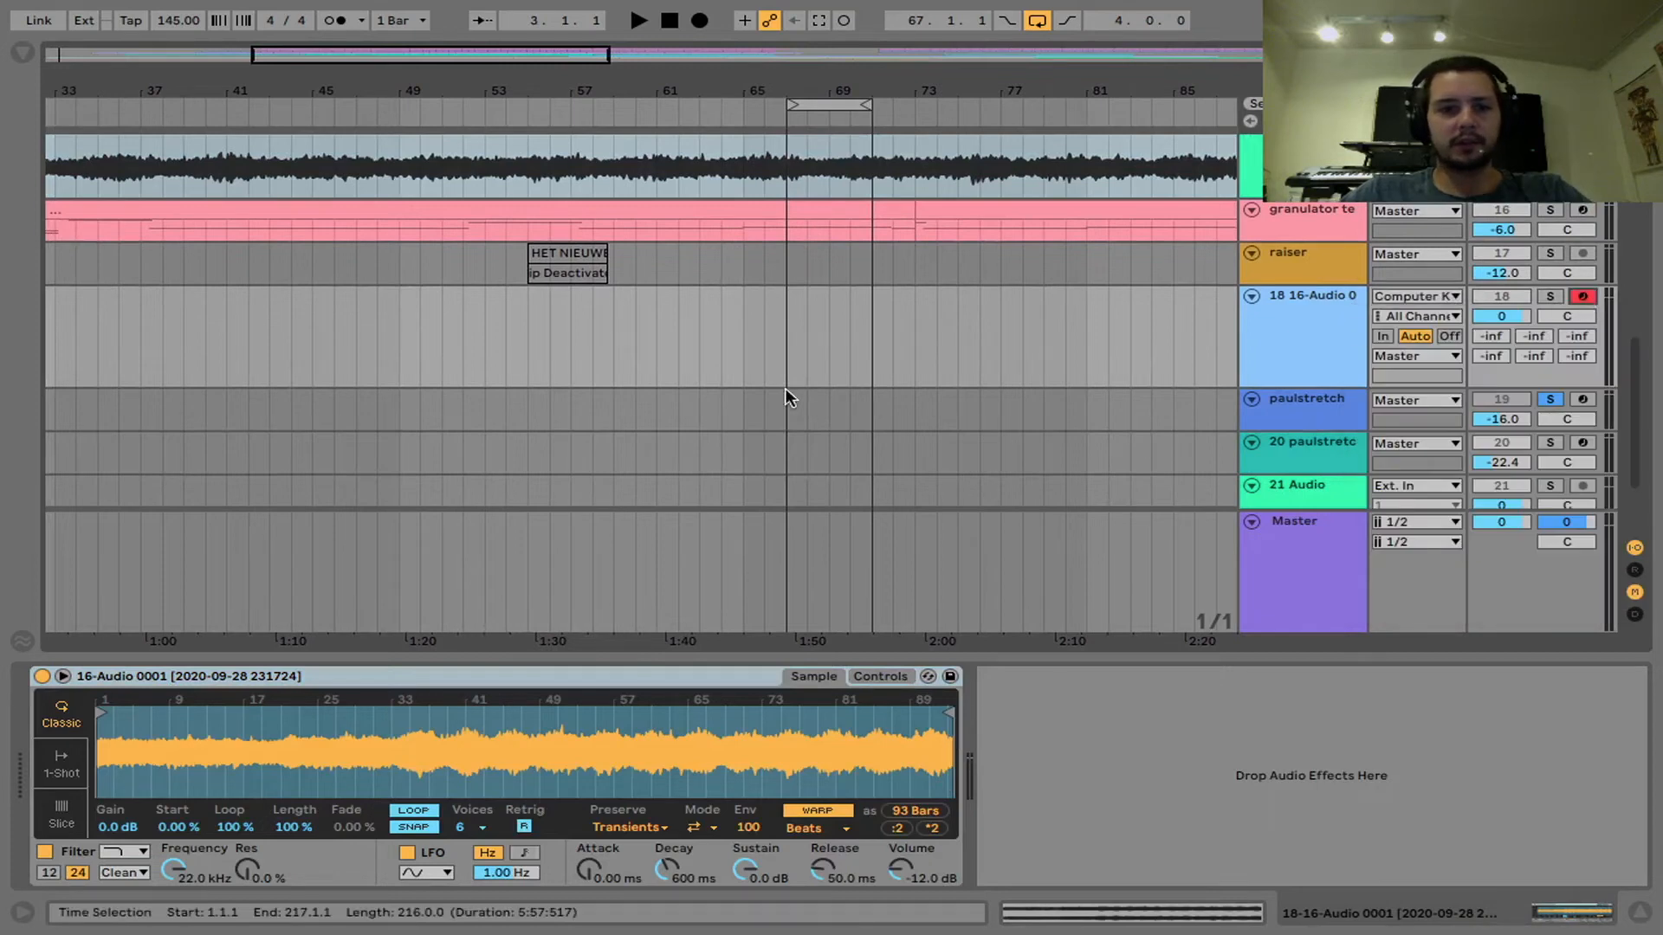
{"action": "left_click", "coordinate": [1561, 297]}
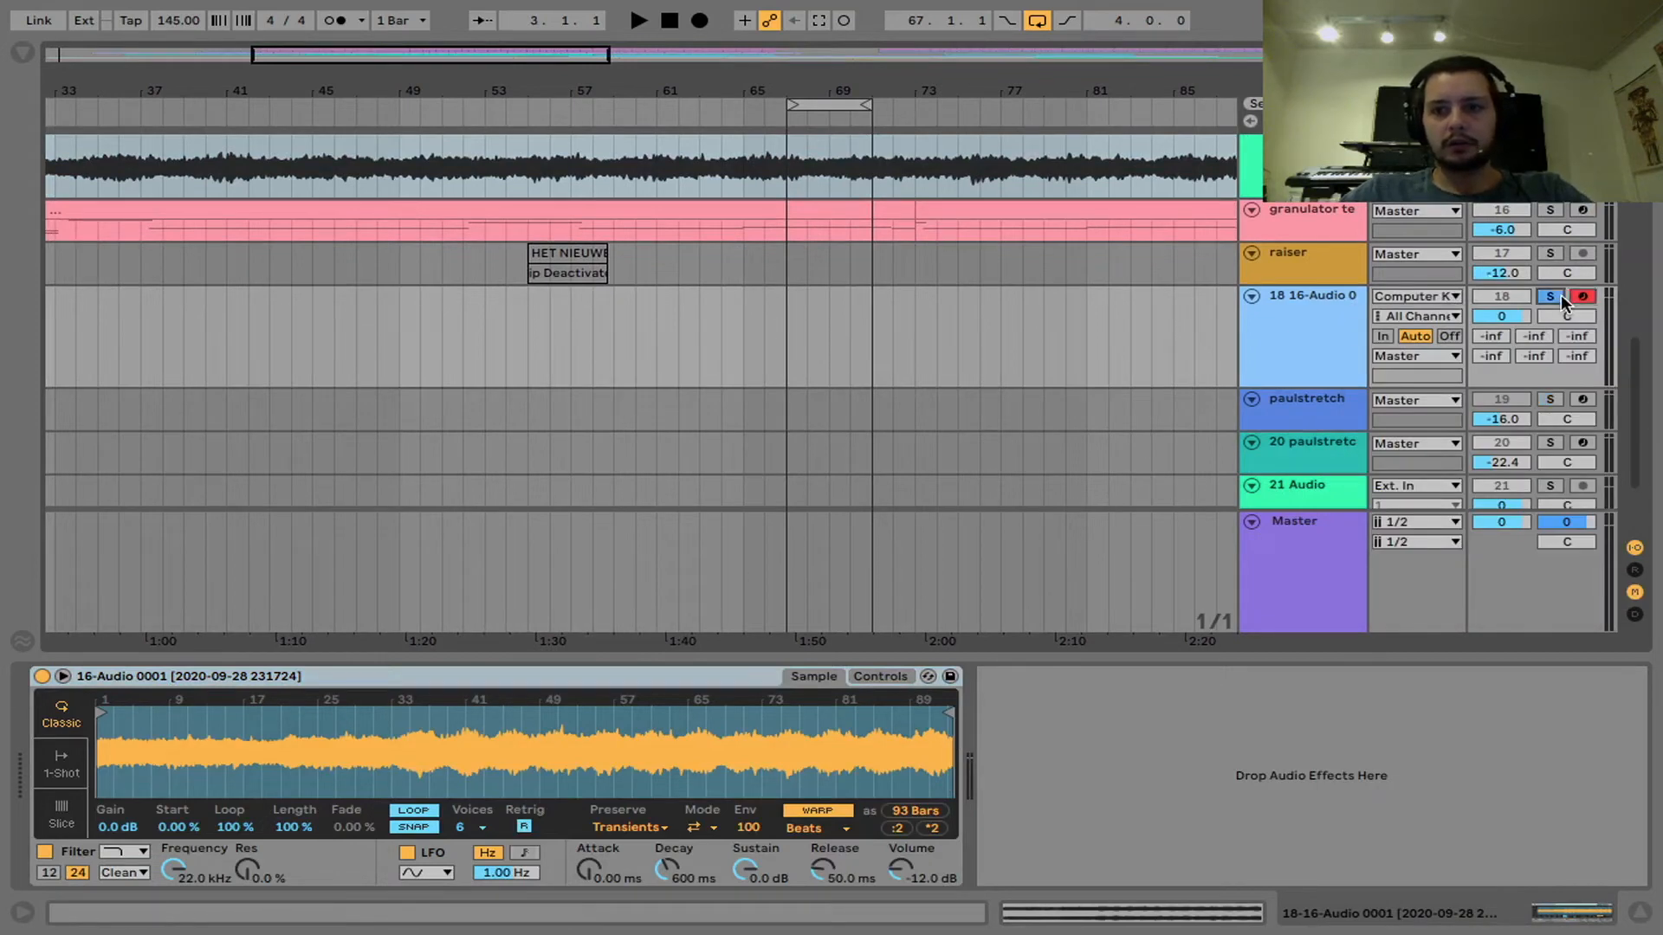
Step: In Simpler, set Sustain to -inf dB and Release to 3.36 s, lower the keyboard octave, and move the sample start to about bar 39
{"action": "left_click_drag", "start_coordinate": [746, 868], "coordinate": [745, 931]}
{"action": "mouse_move", "coordinate": [827, 873]}
{"action": "left_mouse_down"}
{"action": "mouse_move", "coordinate": [828, 858]}
{"action": "mouse_move", "coordinate": [829, 877]}
{"action": "left_mouse_up"}
{"action": "key", "text": "z"}
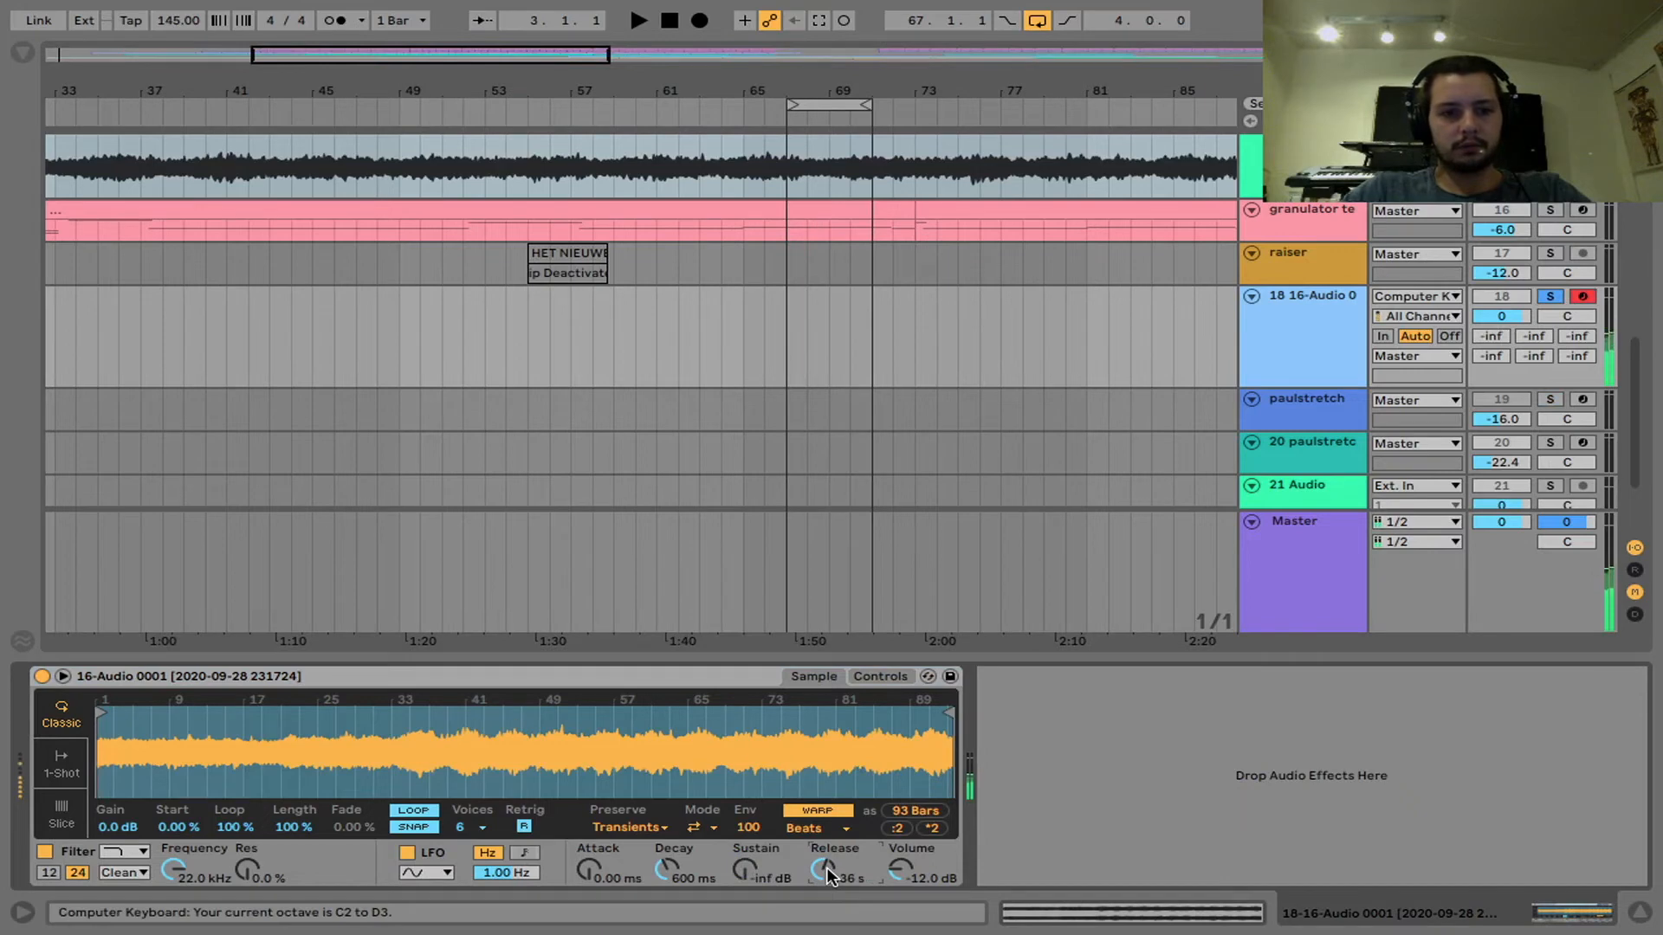
{"action": "left_click_drag", "start_coordinate": [104, 706], "coordinate": [465, 708]}
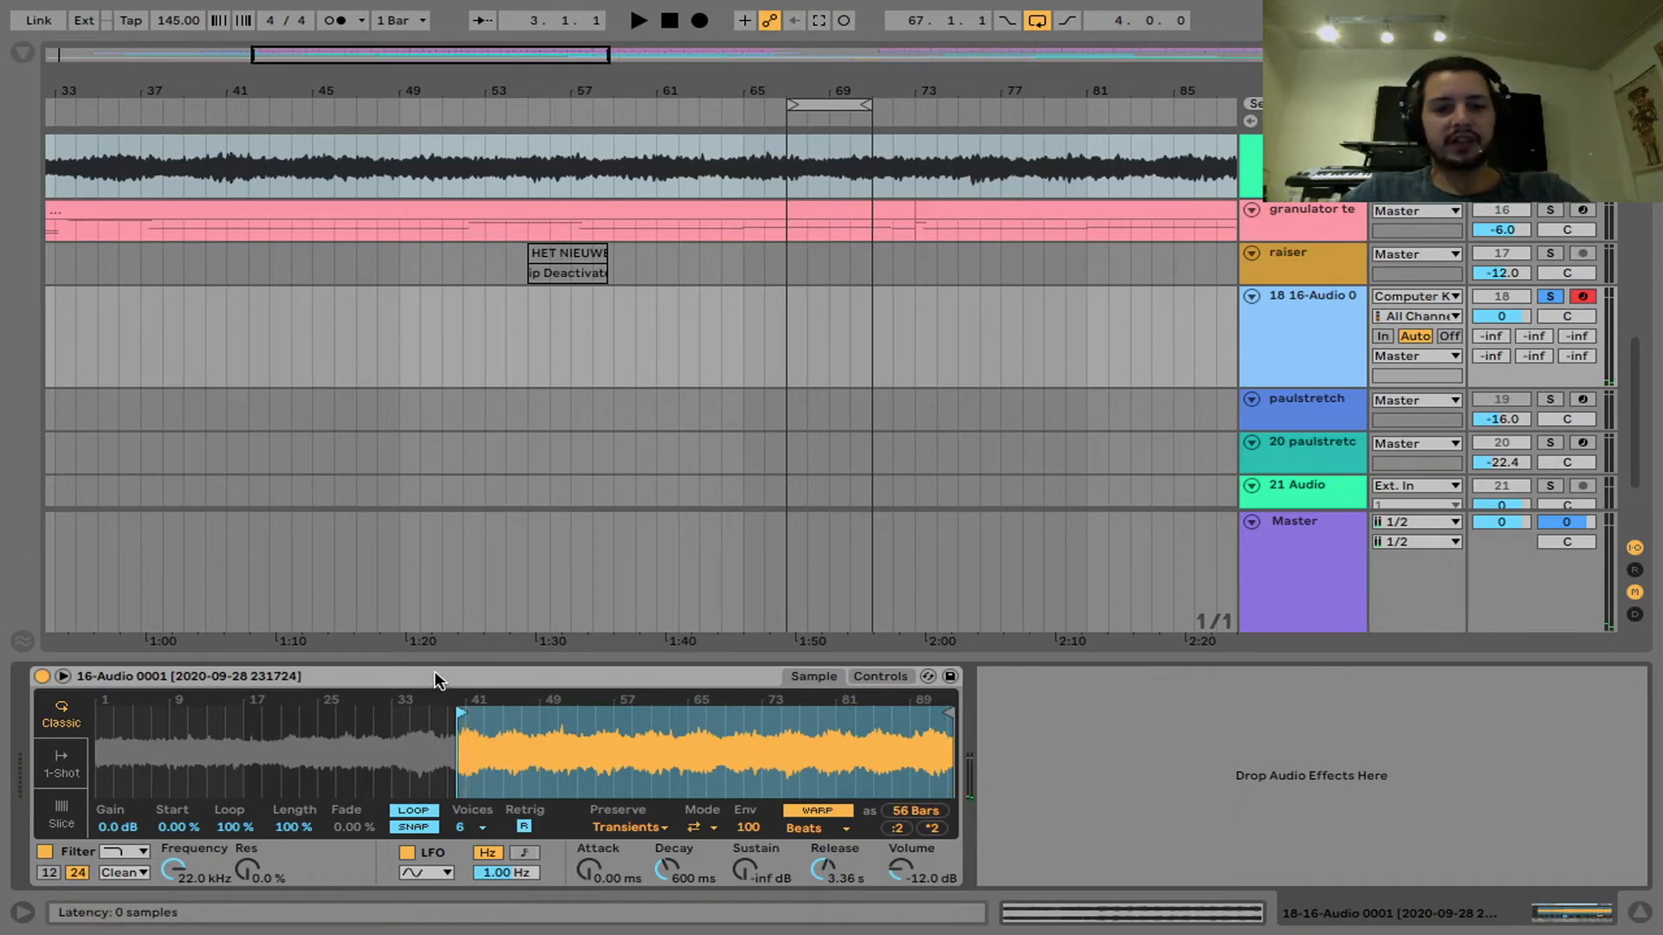
Step: Delete the Simpler device and the temporary MIDI track below the raiser track
{"action": "left_click", "coordinate": [435, 679]}
{"action": "key", "text": "Delete"}
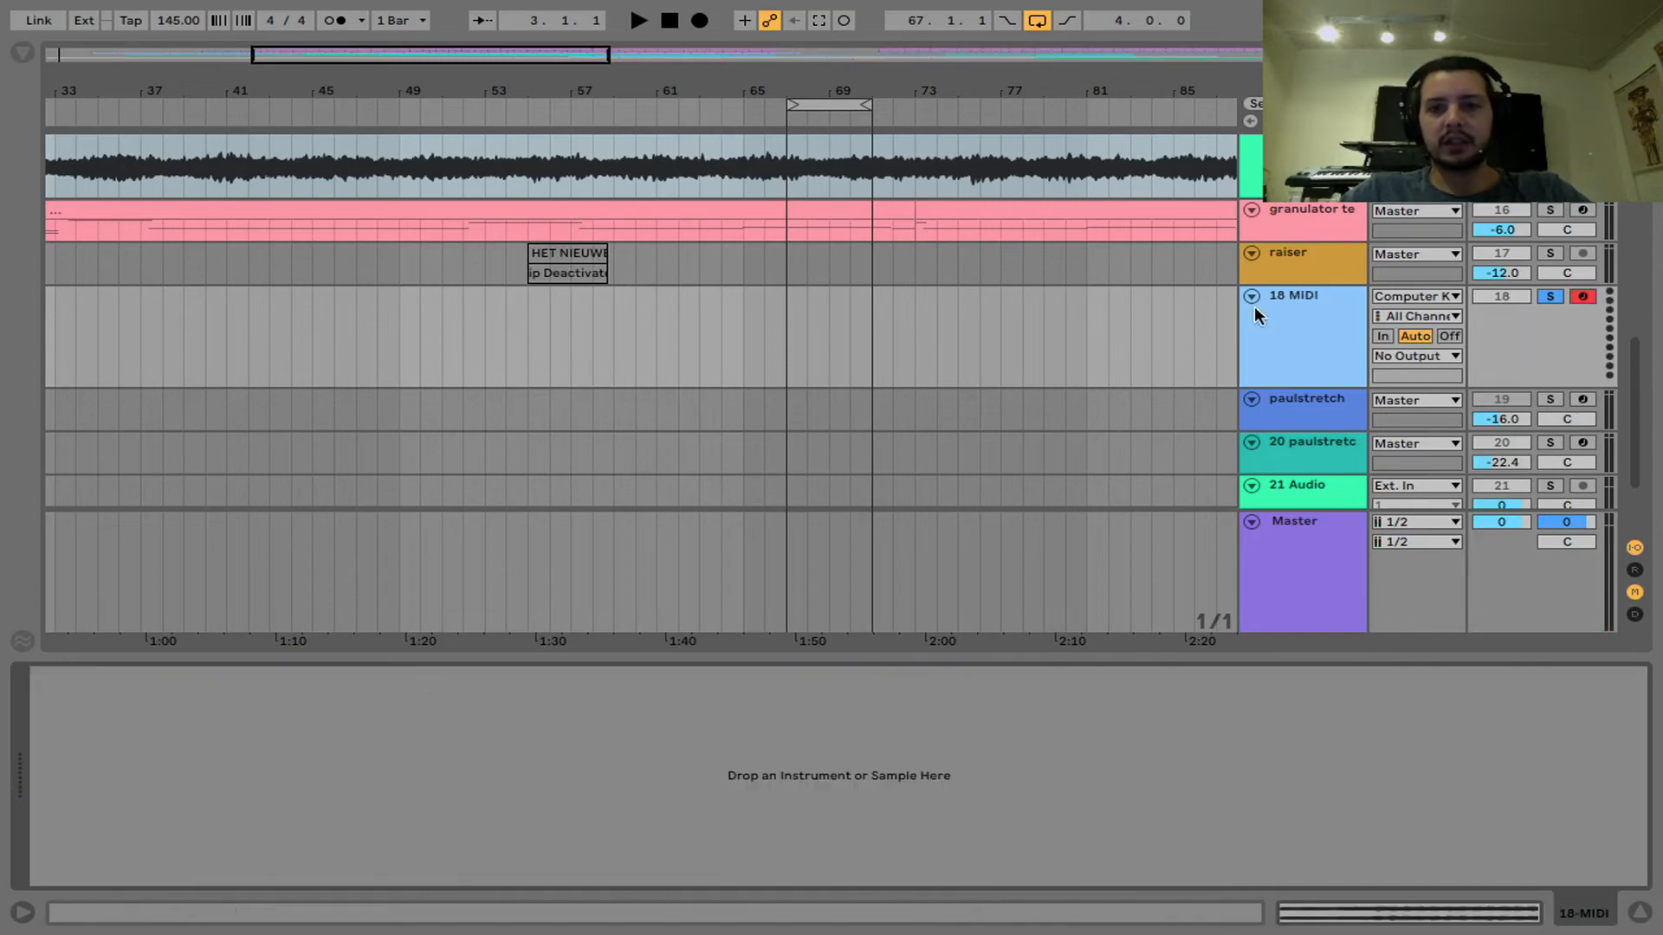
{"action": "left_click", "coordinate": [1308, 343]}
{"action": "key", "text": "Delete"}
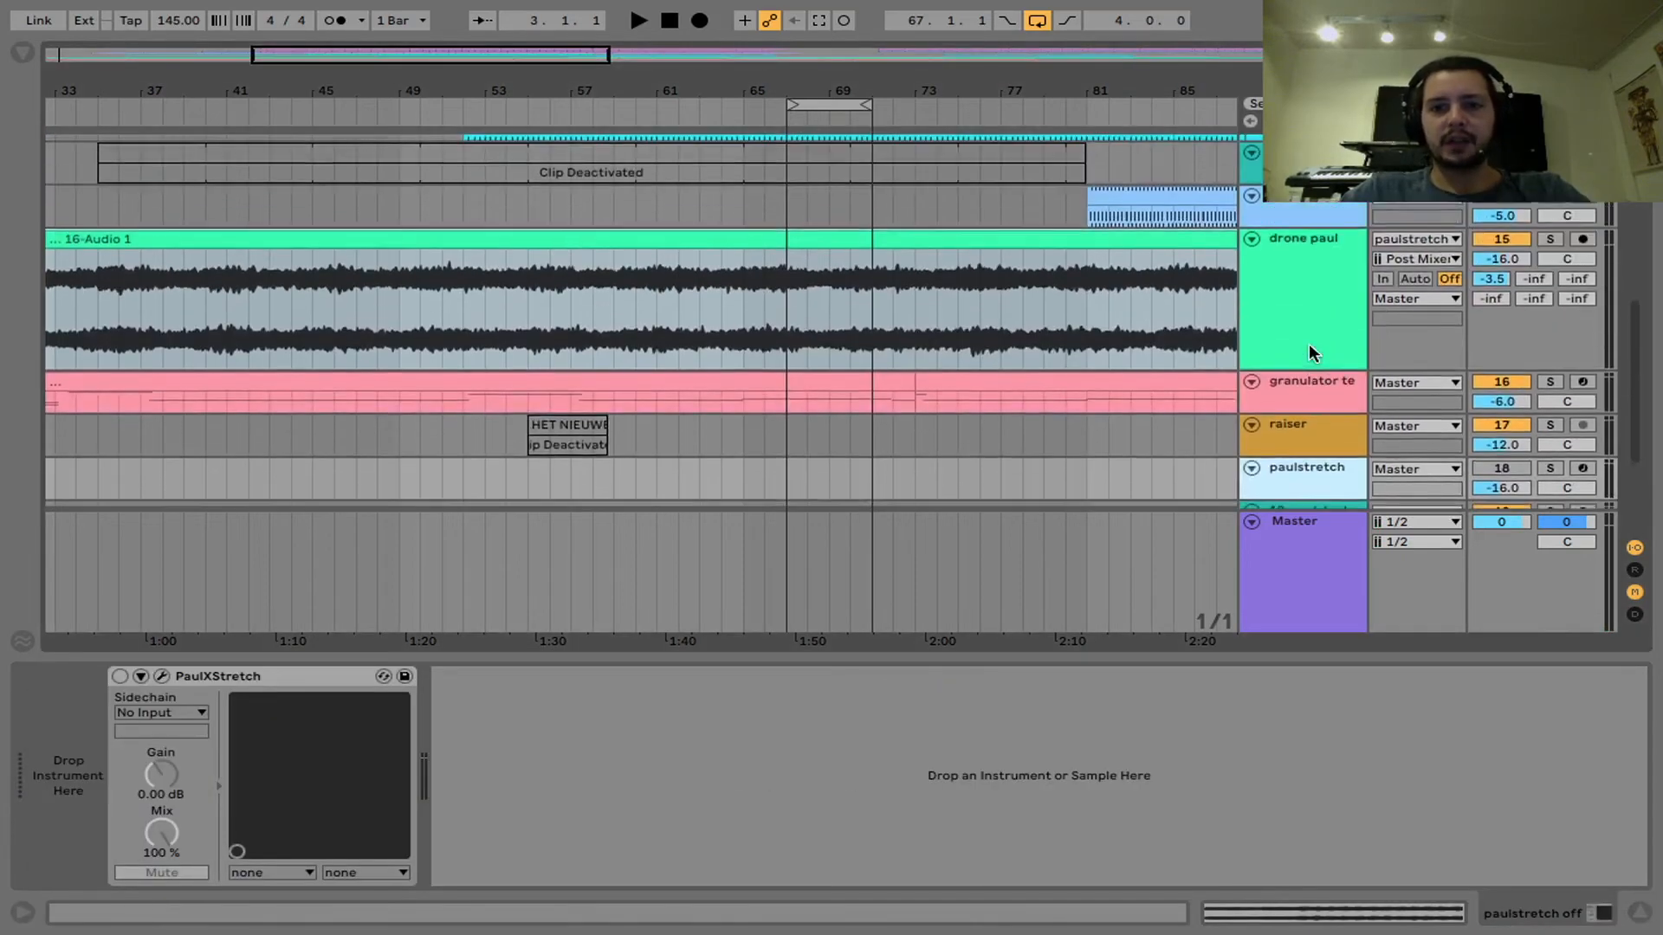
Step: Play the drone paul track soloed from bar 52, bypassing its Verbotron reverb and switching it back on to compare
{"action": "key", "text": "space"}
{"action": "left_click", "coordinate": [502, 309]}
{"action": "key", "text": "space"}
{"action": "left_click", "coordinate": [464, 313]}
{"action": "key", "text": "space"}
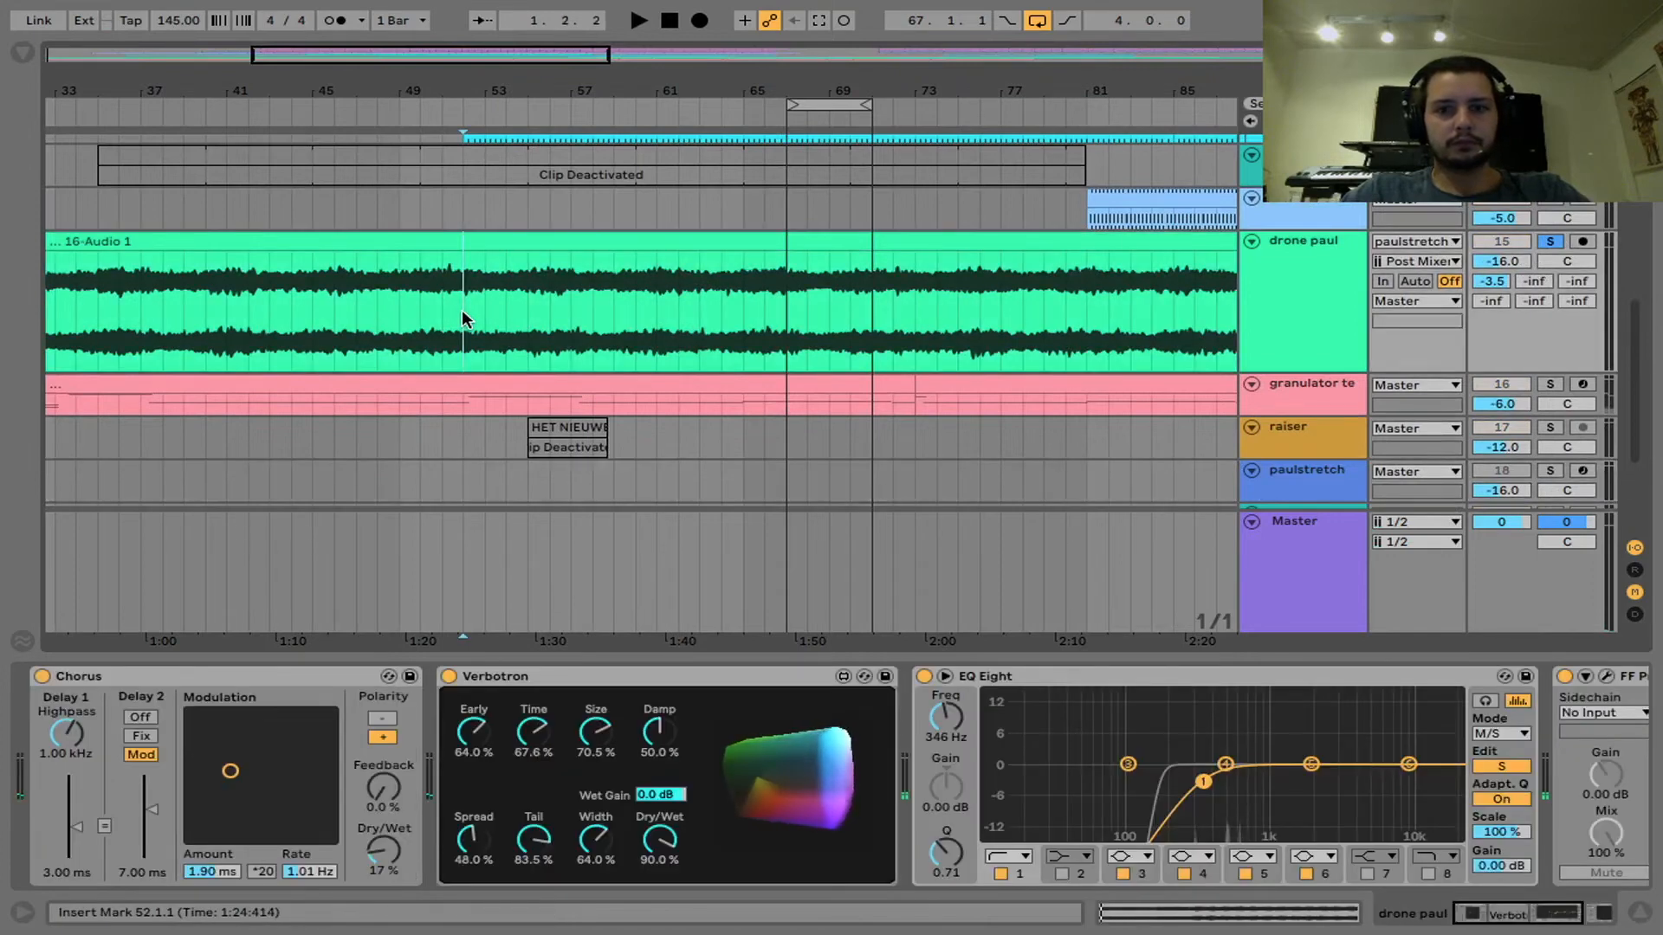
{"action": "key", "text": "space"}
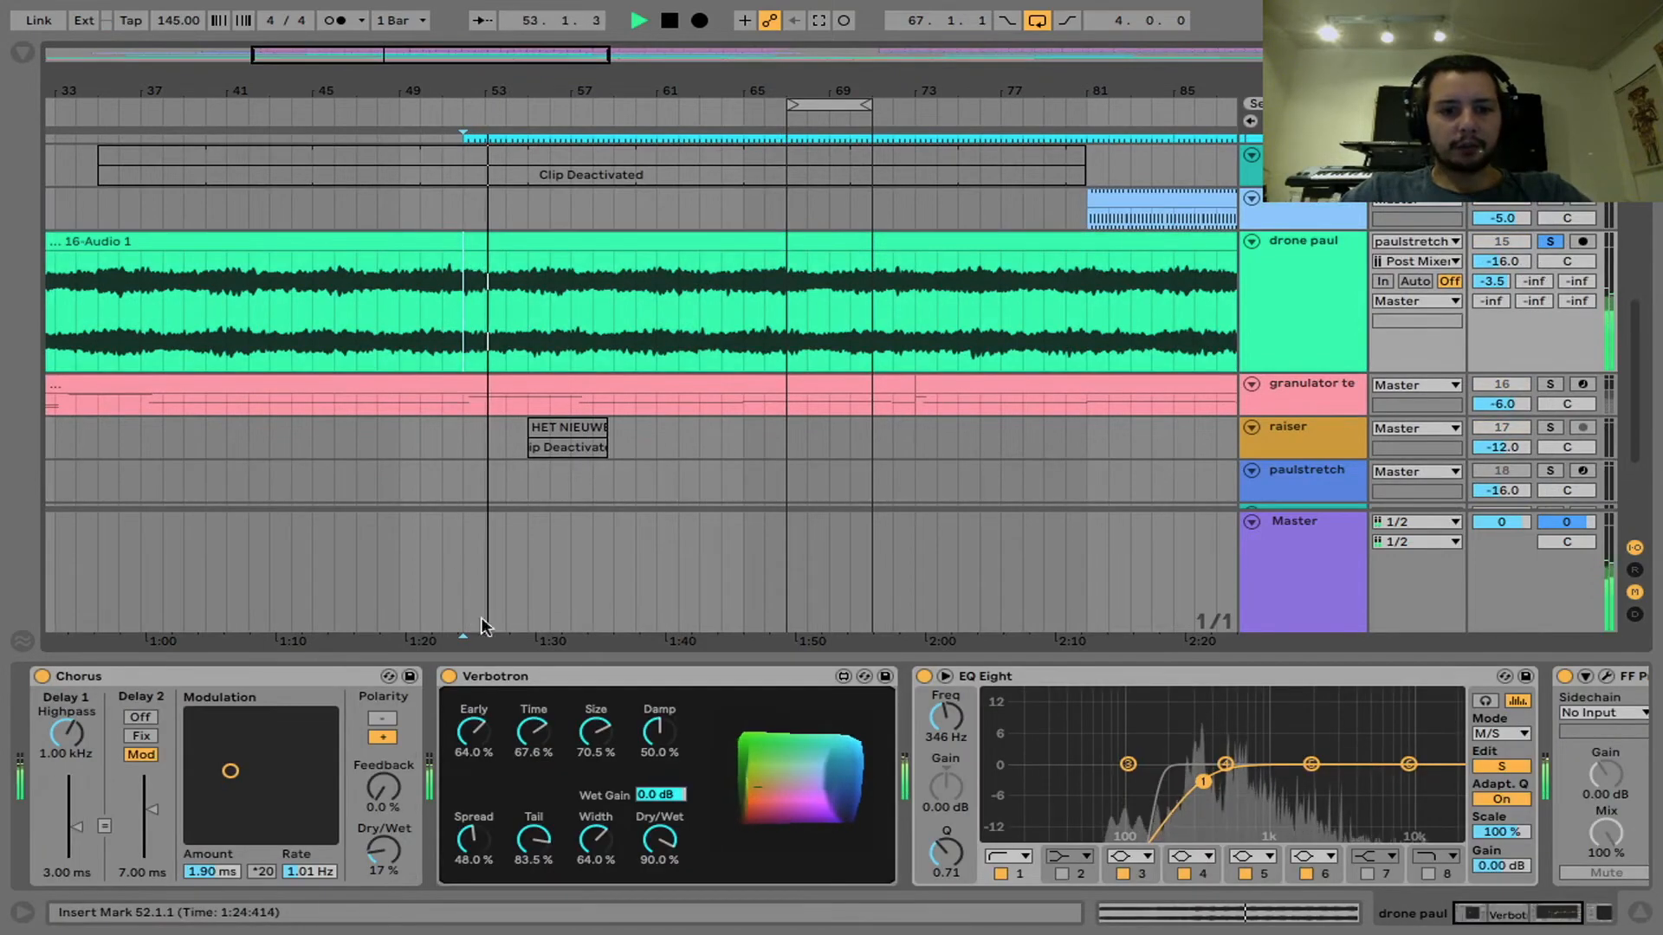
{"action": "left_click", "coordinate": [450, 676]}
{"action": "left_click", "coordinate": [450, 677]}
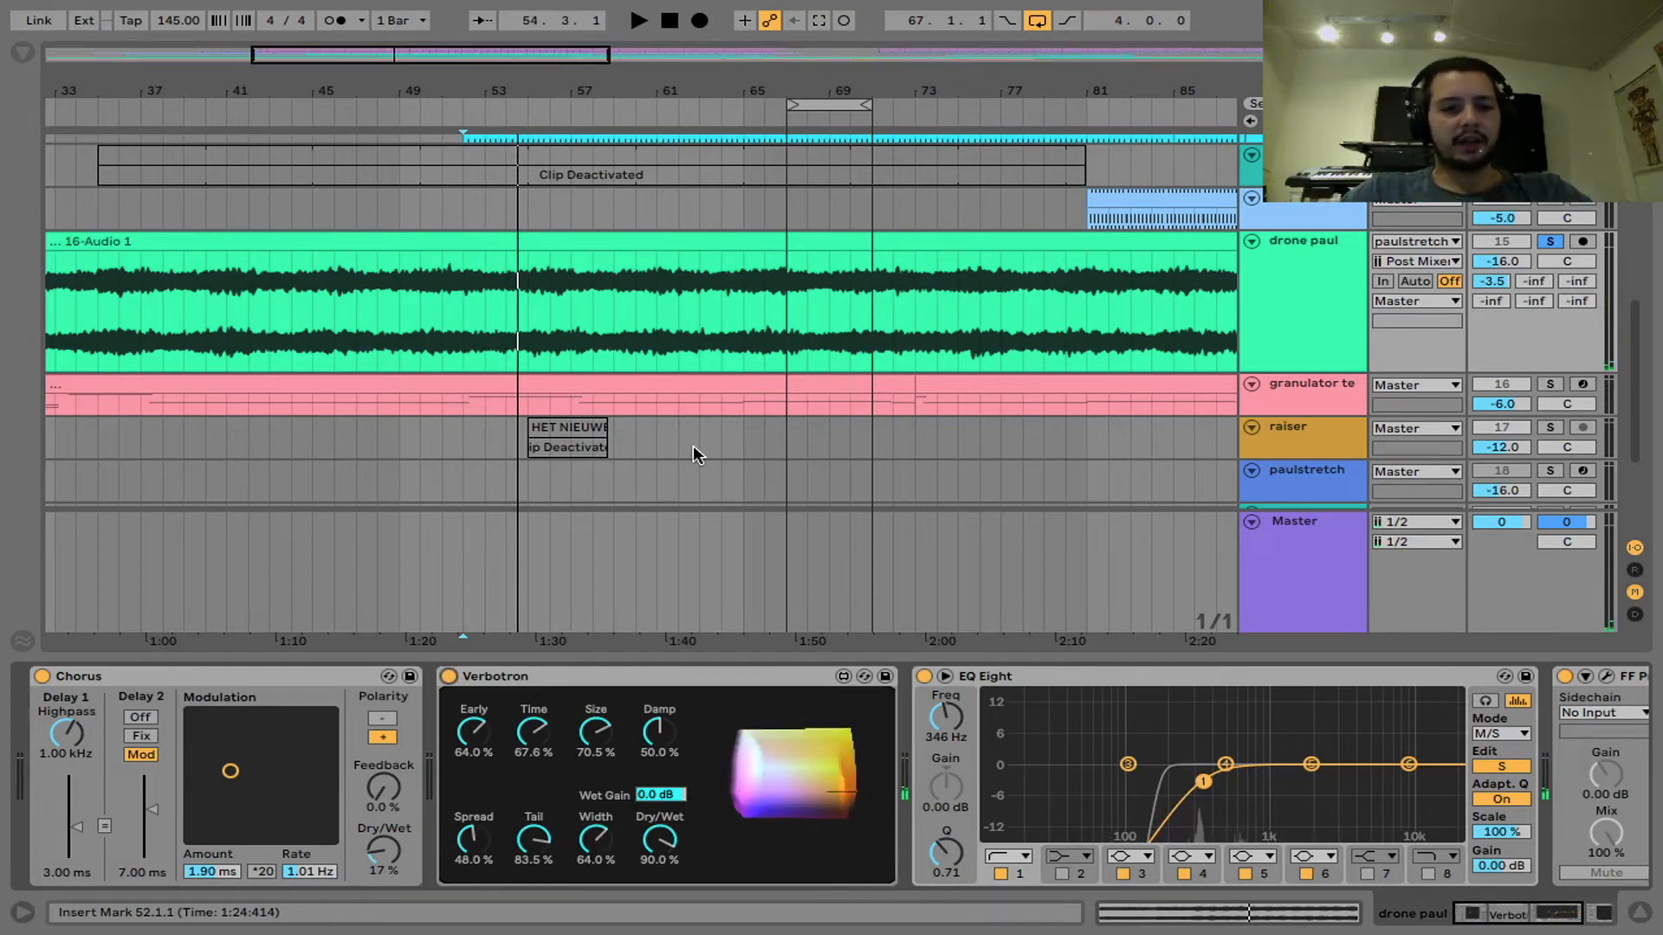
Step: Select the 16-Audio 1 clip on drone paul and examine the tracks' sends and levels in the Session mixer
{"action": "scroll", "coordinate": [600, 866], "scroll_direction": "right", "scroll_amount": 5}
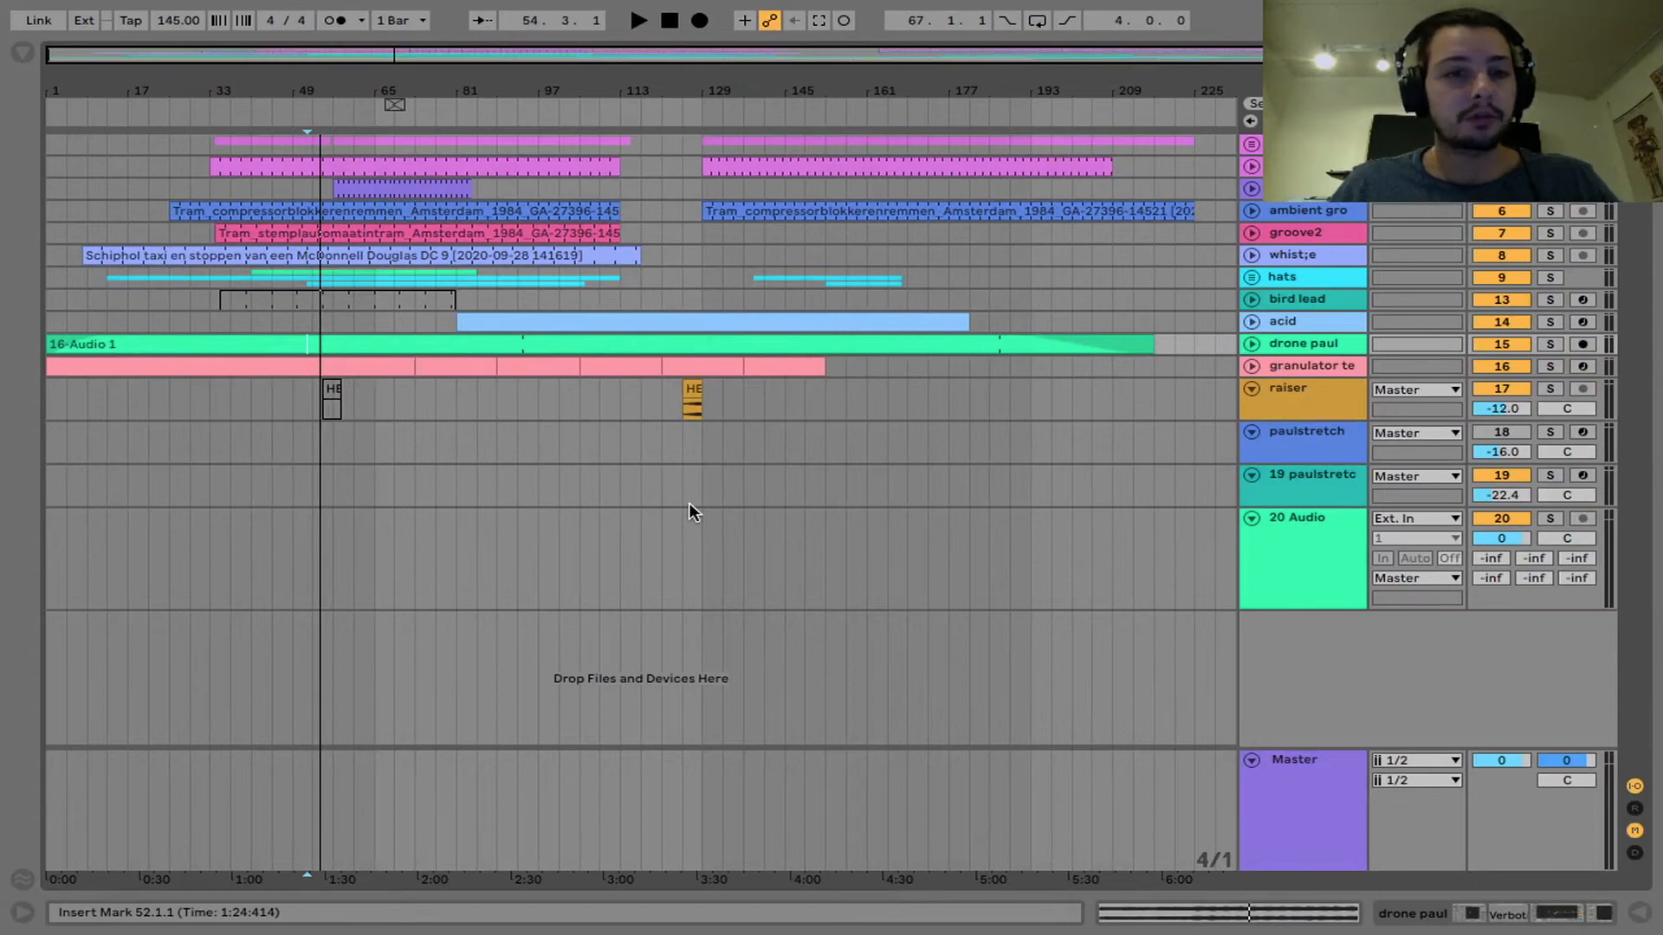
{"action": "left_click", "coordinate": [129, 343]}
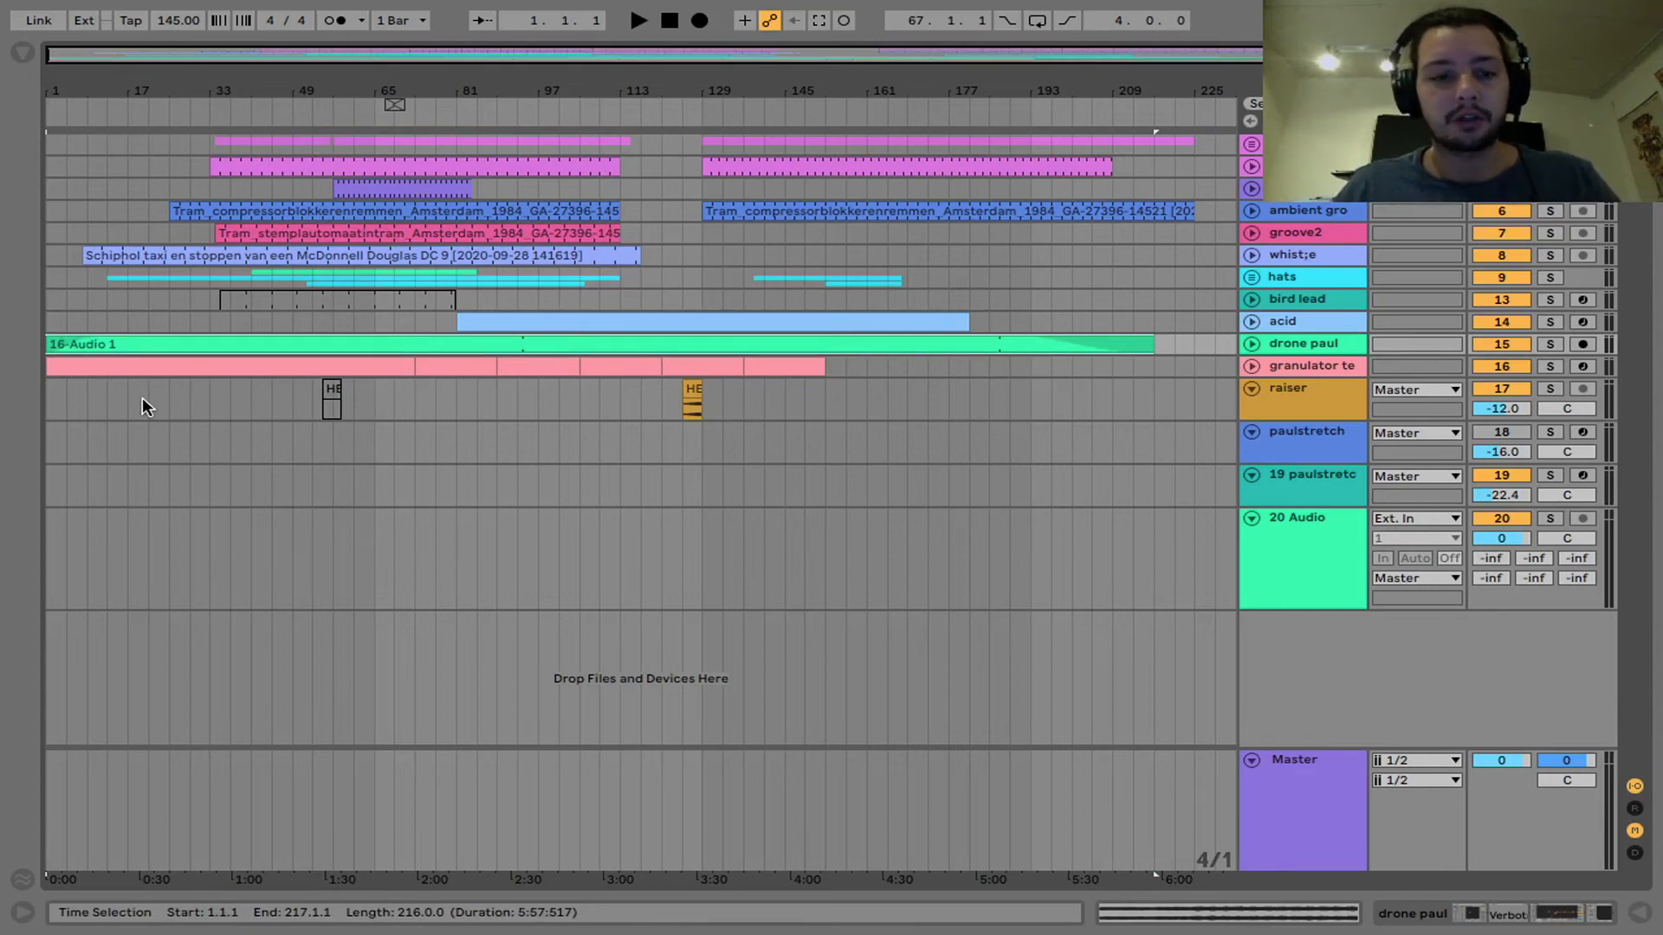
{"action": "key", "text": "Tab"}
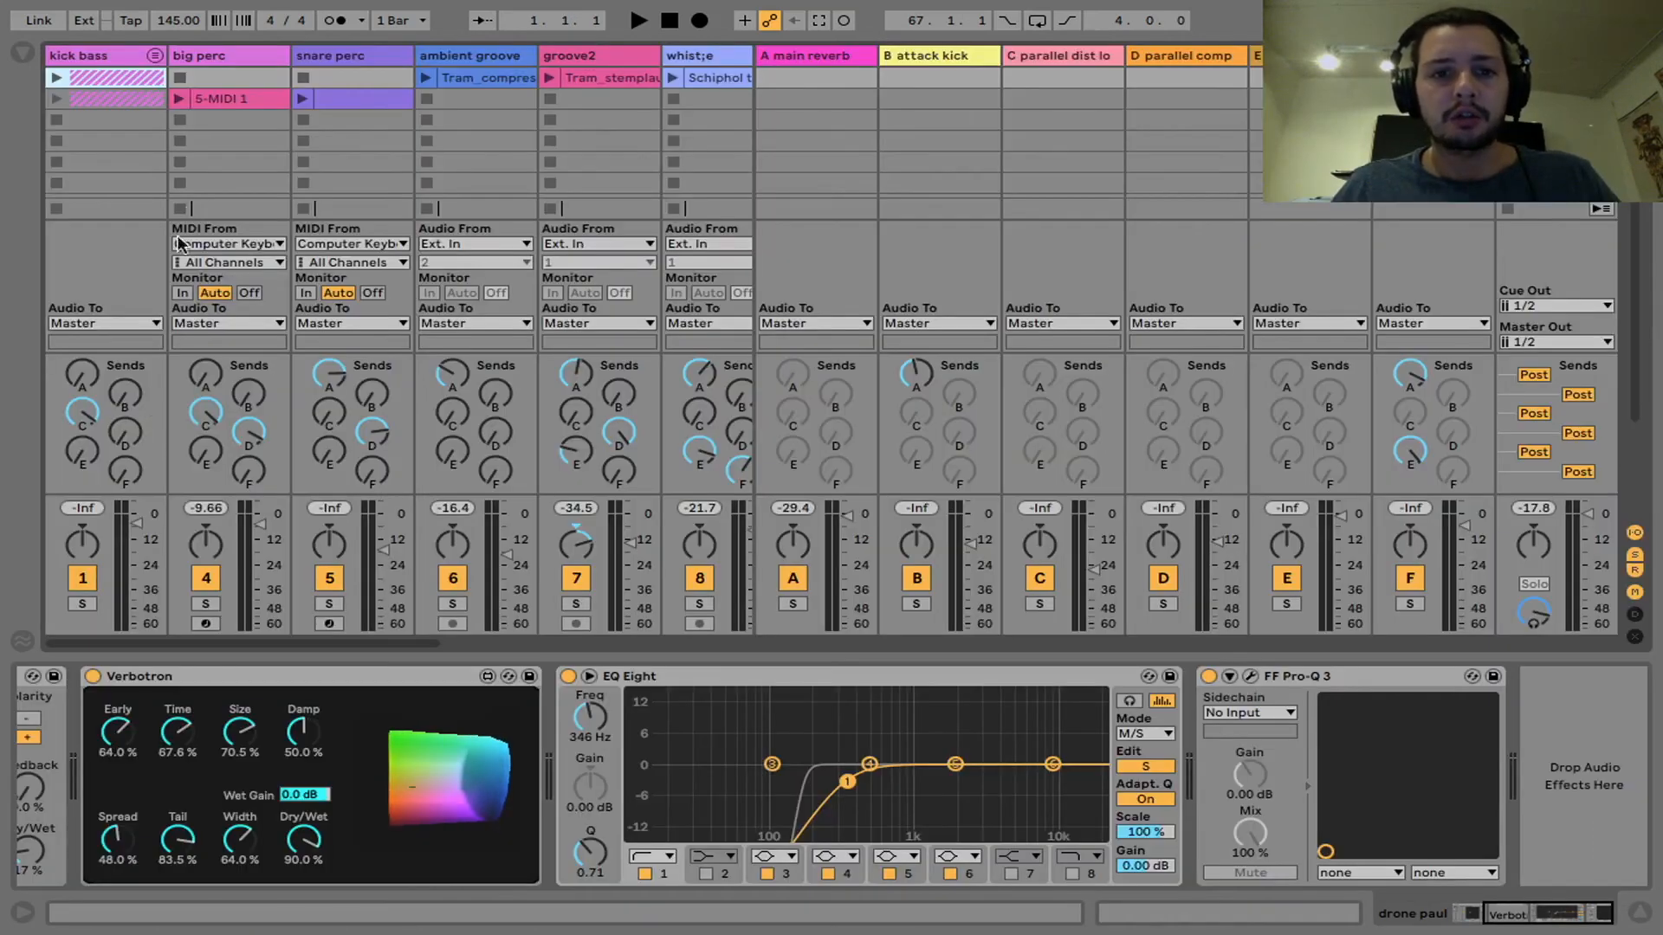
{"action": "scroll", "coordinate": [187, 208], "scroll_direction": "right", "scroll_amount": 8}
{"action": "scroll", "coordinate": [187, 208], "scroll_direction": "right", "scroll_amount": 5}
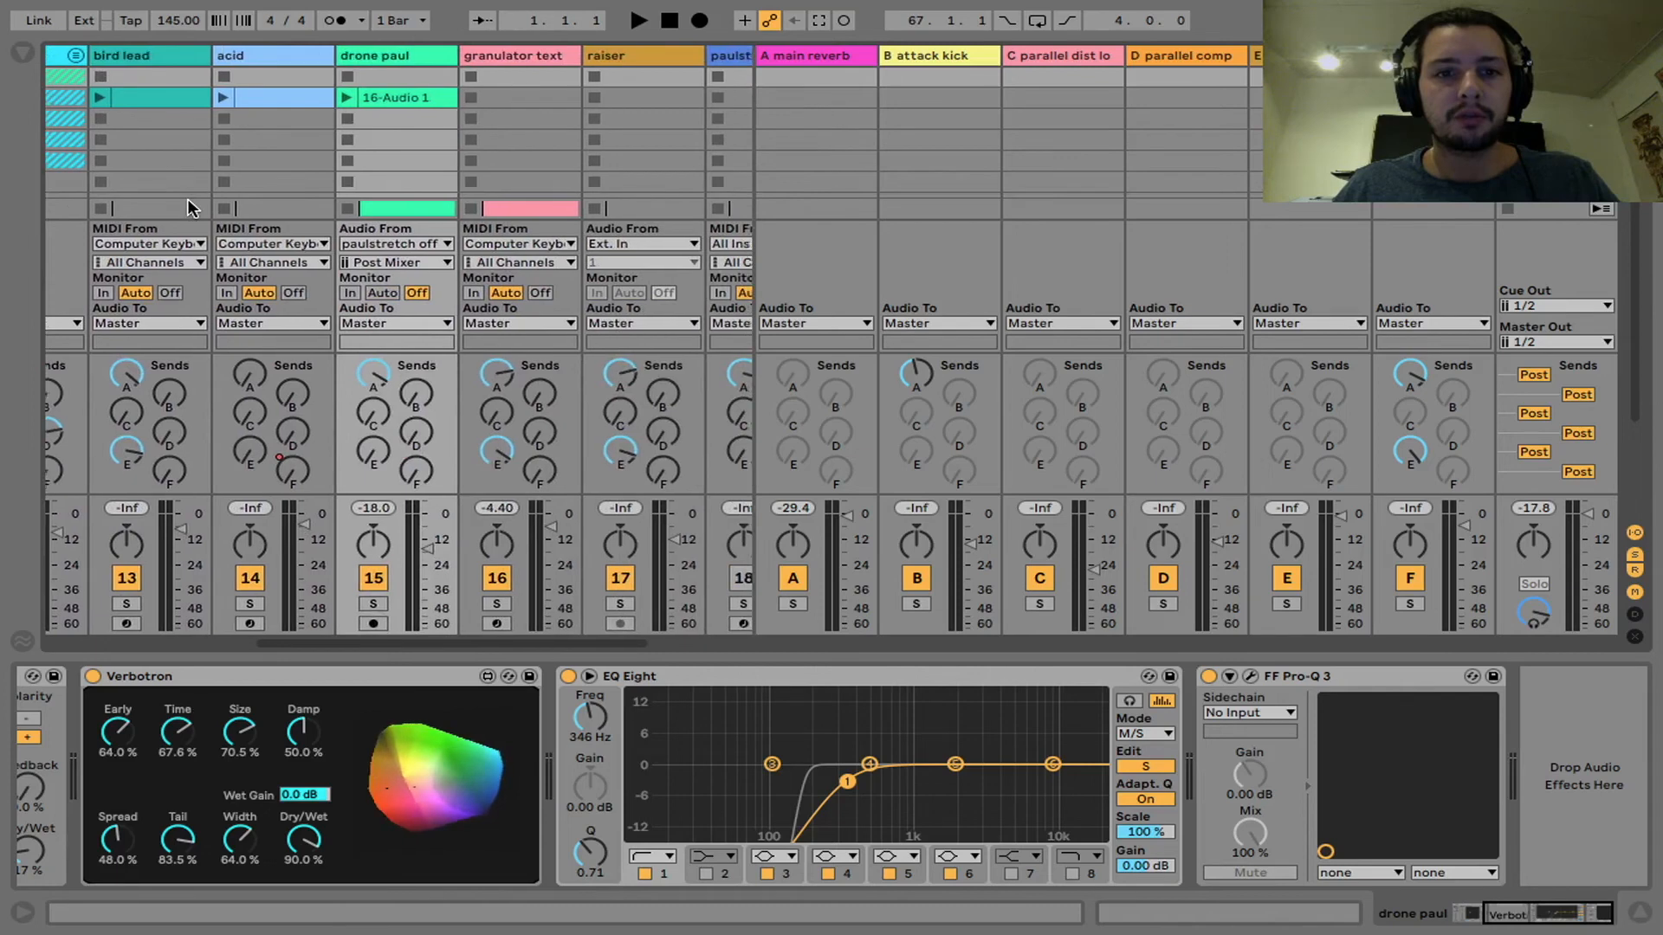
{"action": "scroll", "coordinate": [187, 203], "scroll_direction": "left", "scroll_amount": 8}
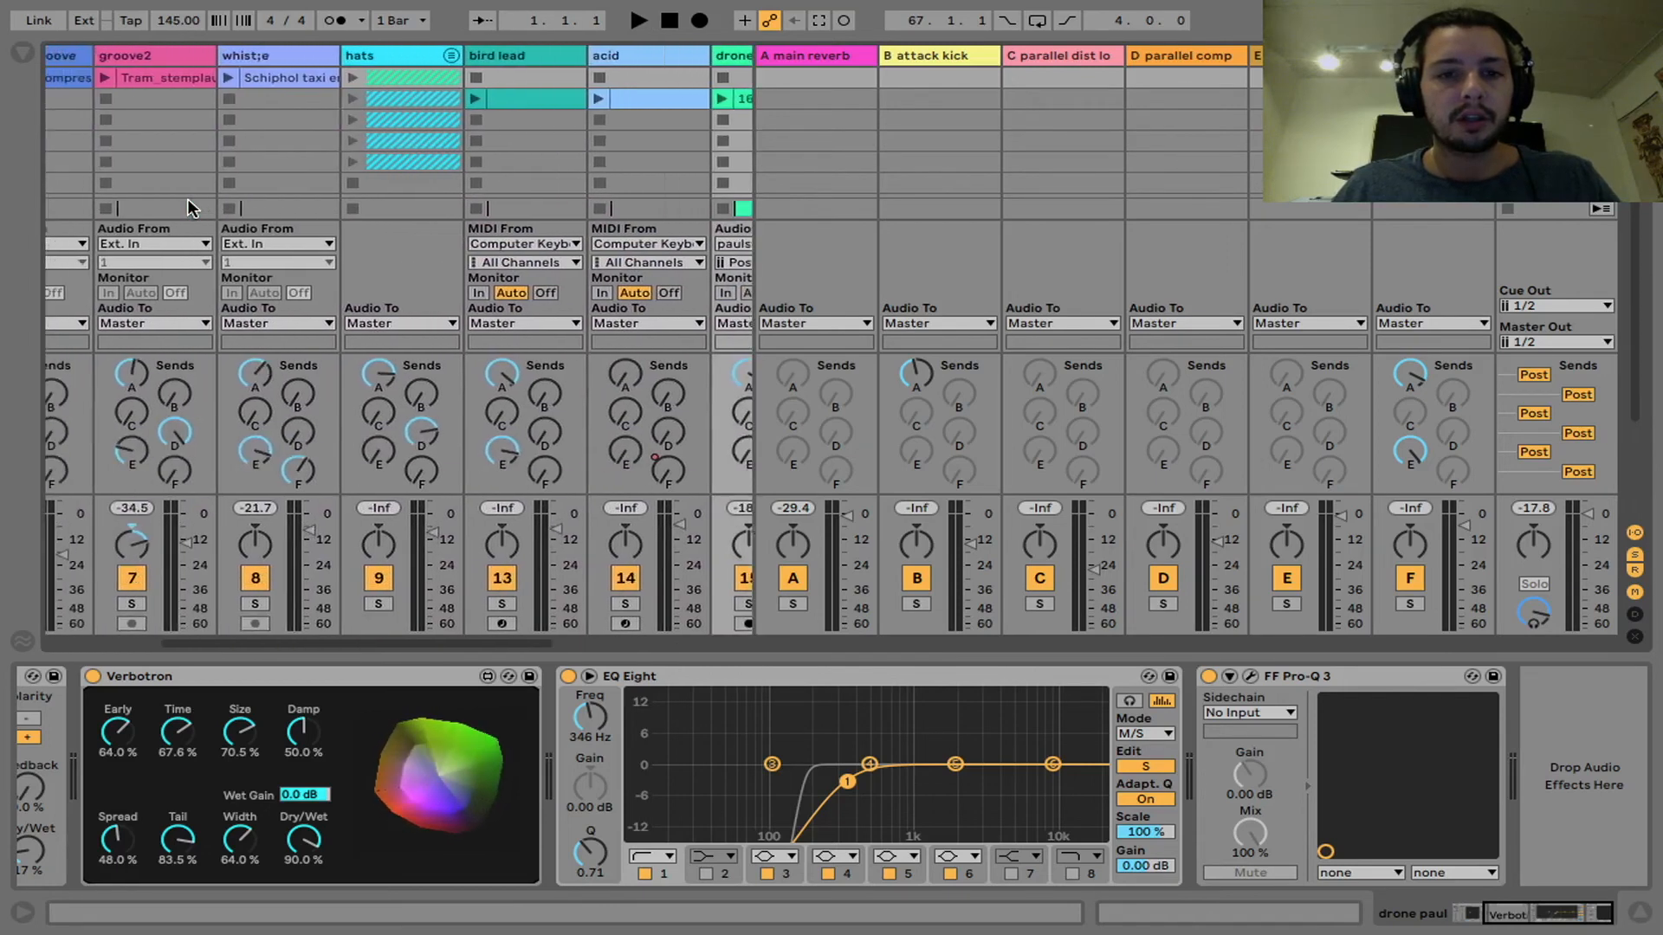
{"action": "scroll", "coordinate": [188, 201], "scroll_direction": "right", "scroll_amount": 7}
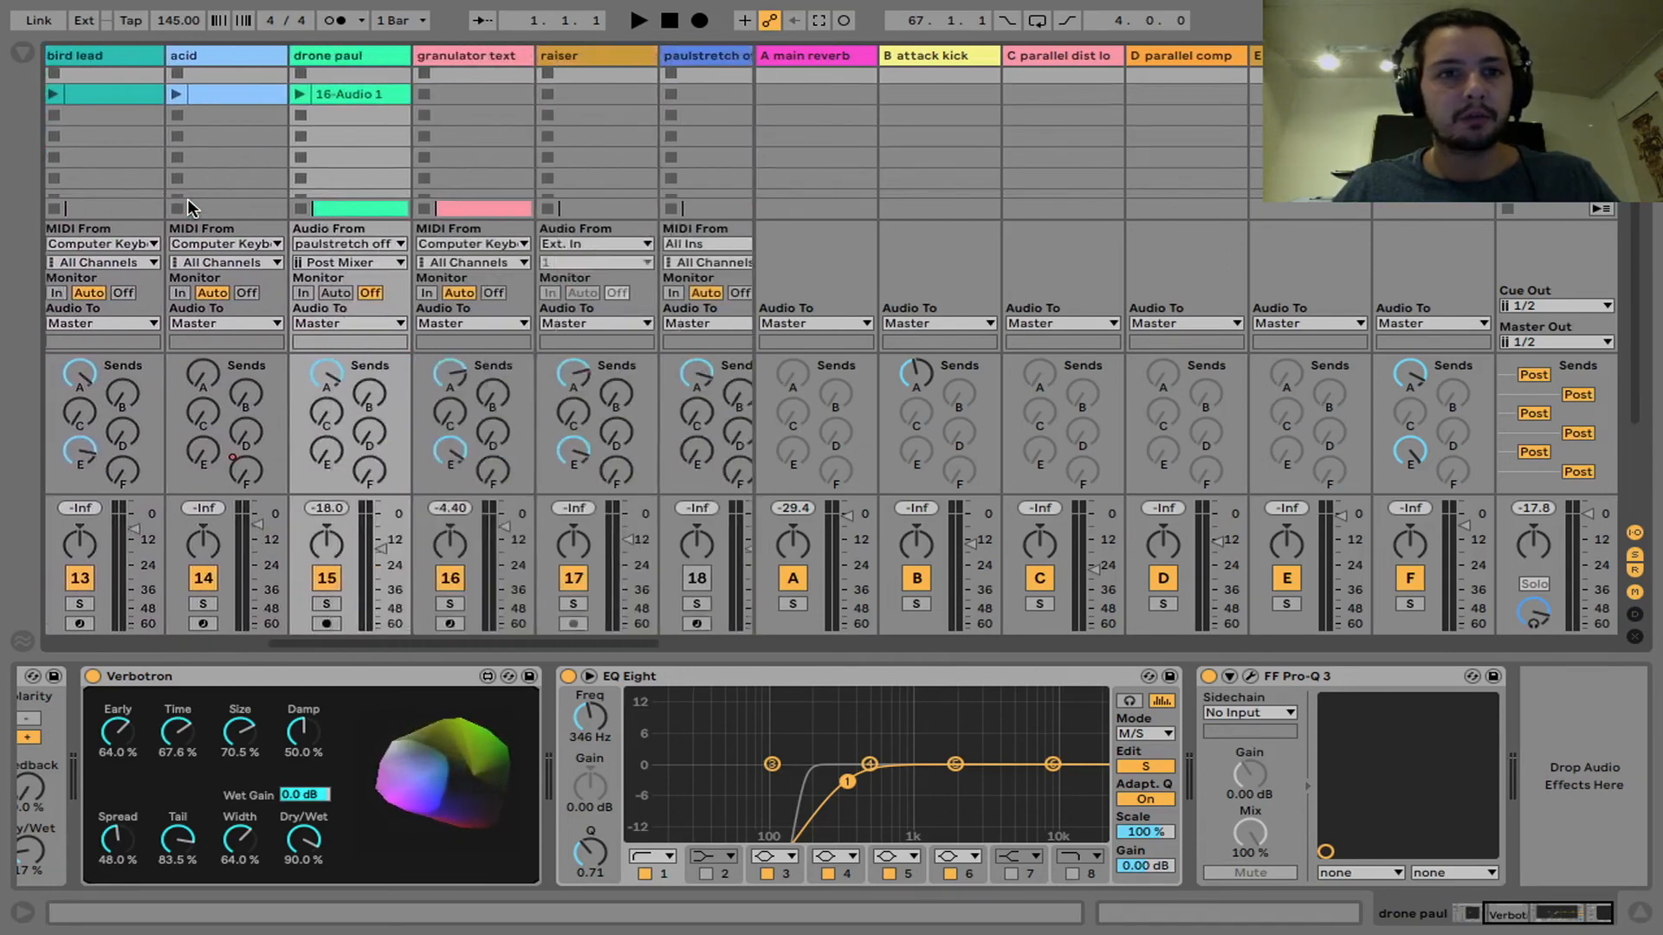
{"action": "scroll", "coordinate": [188, 201], "scroll_direction": "left", "scroll_amount": 12}
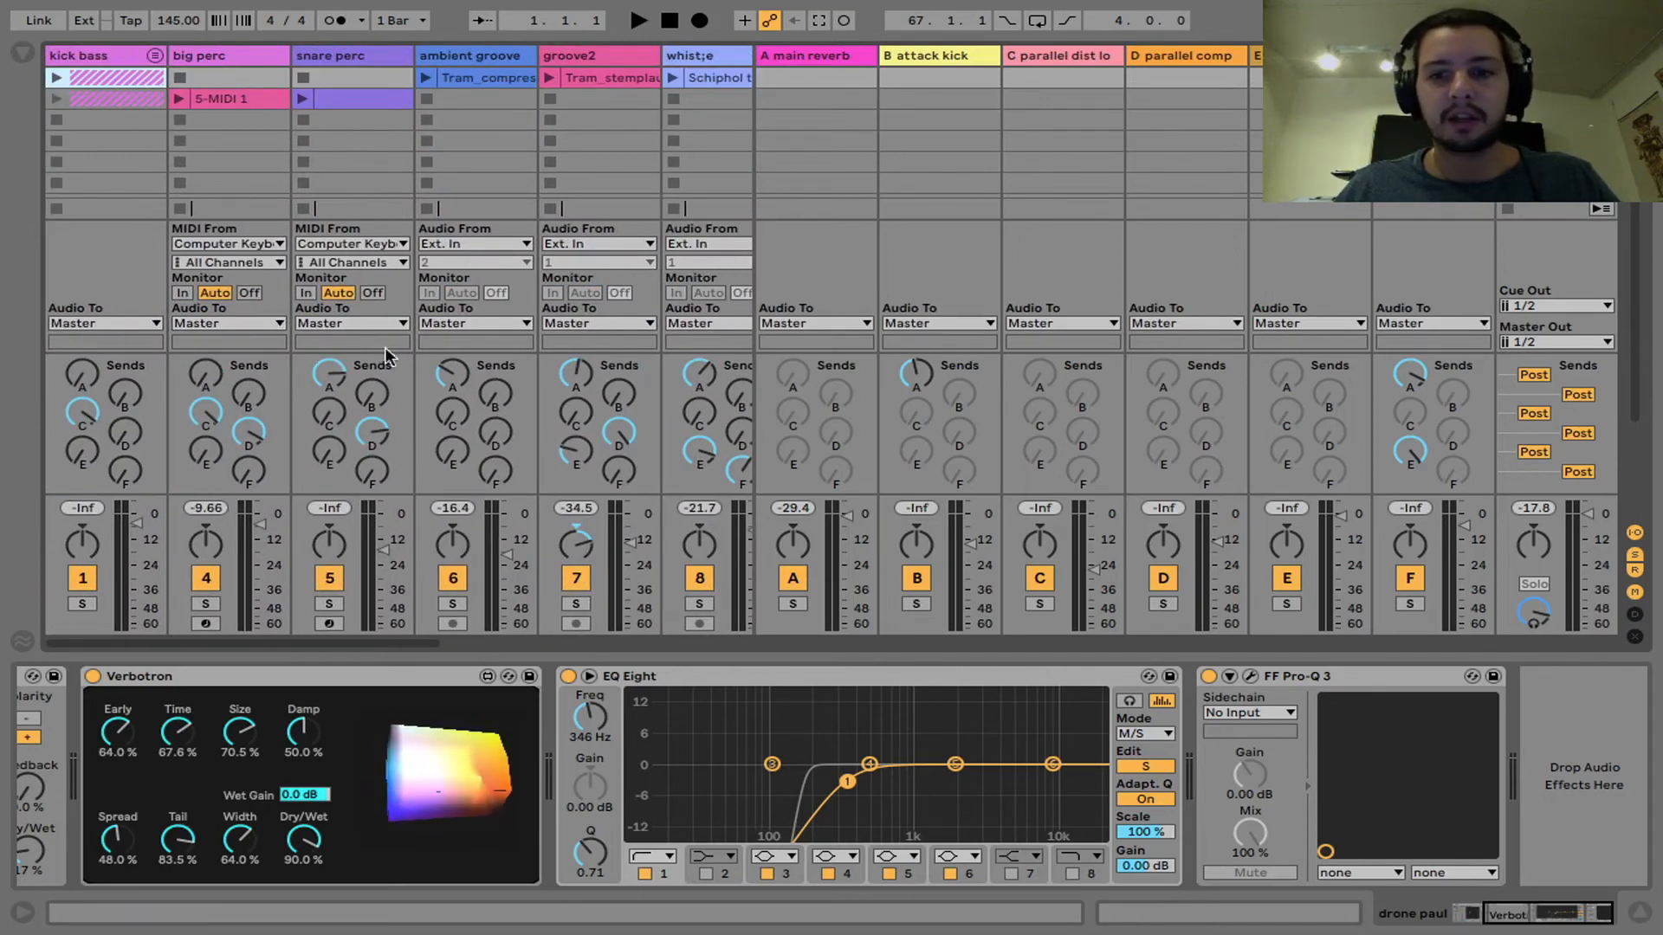
{"action": "scroll", "coordinate": [413, 284], "scroll_direction": "right", "scroll_amount": 7}
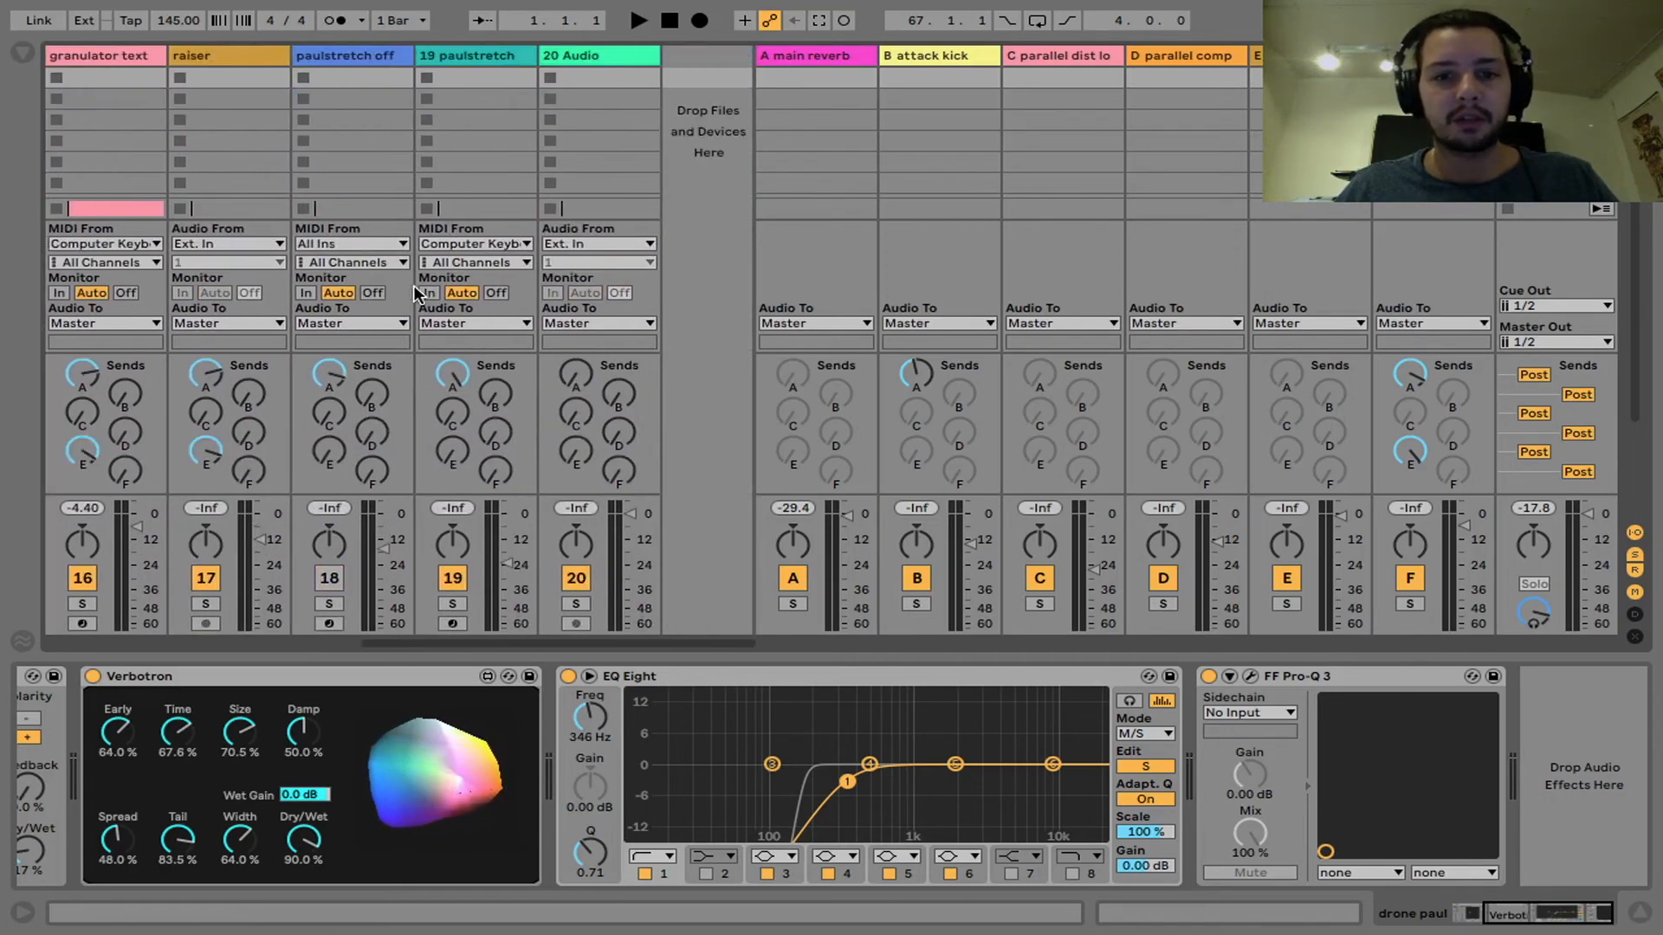
{"action": "key", "text": "Tab"}
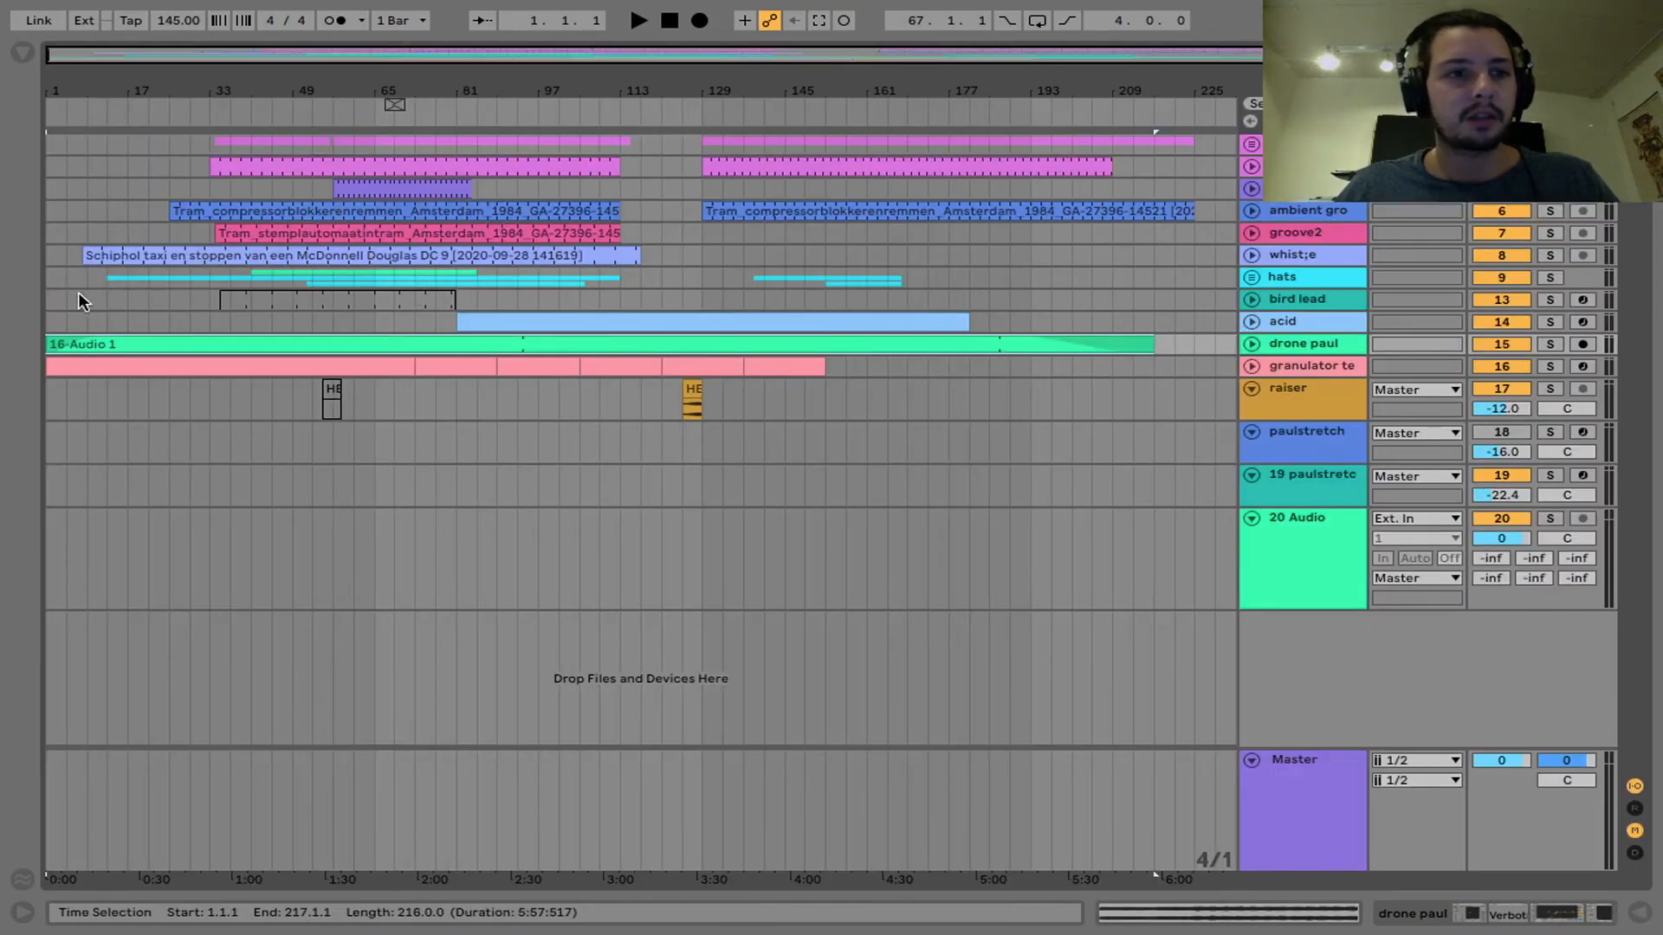
Step: Play the full arrangement from bar 1 and unfold the hats group, granulator texture and drone paul tracks
{"action": "left_click", "coordinate": [54, 278]}
{"action": "key", "text": "space"}
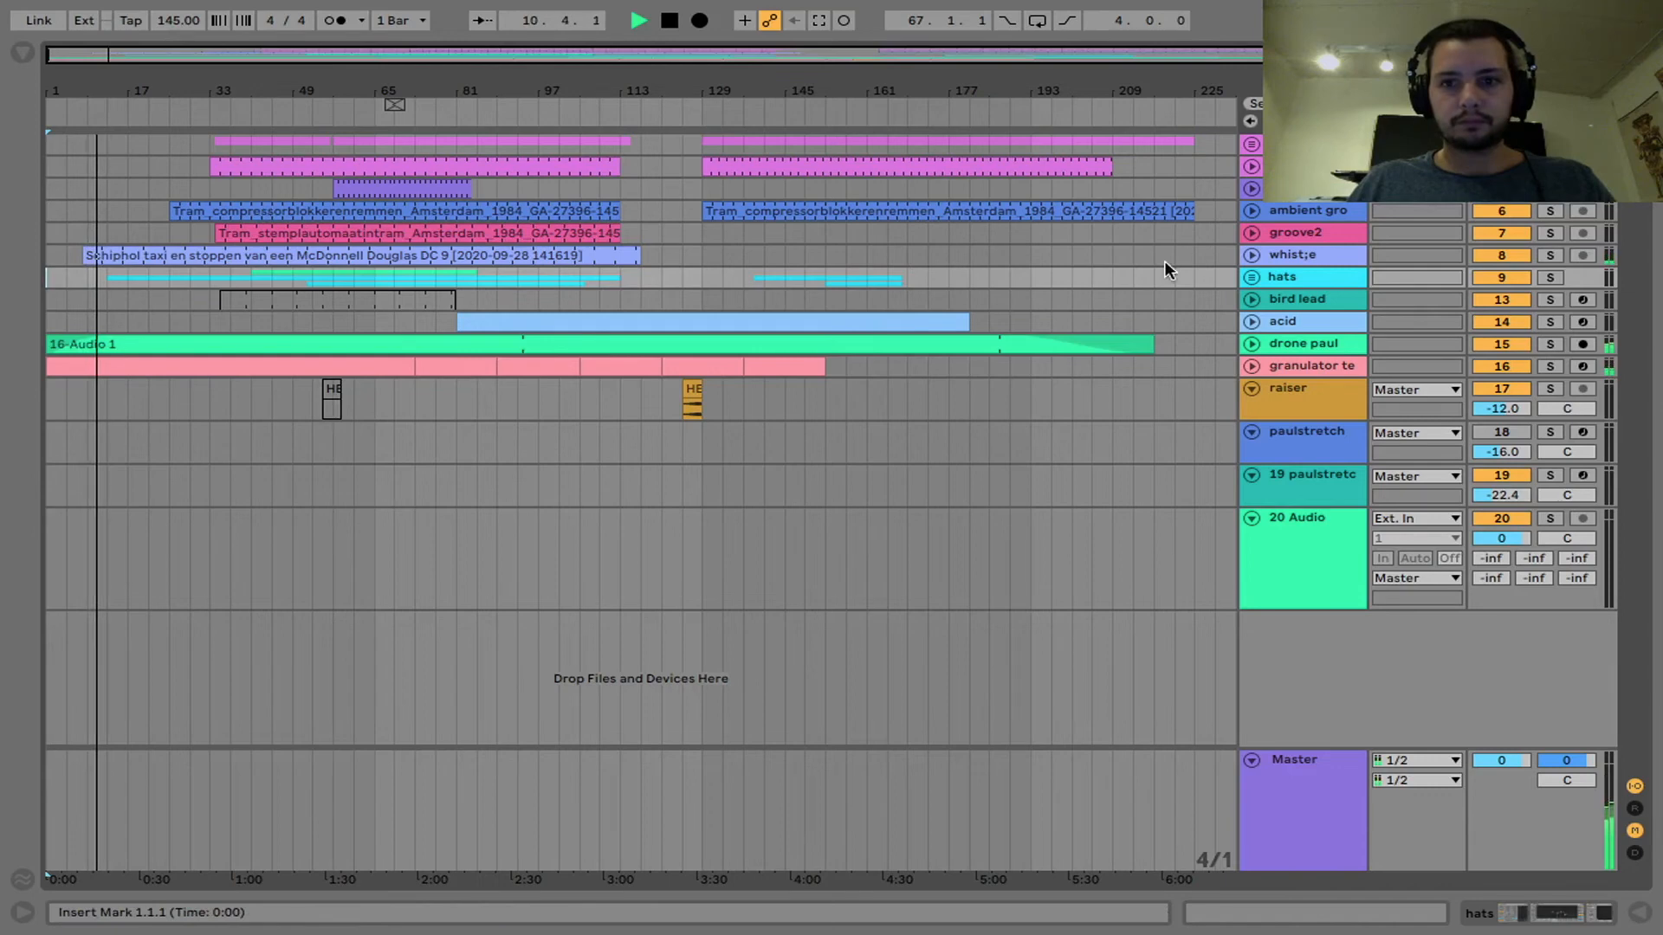
{"action": "left_click", "coordinate": [1253, 256]}
{"action": "left_click", "coordinate": [1252, 298]}
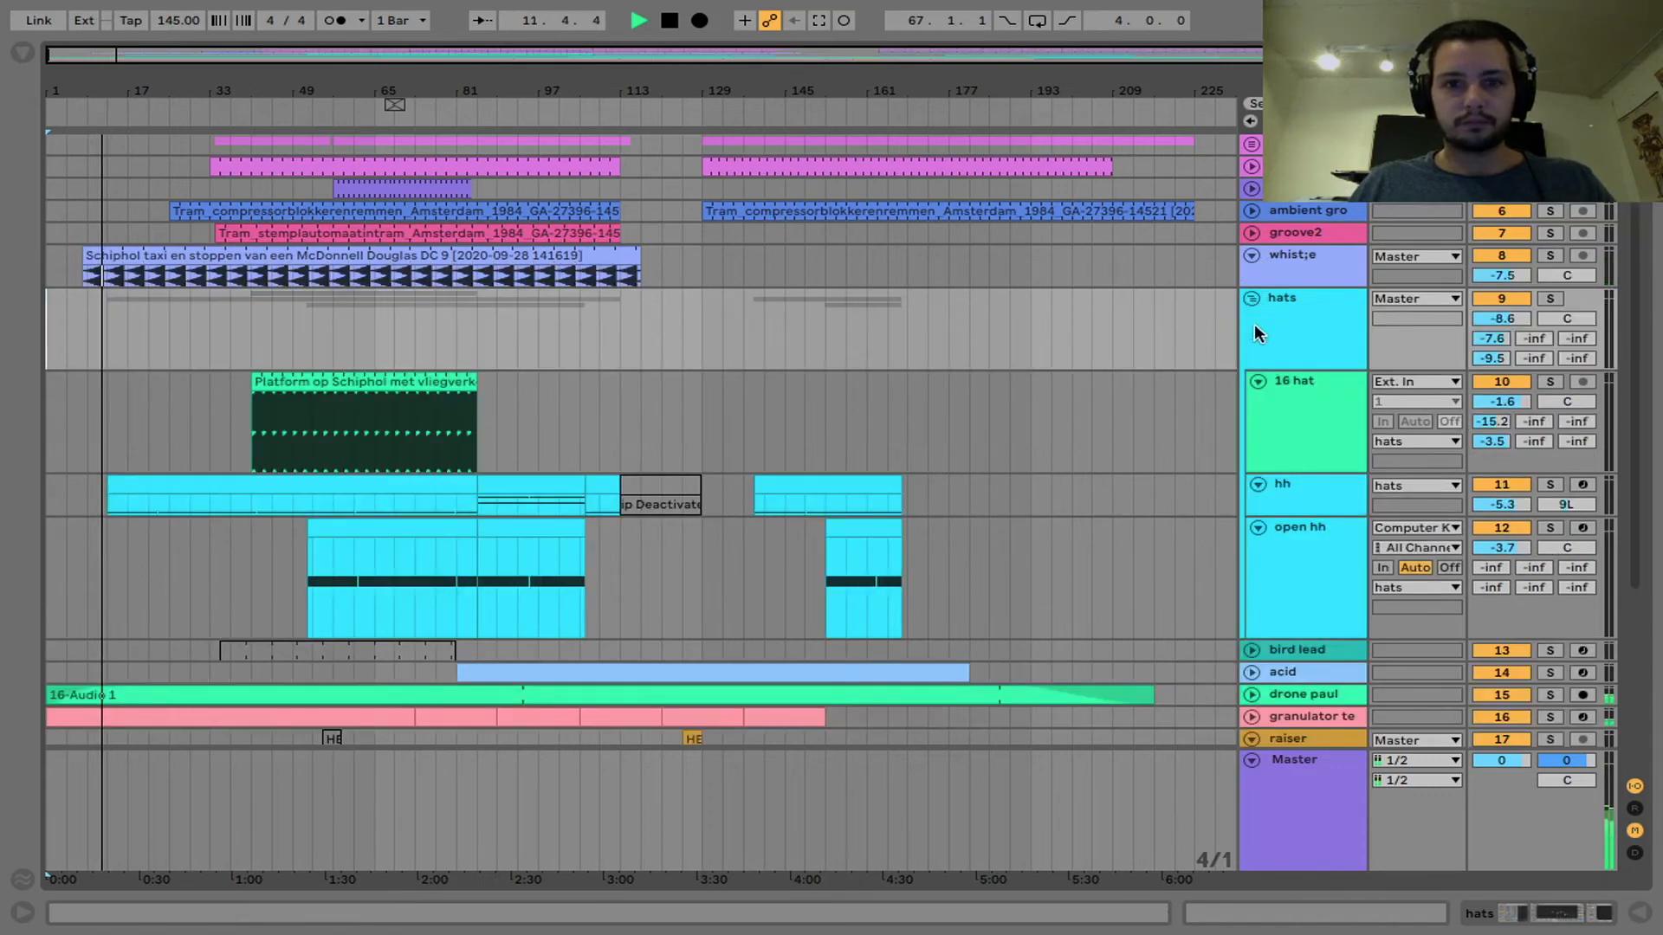
{"action": "left_click", "coordinate": [1251, 254]}
{"action": "scroll", "coordinate": [1253, 234], "scroll_direction": "down", "scroll_amount": 5}
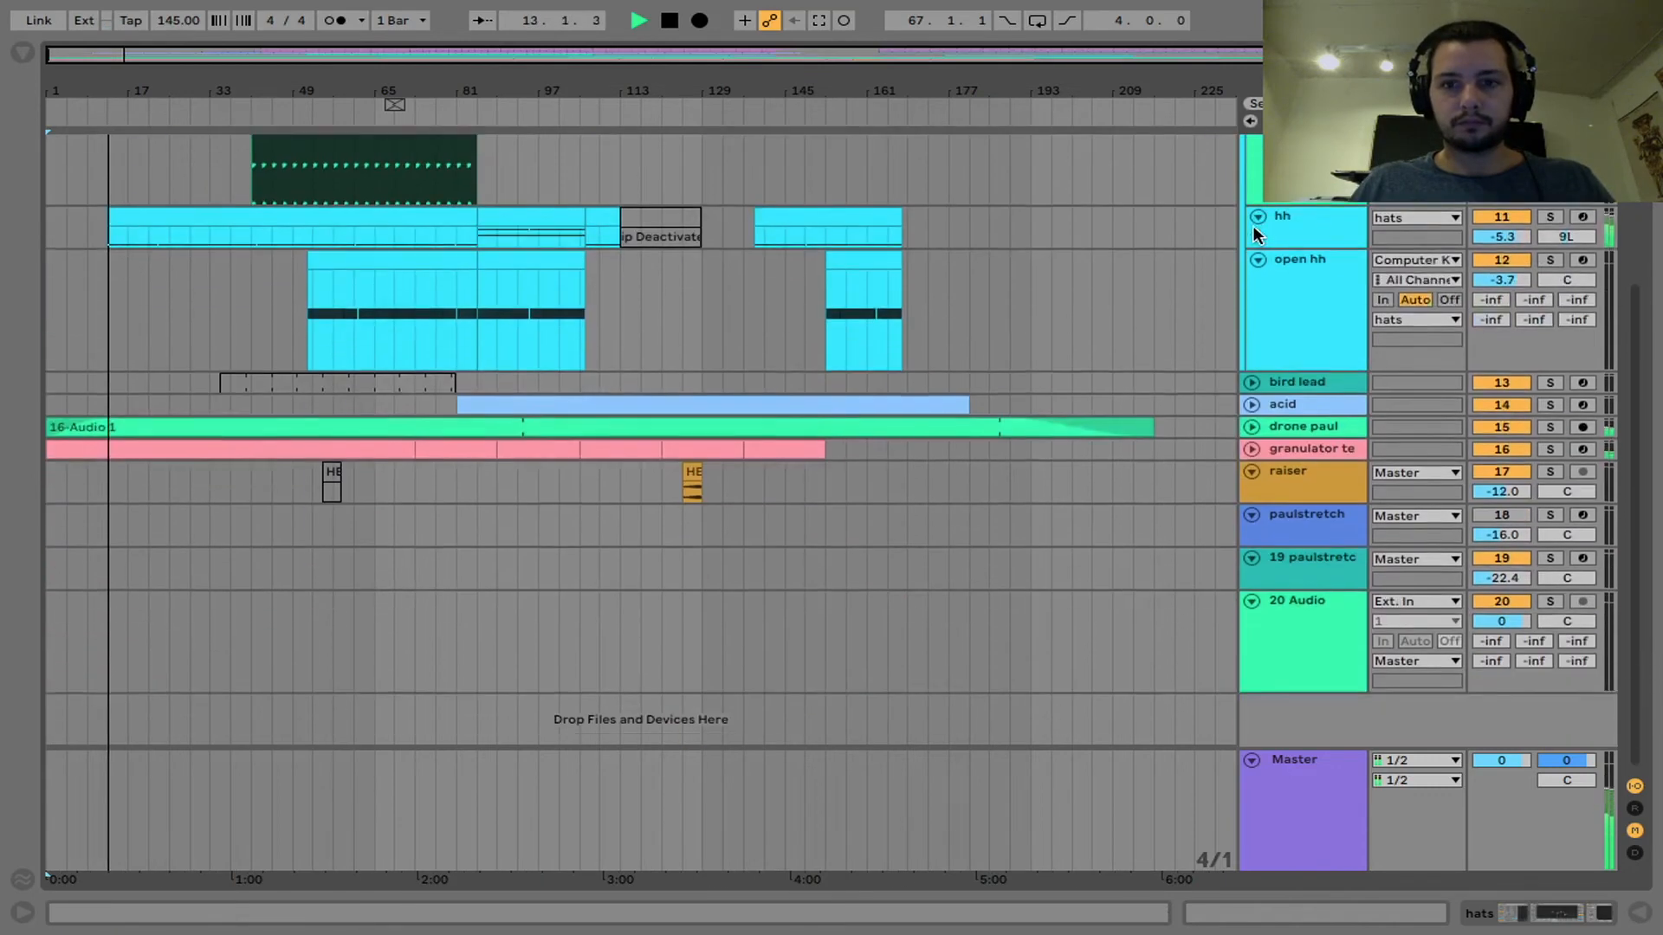
{"action": "left_click", "coordinate": [1253, 449]}
{"action": "left_click", "coordinate": [1252, 427]}
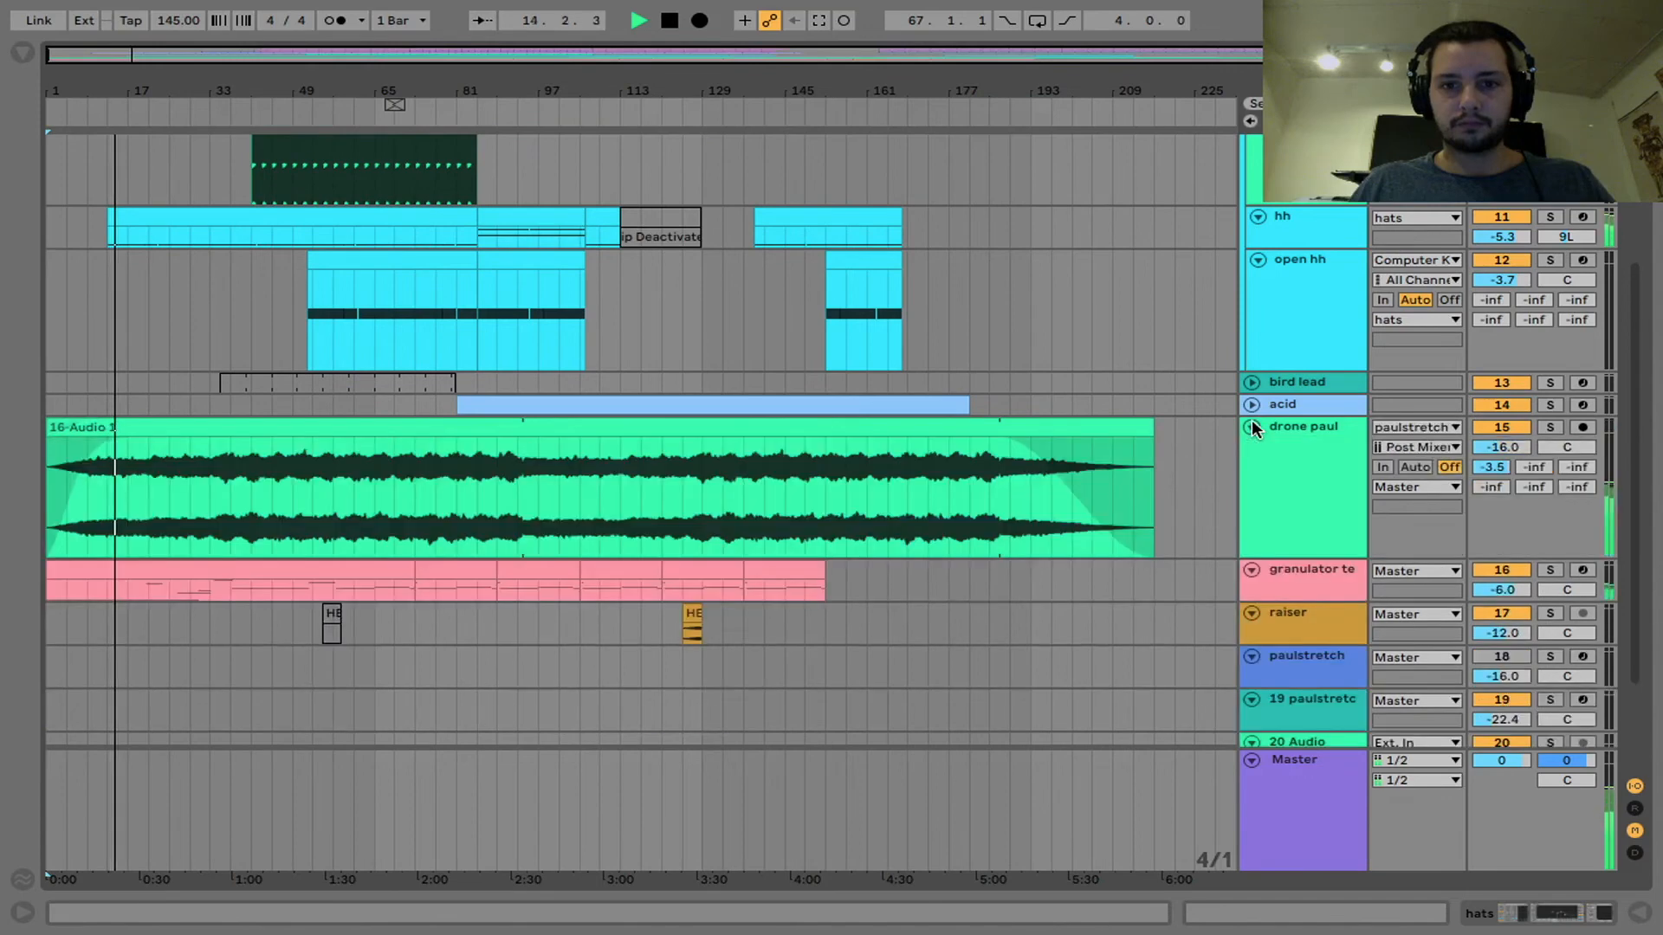
Step: Show the granulator texture track's devices and inspect its FF Pro-Q 3 curve, closing the plug-in window when done
{"action": "scroll", "coordinate": [1253, 429], "scroll_direction": "down", "scroll_amount": 3}
{"action": "double_click", "coordinate": [1307, 425]}
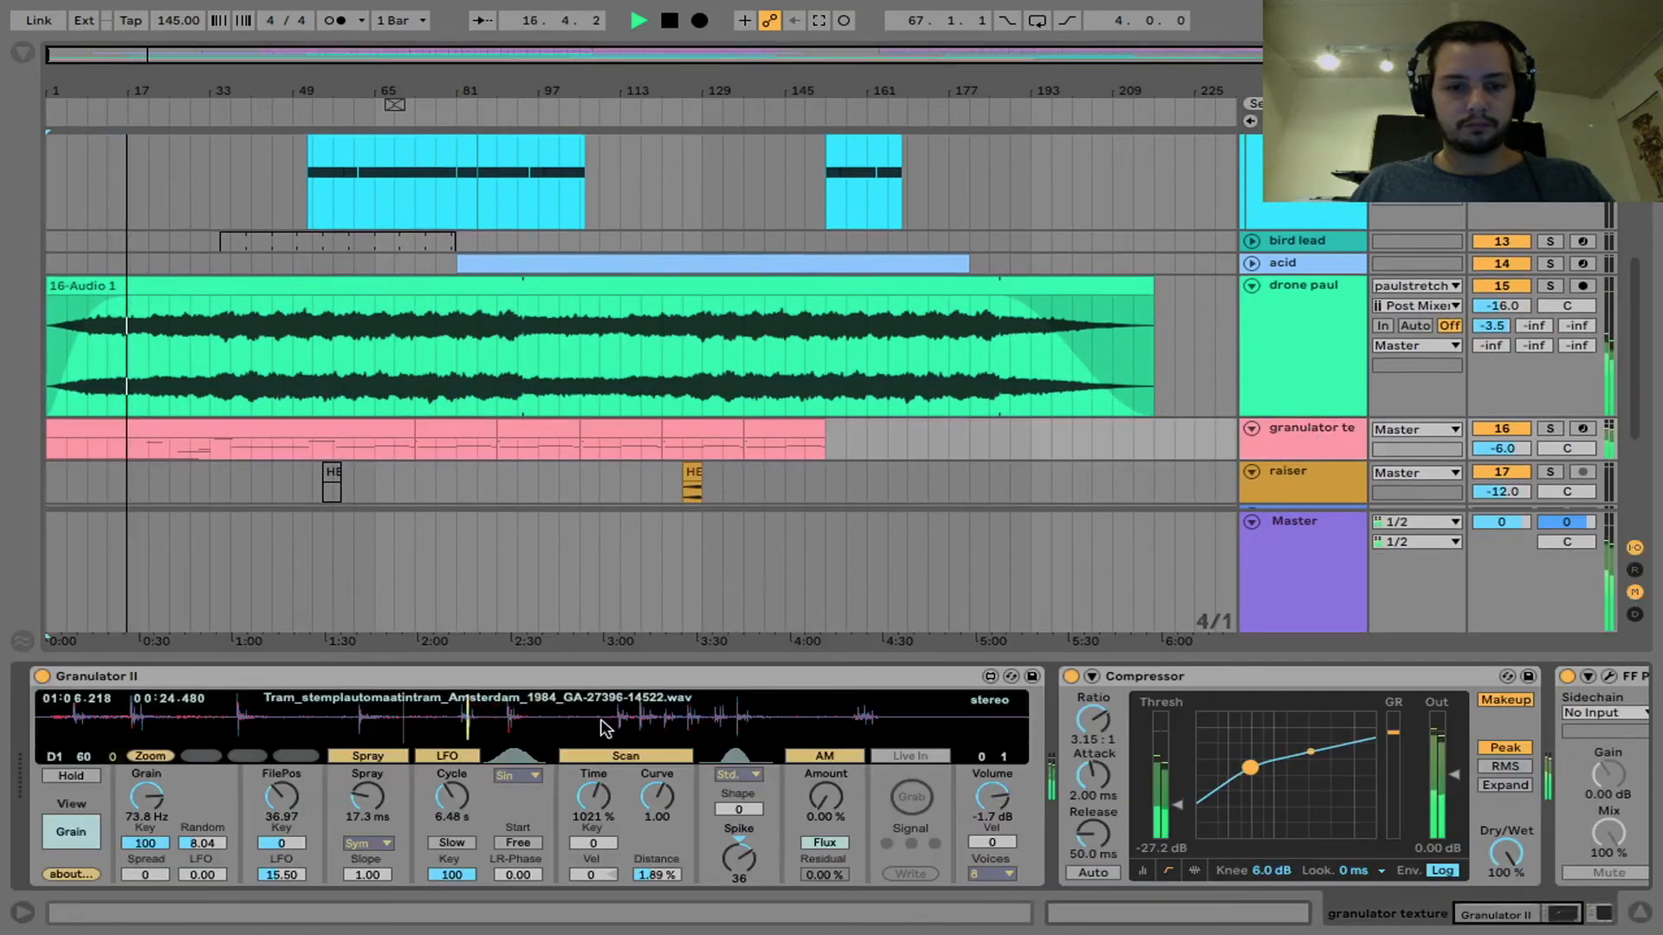
{"action": "scroll", "coordinate": [971, 745], "scroll_direction": "right", "scroll_amount": 4}
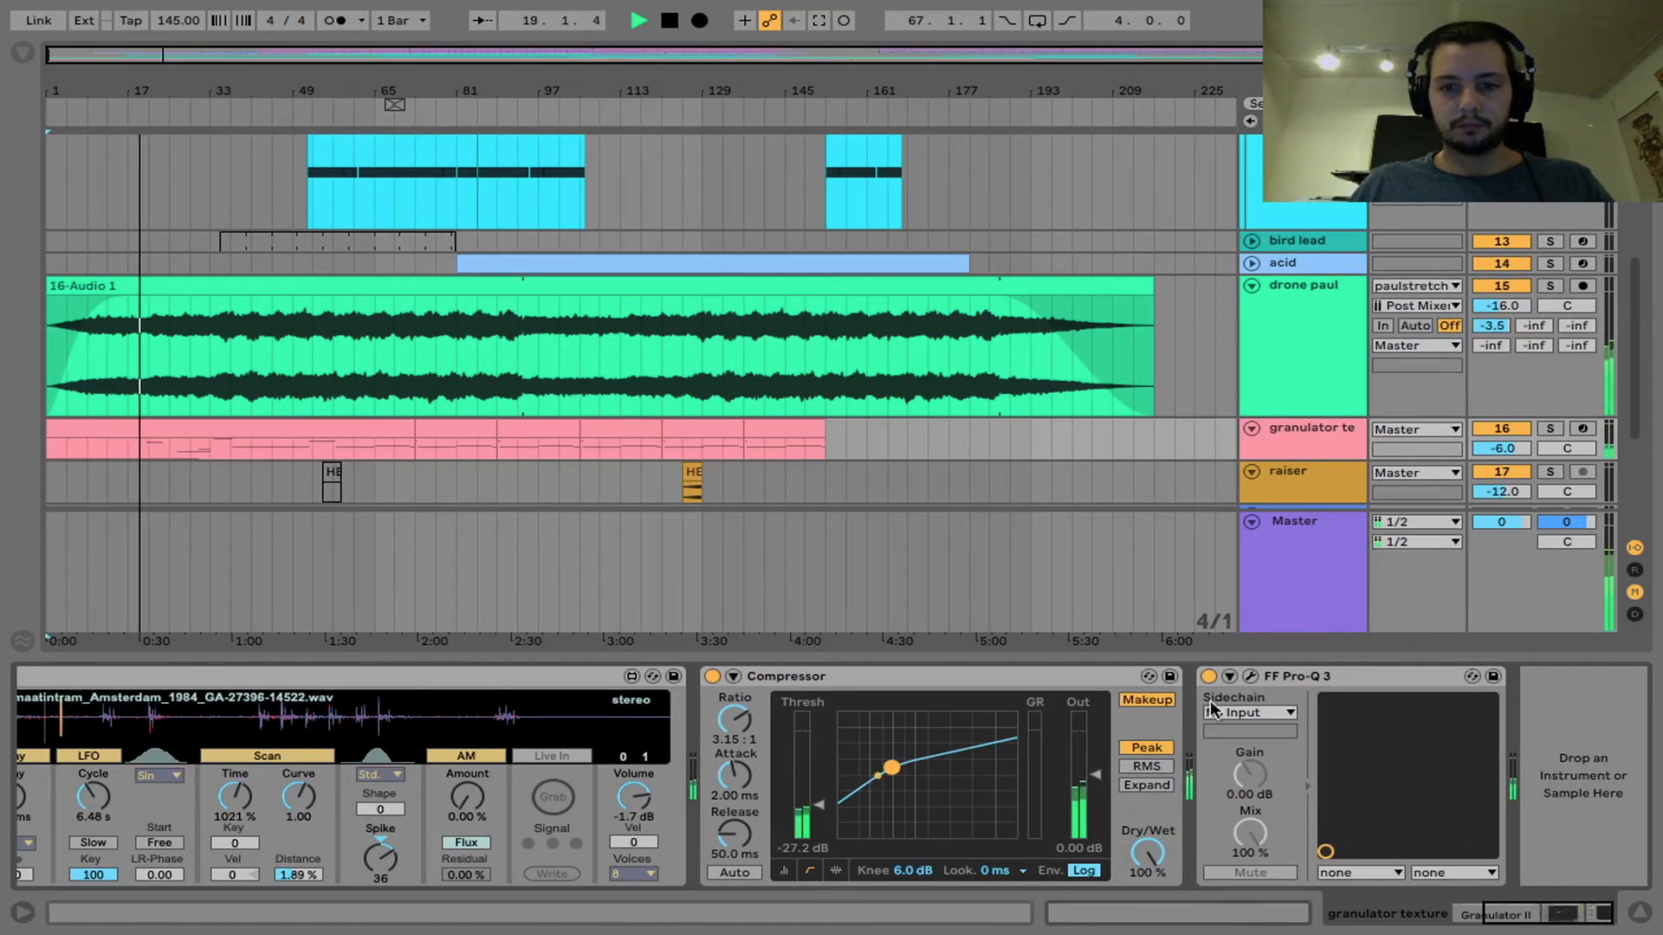
{"action": "left_click", "coordinate": [1251, 674]}
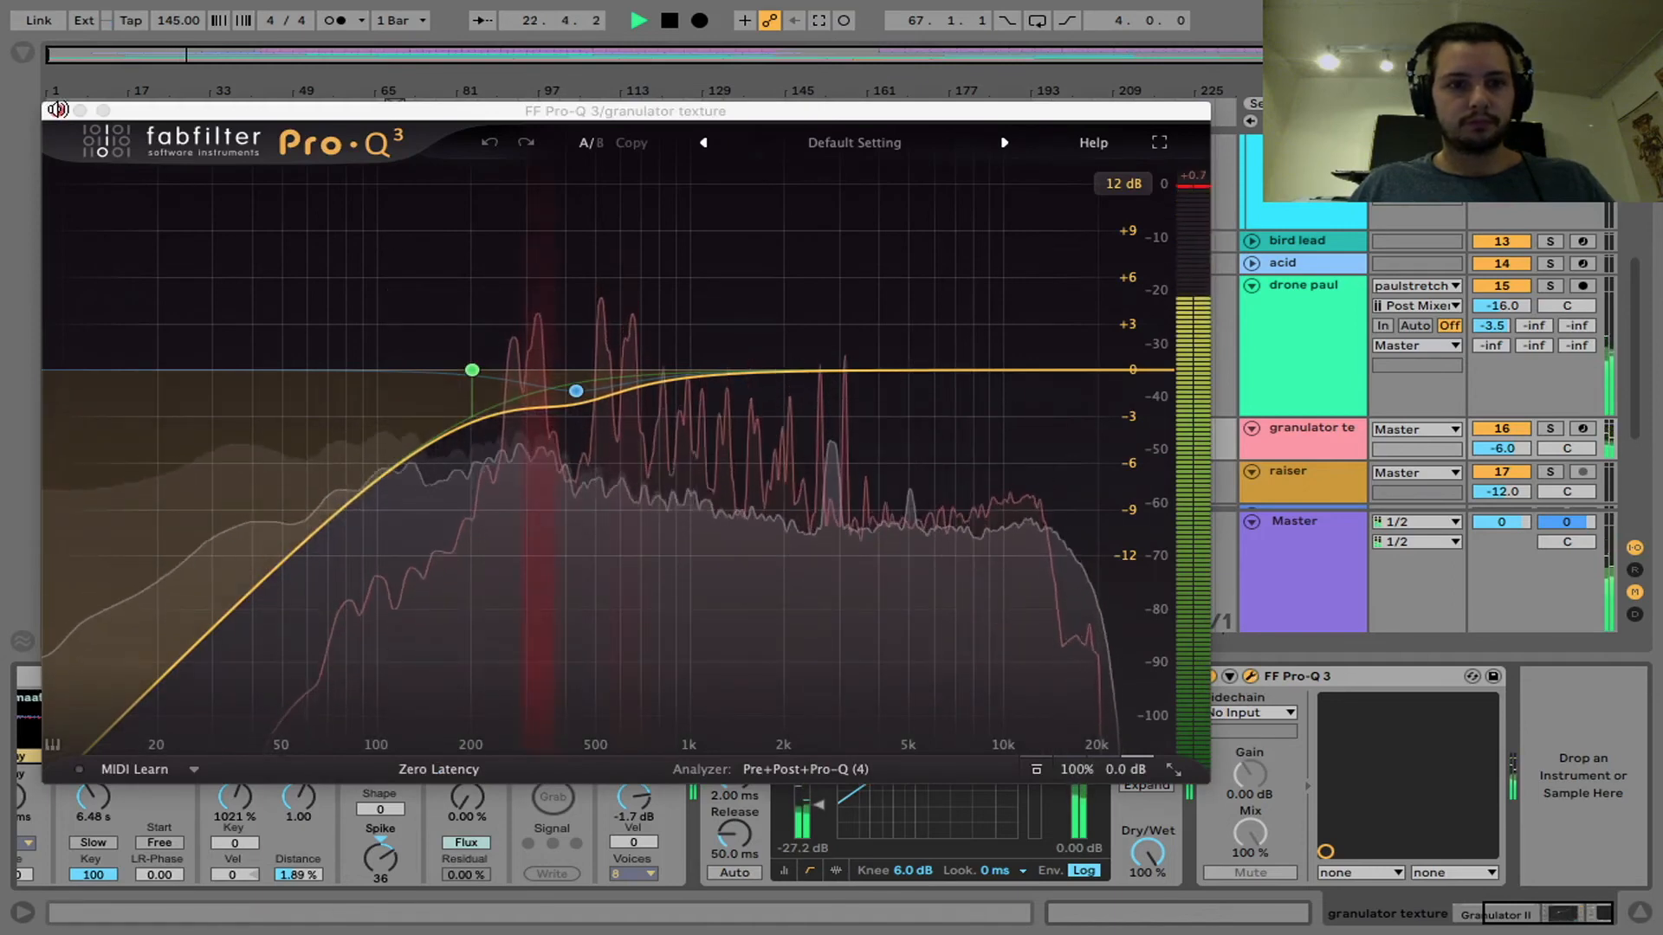
{"action": "left_click", "coordinate": [57, 109]}
Step: Select the hats group and show its device chain during playback
{"action": "scroll", "coordinate": [333, 473], "scroll_direction": "up", "scroll_amount": 2}
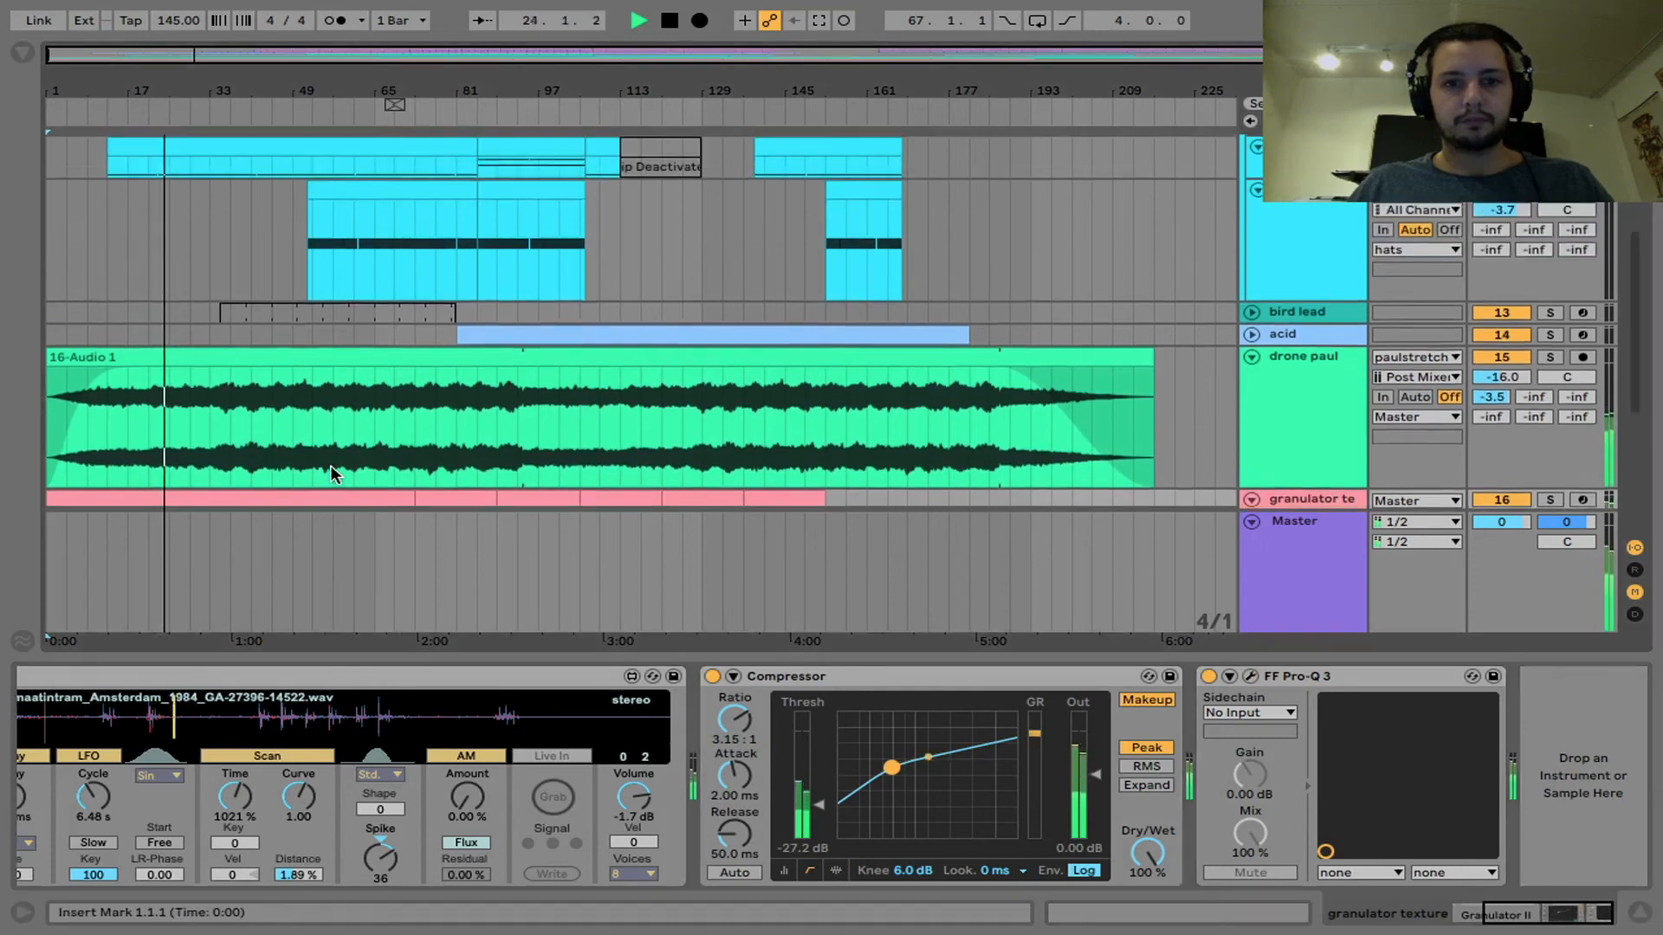
{"action": "scroll", "coordinate": [332, 468], "scroll_direction": "down", "scroll_amount": 3}
{"action": "scroll", "coordinate": [331, 467], "scroll_direction": "up", "scroll_amount": 5}
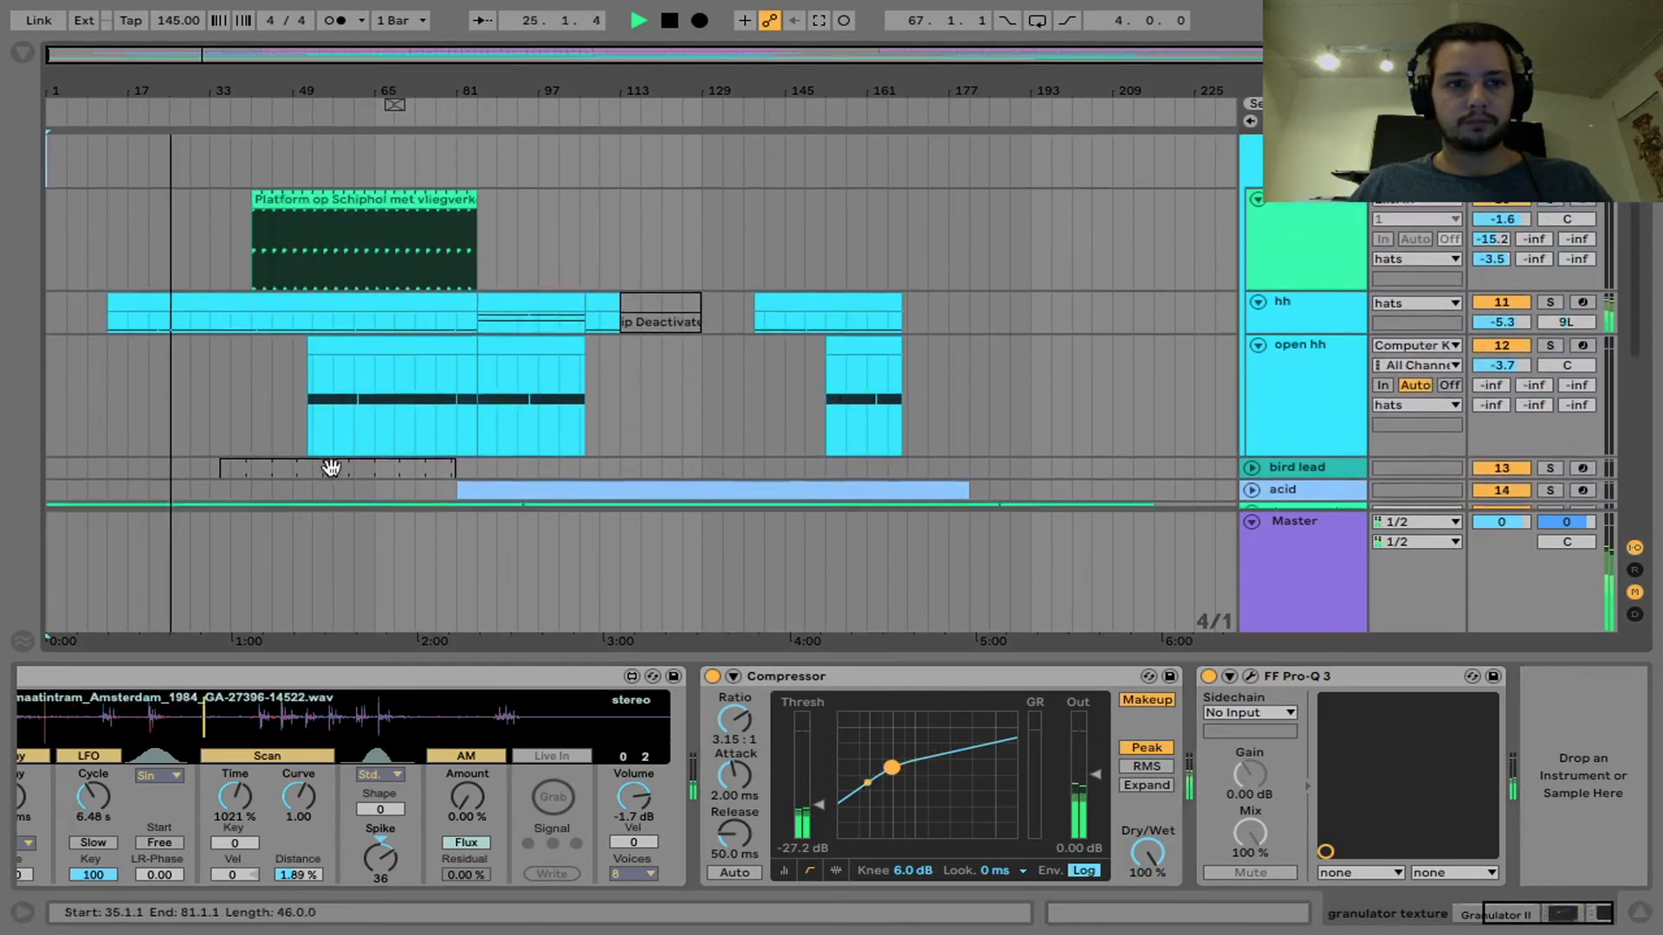
{"action": "scroll", "coordinate": [331, 467], "scroll_direction": "up", "scroll_amount": 3}
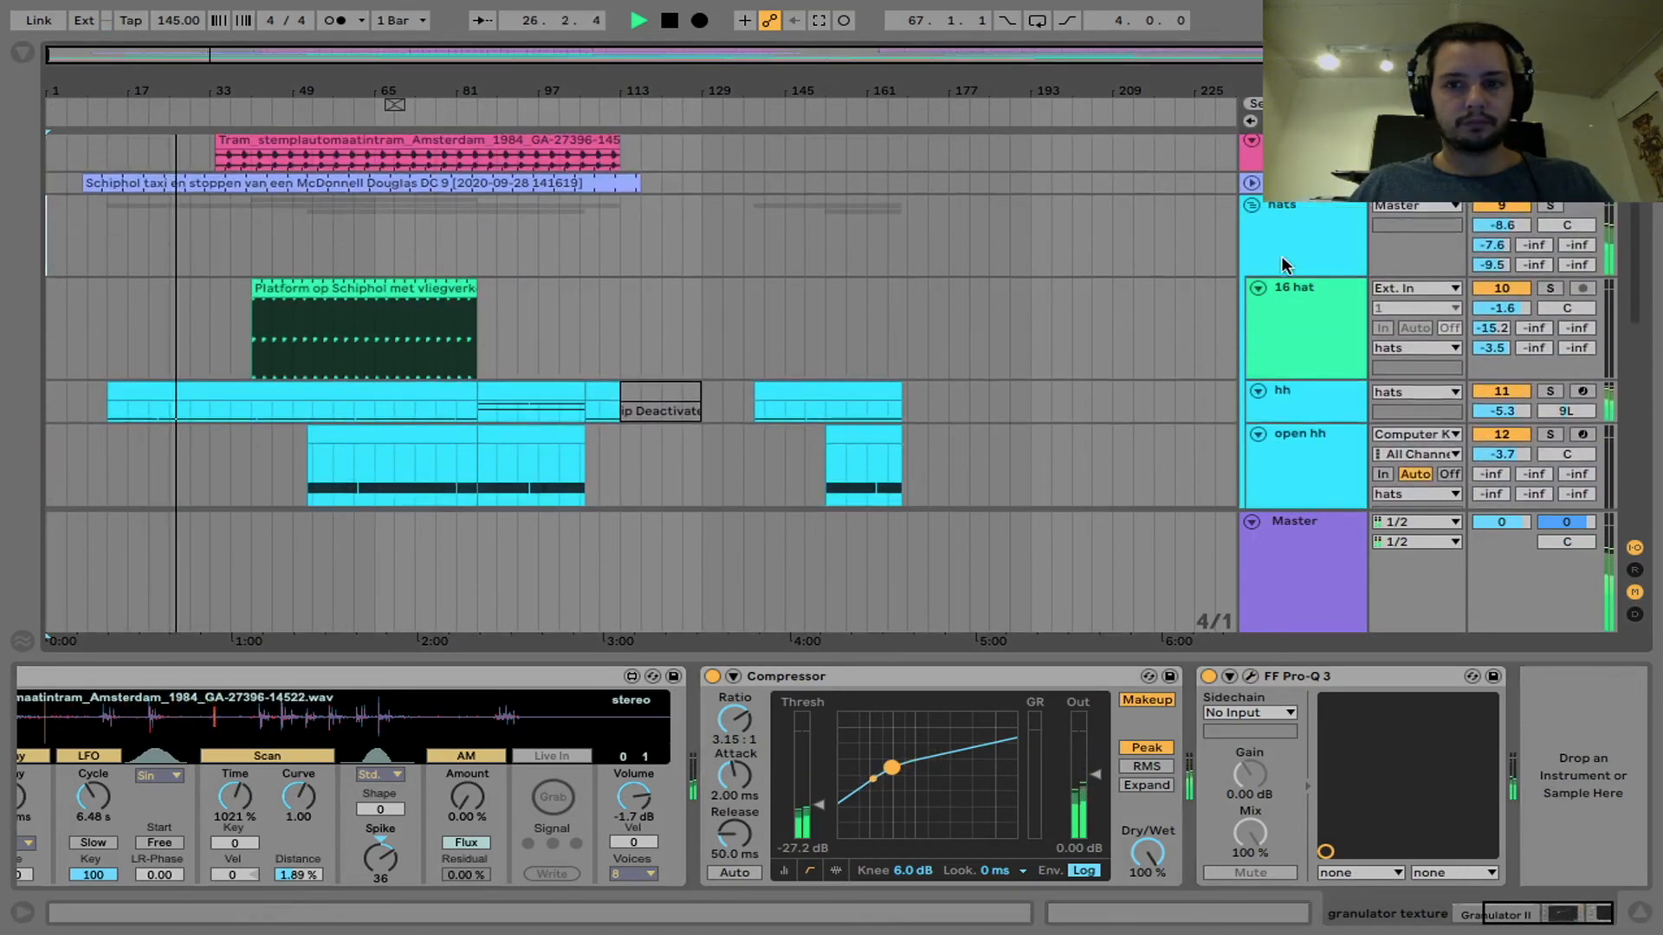
{"action": "left_click", "coordinate": [1282, 264]}
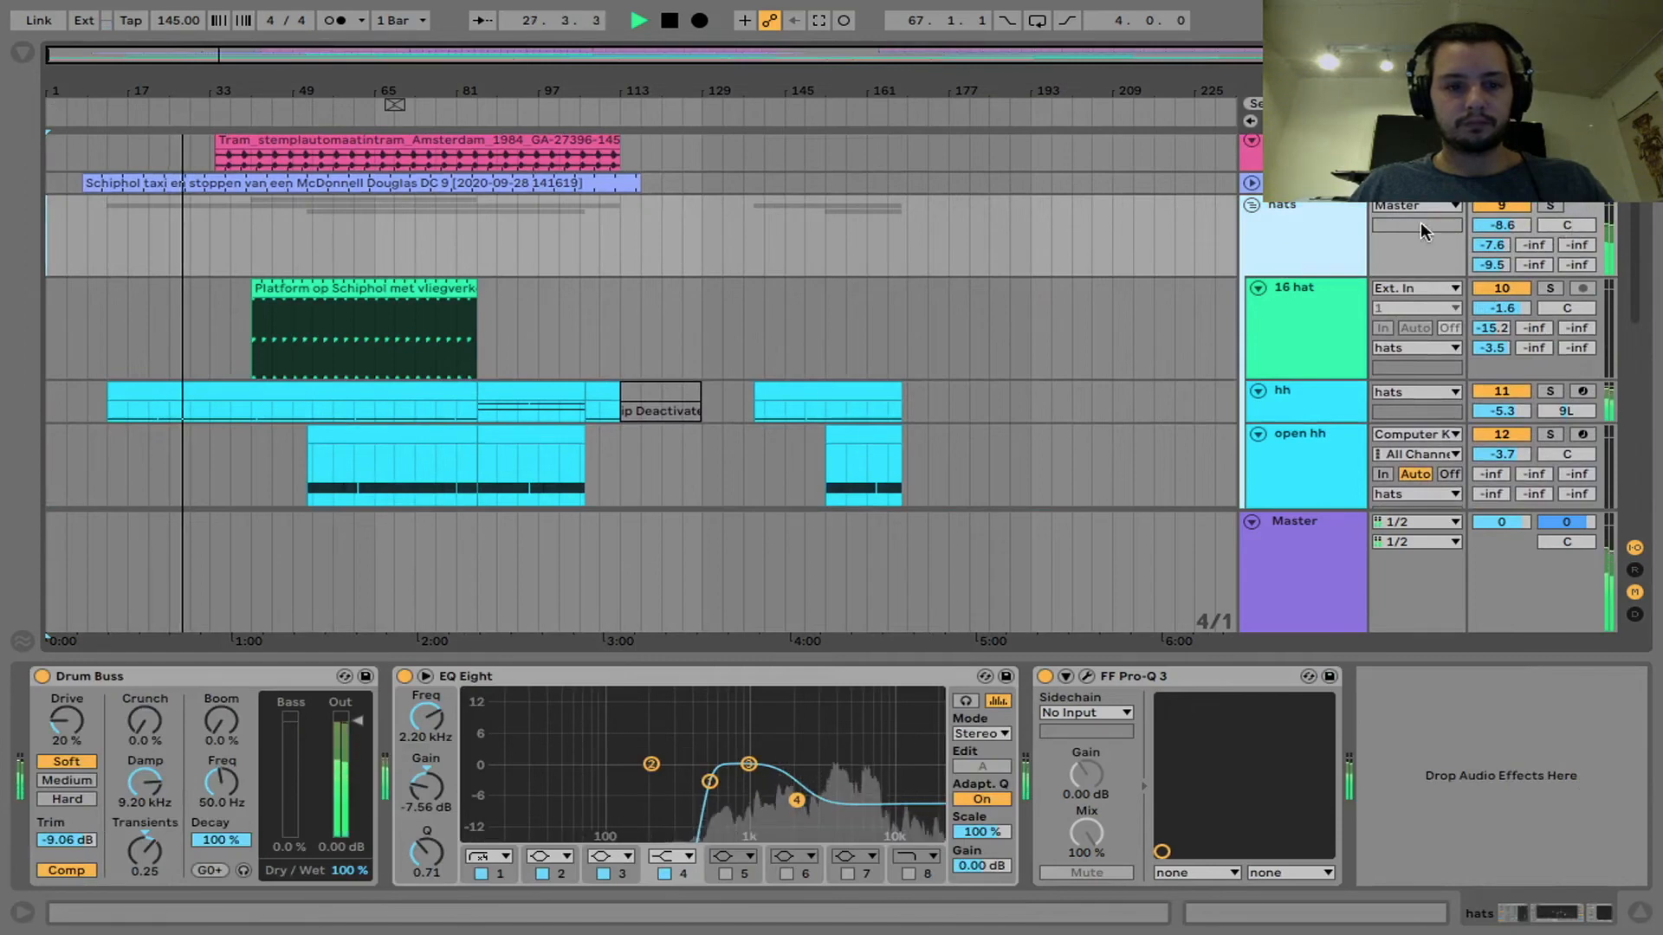
Step: Examine the hats group and its member tracks in the Session mixer during playback
{"action": "key", "text": "Tab"}
{"action": "scroll", "coordinate": [516, 272], "scroll_direction": "right", "scroll_amount": 5}
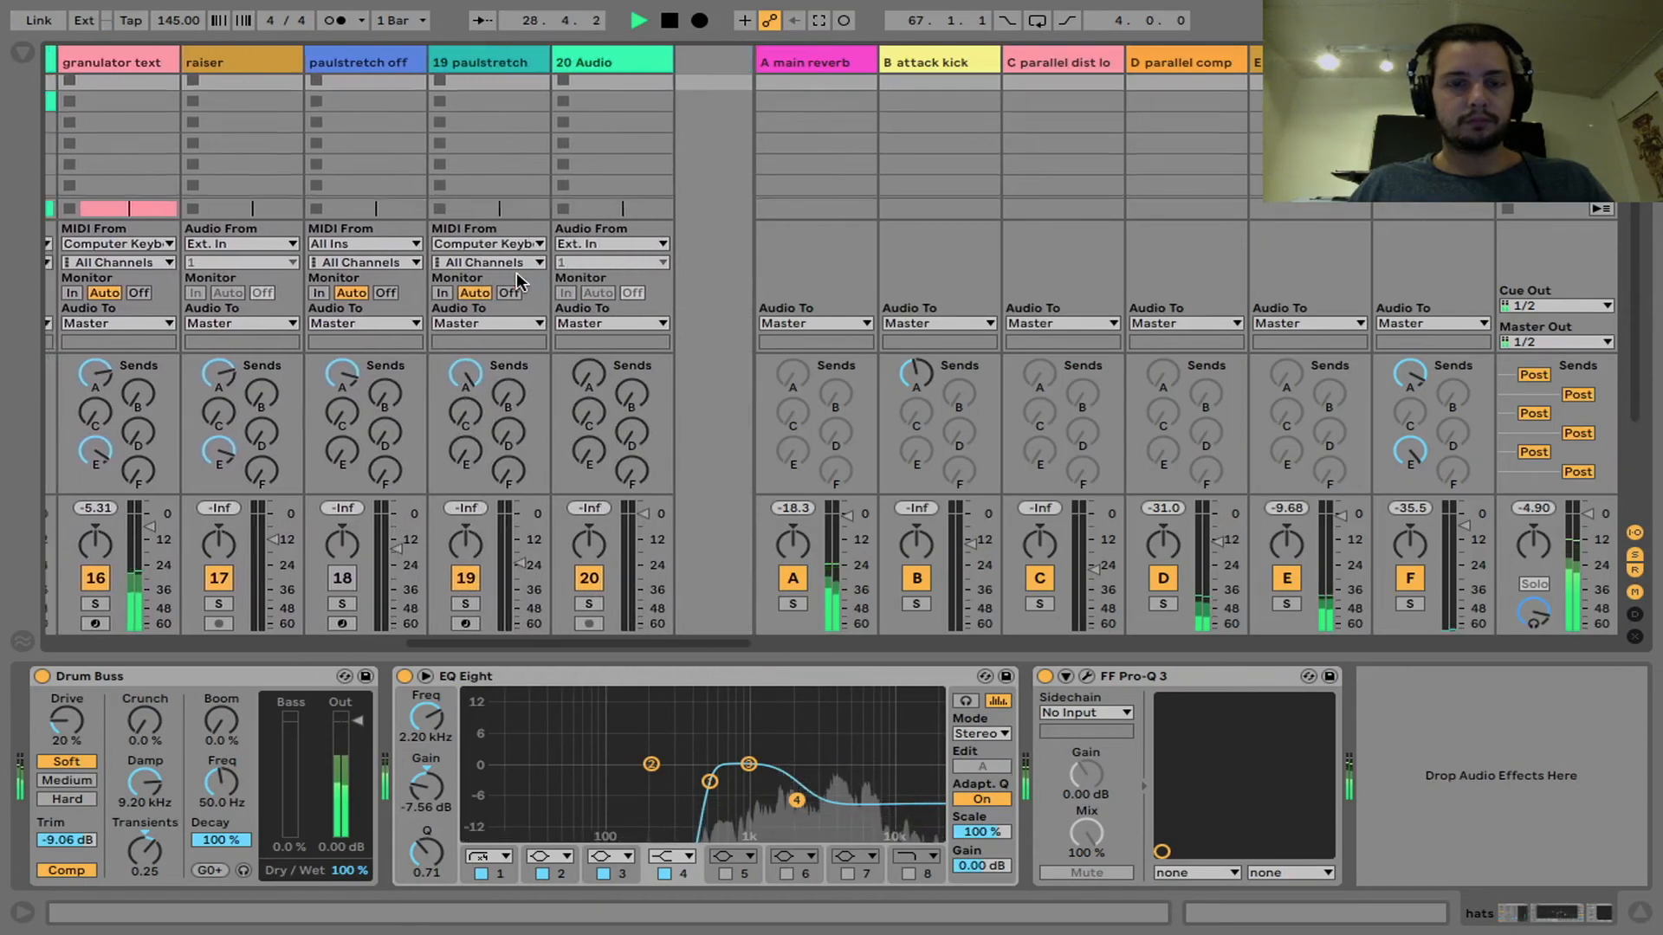
{"action": "scroll", "coordinate": [516, 272], "scroll_direction": "left", "scroll_amount": 8}
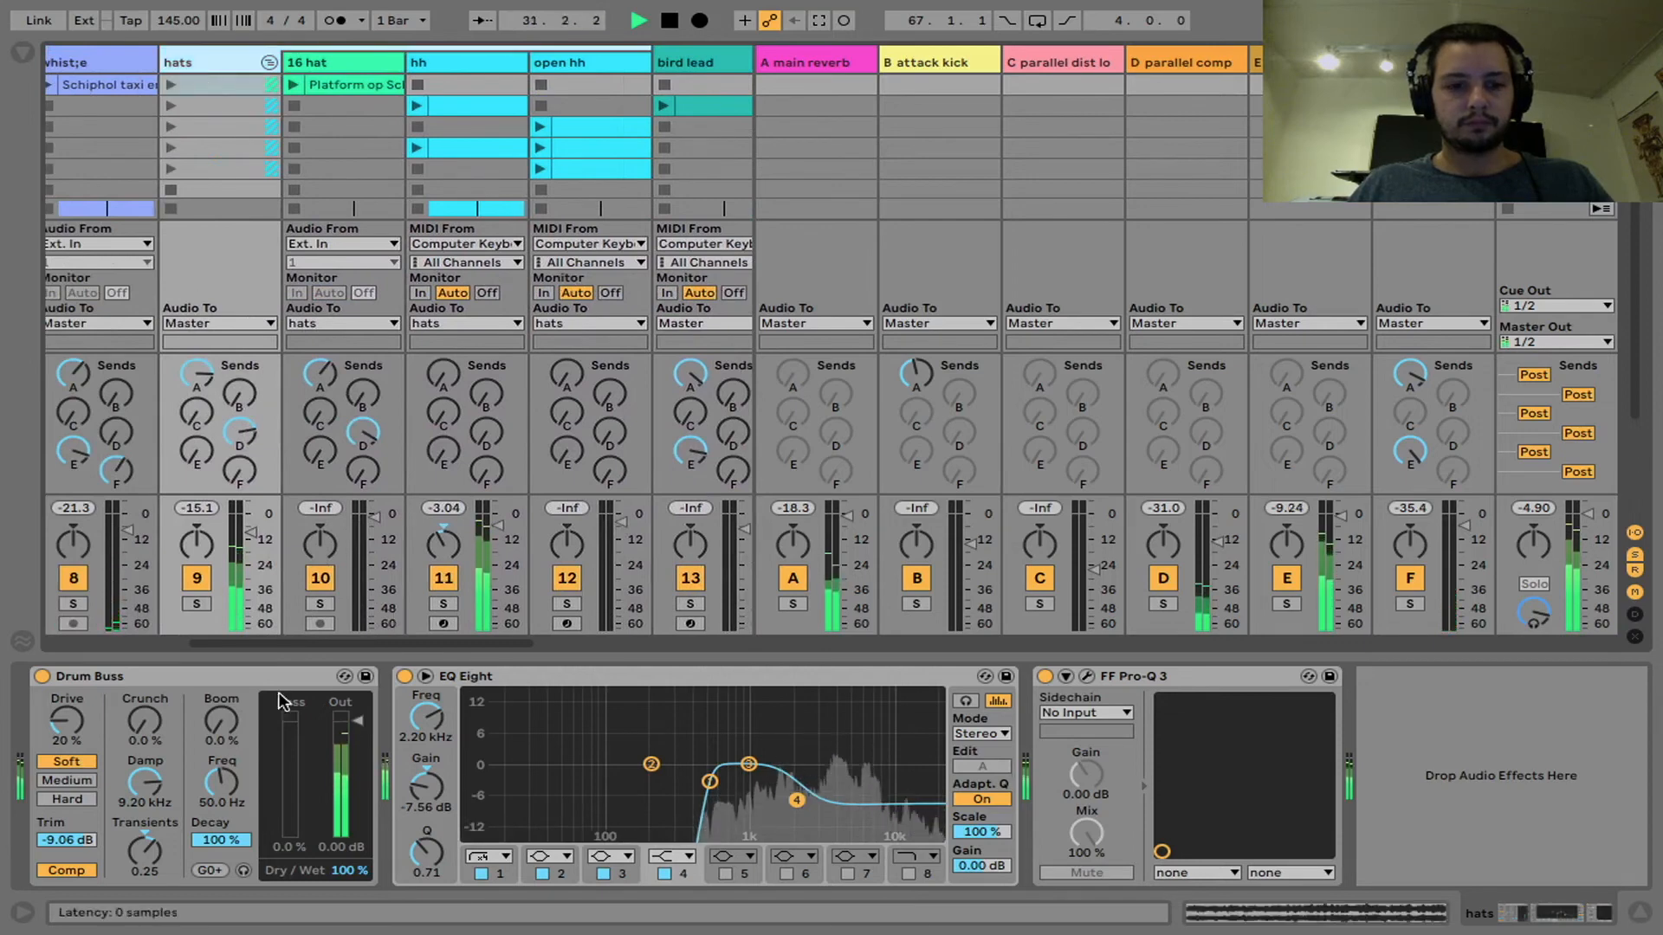
Step: Inspect the hats group's FF Pro-Q 3 curve and close the plug-in window
{"action": "left_click", "coordinate": [1087, 674]}
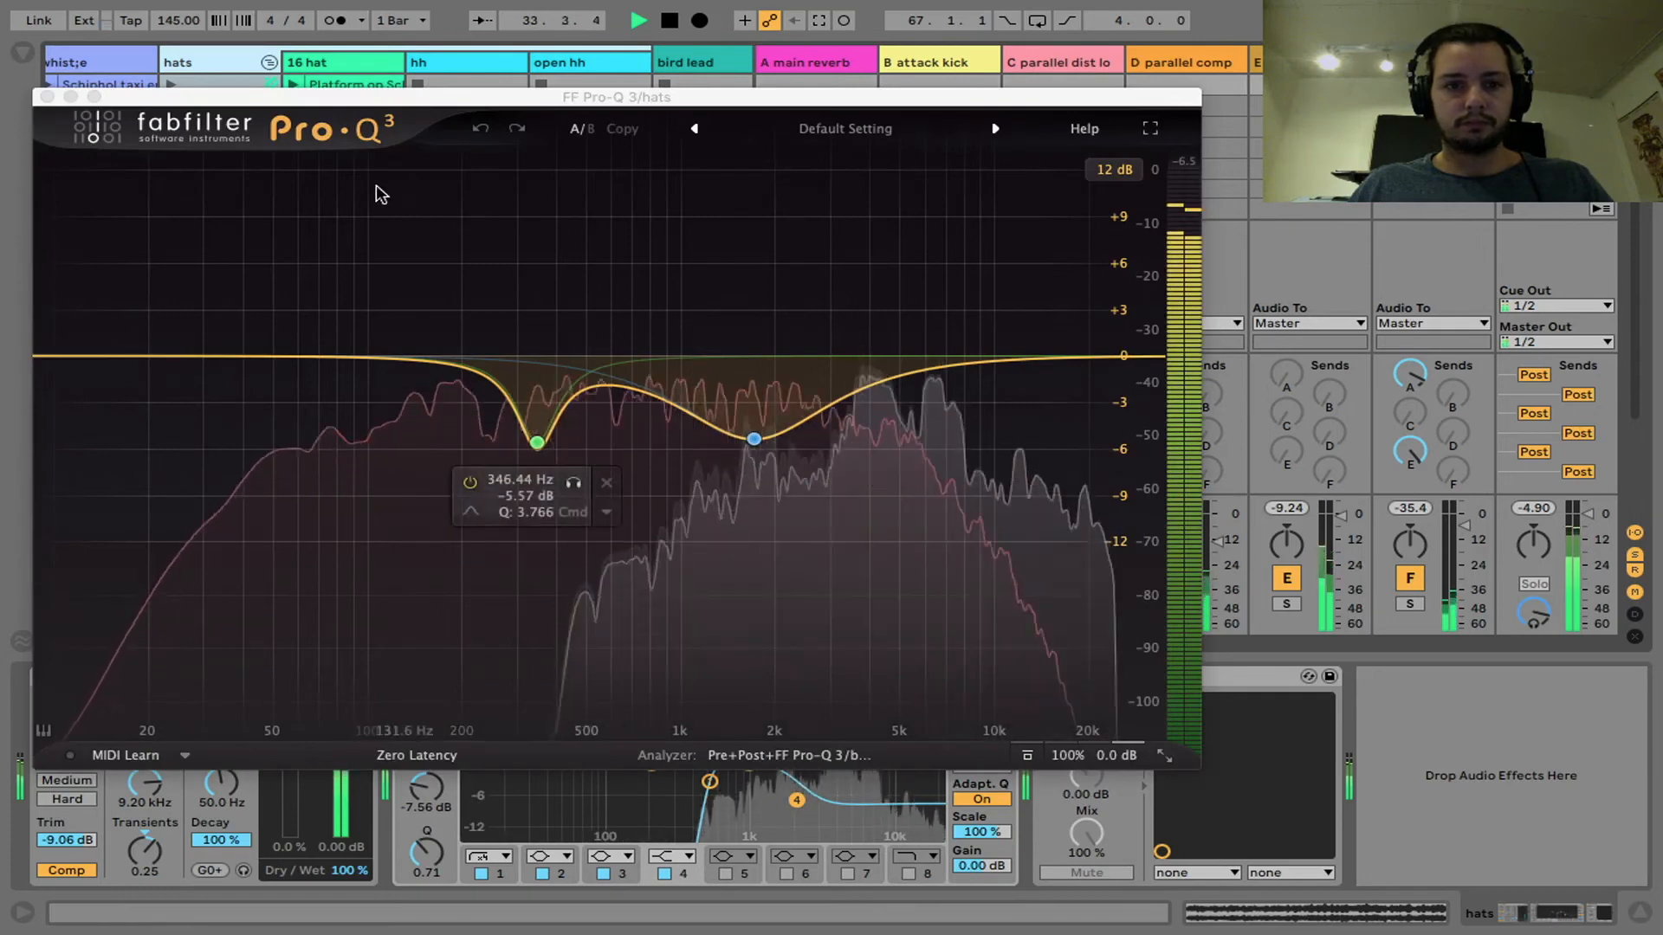
{"action": "left_click", "coordinate": [46, 97]}
Step: Select the big perc track and review its device chain from the sampler through EQ Eight to the sidechain device
{"action": "scroll", "coordinate": [243, 132], "scroll_direction": "left", "scroll_amount": 5}
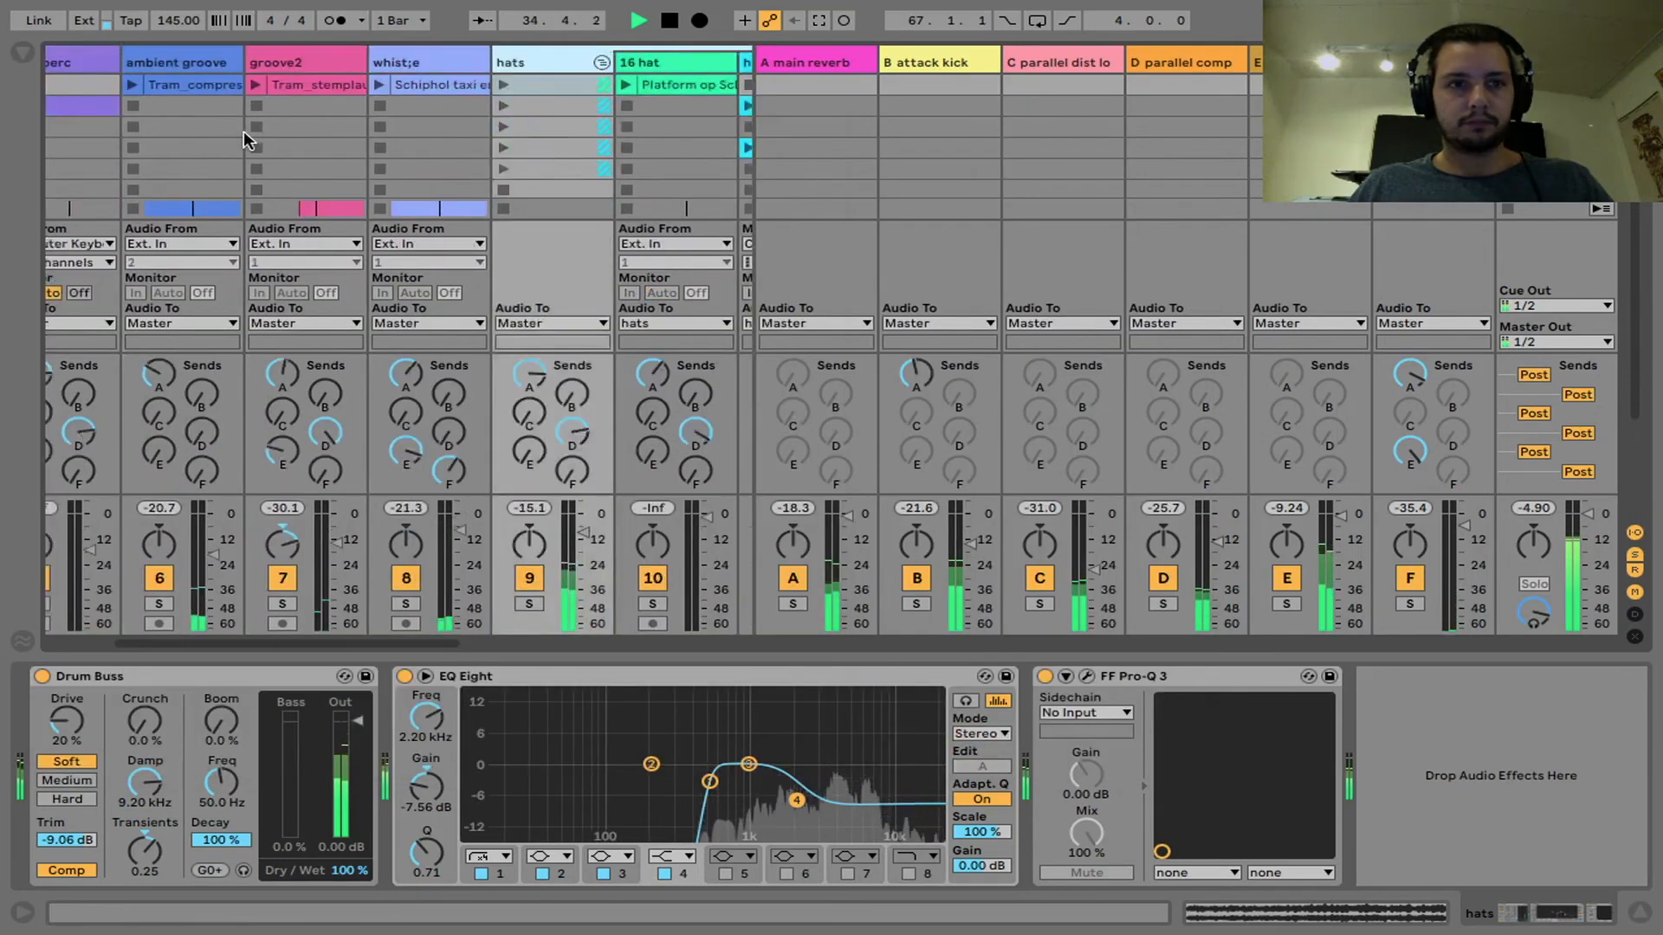
{"action": "left_click", "coordinate": [231, 59]}
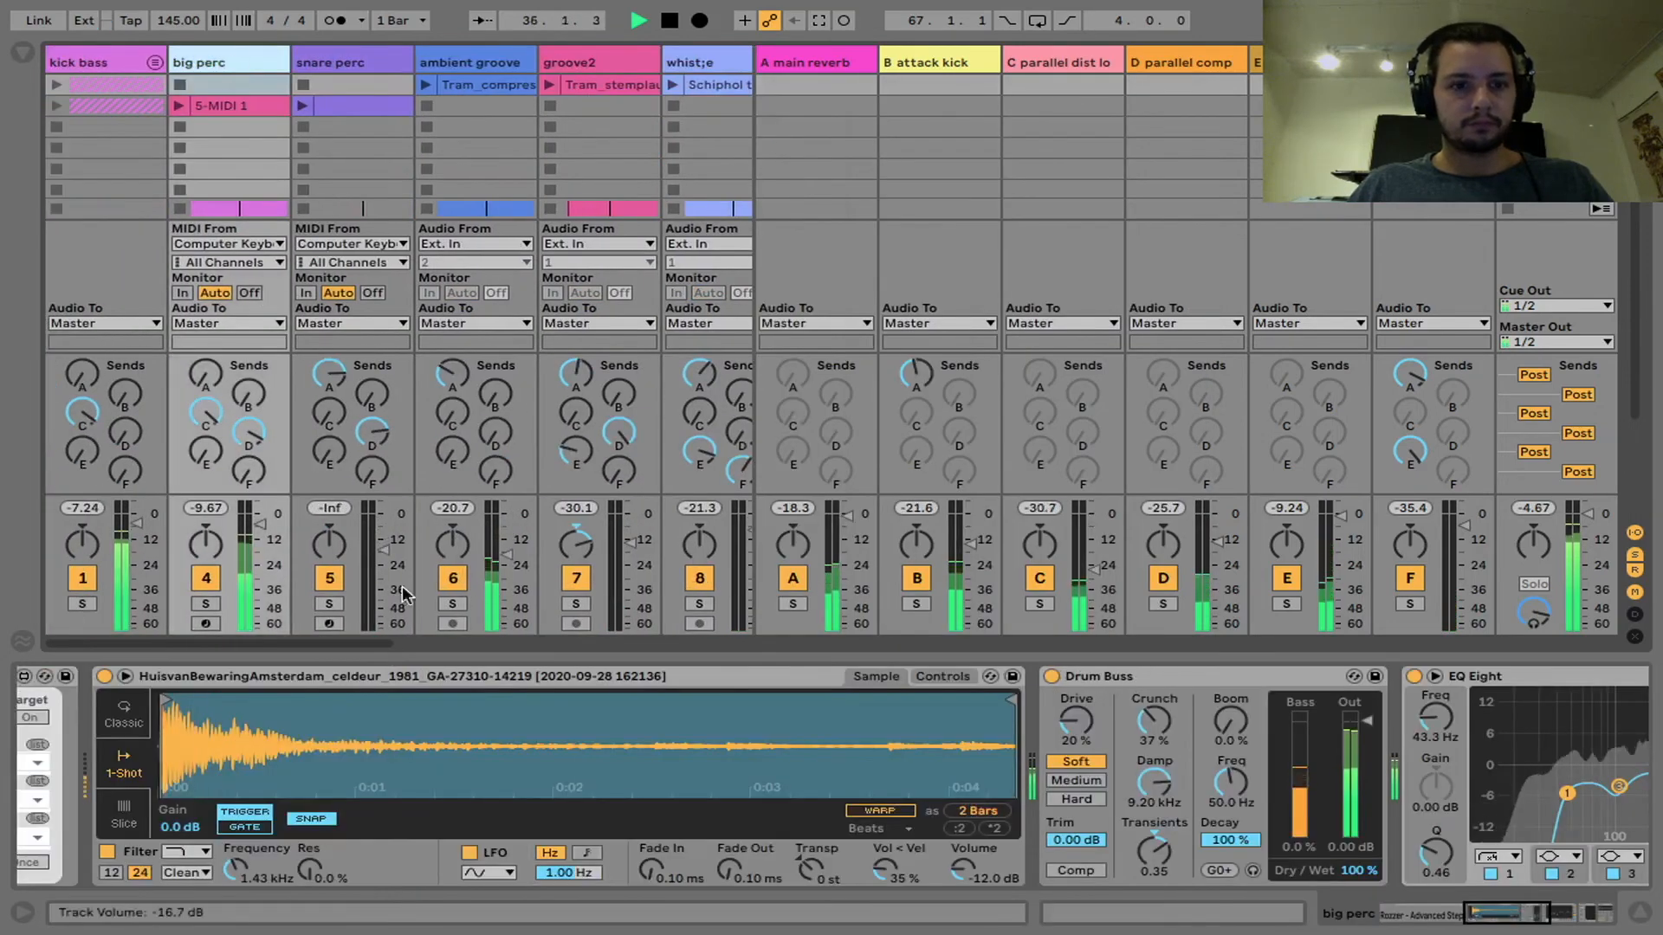
{"action": "scroll", "coordinate": [438, 770], "scroll_direction": "right", "scroll_amount": 5}
{"action": "scroll", "coordinate": [438, 770], "scroll_direction": "right", "scroll_amount": 5}
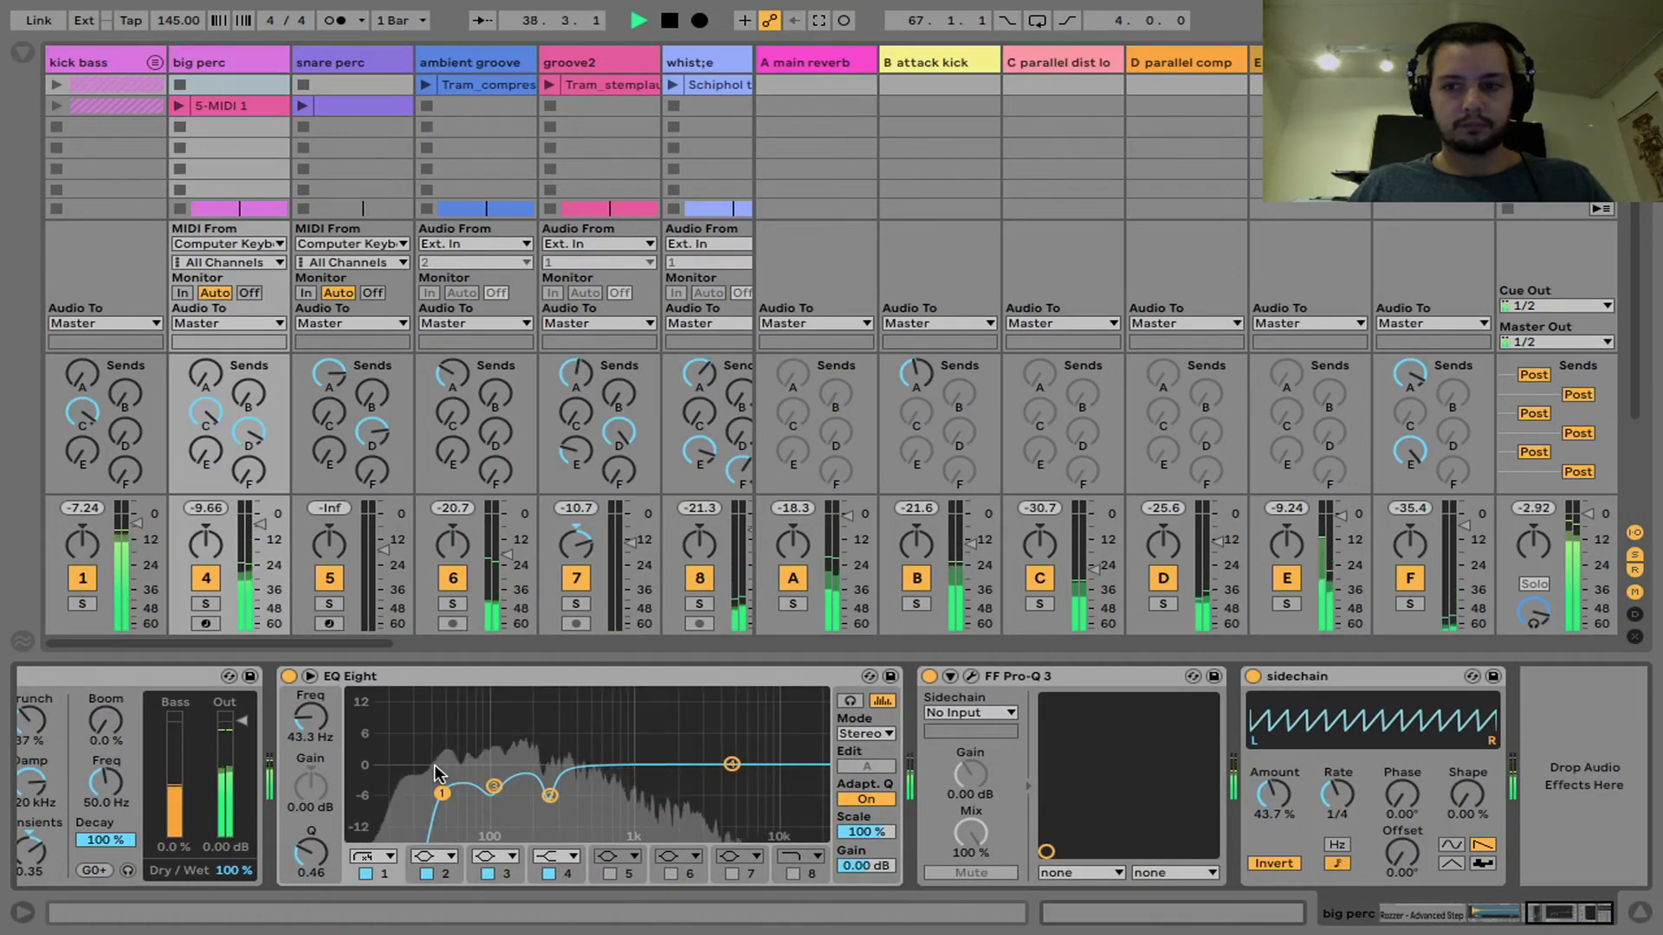
{"action": "scroll", "coordinate": [434, 764], "scroll_direction": "left", "scroll_amount": 10}
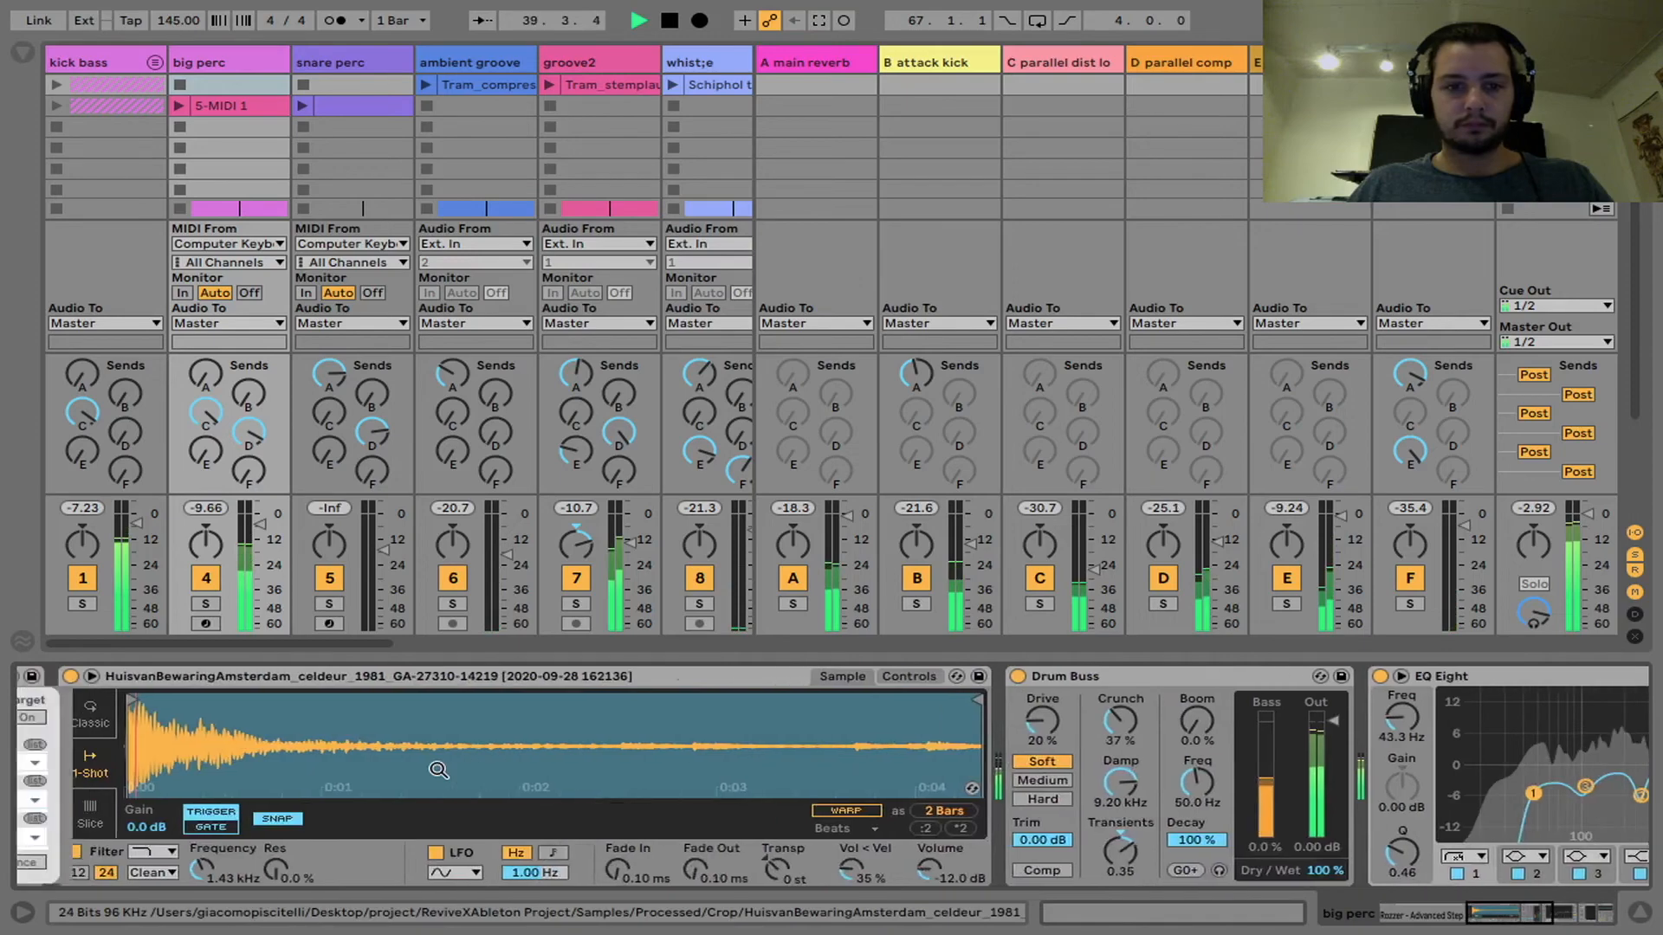
Step: Locate the 16 hat track in the arrangement and show the sample details of its Platform op Schiphol clip
{"action": "key", "text": "Tab"}
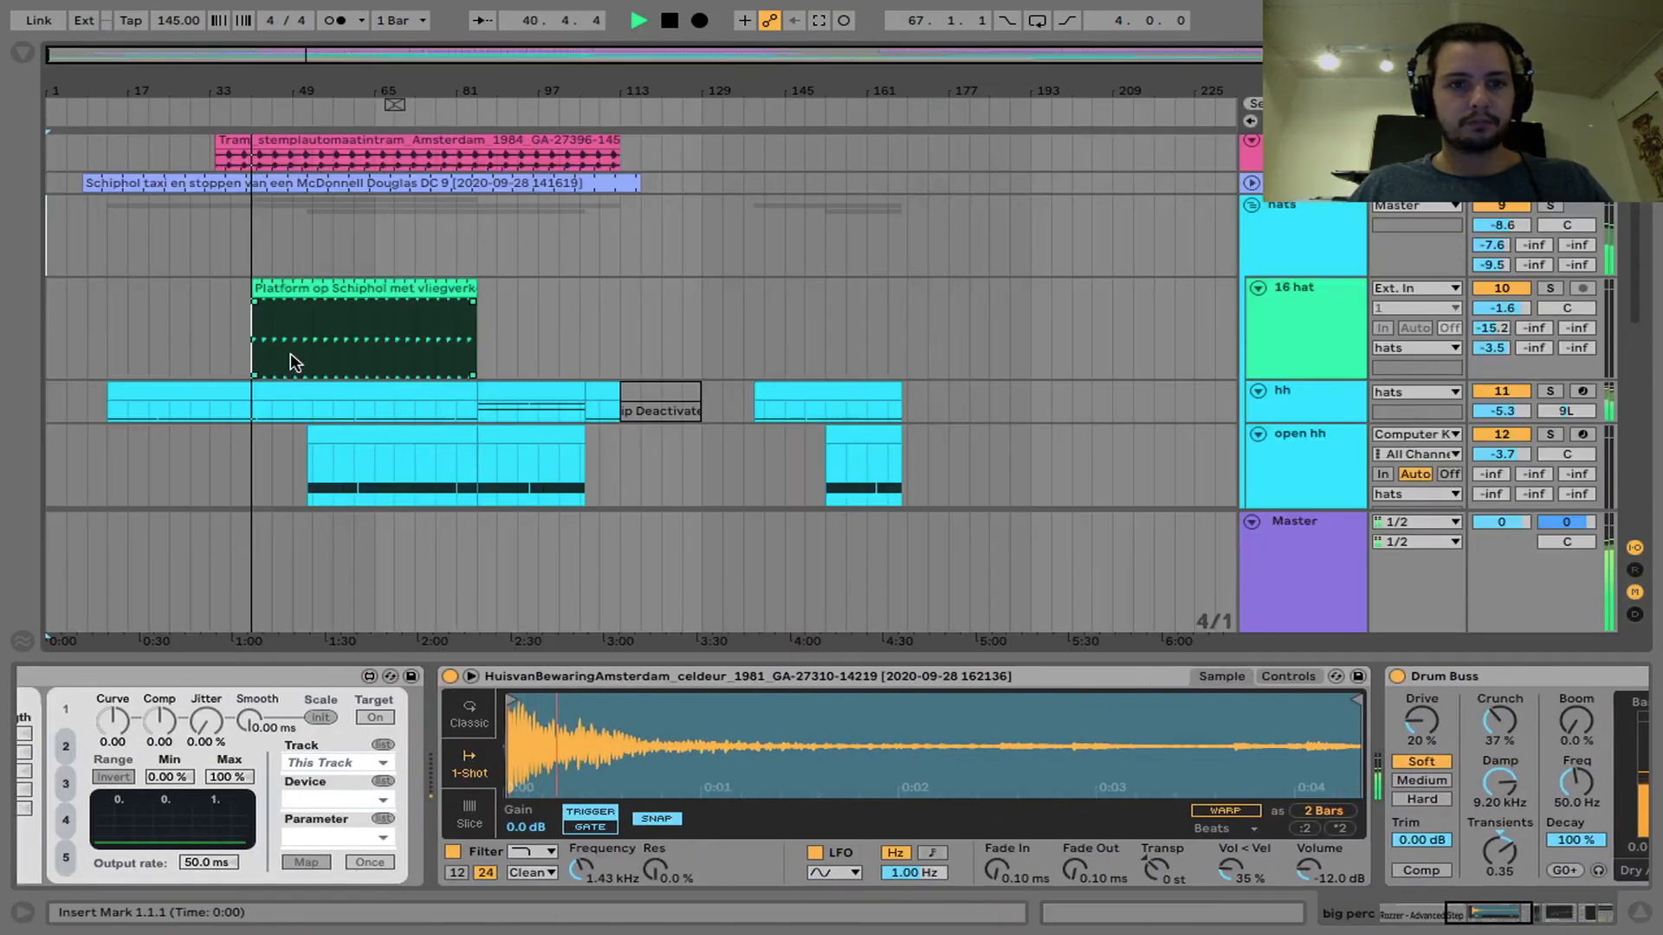
{"action": "scroll", "coordinate": [608, 325], "scroll_direction": "down", "scroll_amount": 3}
{"action": "key", "text": "Tab"}
{"action": "scroll", "coordinate": [511, 464], "scroll_direction": "right", "scroll_amount": 3}
{"action": "scroll", "coordinate": [511, 463], "scroll_direction": "right", "scroll_amount": 2}
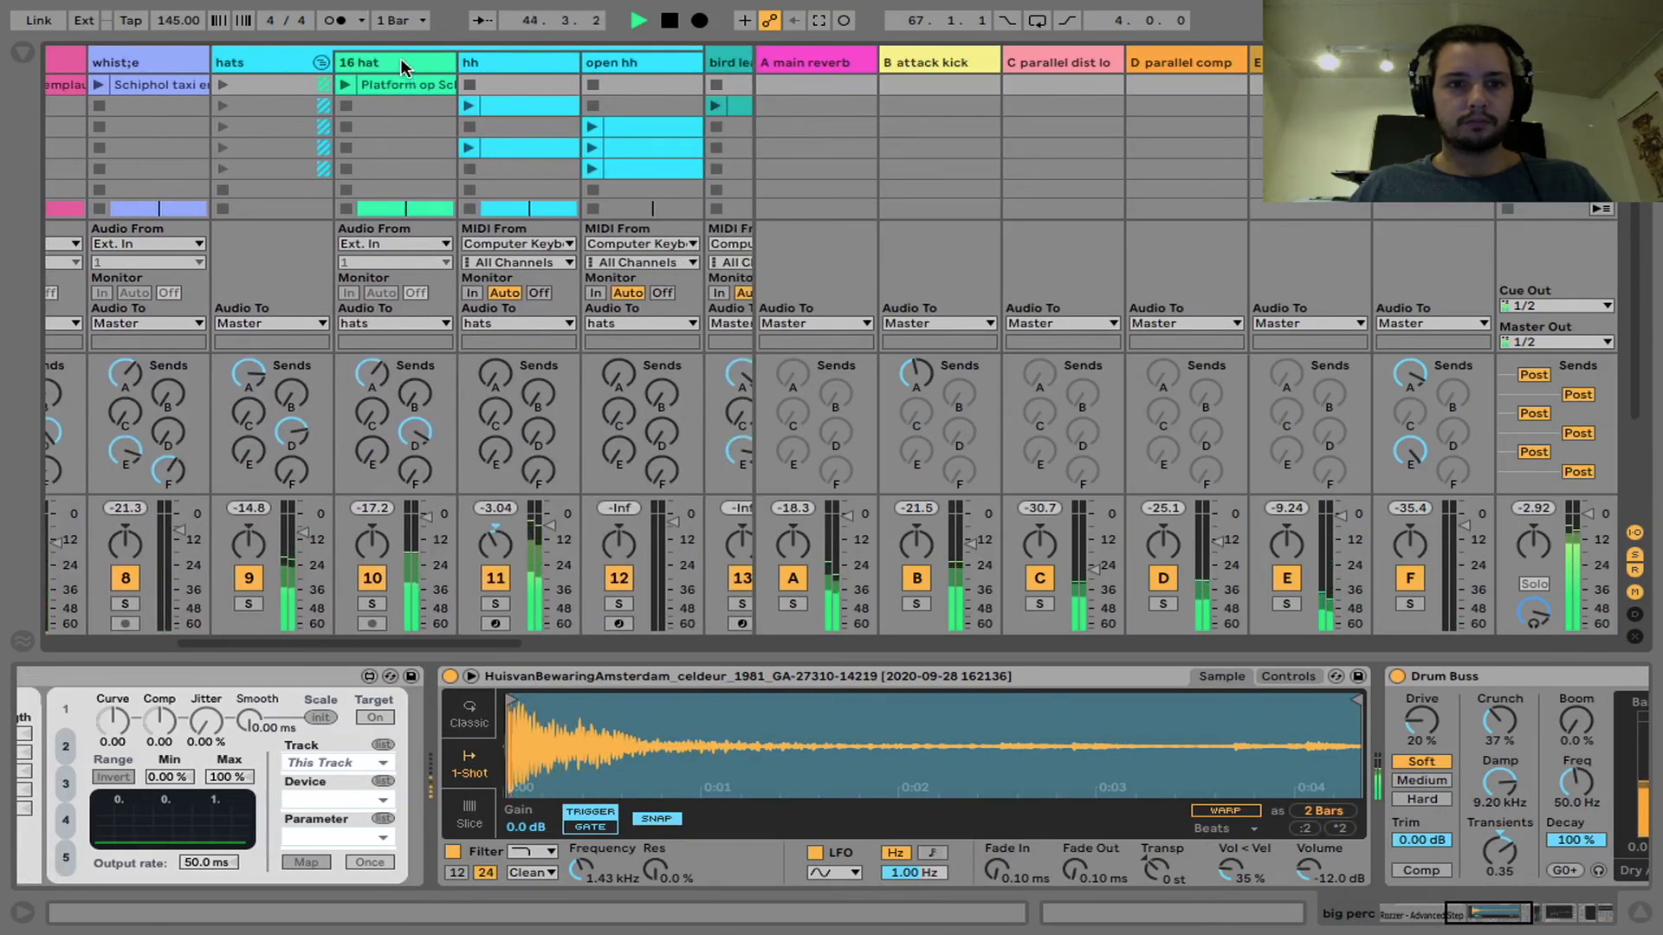
{"action": "key", "text": "Tab"}
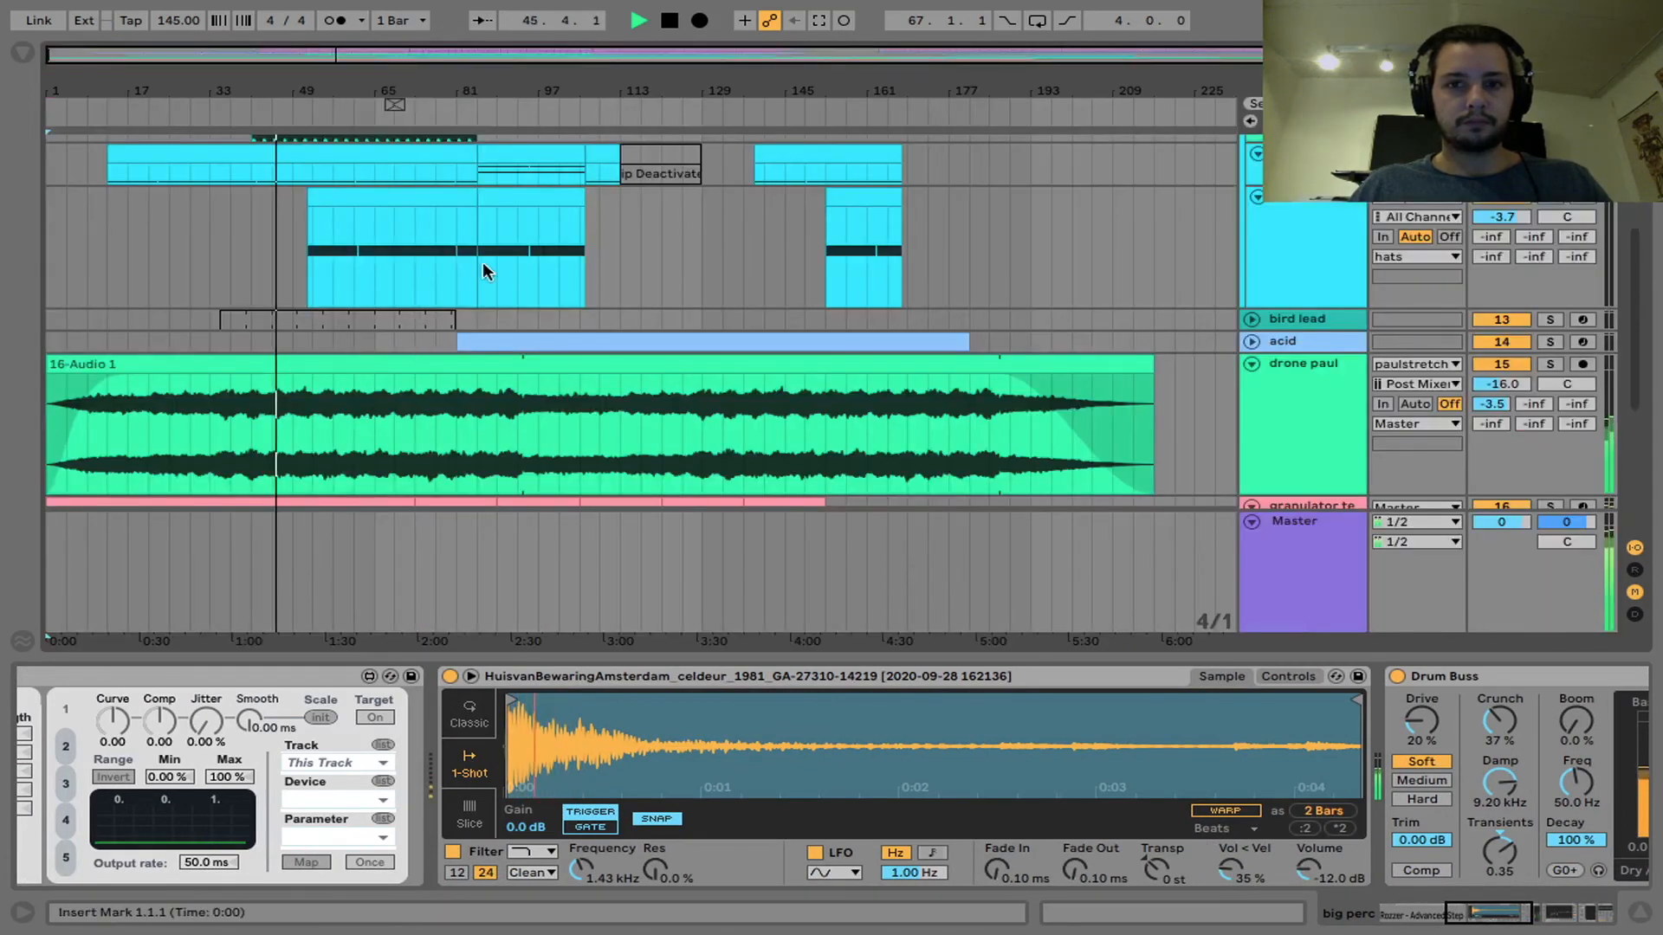
{"action": "scroll", "coordinate": [483, 267], "scroll_direction": "up", "scroll_amount": 3}
{"action": "left_click", "coordinate": [412, 198]}
{"action": "double_click", "coordinate": [411, 198]}
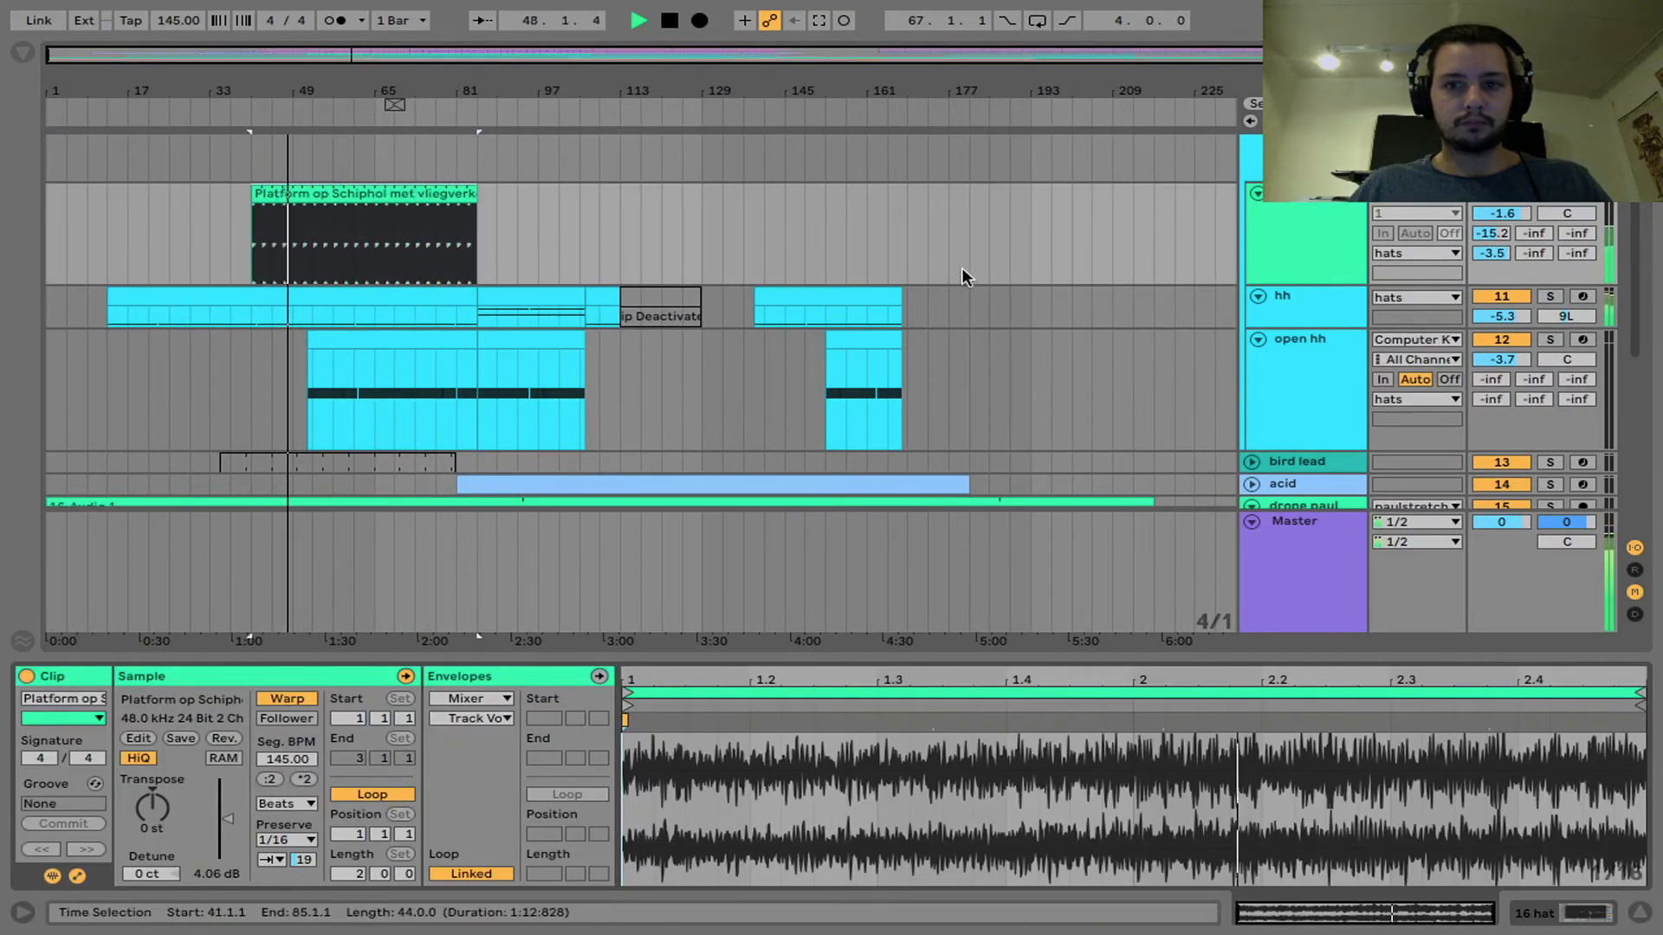
Step: Show the 16 hat track's devices and raise its EQ Eight output gain to 6.38 dB
{"action": "left_click", "coordinate": [1302, 251]}
{"action": "double_click", "coordinate": [1302, 251]}
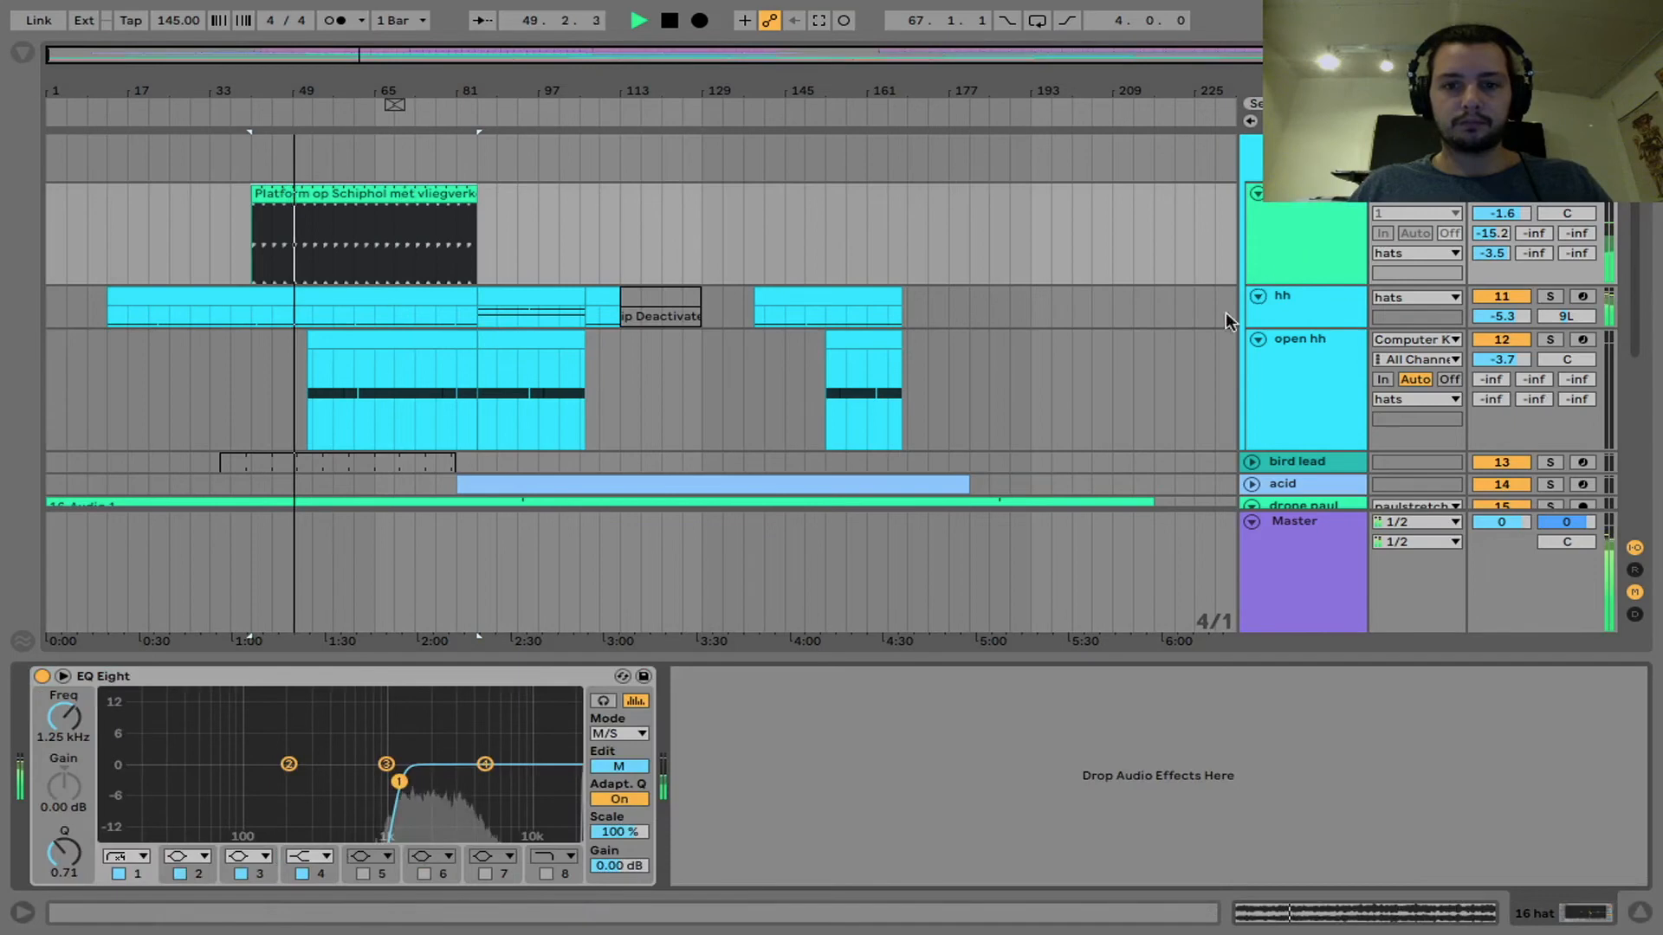
{"action": "left_click_drag", "start_coordinate": [620, 866], "coordinate": [619, 849]}
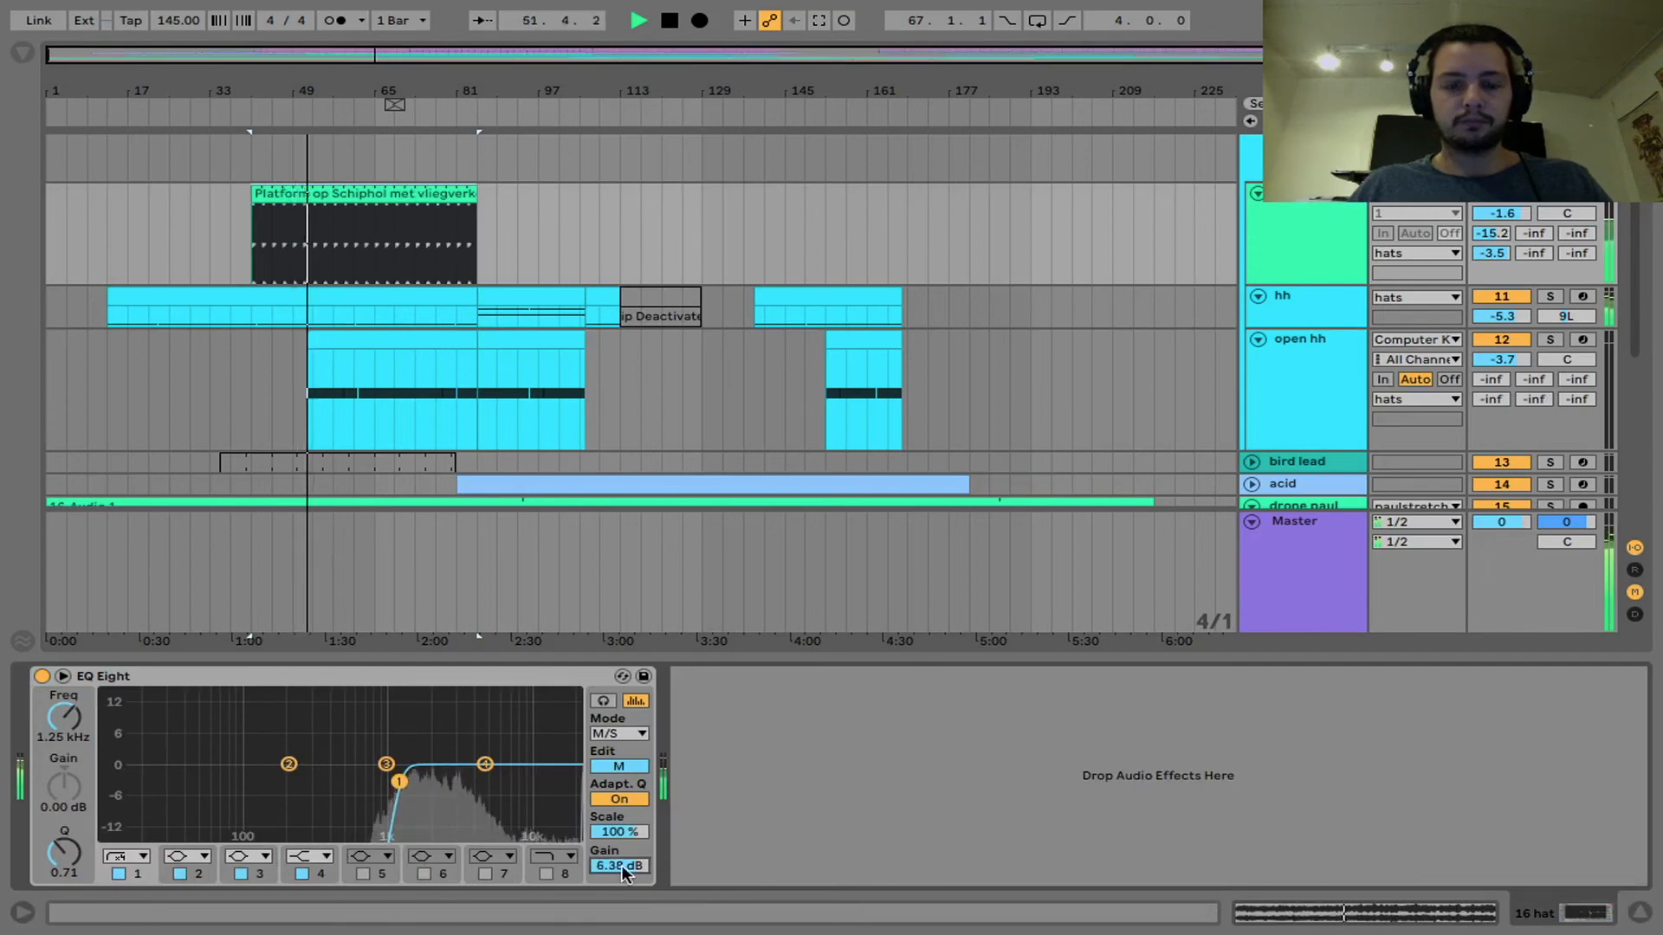
Step: Check the 16 hat level and the bird lead, acid, drone paul and granulator texture channels in the Session mixer
{"action": "key", "text": "Tab"}
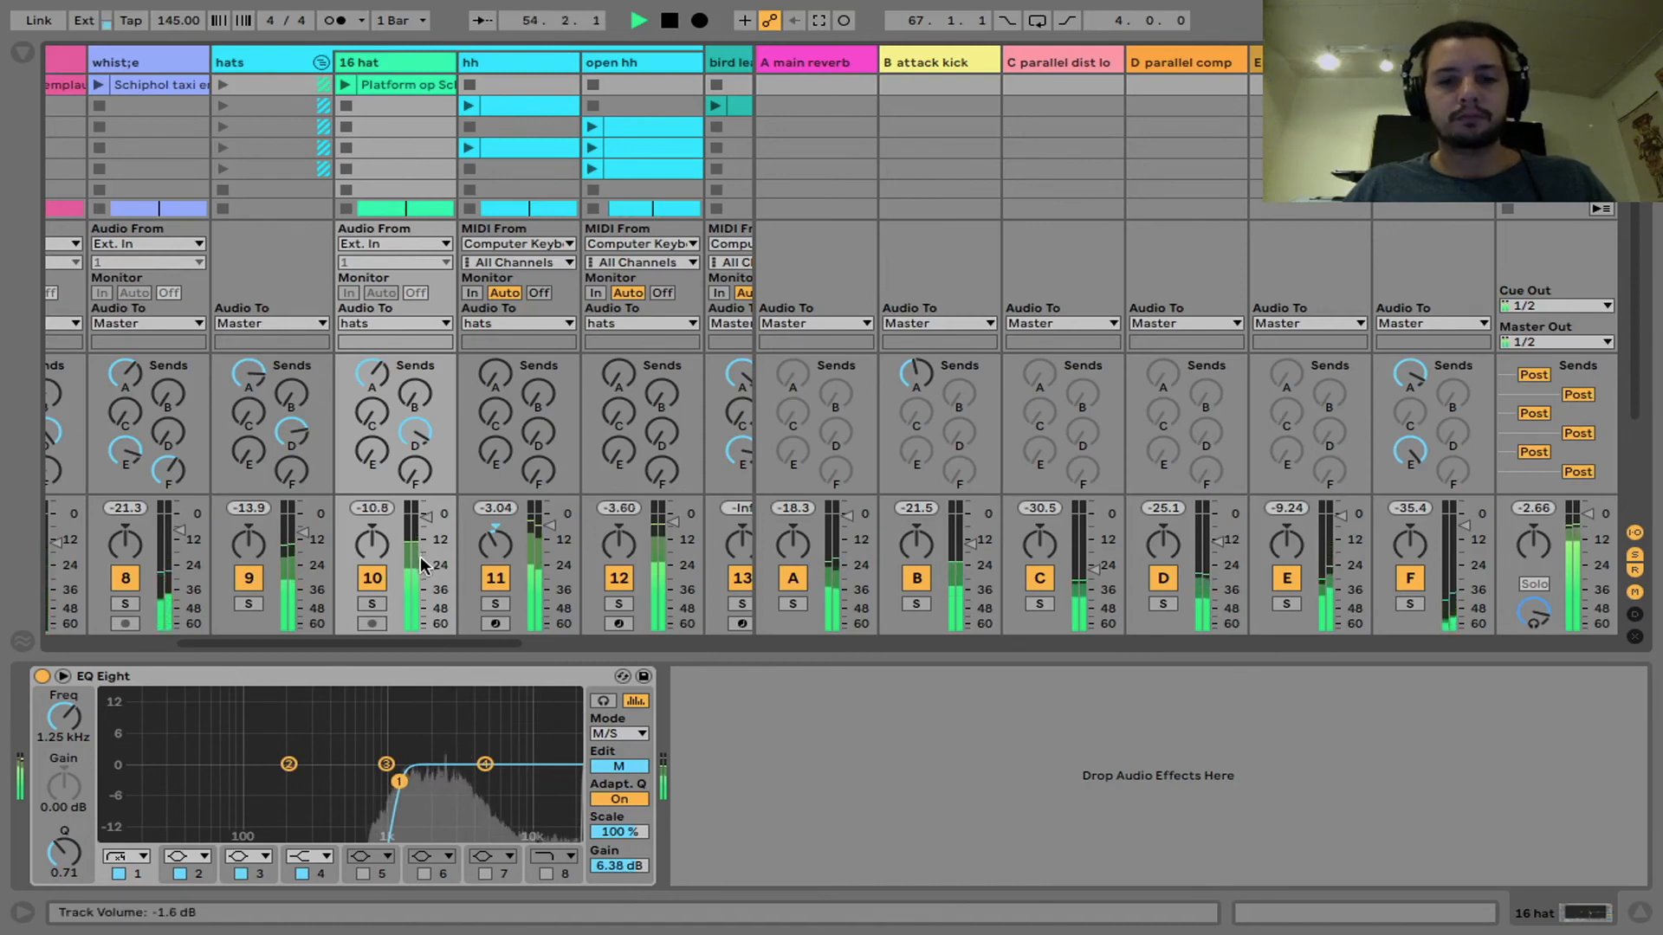
{"action": "scroll", "coordinate": [428, 509], "scroll_direction": "right", "scroll_amount": 5}
{"action": "scroll", "coordinate": [428, 509], "scroll_direction": "right", "scroll_amount": 3}
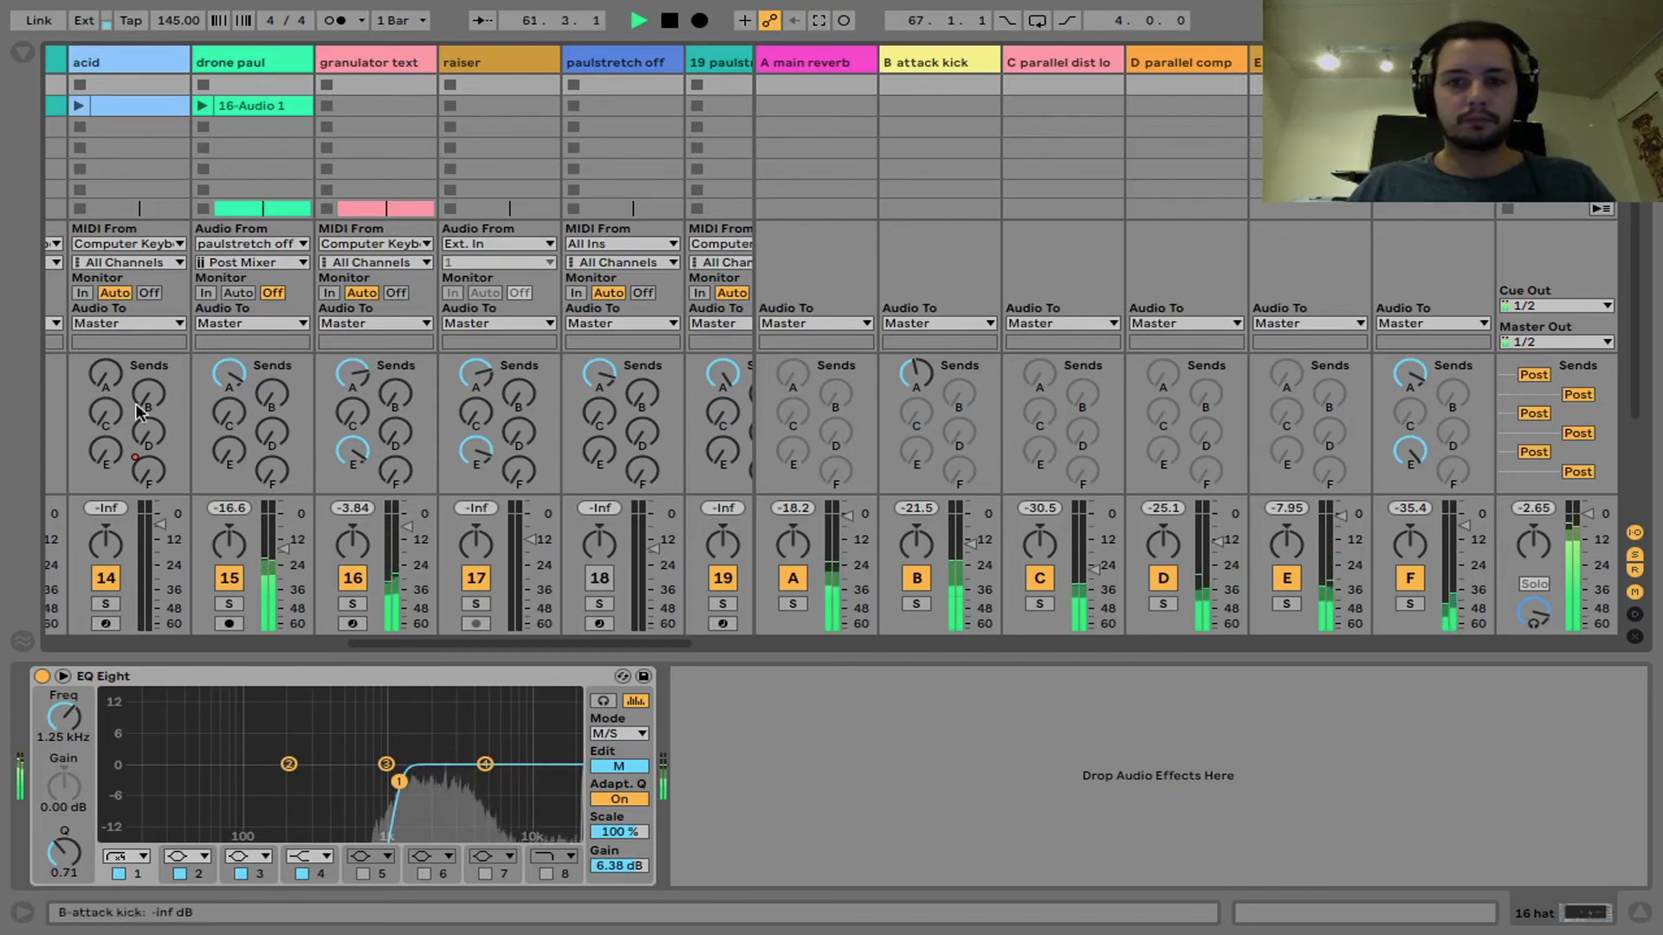
{"action": "scroll", "coordinate": [173, 419], "scroll_direction": "right", "scroll_amount": 2}
{"action": "scroll", "coordinate": [173, 414], "scroll_direction": "left", "scroll_amount": 8}
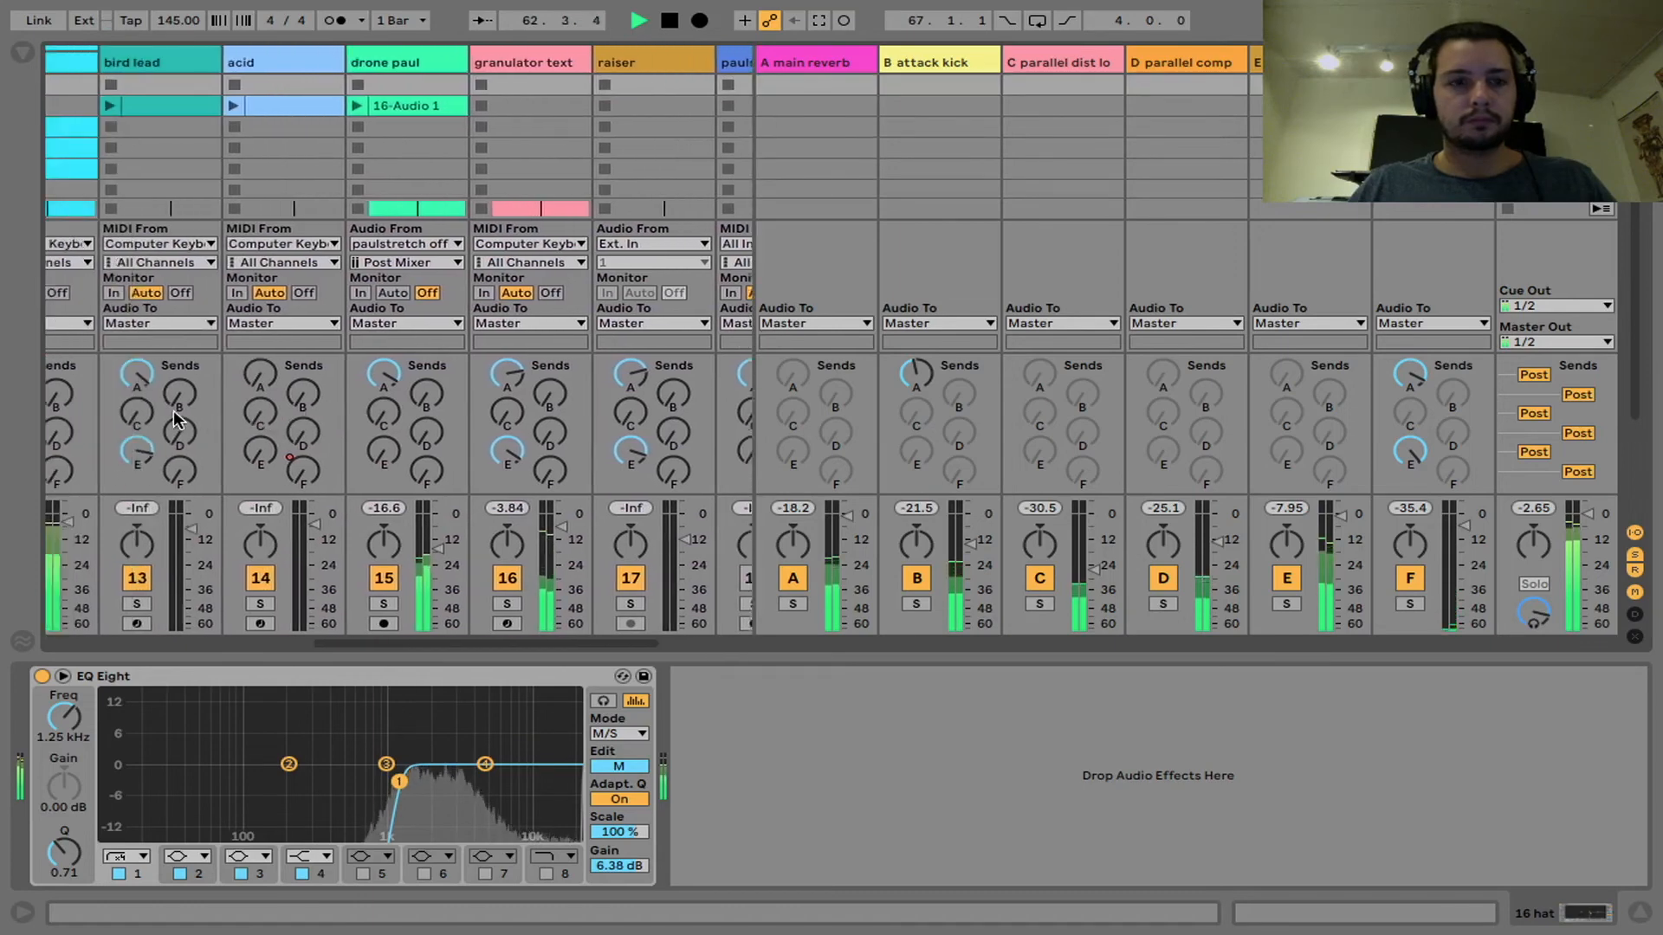
Step: Show the open hh track's device chain from the arrangement and examine its Release, Drum Buss and EQ Eight settings
{"action": "key", "text": "Tab"}
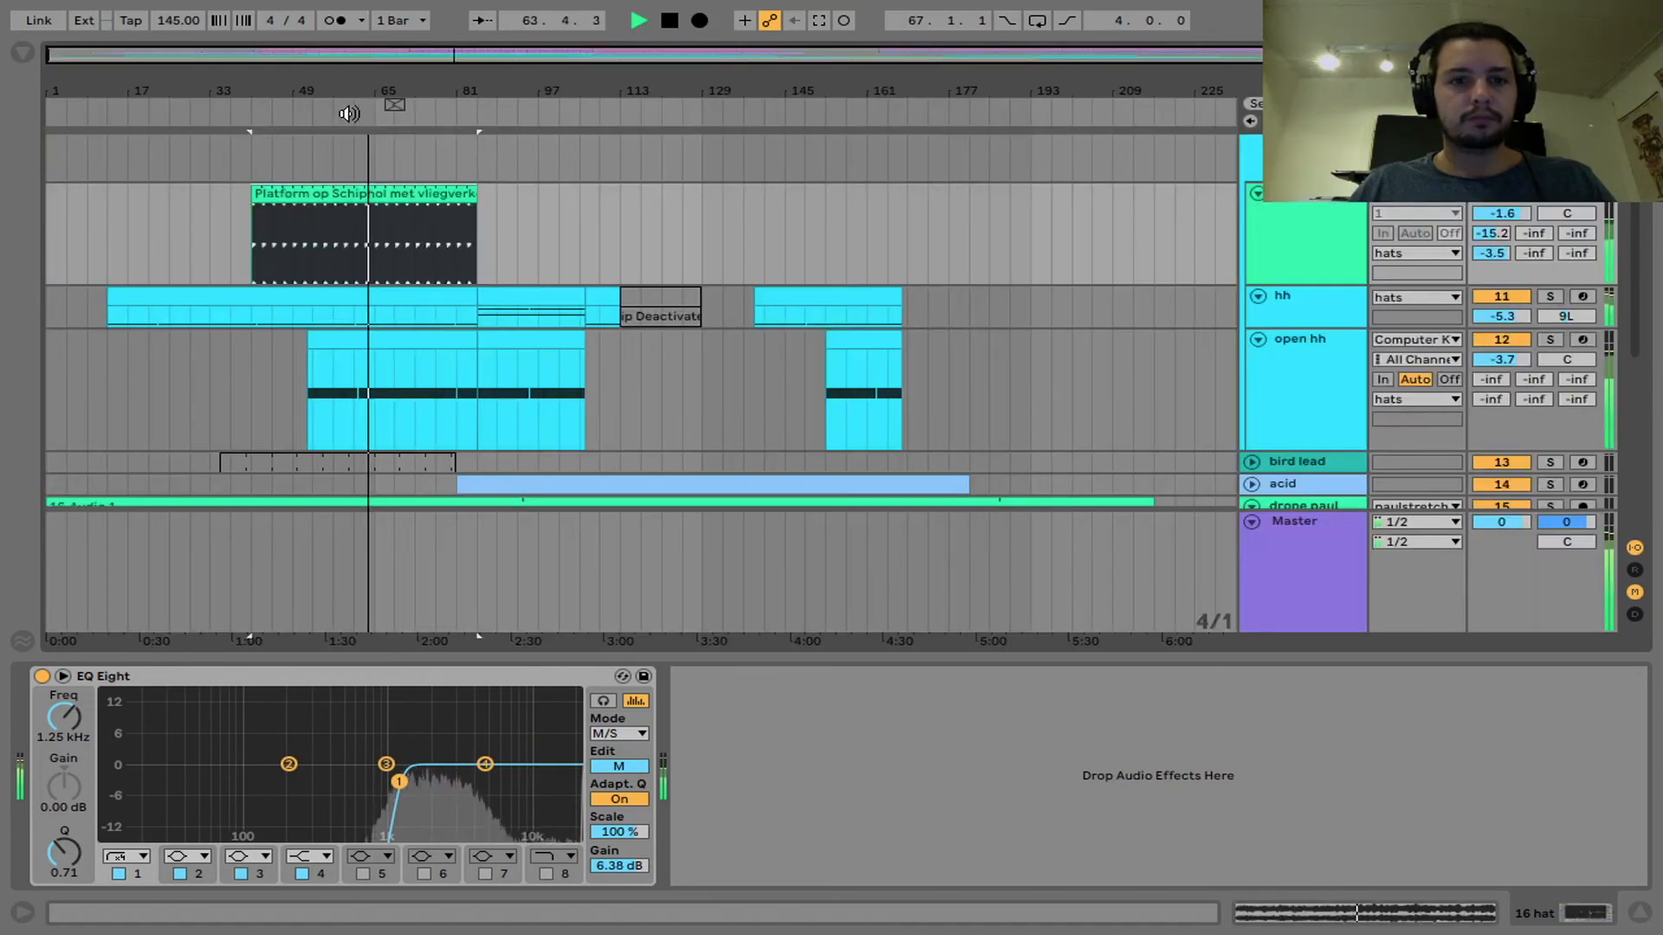
{"action": "left_click", "coordinate": [1294, 356]}
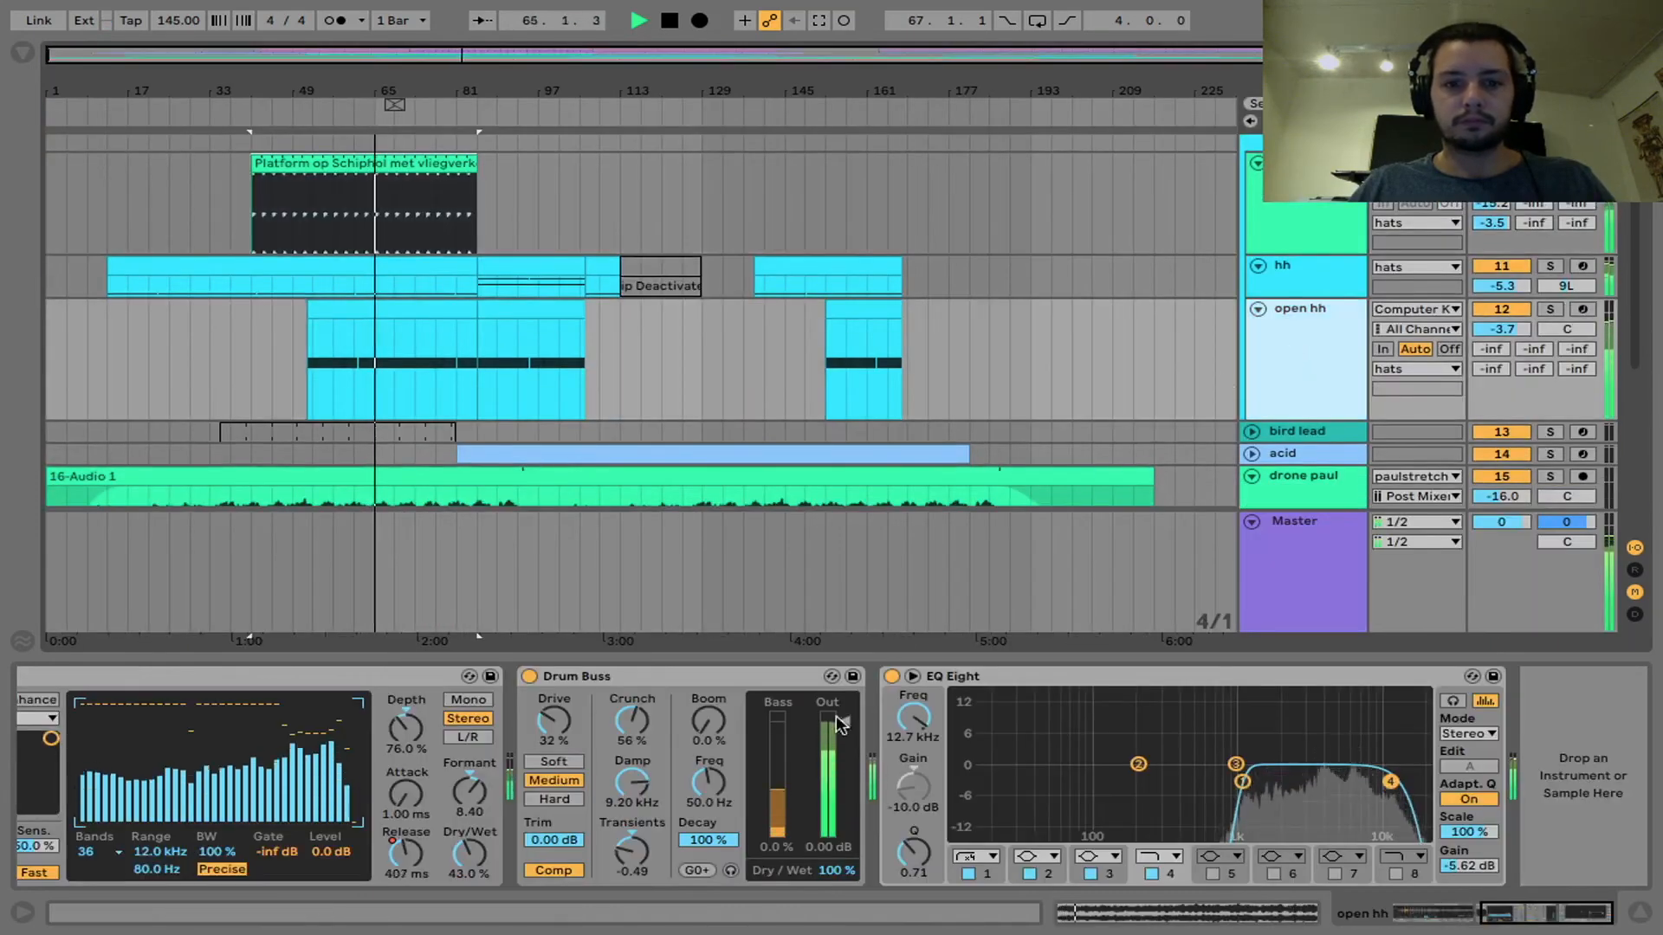
{"action": "left_click_drag", "start_coordinate": [406, 852], "coordinate": [406, 844]}
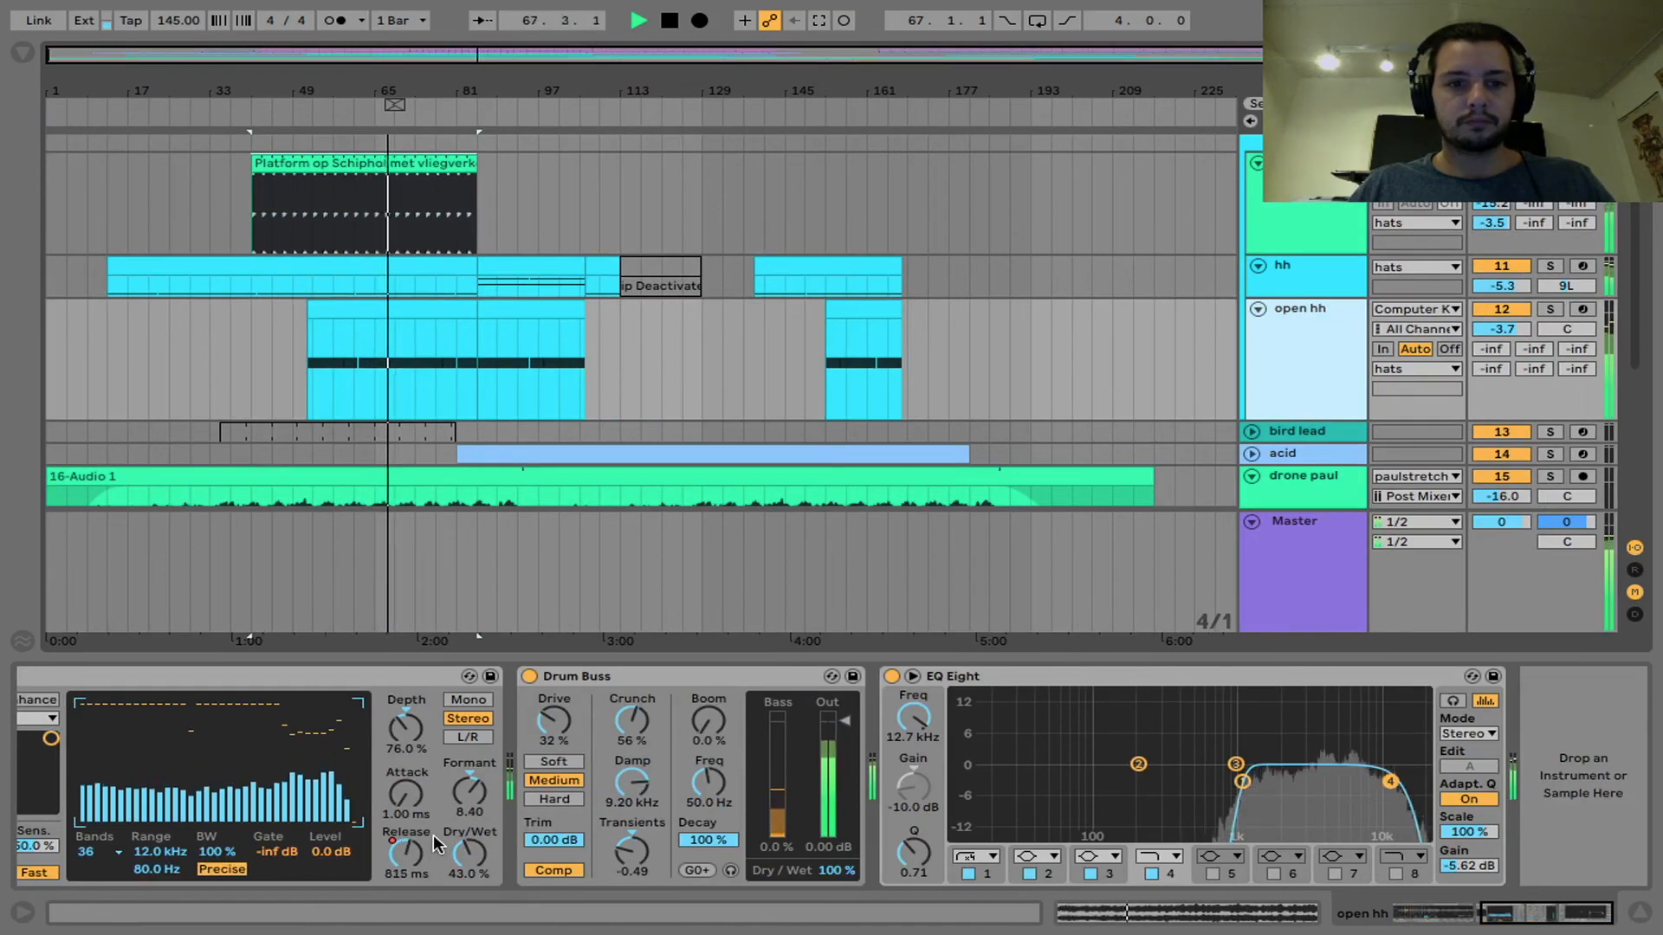
Step: Raise the hats group's volume to -4.0 dB in the Session mixer
{"action": "key", "text": "Tab"}
{"action": "scroll", "coordinate": [467, 493], "scroll_direction": "left", "scroll_amount": 3}
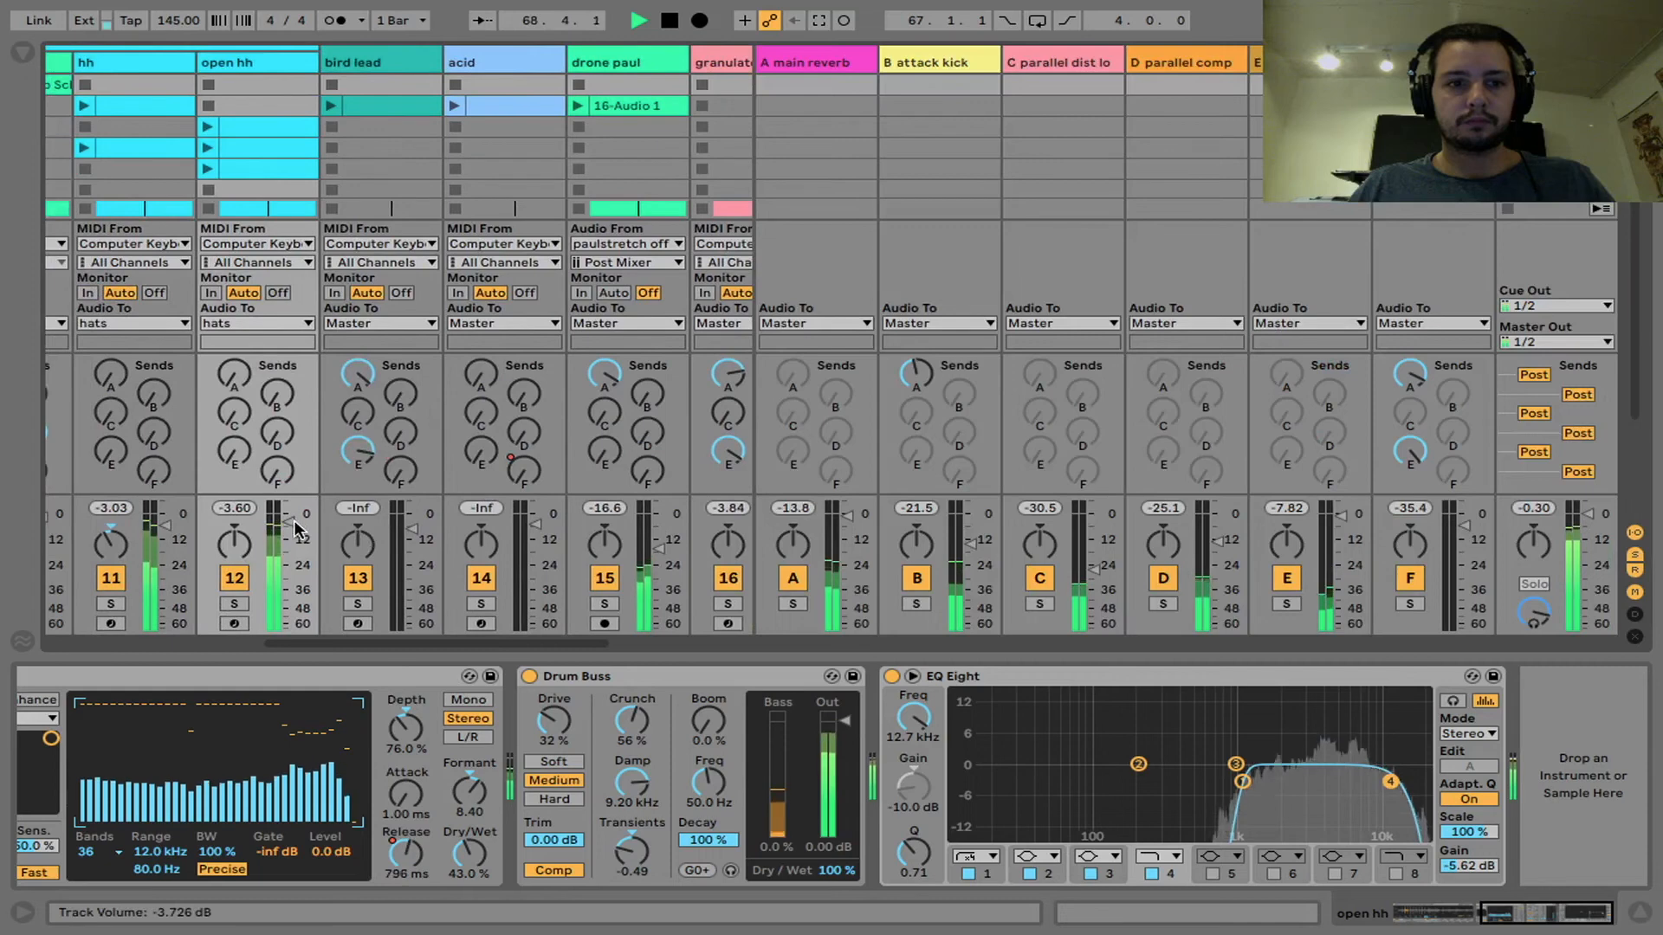
{"action": "scroll", "coordinate": [254, 522], "scroll_direction": "left", "scroll_amount": 2}
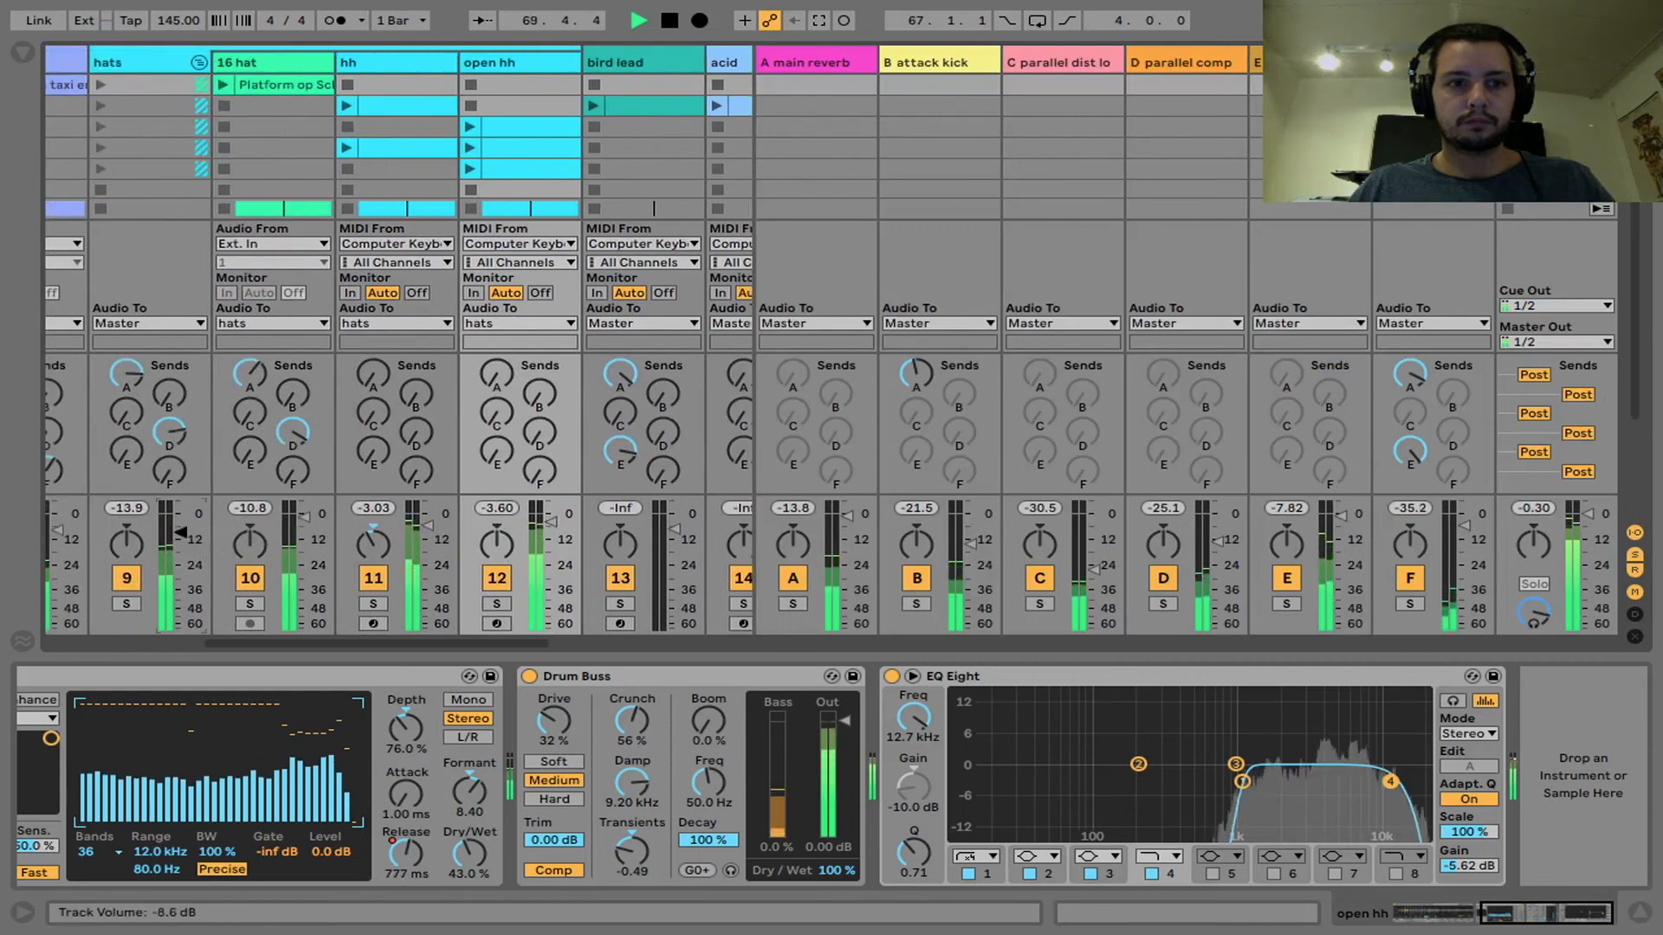
Step: Examine the arrangement from the percussion and hats tracks down to drone paul, granulator texture and raiser during playback
{"action": "key", "text": "Tab"}
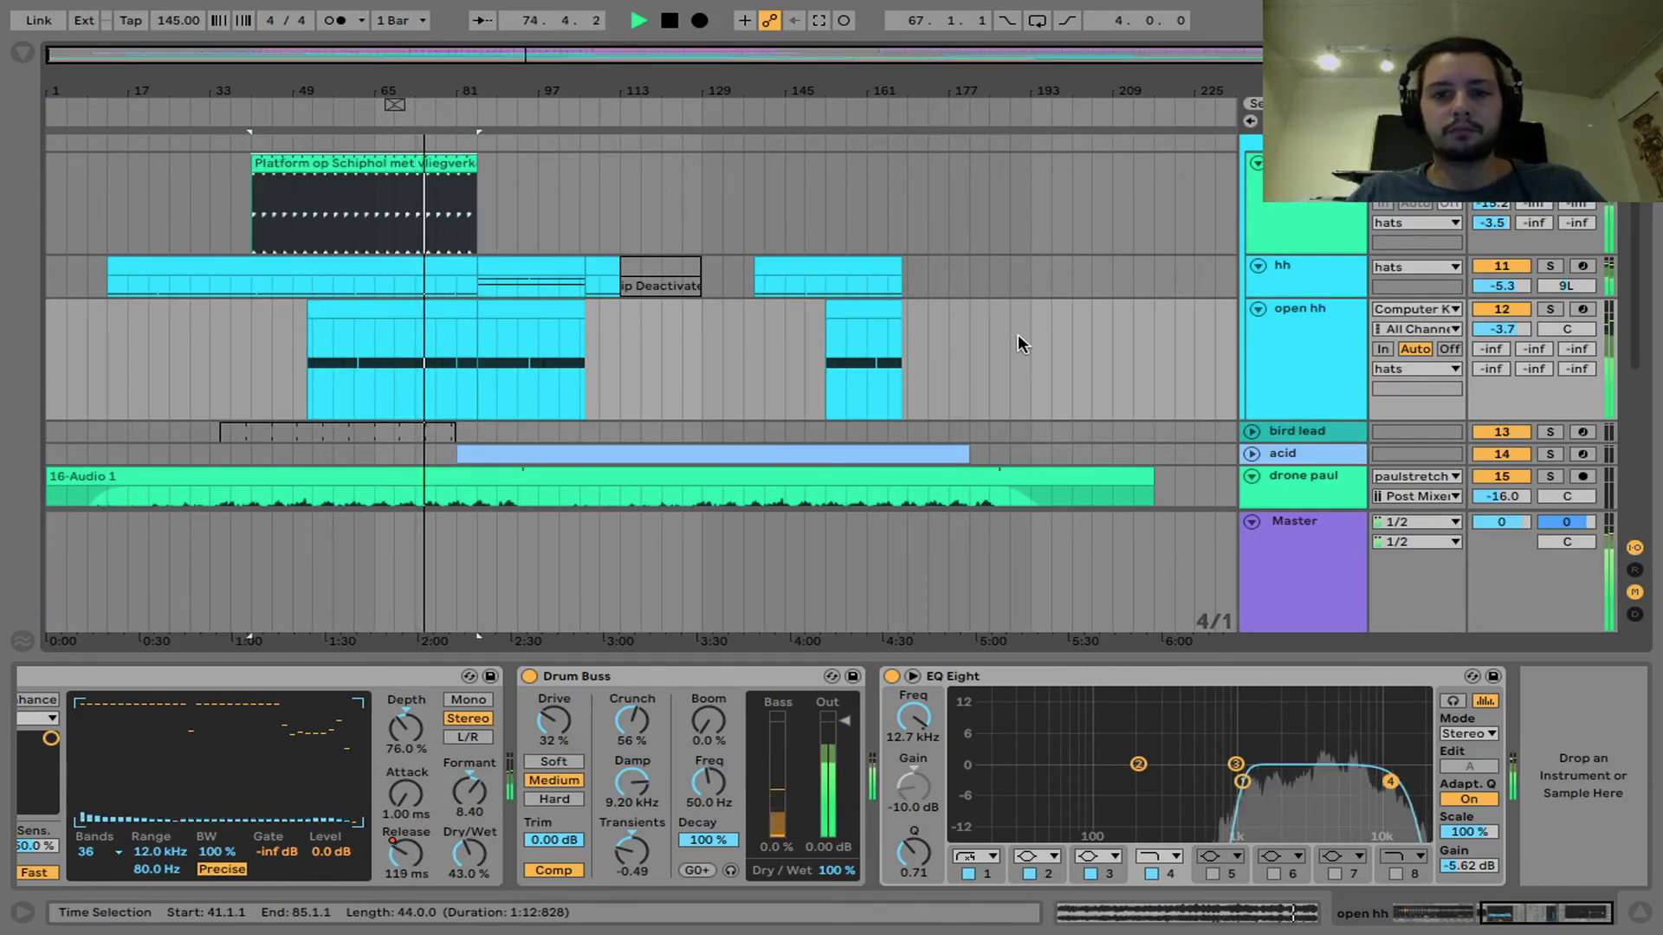
{"action": "scroll", "coordinate": [1017, 335], "scroll_direction": "down", "scroll_amount": 5}
{"action": "scroll", "coordinate": [1017, 335], "scroll_direction": "up", "scroll_amount": 7}
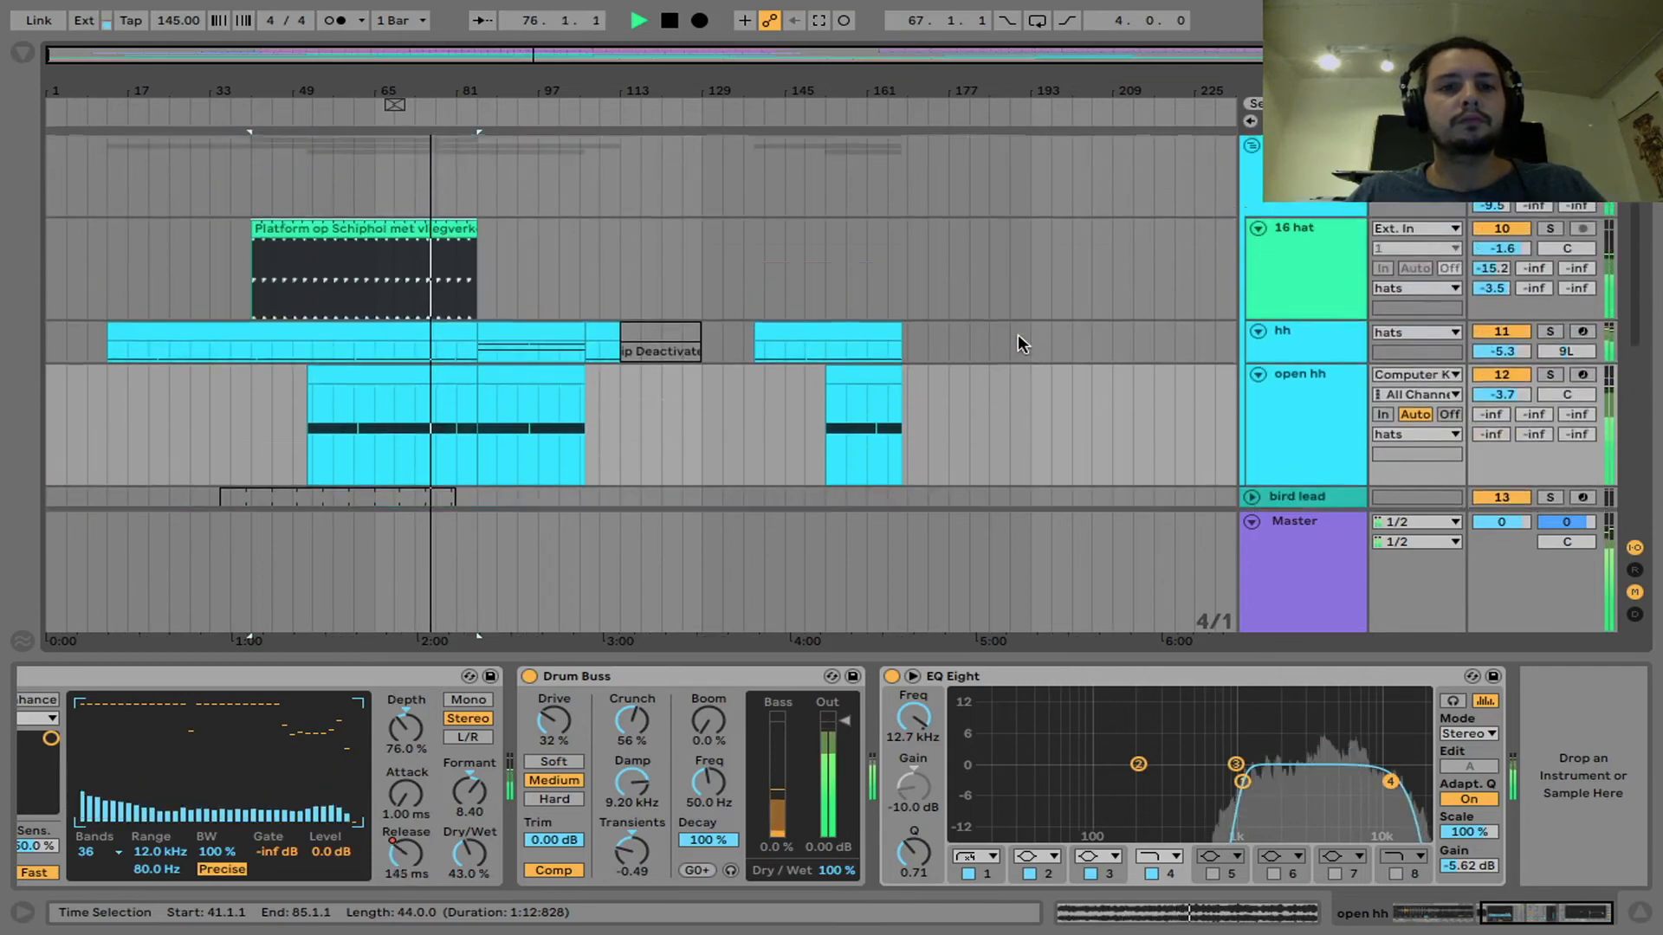
{"action": "scroll", "coordinate": [1017, 335], "scroll_direction": "up", "scroll_amount": 3}
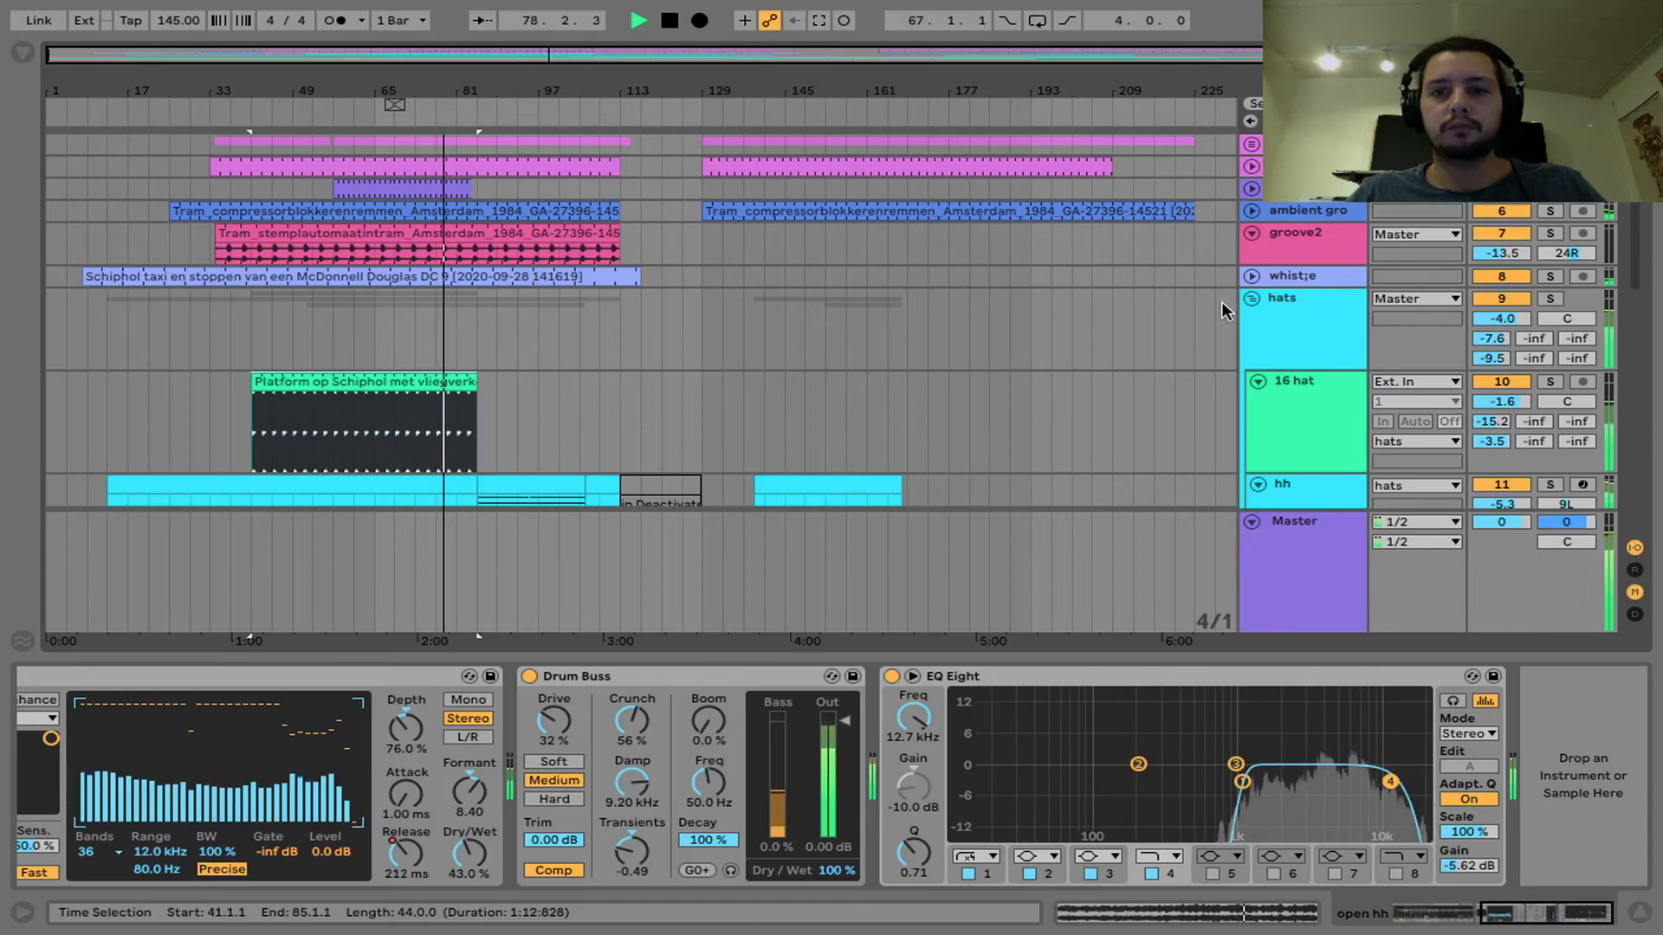
{"action": "scroll", "coordinate": [1081, 320], "scroll_direction": "down", "scroll_amount": 5}
{"action": "scroll", "coordinate": [1082, 327], "scroll_direction": "up", "scroll_amount": 5}
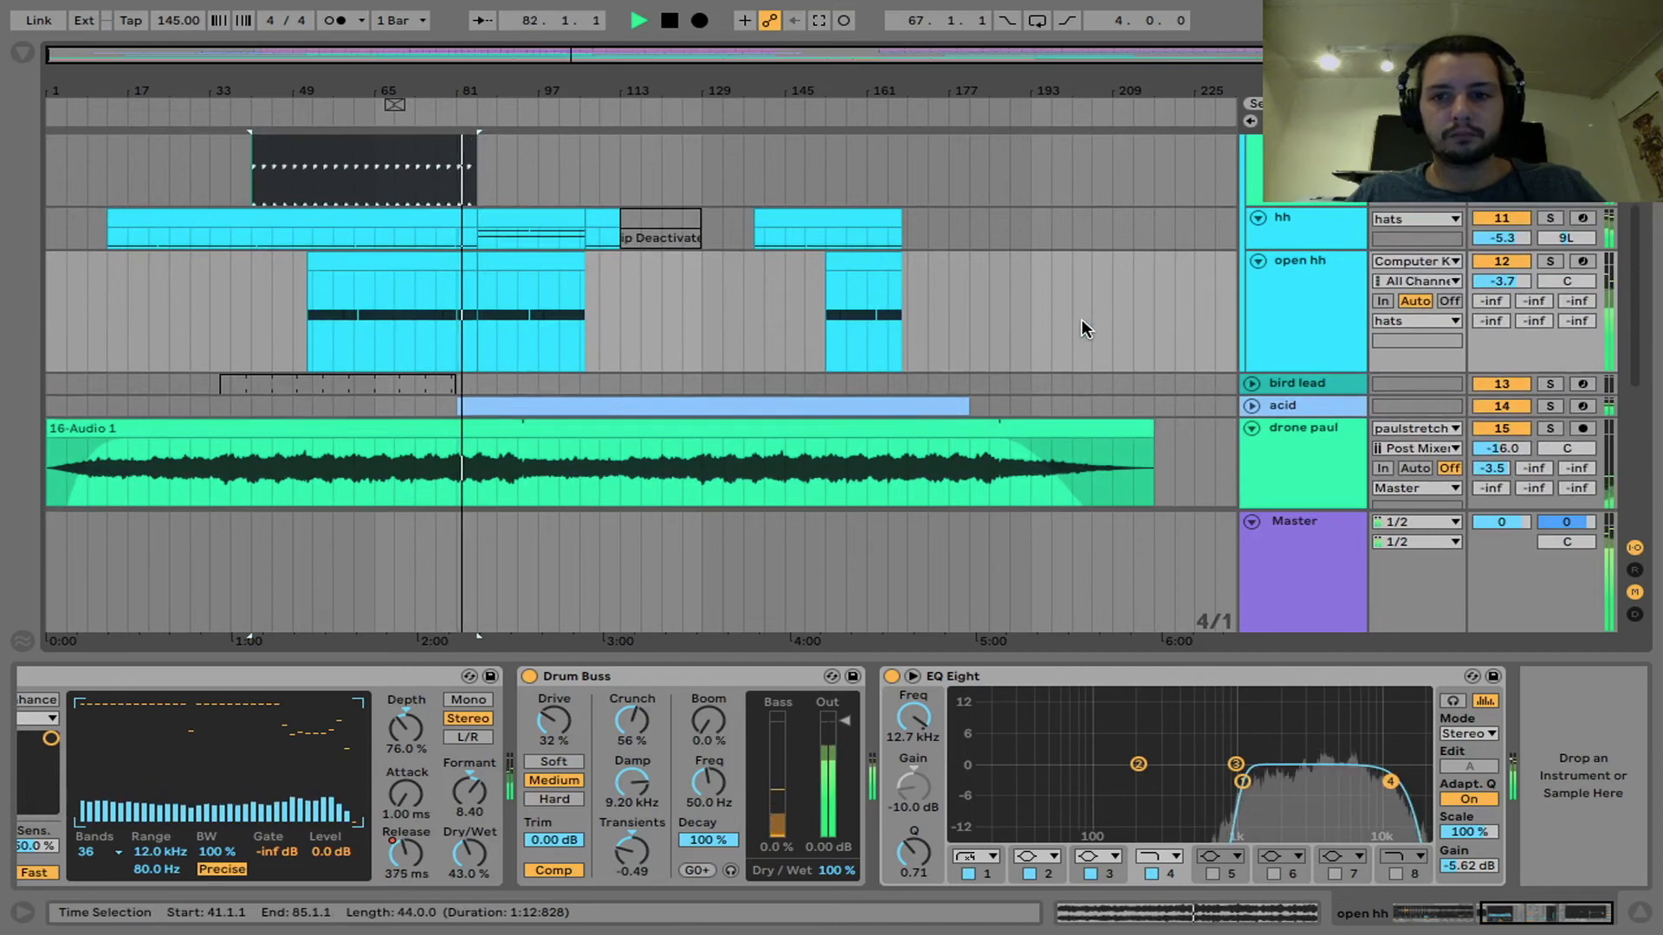
{"action": "scroll", "coordinate": [1081, 328], "scroll_direction": "down", "scroll_amount": 2}
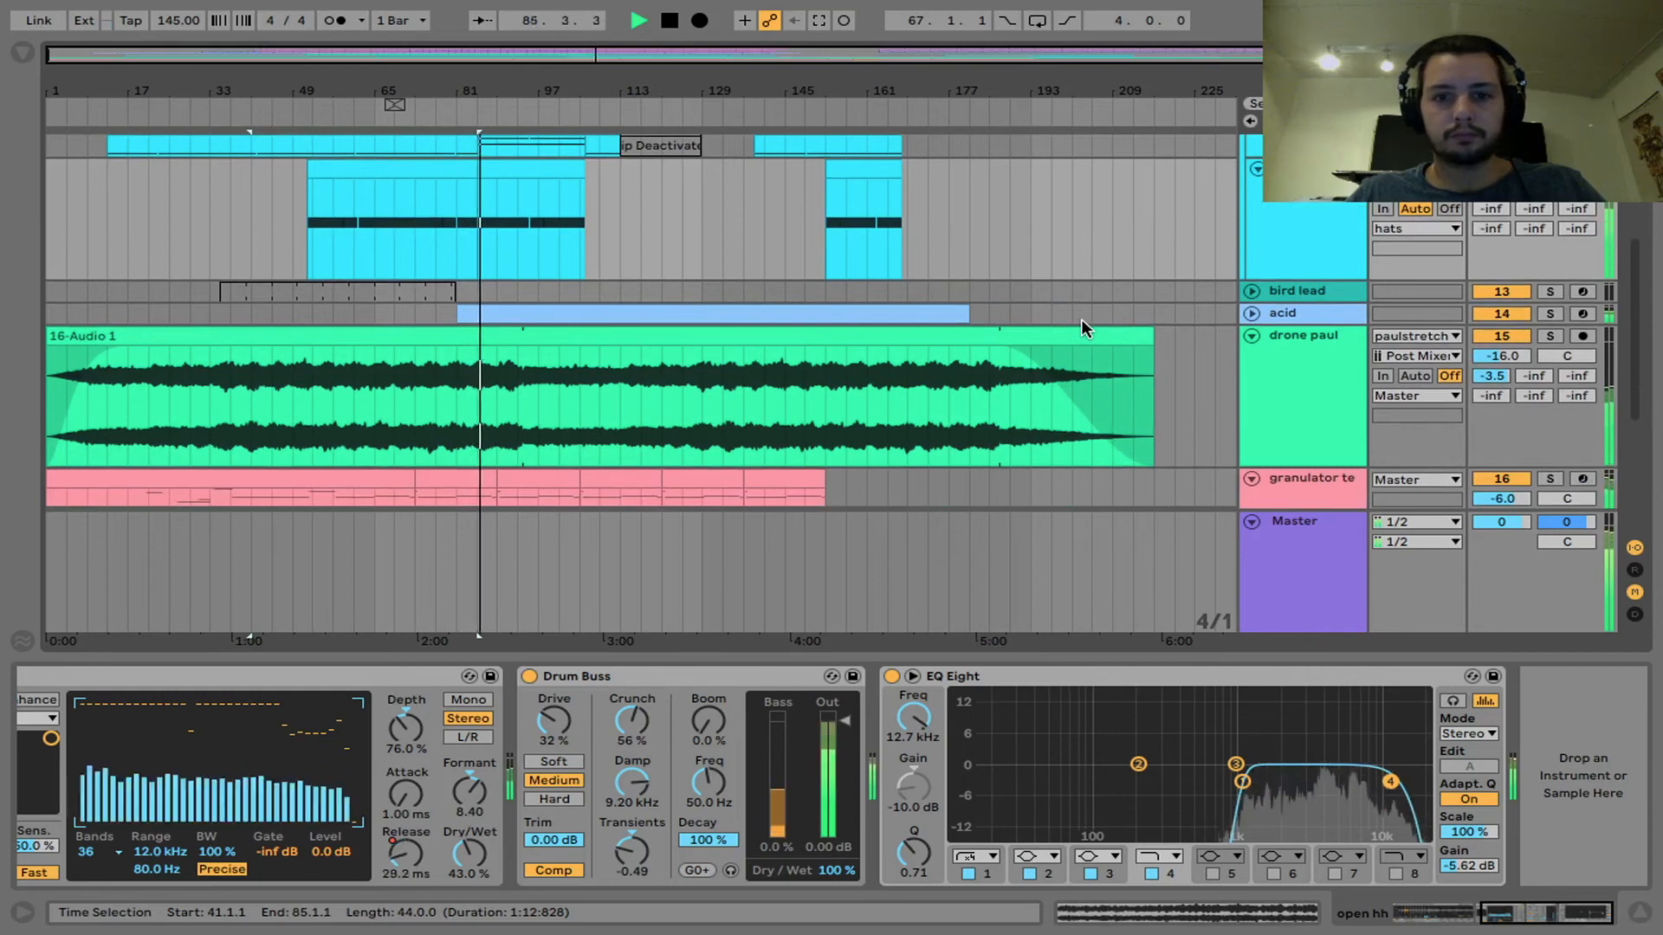
{"action": "scroll", "coordinate": [1081, 328], "scroll_direction": "down", "scroll_amount": 2}
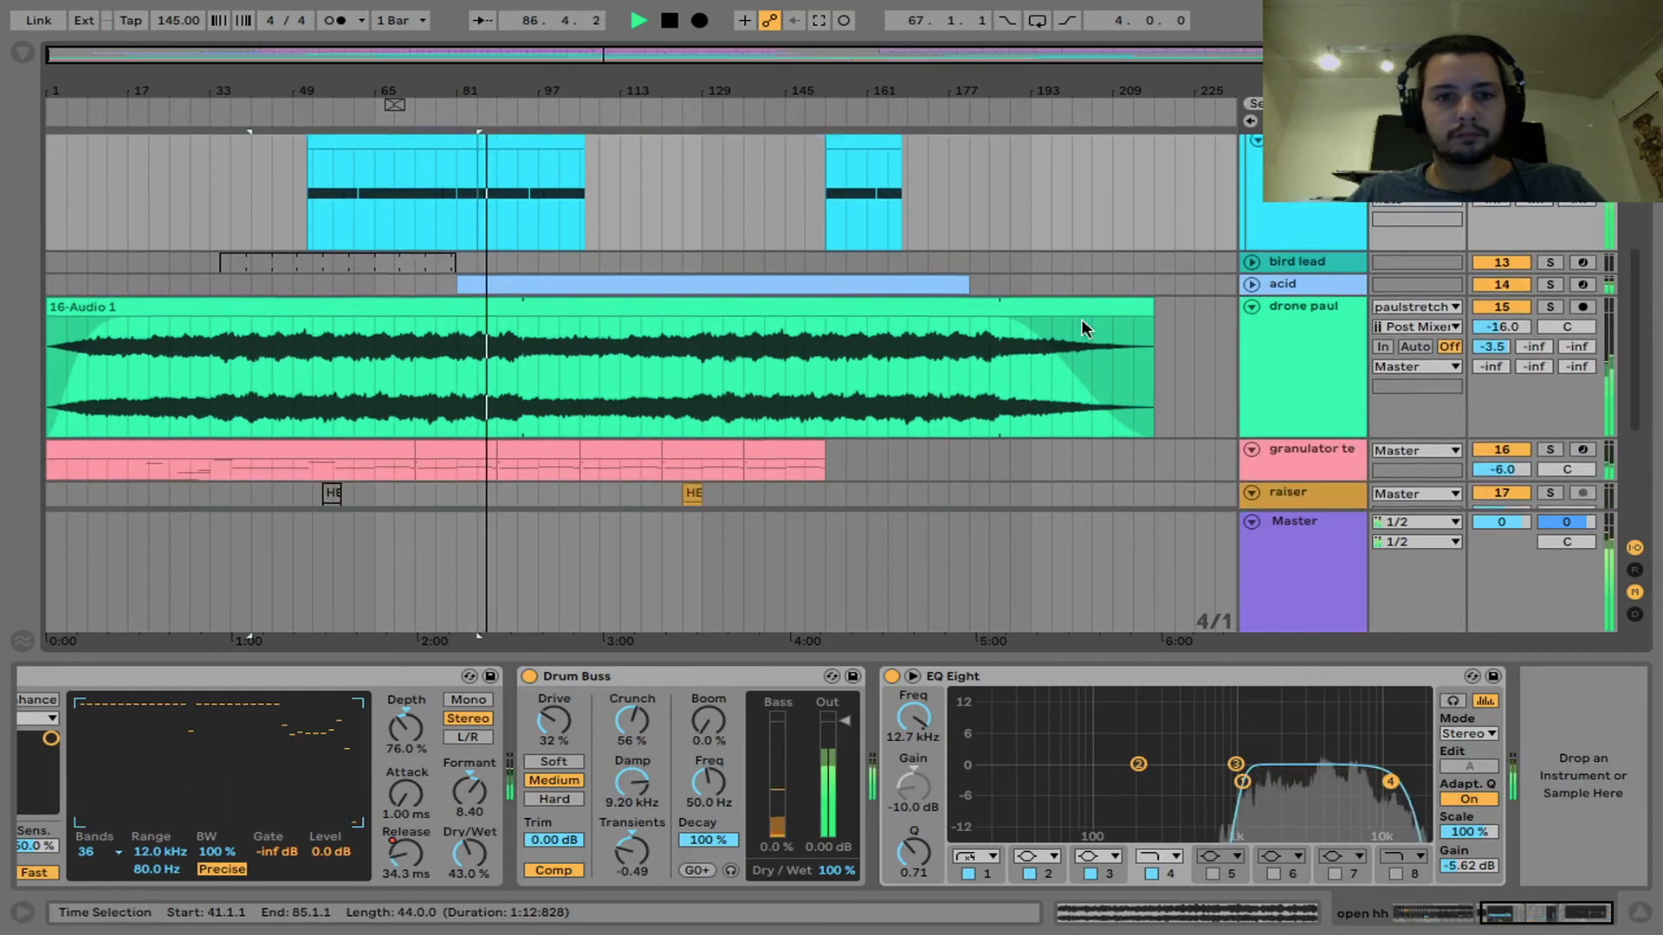
{"action": "scroll", "coordinate": [1081, 327], "scroll_direction": "up", "scroll_amount": 3}
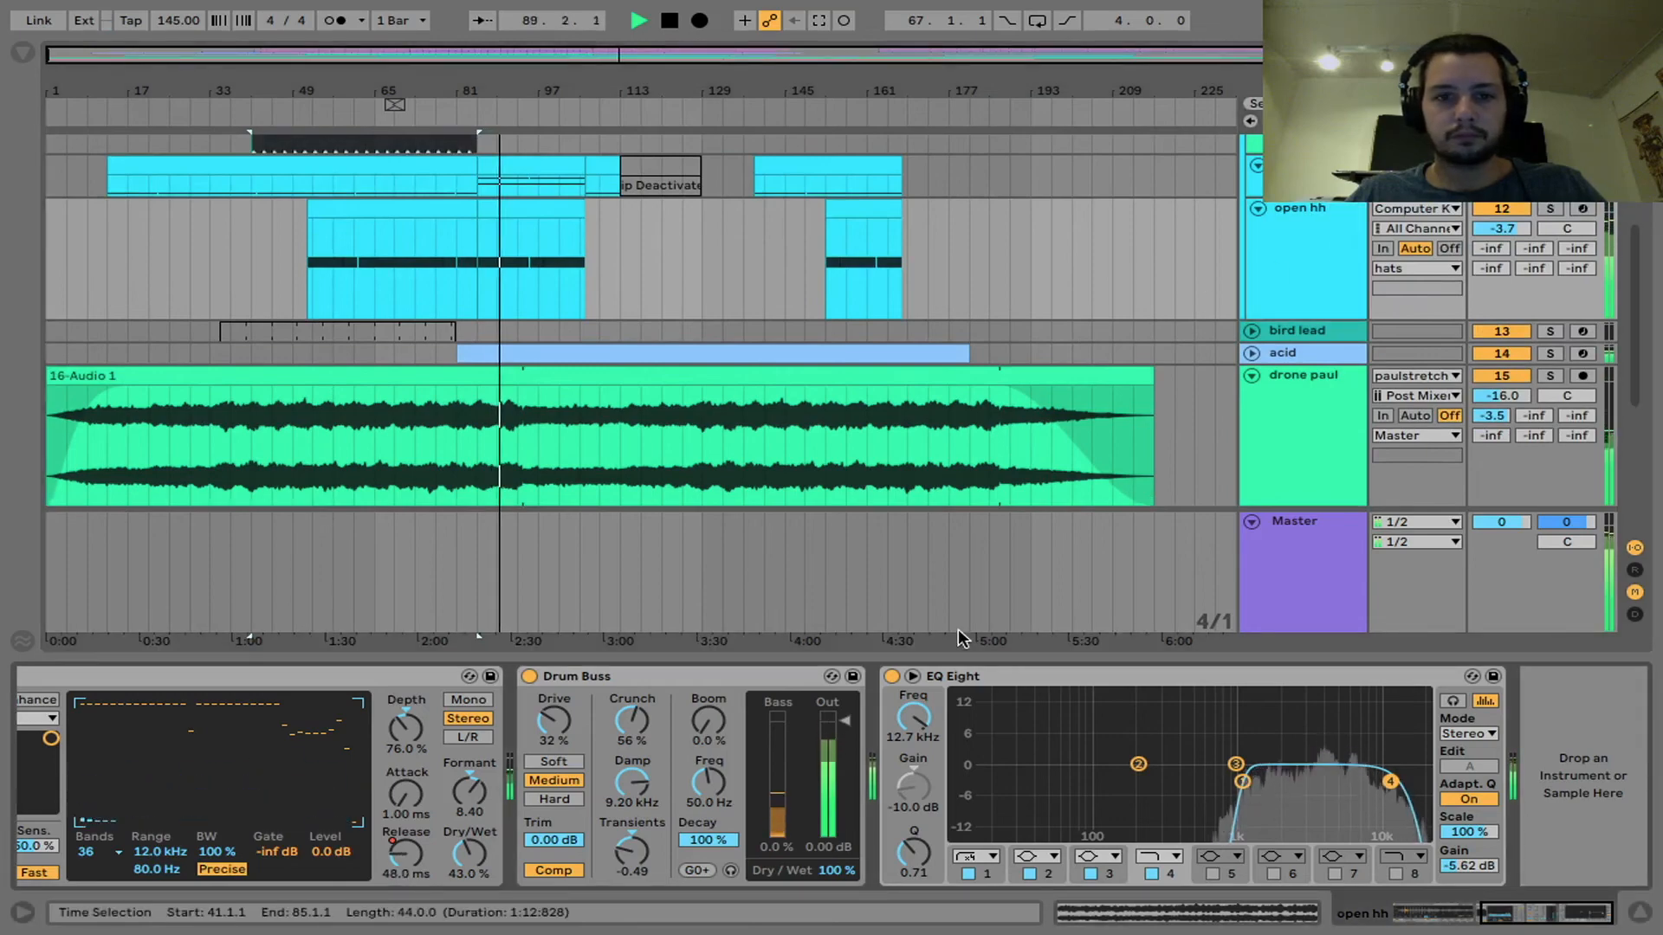
Step: Select all return tracks from A main reverb through F FM CHORUS in the Session mixer
{"action": "key", "text": "Tab"}
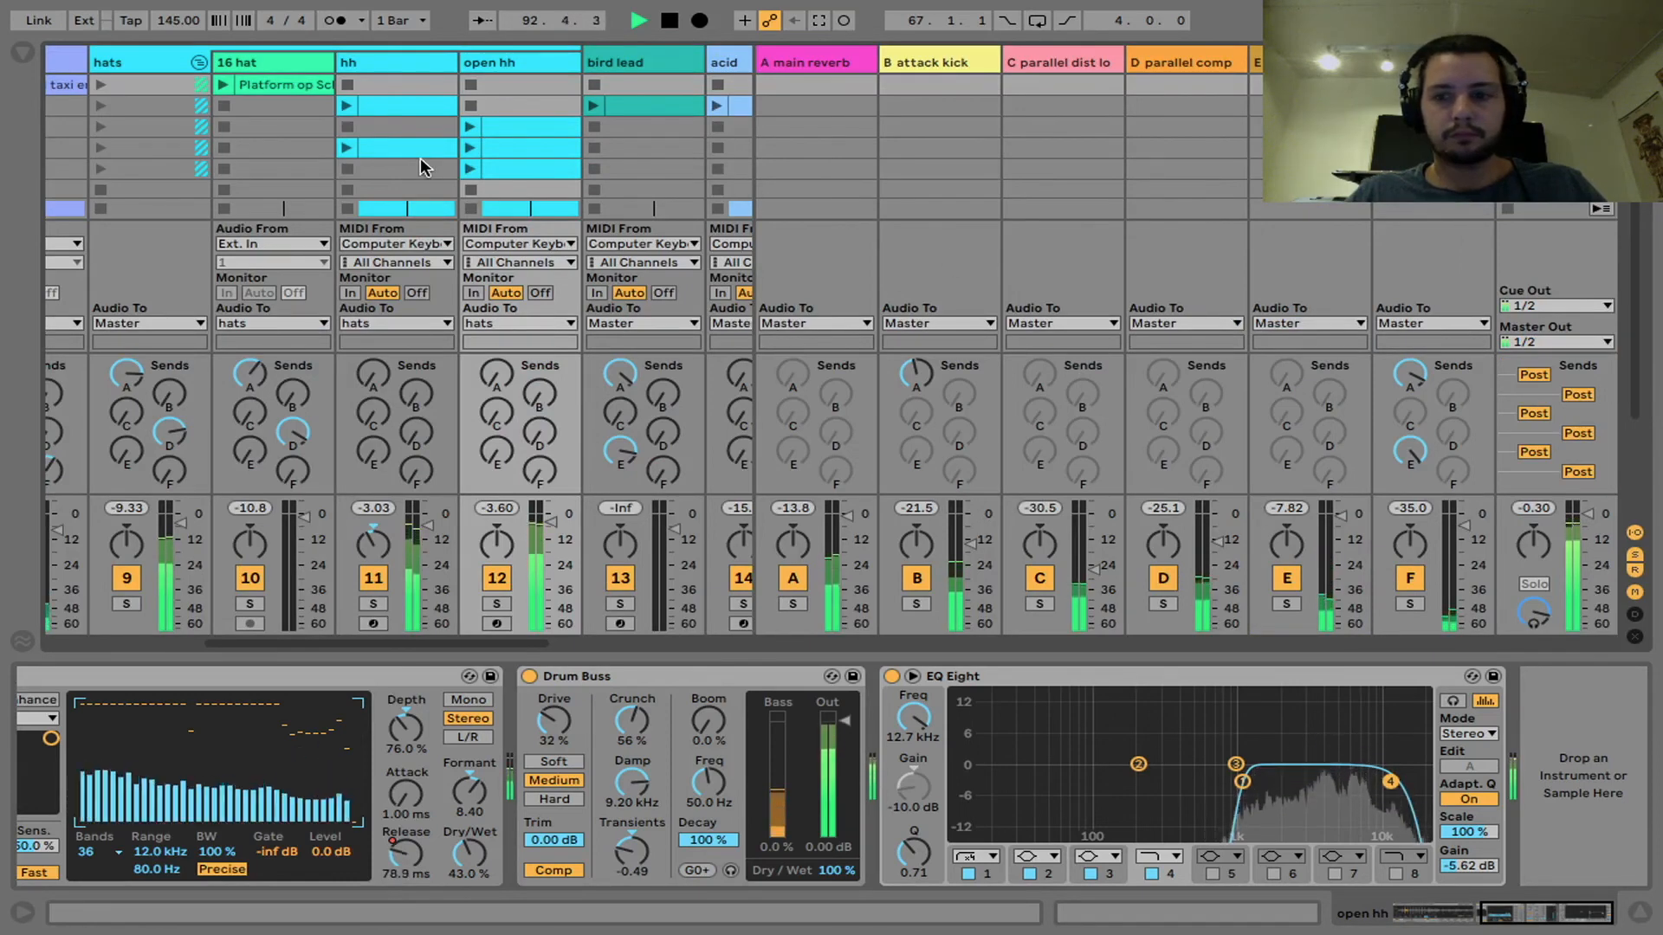
{"action": "left_click", "coordinate": [788, 60]}
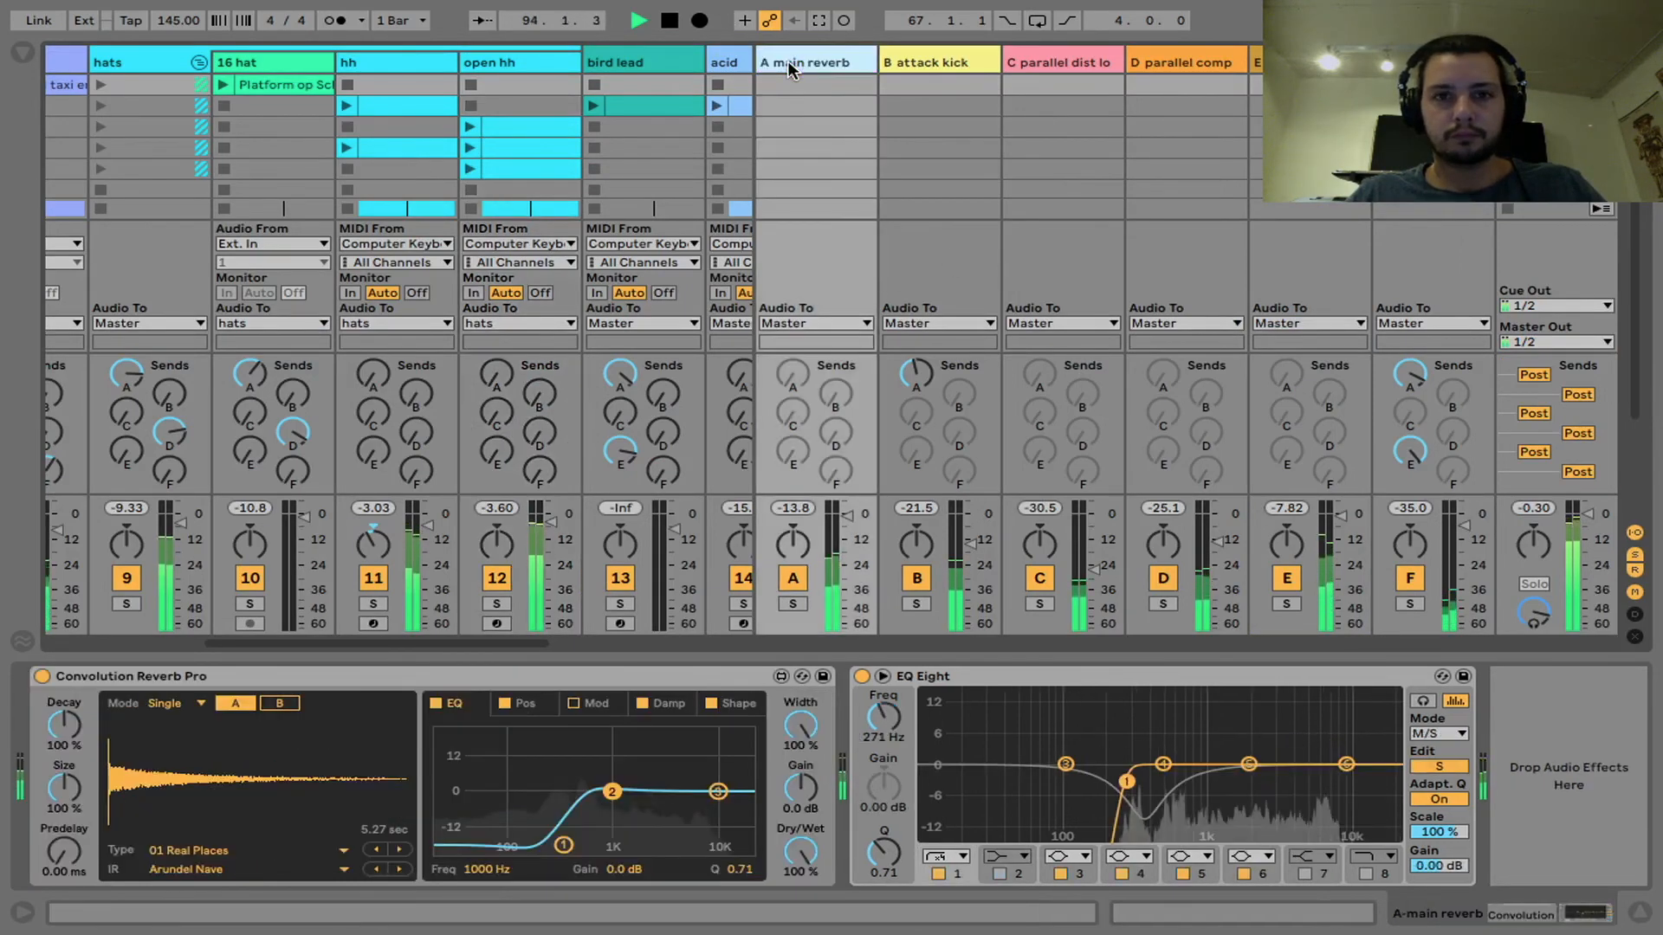
{"action": "left_click", "coordinate": [1421, 62], "text": "shift"}
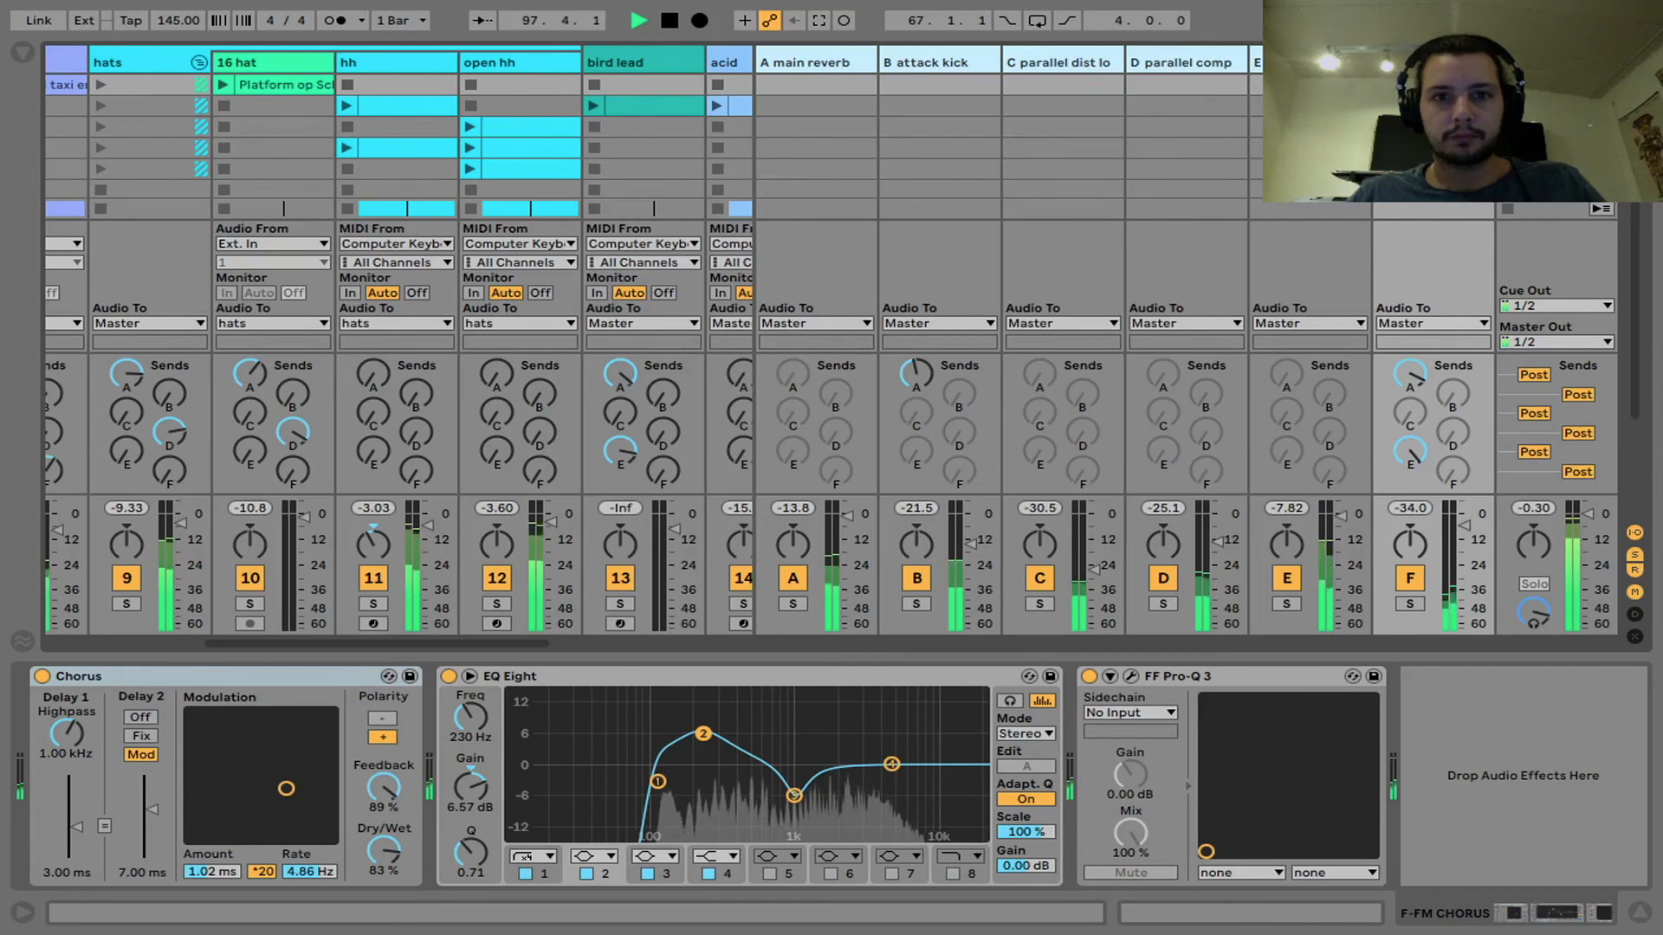
Step: Check the hats group's tracks and clips in the arrangement during playback
{"action": "key", "text": "Tab"}
{"action": "scroll", "coordinate": [1069, 243], "scroll_direction": "up", "scroll_amount": 7}
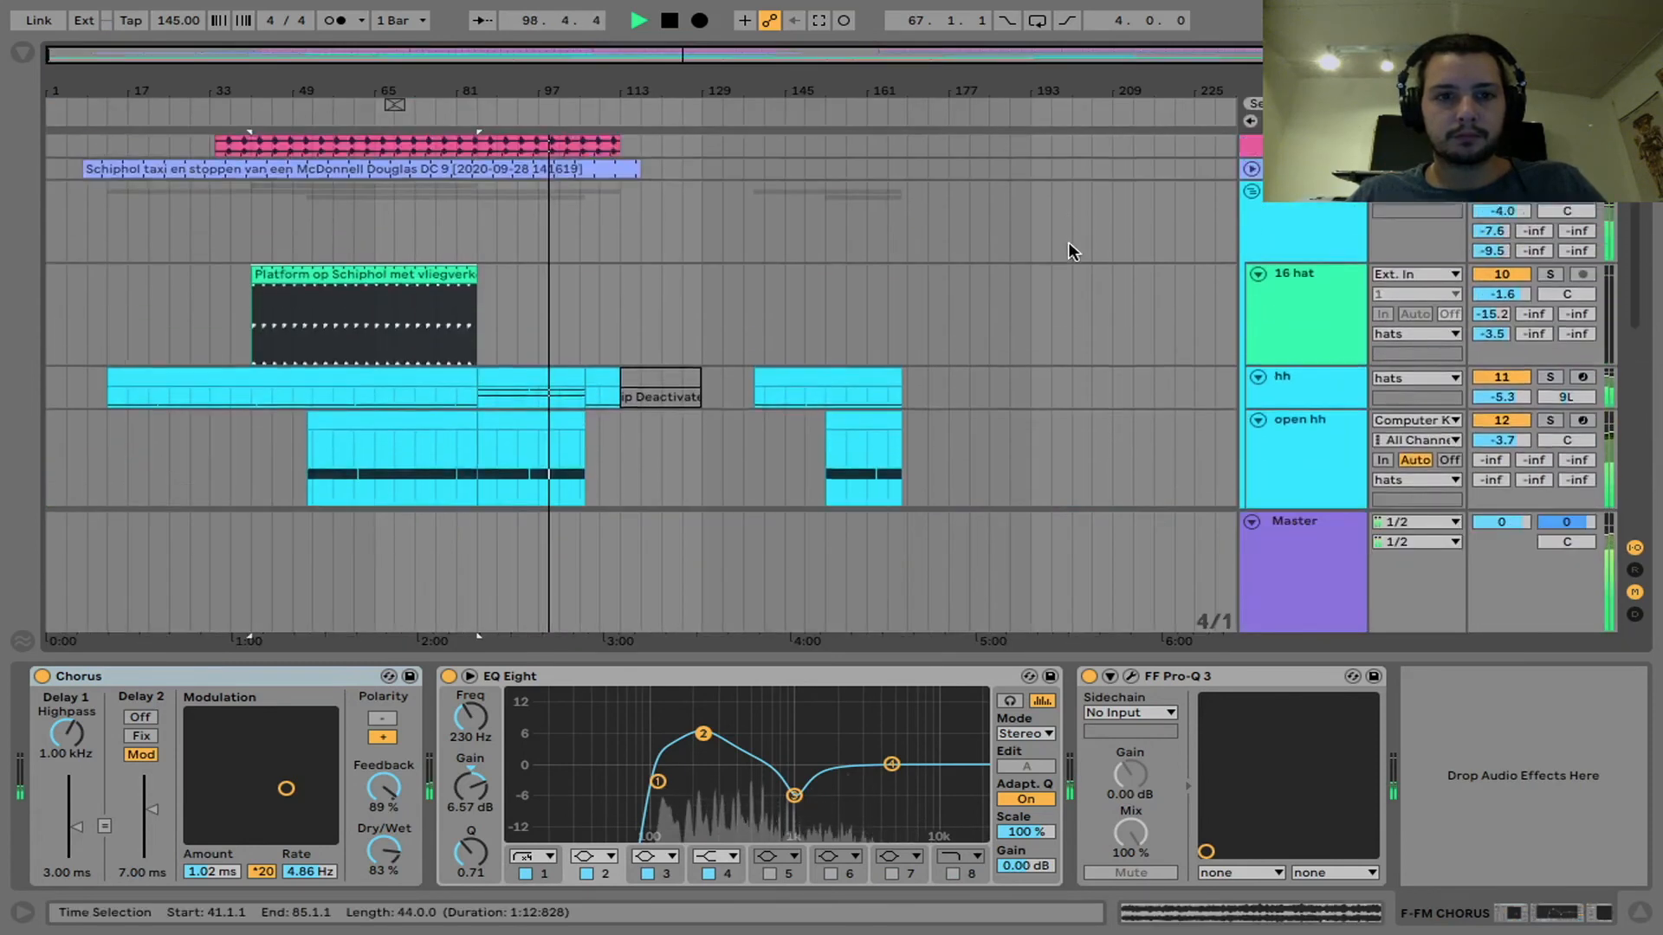
{"action": "scroll", "coordinate": [1069, 244], "scroll_direction": "down", "scroll_amount": 4}
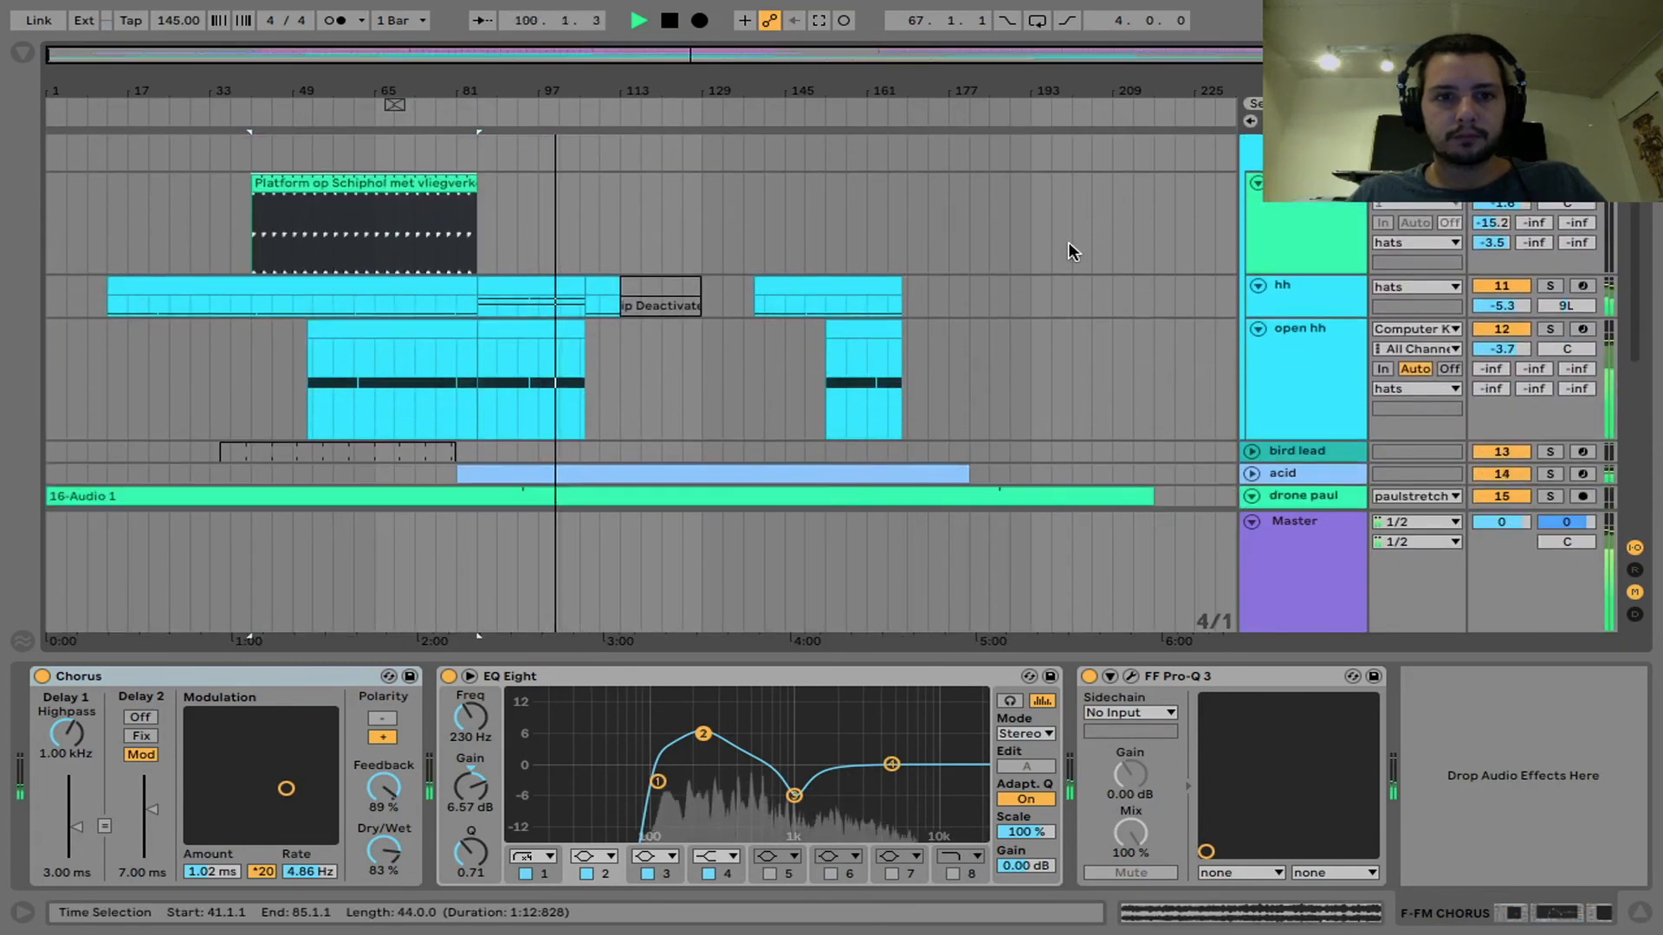
Step: Switch off return tracks A to F together and turn them back on to compare the mix without effects
{"action": "key", "text": "Tab"}
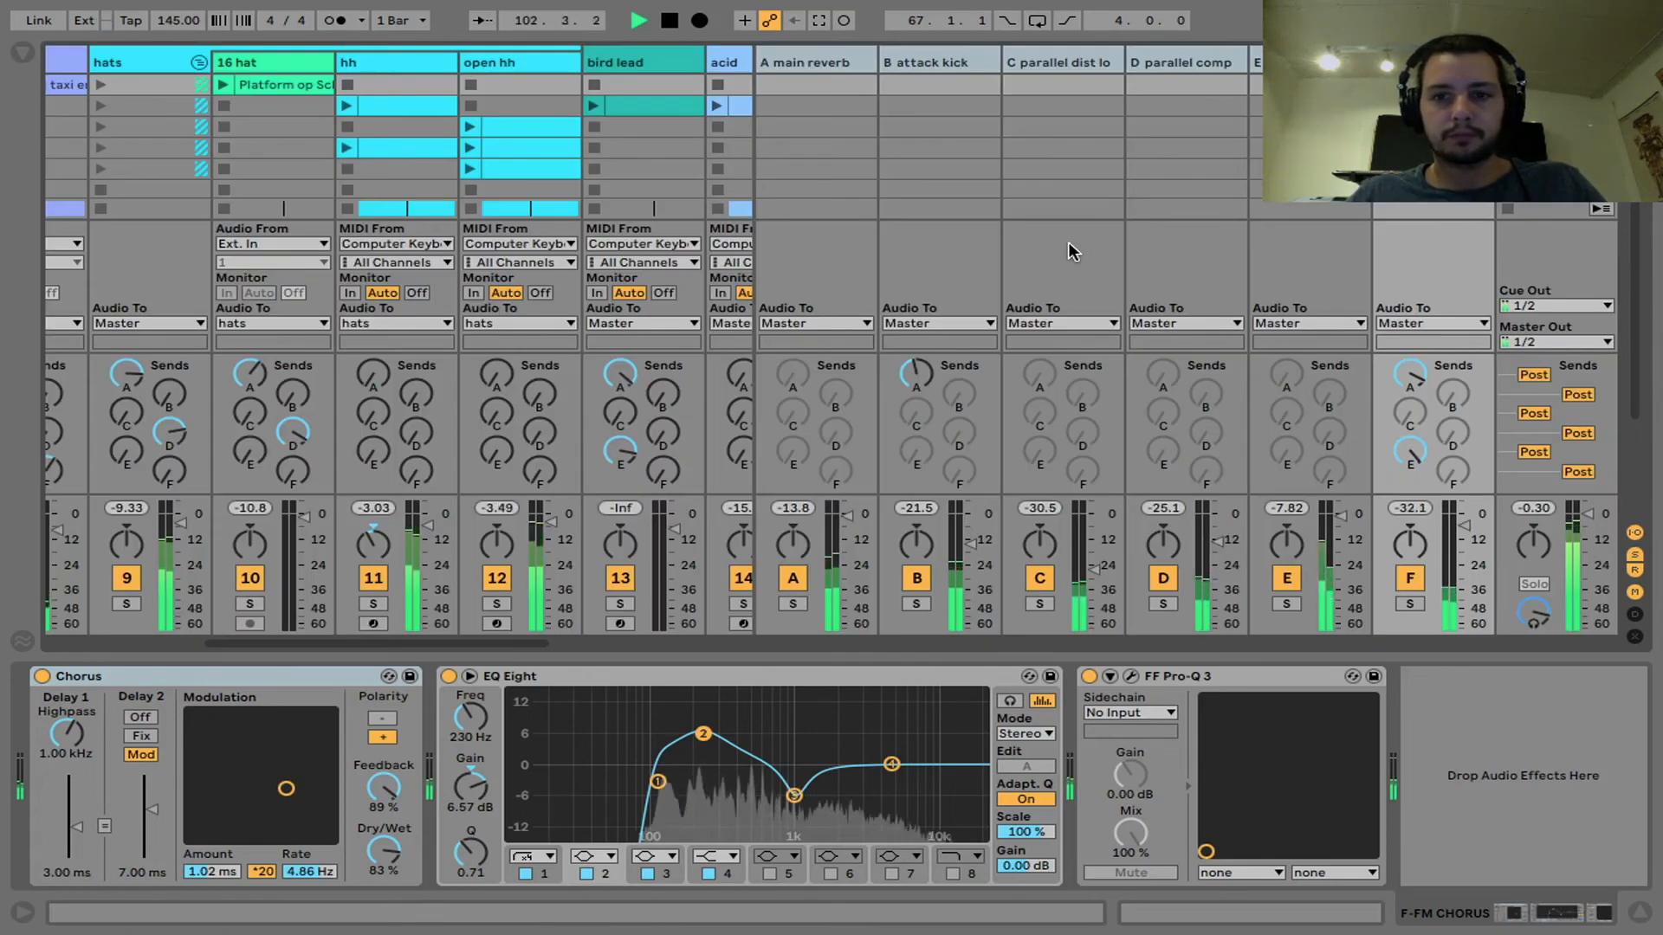
{"action": "left_click", "coordinate": [839, 62]}
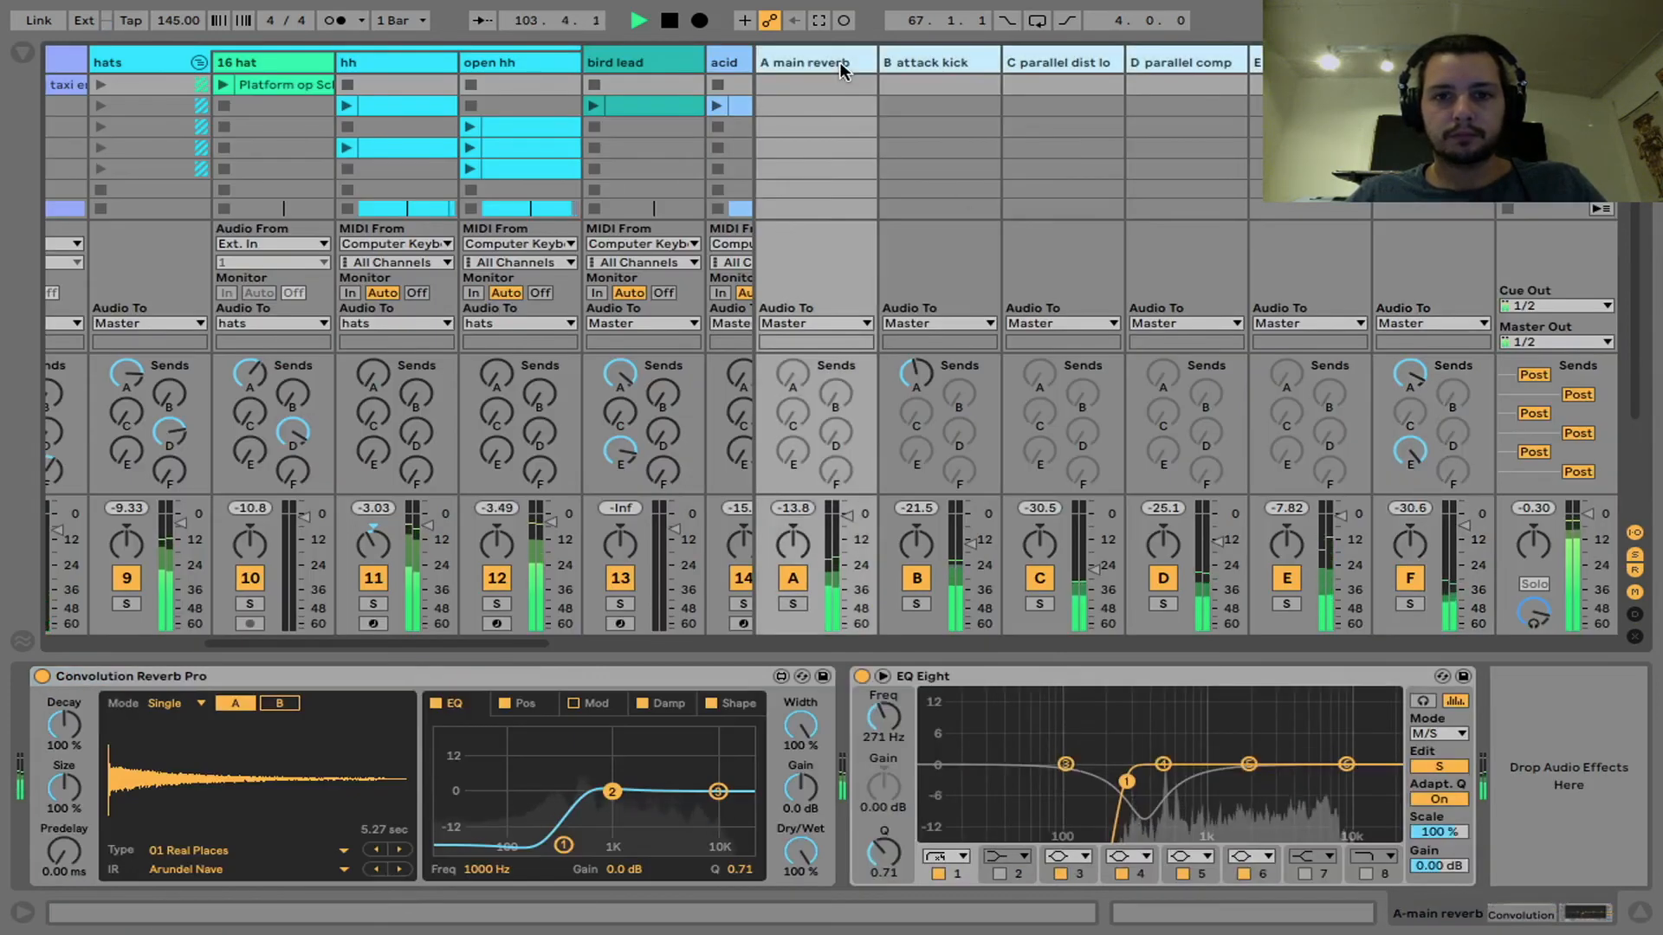
{"action": "left_click", "coordinate": [1410, 578]}
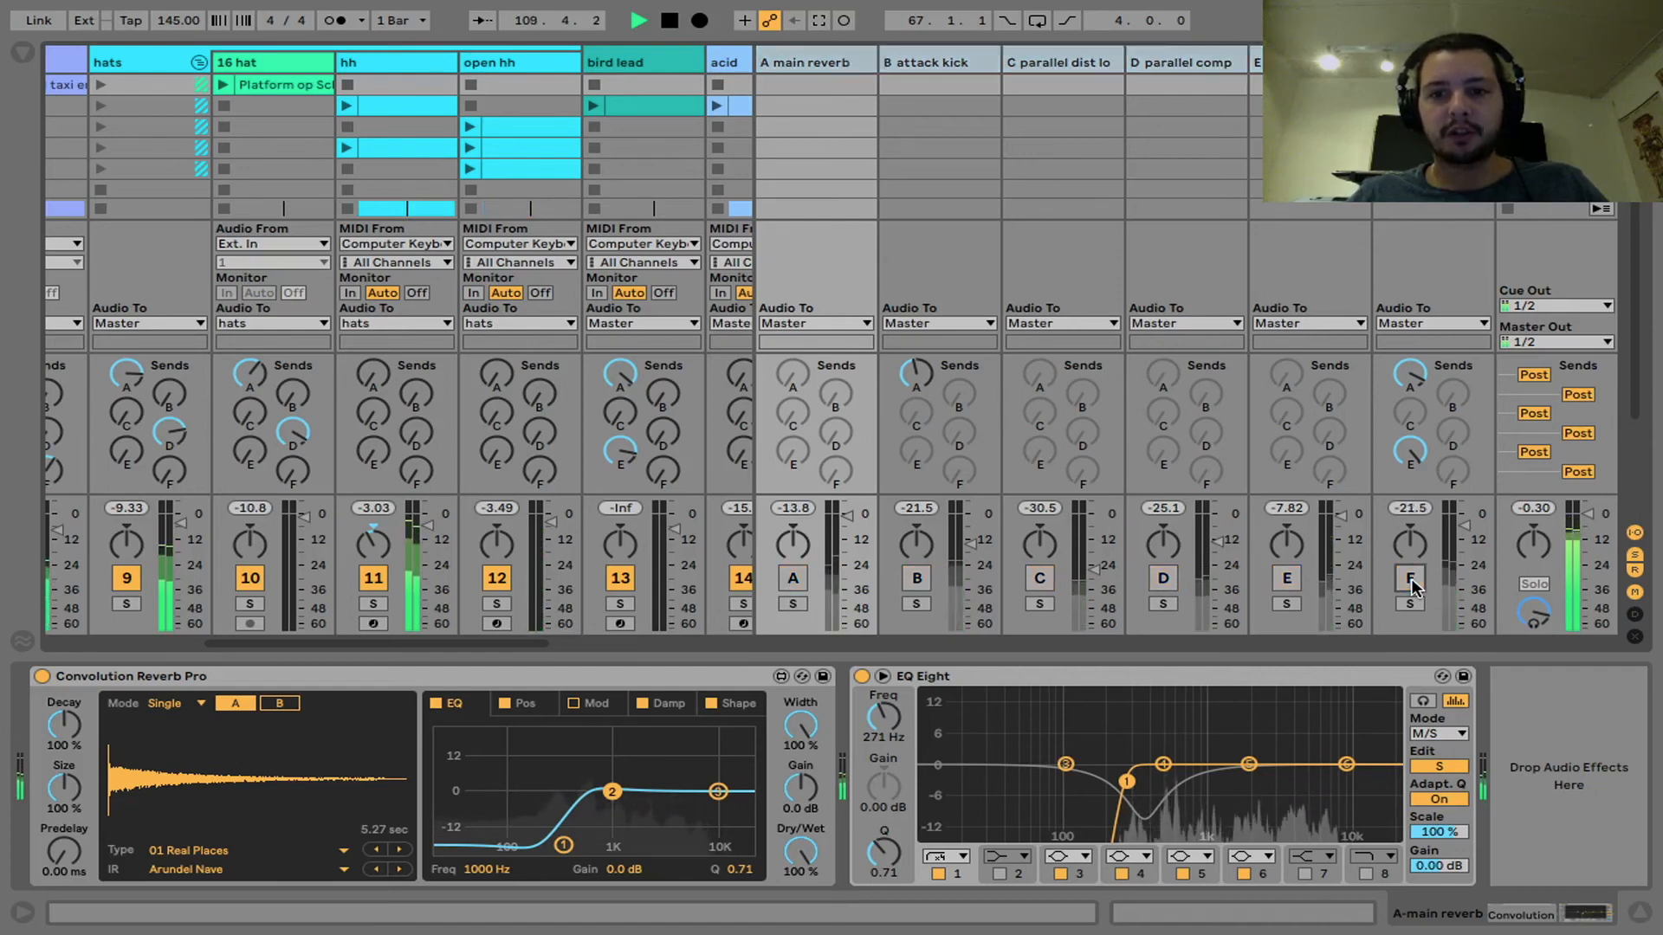
{"action": "left_click", "coordinate": [1411, 581]}
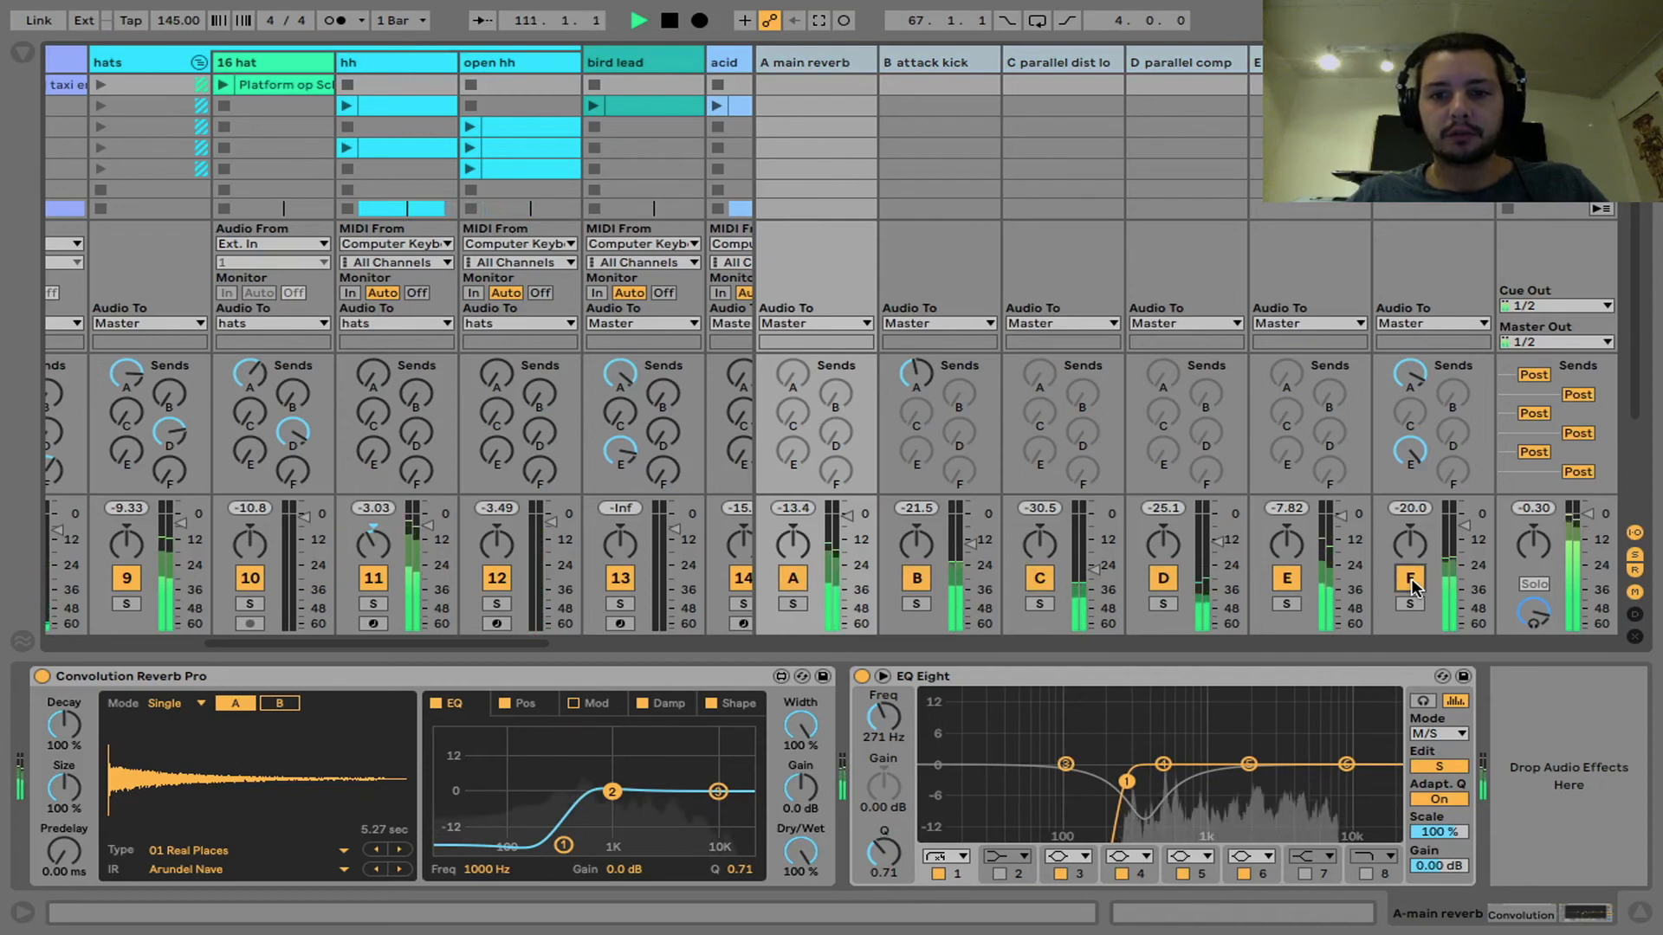
Step: Bypass all six return tracks once more, restore them, and select the C parallel dist low end return
{"action": "left_click", "coordinate": [1411, 583]}
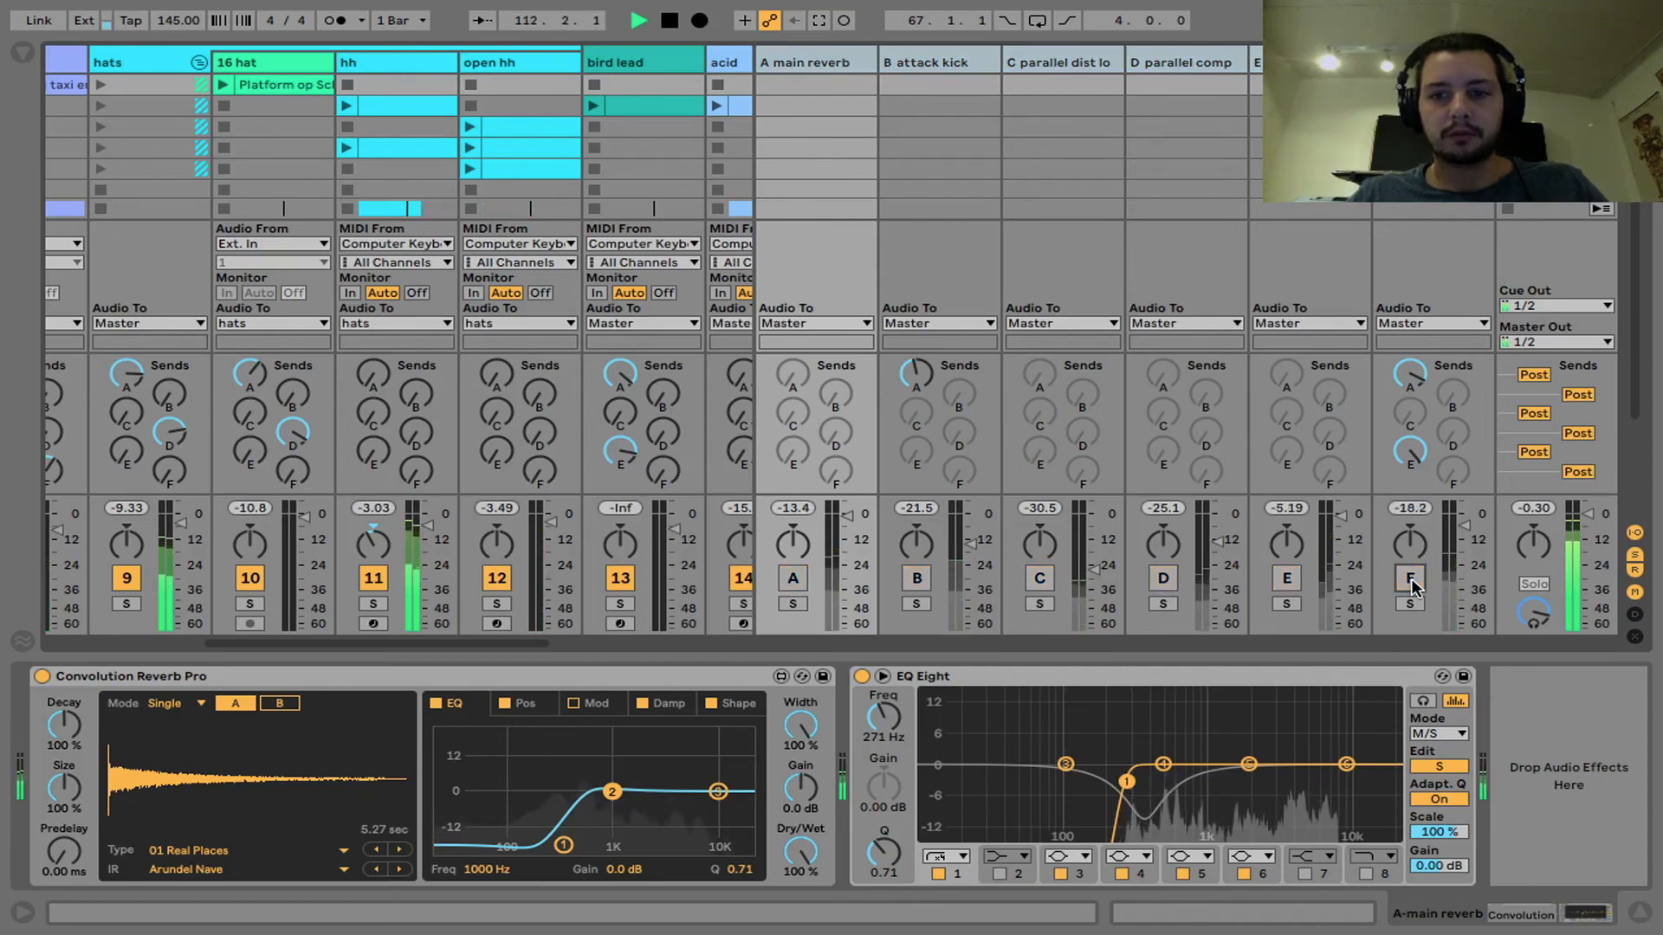
{"action": "left_click", "coordinate": [1412, 582]}
{"action": "left_click", "coordinate": [1032, 60]}
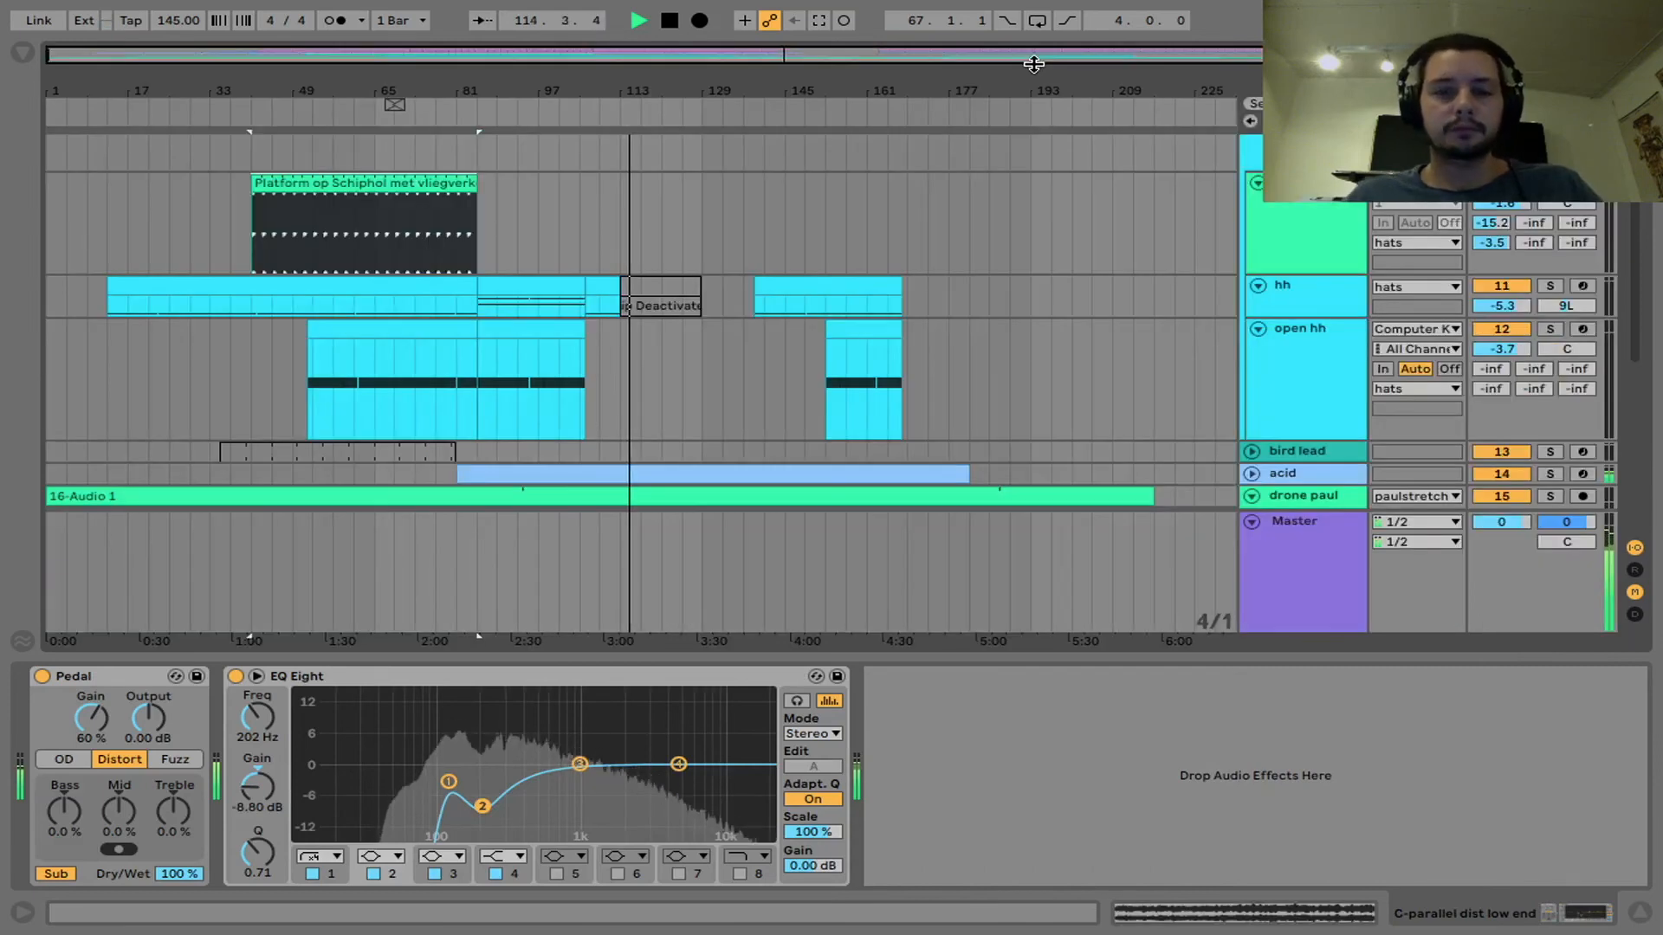
Step: Fold the hats group and collapse the drone paul, granulator texture, raiser, both paulstretch and 20 Audio tracks in the arrangement
{"action": "scroll", "coordinate": [990, 208], "scroll_direction": "down", "scroll_amount": 8}
{"action": "scroll", "coordinate": [990, 206], "scroll_direction": "up", "scroll_amount": 10}
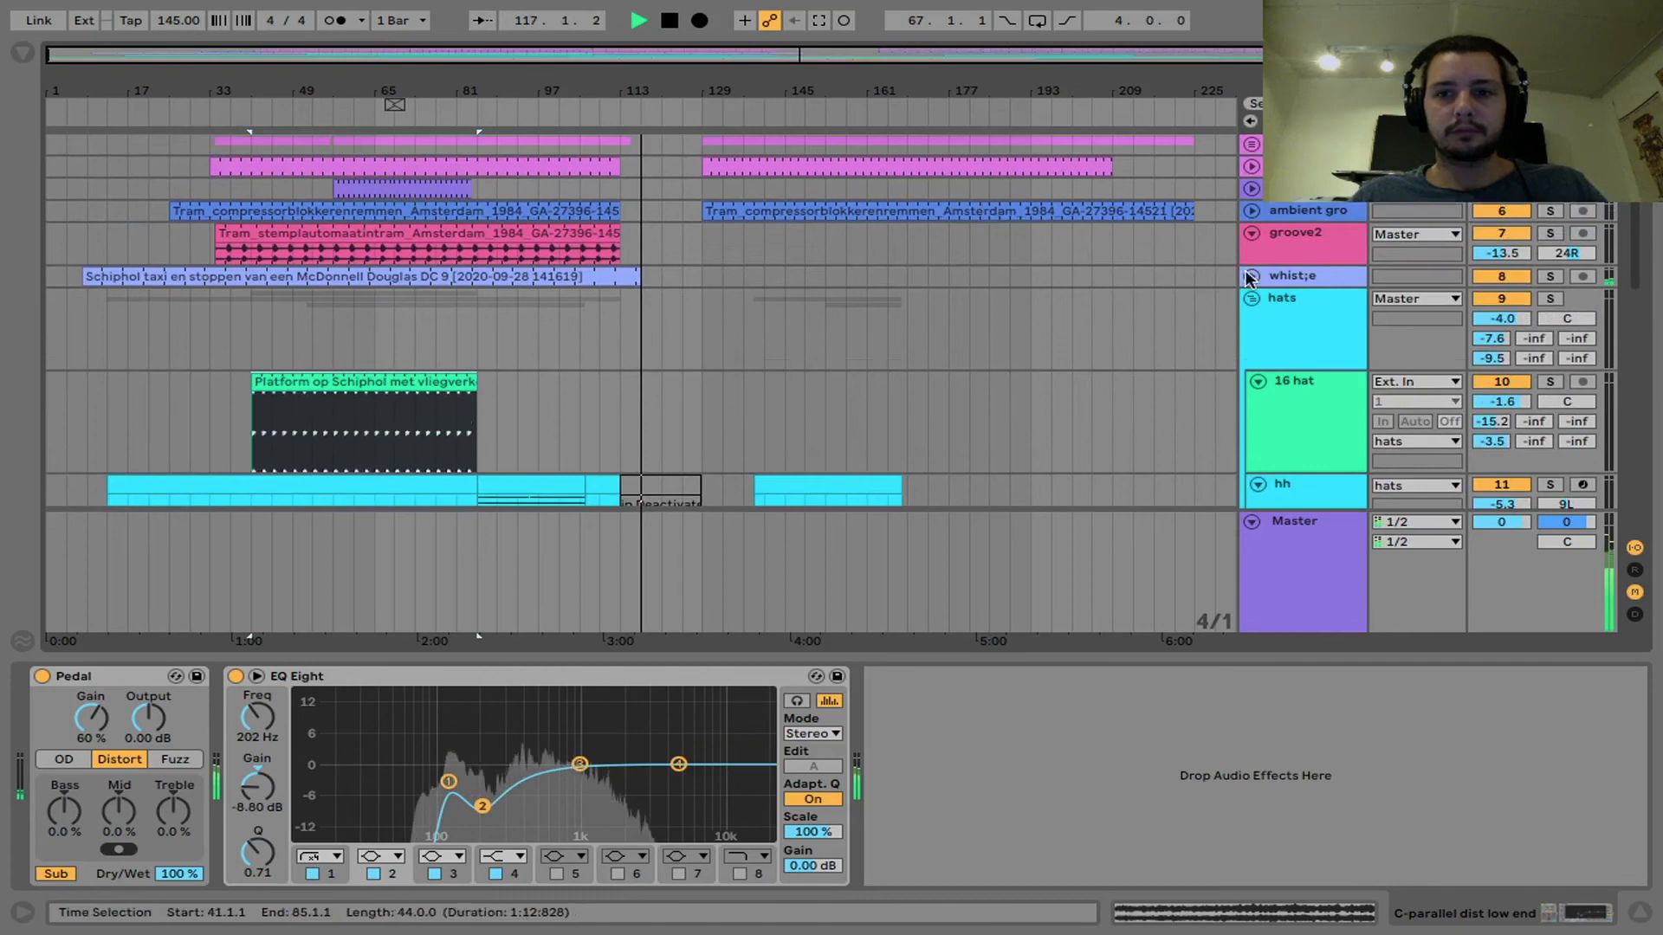
{"action": "left_click", "coordinate": [1252, 298]}
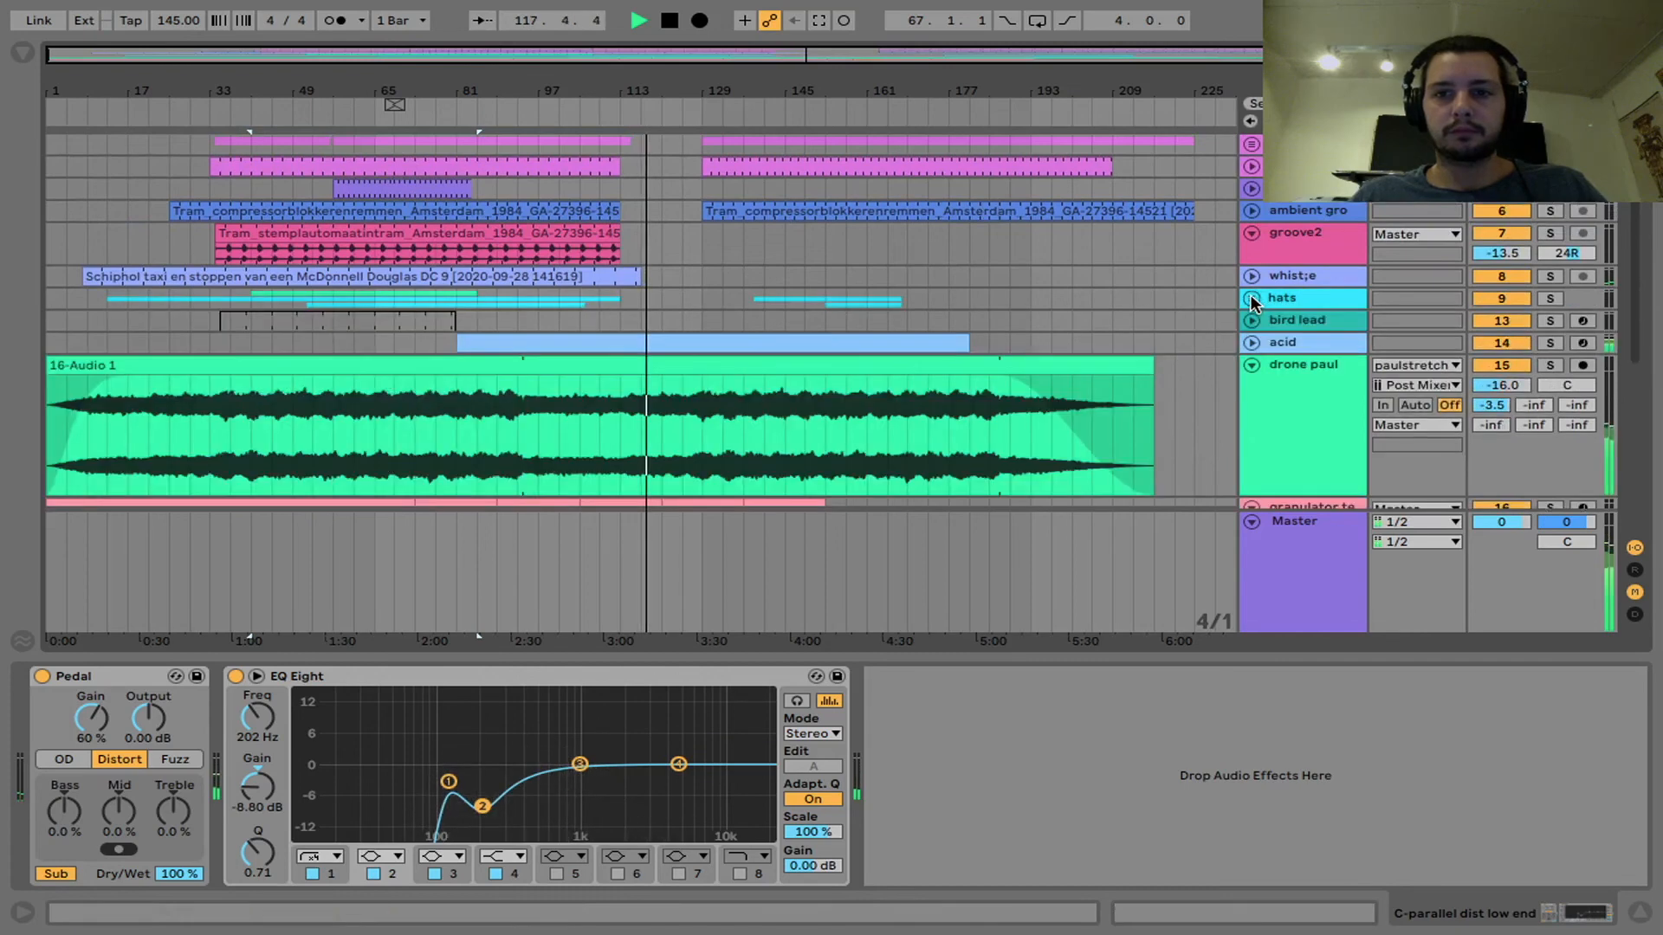
{"action": "left_click", "coordinate": [1252, 366]}
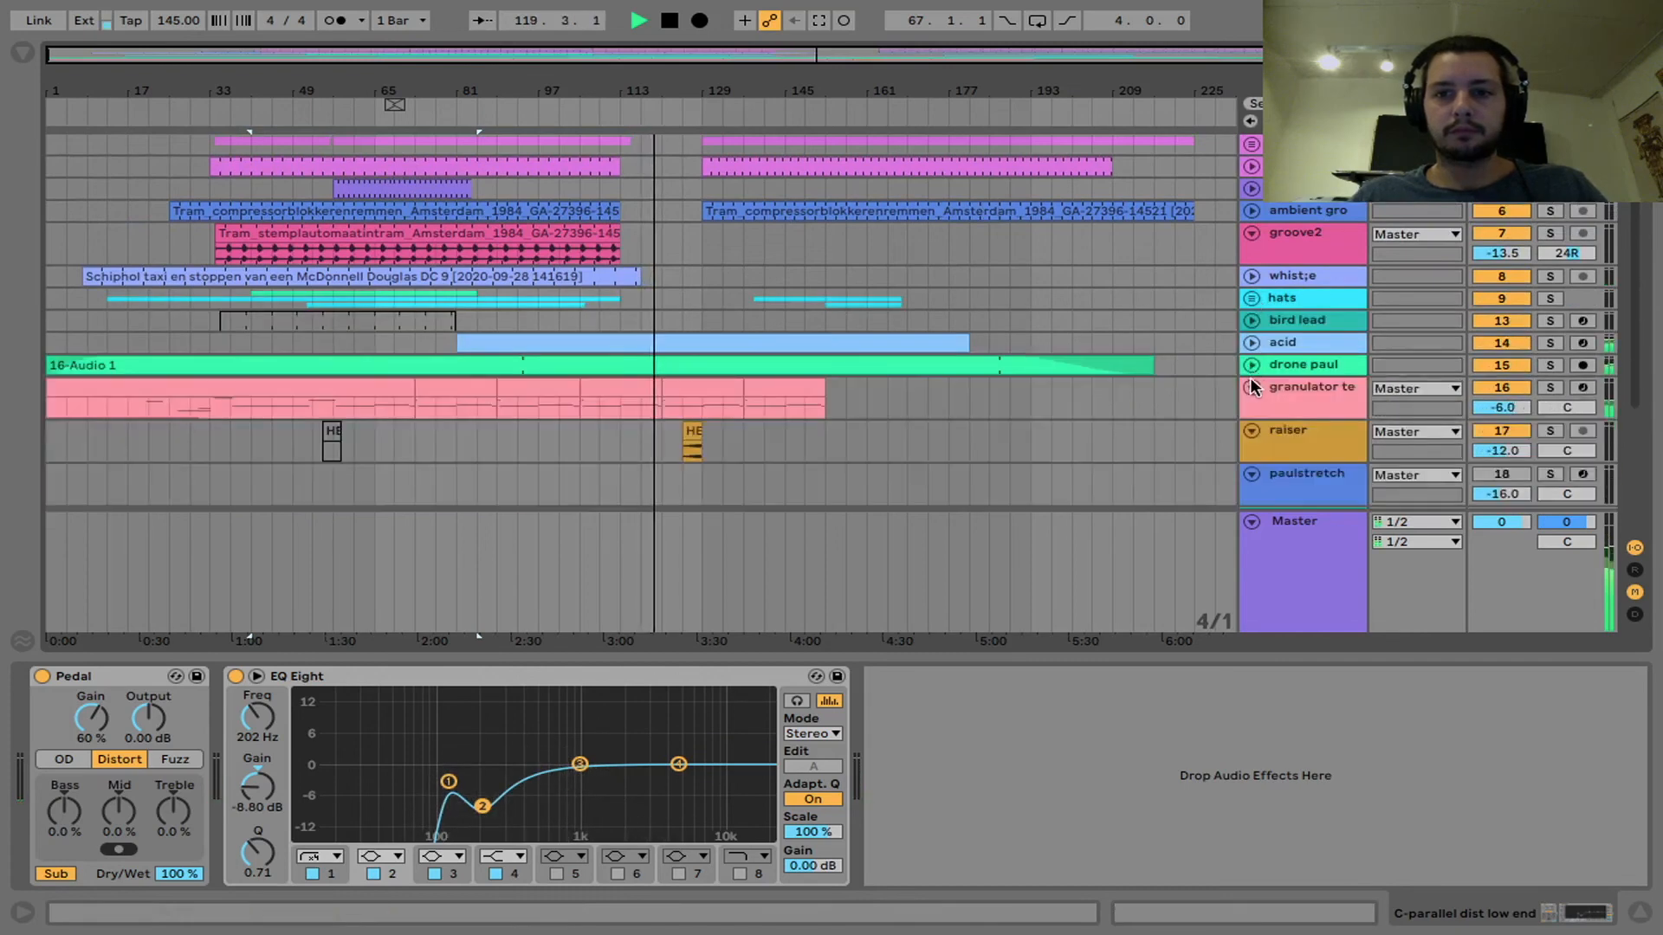
{"action": "left_click", "coordinate": [1252, 387]}
{"action": "left_click", "coordinate": [1252, 410]}
{"action": "left_click", "coordinate": [1251, 432]}
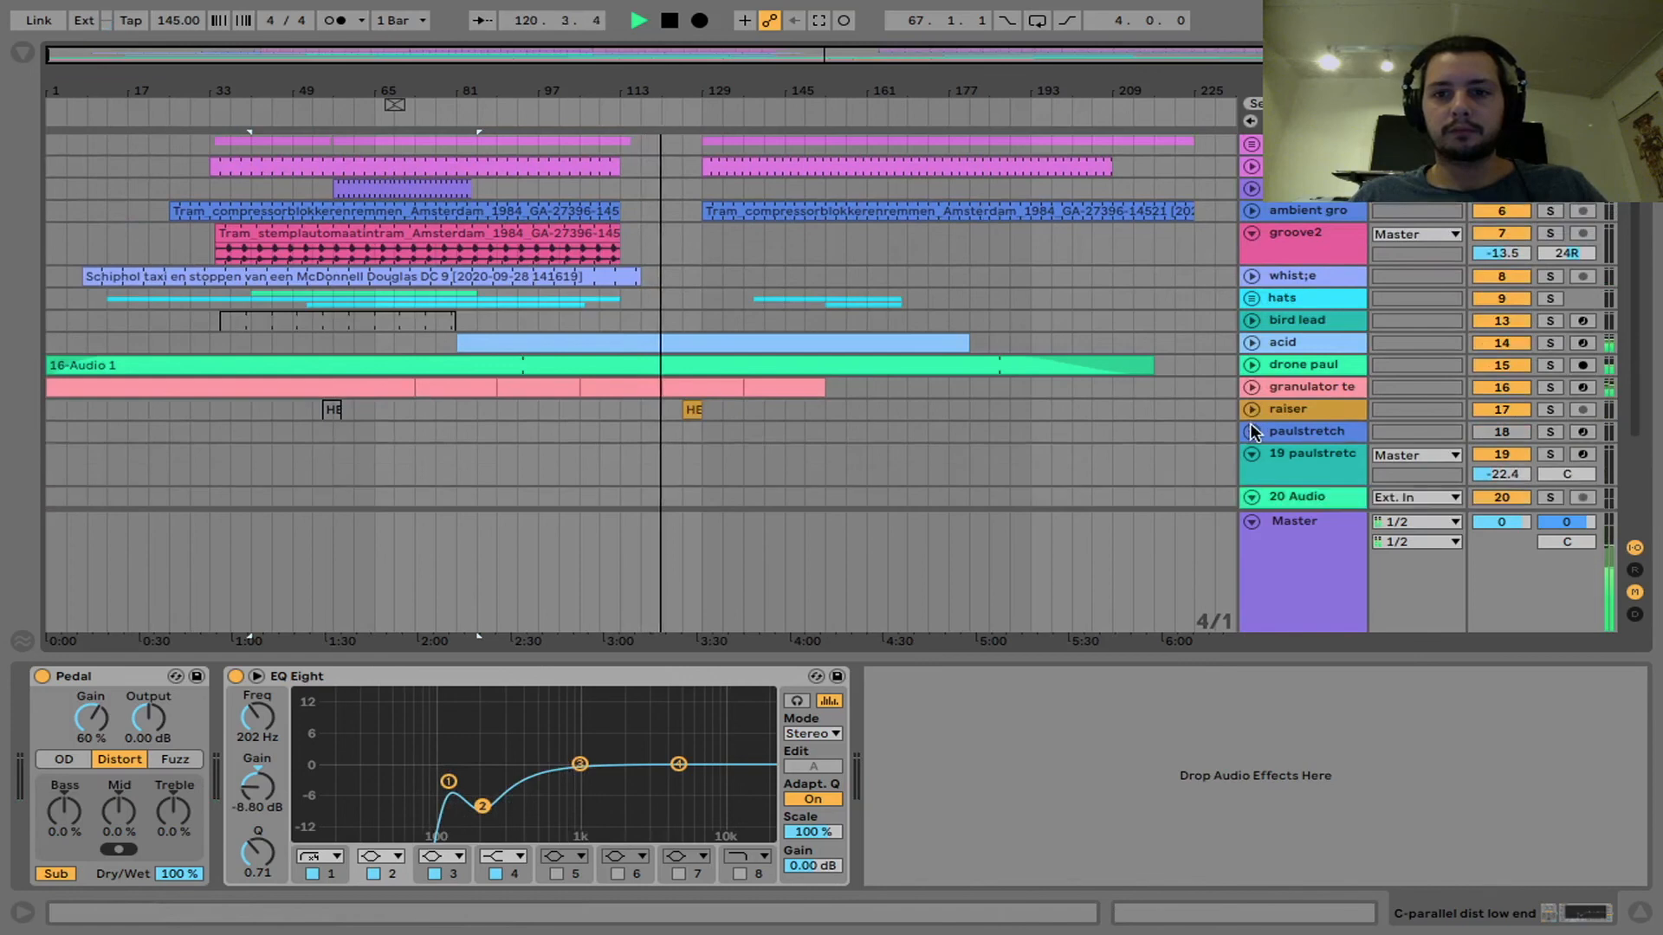
{"action": "left_click", "coordinate": [1252, 454]}
{"action": "left_click", "coordinate": [1252, 475]}
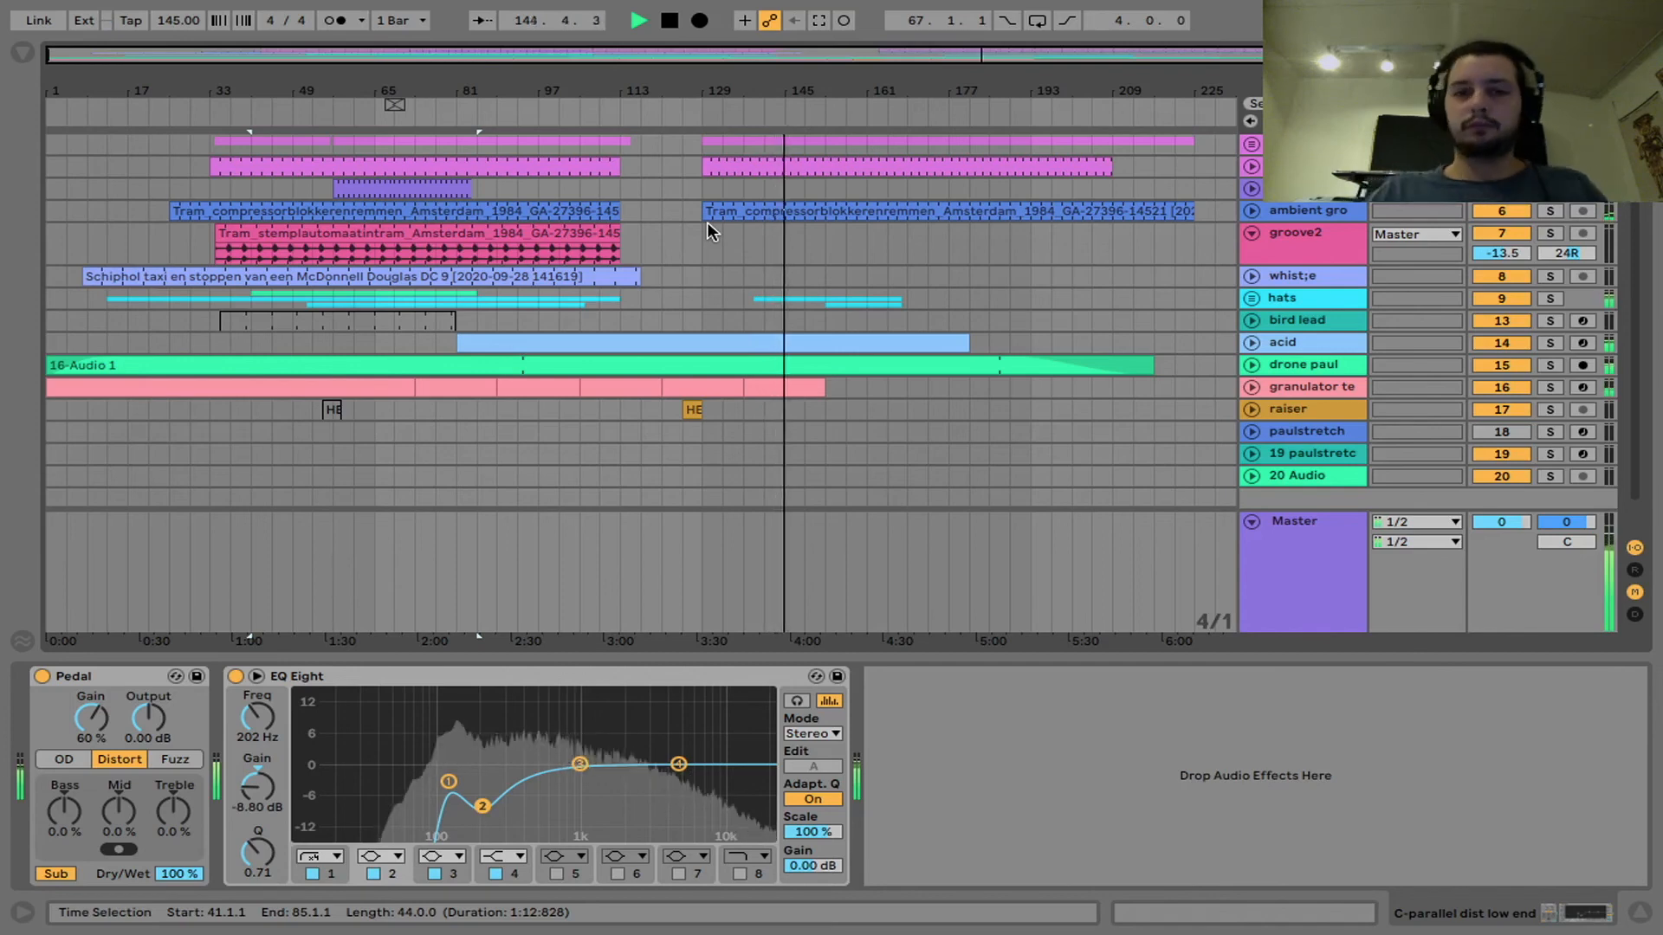
Step: Solo the F FM CHORUS return briefly in the Session mixer, then examine its device chain and the acid track's send to it
{"action": "key", "text": "Tab"}
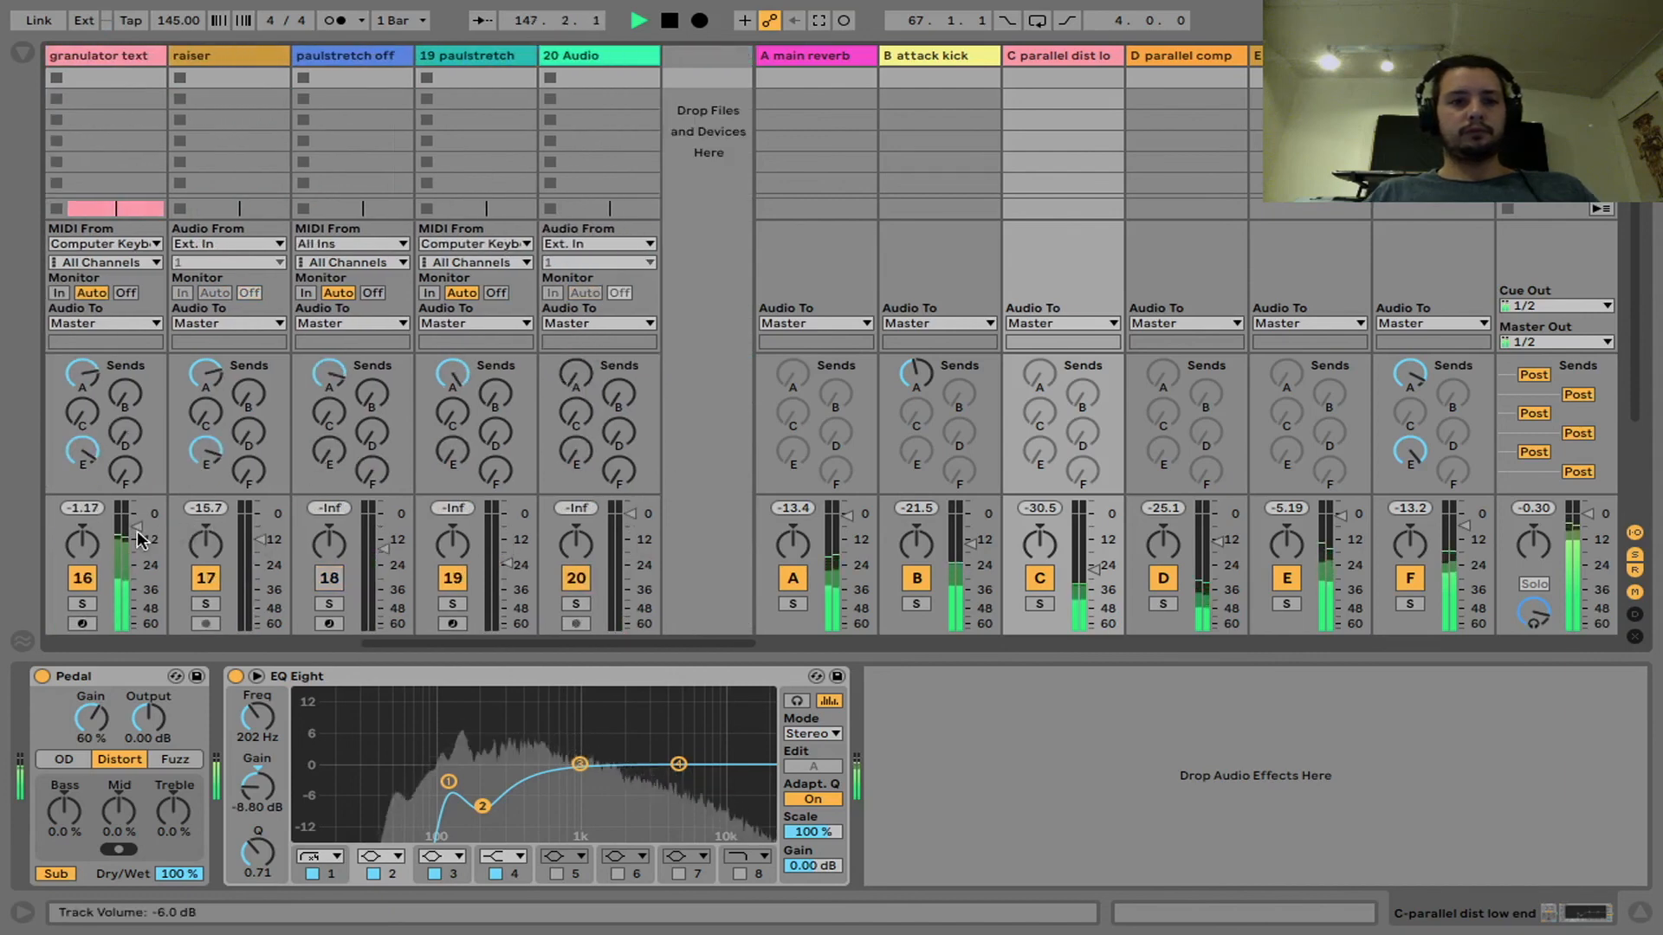
{"action": "left_click_drag", "start_coordinate": [137, 530], "coordinate": [137, 533]}
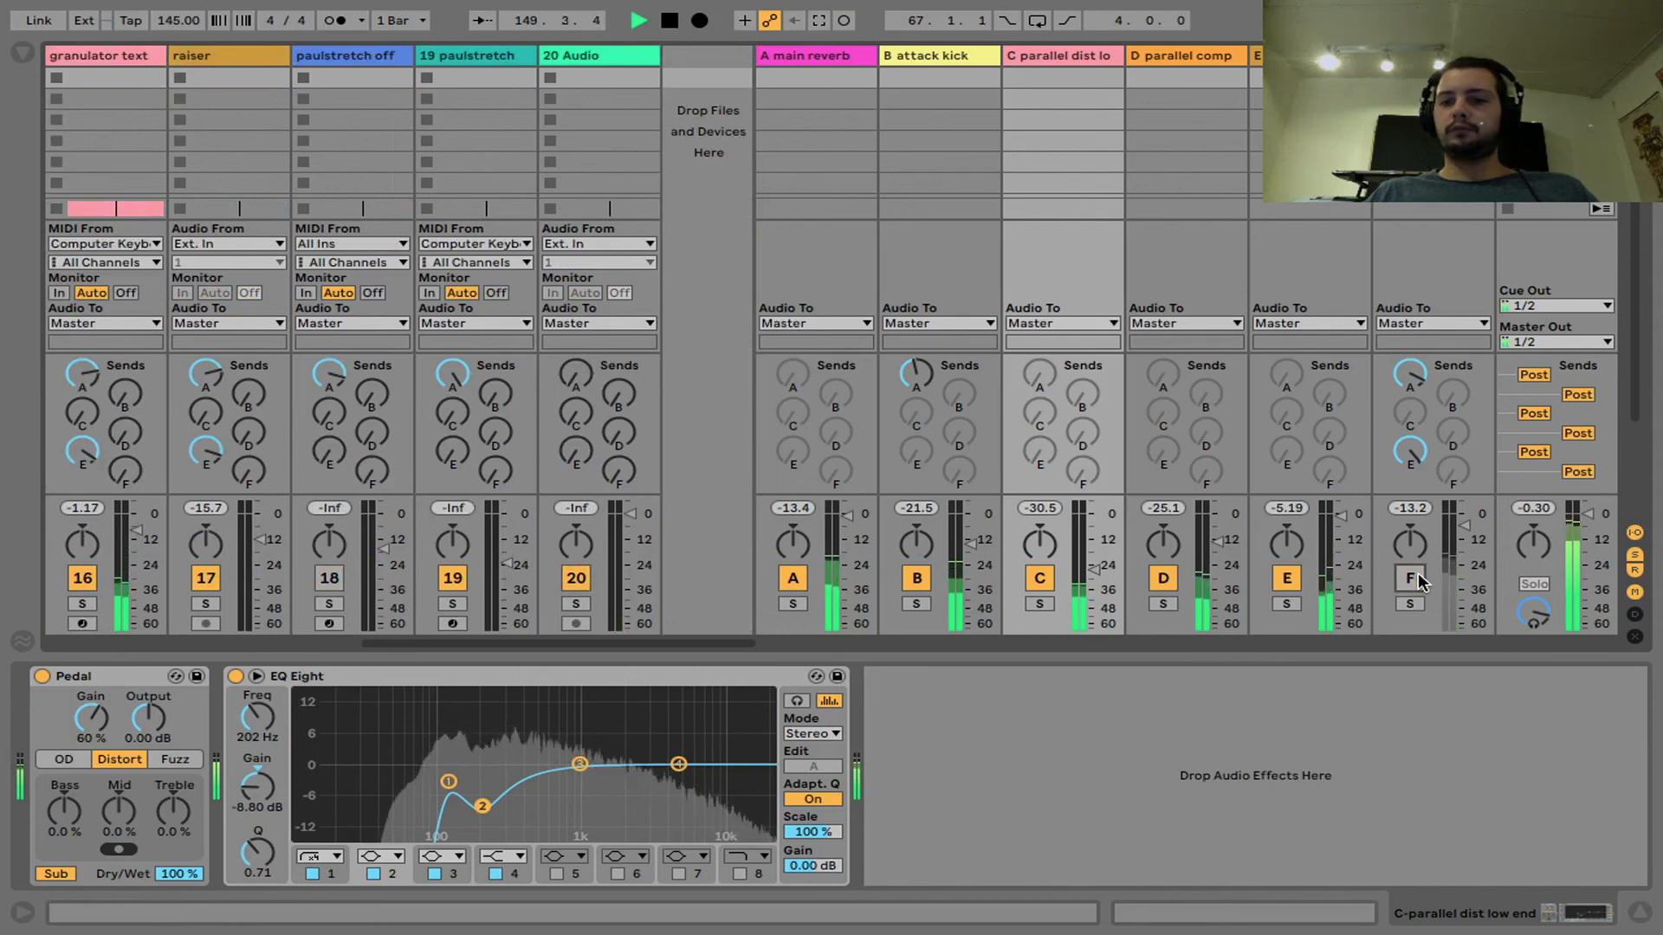
{"action": "left_click", "coordinate": [1410, 603]}
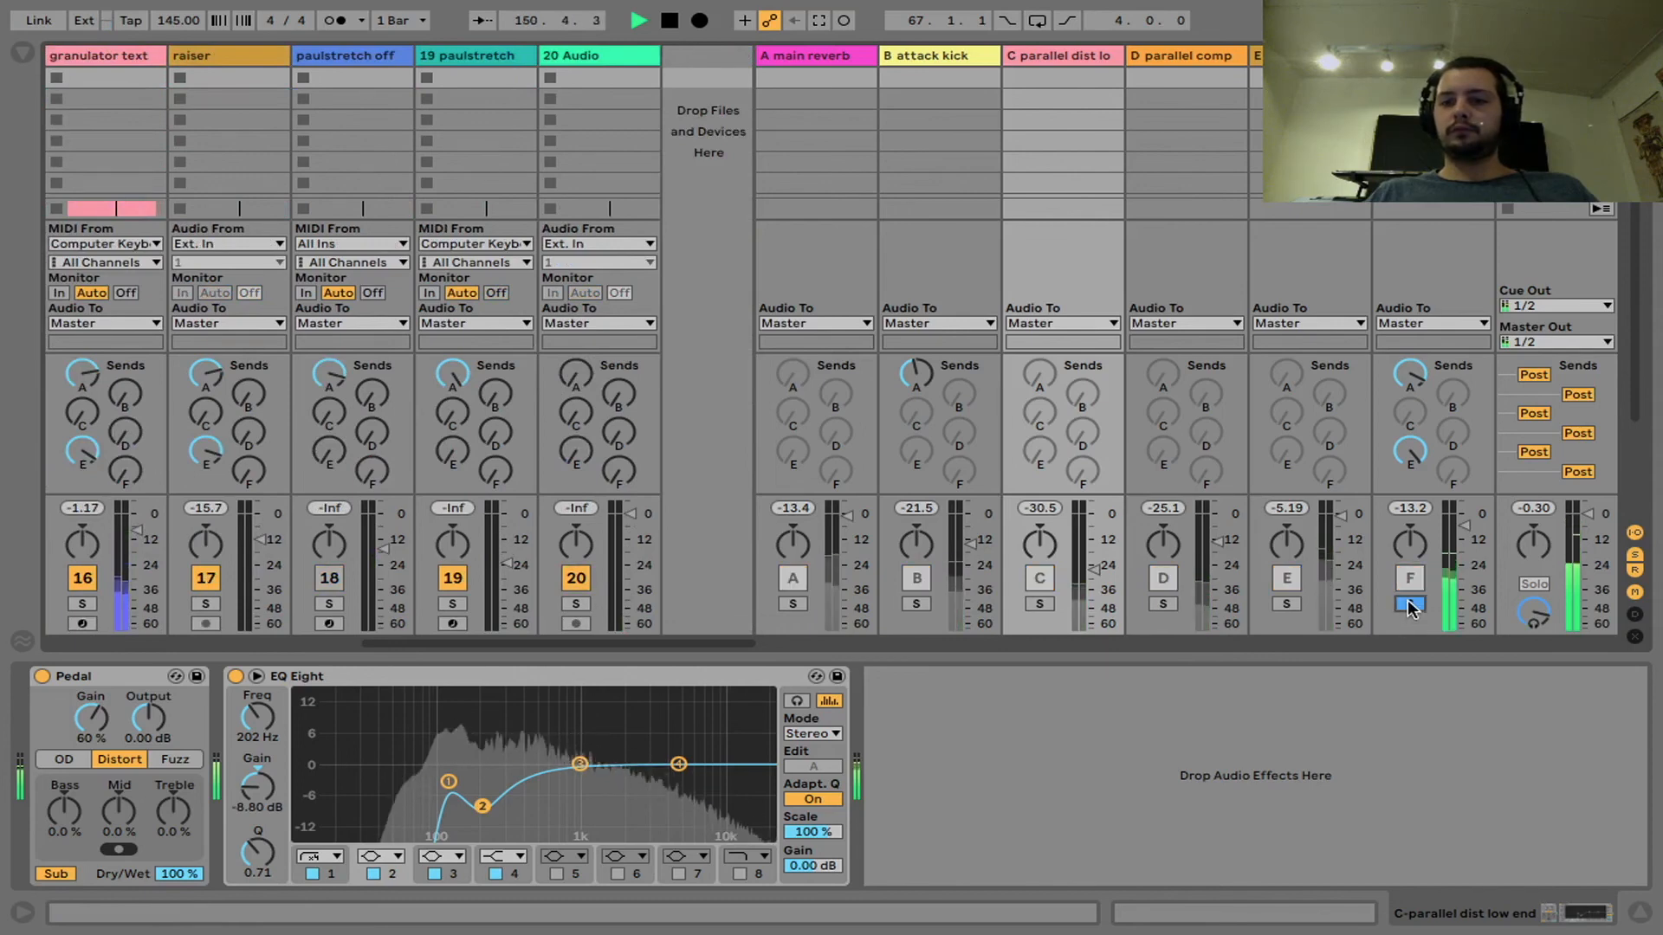
{"action": "left_click", "coordinate": [1411, 605]}
{"action": "left_click", "coordinate": [1421, 55]}
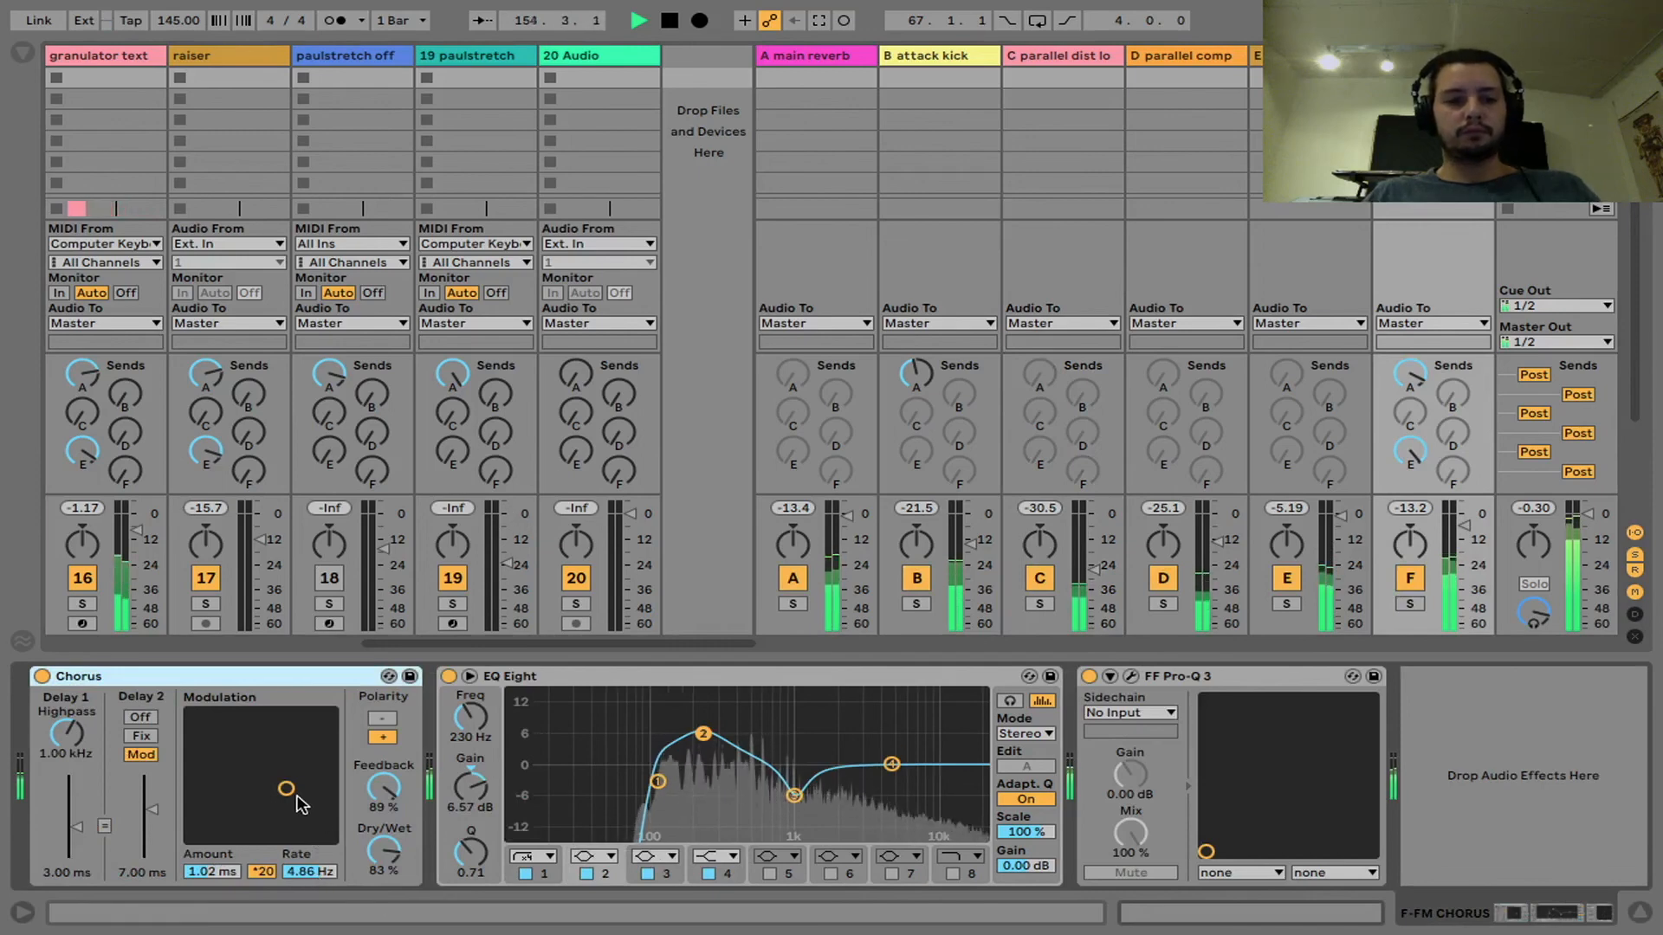
{"action": "scroll", "coordinate": [341, 468], "scroll_direction": "left", "scroll_amount": 5}
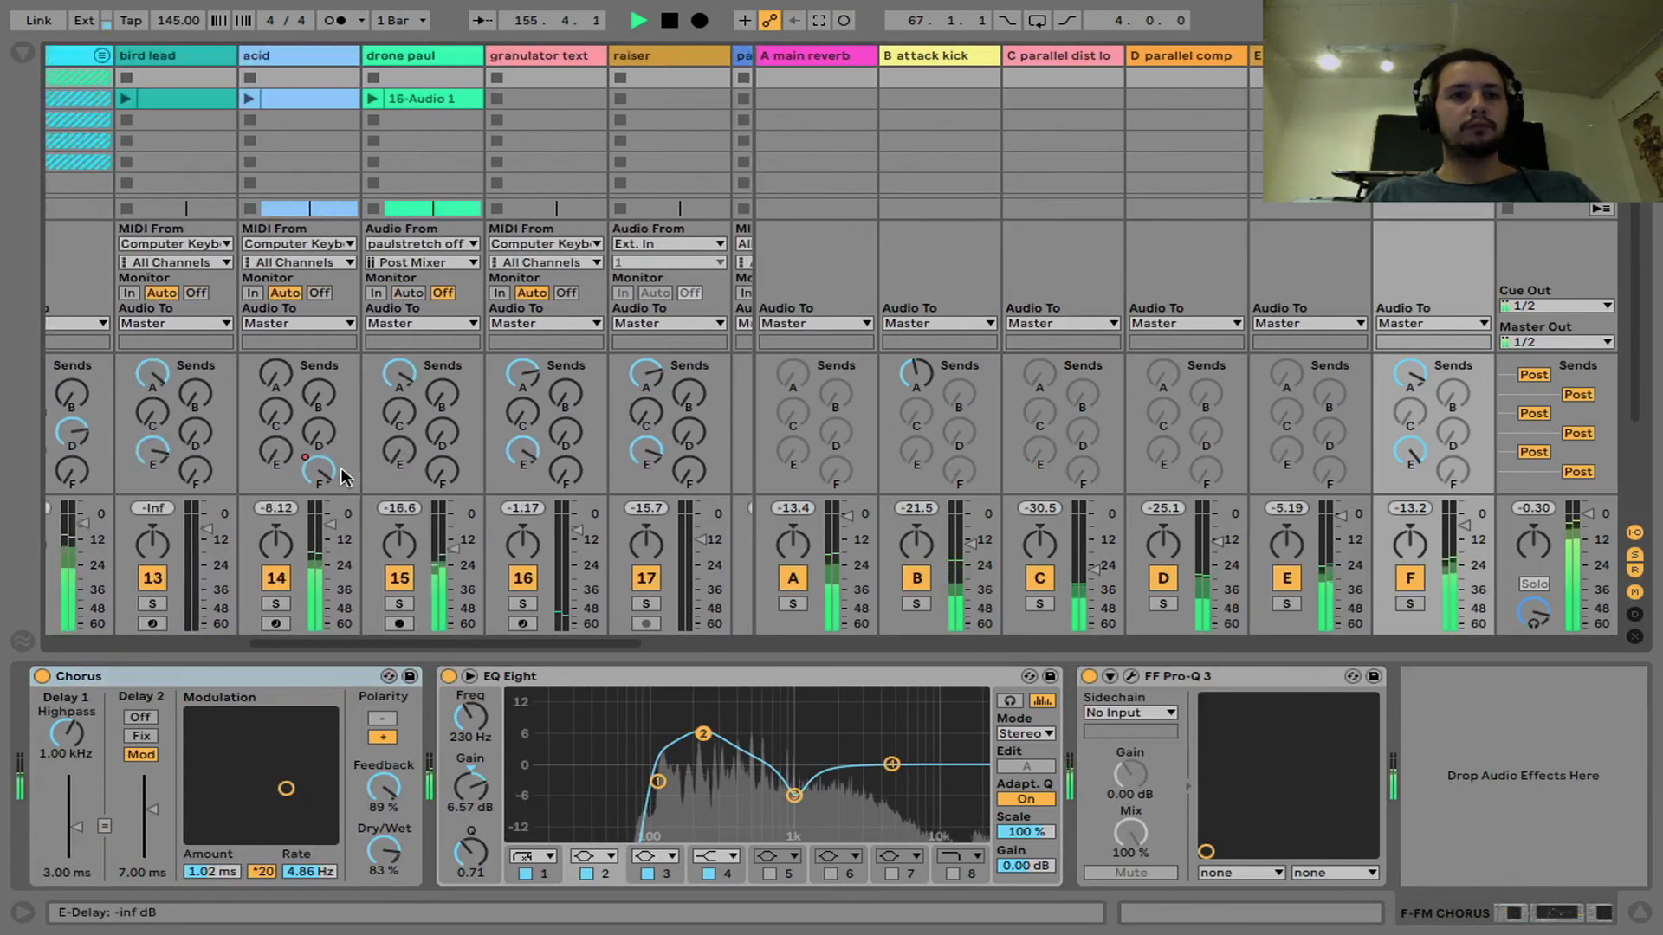
Step: Return to the arrangement and stop playback near bar 198
{"action": "key", "text": "Tab"}
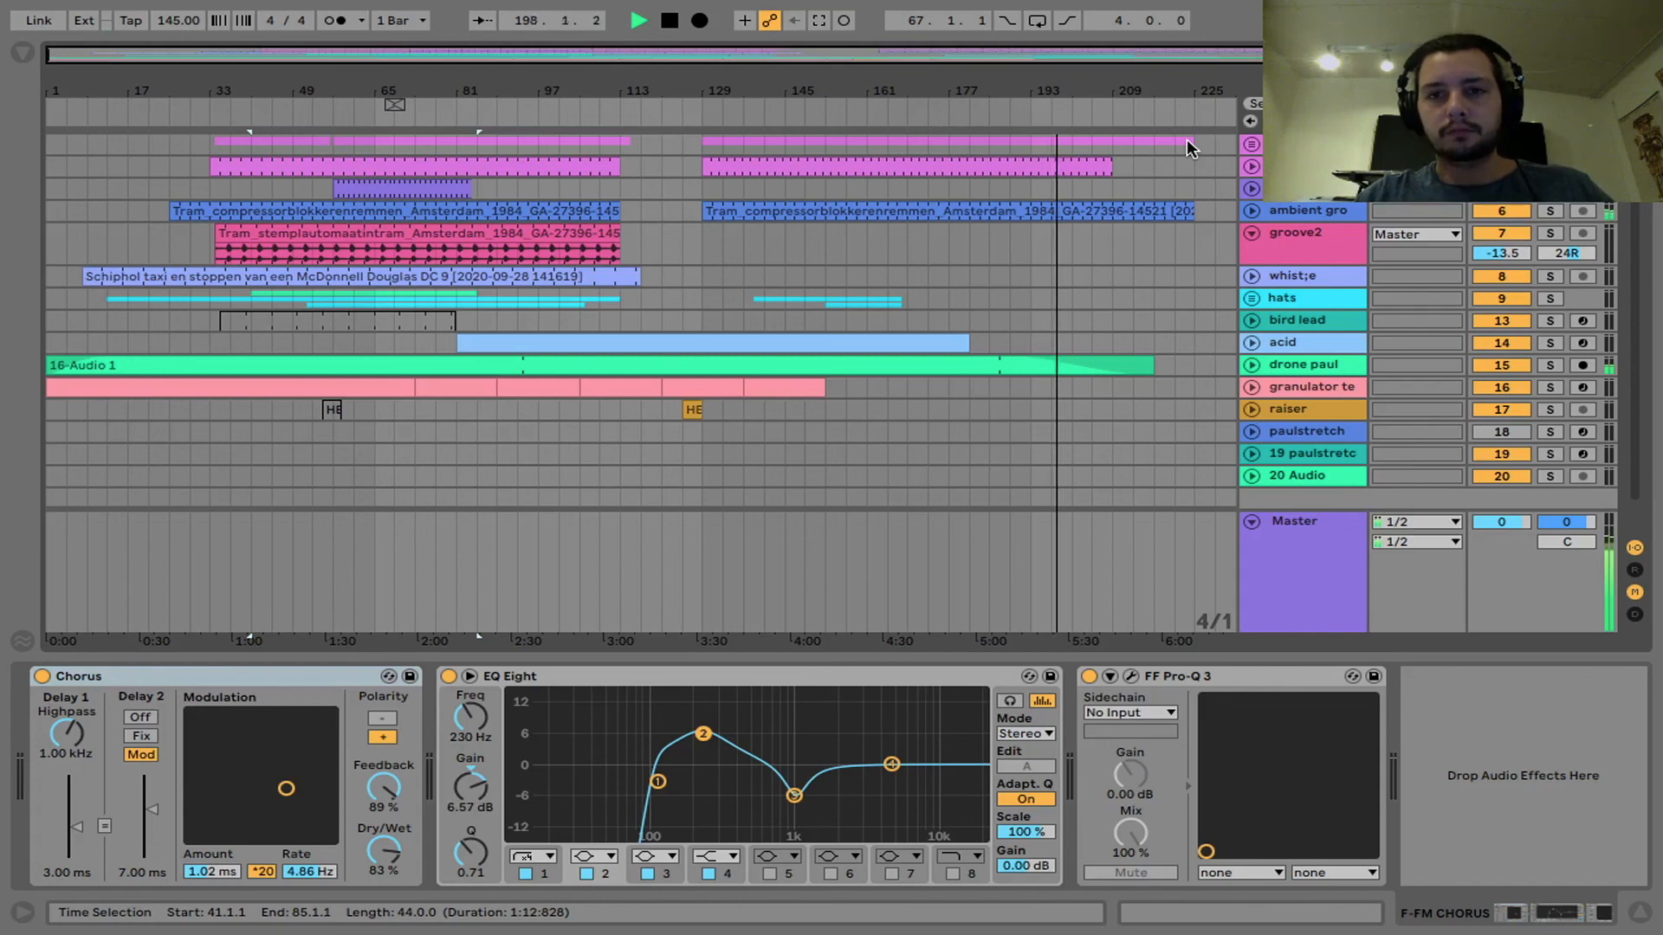
{"action": "key", "text": "space"}
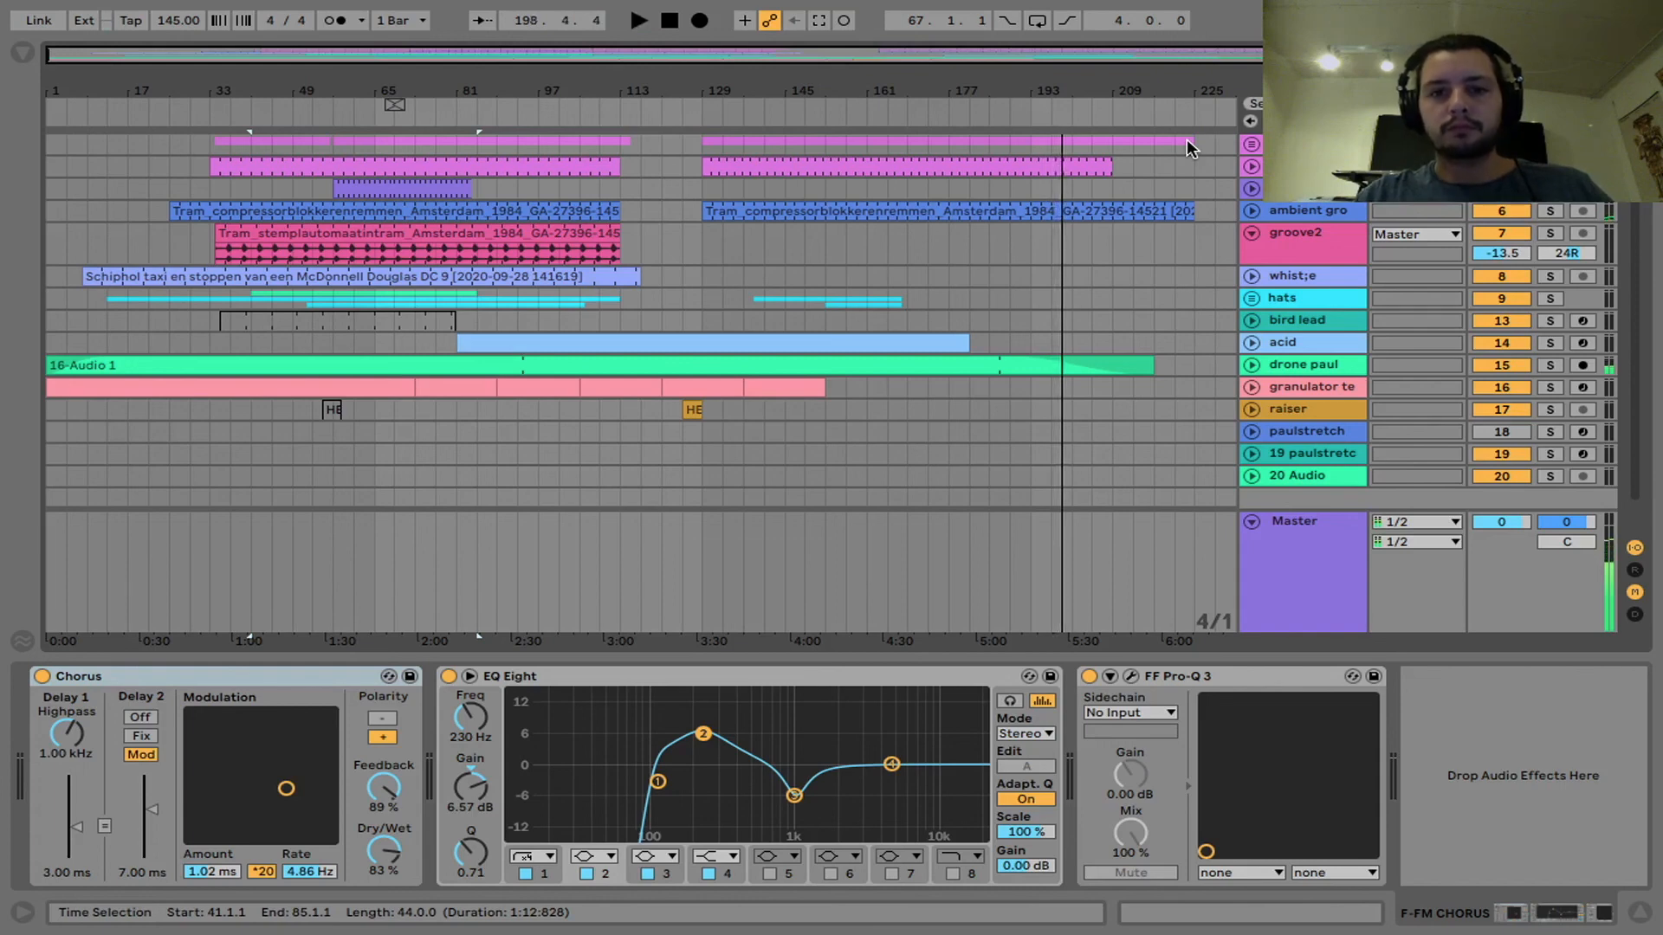